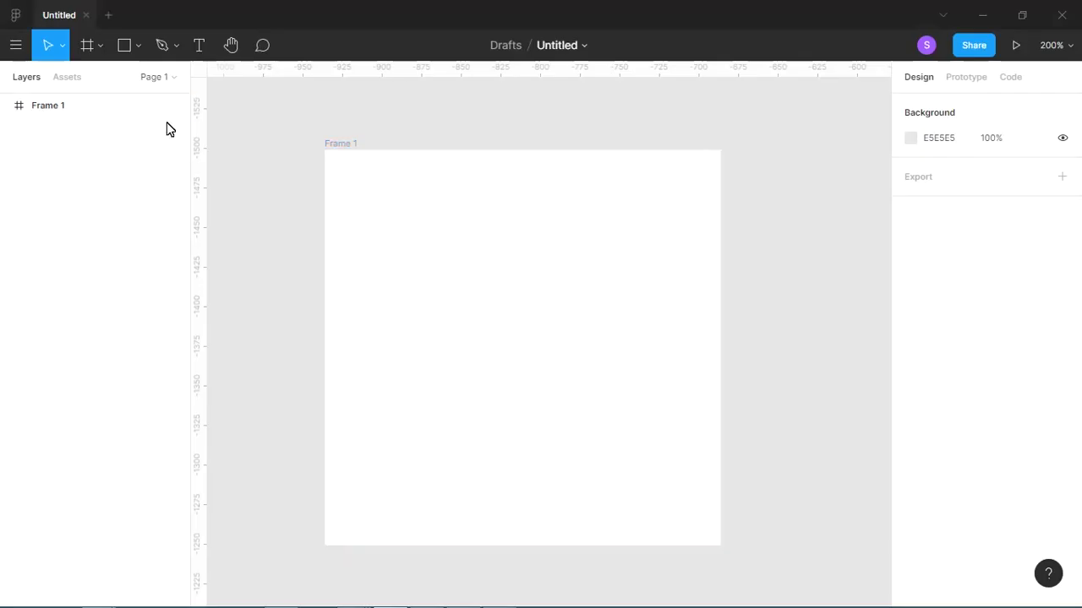
Step: With the empty Frame 1 on the canvas, open the shape tool dropdown
click(135, 45)
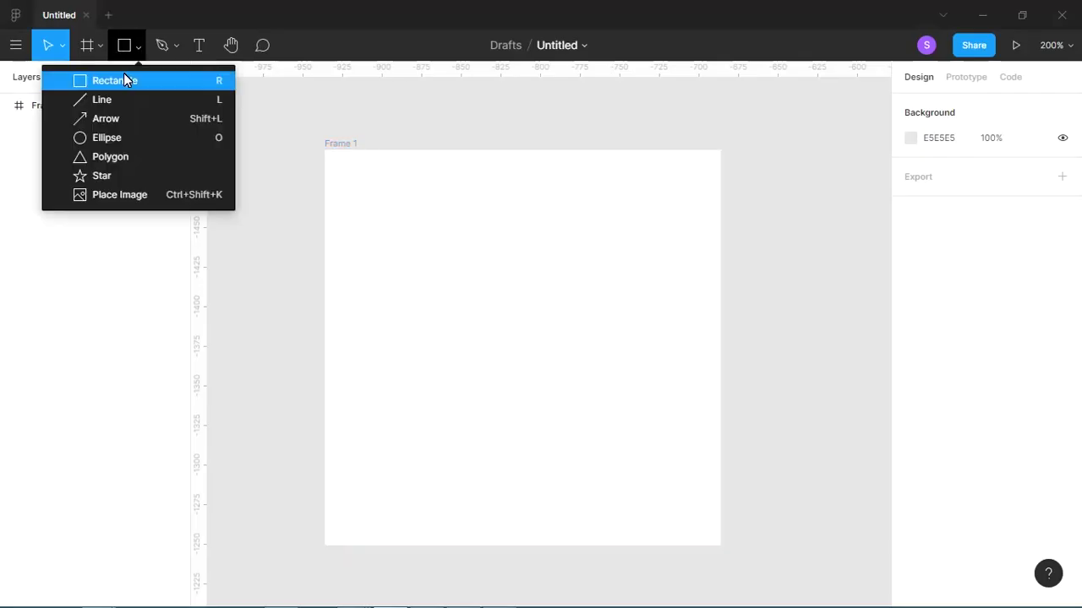
Step: Draw a 131×122 rectangle in the upper middle of Frame 1
click(125, 78)
drag(426, 211, 634, 418)
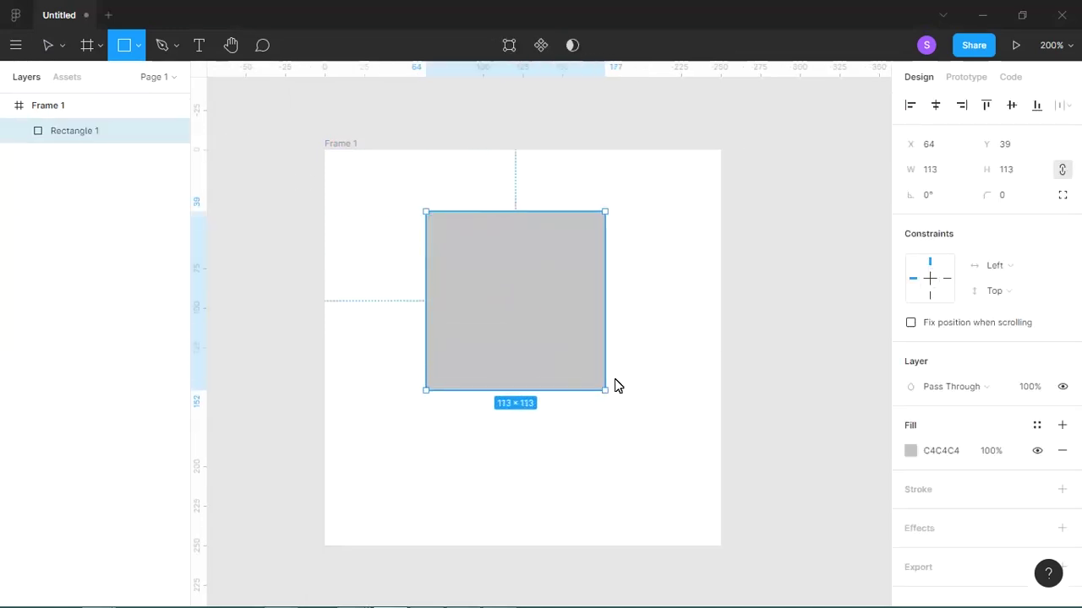
drag(600, 363, 585, 354)
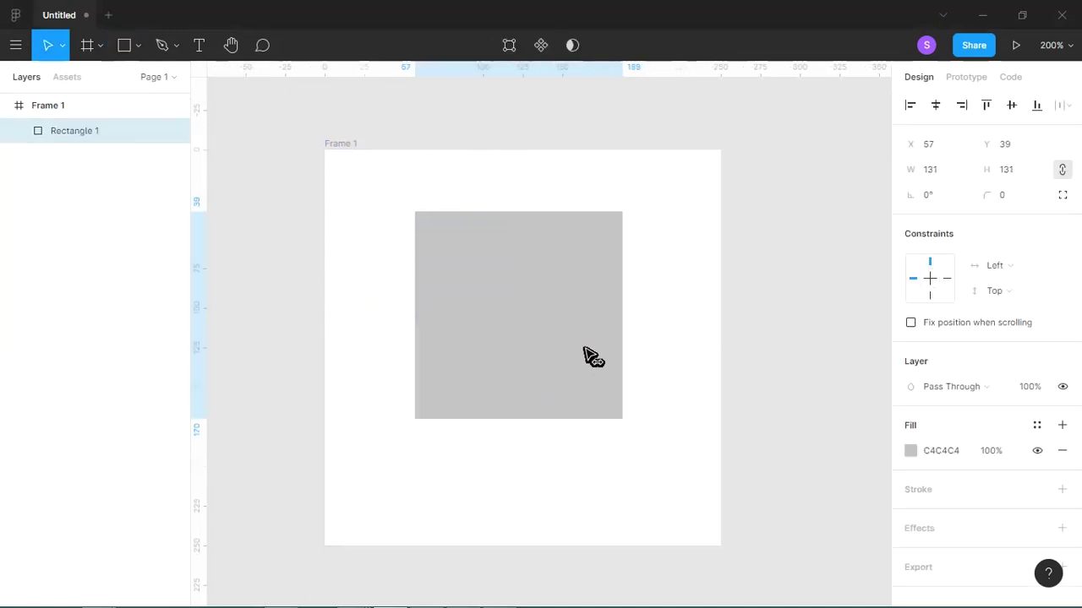
drag(545, 419, 546, 404)
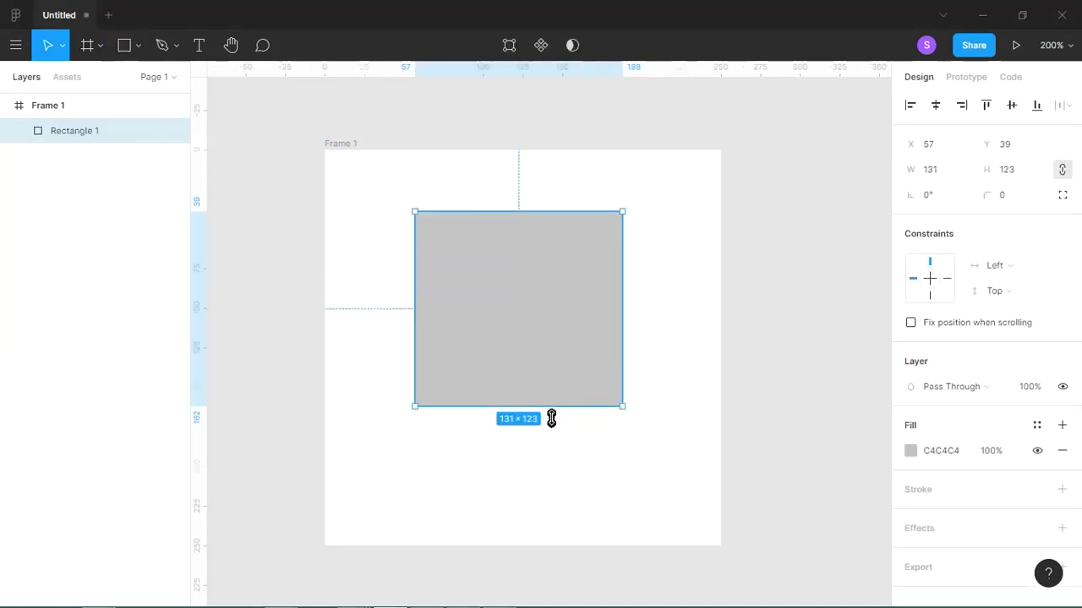
double_click(540, 377)
key(Escape)
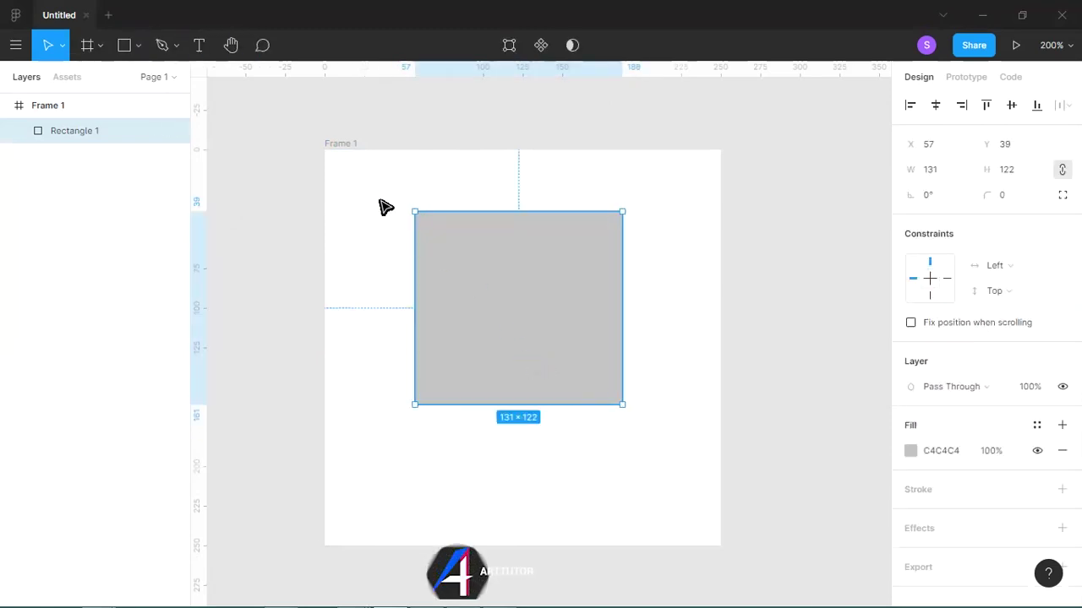
drag(377, 198, 712, 294)
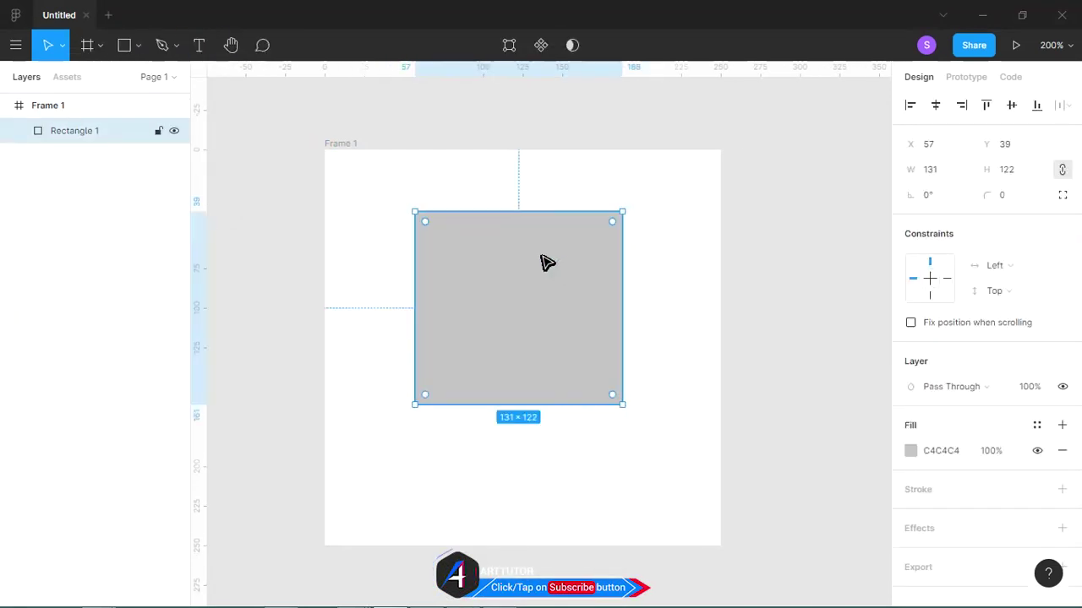
double_click(454, 246)
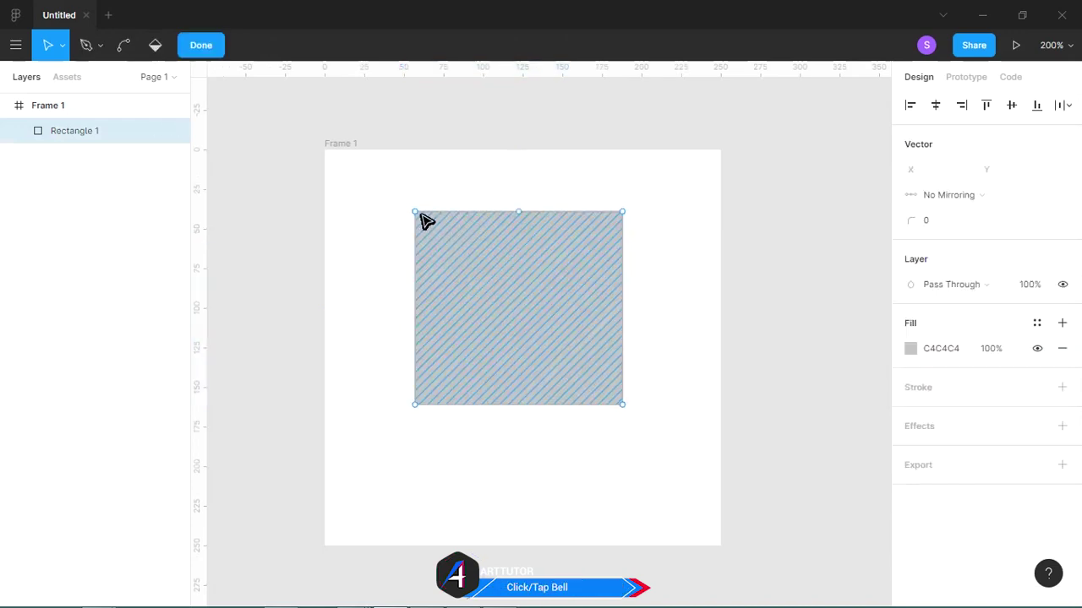
Step: Round the rectangle's top corners into a full arch and give its bottom corners radius 2
drag(394, 199, 656, 245)
mouse_move(921, 226)
mouse_down()
mouse_move(270, 210)
mouse_move(313, 212)
mouse_up()
drag(387, 387, 607, 452)
drag(721, 452, 205, 372)
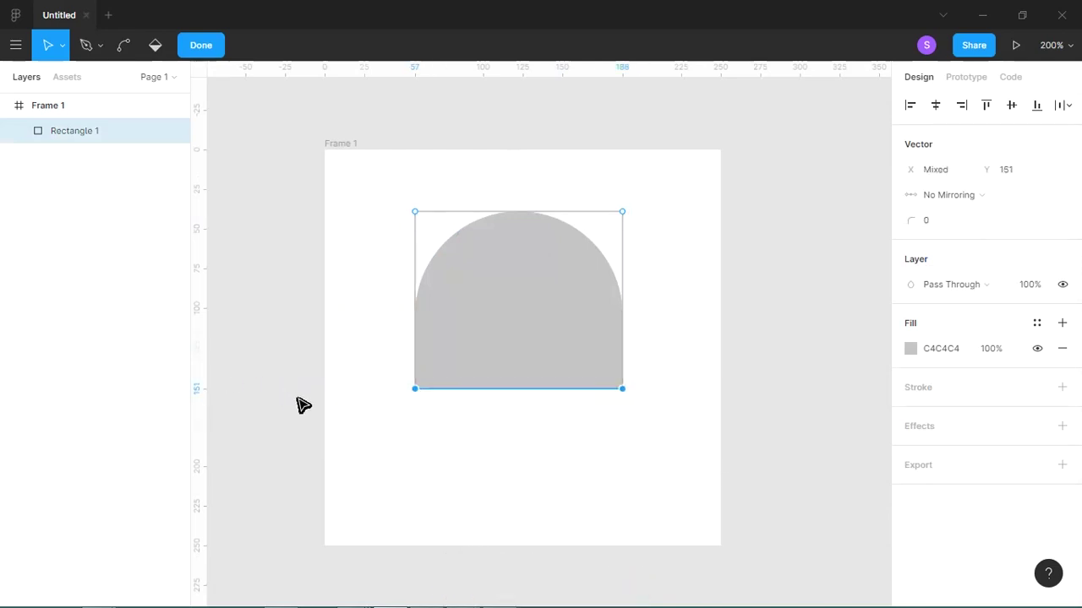
drag(912, 227, 938, 220)
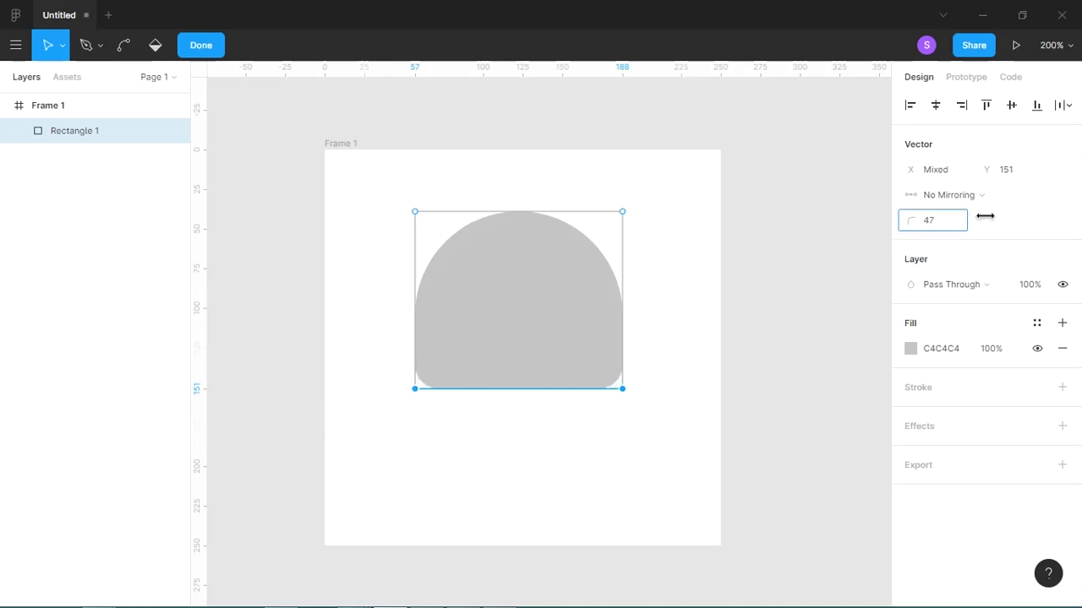
drag(989, 216, 1012, 215)
key(ctrl+z)
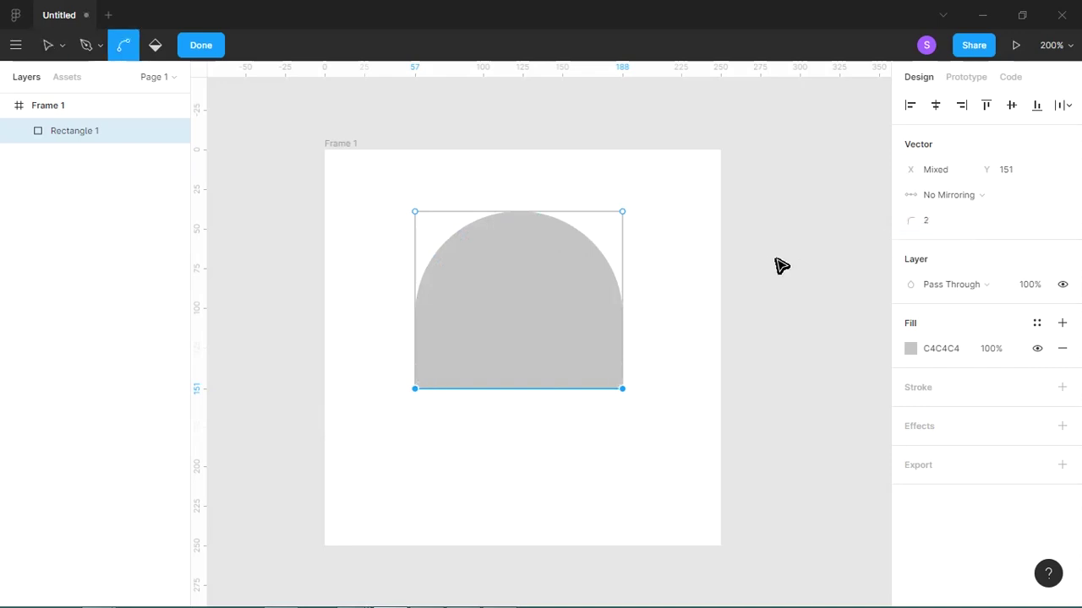
click(716, 295)
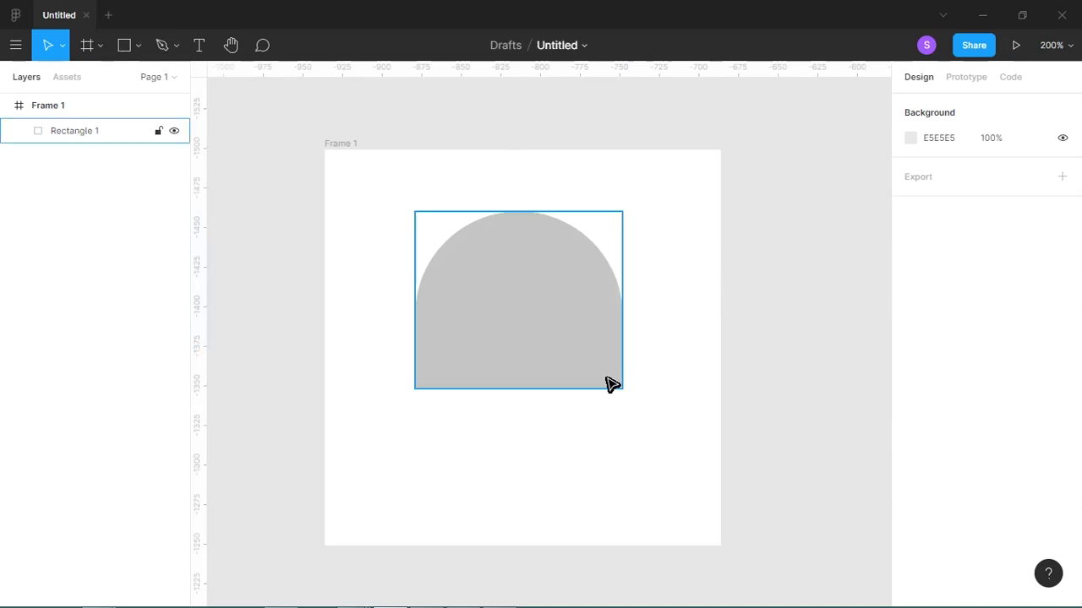
Step: Flare the shape's sides by nudging its bottom vertices outward
double_click(562, 372)
click(414, 389)
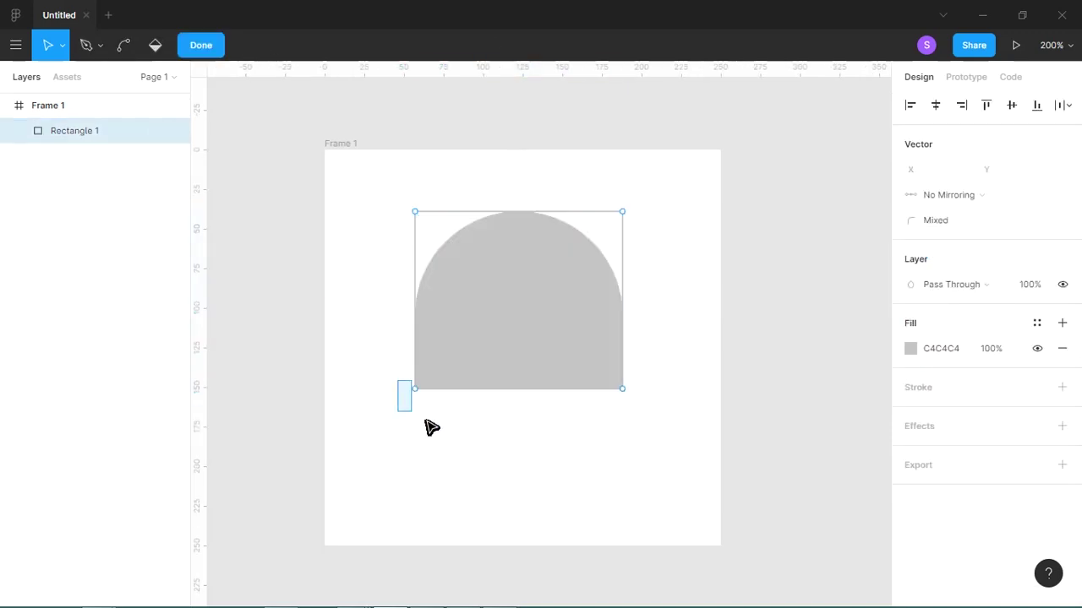
key(shift+Left)
shift+drag(676, 376, 613, 428)
key(shift+Right)
key(shift+Right)
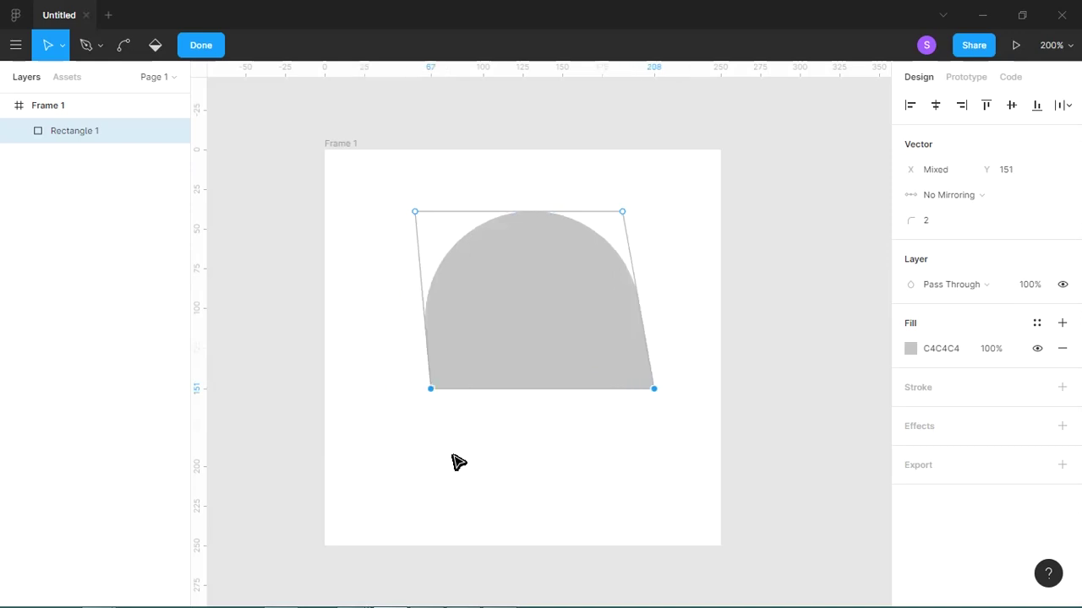
key(shift+Left)
key(shift+Left)
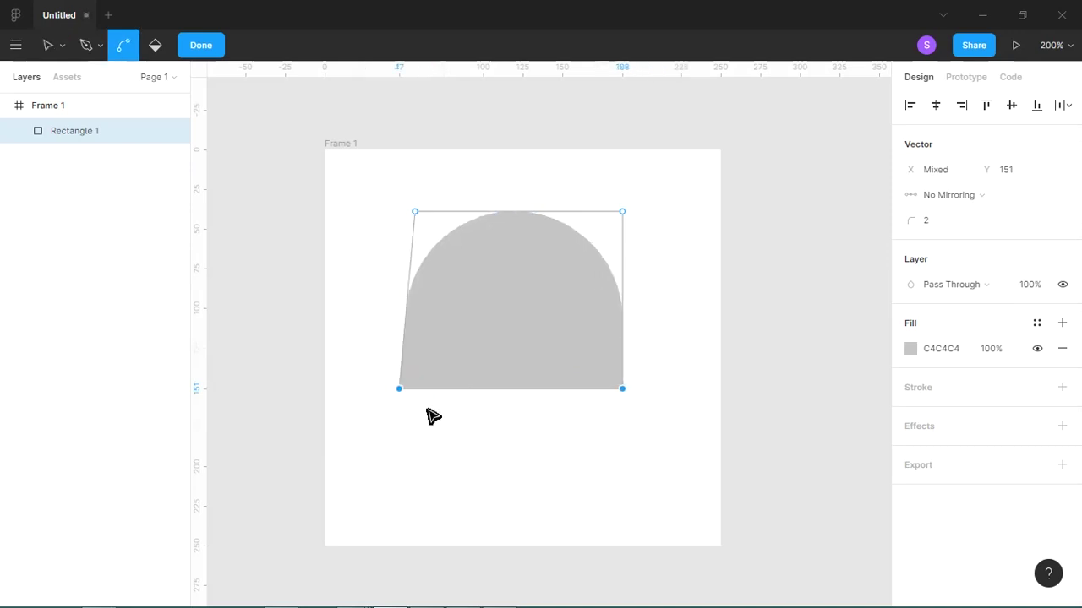
click(622, 389)
key(shift+Right)
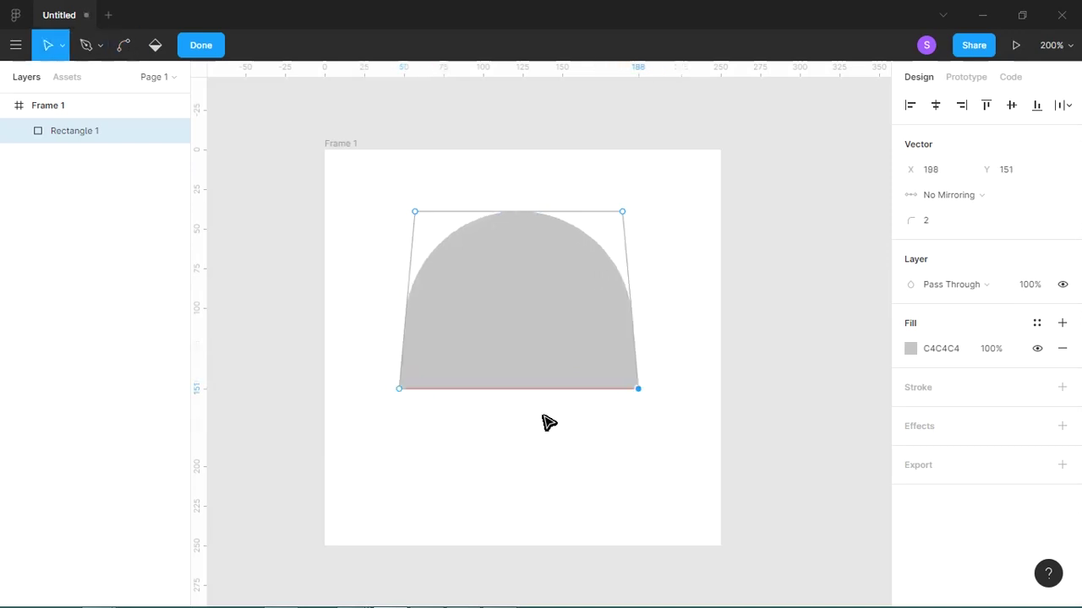
key(shift+Right)
click(399, 388)
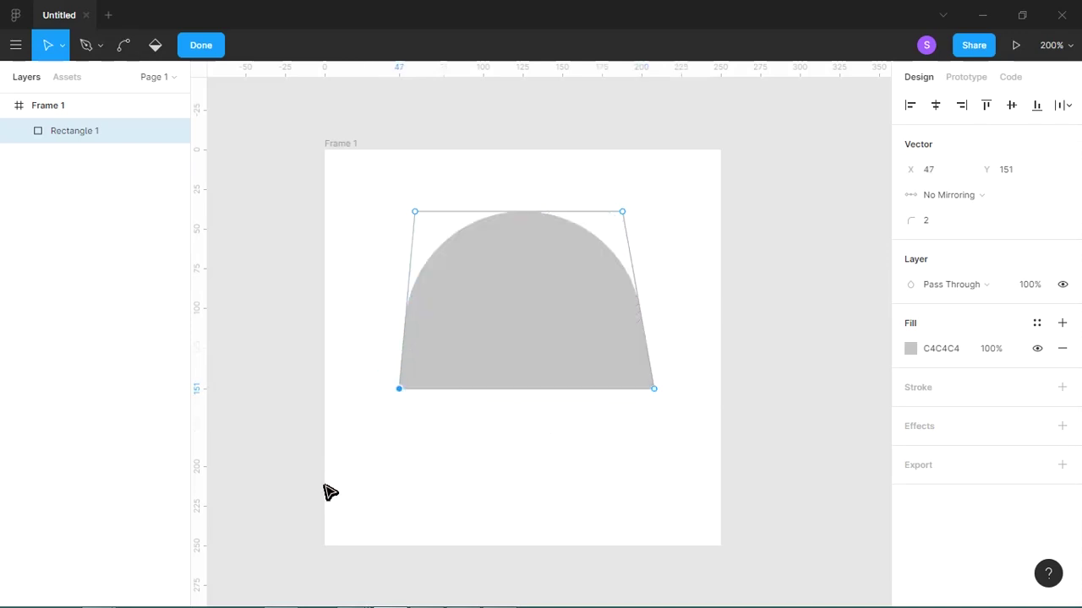
key(shift+Left)
click(403, 486)
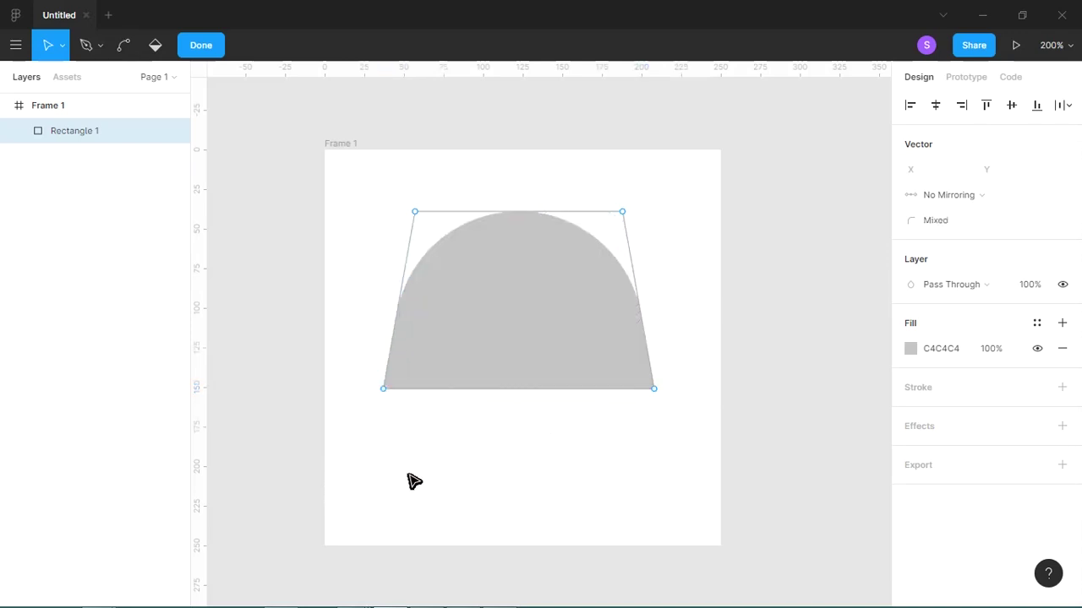
key(Escape)
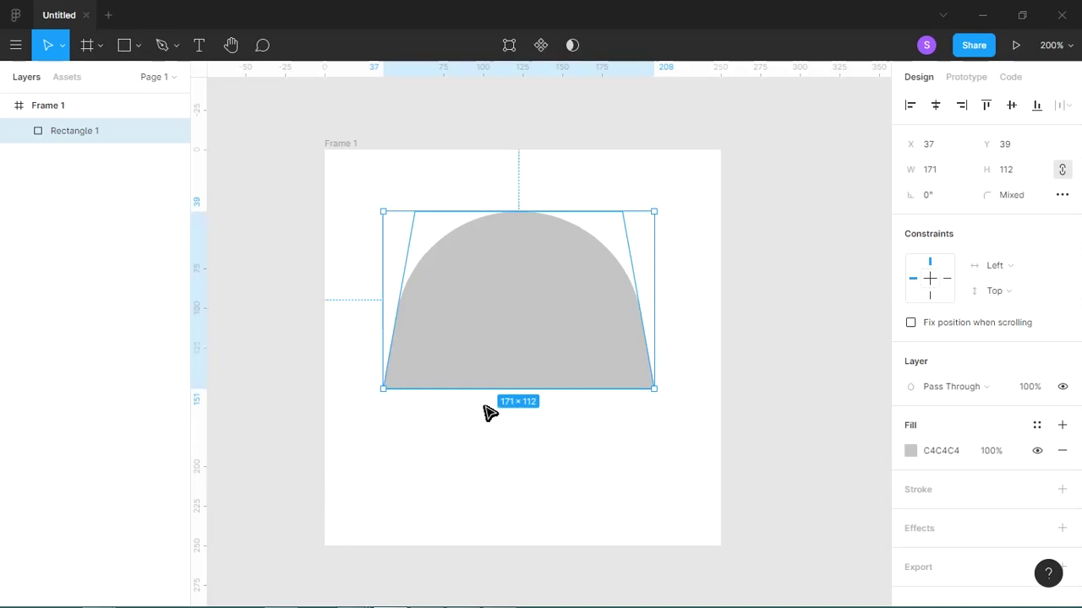
Step: Stretch the shape taller and round its bottom corners to radius 24
drag(505, 415, 507, 460)
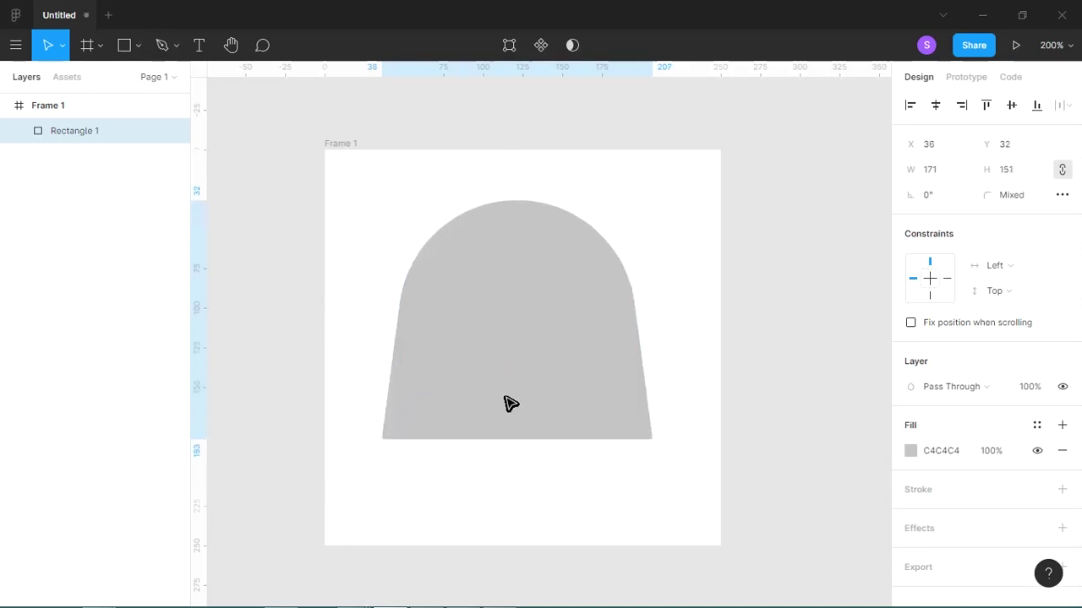
double_click(510, 401)
drag(362, 410, 795, 518)
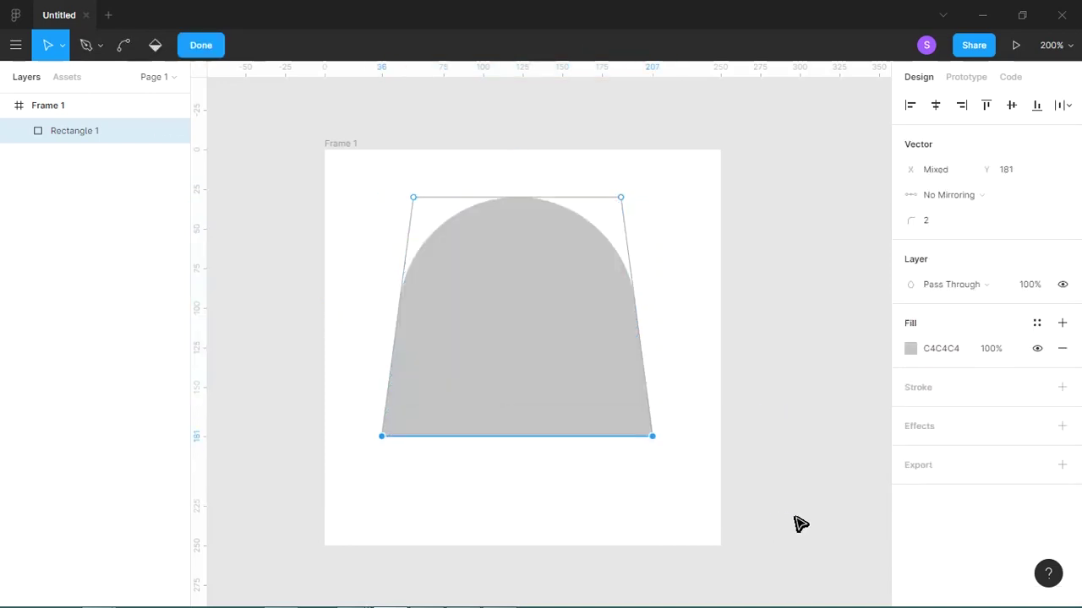
text(4)
key(Return)
click(778, 358)
Step: Shrink the bell body to about 153×135 and centre it horizontally in Frame 1
click(531, 347)
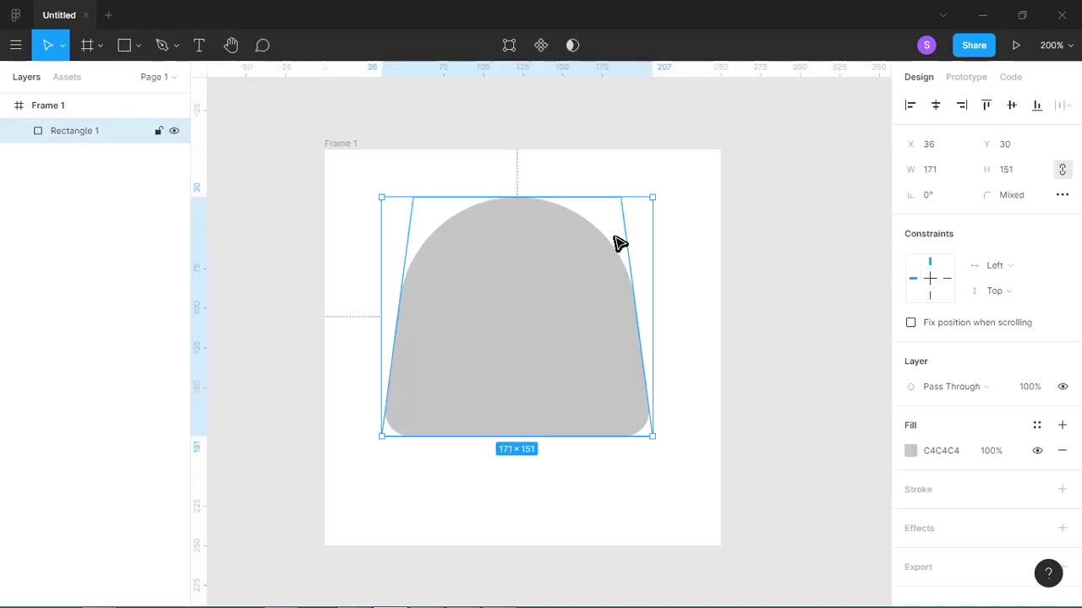
drag(659, 212, 647, 227)
click(935, 106)
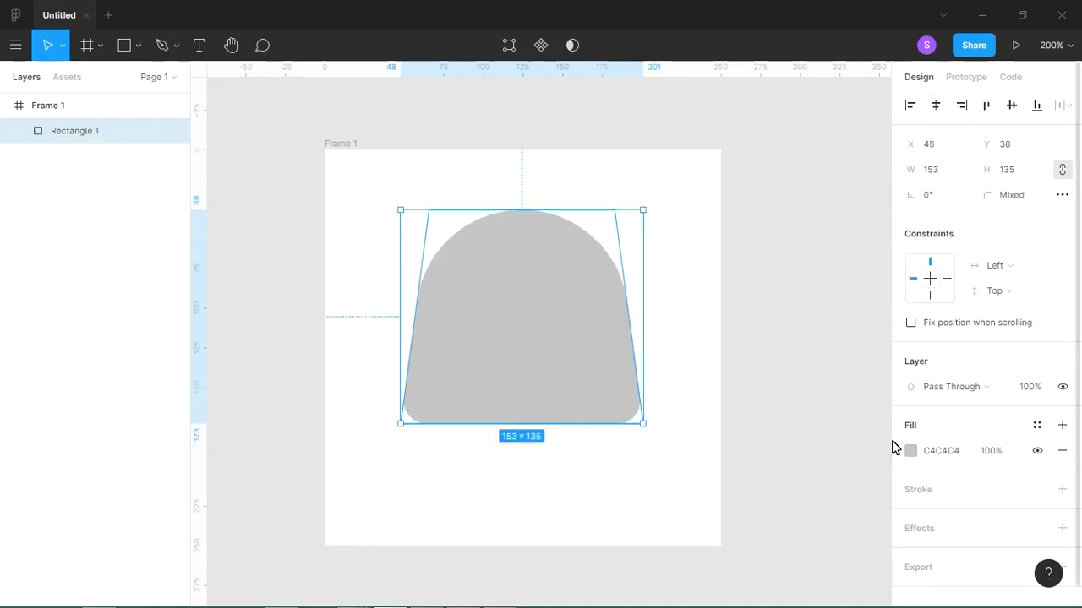
Step: Fill the bell body with bright blue
click(910, 451)
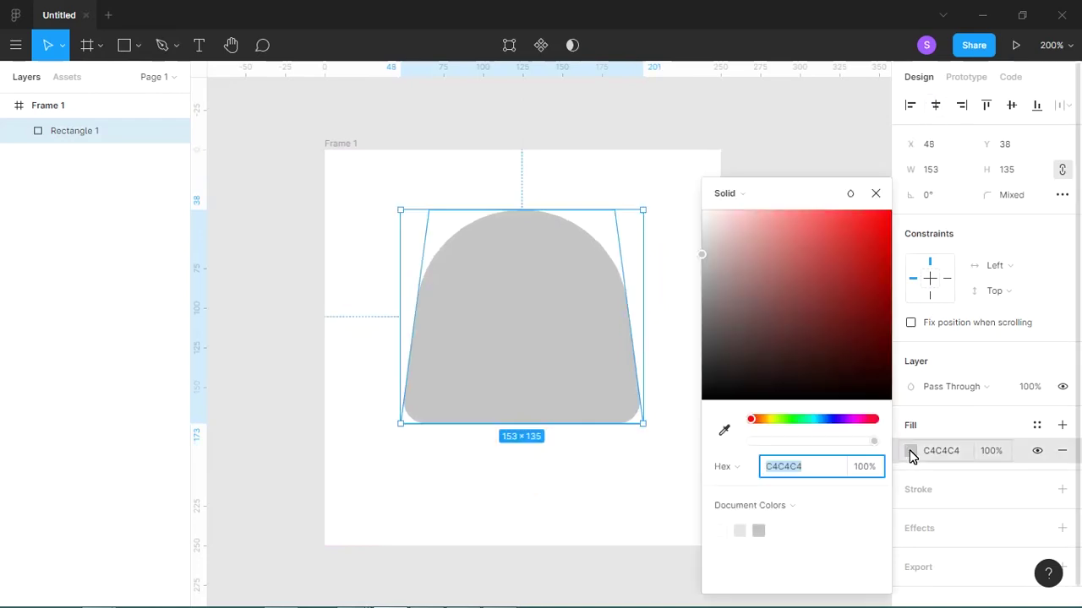
click(831, 419)
drag(799, 212, 813, 206)
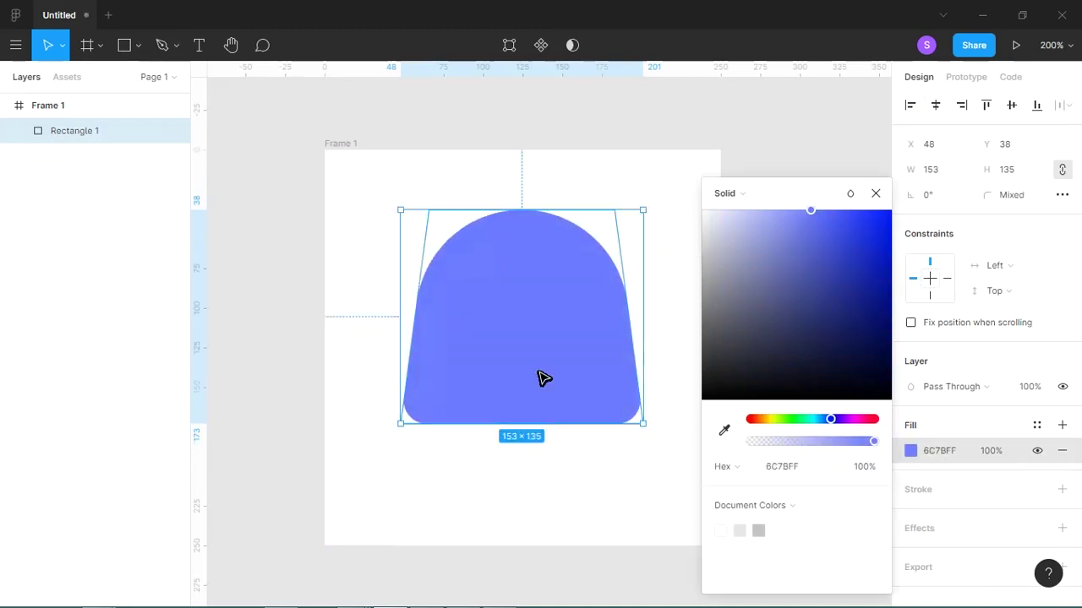
click(444, 472)
Step: Draw a 40×40 circle below the bell, centre it, and fill it yellow FFD600
key(o)
mouse_move(521, 448)
mouse_down()
mouse_move(537, 463)
mouse_move(531, 451)
mouse_up()
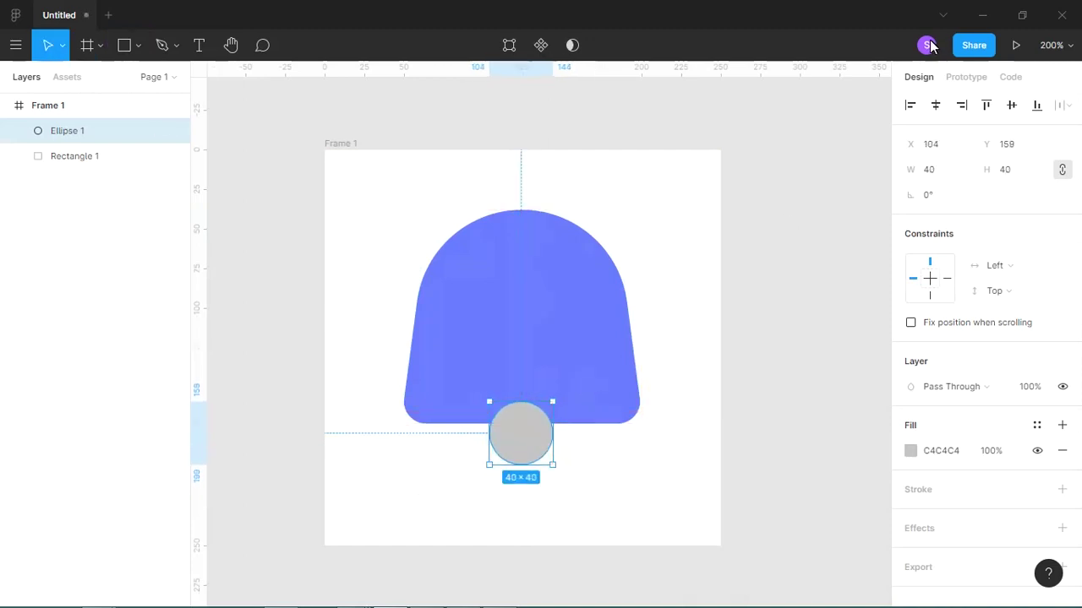
click(936, 105)
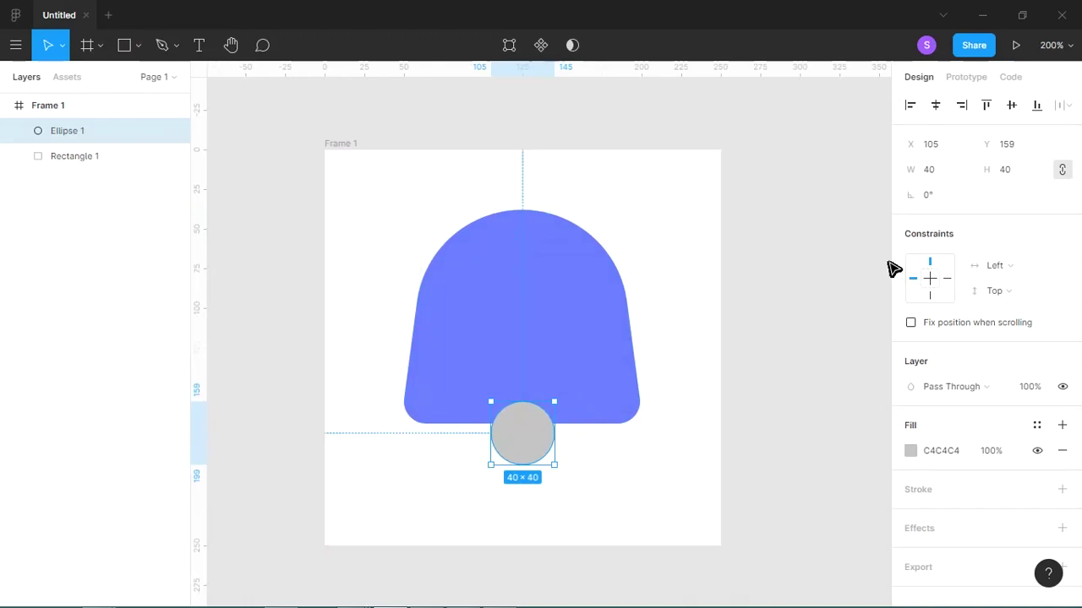
click(910, 450)
click(765, 423)
drag(825, 312, 911, 197)
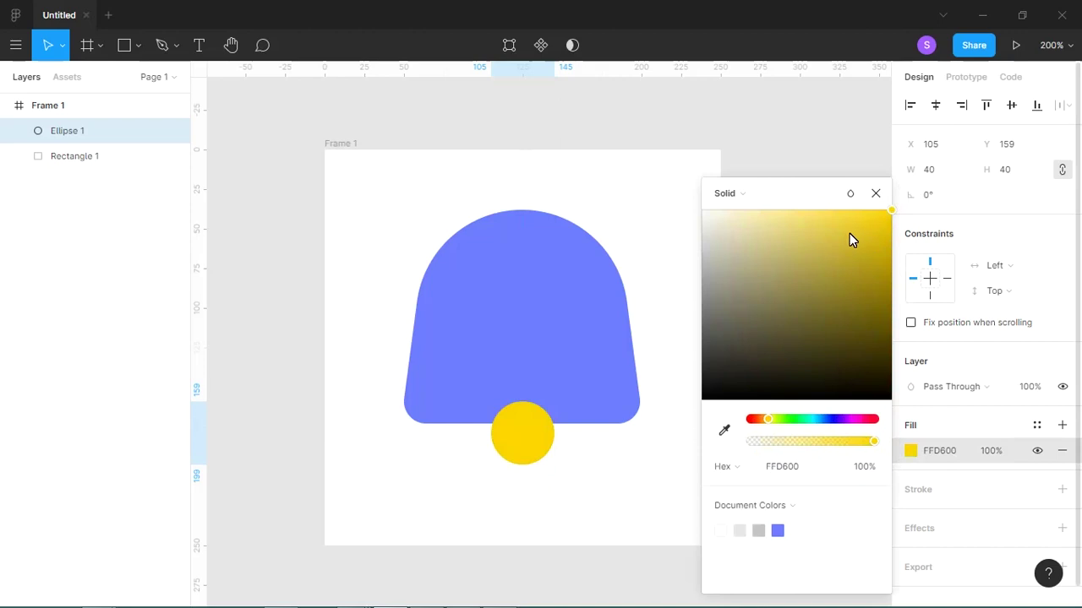
click(548, 510)
Step: Set the yellow circle's blend mode to Multiply and scale both shapes up slightly
click(537, 459)
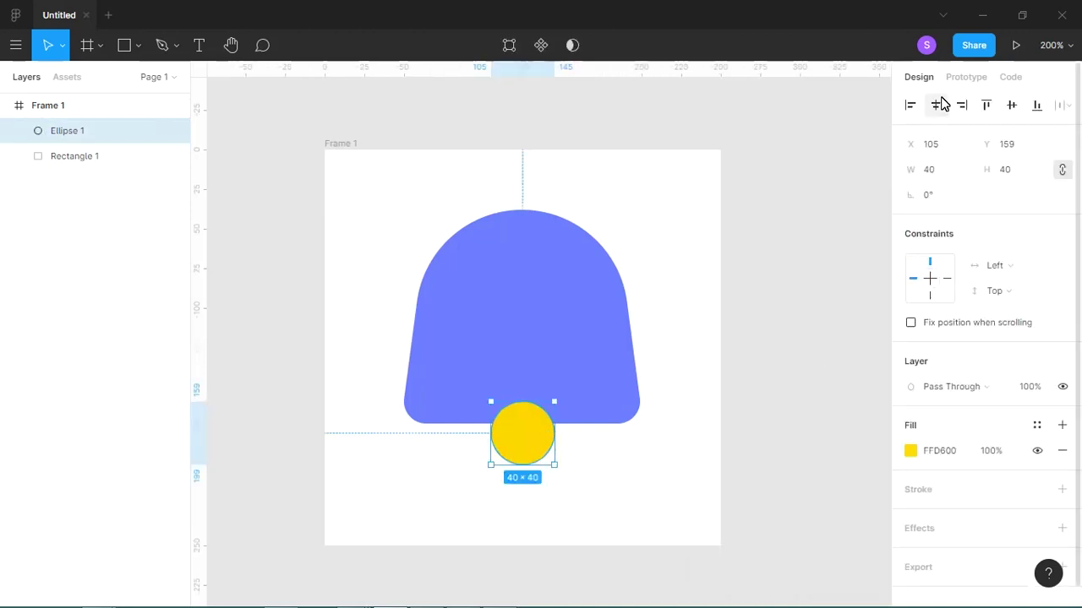
click(986, 391)
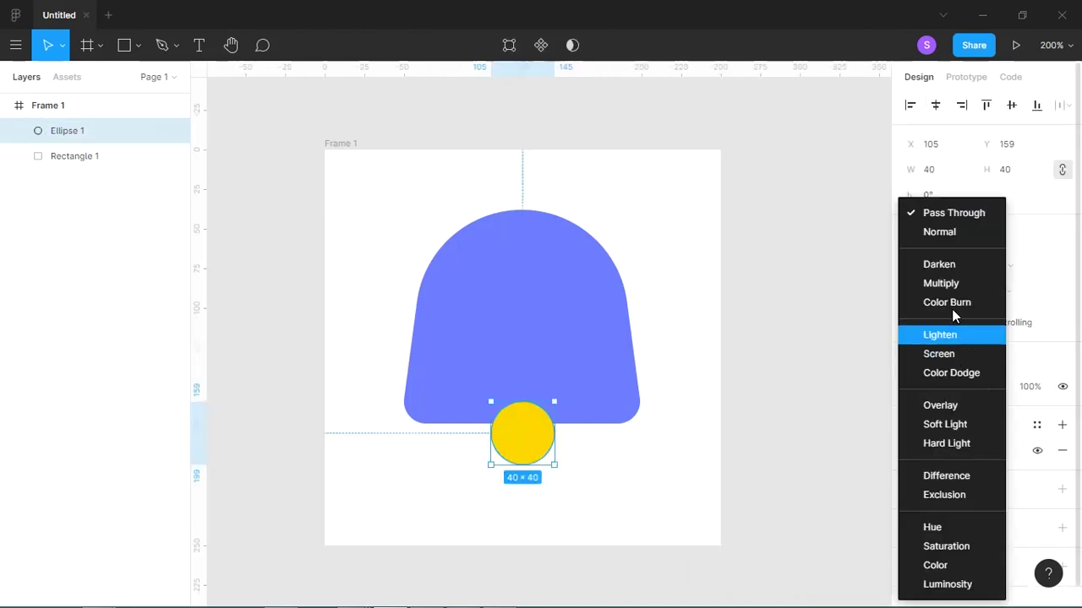
click(952, 284)
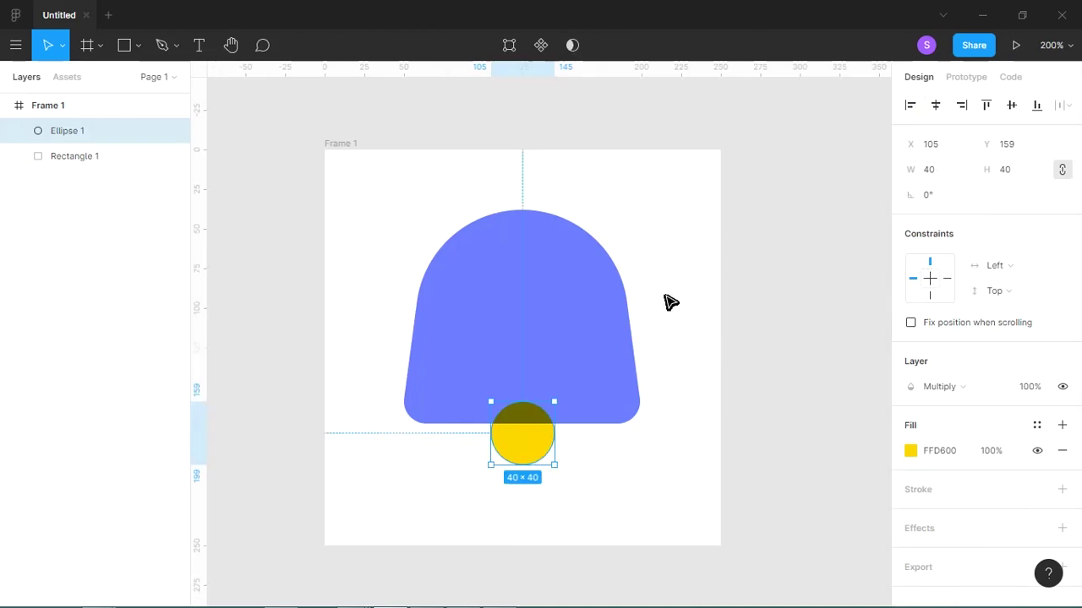
drag(664, 296, 533, 475)
drag(657, 220, 659, 224)
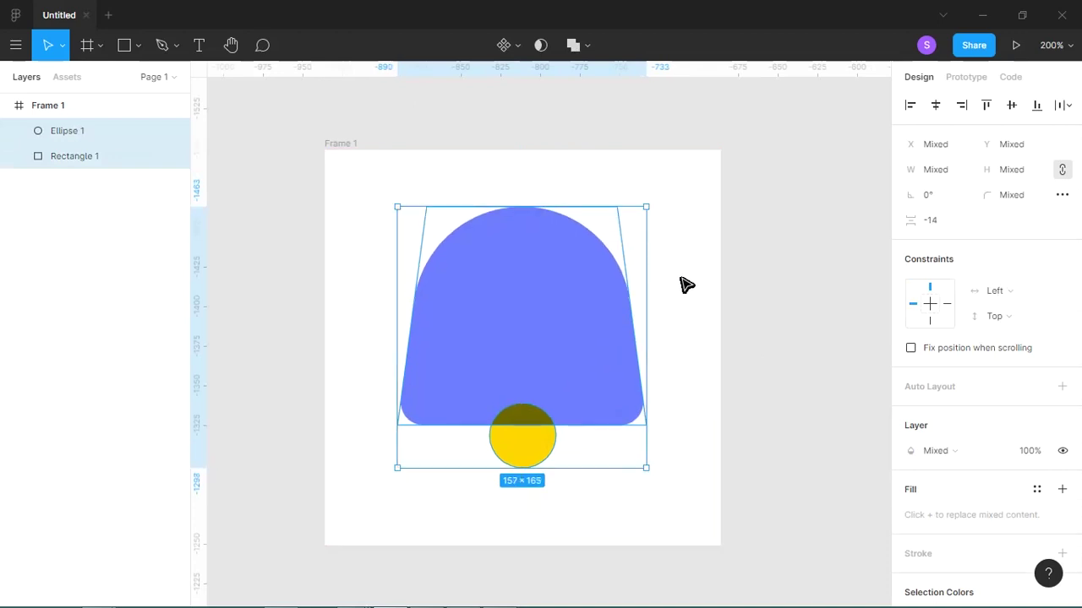
Step: Nudge the yellow circle up, centre both shapes vertically, and group them
click(684, 292)
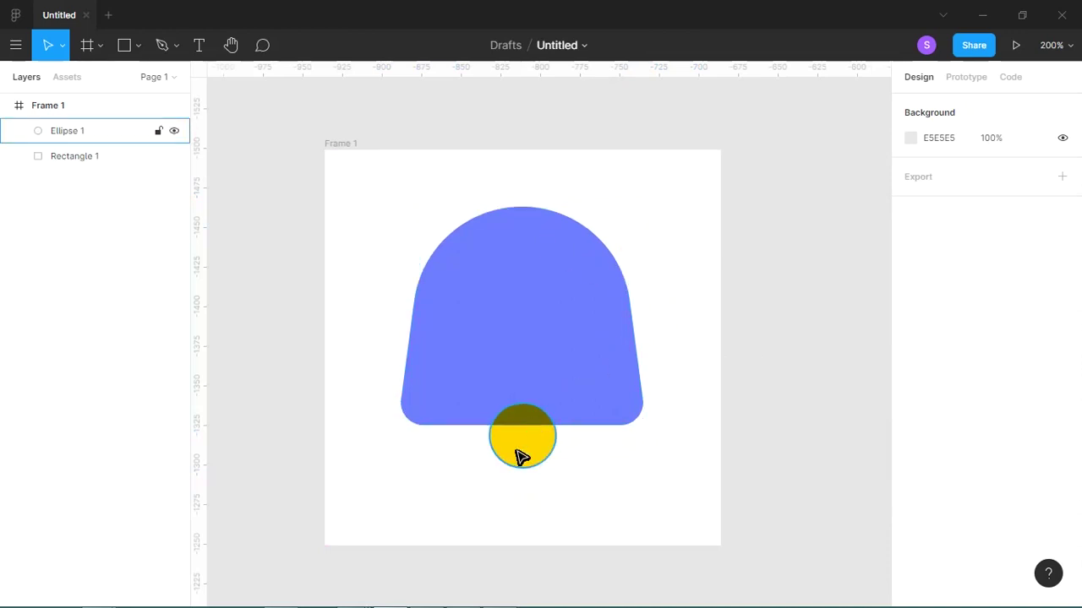
drag(517, 454, 524, 448)
click(534, 489)
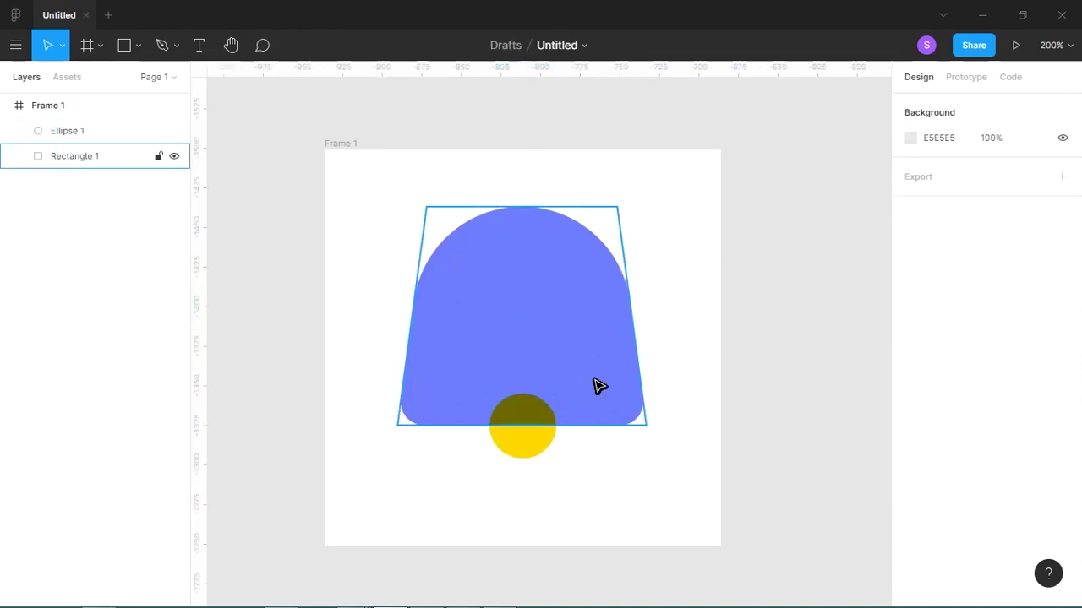
key(minus)
key(minus)
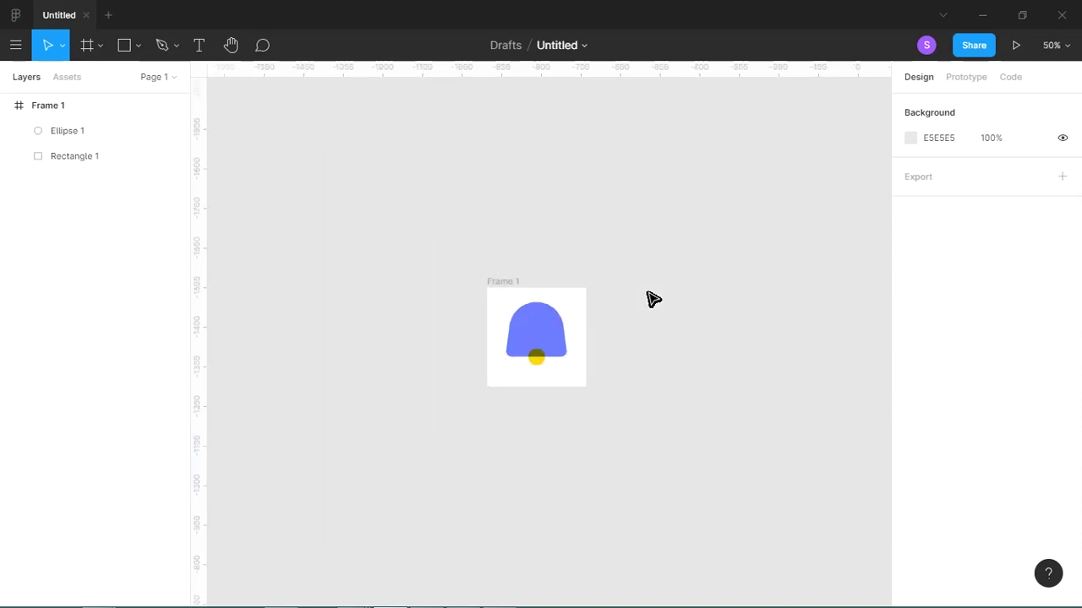
click(562, 309)
drag(620, 289, 536, 388)
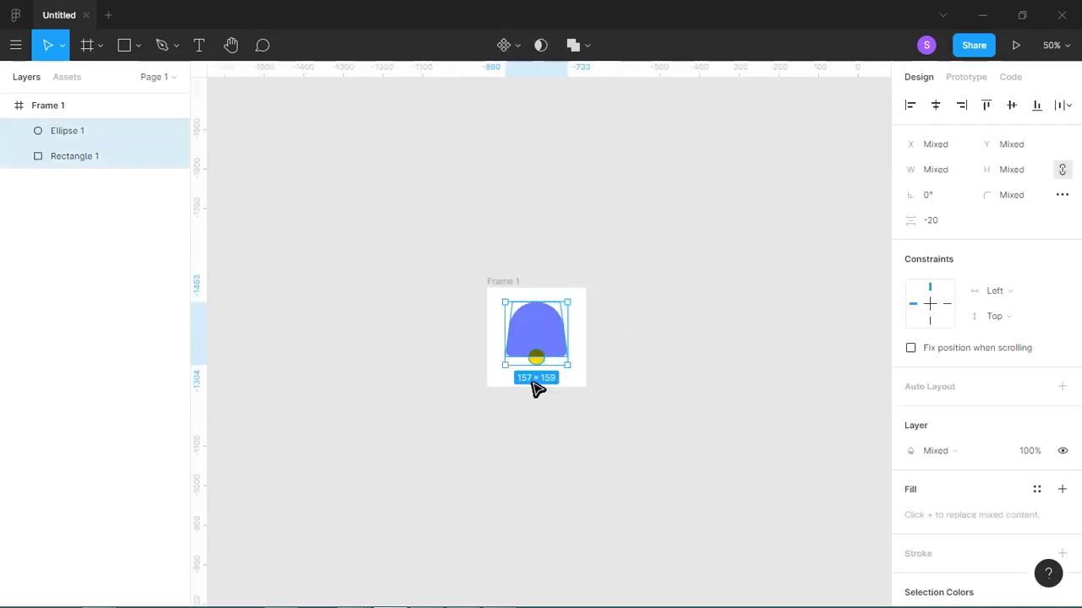
key(shift+Down)
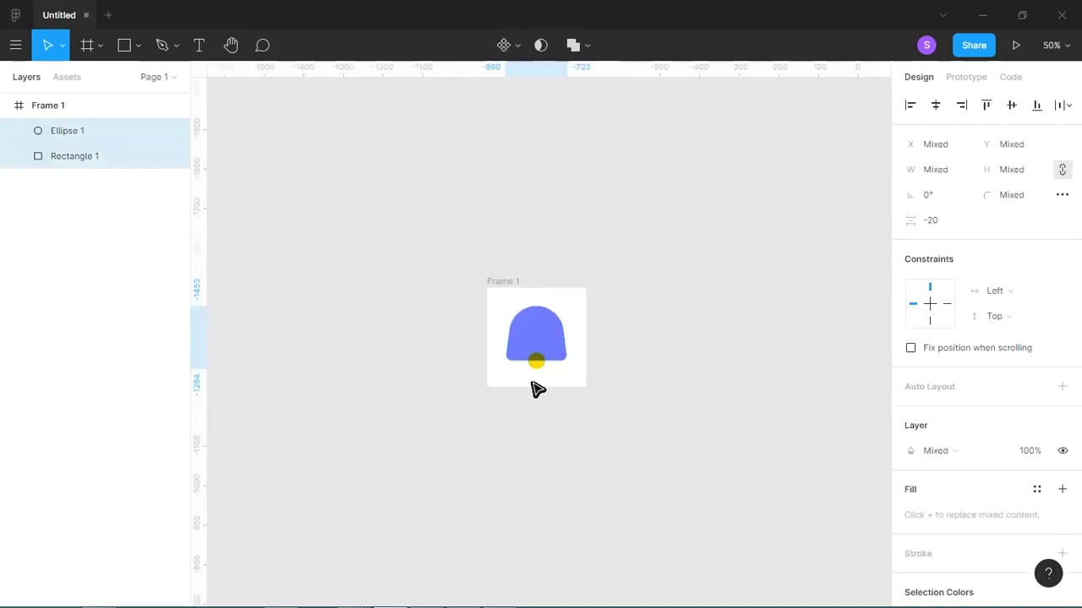
key(ctrl+g)
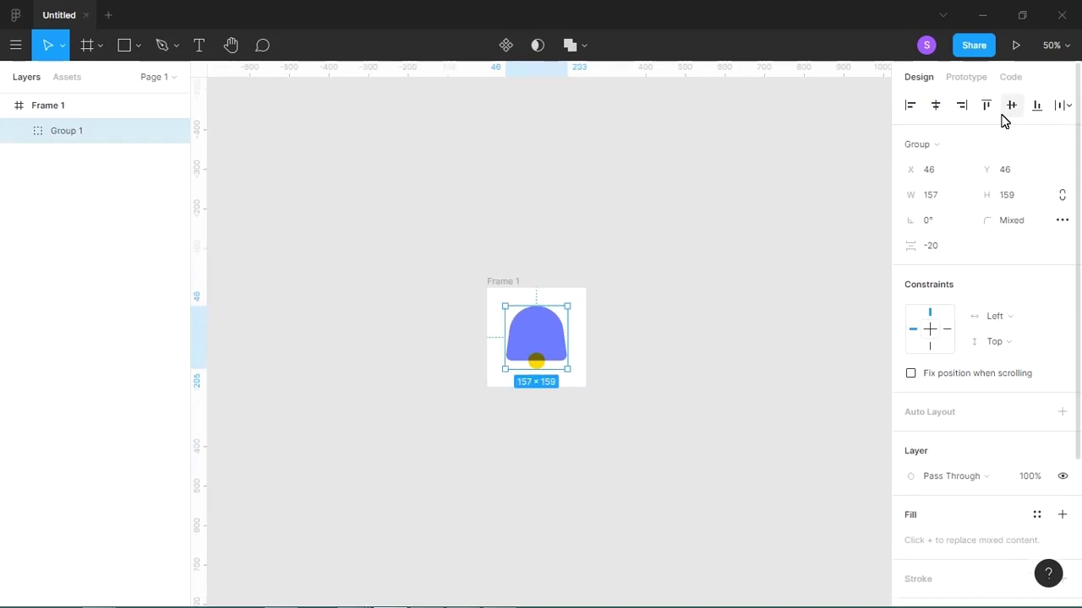
Step: Rename Frame 1 to icon1
drag(549, 270, 500, 258)
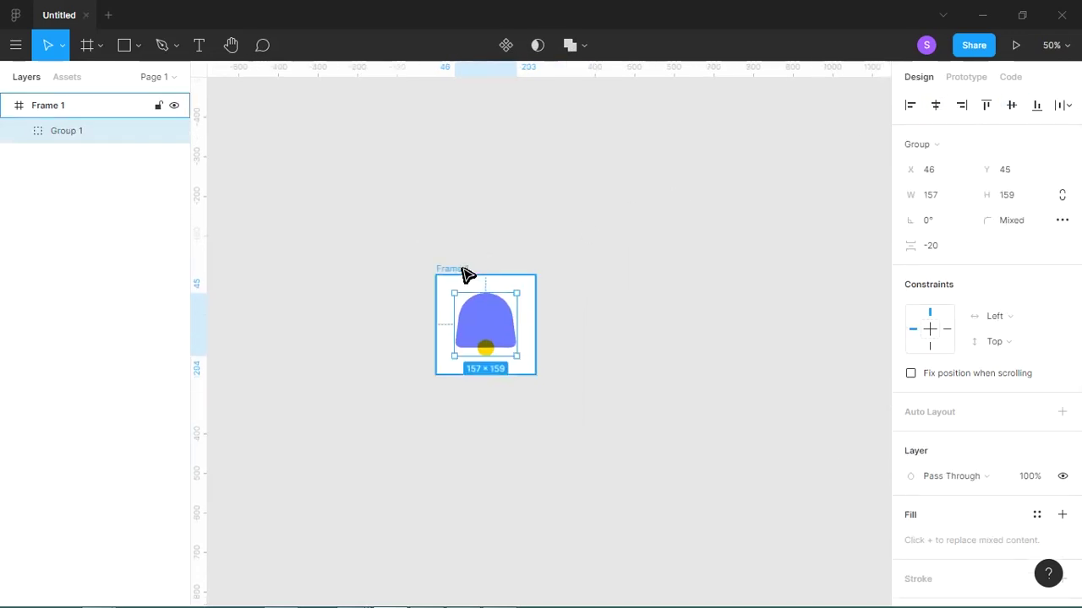
click(464, 269)
key(ctrl+r)
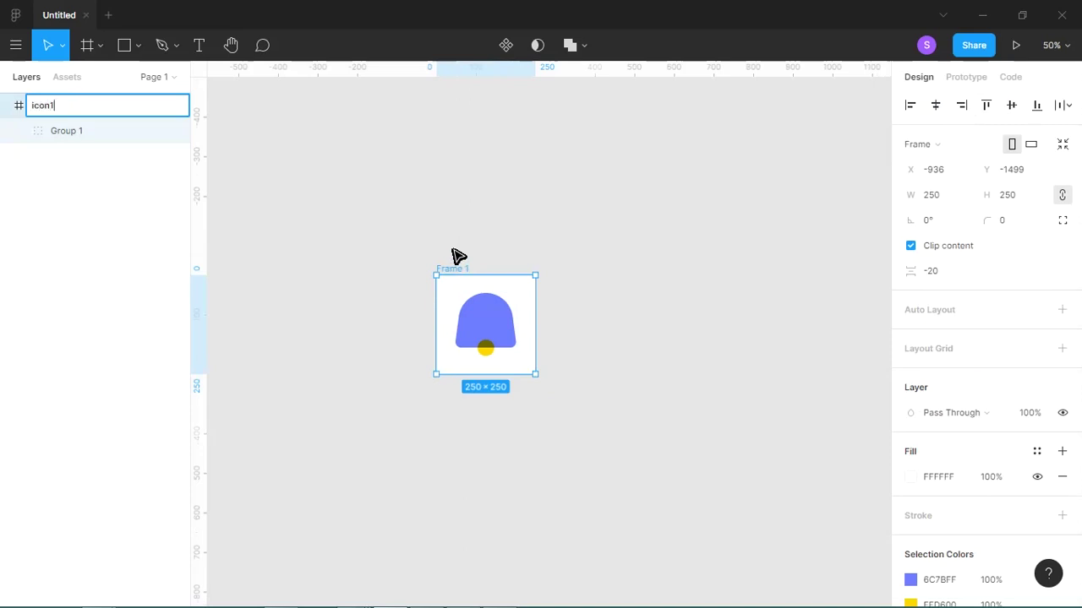
key(Return)
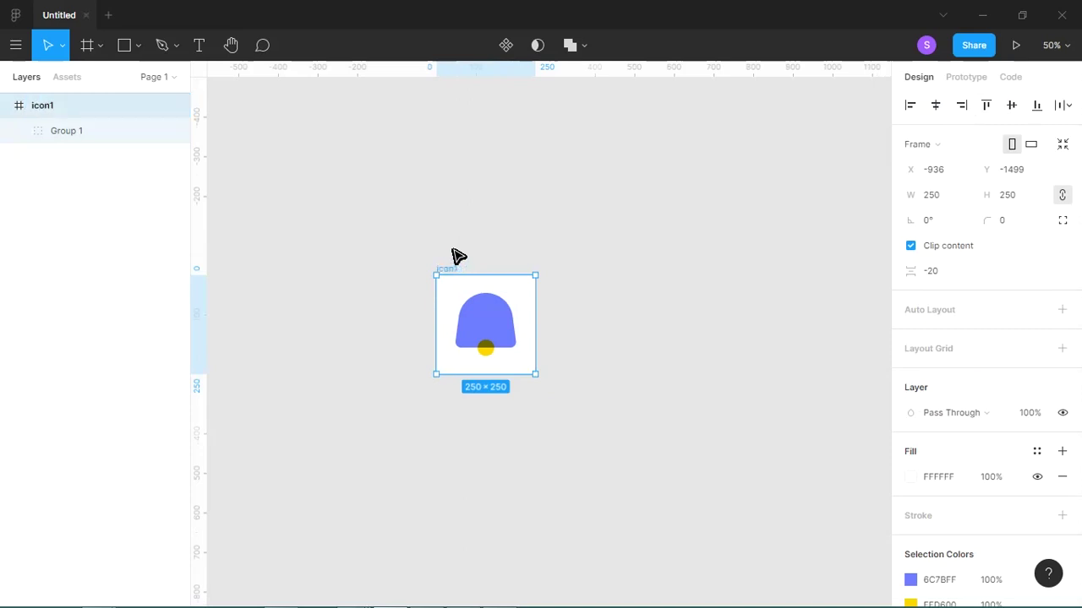
Step: Duplicate icon1 as an empty frame named icon2 and zoom in on it
drag(524, 345, 639, 342)
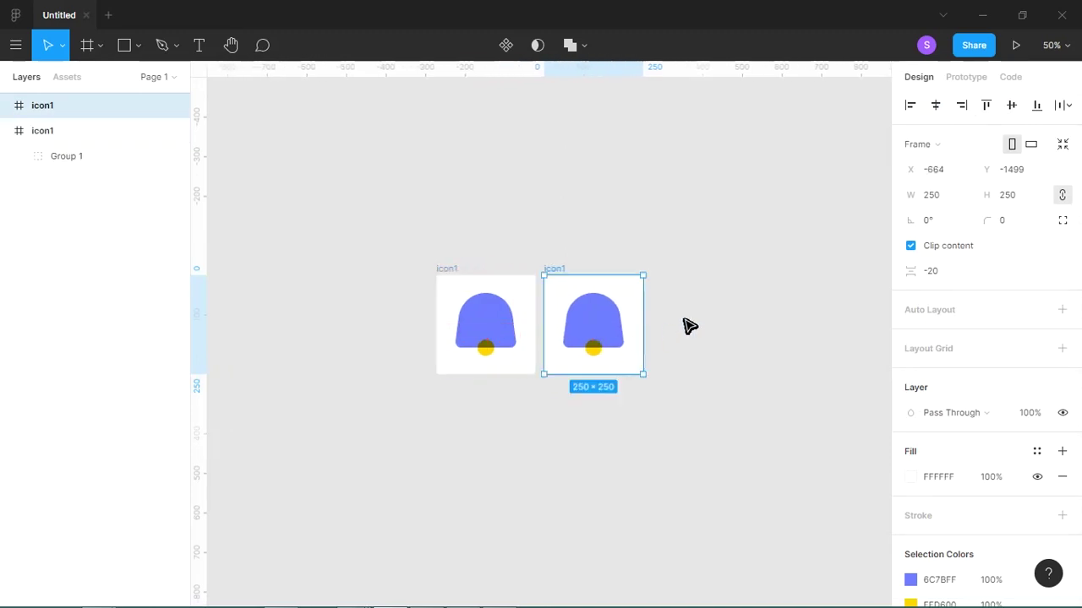
drag(681, 293, 580, 379)
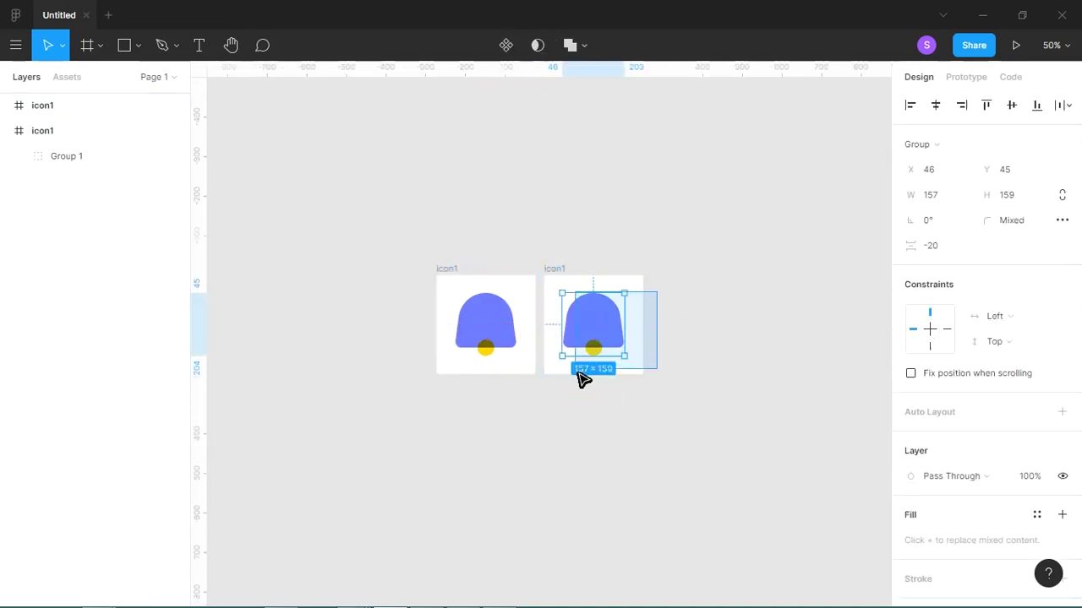
key(Delete)
click(563, 281)
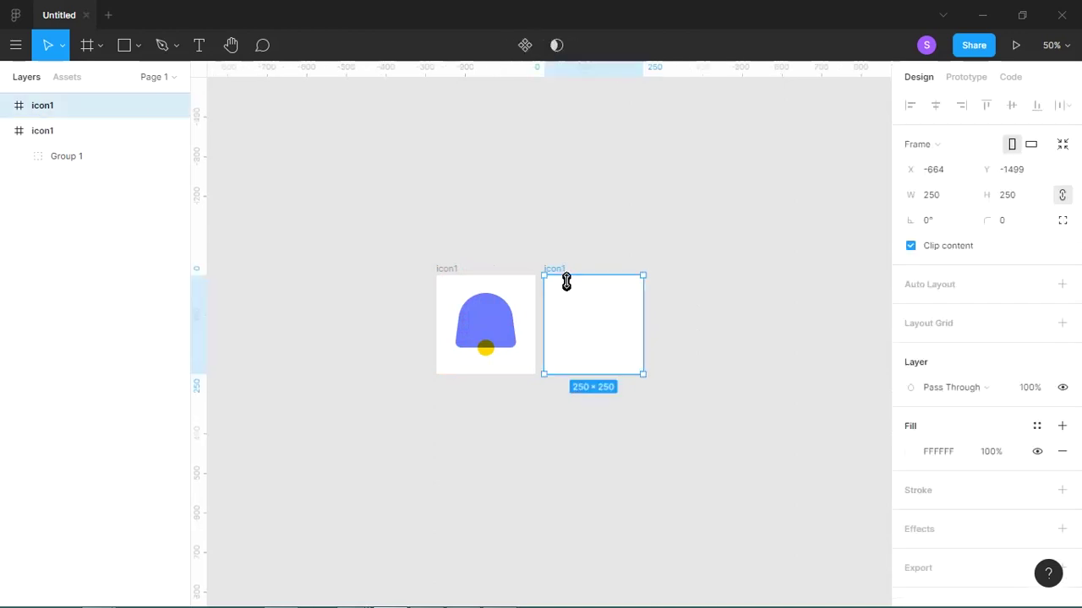
key(ctrl+r)
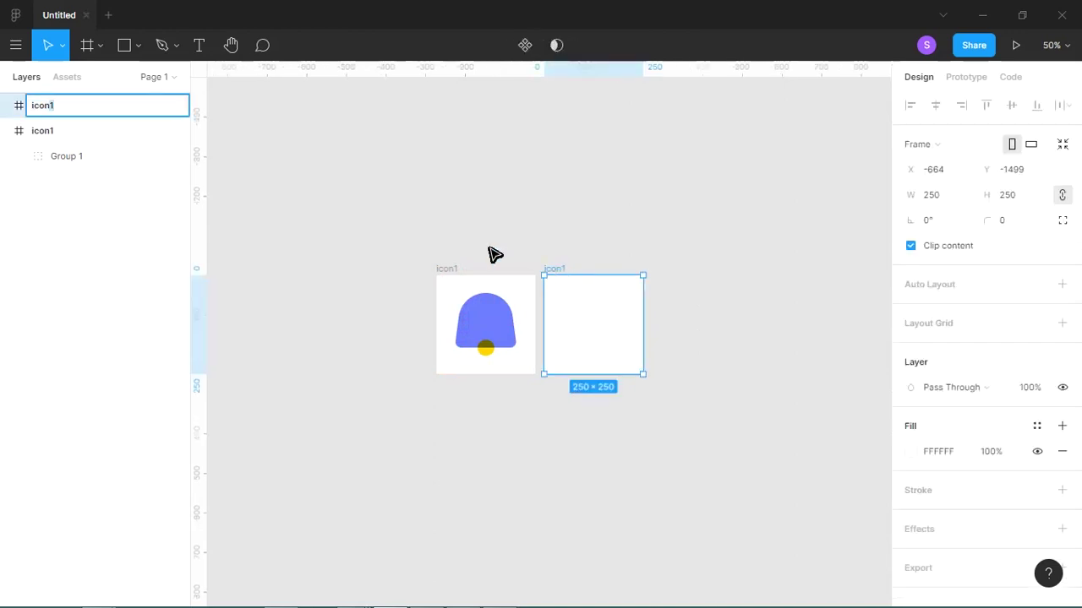
text(2)
key(Return)
key(Escape)
drag(538, 241, 662, 381)
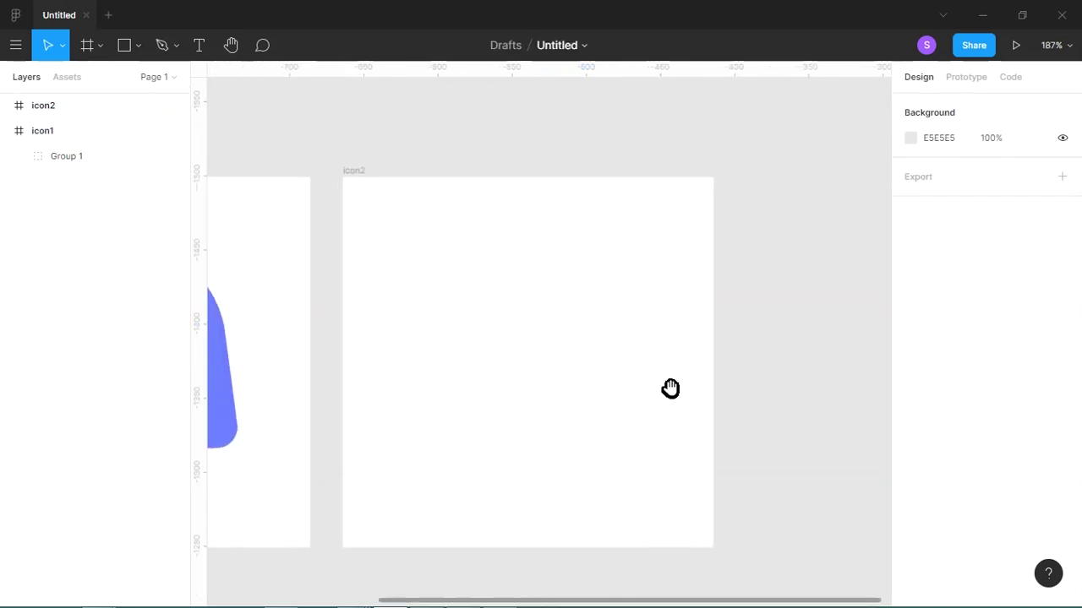
Step: Draw a square in icon2 and round its corners to radius 25
click(614, 397)
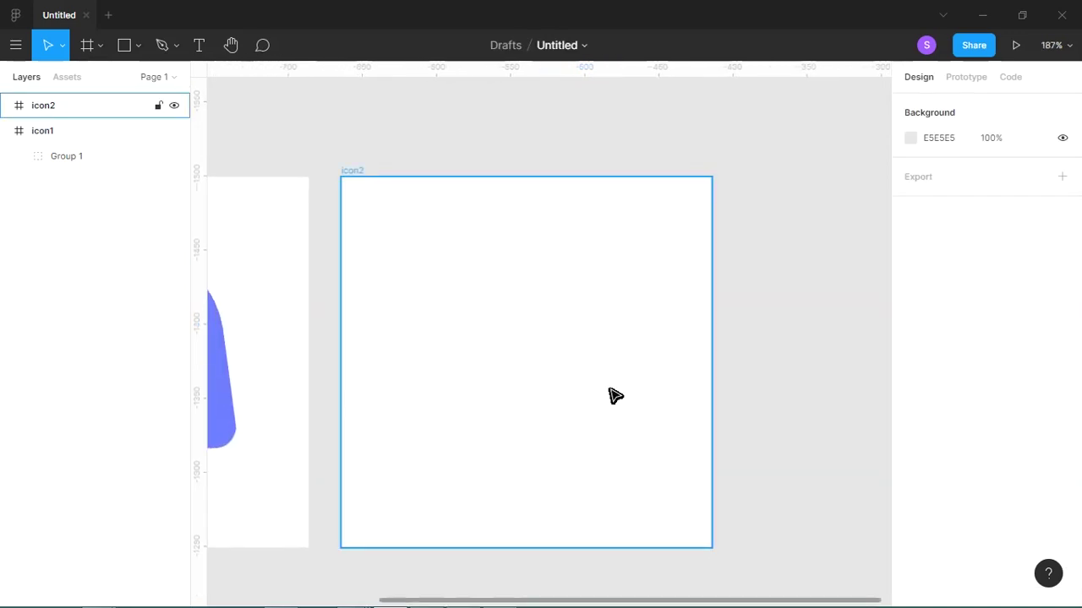
key(Escape)
click(137, 44)
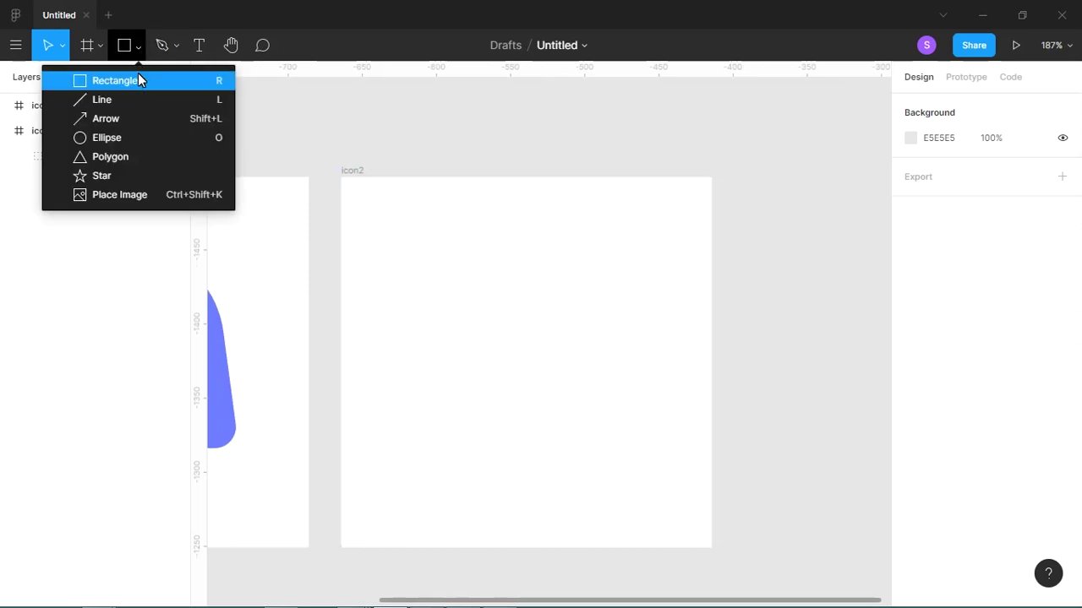
key(Escape)
click(139, 47)
click(136, 79)
drag(438, 286, 623, 469)
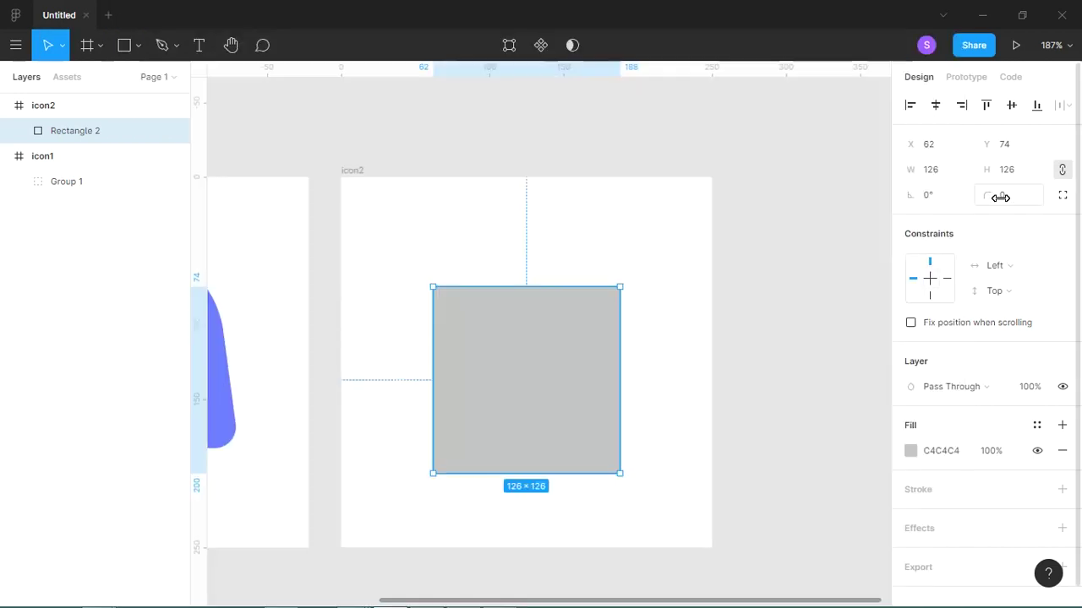
drag(1000, 197, 305, 131)
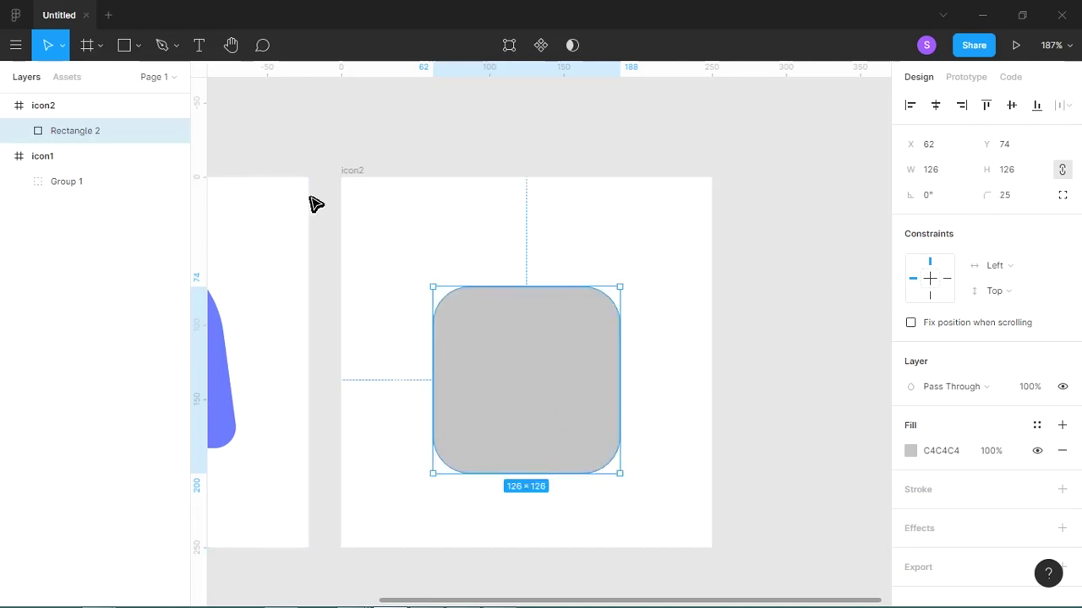
mouse_move(525, 380)
text(25)
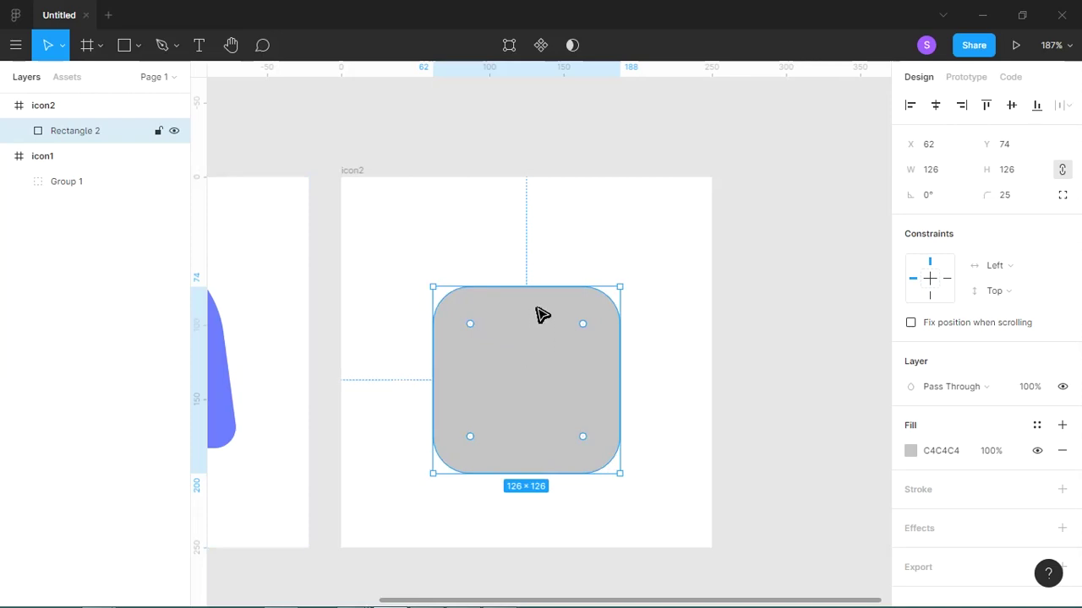
Step: Add a raised peak at the top edge's middle and lift the bottom points into a house shape
double_click(534, 311)
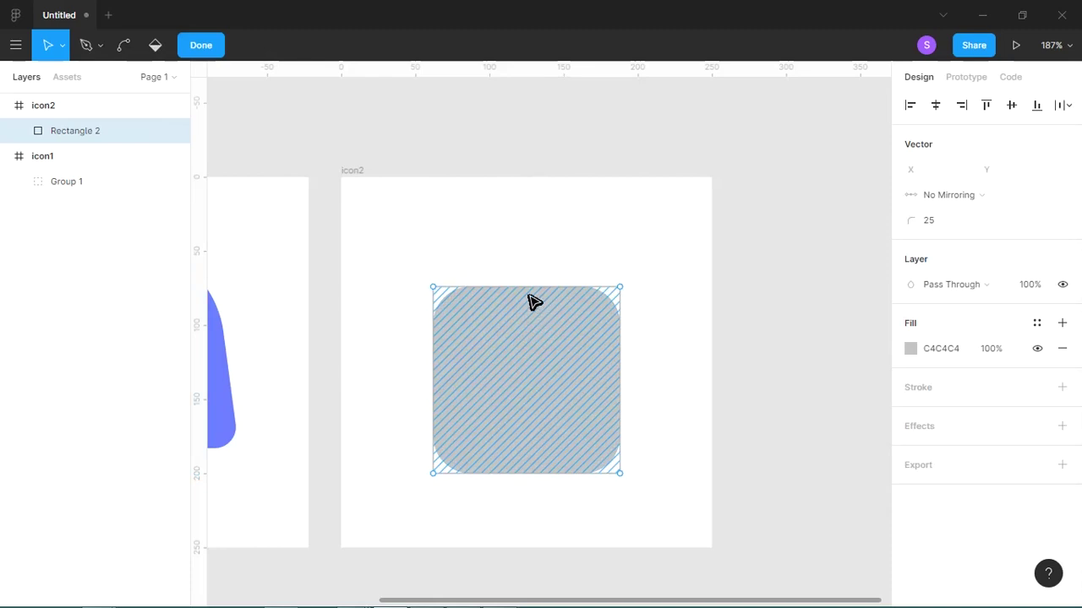
click(529, 288)
key(shift+Up)
key(shift+Up)
key(shift+Up)
key(shift+Up)
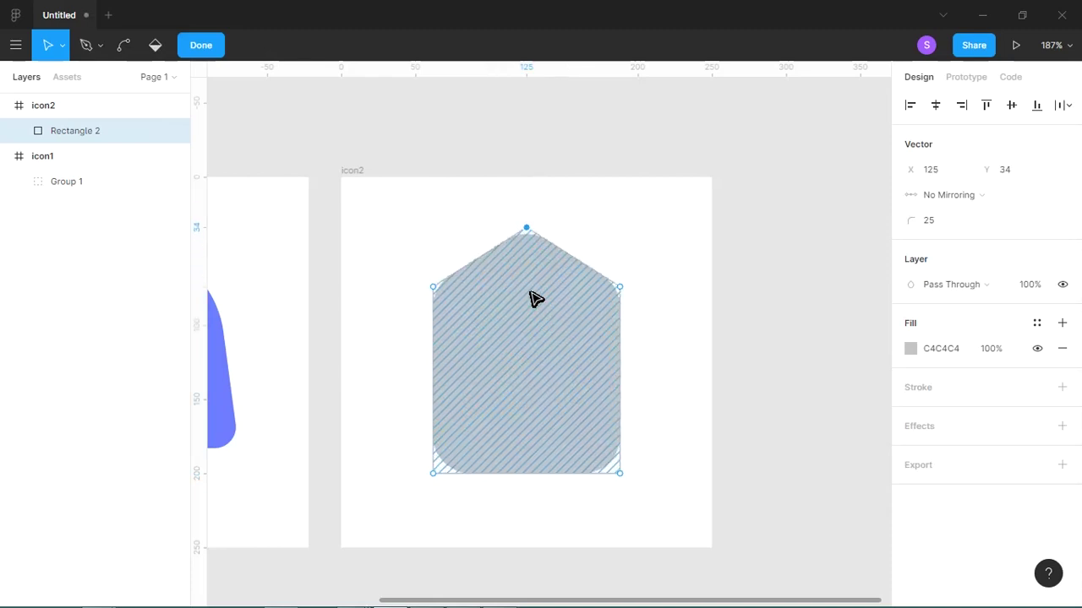
key(Down)
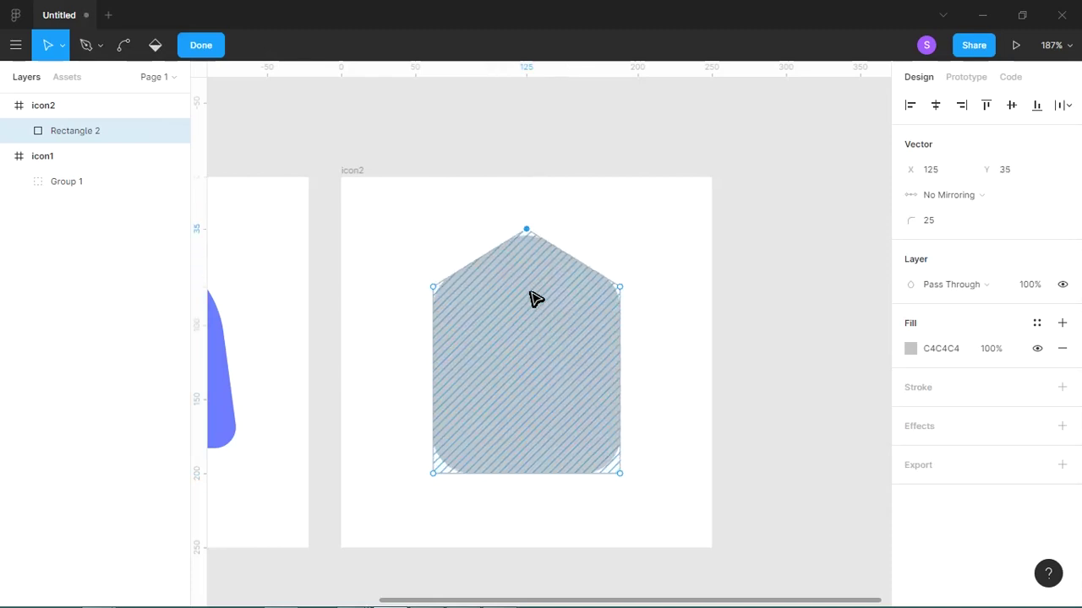
key(Up)
key(Up)
key(Up)
key(Up)
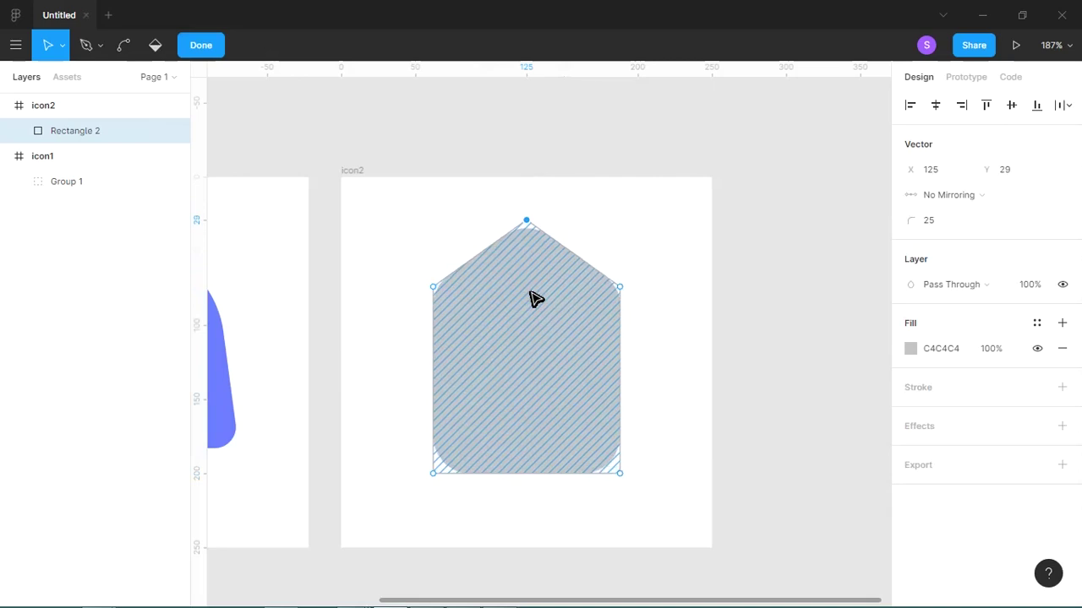
drag(397, 429, 718, 541)
key(shift+Up)
key(shift+Up)
key(shift+Up)
click(664, 460)
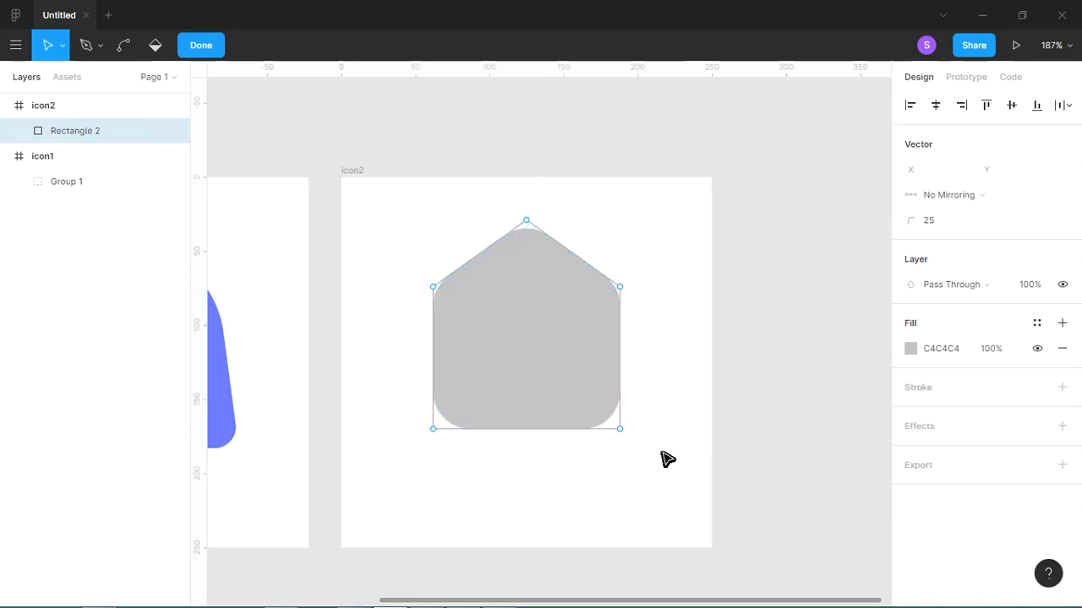
click(674, 456)
Step: Centre the 126×141 house shape vertically in icon2
click(591, 411)
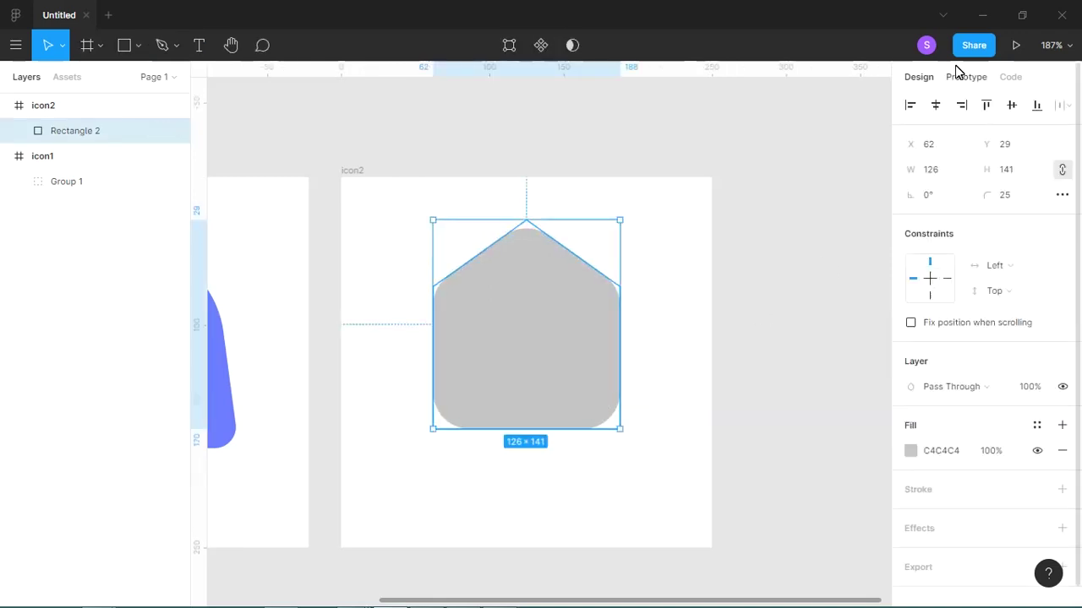
click(1012, 105)
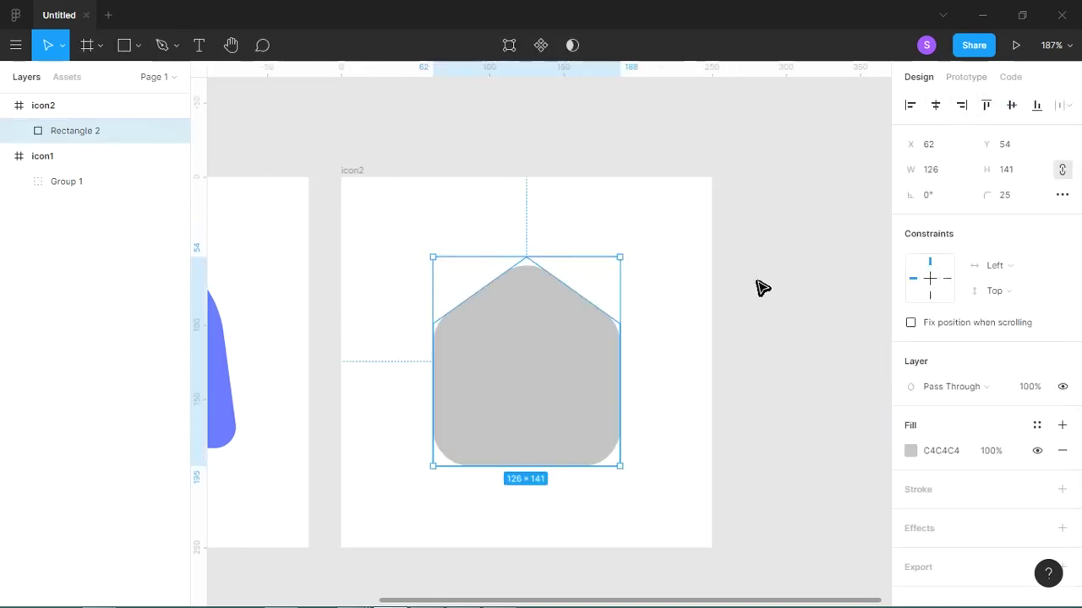
click(744, 308)
click(138, 45)
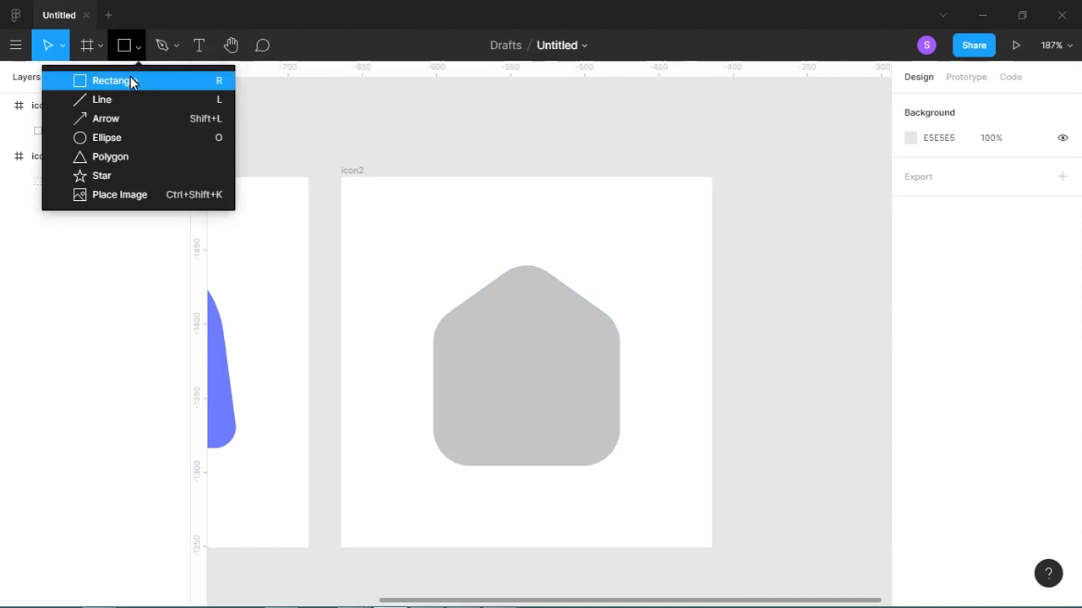
Step: Draw a small door rectangle at the house's base and fill the house red
click(127, 79)
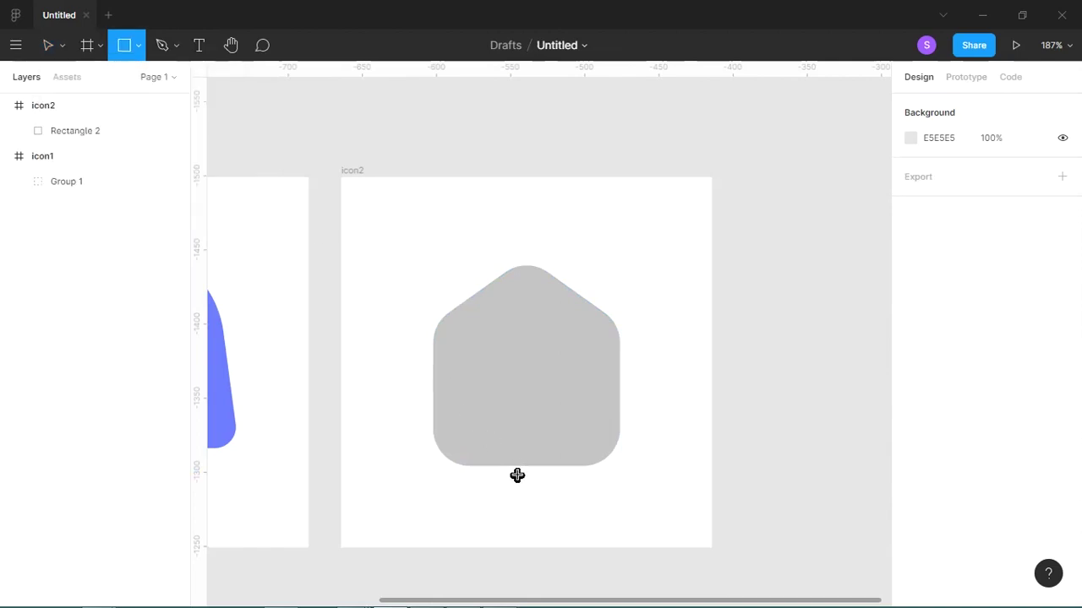
drag(503, 465, 553, 408)
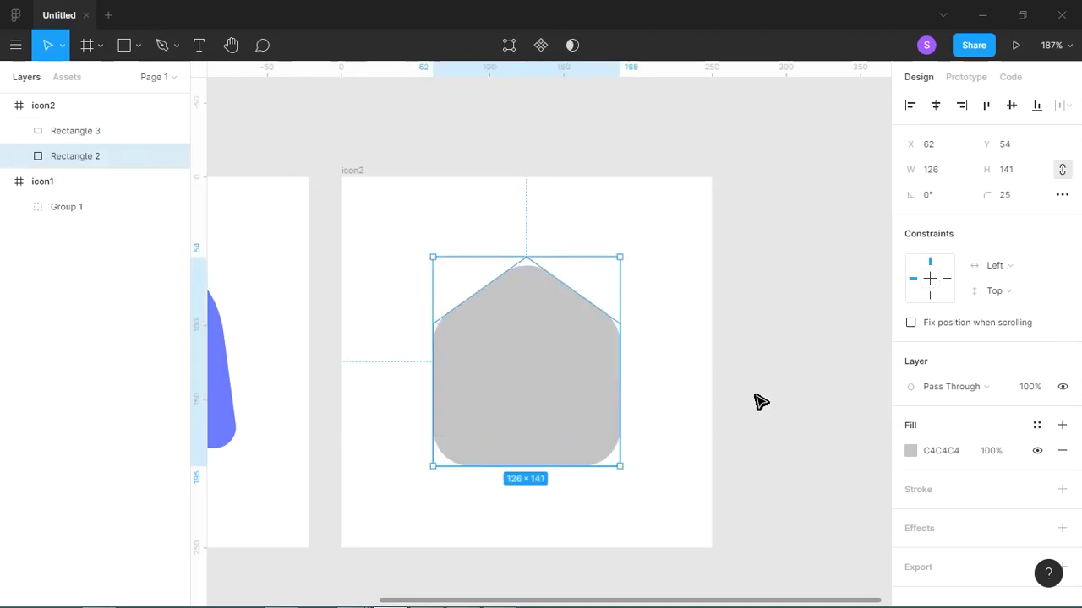
click(910, 451)
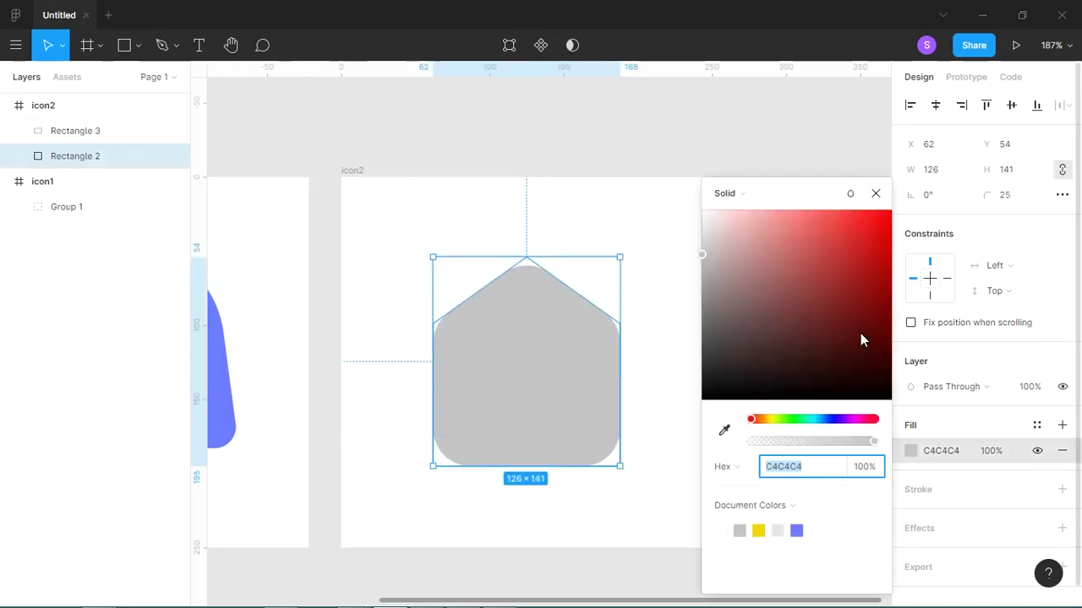
click(852, 233)
drag(849, 229, 839, 225)
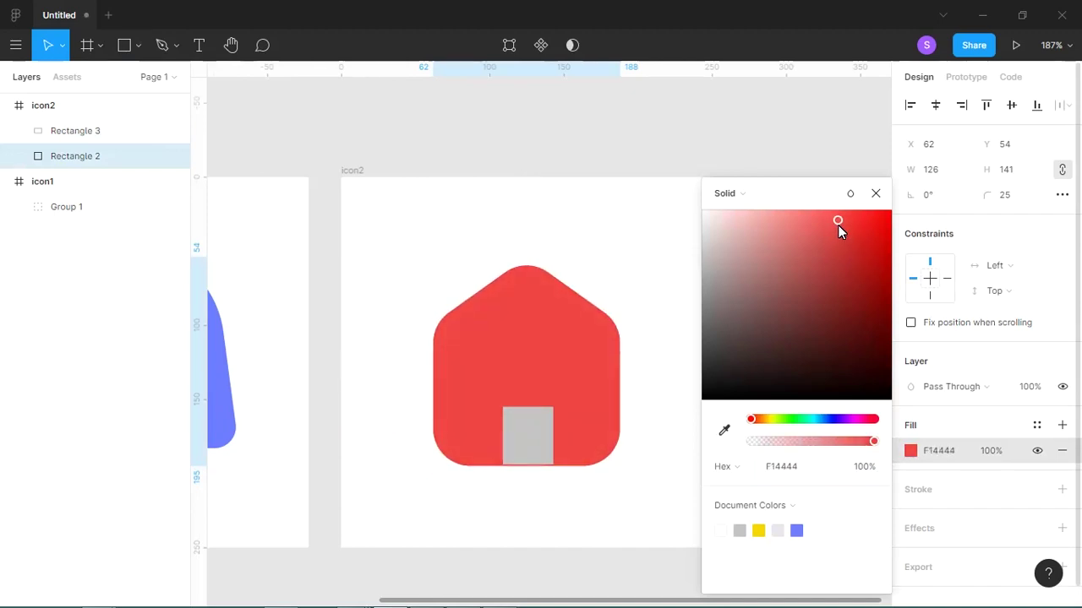
click(869, 421)
drag(872, 420, 871, 419)
click(853, 226)
Step: Align the door with the house's bottom edge and fill it yellow
click(522, 452)
drag(522, 454, 524, 454)
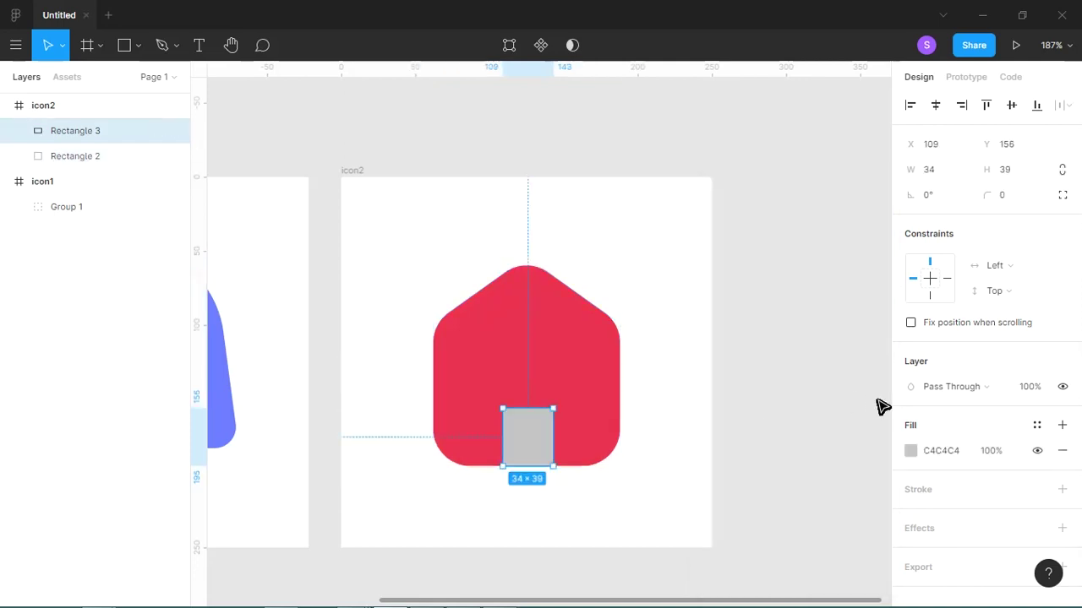
click(910, 450)
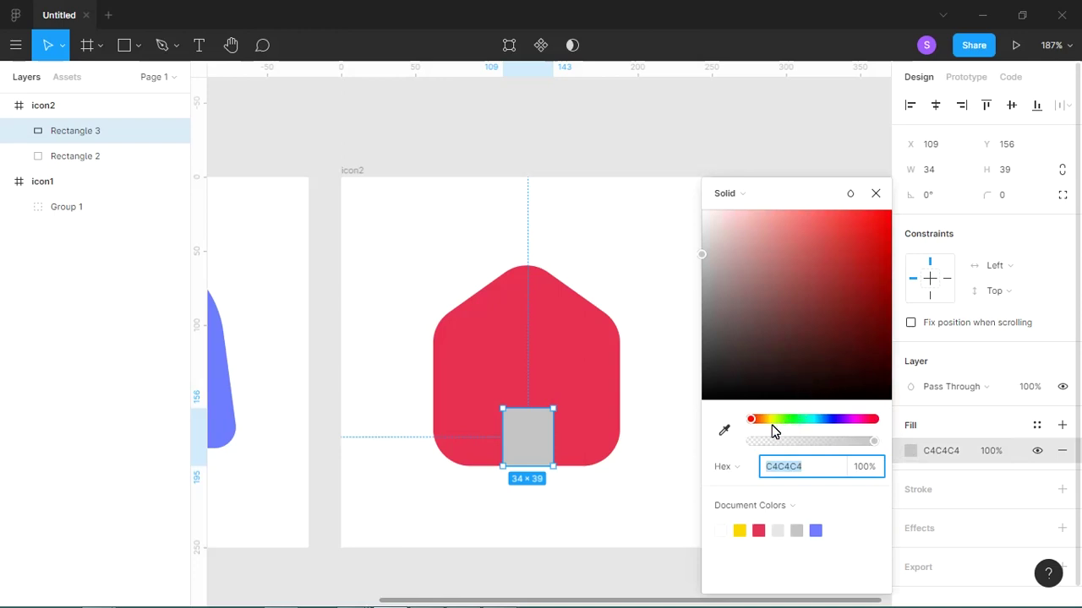
click(742, 533)
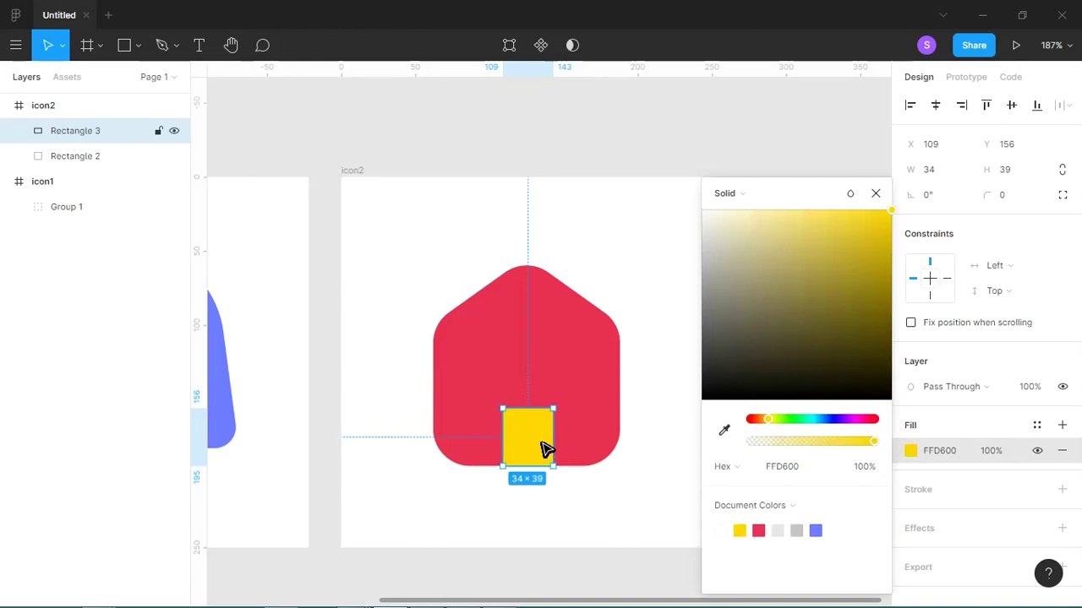
Step: Round the door's two top corners with radius 219 into an arch
double_click(545, 448)
drag(651, 373, 493, 433)
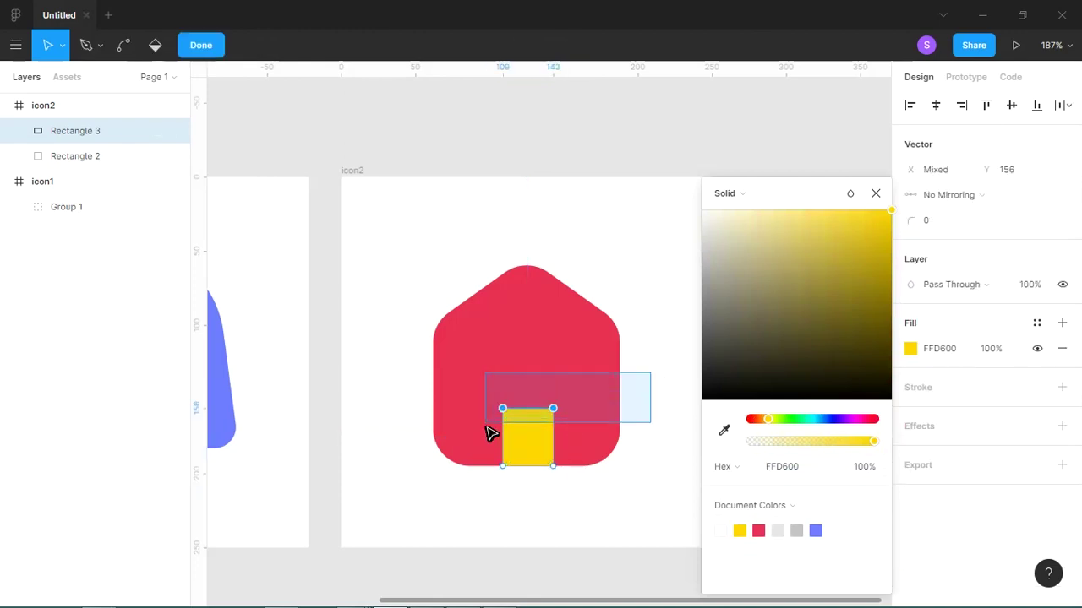
click(930, 220)
text(219)
key(Return)
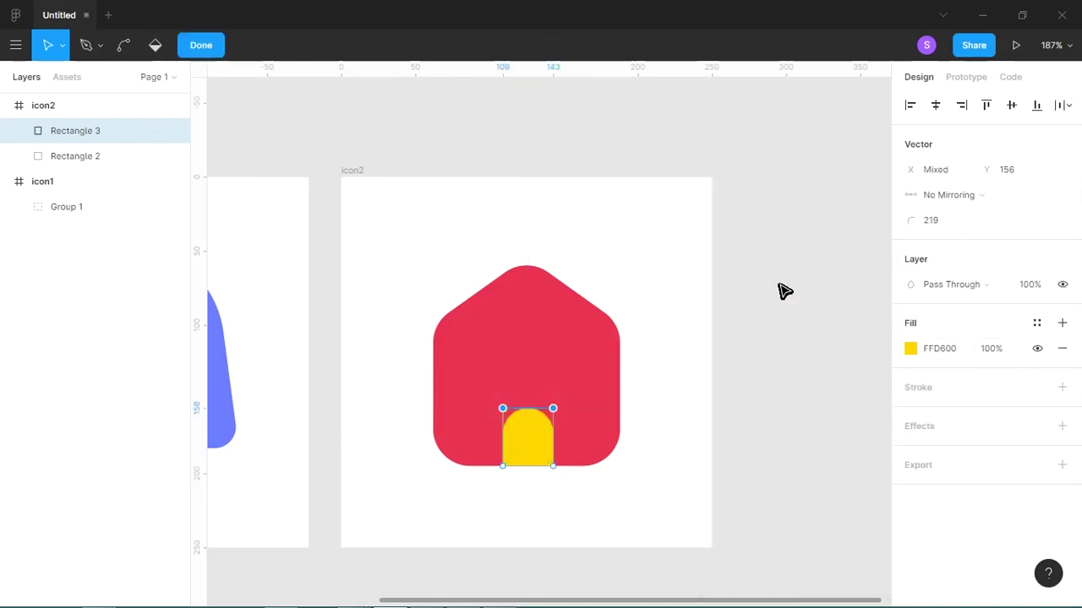
key(Escape)
key(Escape)
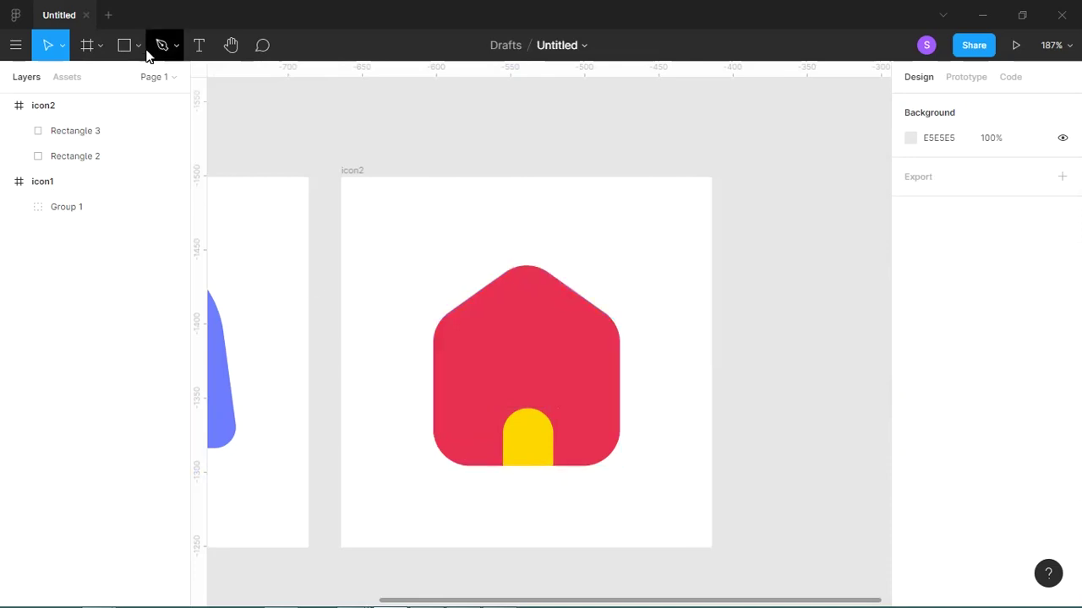
Step: Duplicate the red house upward and delete its bottom points, leaving a peak chevron
drag(488, 324, 507, 169)
double_click(543, 232)
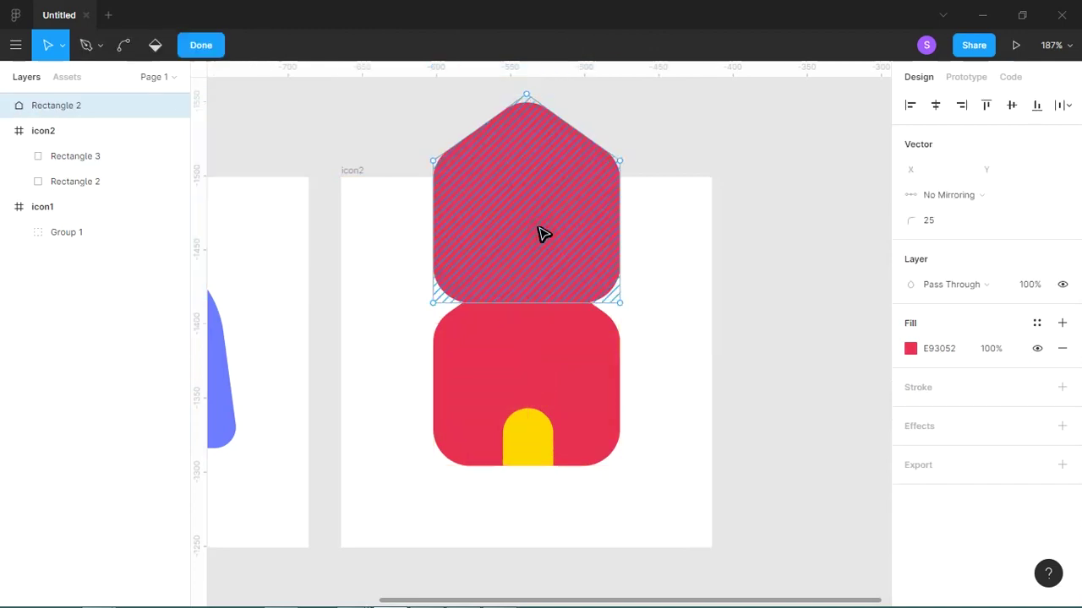
drag(420, 289, 656, 326)
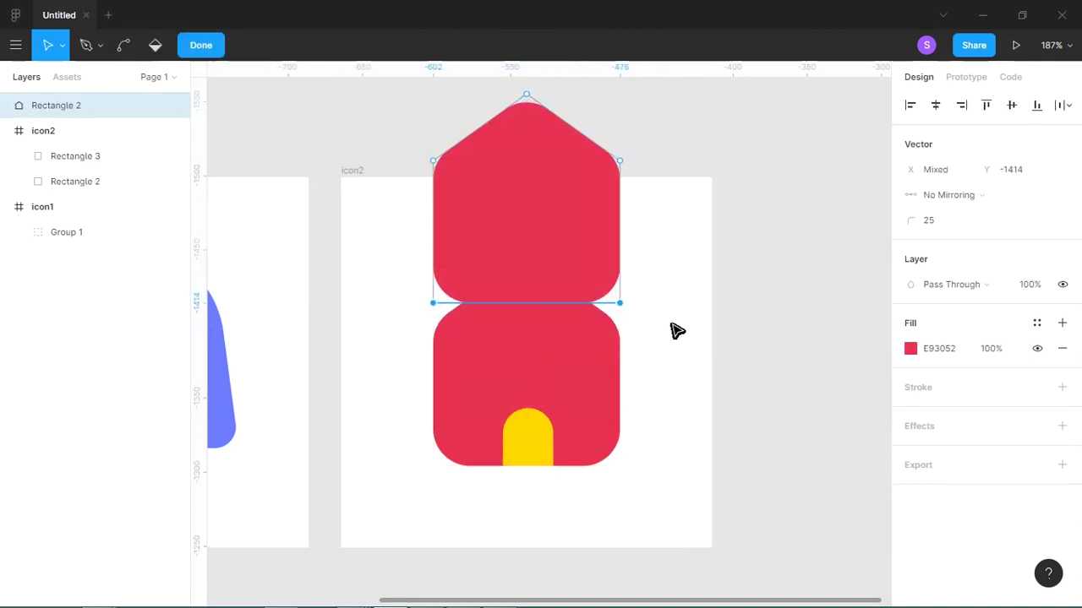
key(Delete)
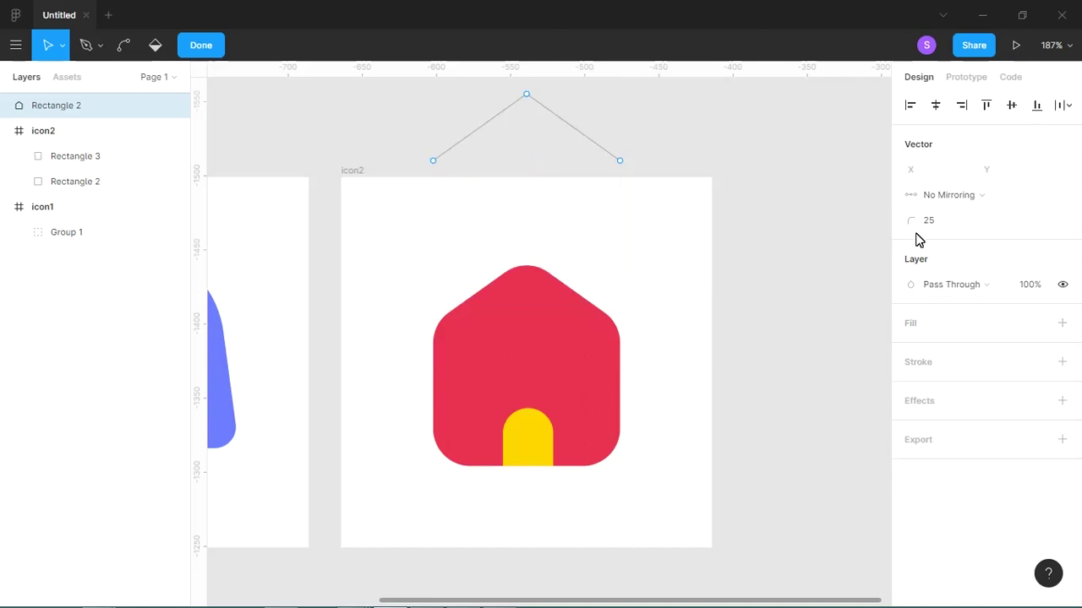
key(Escape)
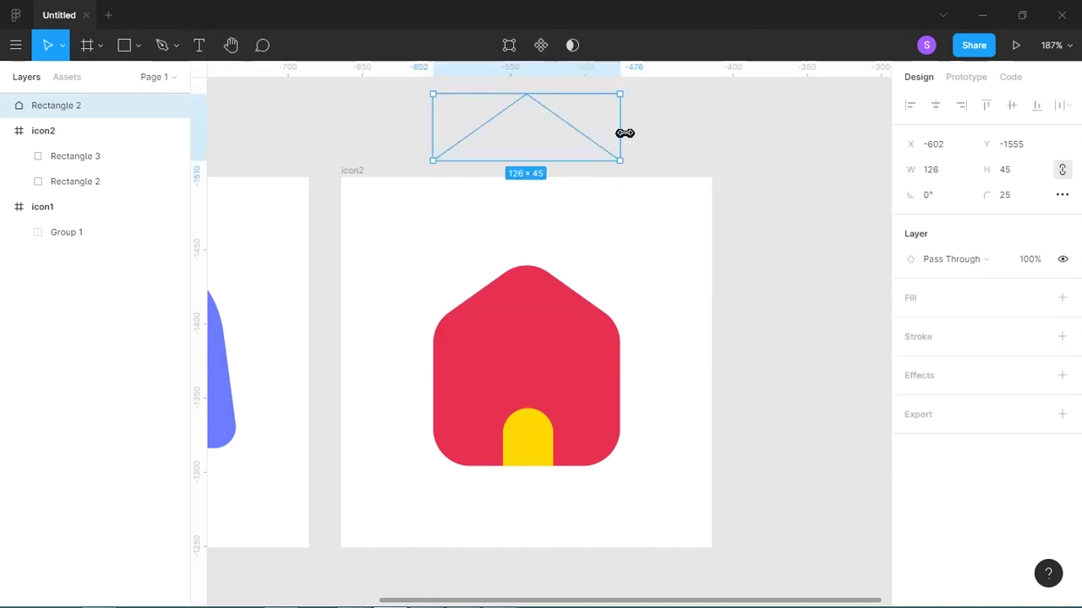
Step: Give the chevron an 18-weight stroke with round end caps
click(1063, 336)
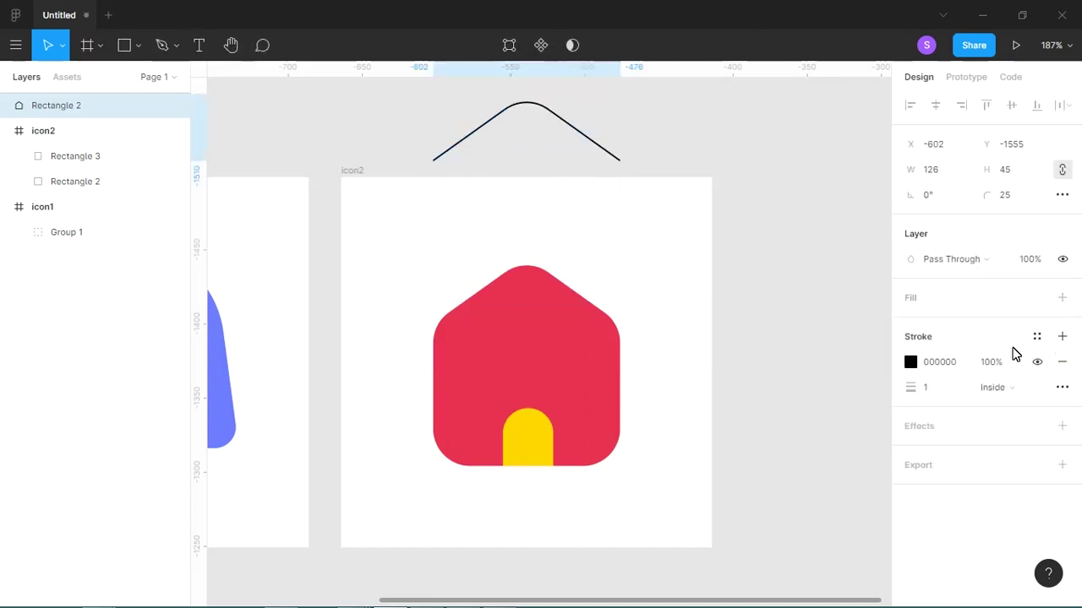
click(938, 387)
text(18)
key(Return)
click(1062, 387)
click(795, 456)
click(748, 471)
Step: Move the chevron down onto the house and scale it symmetrically to 166×59
drag(564, 125, 573, 285)
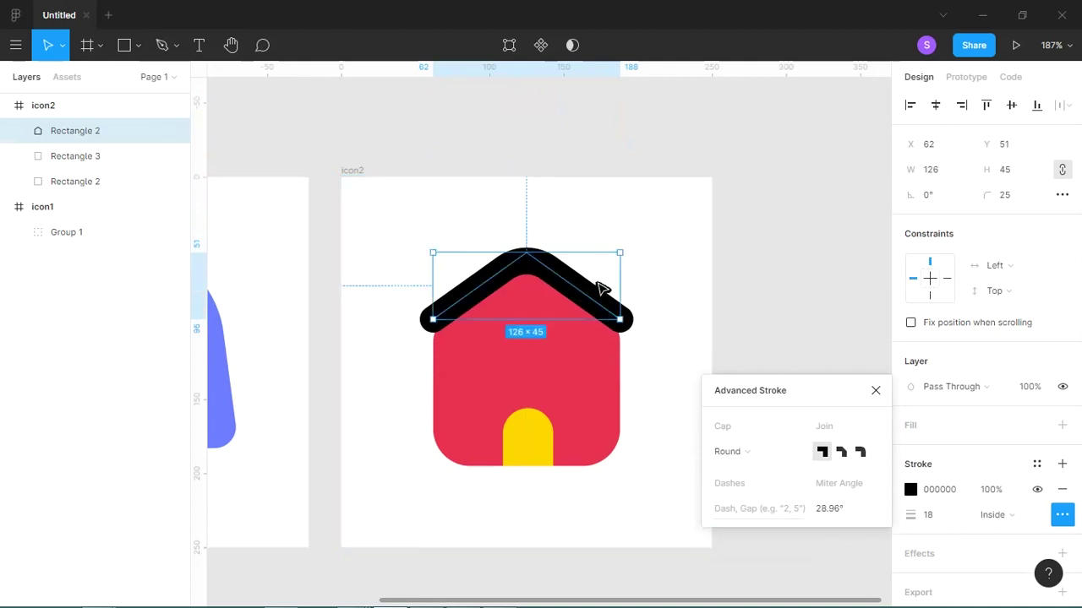
drag(619, 253, 659, 255)
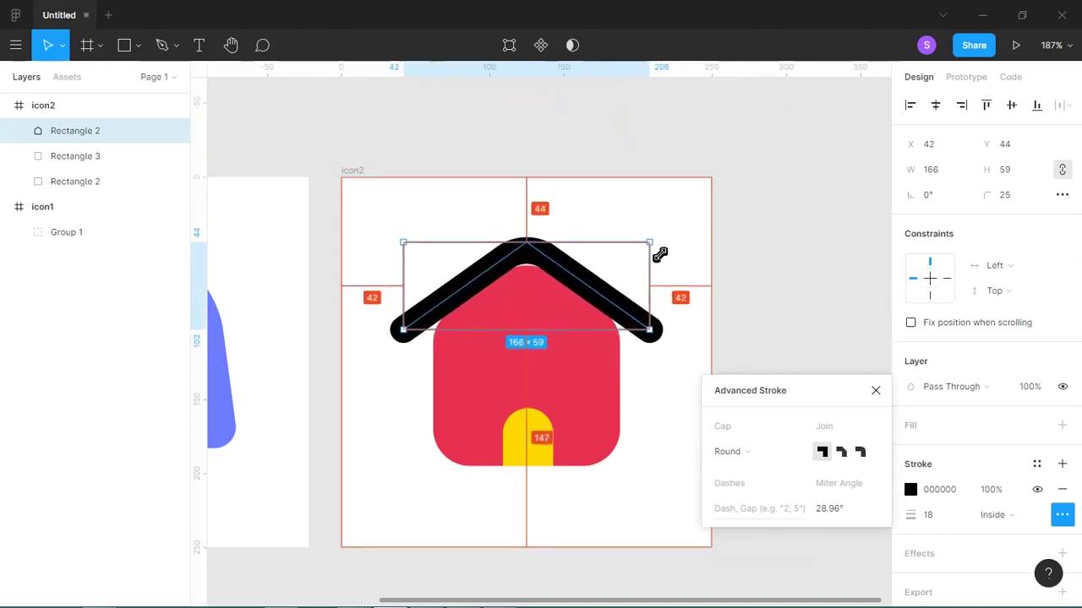
key(shift+Down)
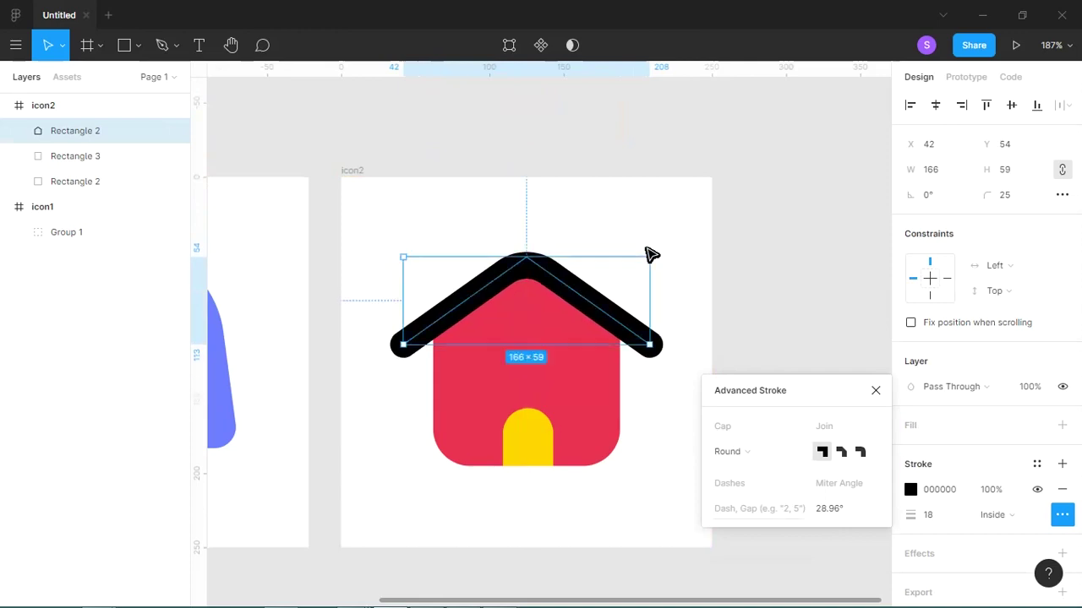
click(876, 391)
Step: Colour the chevron with the door's yellow, set it to Multiply, and nudge it into place
key(i)
click(541, 460)
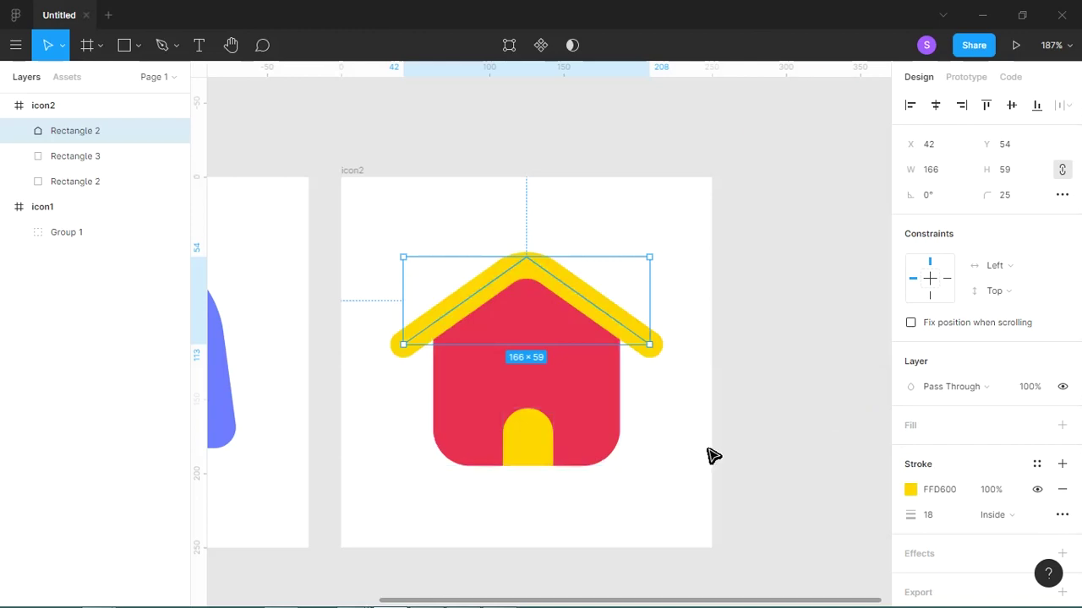
click(952, 386)
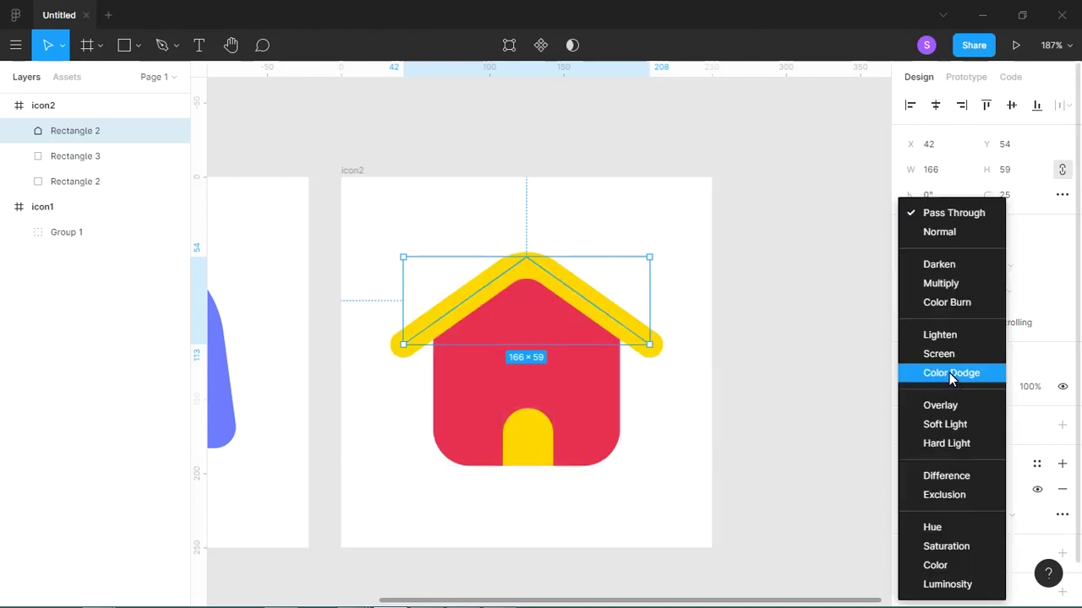
click(929, 281)
key(Down)
key(Down)
key(Down)
key(Down)
key(Down)
key(Down)
key(Down)
key(Down)
key(Down)
key(Down)
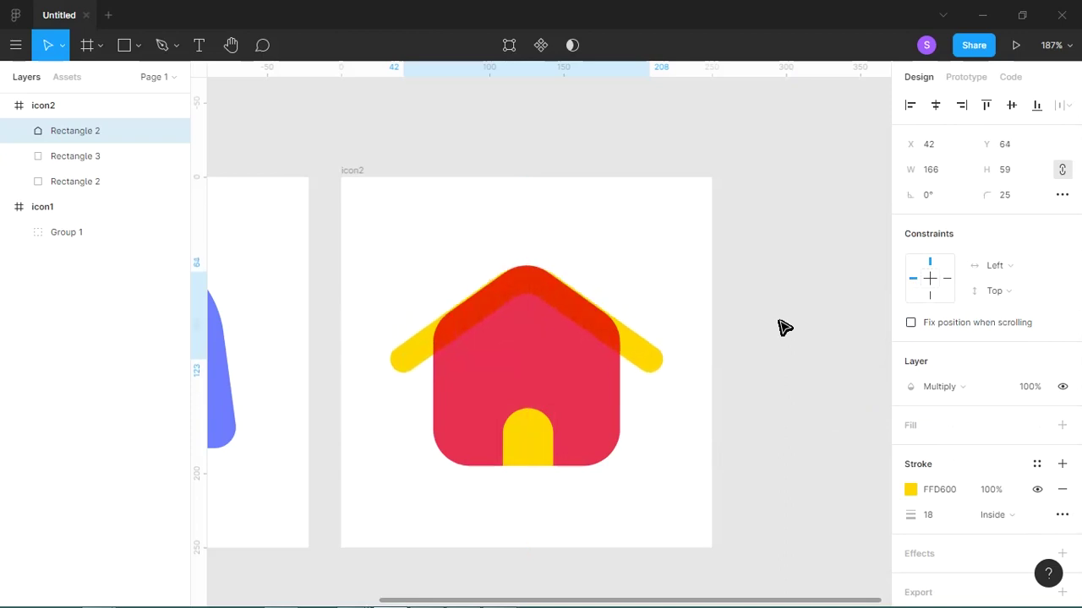
key(Down)
key(shift+Up)
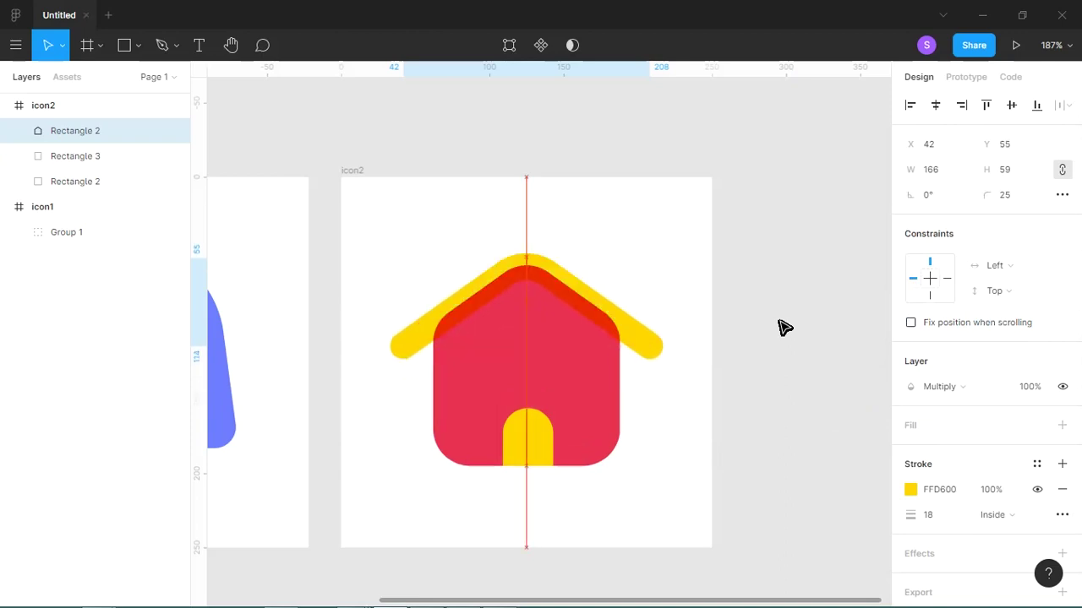
Step: Raise the red house body's roof peak up beneath the chevron
click(522, 380)
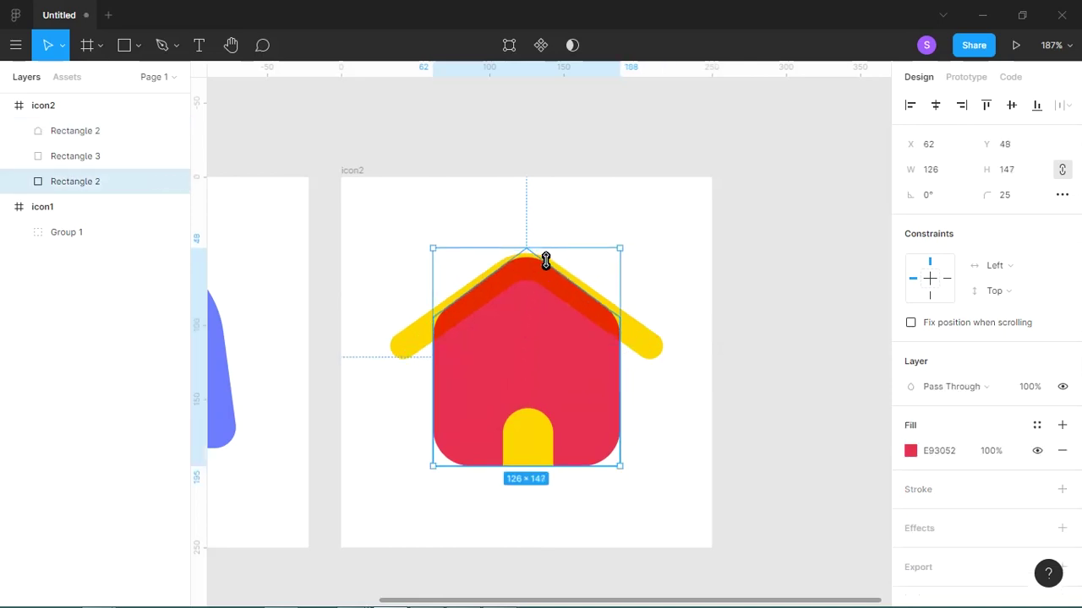
drag(546, 262, 548, 275)
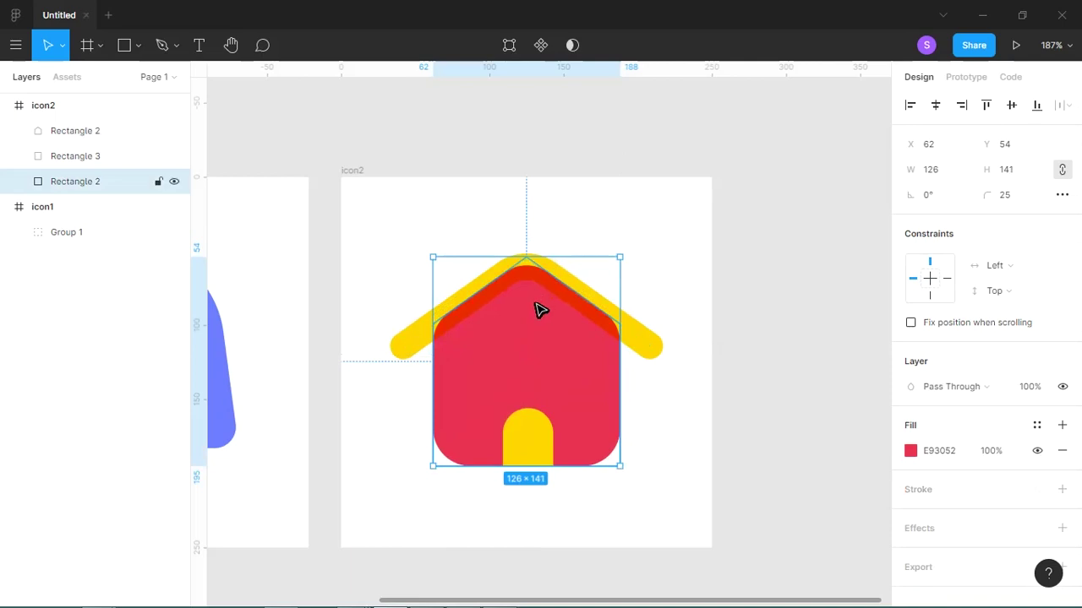
double_click(537, 309)
drag(402, 239, 716, 397)
key(Up)
key(Up)
key(Up)
key(Up)
key(Up)
key(Up)
key(Up)
key(Up)
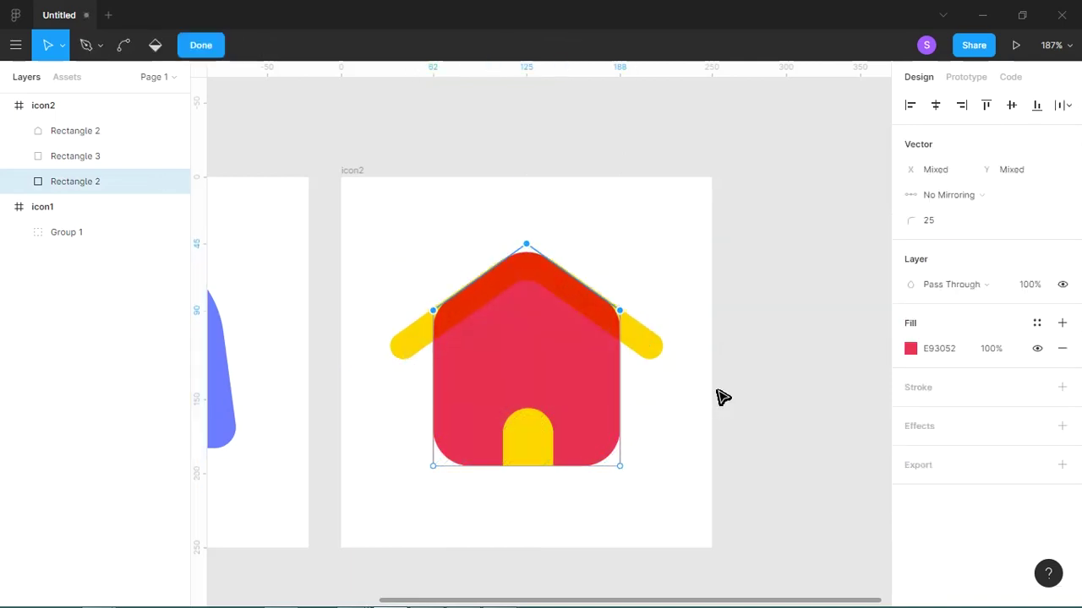
key(Down)
key(Up)
Step: Finish editing the house body and select the yellow door at 100% zoom
click(684, 304)
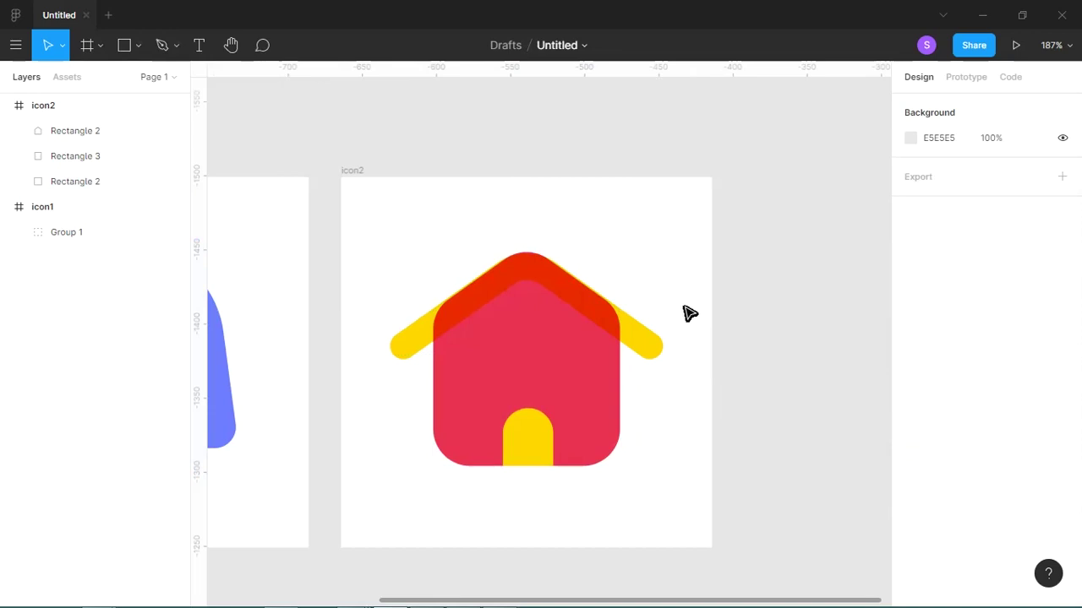
key(minus)
key(minus)
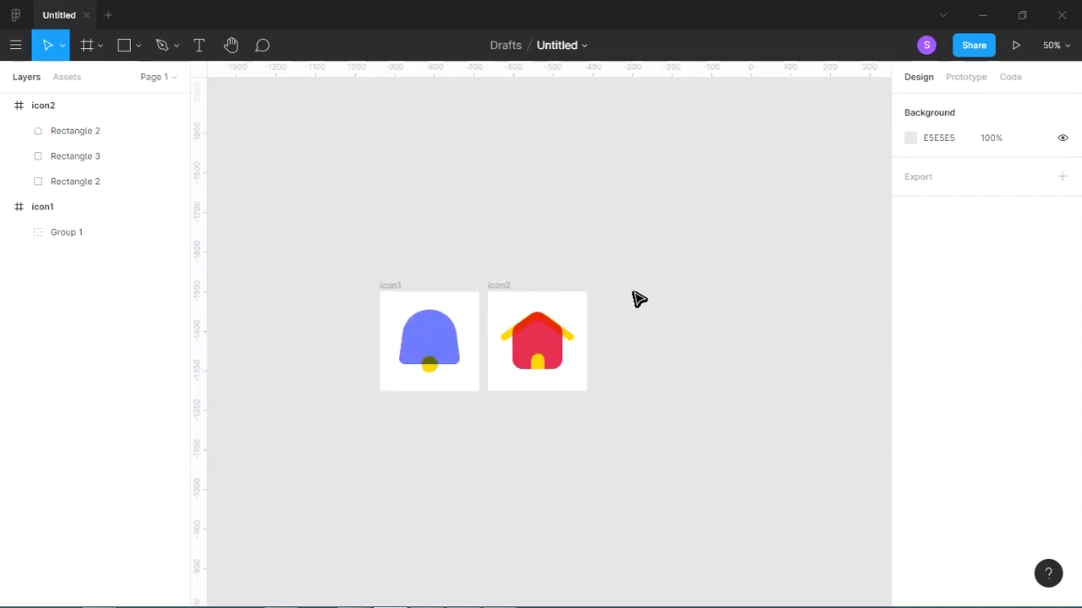
drag(586, 295, 578, 428)
click(583, 429)
drag(484, 313, 610, 429)
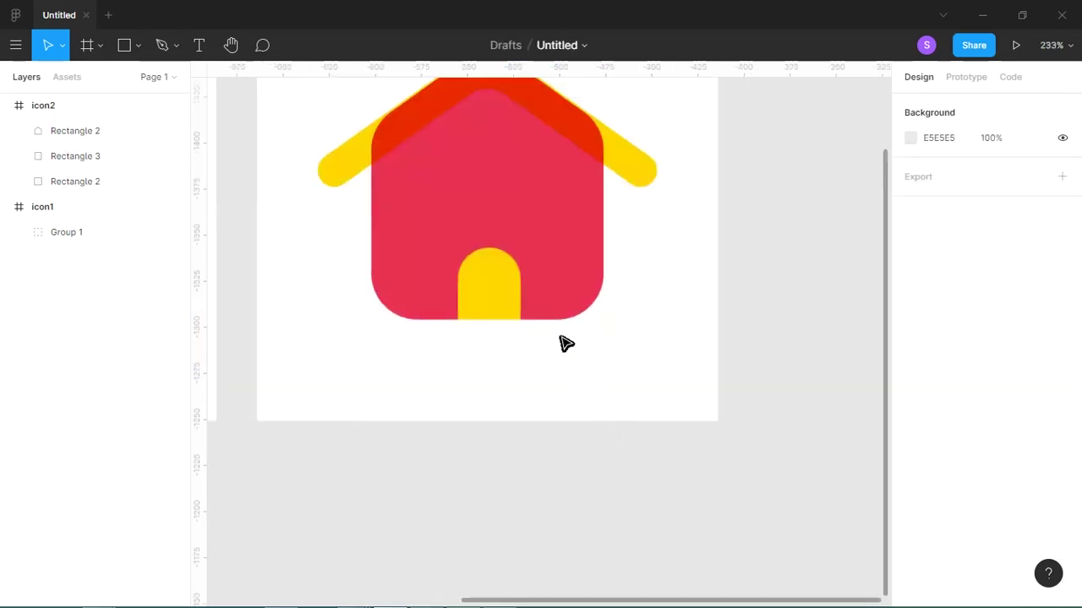
click(509, 313)
key(shift+0)
Step: Give the door the bell's blue 6C7BFF with Multiply blend, then select all three house shapes
key(i)
click(360, 300)
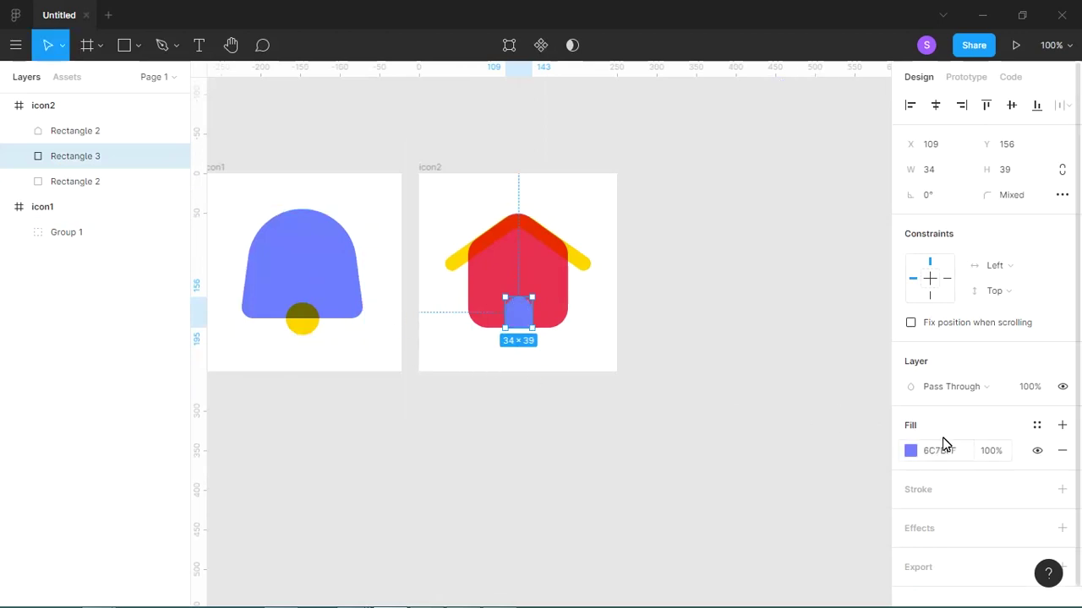
click(962, 391)
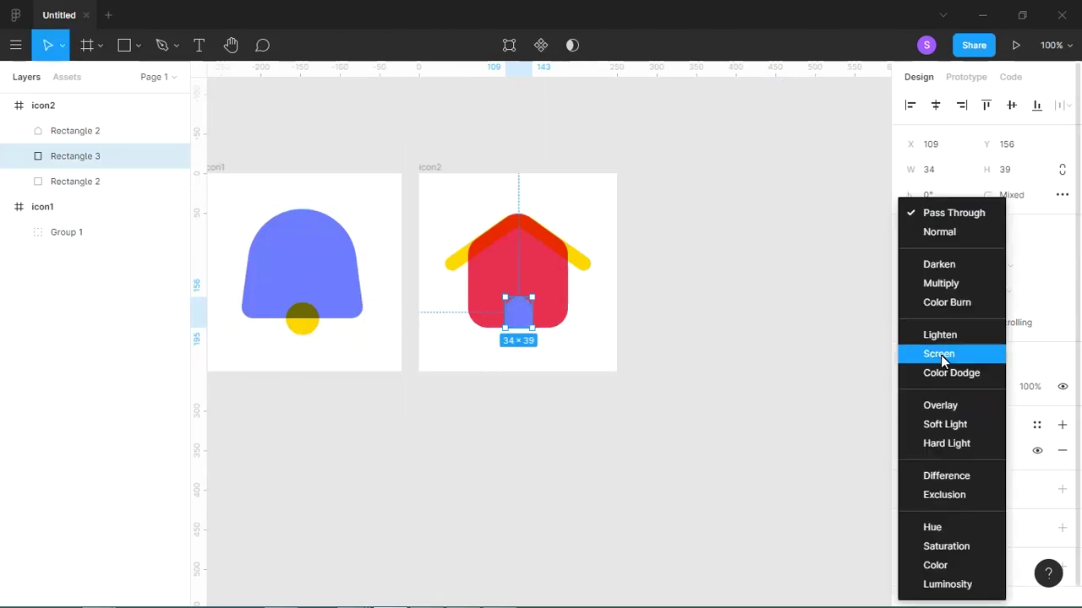
click(940, 354)
click(947, 386)
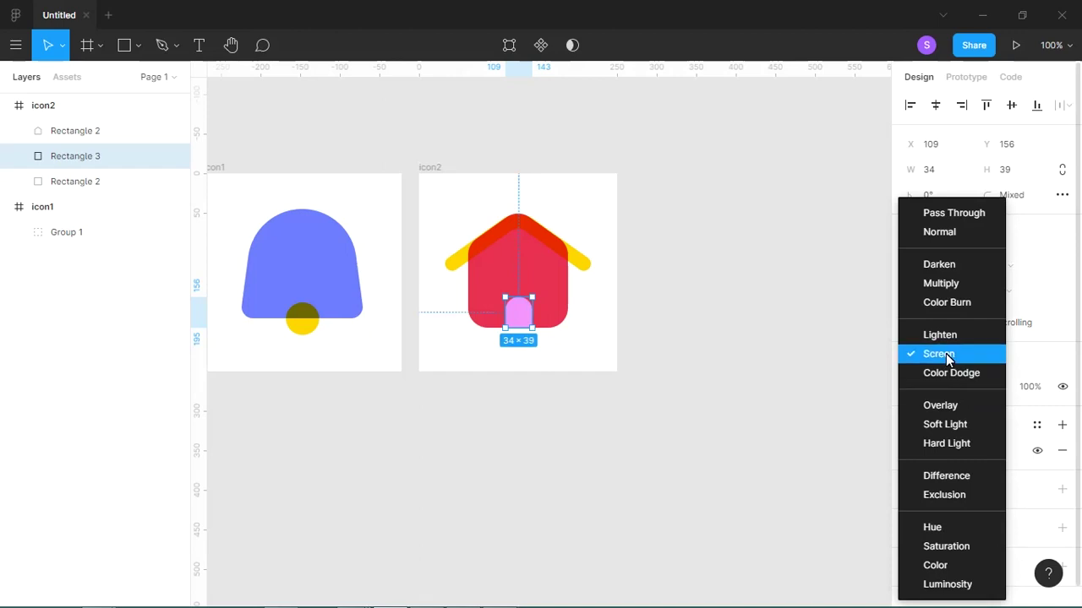
click(940, 284)
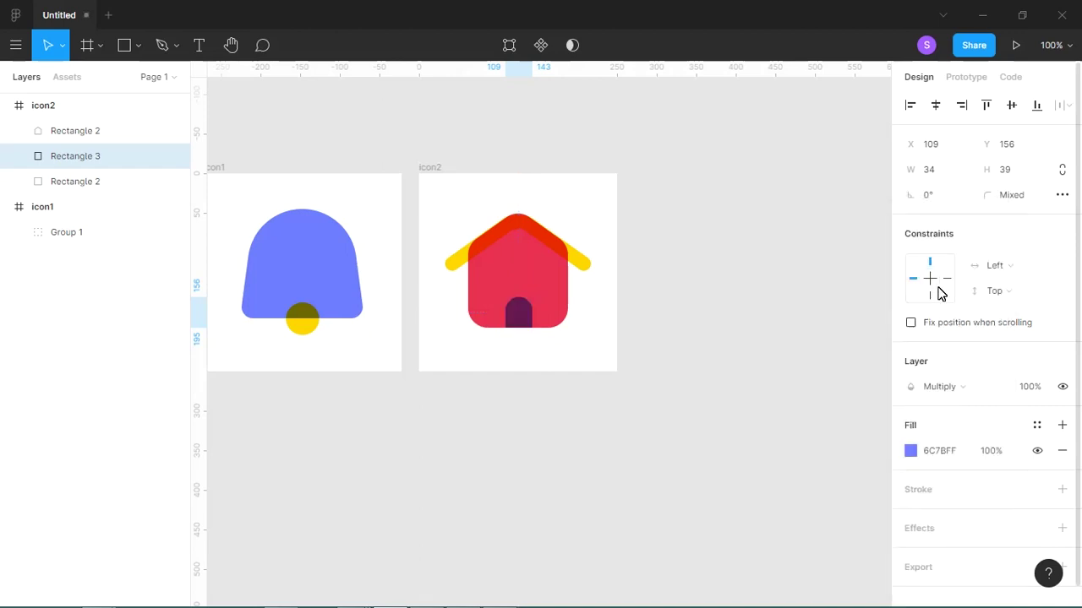
click(725, 327)
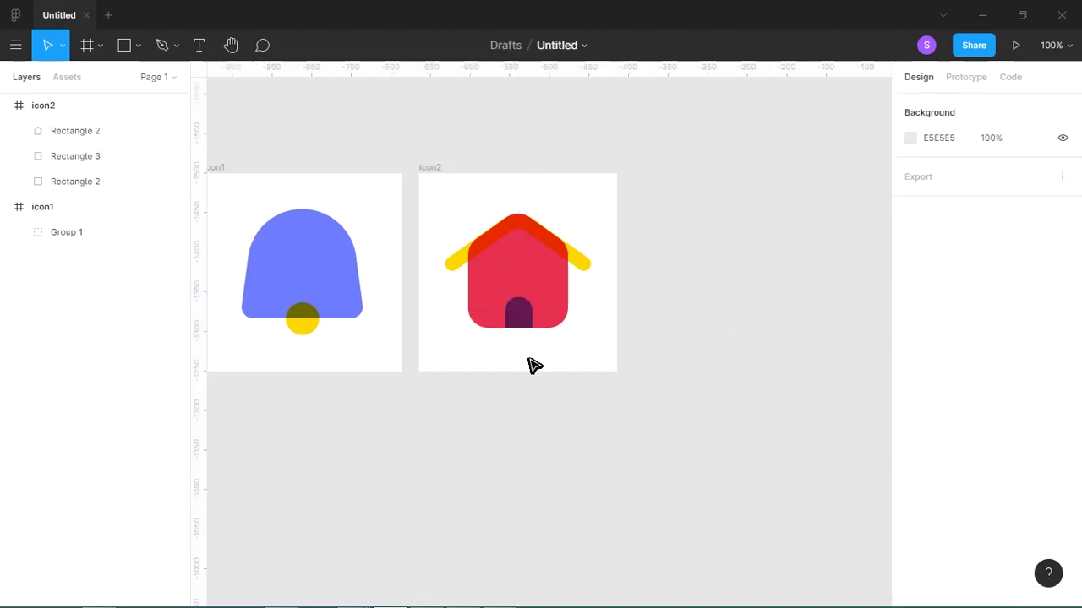
key(ctrl+z)
key(ctrl+z)
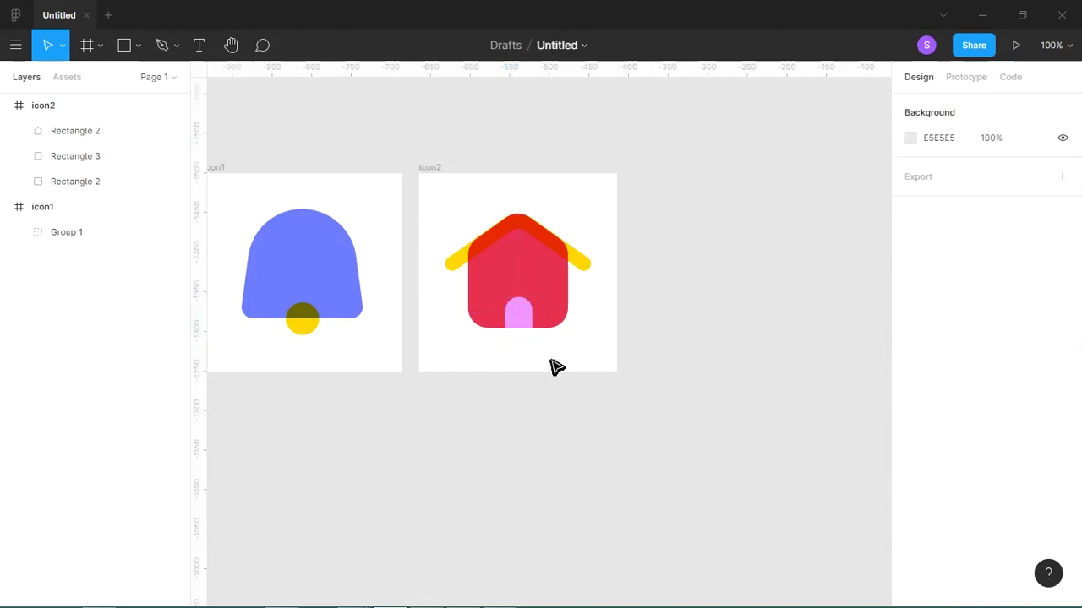
key(ctrl+shift+z)
key(ctrl+shift+z)
drag(599, 371, 442, 203)
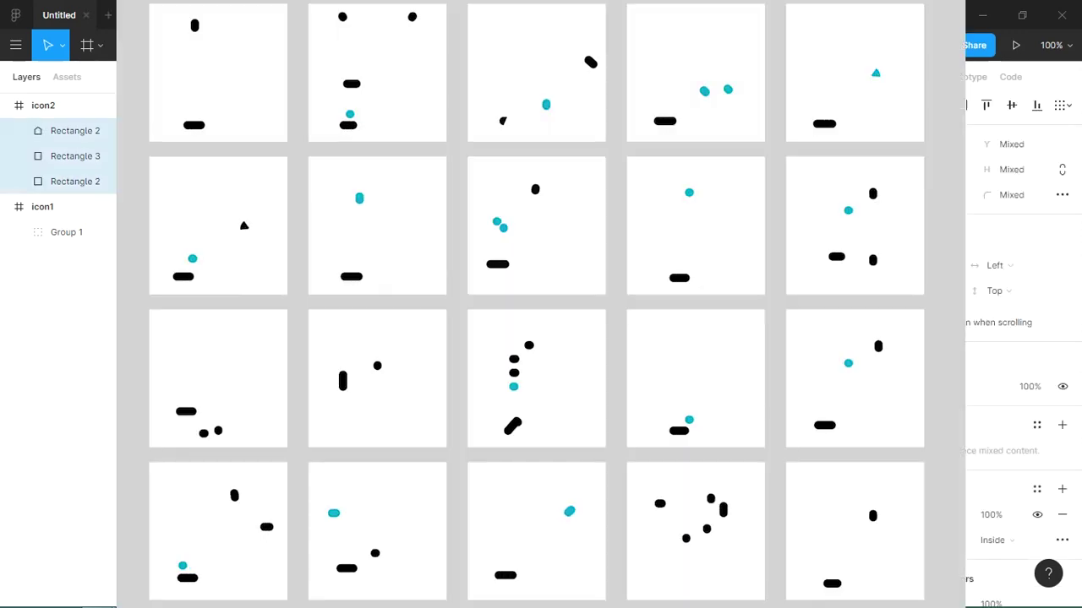
Step: Group the roof, body and door into Group 2 and select the icon2 frame
key(ctrl+g)
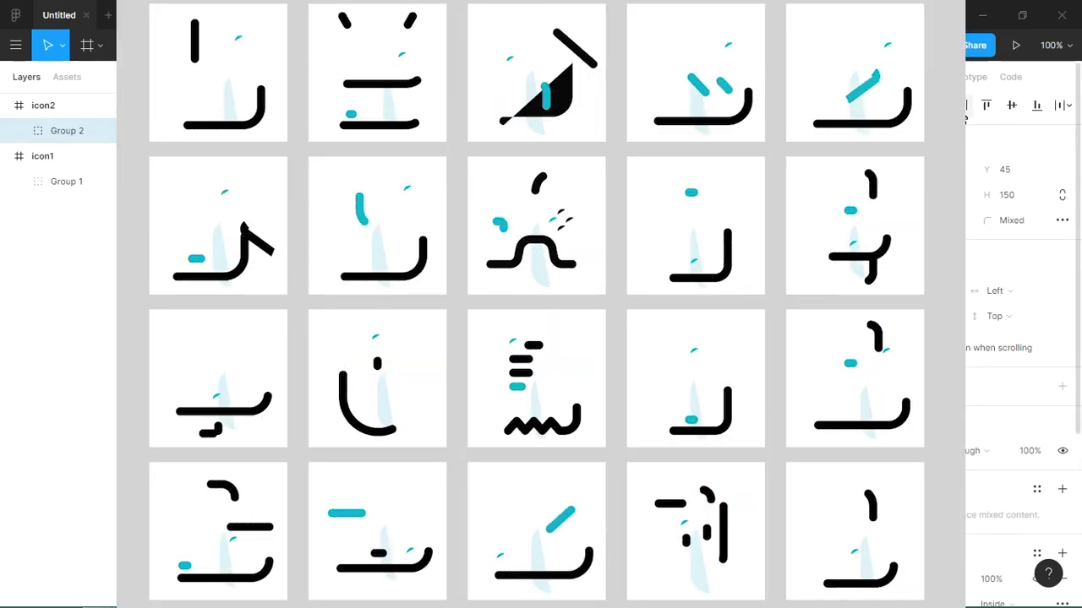
key(Escape)
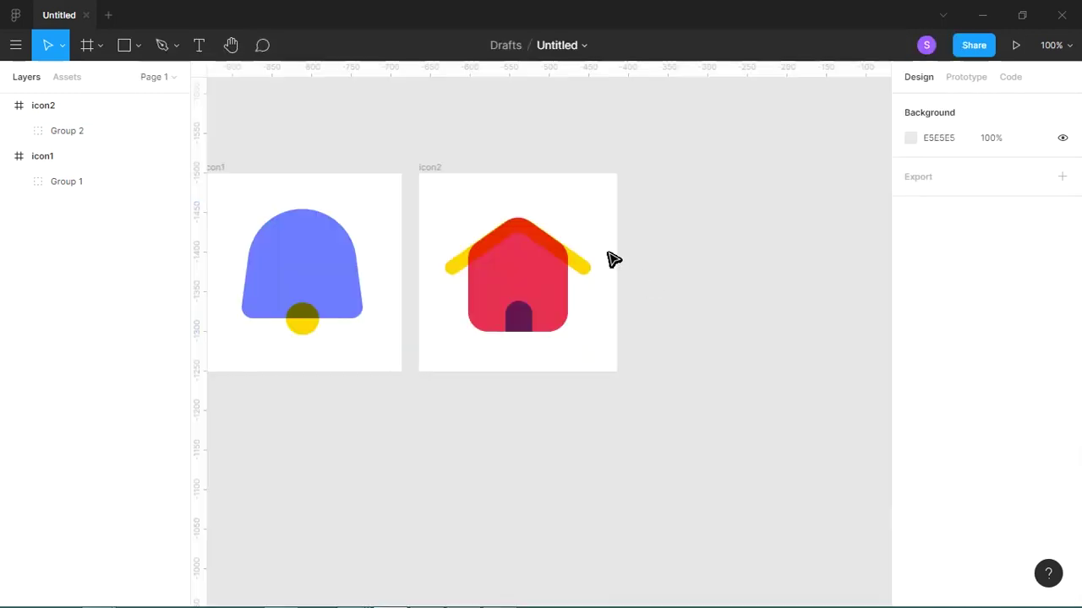
click(446, 183)
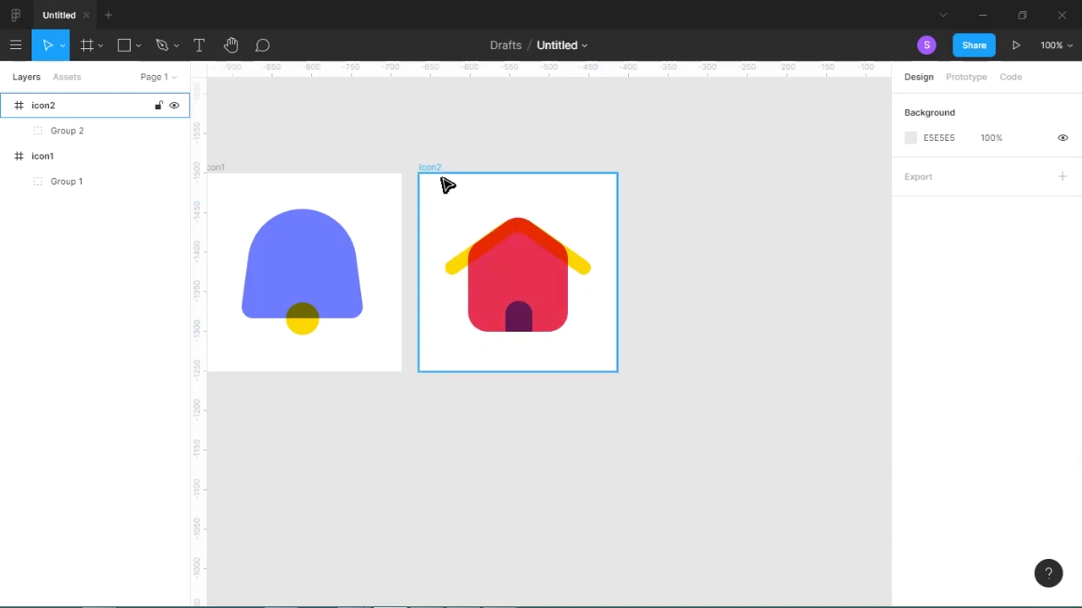
Step: Duplicate the icon2 frame to its right and rename the copy icon3
mouse_move(447, 177)
alt+mouse_down()
mouse_move(666, 193)
mouse_move(398, 174)
alt+mouse_up()
key(ctrl+r)
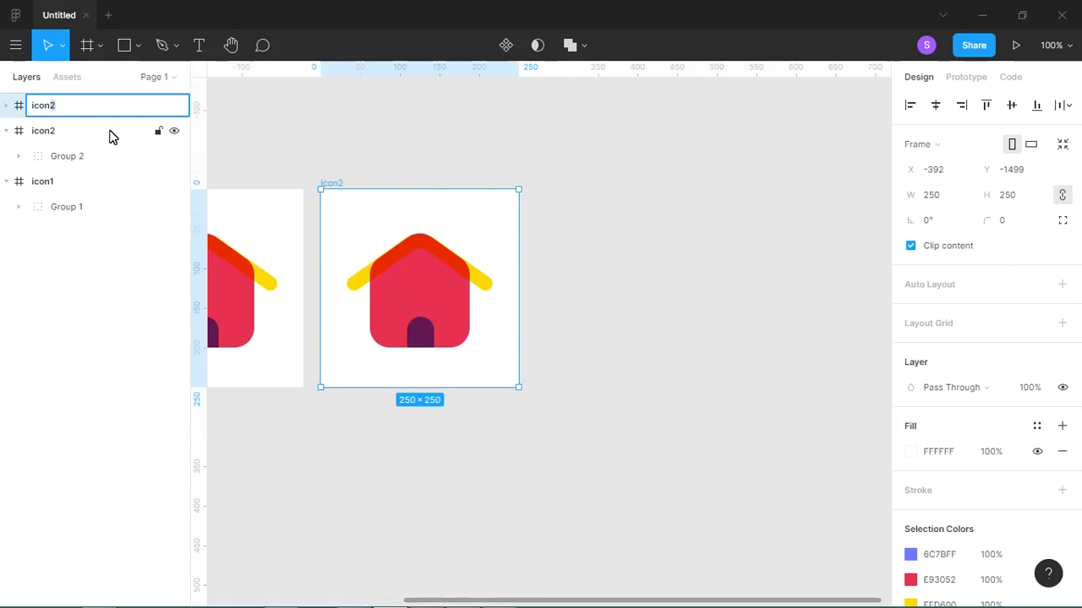
text(3)
key(Return)
Step: Delete the house artwork from icon3 and draw a 144×144 circle in it
drag(546, 228, 416, 391)
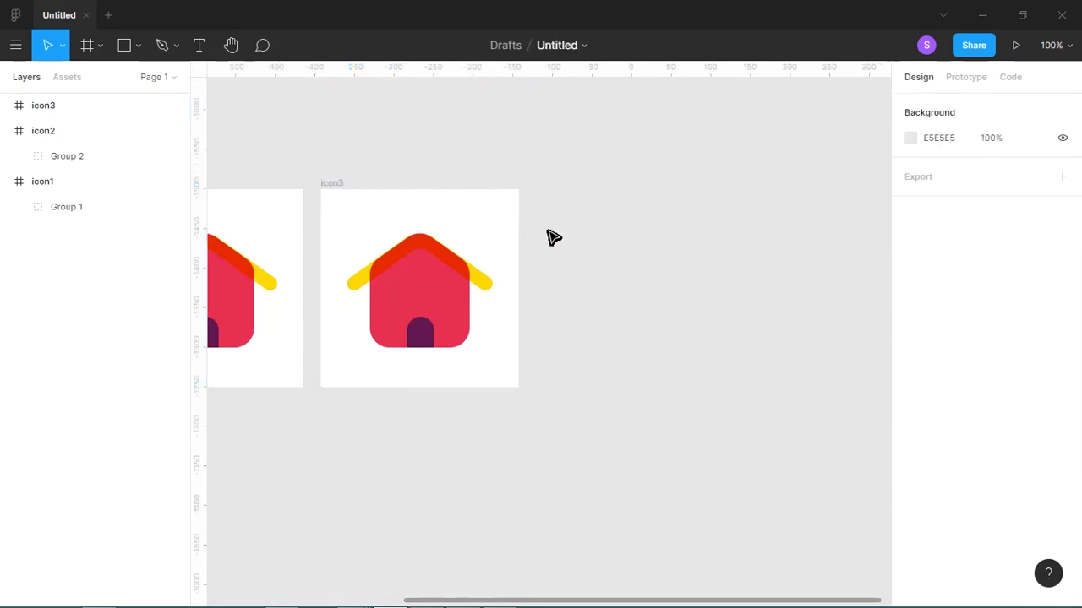
key(Delete)
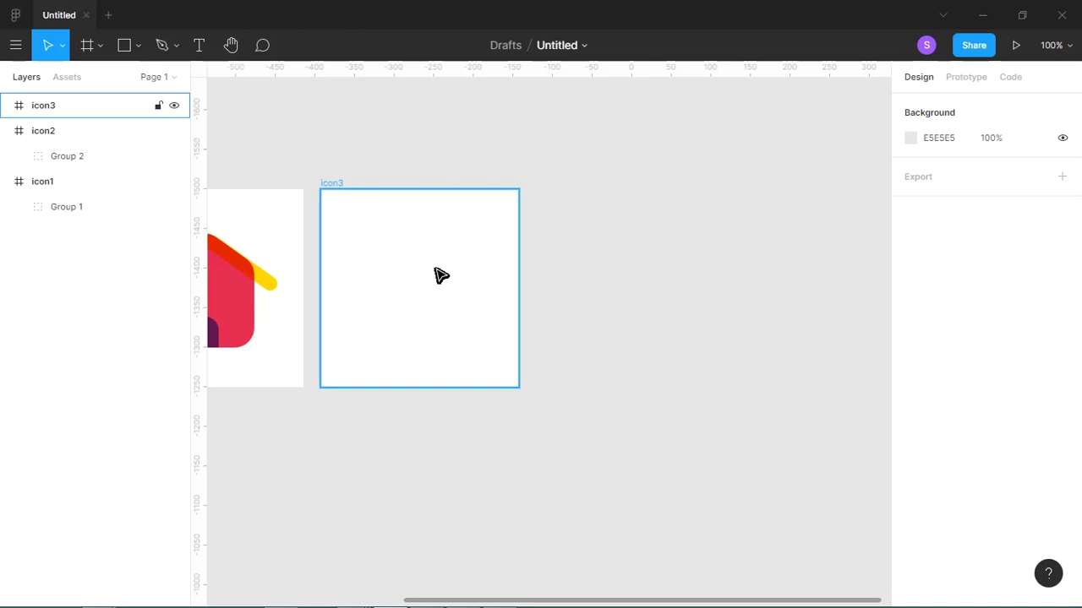
key(o)
drag(432, 287, 489, 327)
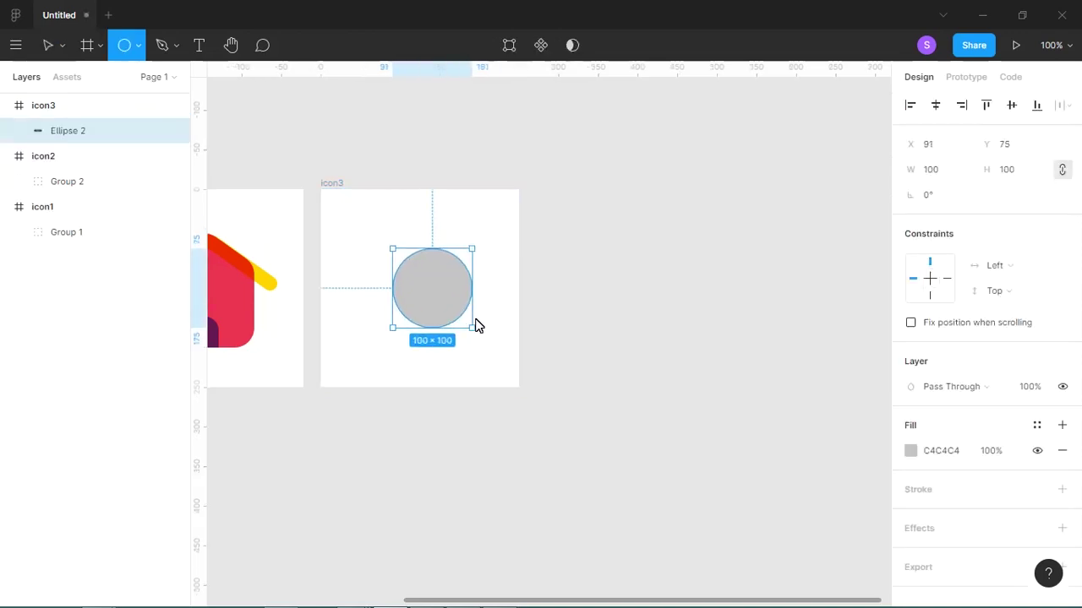
Step: Centre the 144×144 circle horizontally in icon3 and fill it green 30E959
click(935, 105)
click(910, 452)
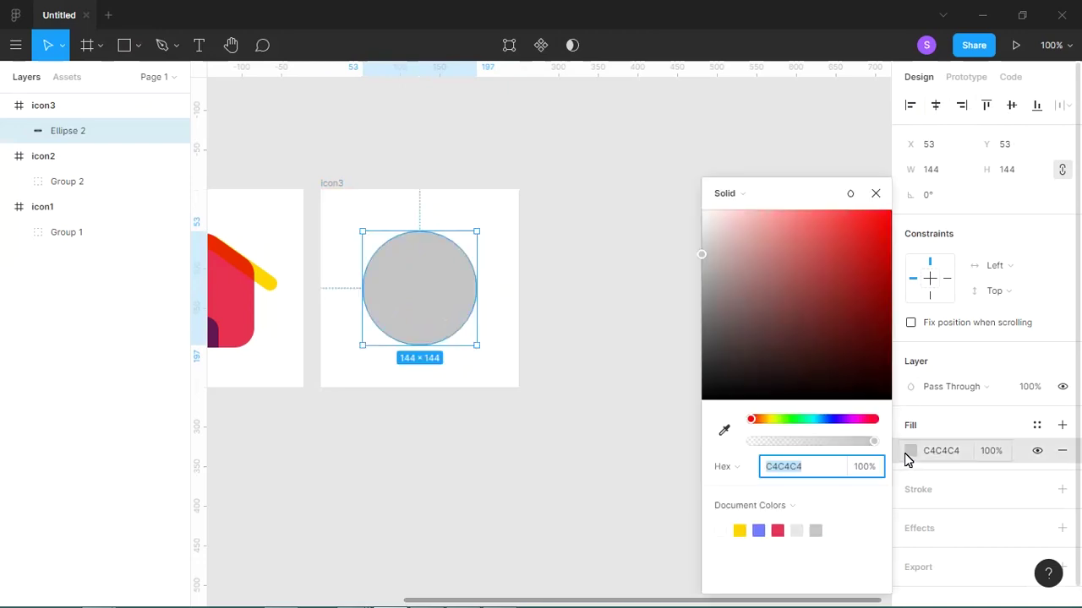
click(758, 531)
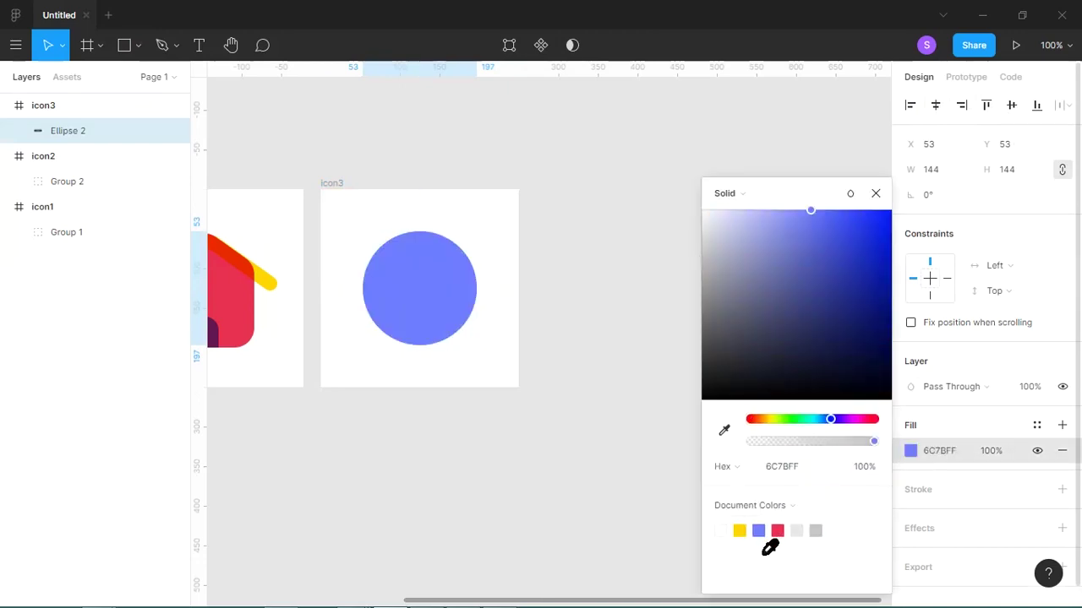
mouse_move(818, 425)
mouse_down()
mouse_move(780, 422)
mouse_move(801, 428)
mouse_up()
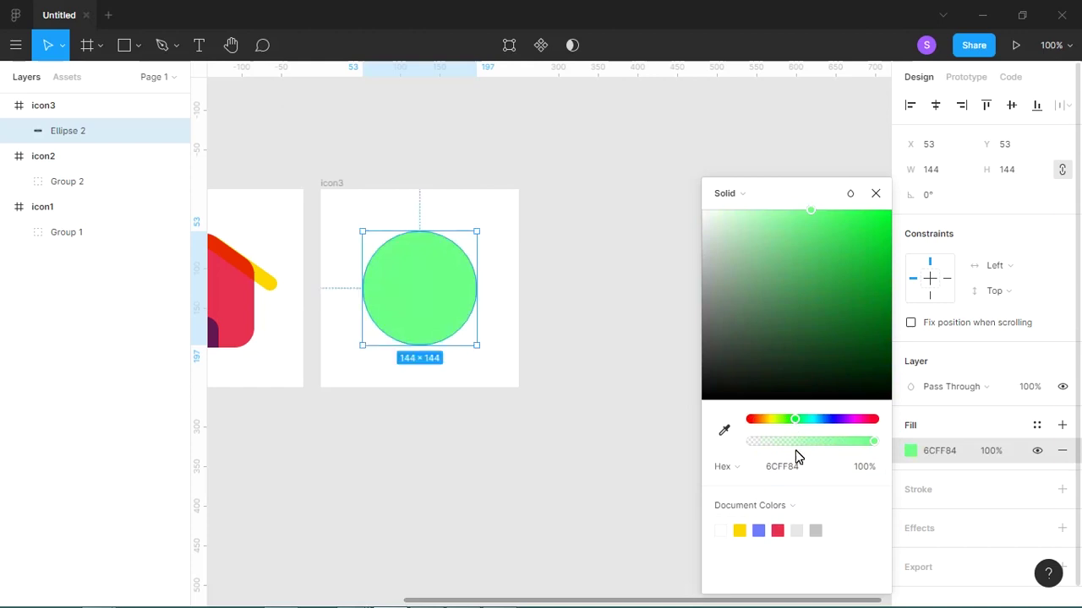
click(777, 532)
drag(792, 428, 801, 425)
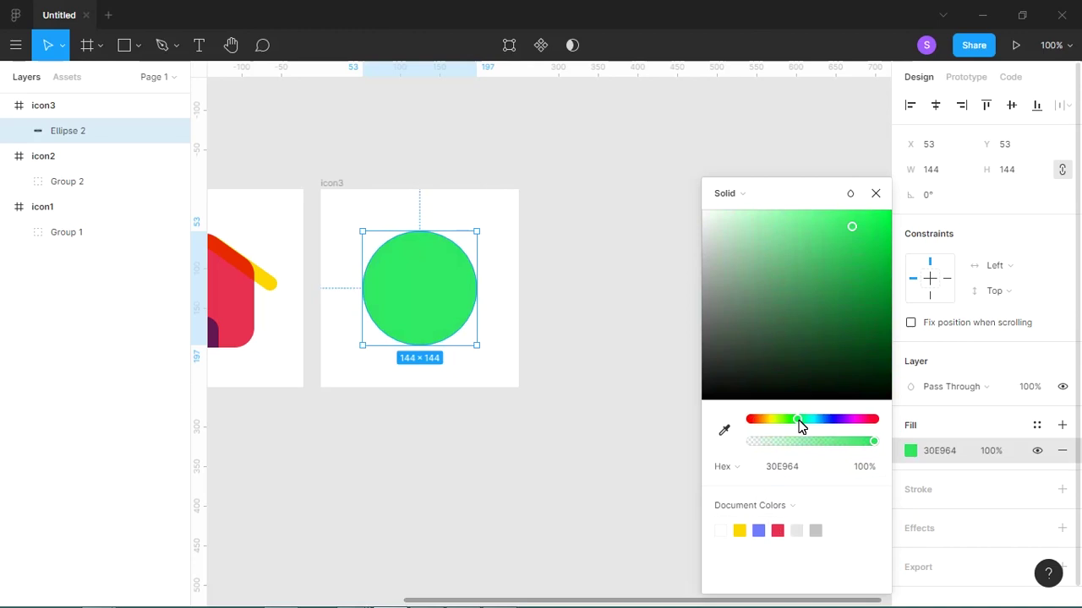
click(652, 386)
drag(332, 207, 531, 388)
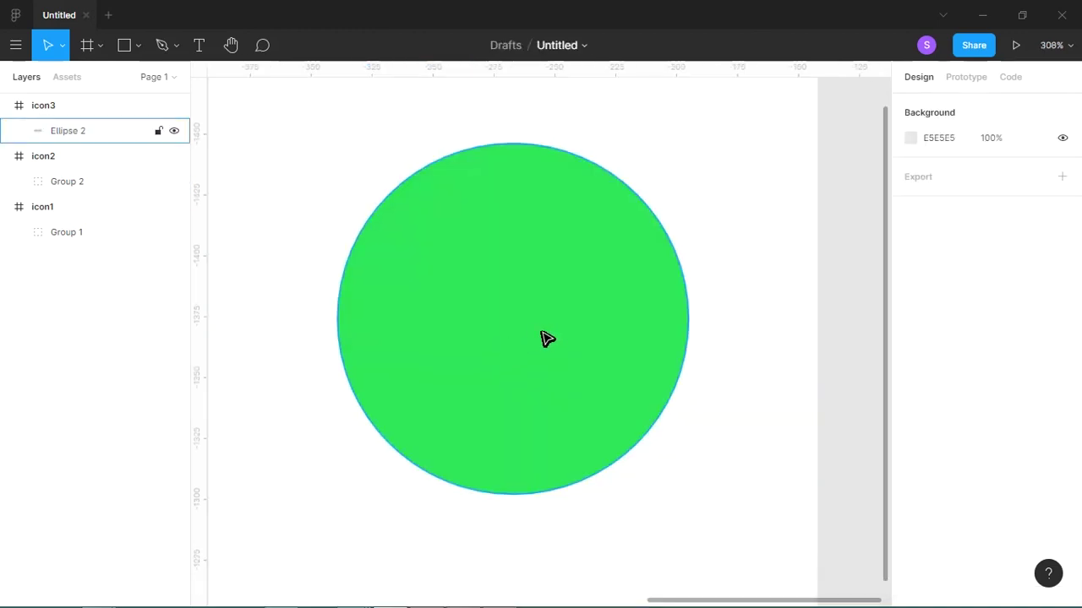
scroll(524, 338, down, 3)
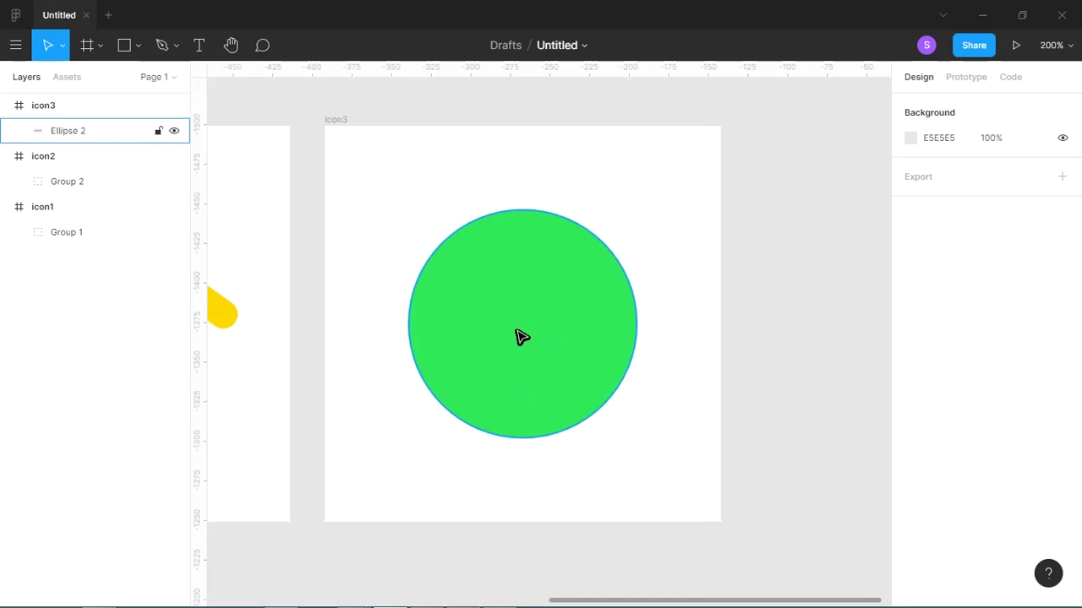
drag(522, 338, 562, 360)
key(ctrl+z)
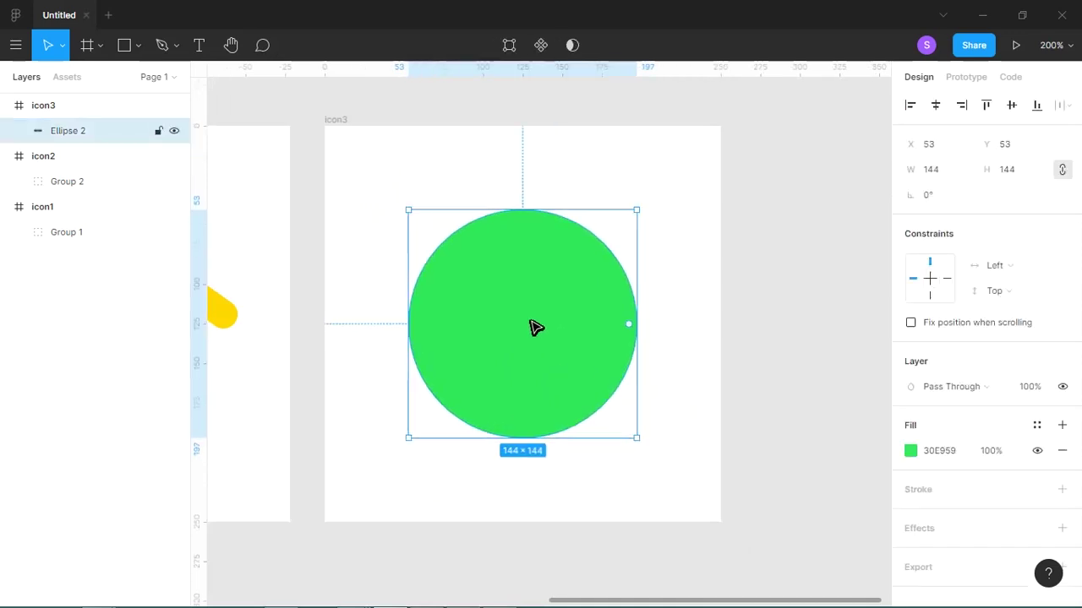
Step: Paste a copy of the circle exactly over the original and fill it purple 8230E9
right_click(531, 327)
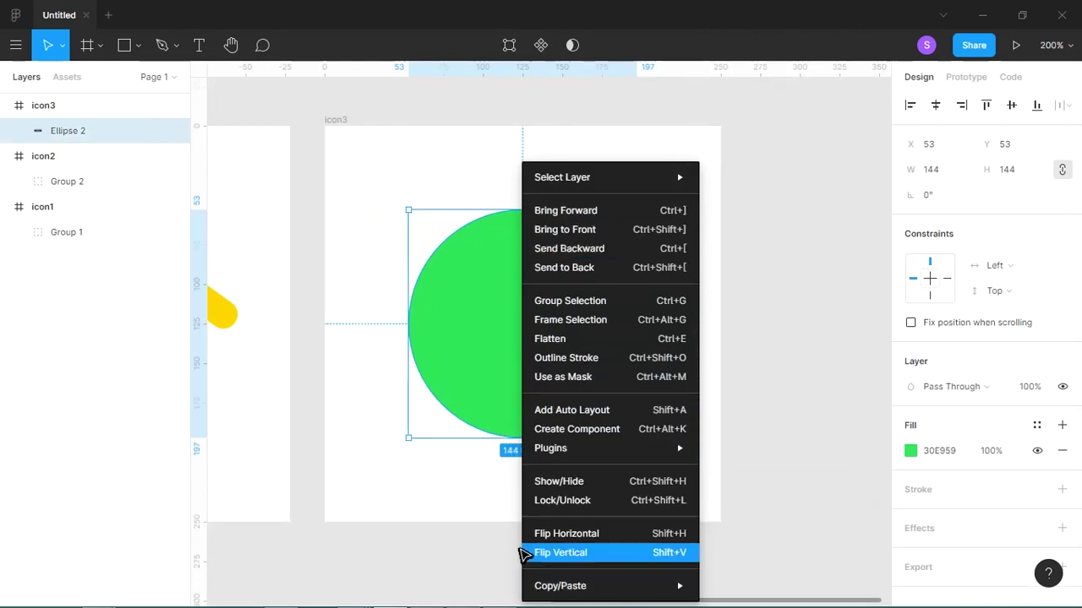
click(508, 507)
click(510, 415)
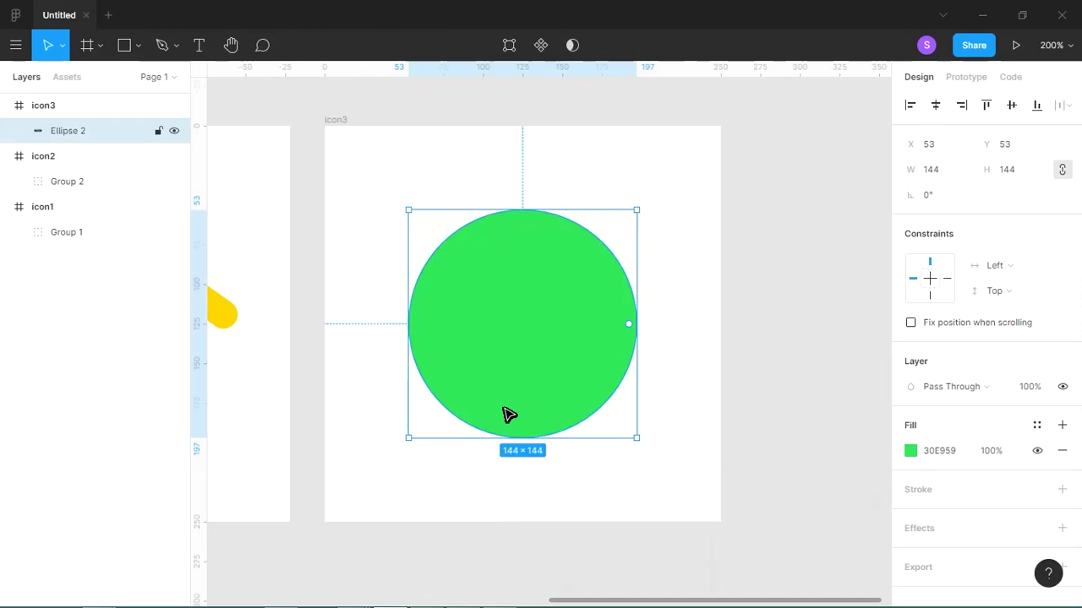
key(ctrl+v)
drag(580, 372, 710, 380)
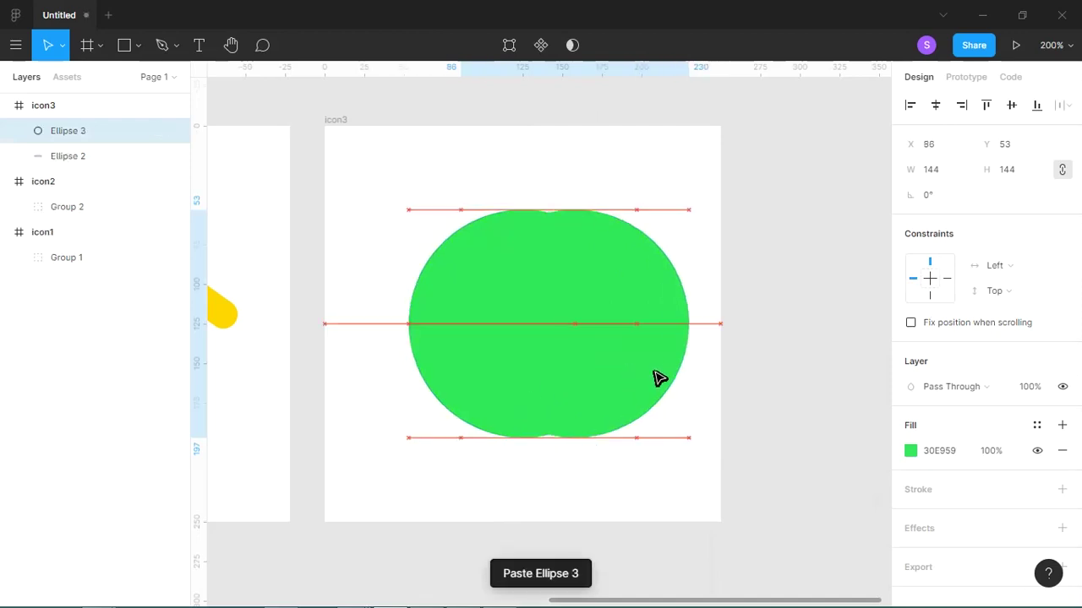
key(ctrl+z)
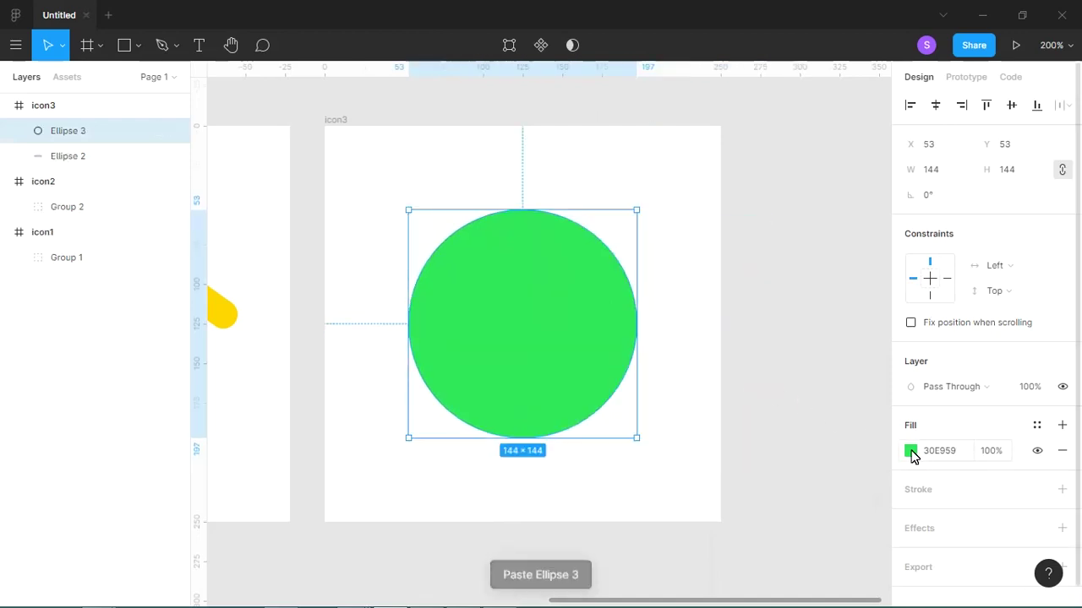
click(910, 451)
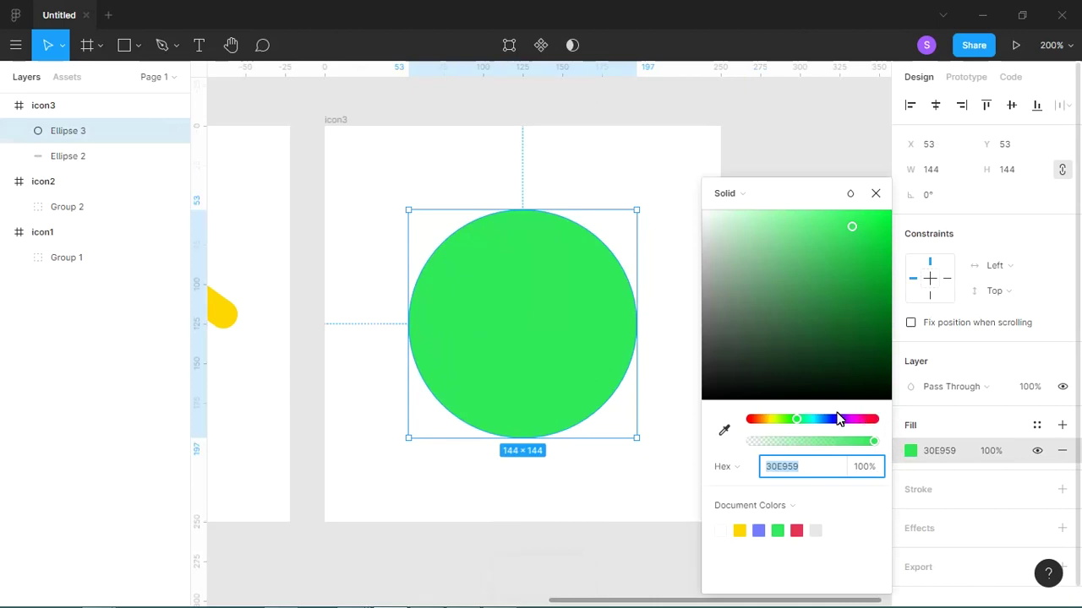
drag(794, 419, 842, 423)
click(876, 193)
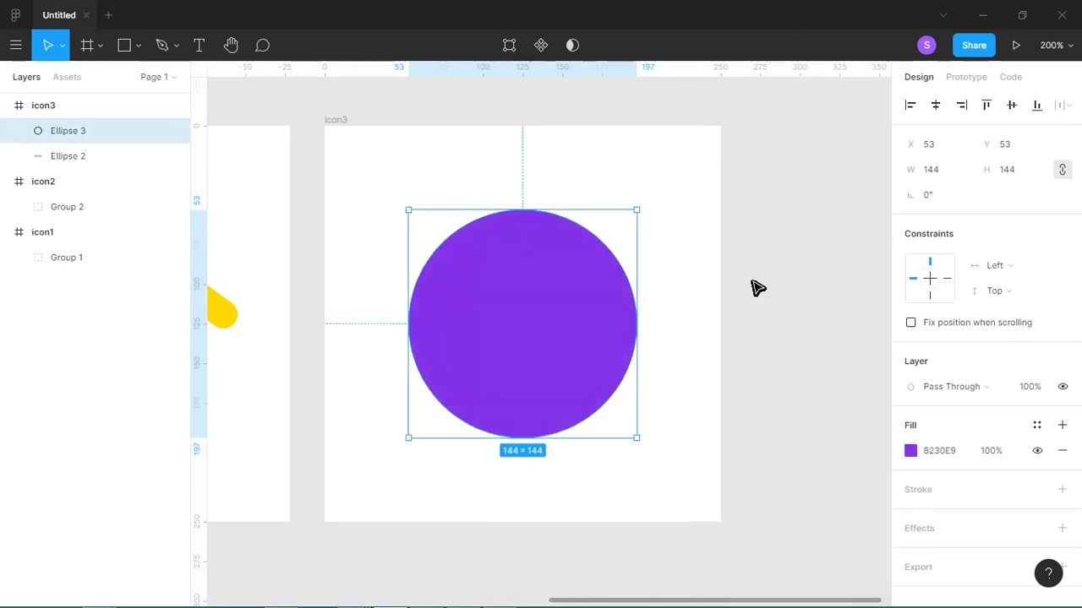
Step: Cut the purple copy into a pie wedge starting around 30°
mouse_move(632, 328)
mouse_down()
mouse_move(435, 239)
mouse_move(475, 240)
mouse_up()
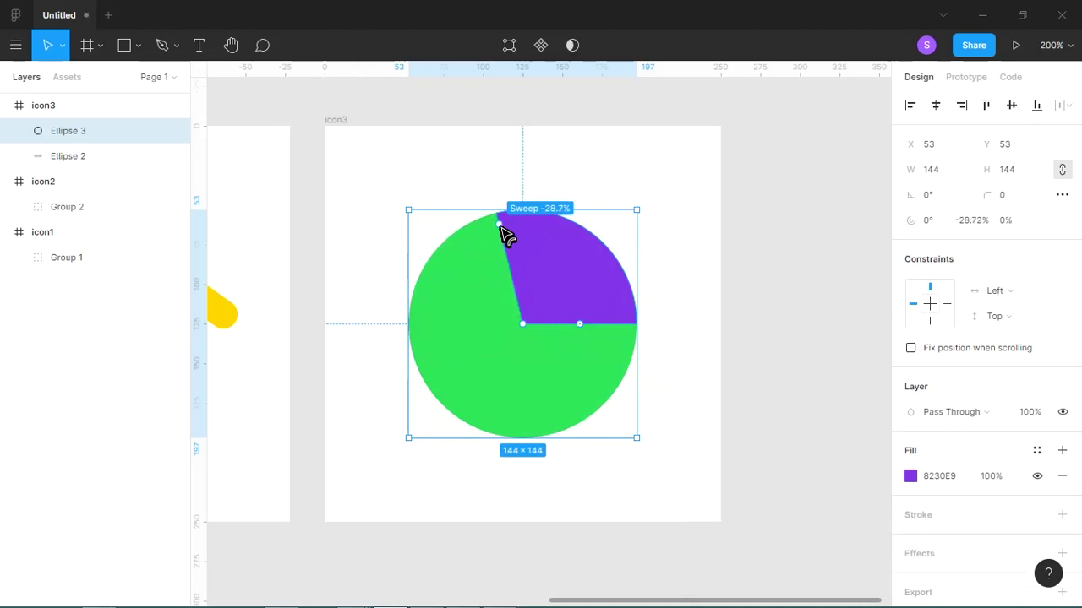
mouse_move(579, 323)
drag(581, 328, 576, 350)
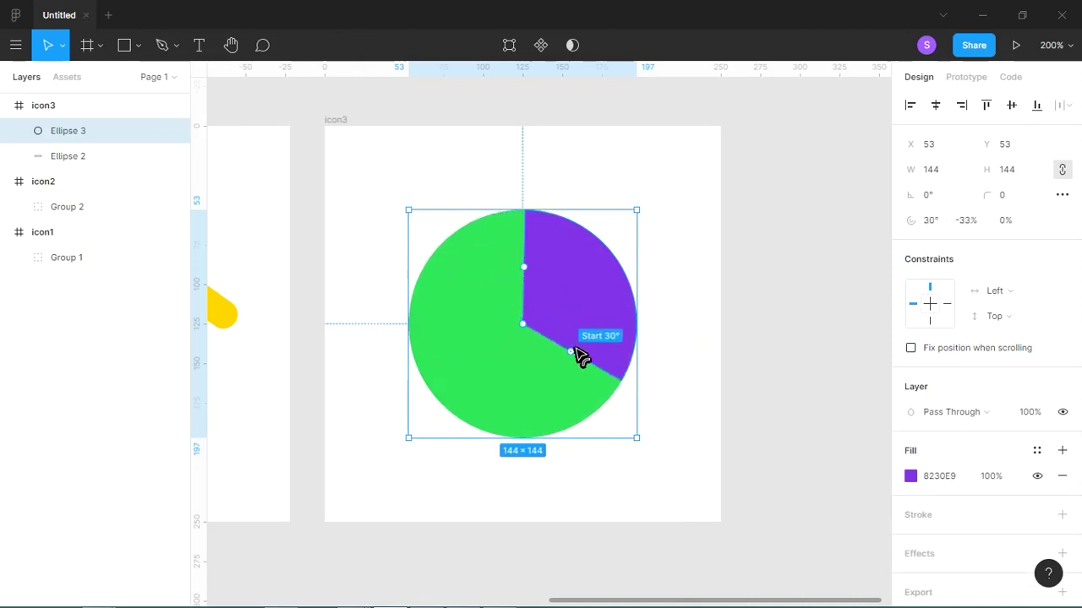
mouse_move(574, 349)
mouse_down()
mouse_move(580, 361)
mouse_move(587, 354)
mouse_up()
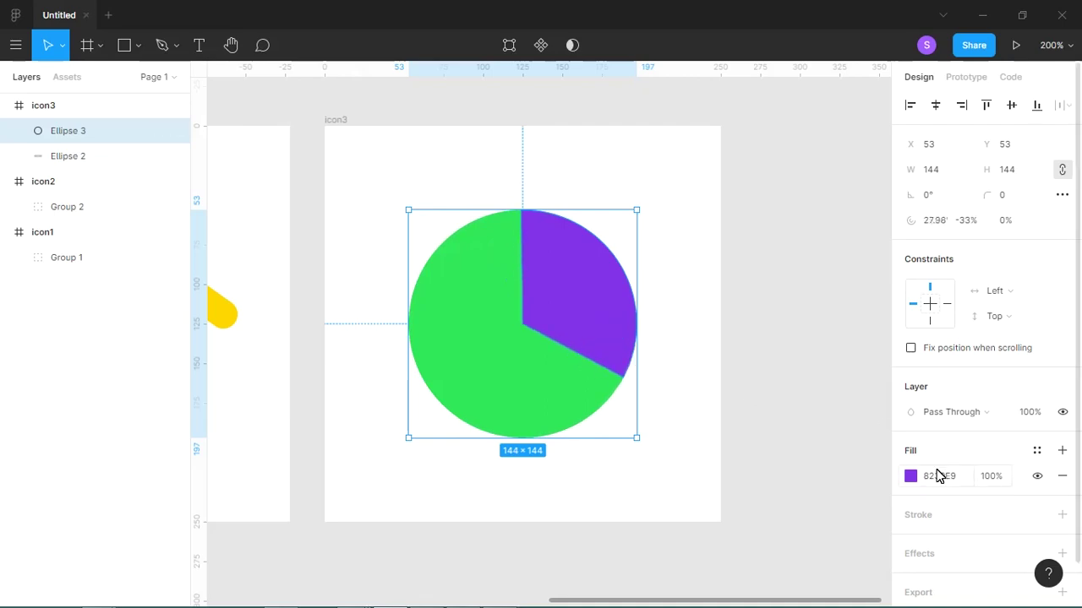
click(910, 478)
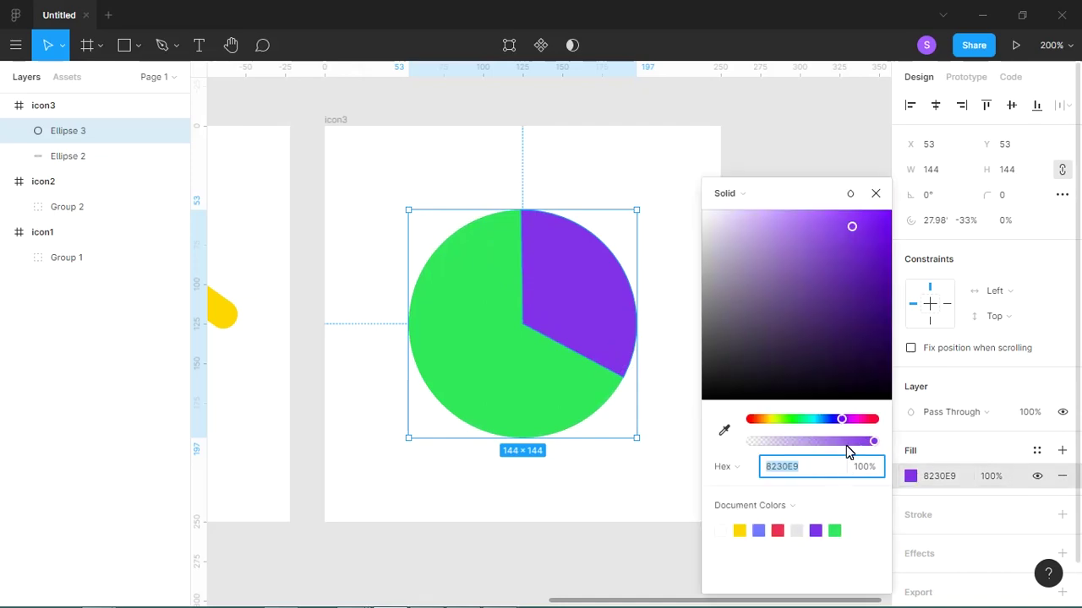
Step: Shift the pie slice's fill hue to violet 6030E9
click(861, 420)
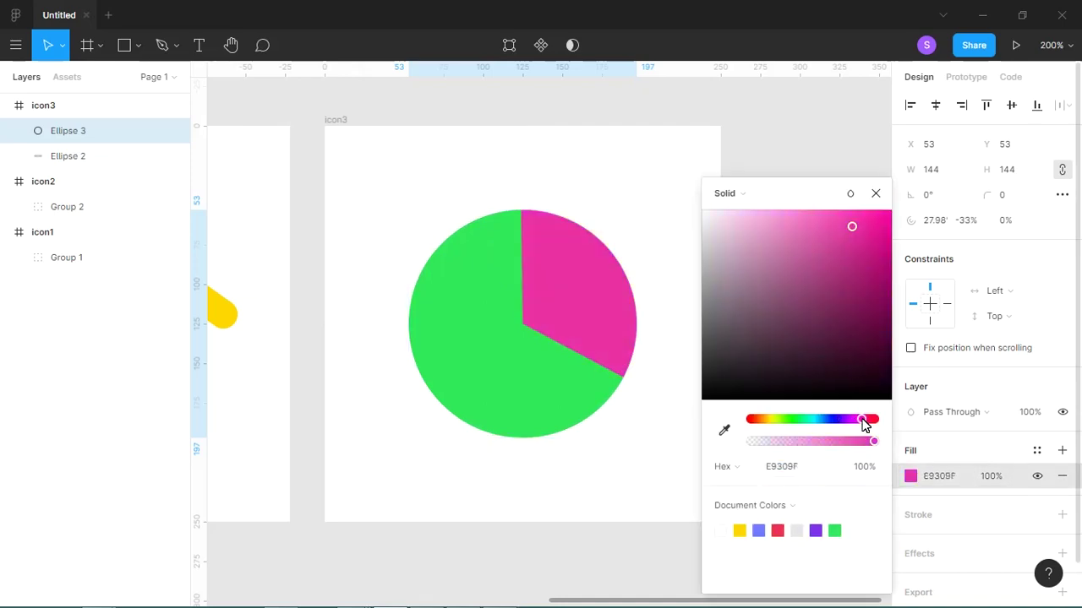
drag(860, 420, 857, 422)
drag(855, 429, 839, 432)
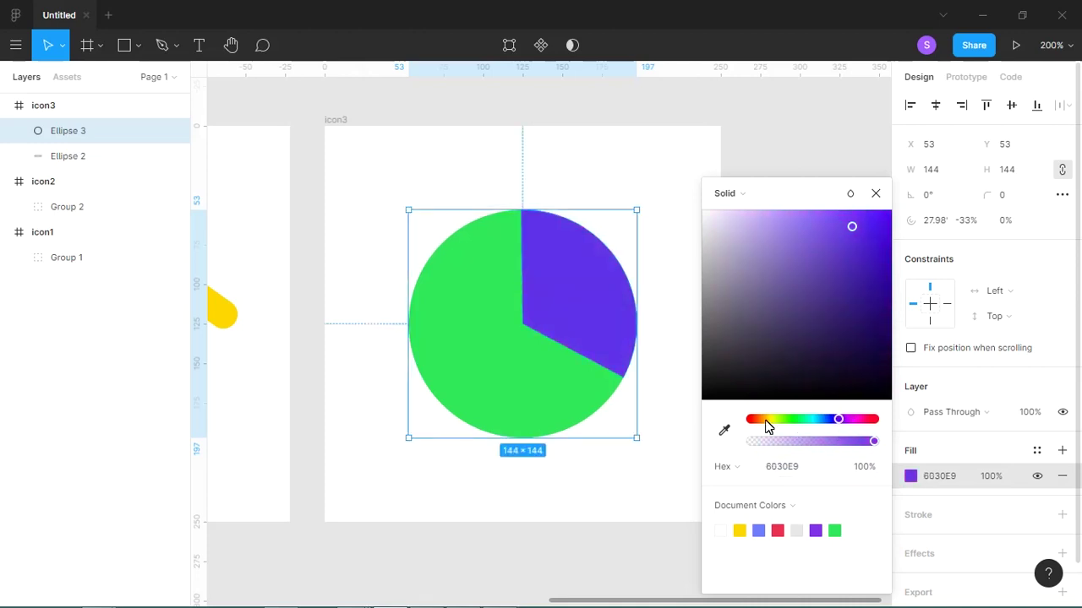
click(652, 407)
Step: Paste a copy of the slice and enlarge it to 164×164 around its centre
click(610, 340)
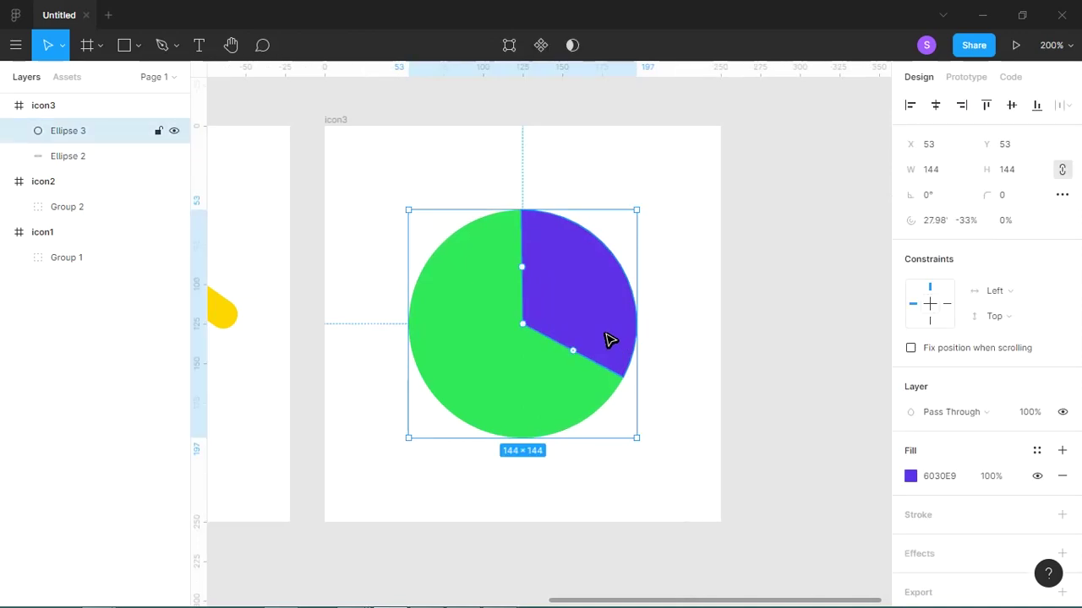
drag(608, 338, 657, 345)
key(ctrl+z)
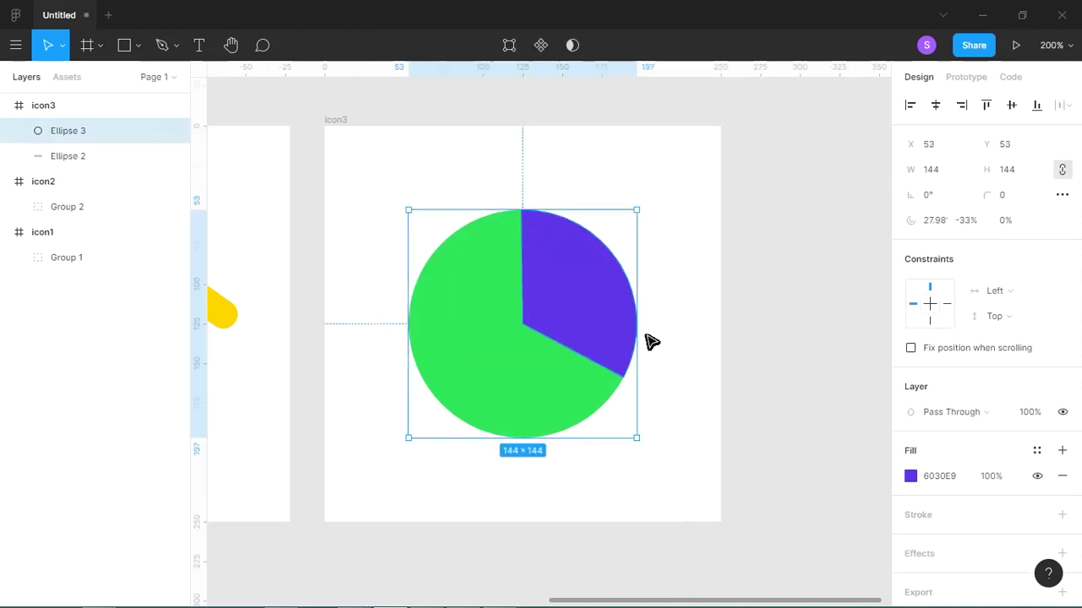
key(ctrl+v)
drag(647, 222, 663, 209)
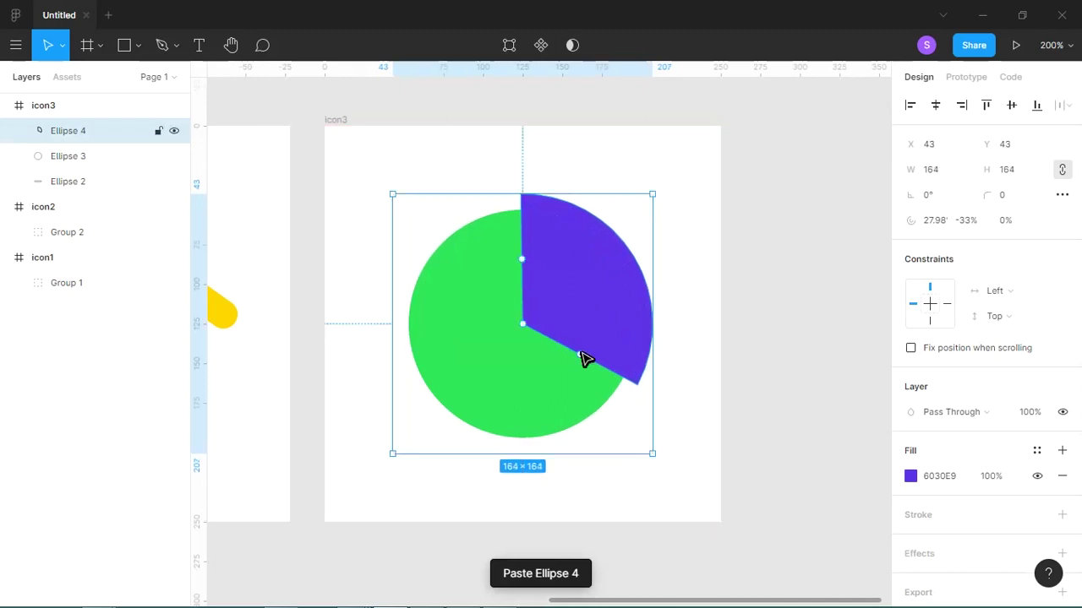
Step: Set the copy's arc to start at 0° and sweep about -25%, a quarter wedge
drag(585, 358, 594, 337)
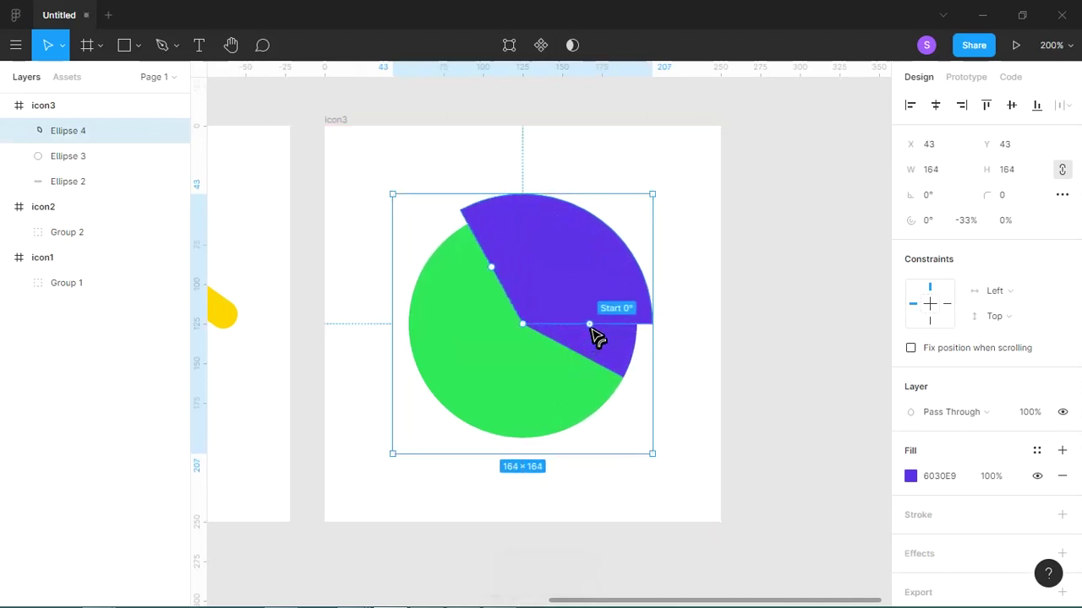
drag(491, 267, 522, 272)
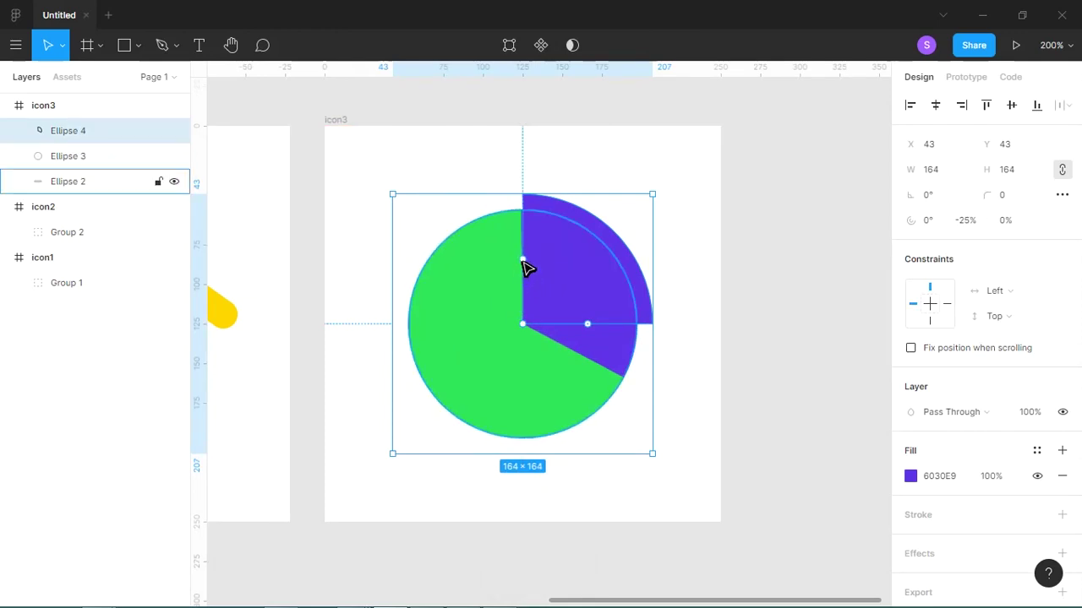
scroll(554, 321, up, 5)
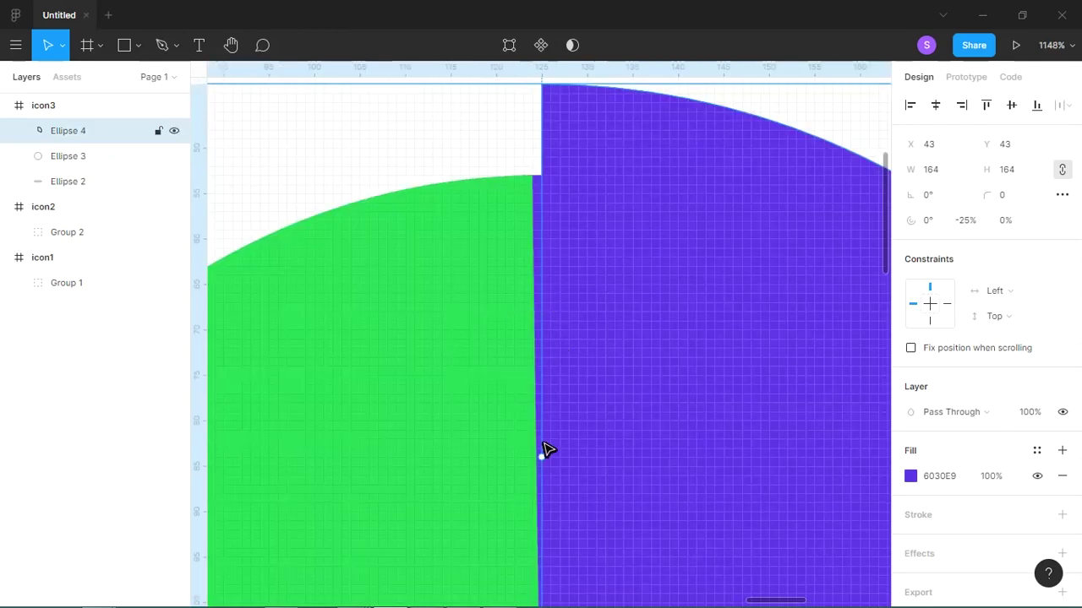
mouse_move(541, 457)
mouse_down()
mouse_move(550, 471)
mouse_move(548, 456)
mouse_up()
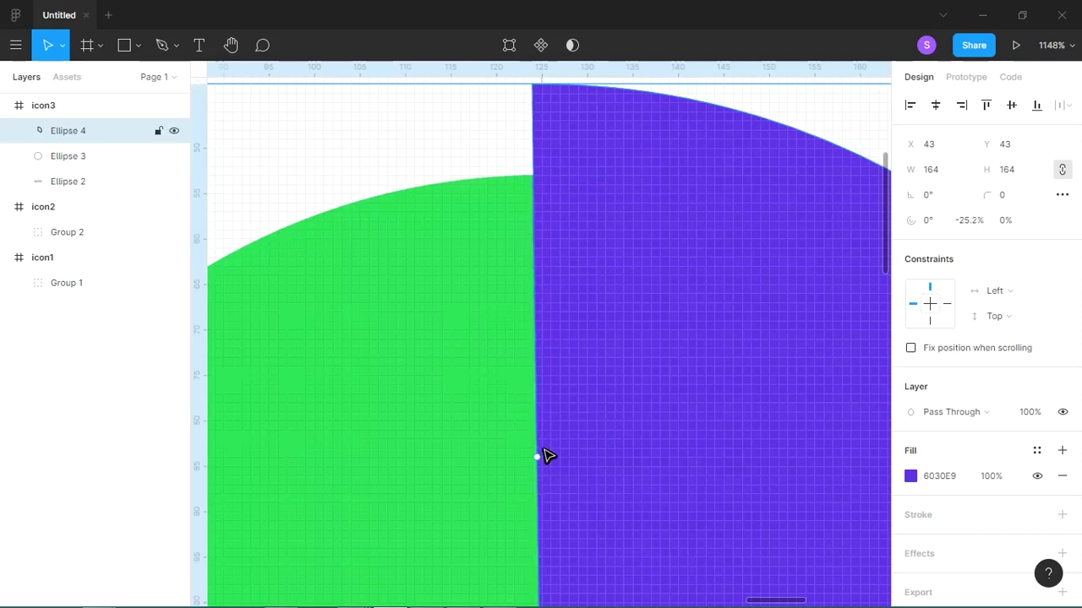
Step: Fill the larger quarter wedge yellow FFD600 with Multiply blending
key(shift+0)
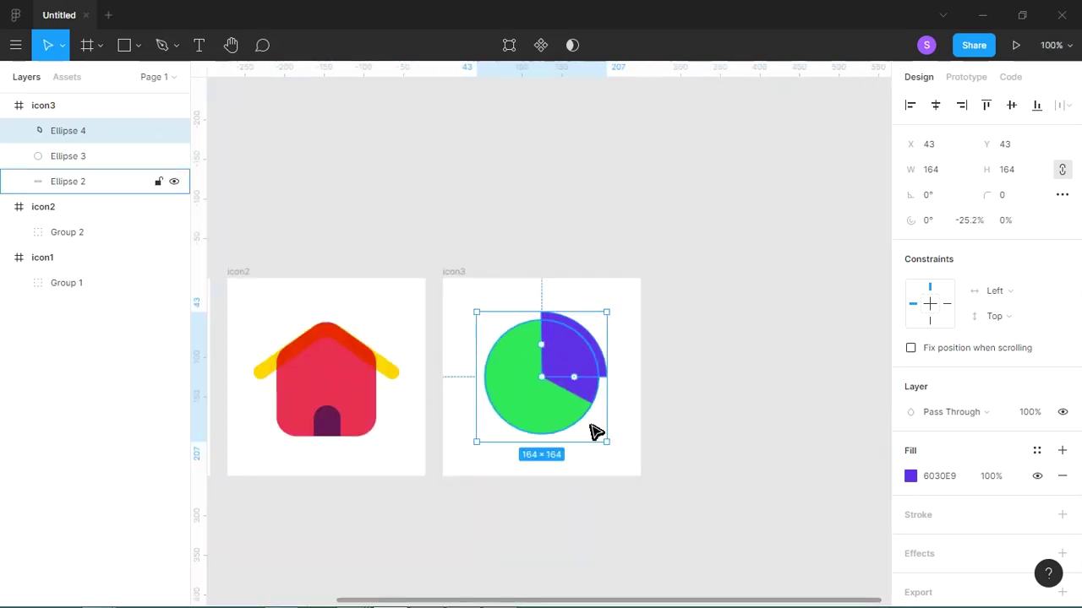
click(911, 477)
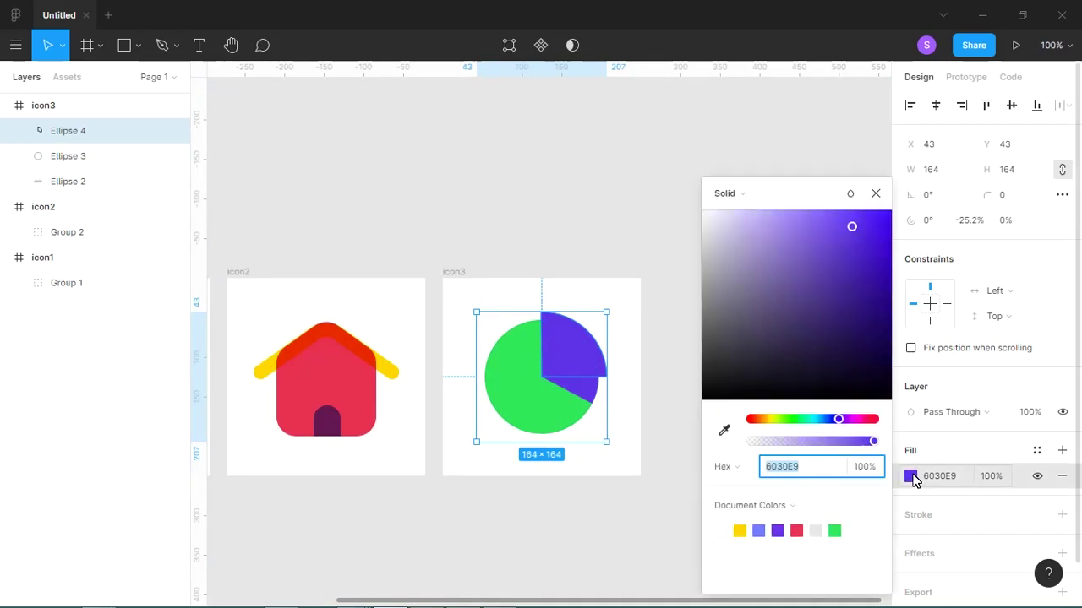
click(796, 531)
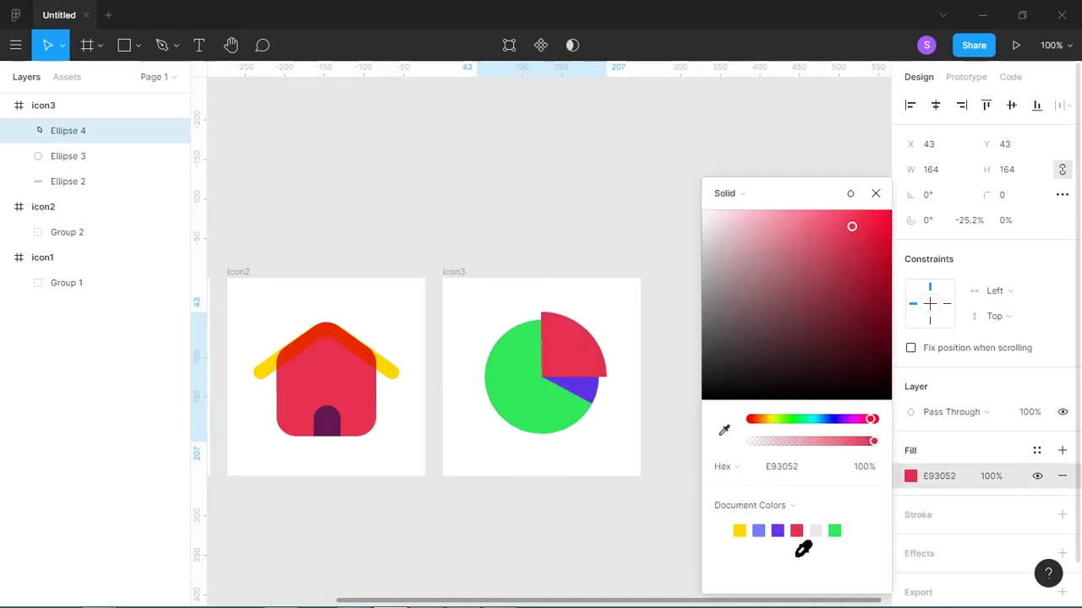
click(952, 413)
click(941, 284)
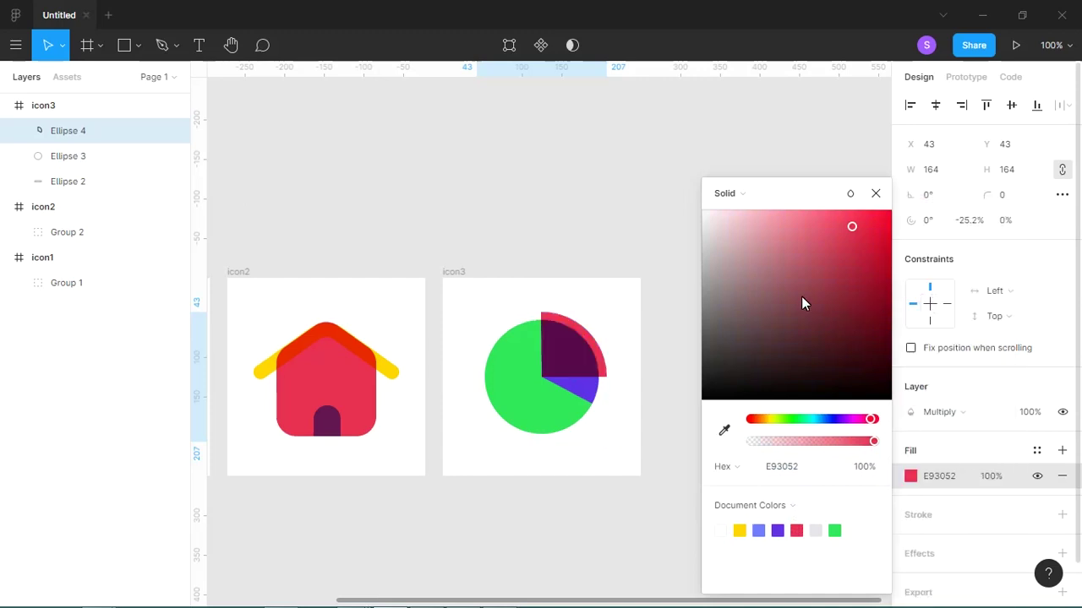
click(739, 531)
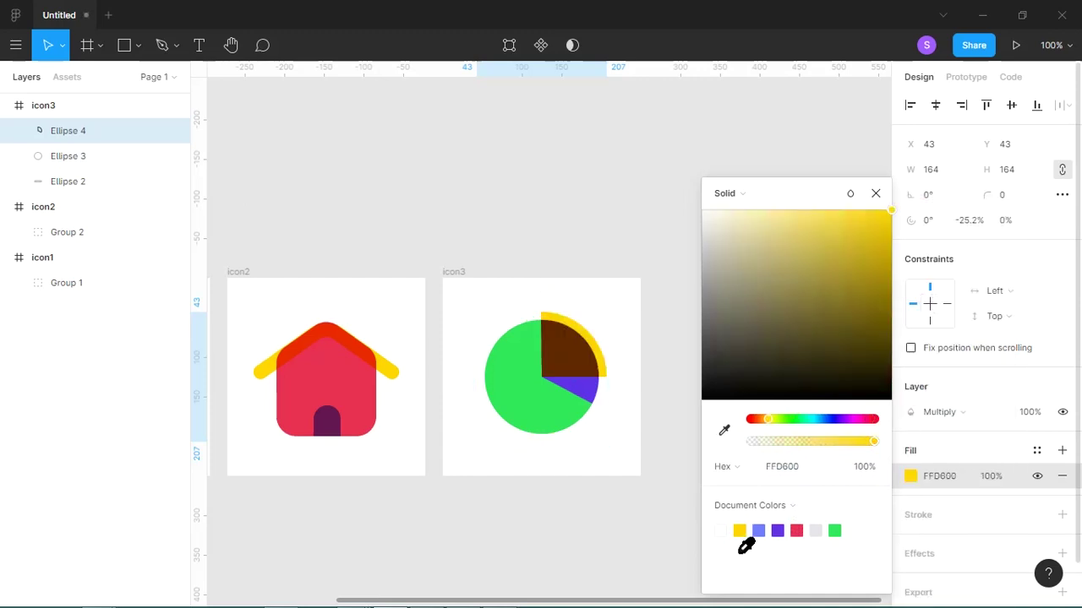
click(592, 401)
Step: Move the inner slice's arc start to about 54° and fill it red E93052
drag(574, 393, 556, 356)
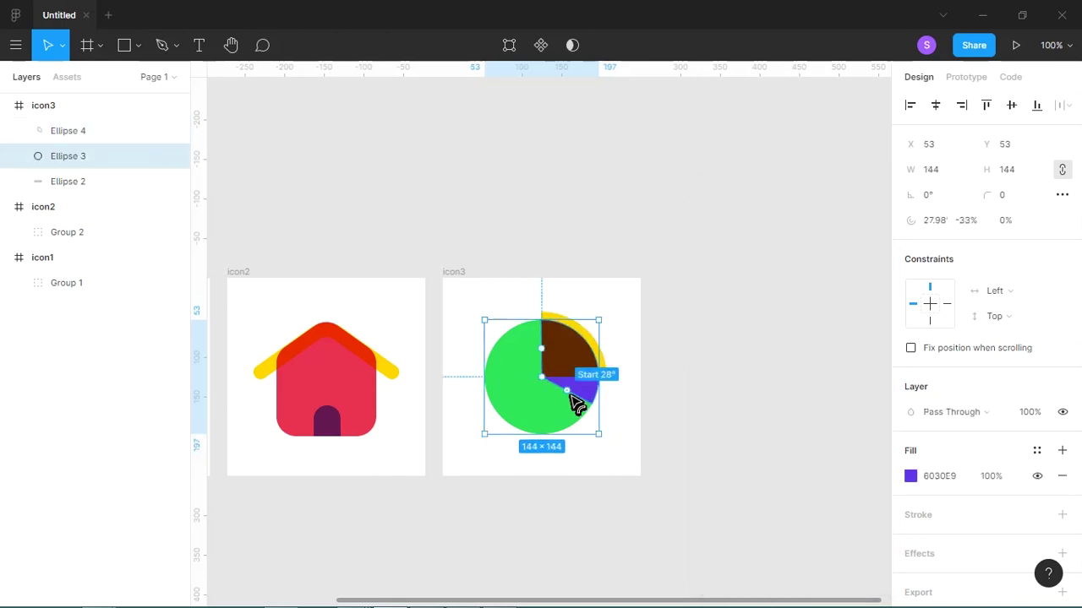
drag(557, 354, 563, 358)
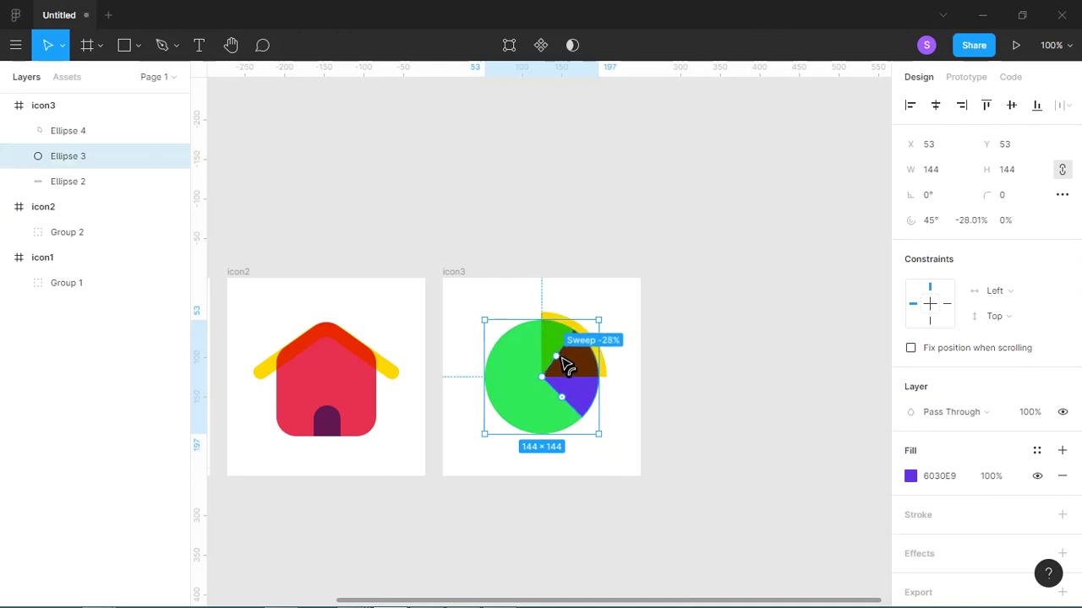
drag(566, 364, 628, 383)
key(ctrl+z)
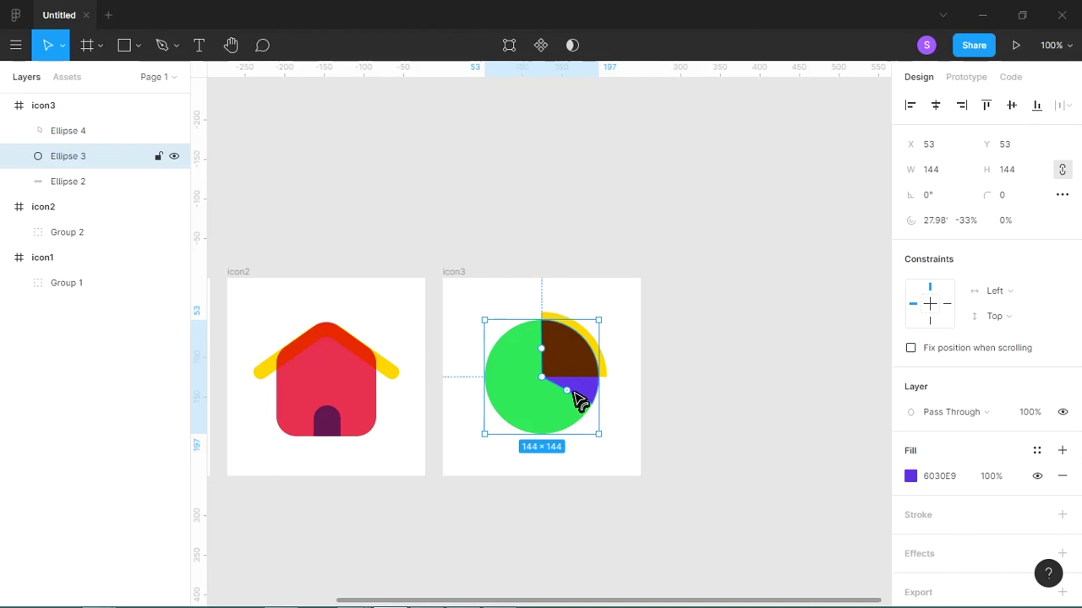
drag(571, 412, 568, 414)
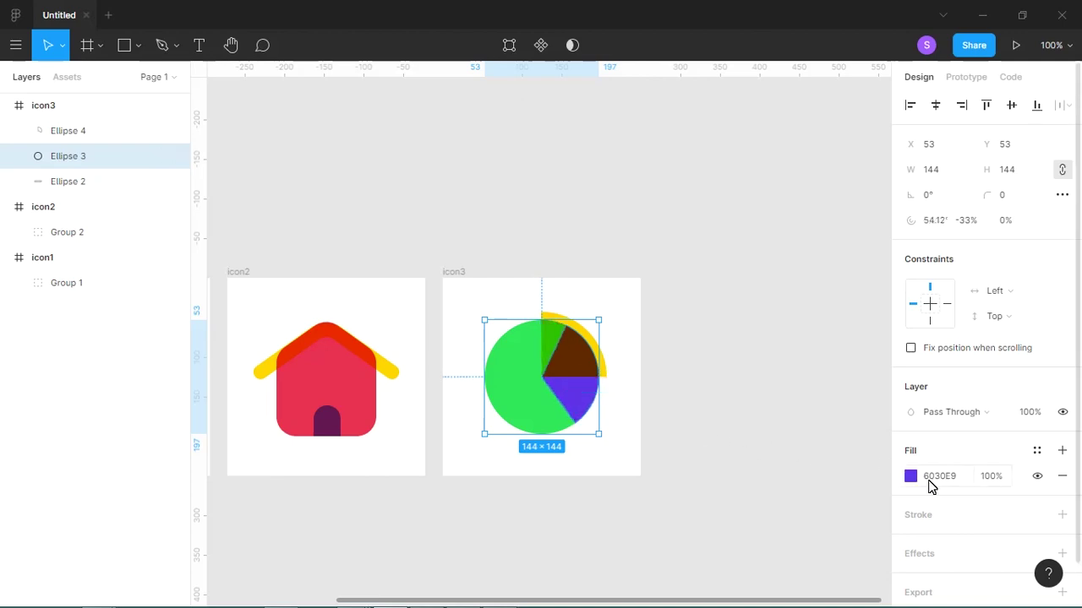
click(910, 476)
click(777, 531)
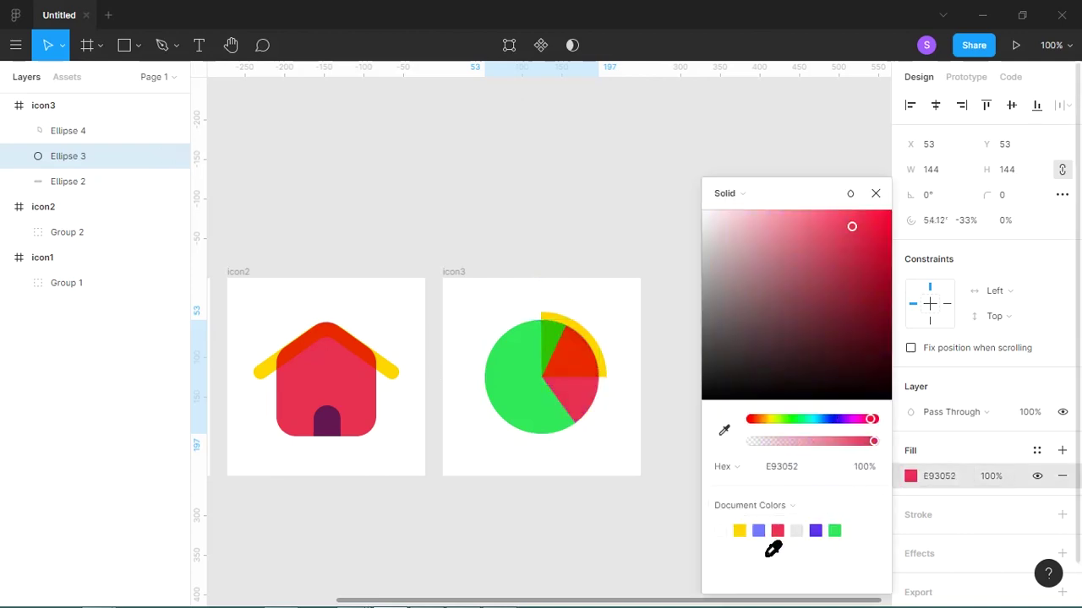
click(649, 396)
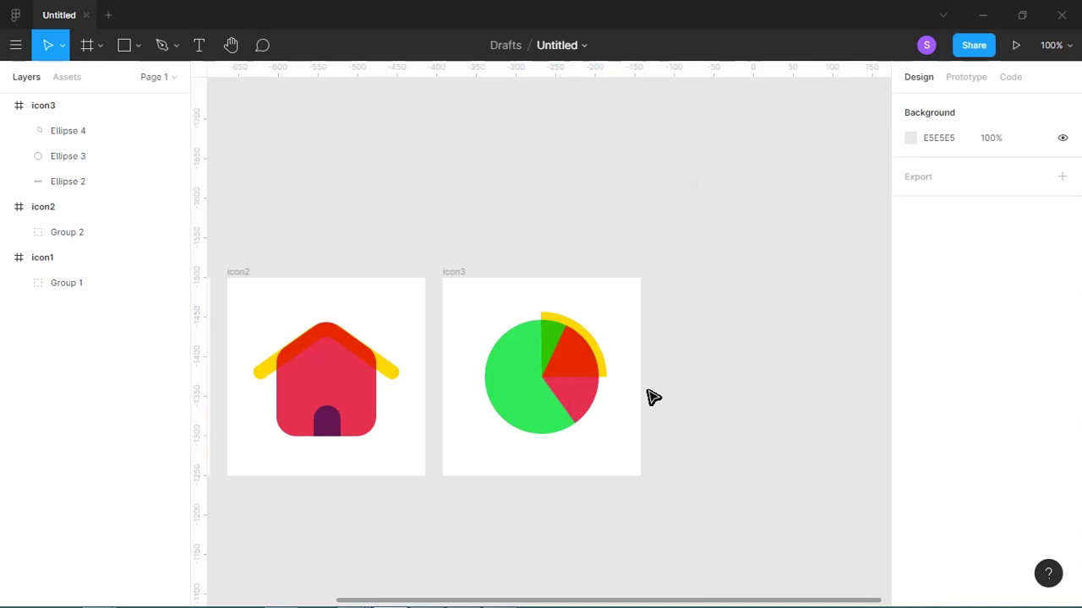
Step: Group the three pie-chart ellipses in icon3
drag(656, 311, 524, 469)
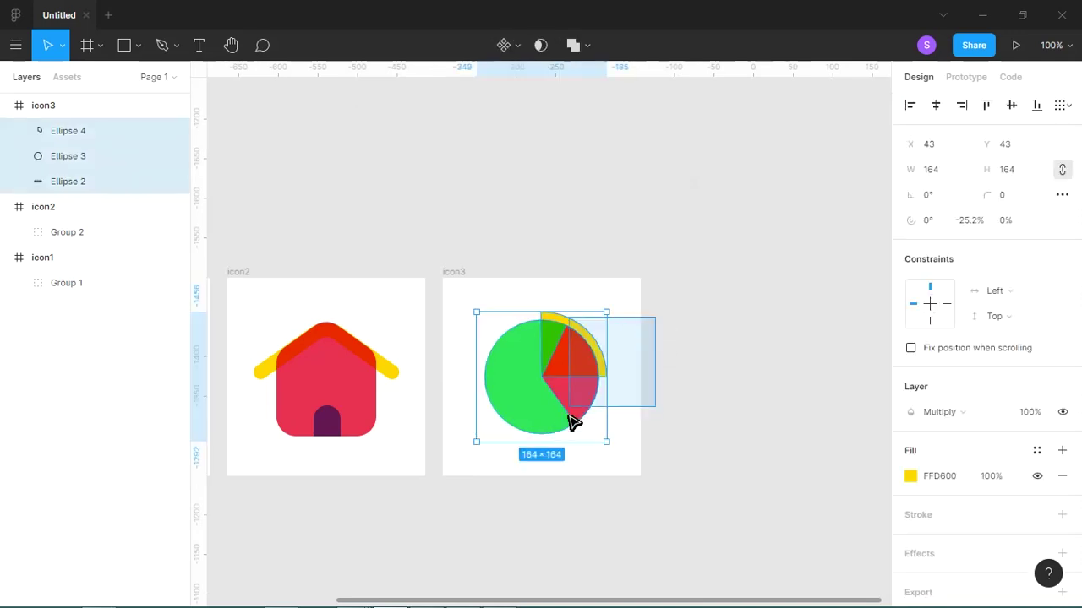
key(ctrl+g)
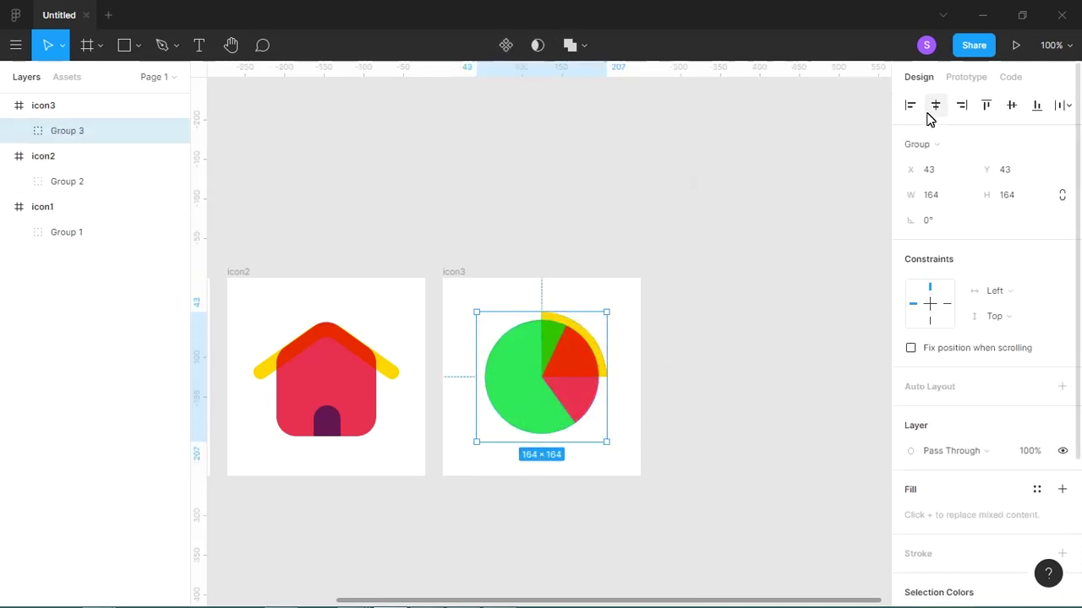
click(773, 263)
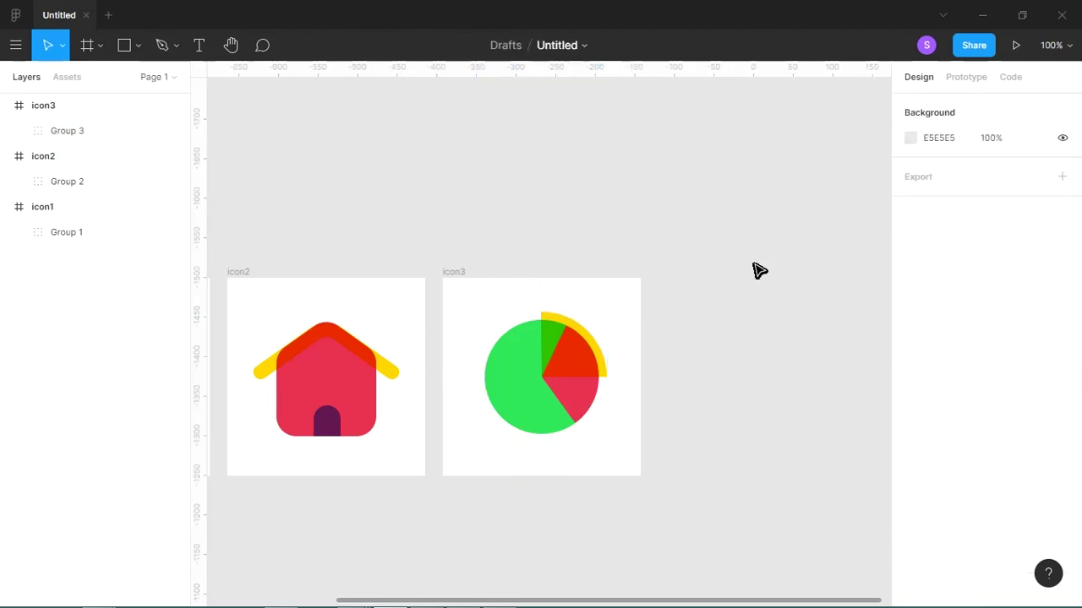
Step: Duplicate the icon3 frame to its right and rename the copy icon4
key(minus)
key(minus)
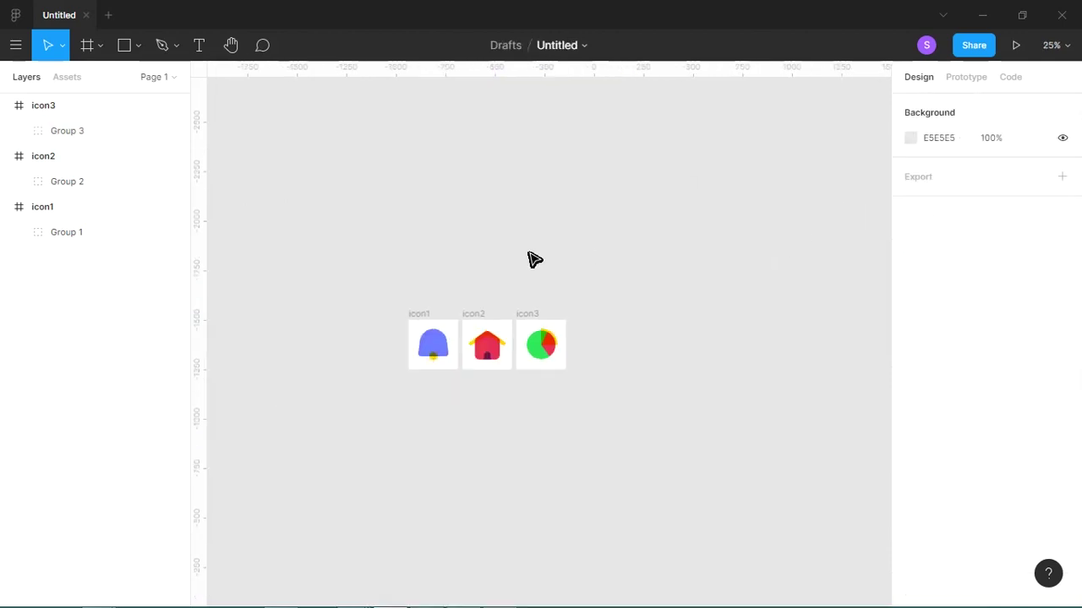
drag(541, 314, 591, 327)
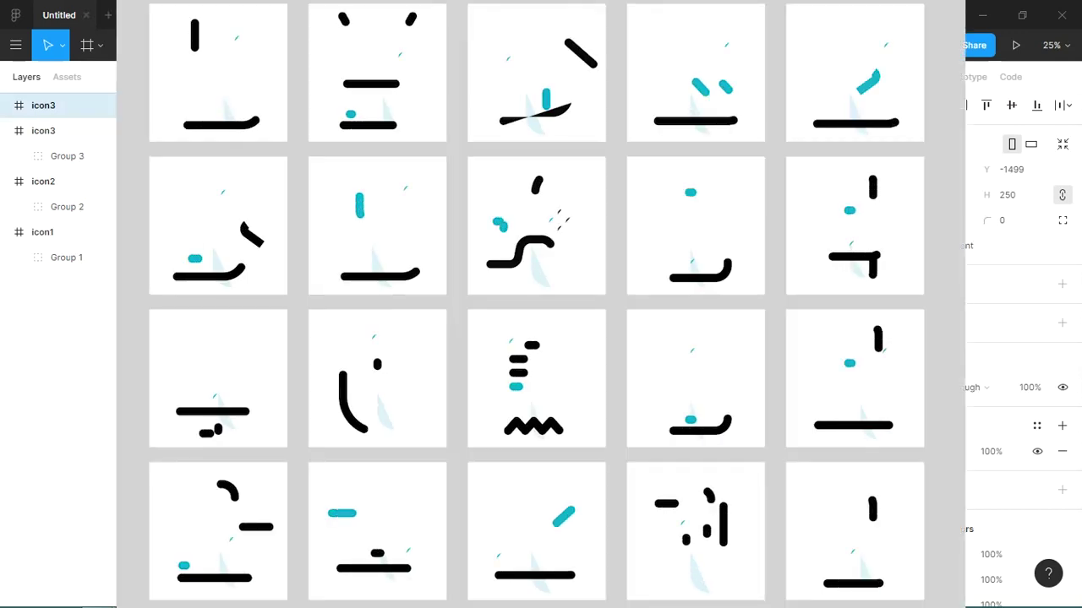
key(ctrl+r)
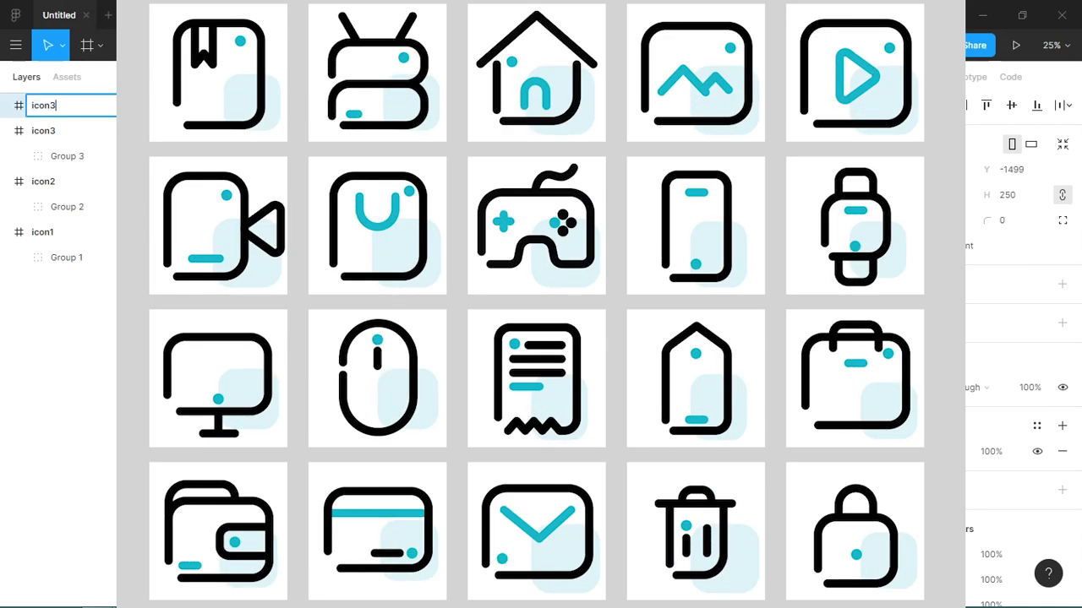
key(BackSpace)
text(4)
key(Return)
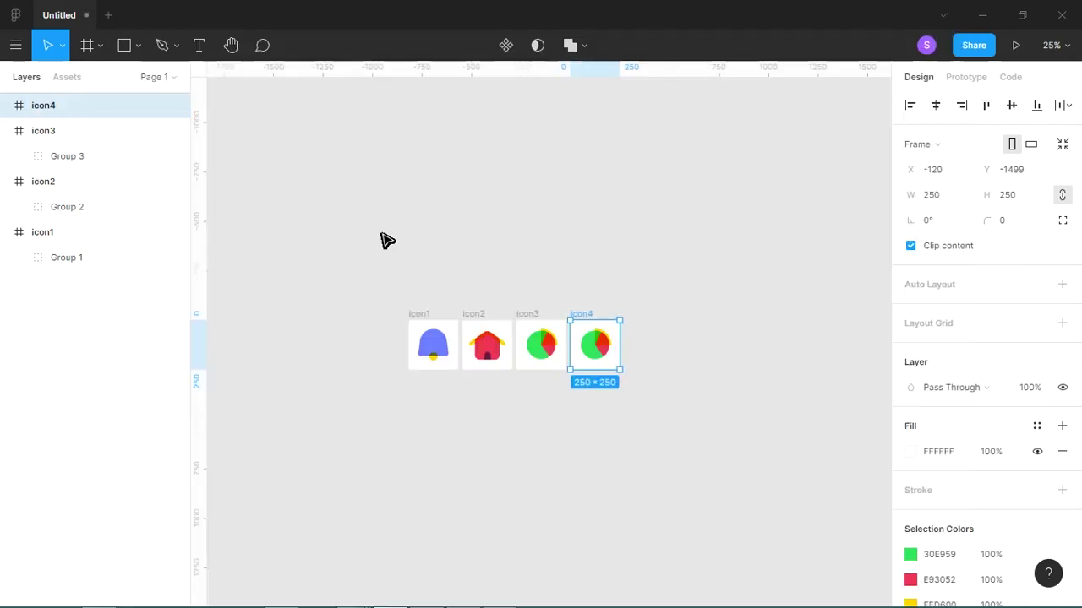
Step: Collapse the icon1–icon3 layer lists and delete the copied pie chart from icon4
click(8, 132)
click(7, 157)
click(7, 182)
click(443, 222)
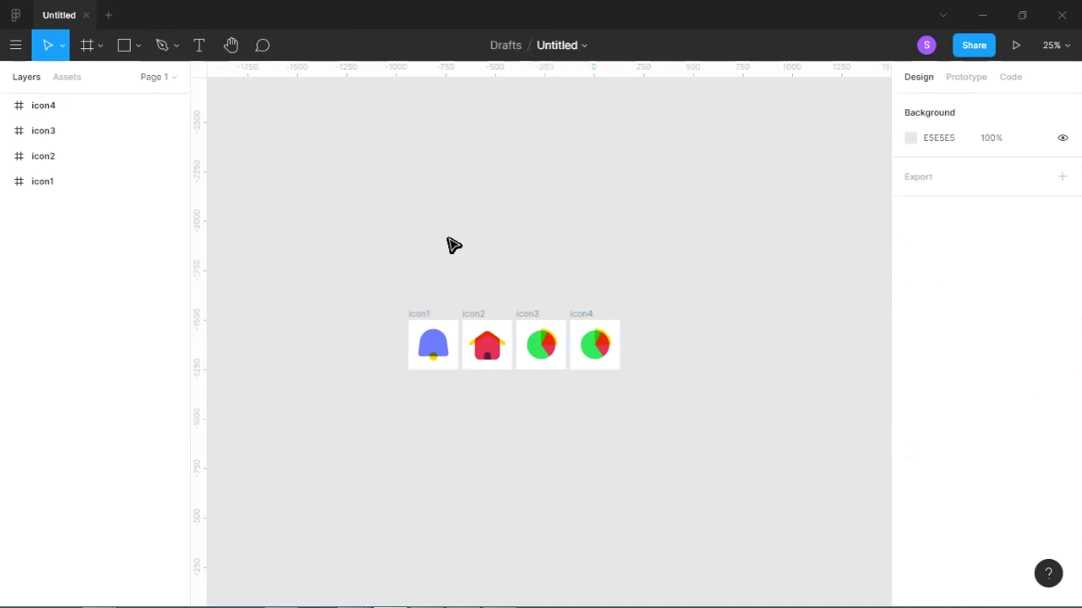
drag(578, 320, 642, 391)
drag(414, 165, 647, 385)
key(Delete)
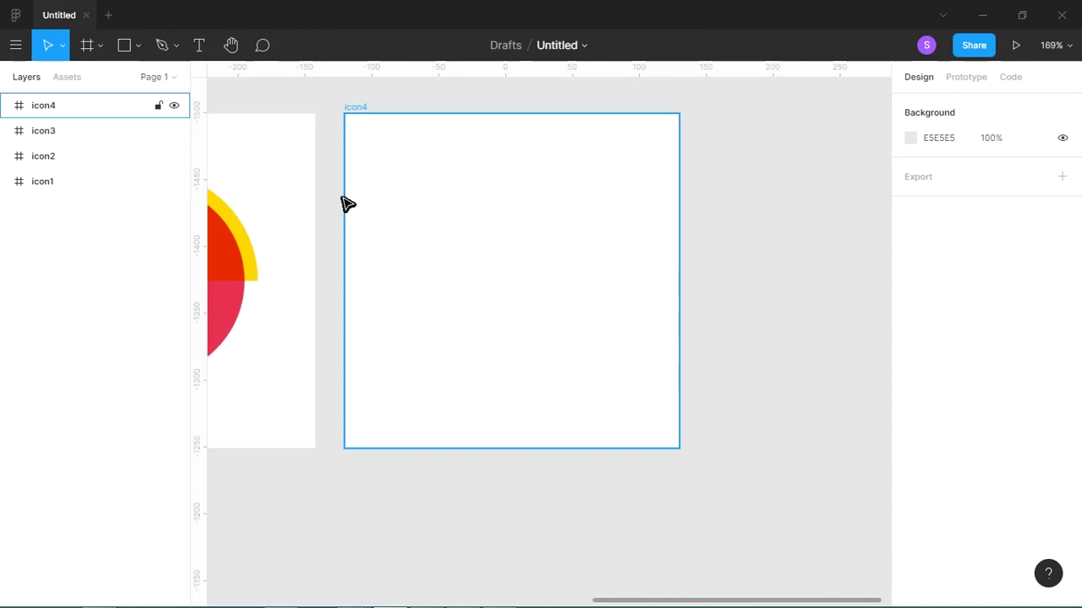
Step: Draw a tall rectangle in icon4 plus a copy resized to 135 × 80
click(137, 47)
click(135, 81)
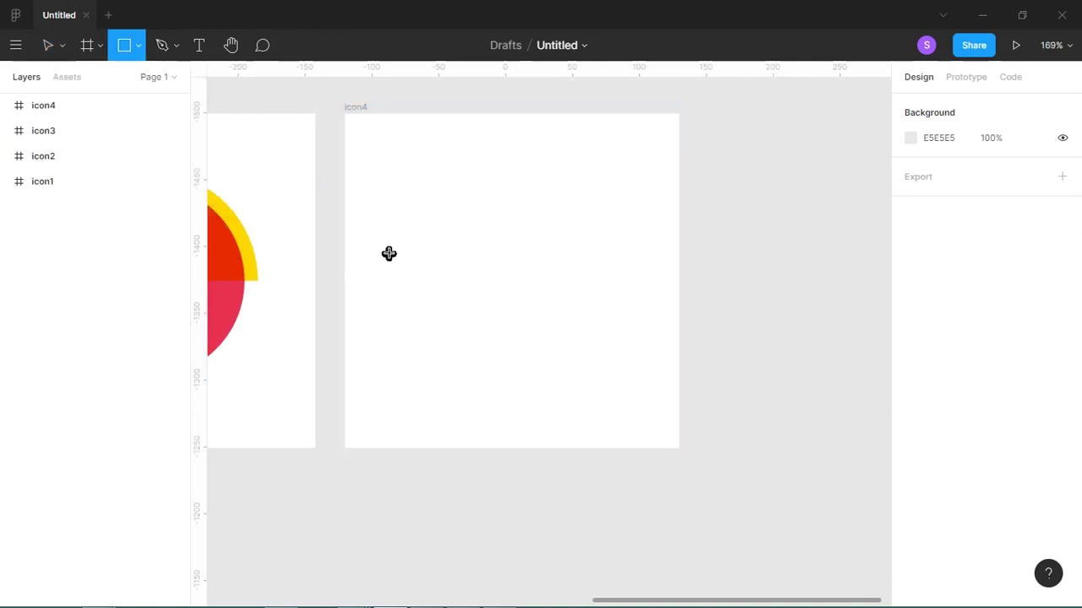
drag(409, 209, 500, 355)
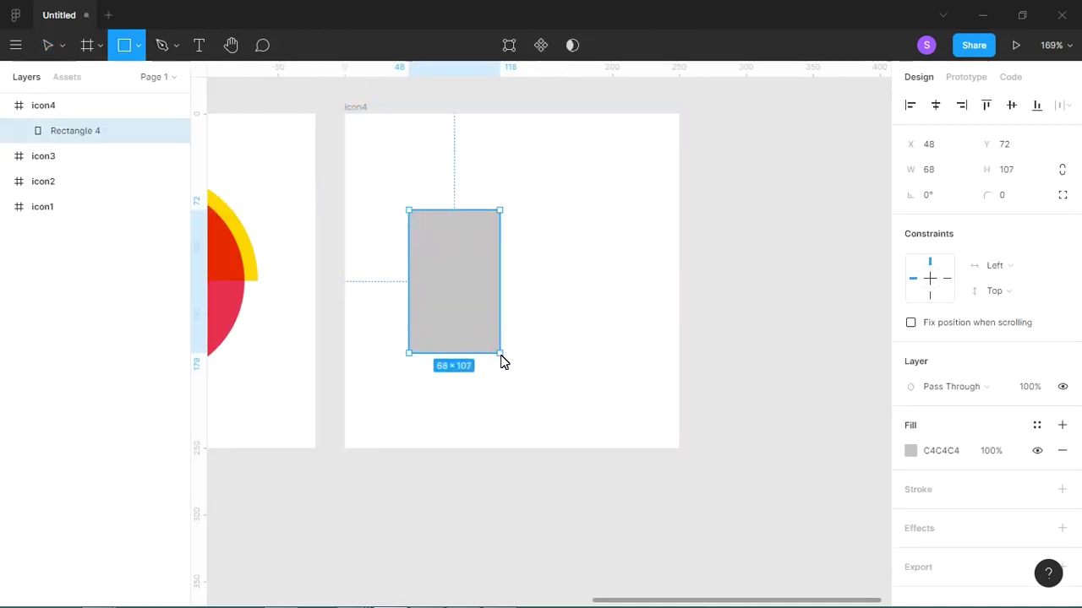
drag(490, 333, 547, 301)
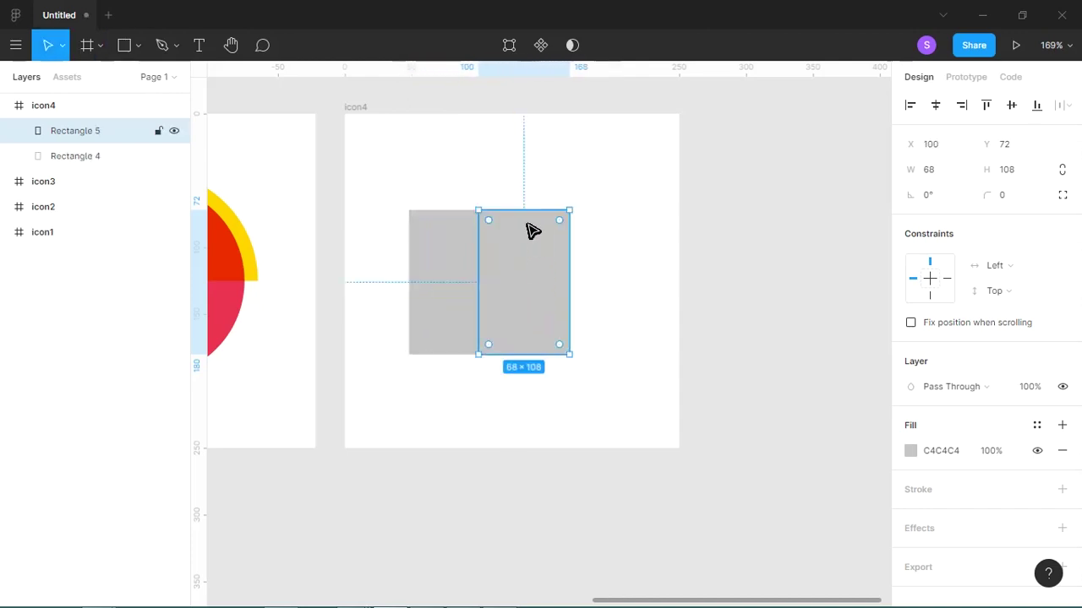
drag(488, 265, 422, 267)
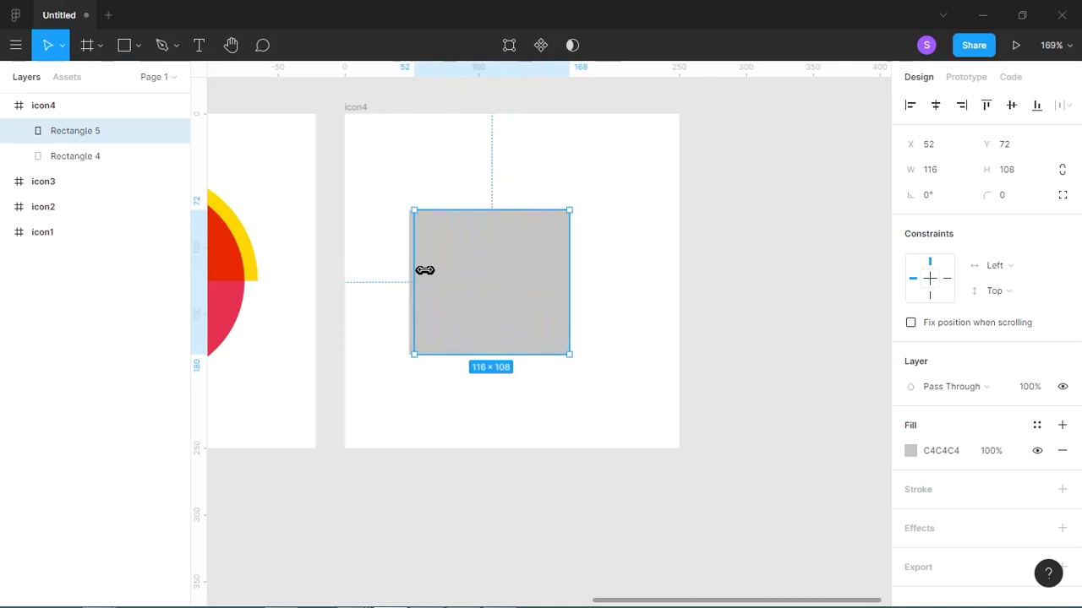
drag(495, 221, 500, 257)
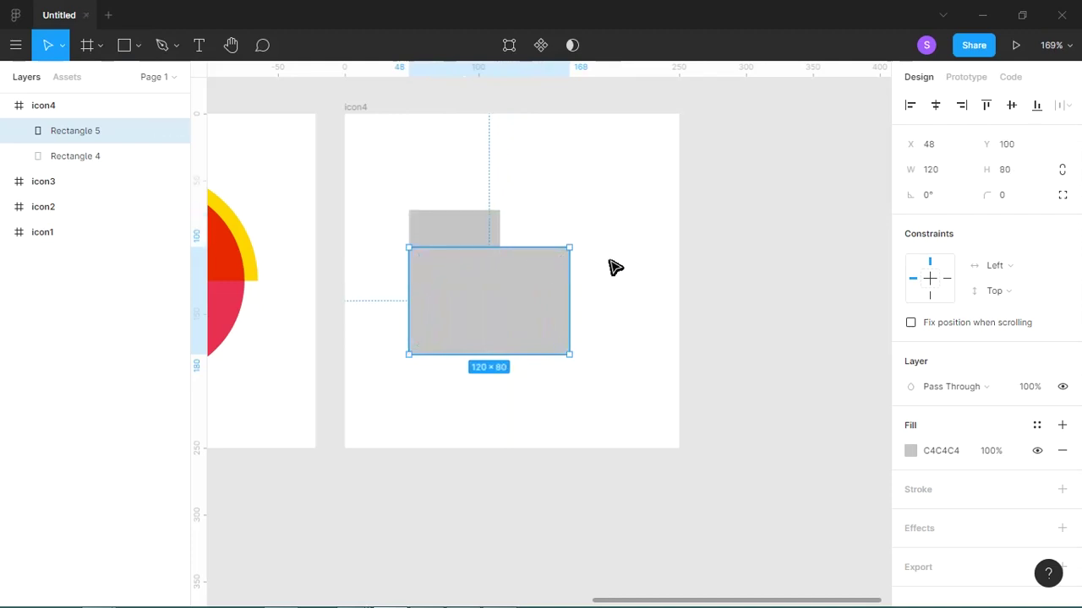
drag(581, 283, 601, 272)
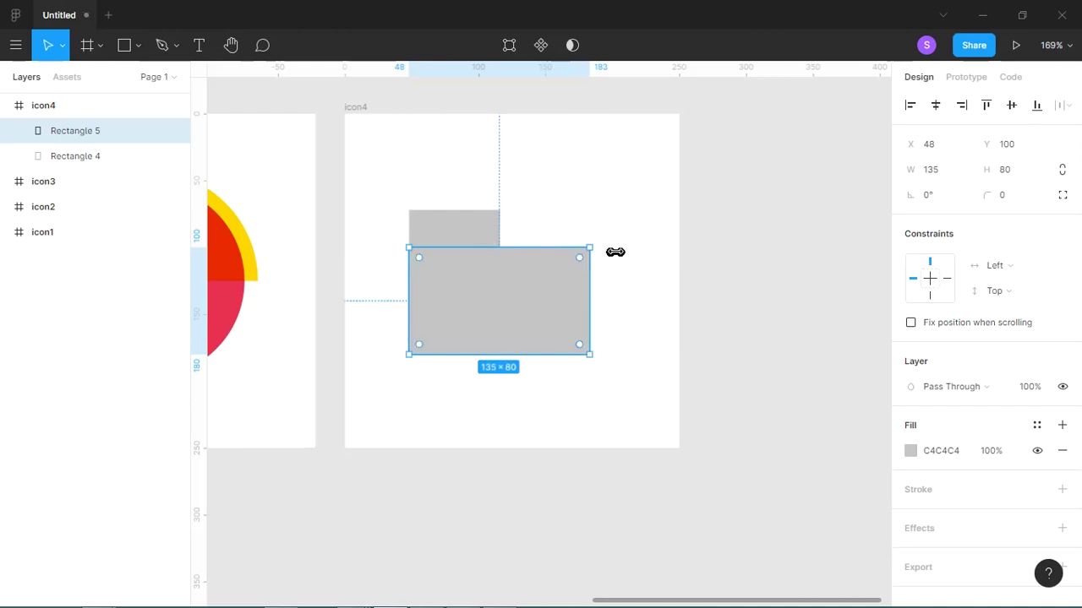
Step: Union the two rectangles into a single grey folder shape
drag(638, 187, 406, 434)
click(583, 47)
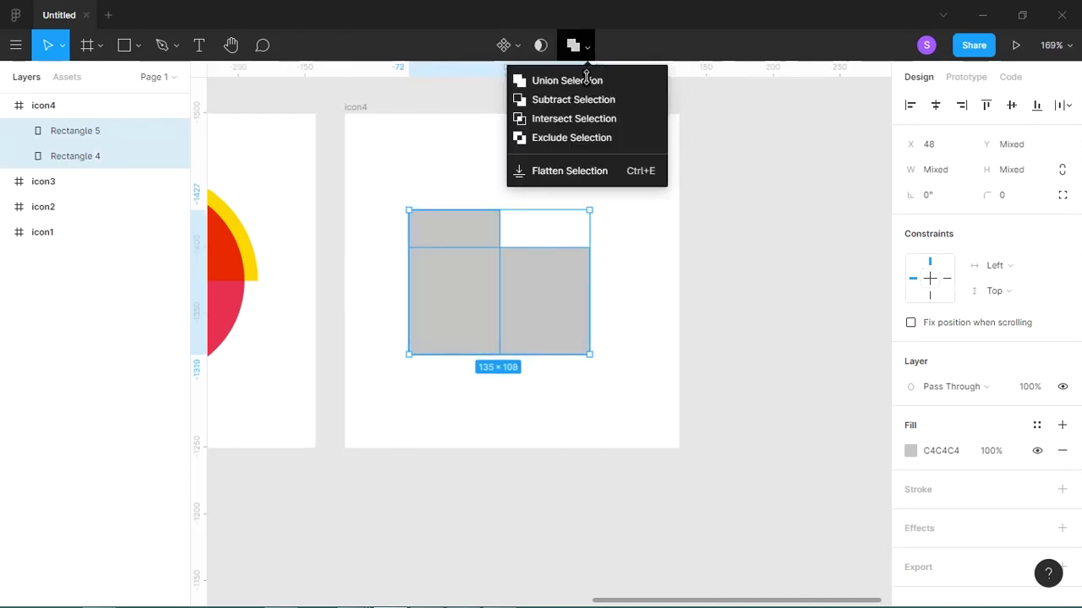
click(570, 81)
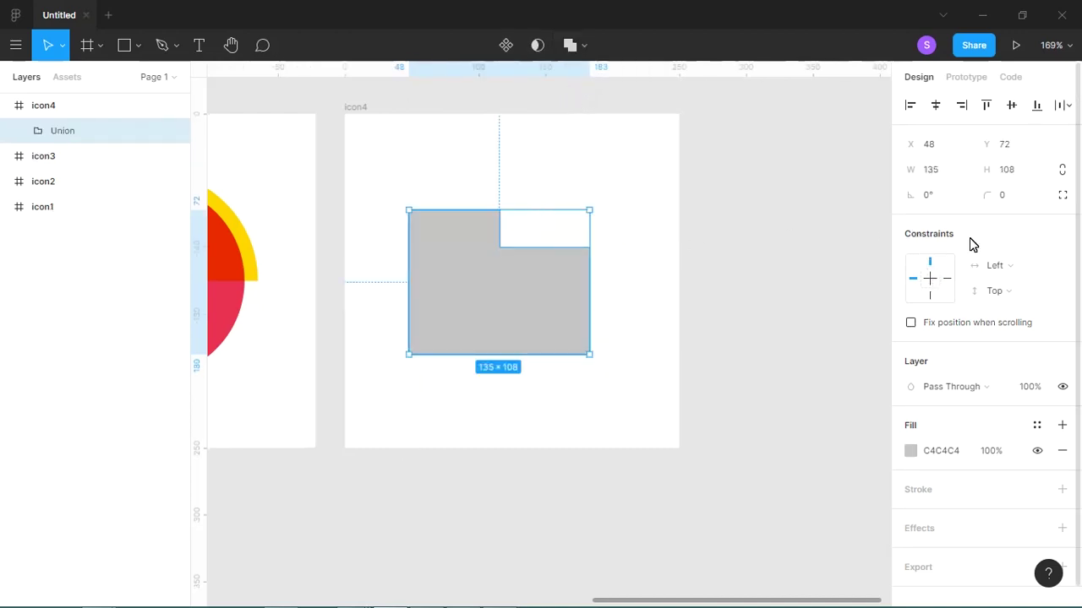
drag(997, 203, 1006, 196)
Step: Round the folder corners to 14 and overlay a 75 × 104 rectangle with radius 10
drag(20, 189, 87, 185)
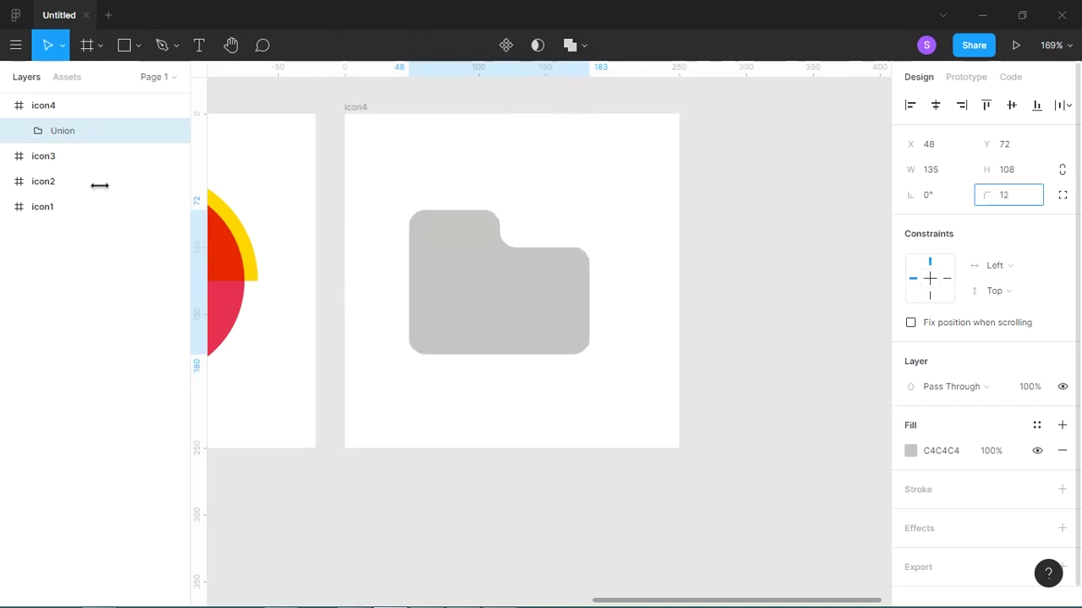
drag(101, 185, 121, 185)
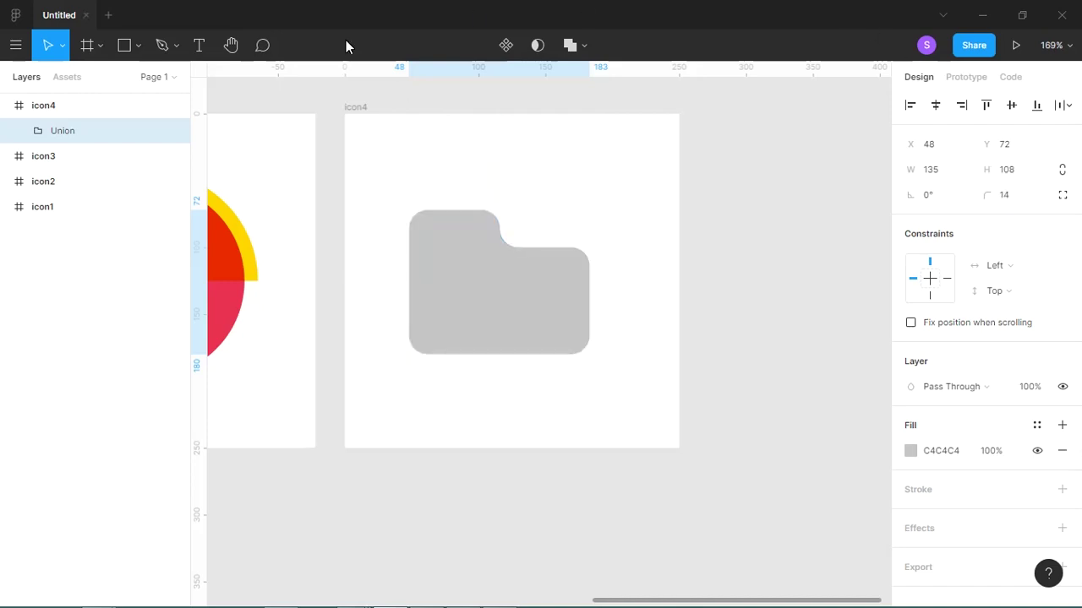
click(138, 51)
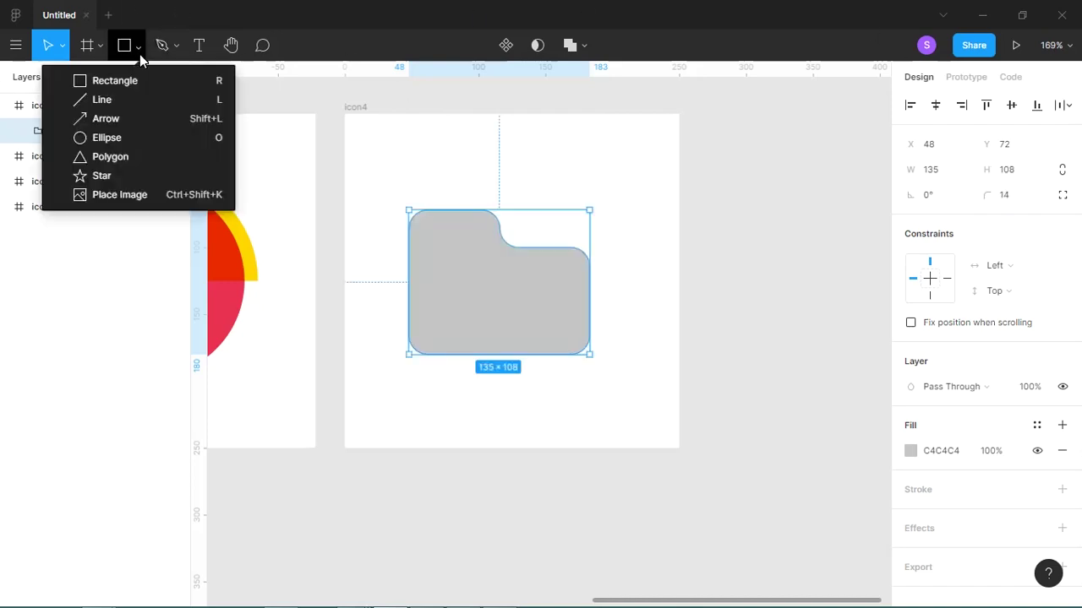
click(169, 81)
mouse_move(459, 168)
mouse_down()
mouse_move(559, 307)
mouse_move(532, 301)
mouse_up()
mouse_move(546, 193)
mouse_down()
mouse_move(537, 206)
mouse_move(549, 201)
mouse_up()
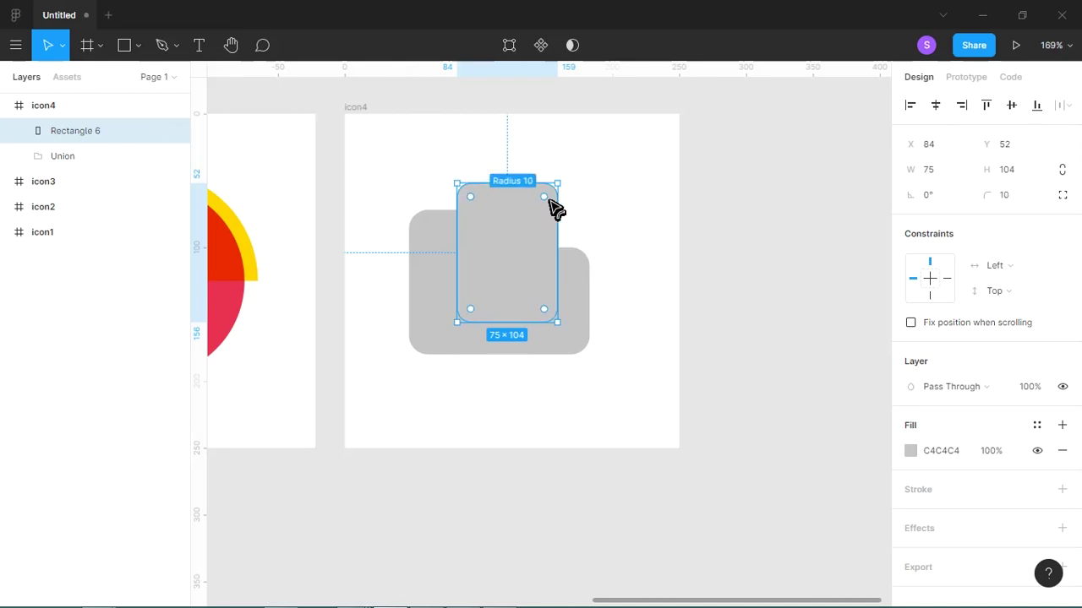
drag(642, 169, 406, 397)
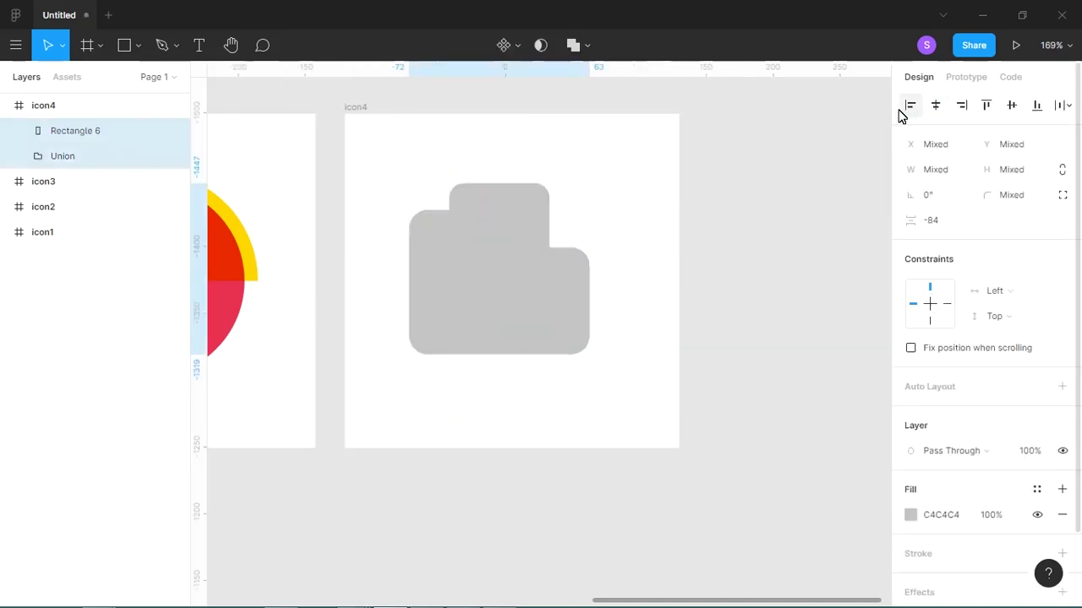
drag(647, 210, 886, 211)
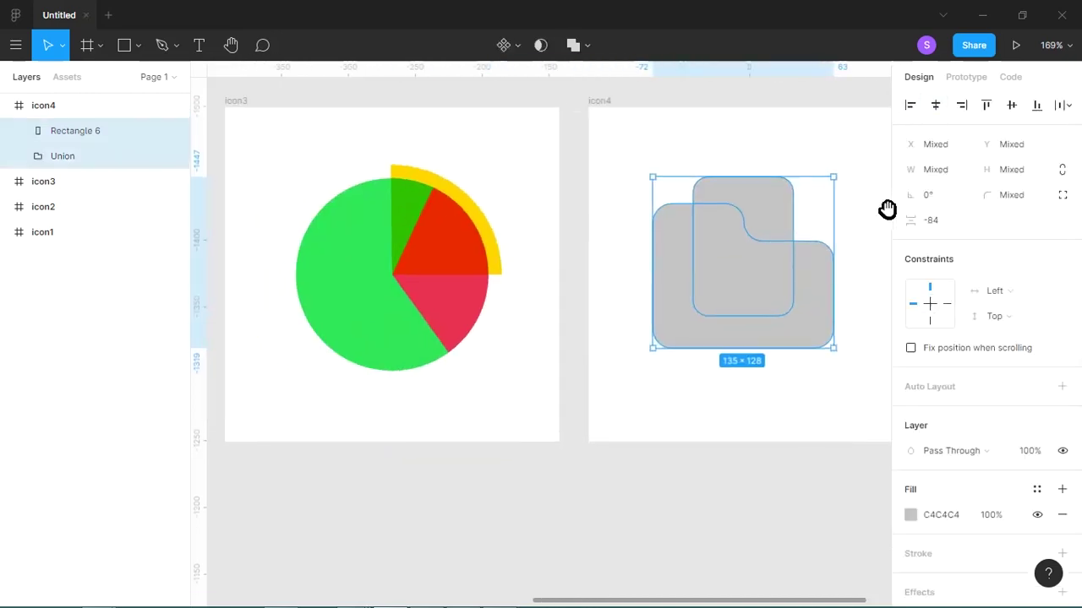
Step: Fill the folder Union shape orange-red E44500
click(689, 343)
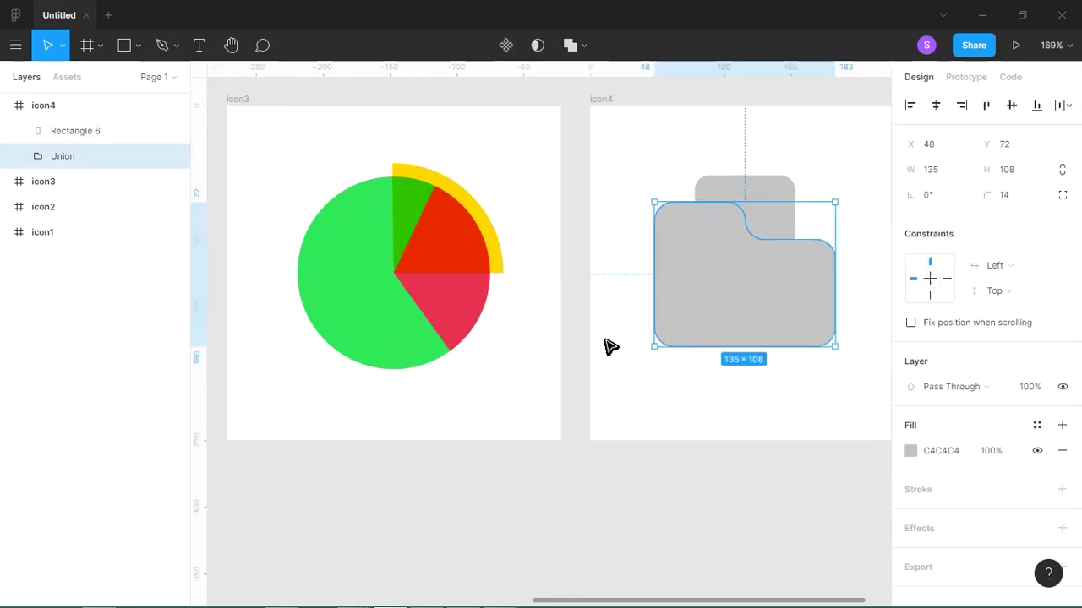
click(909, 451)
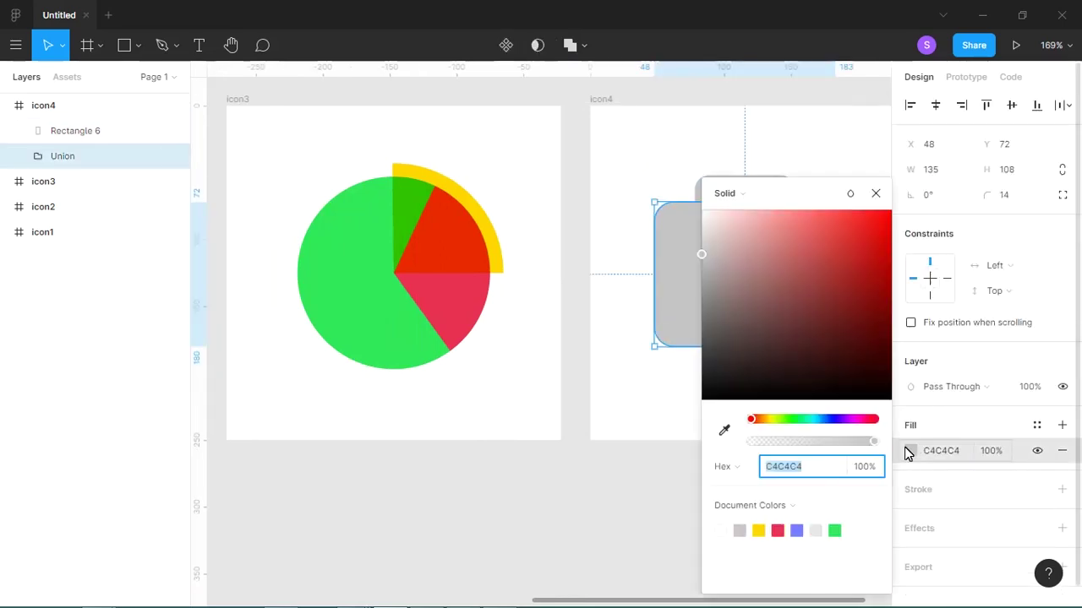
click(759, 420)
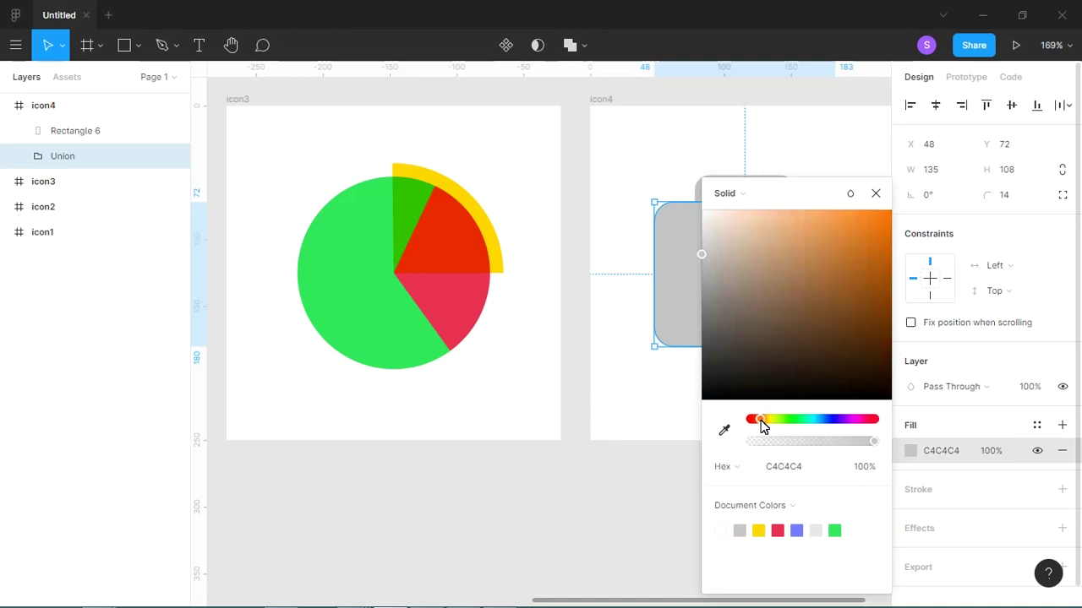
drag(844, 286, 905, 241)
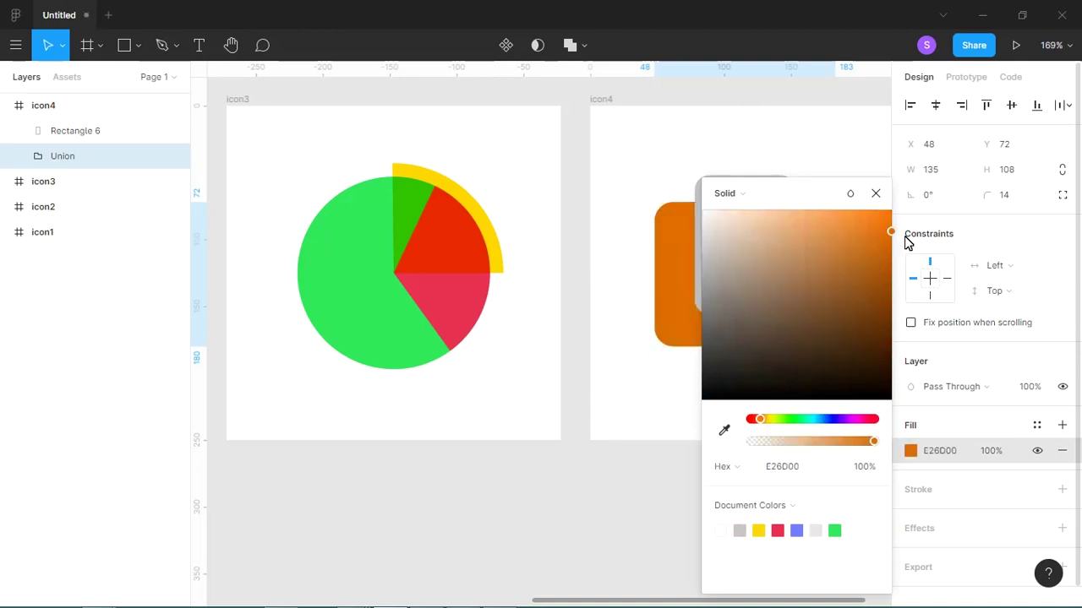
click(758, 423)
click(695, 407)
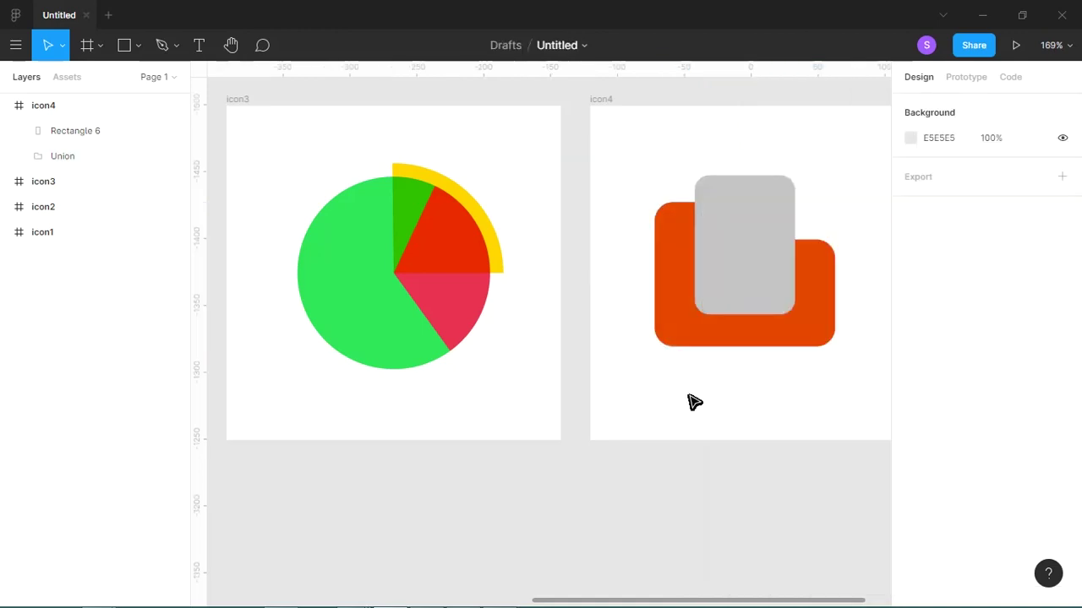
Step: Fill the overlapping Rectangle 6 yellow FFD600
click(776, 278)
click(911, 451)
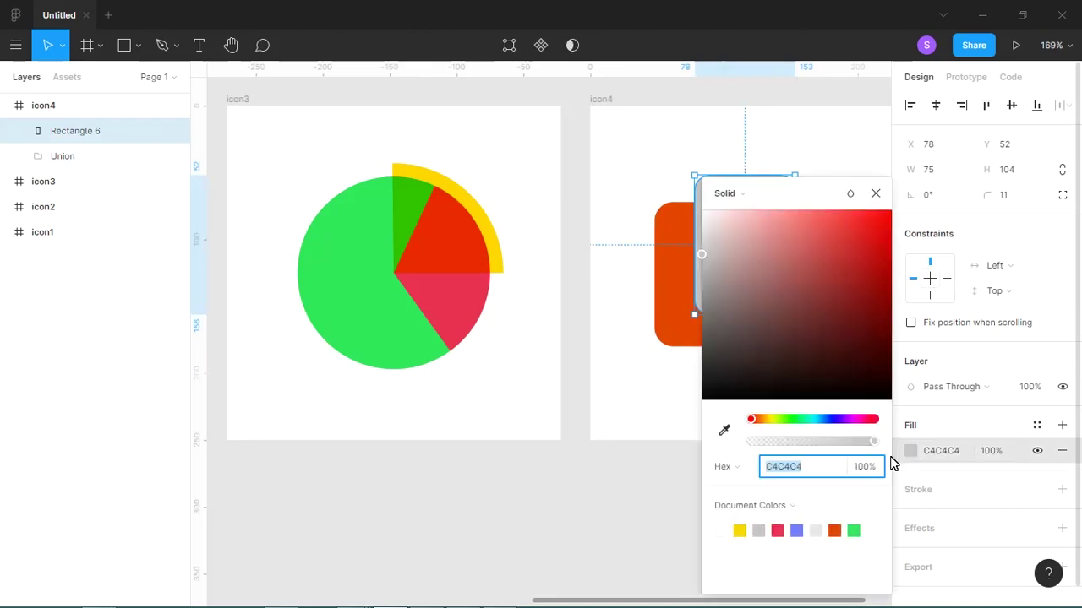
click(740, 531)
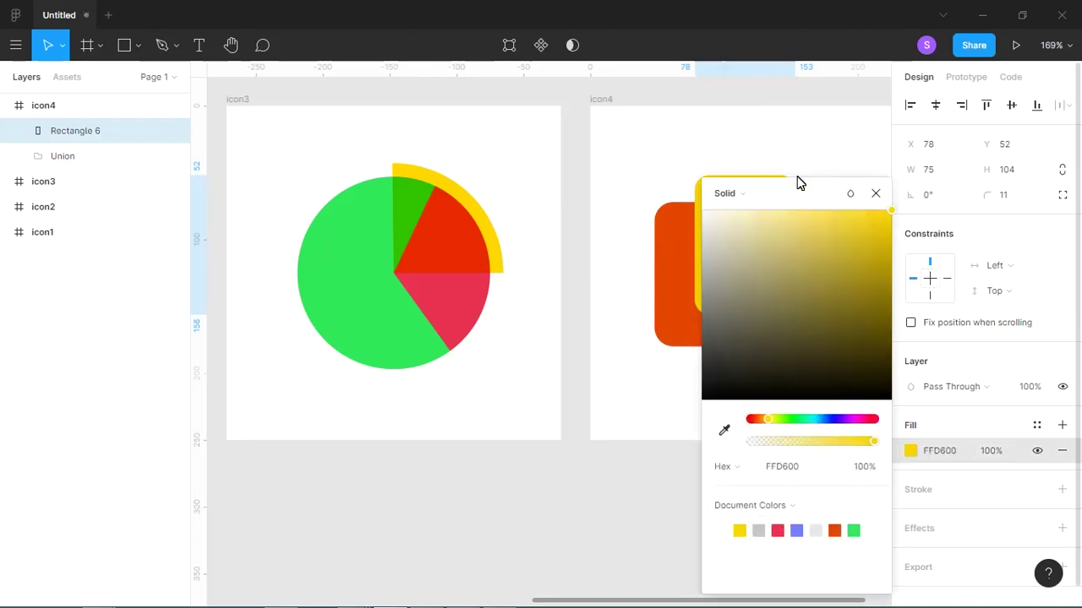
click(876, 194)
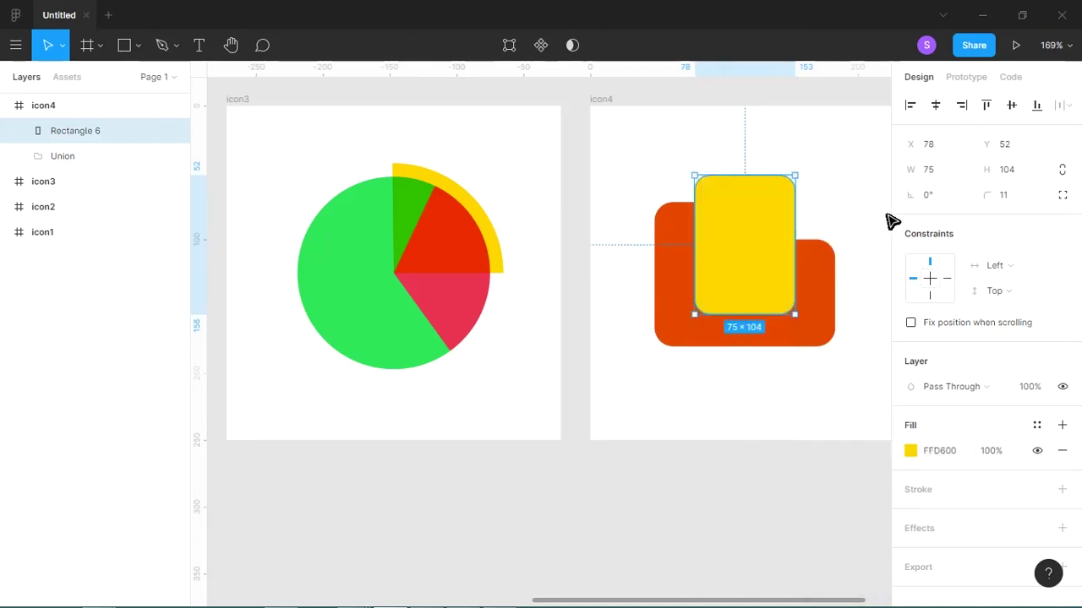
Step: Set Rectangle 6's blend mode to Multiply, then select the folder's fill colour
click(955, 382)
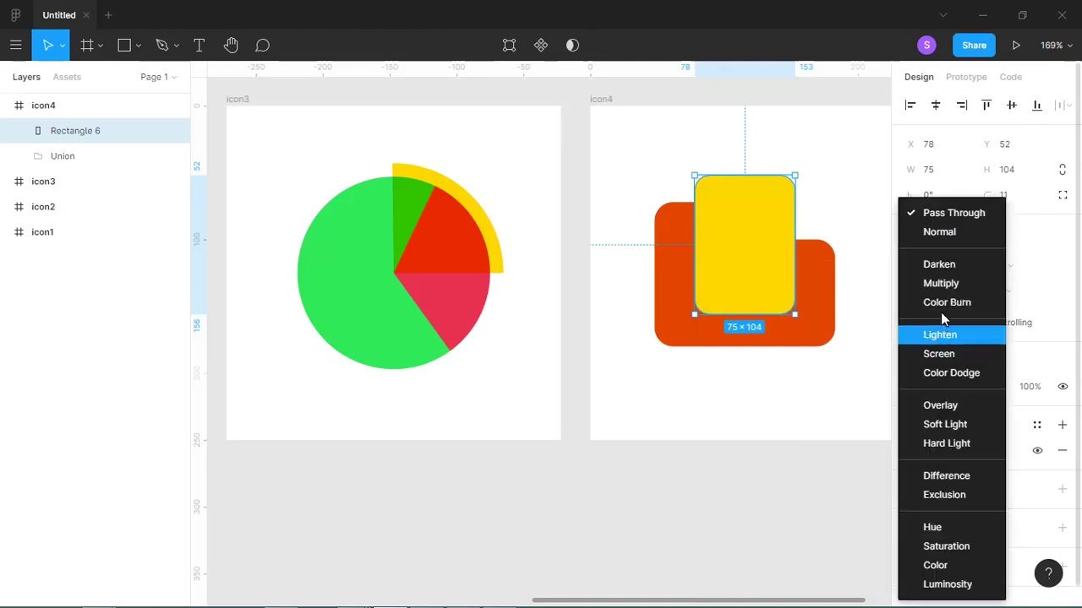
click(940, 283)
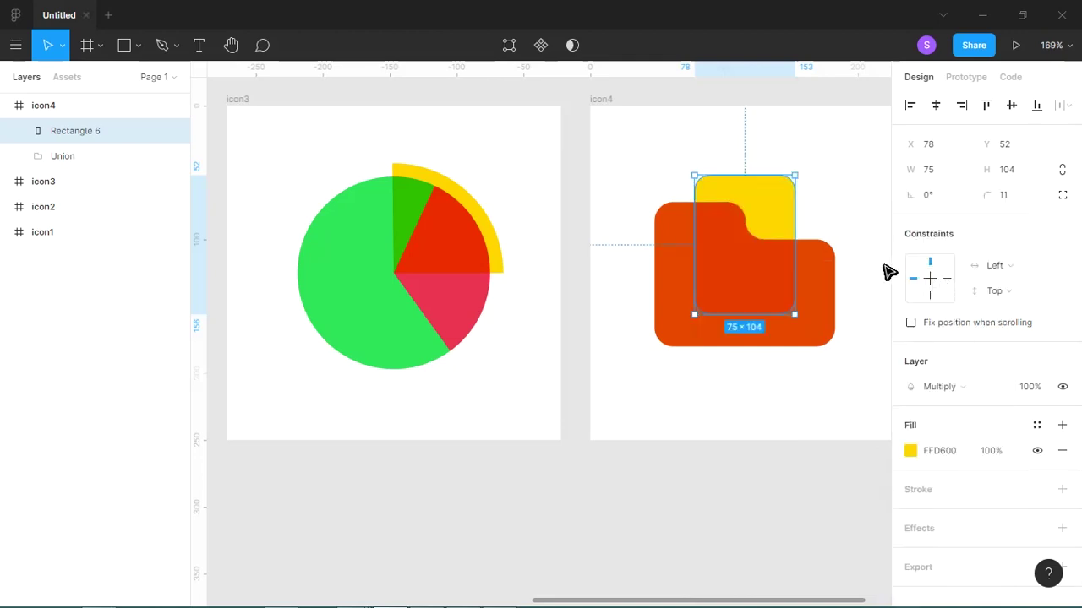
click(942, 386)
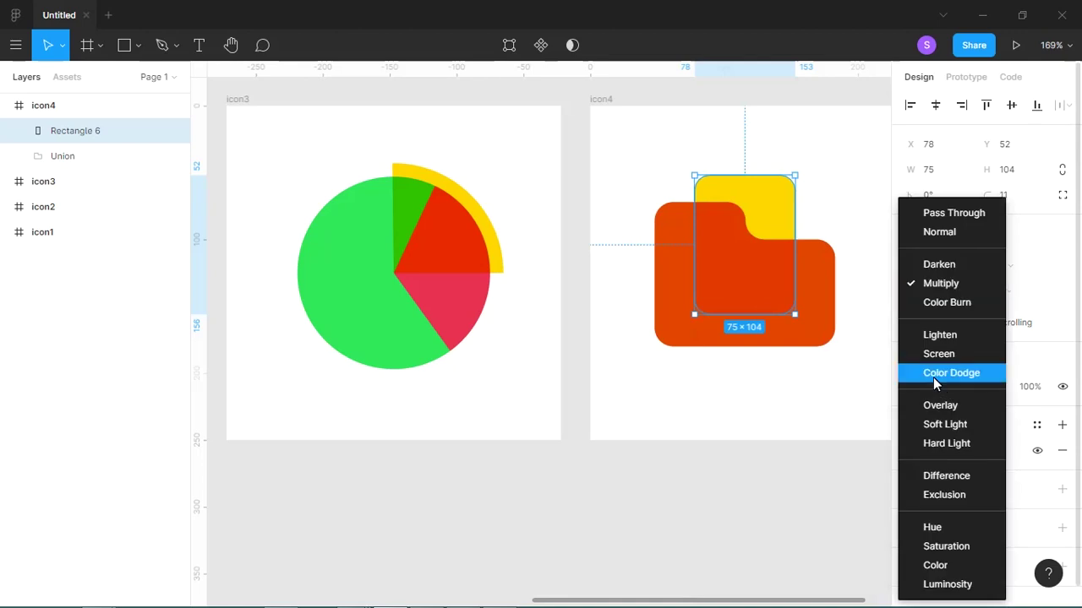
click(825, 342)
click(911, 451)
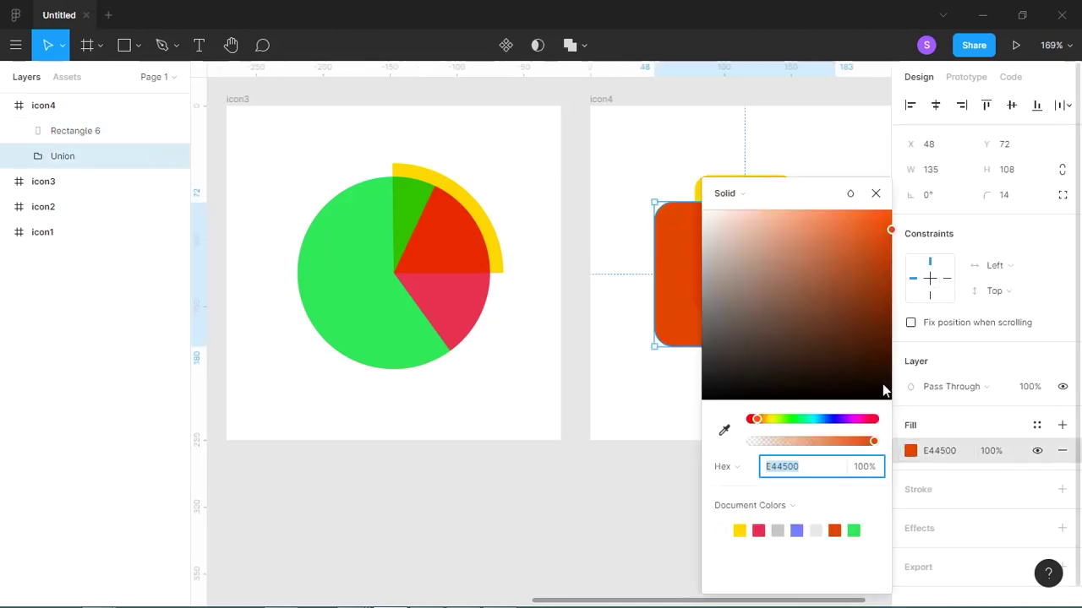
Step: Change the folder Union's fill to cyan 00BBE4
mouse_move(759, 420)
mouse_down()
mouse_move(825, 423)
mouse_move(817, 418)
mouse_up()
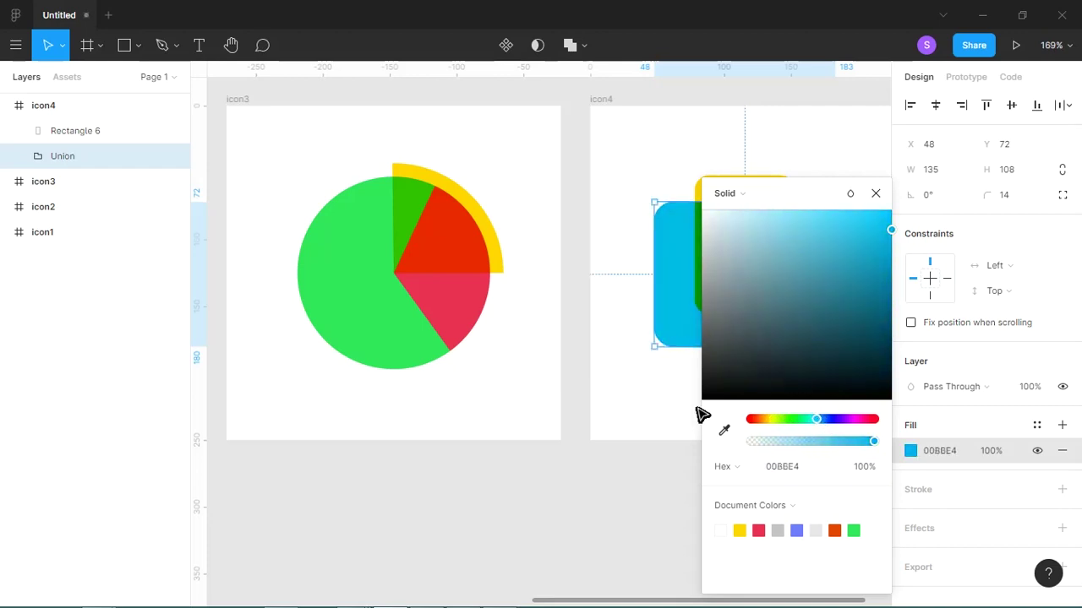
click(700, 413)
drag(811, 228, 671, 234)
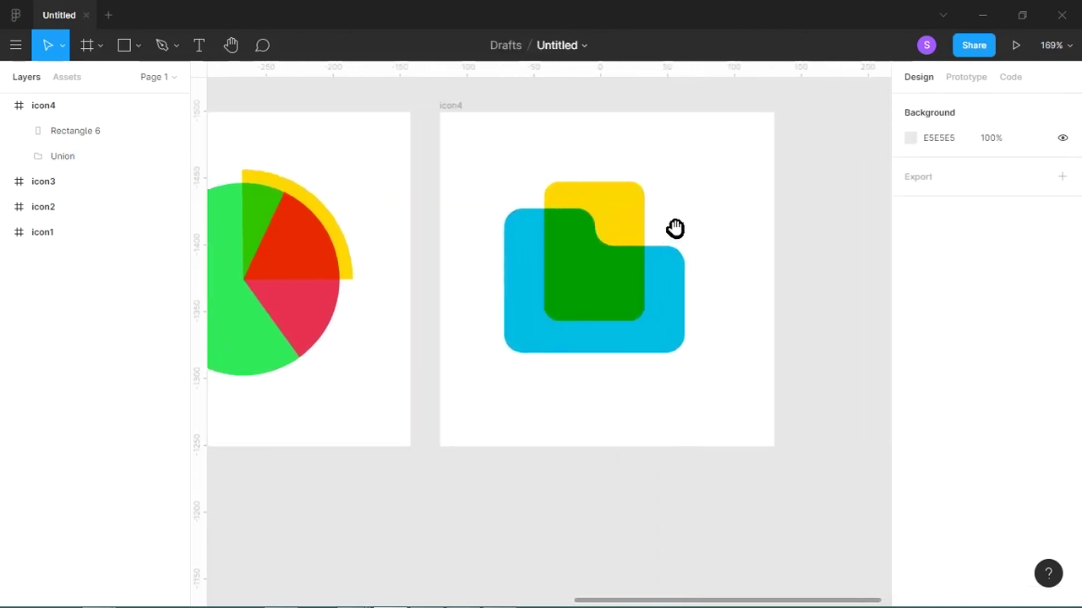
Step: Group the folder shapes as Group 4 and centre it vertically and horizontally in icon4
drag(687, 199, 559, 417)
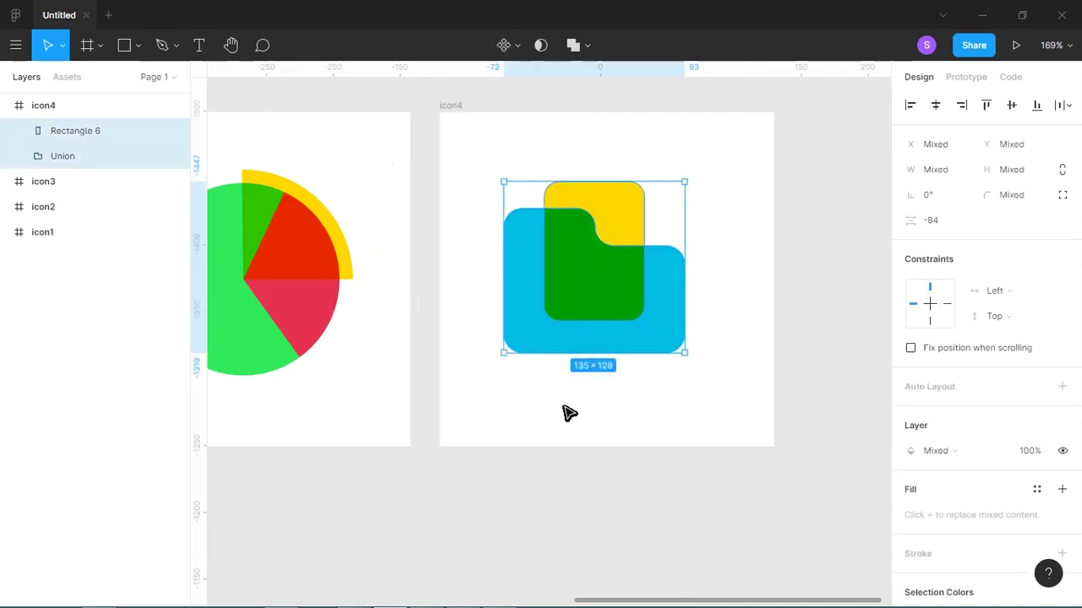
key(ctrl+g)
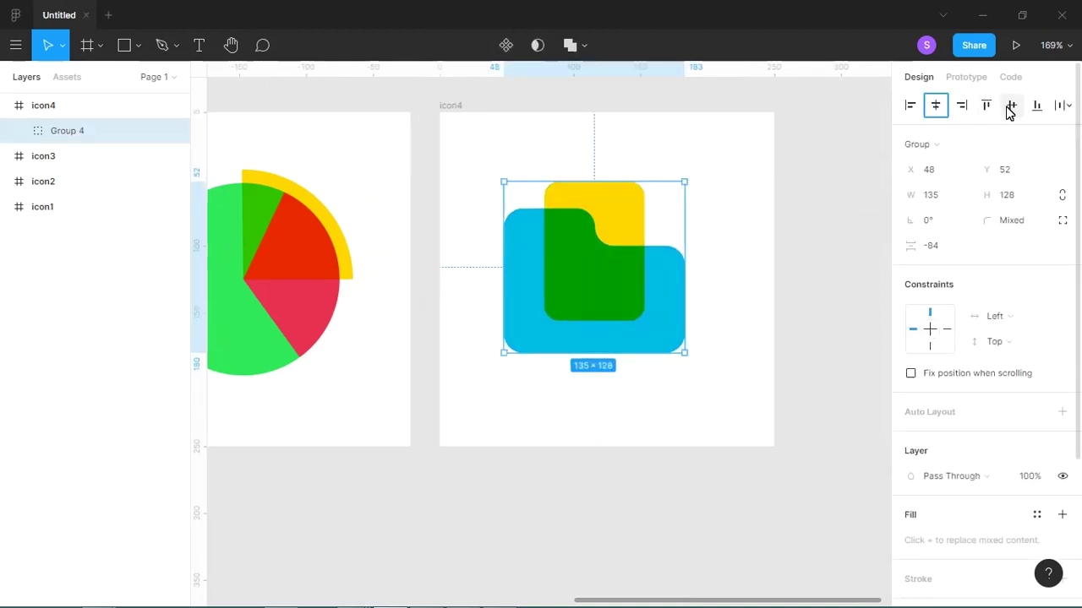
click(1011, 104)
click(758, 227)
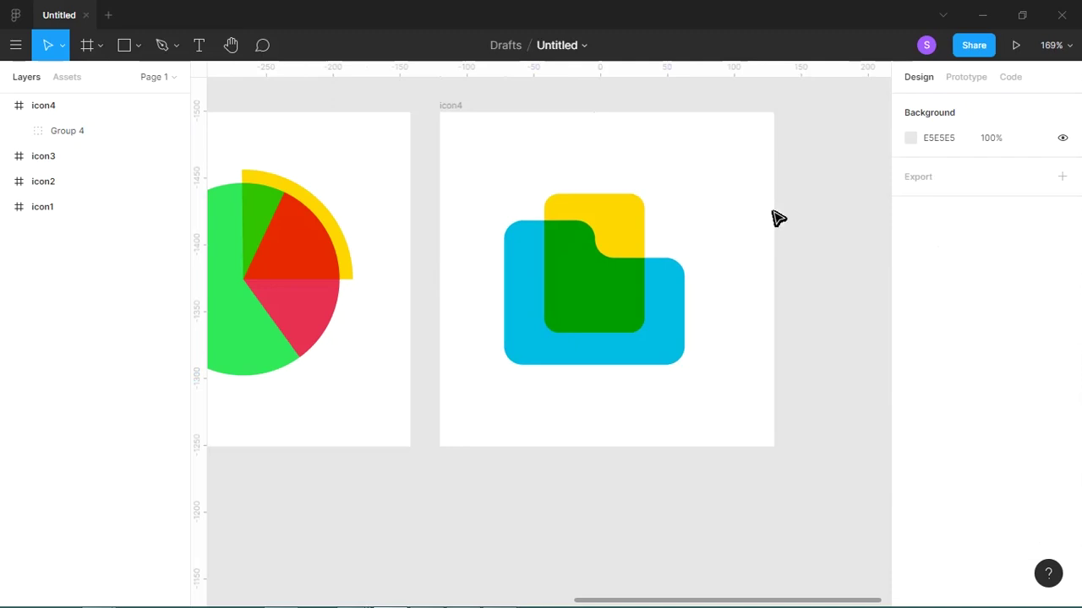
drag(719, 333, 632, 425)
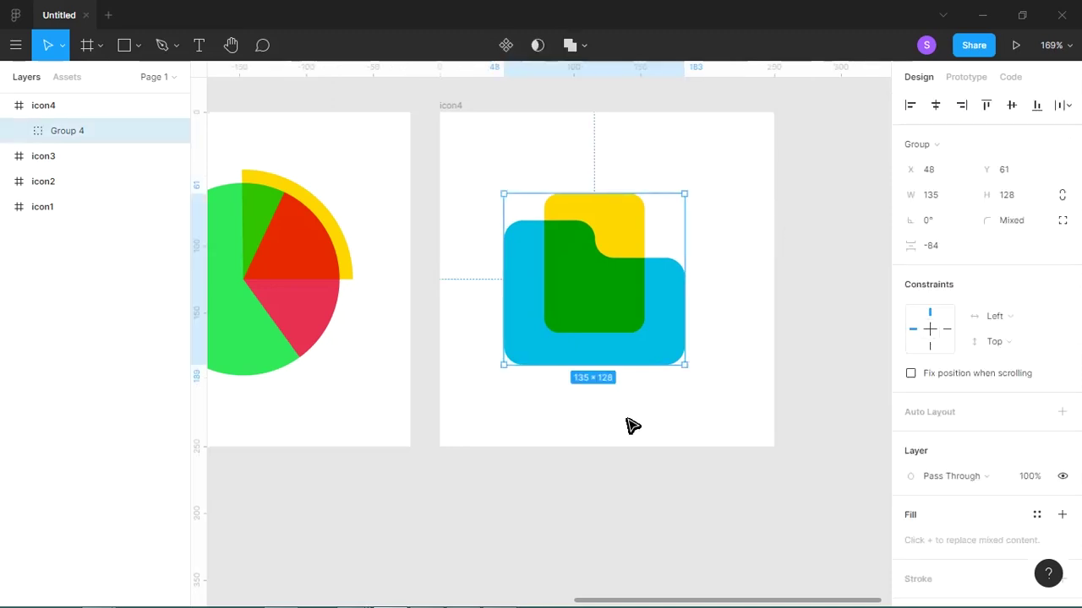
click(936, 105)
click(776, 233)
drag(754, 222, 671, 346)
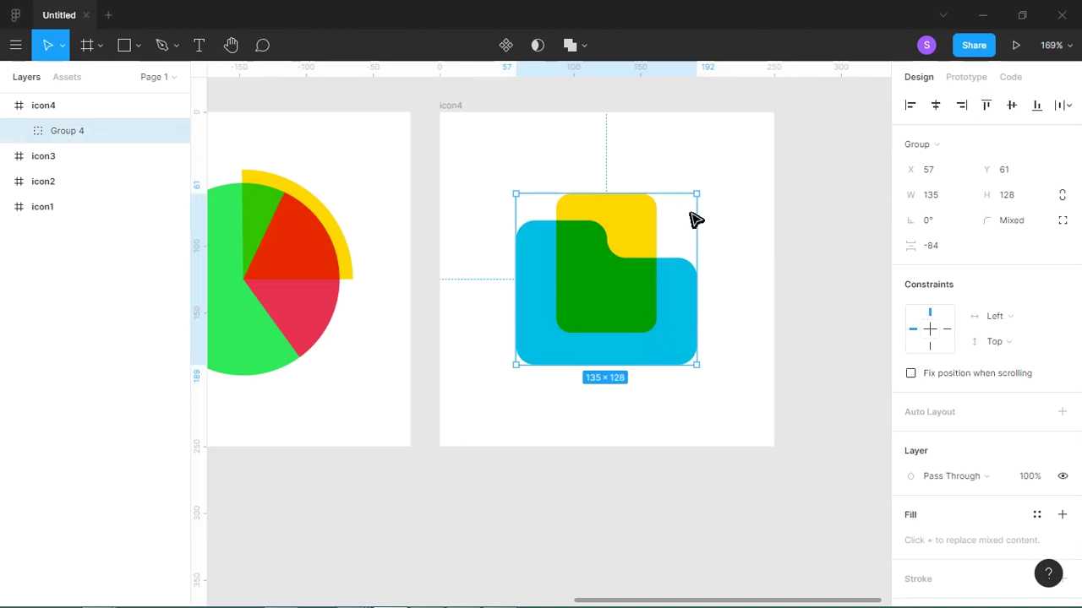
Step: Duplicate the icon4 frame just to its right
key(ctrl+minus)
key(ctrl+minus)
click(680, 238)
click(541, 270)
drag(541, 271, 647, 272)
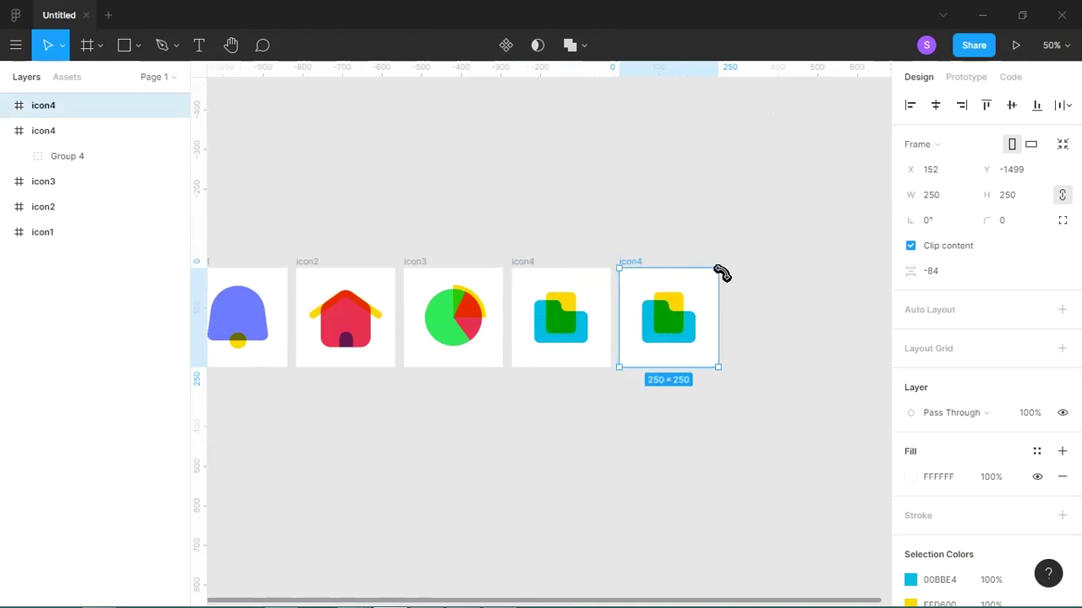
Step: Rename the copied frame icon5 and delete its folder group
key(ctrl+r)
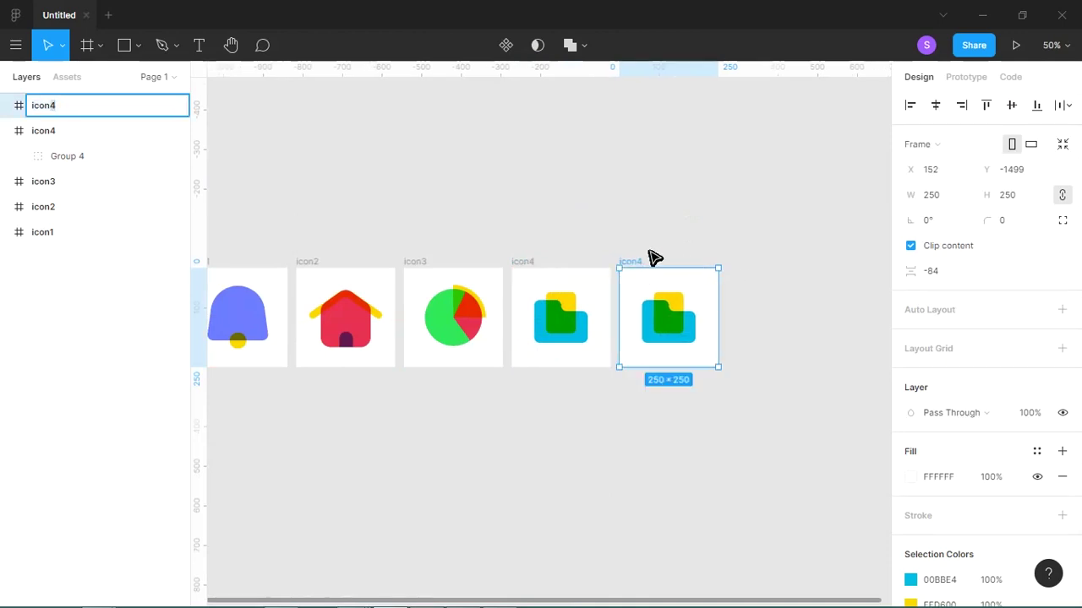
text(5)
key(Return)
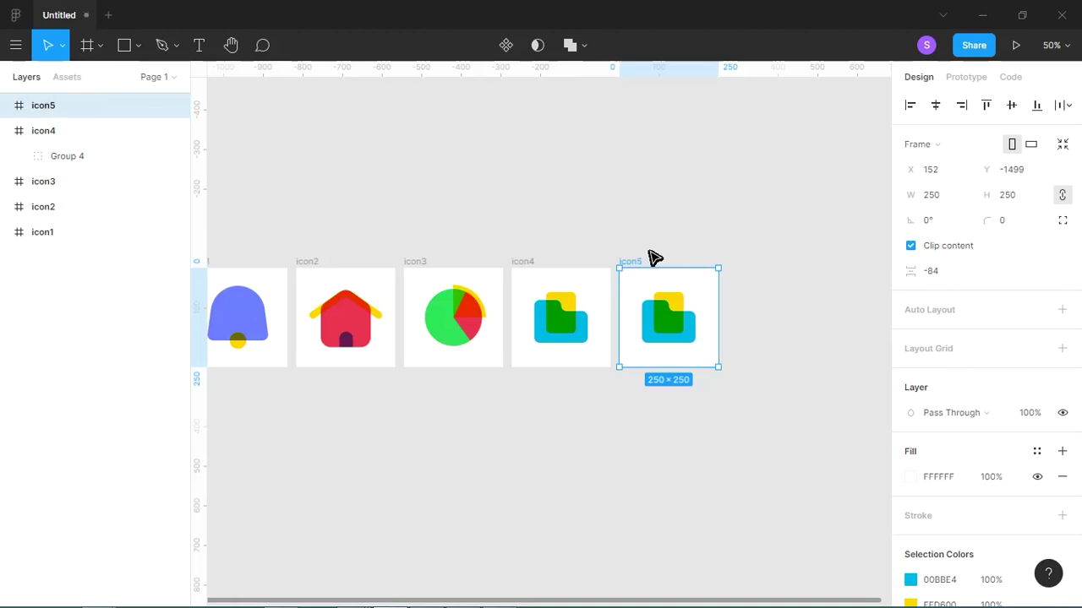
drag(592, 268, 722, 372)
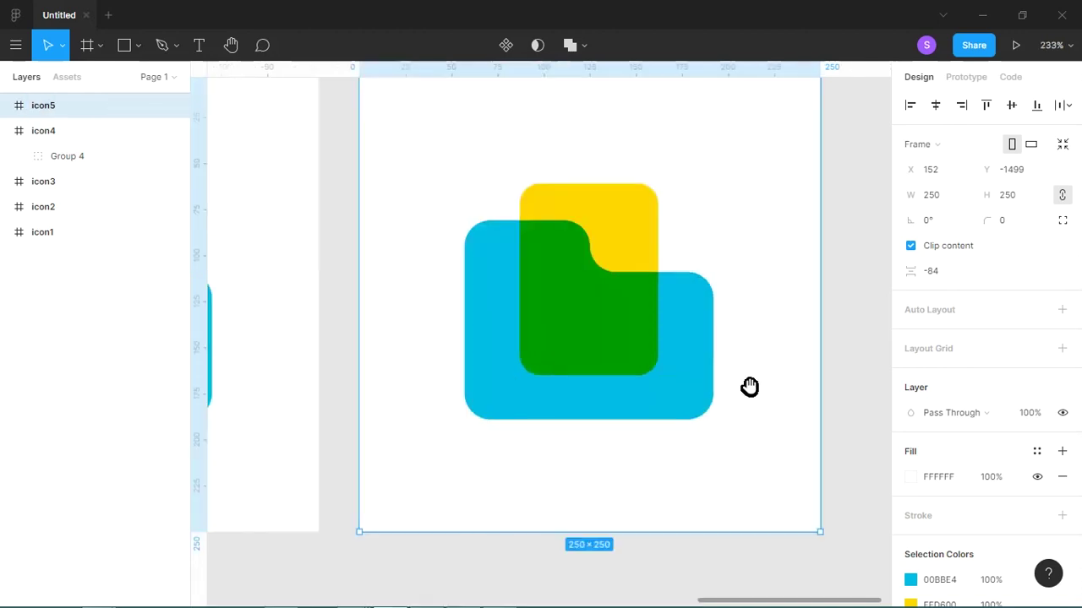
click(510, 290)
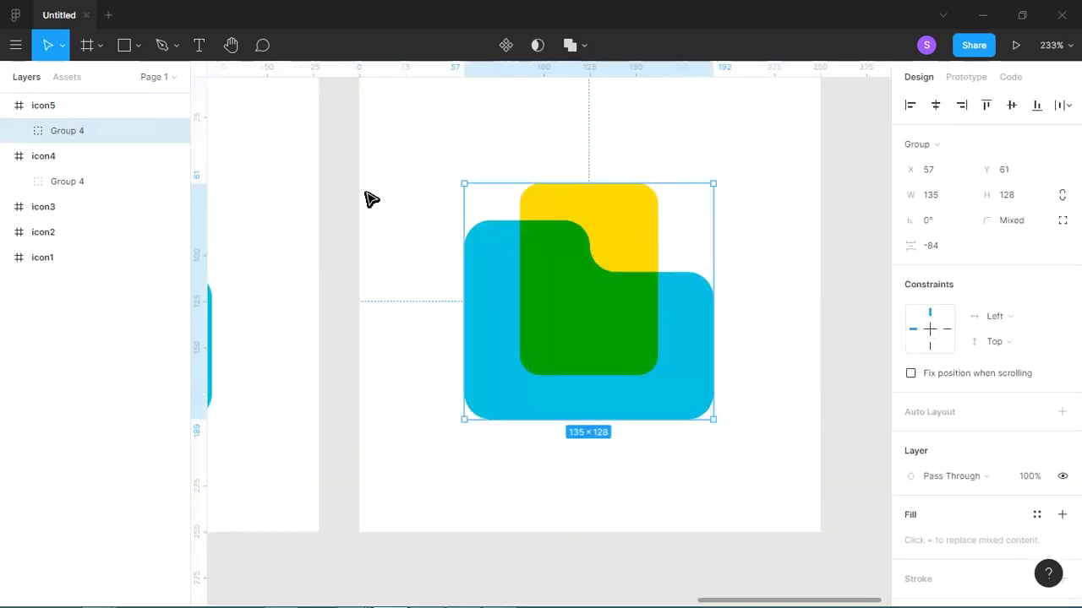
key(Delete)
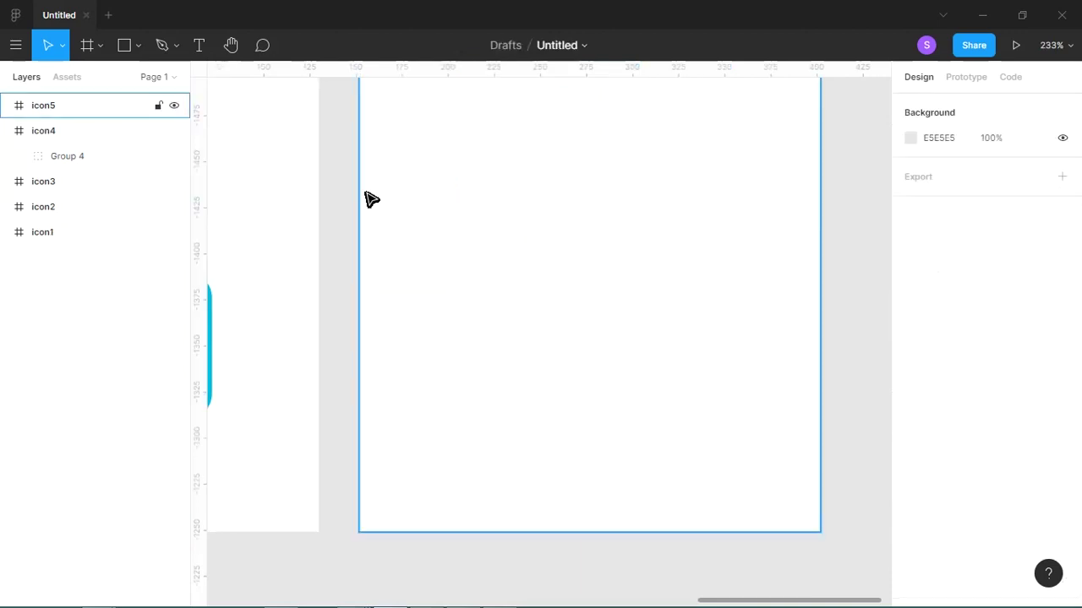
click(356, 194)
Step: Add a yellow 168 × 118 rectangle with radius 18, centred horizontally in icon5
click(137, 45)
click(124, 80)
drag(409, 182, 718, 399)
mouse_move(712, 205)
mouse_down()
mouse_move(695, 217)
mouse_move(717, 218)
mouse_up()
click(930, 108)
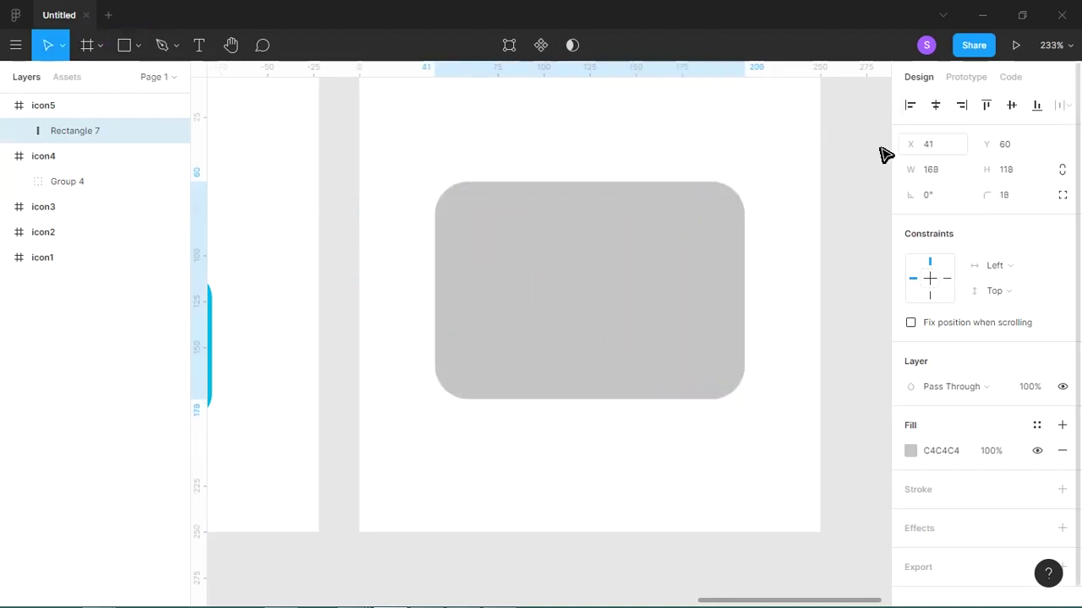
click(910, 451)
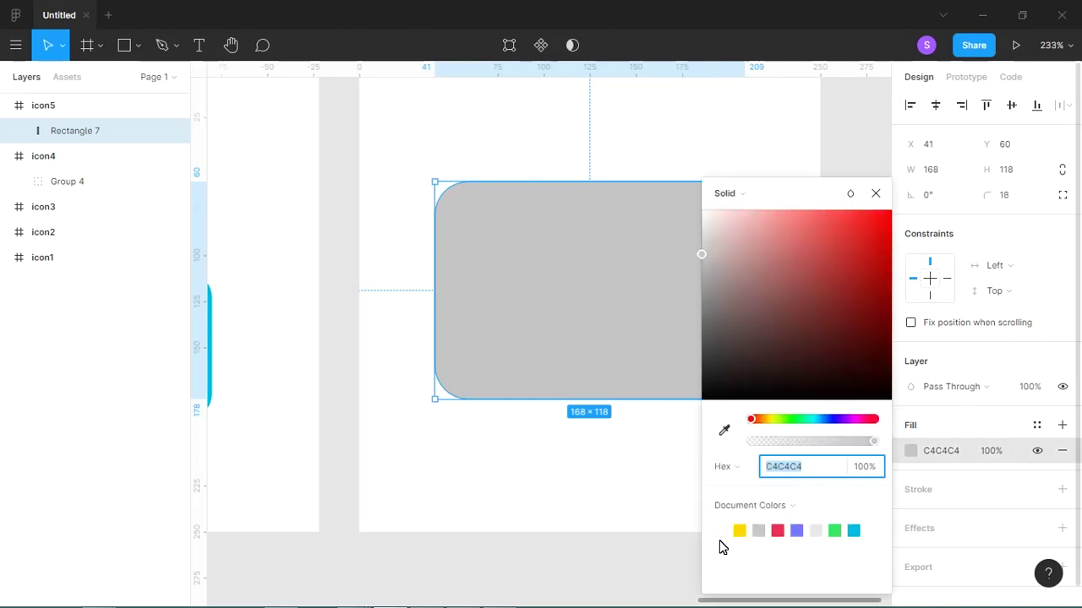
click(740, 531)
click(537, 480)
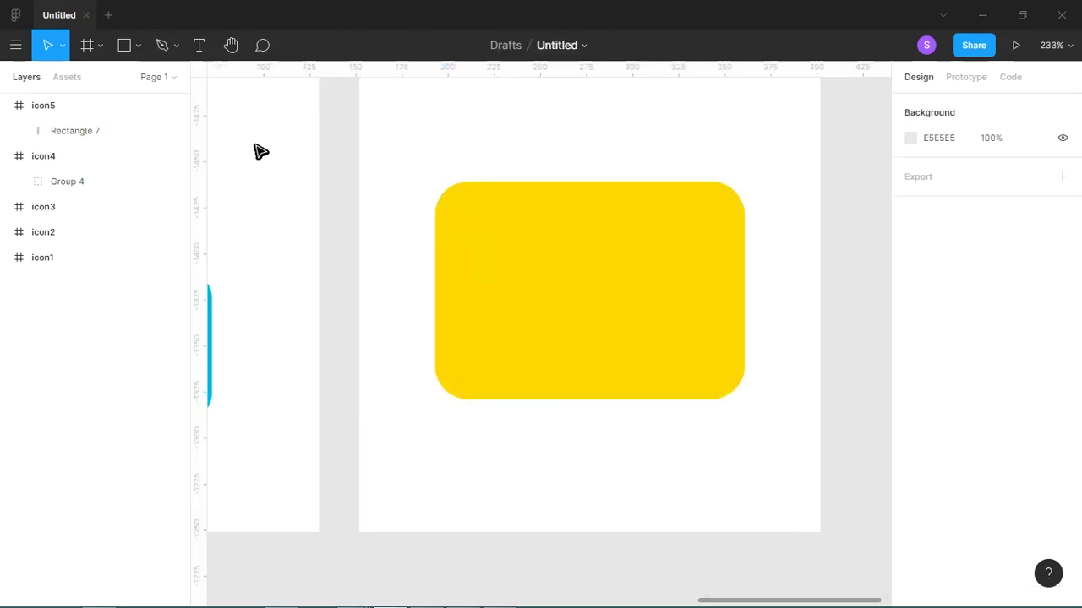
click(138, 45)
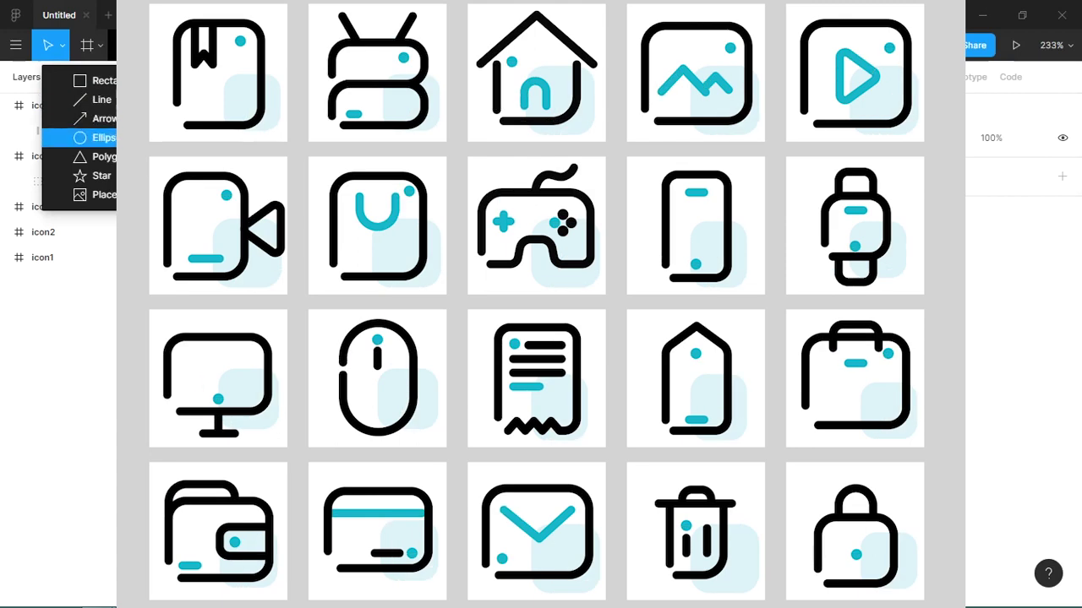
Step: Draw a grey 182 × 90 triangle overlapping the yellow rectangle's lower left
click(104, 156)
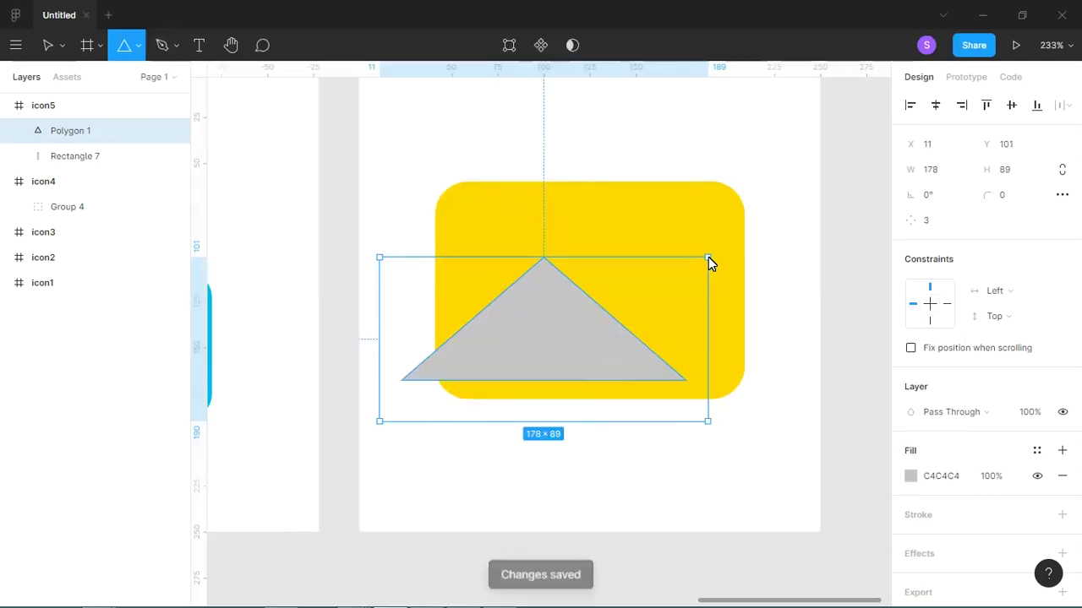
drag(709, 261, 717, 261)
mouse_move(519, 343)
mouse_down()
mouse_move(471, 389)
mouse_move(467, 376)
mouse_move(502, 377)
mouse_up()
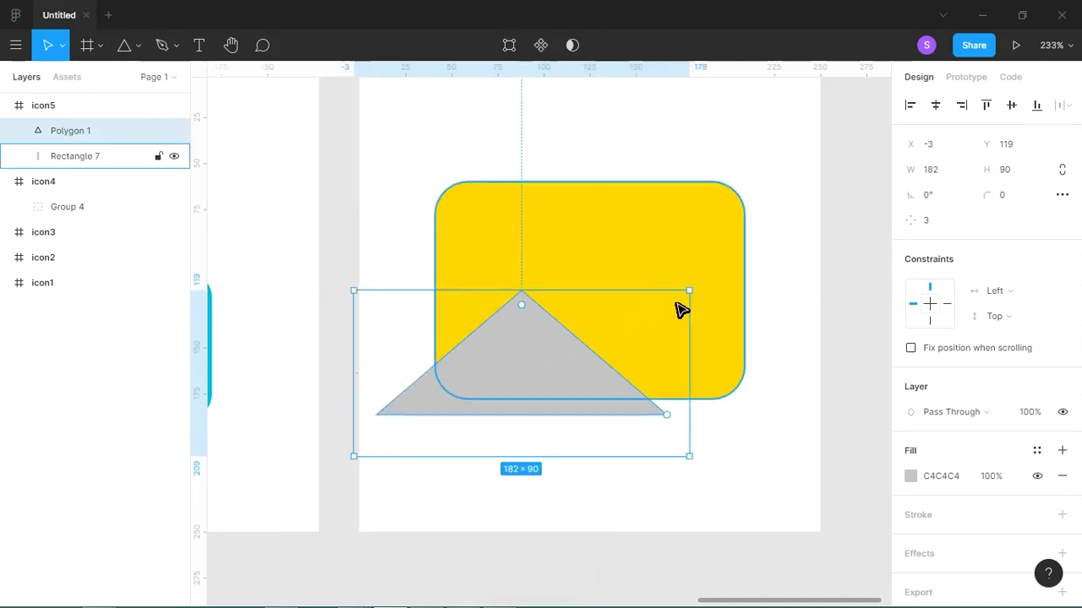
Step: Duplicate the triangle as a smaller copy and union both into a mountain with corner radius 9
drag(704, 299, 721, 291)
drag(606, 367, 753, 369)
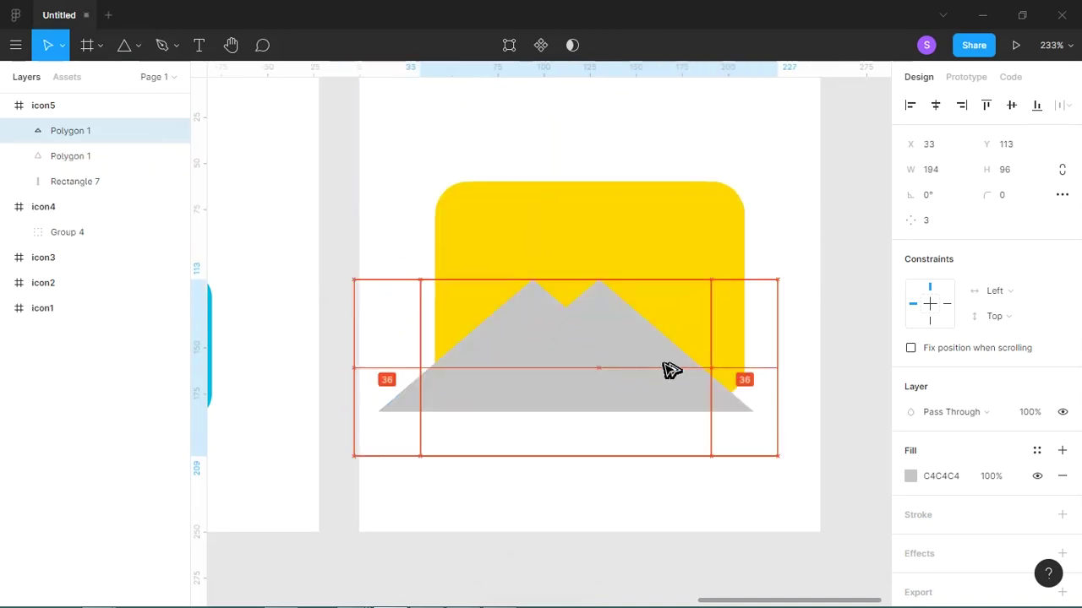
drag(871, 291, 741, 340)
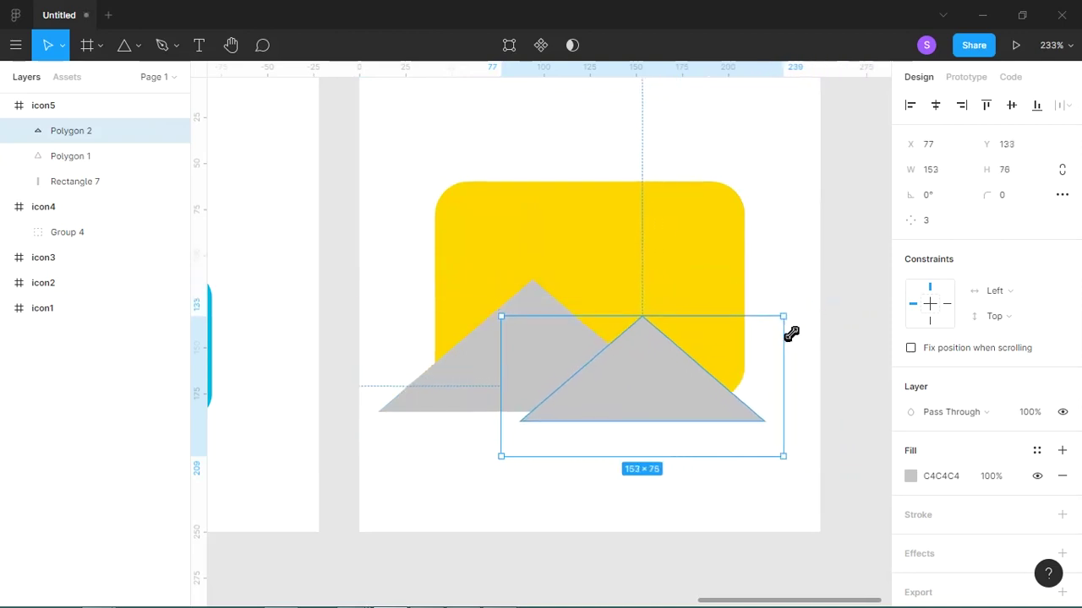
drag(632, 398, 673, 381)
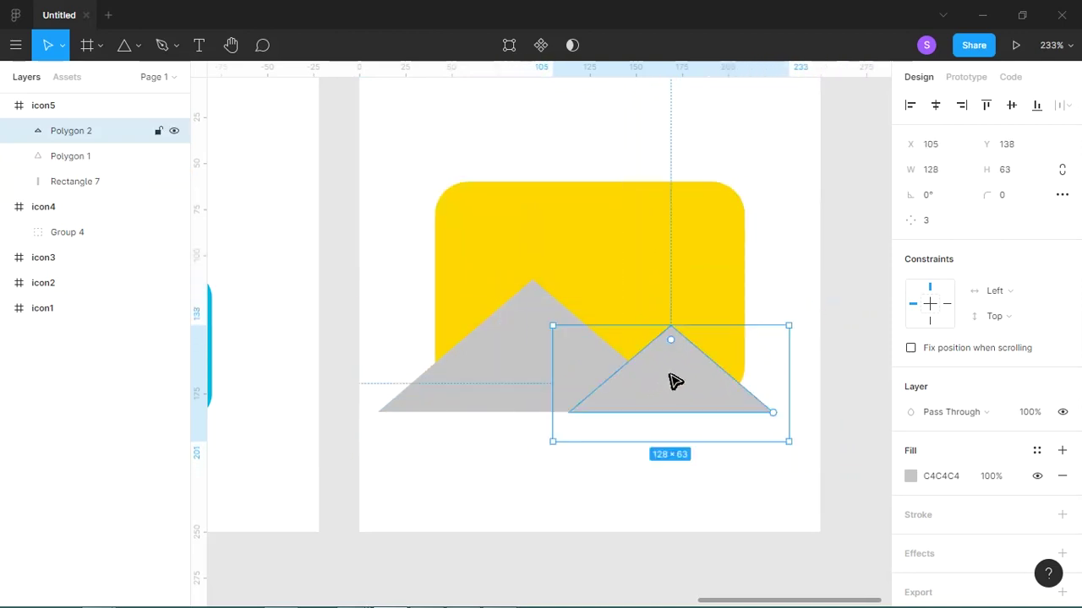
shift+click(551, 372)
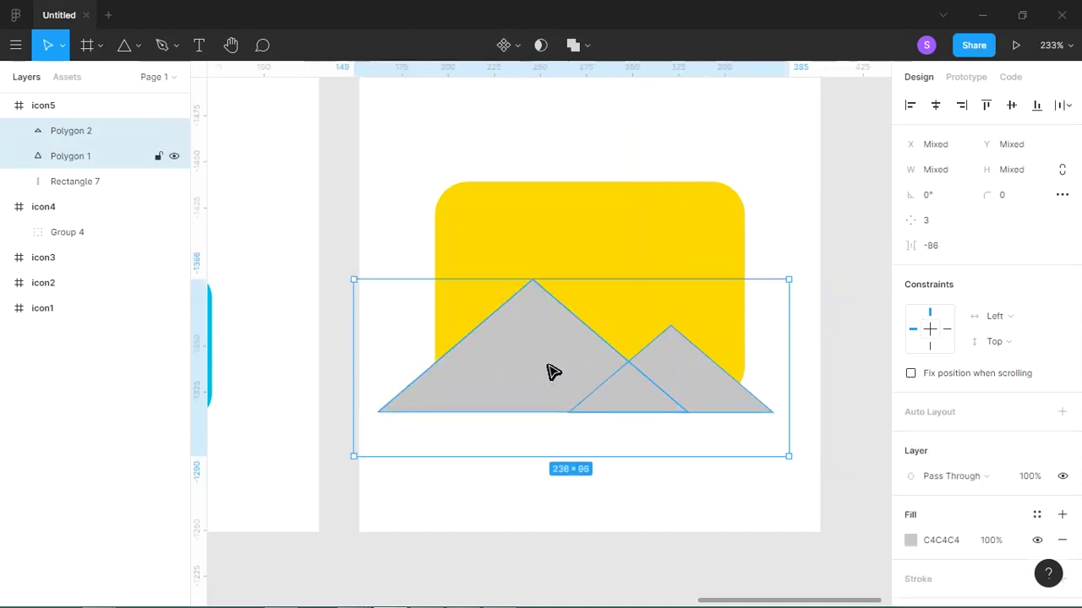
click(574, 45)
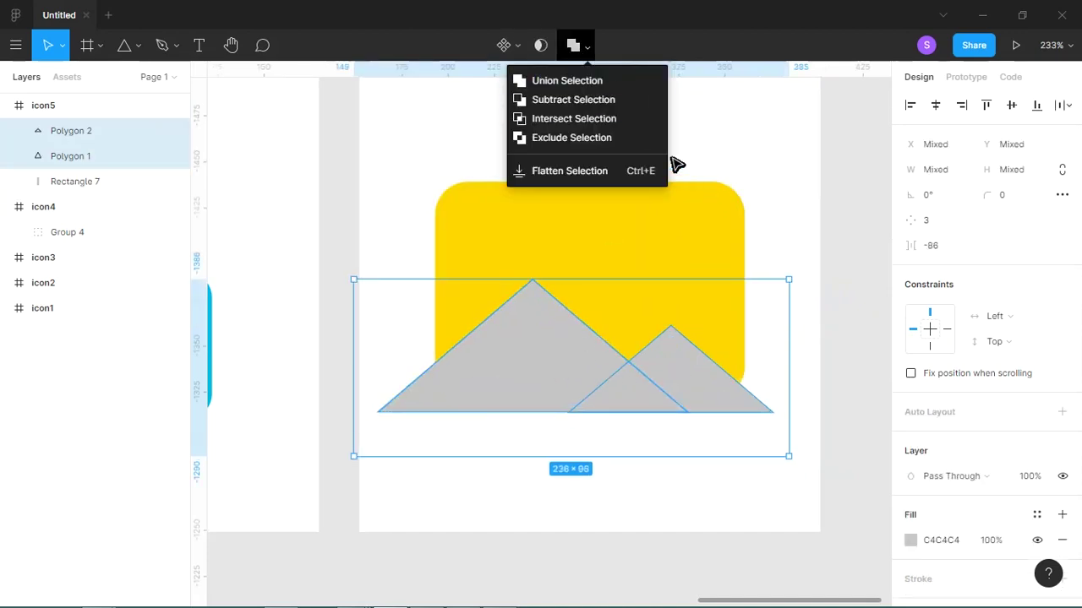
click(592, 80)
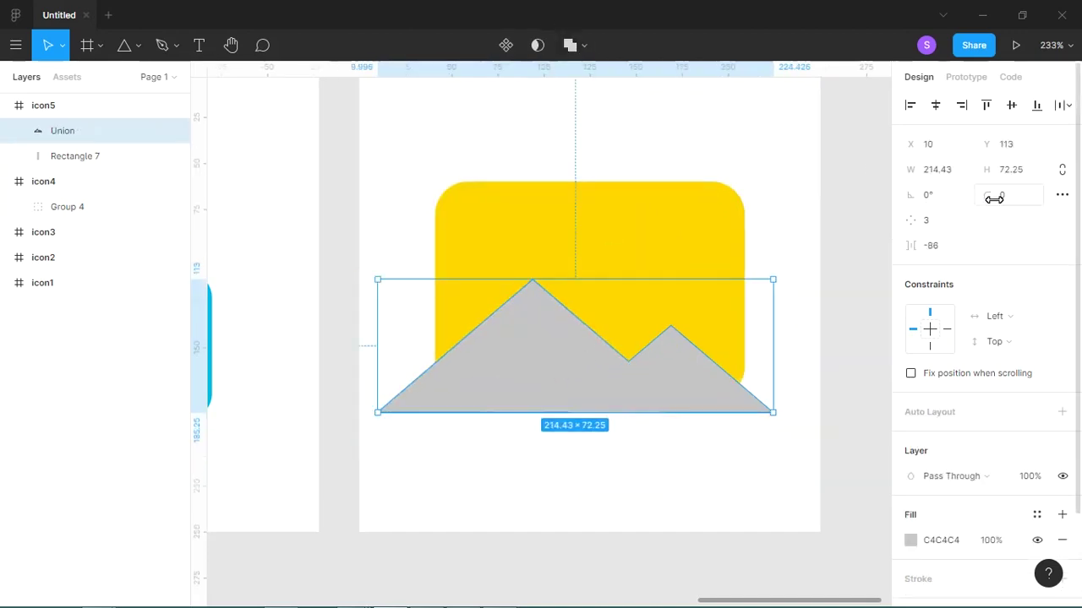
drag(994, 198, 1036, 196)
drag(51, 199, 882, 245)
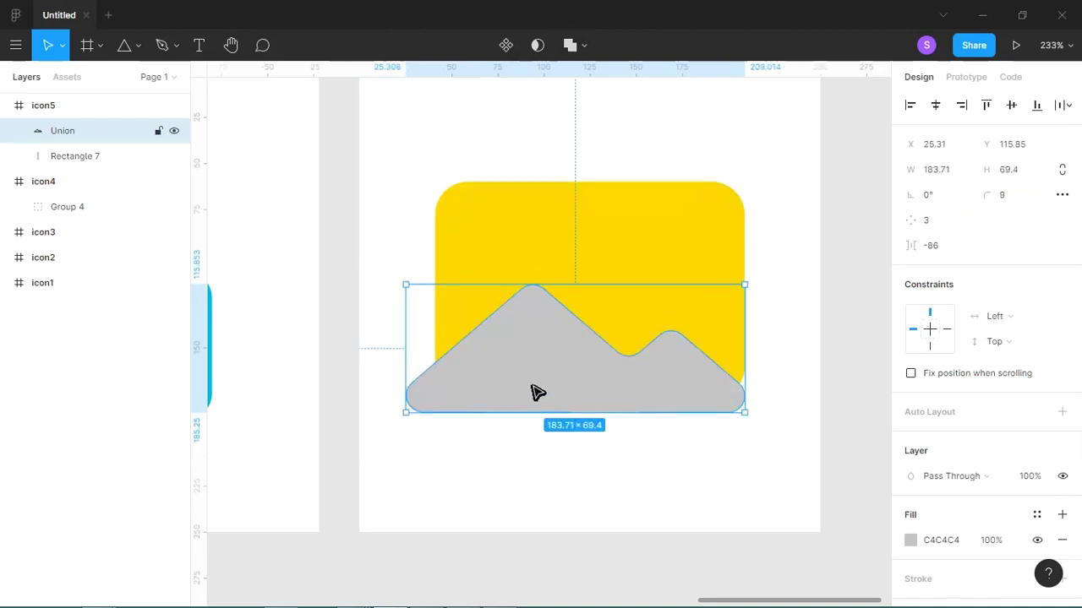
Step: Scale and position the mountain with the yellow rectangle, ending at 169.13 × 64.49
drag(534, 393, 494, 382)
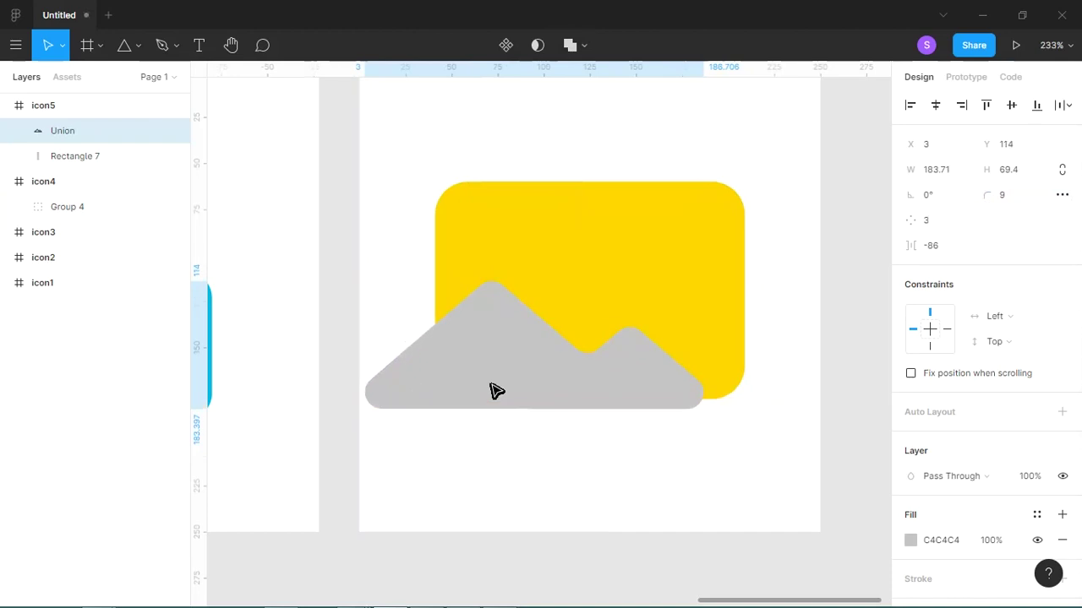
shift+click(706, 227)
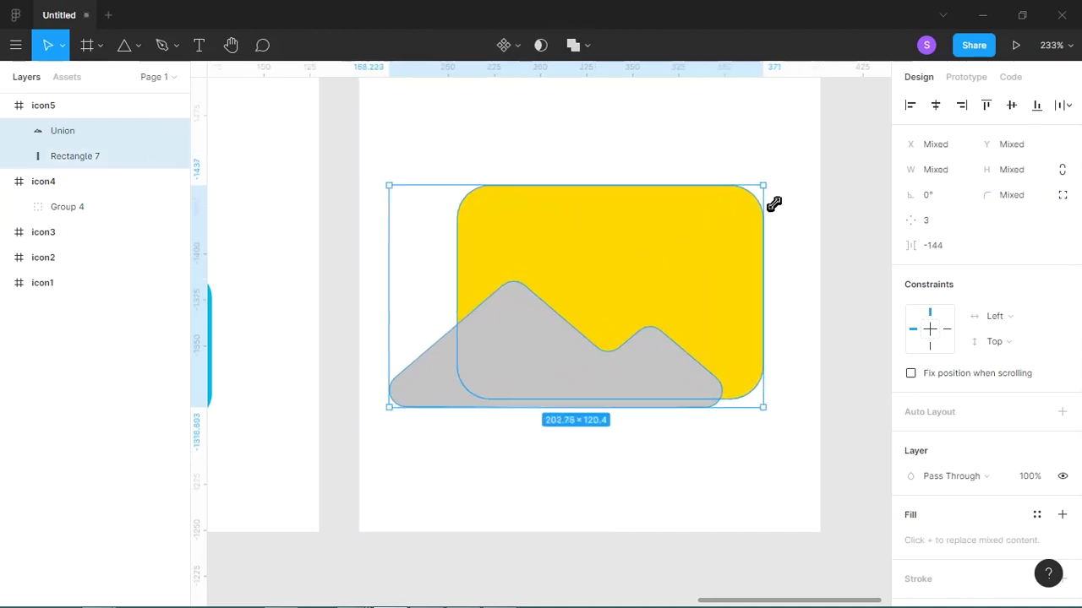
drag(782, 194, 760, 222)
drag(679, 257, 680, 259)
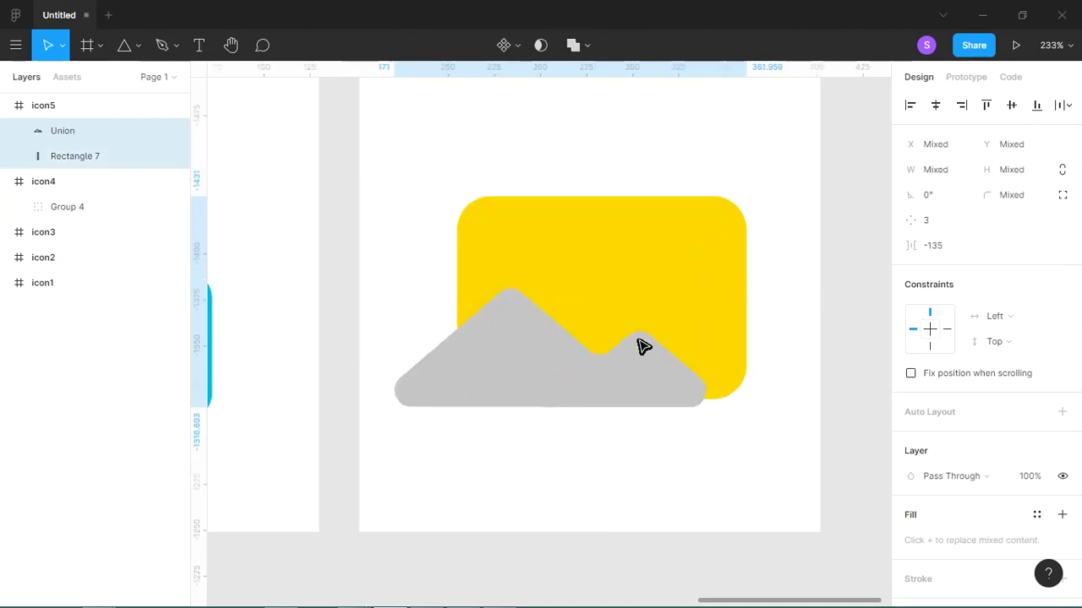
click(591, 425)
click(667, 390)
click(832, 483)
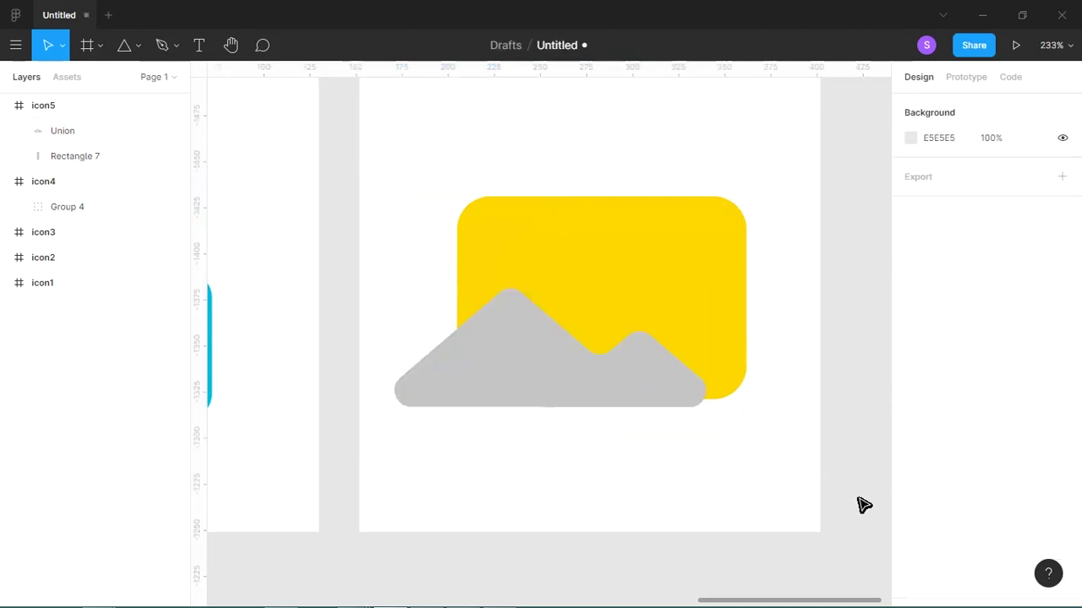
drag(655, 406, 649, 405)
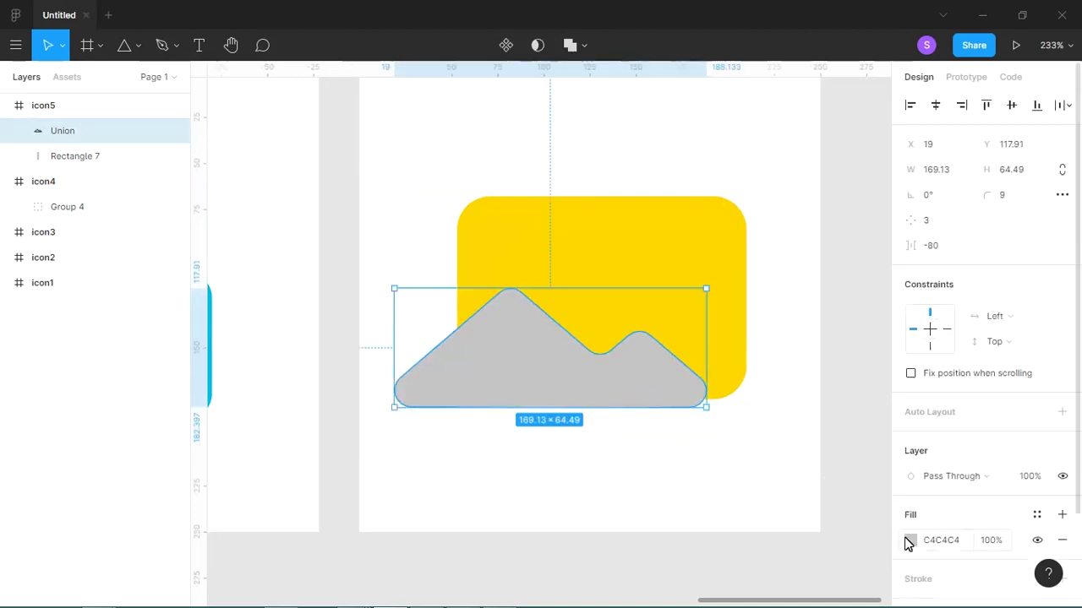
Step: Fill the mountain shape with the green document colour 30E959
click(911, 540)
click(834, 531)
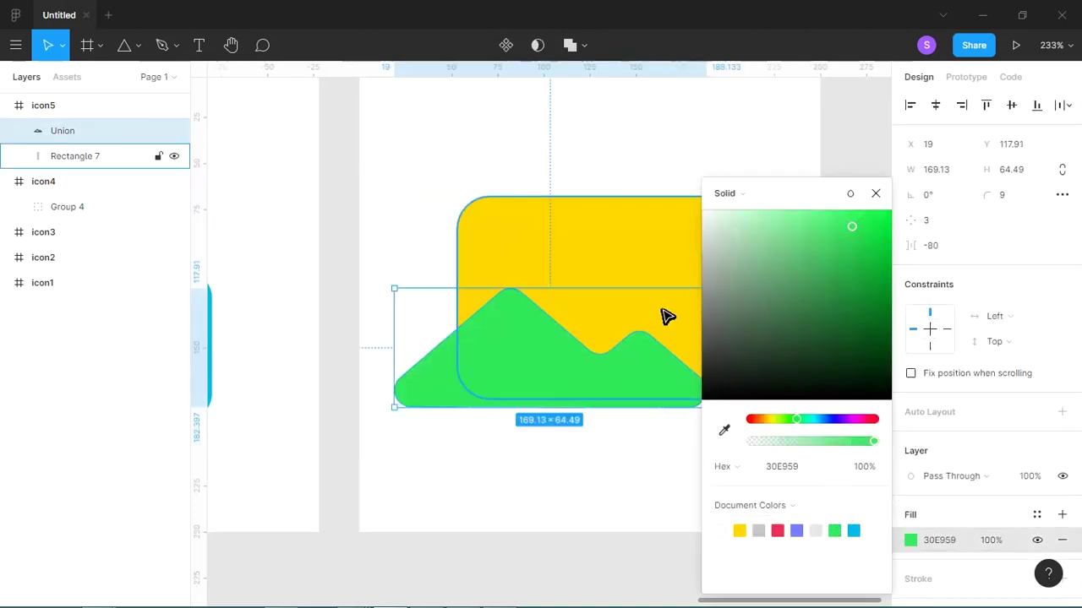
drag(425, 211, 602, 205)
scroll(592, 210, left, 2)
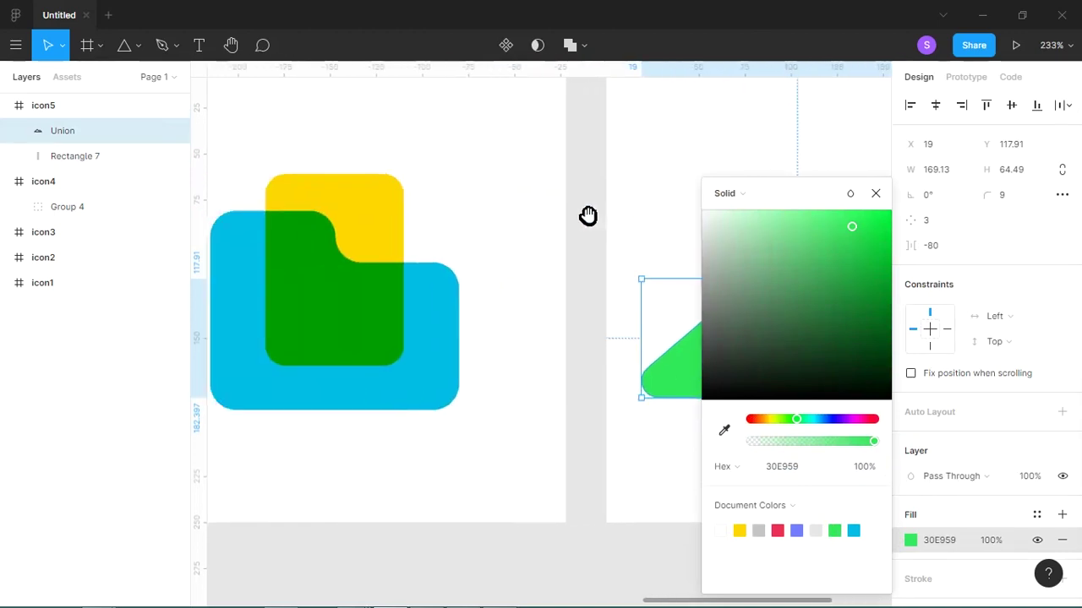
scroll(567, 218, left, 5)
scroll(533, 246, left, 5)
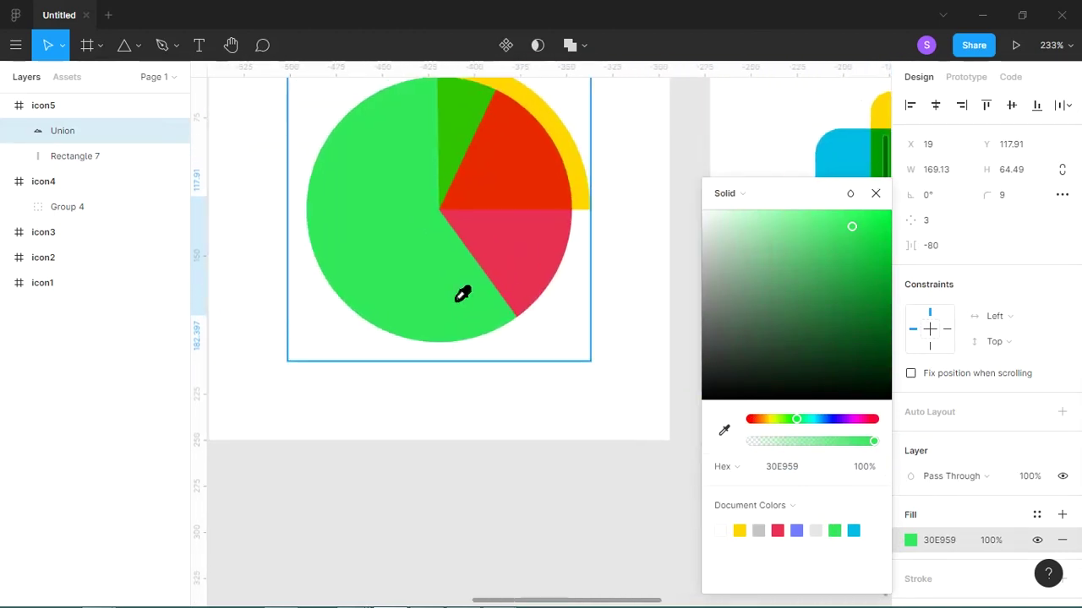
scroll(400, 307, right, 5)
scroll(533, 339, right, 2)
scroll(533, 339, right, 4)
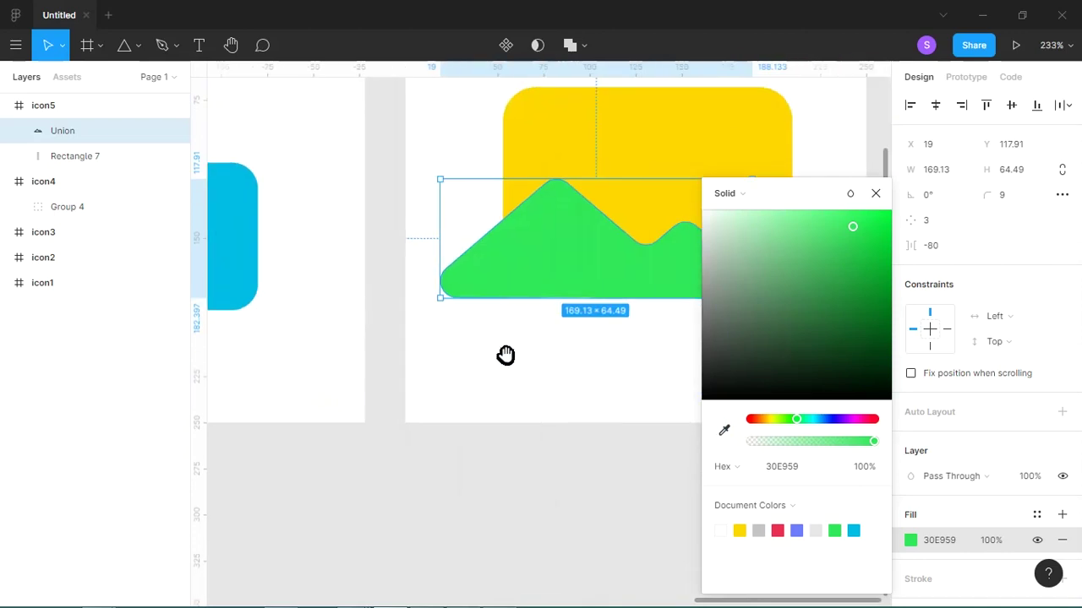
scroll(505, 357, right, 2)
Step: Set the green mountains' blend mode to Multiply and deselect them
click(966, 469)
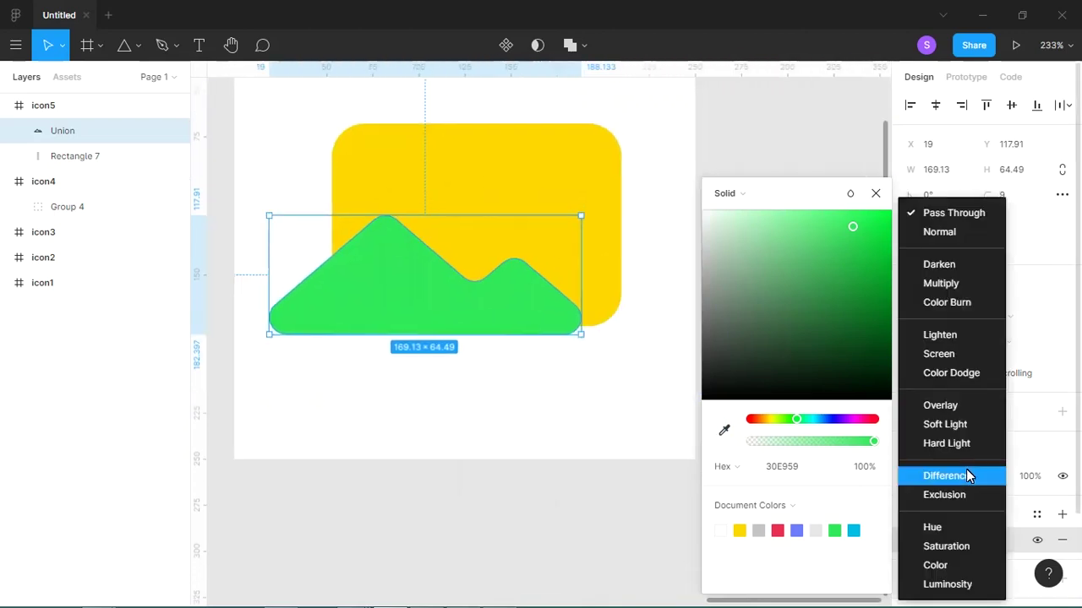
click(945, 286)
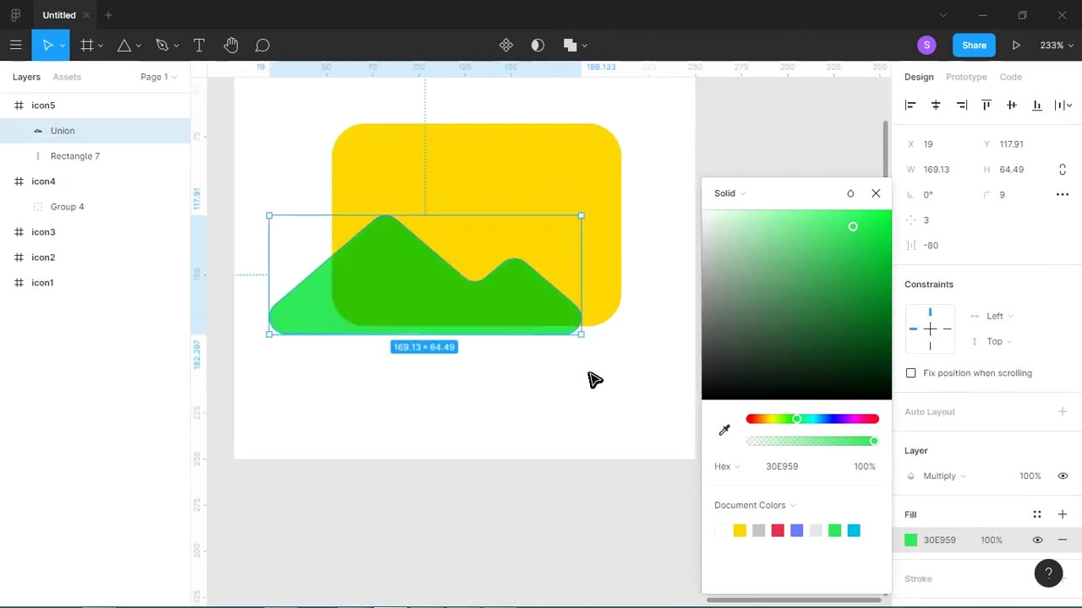
click(589, 378)
key(o)
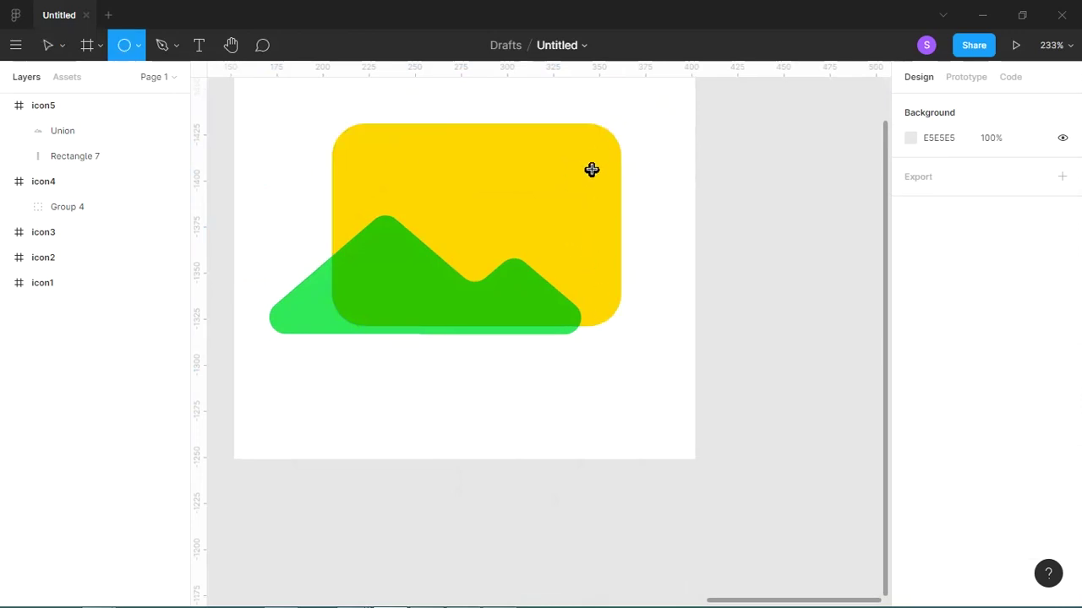
Step: Draw a 26 × 26 orange E97330 Multiply circle and drag it onto the mountains
drag(568, 109, 614, 147)
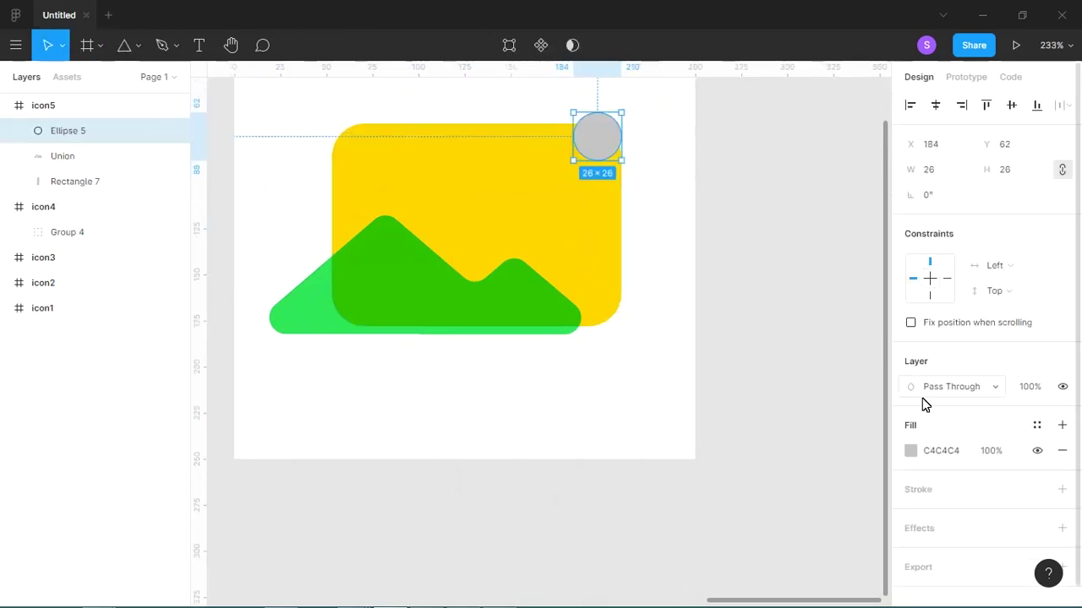
click(911, 450)
click(777, 531)
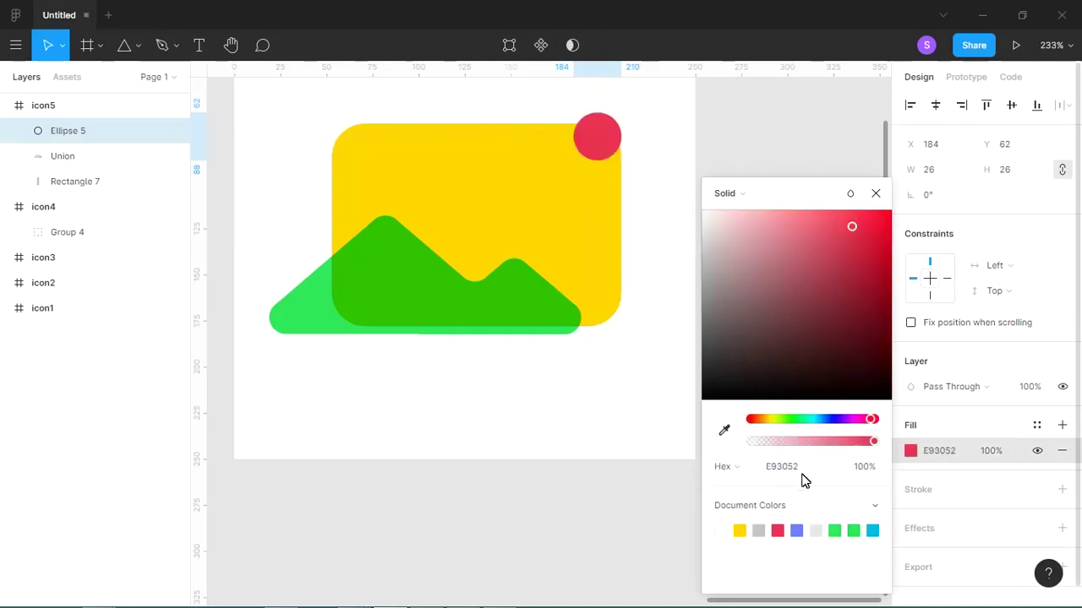
drag(768, 420, 757, 420)
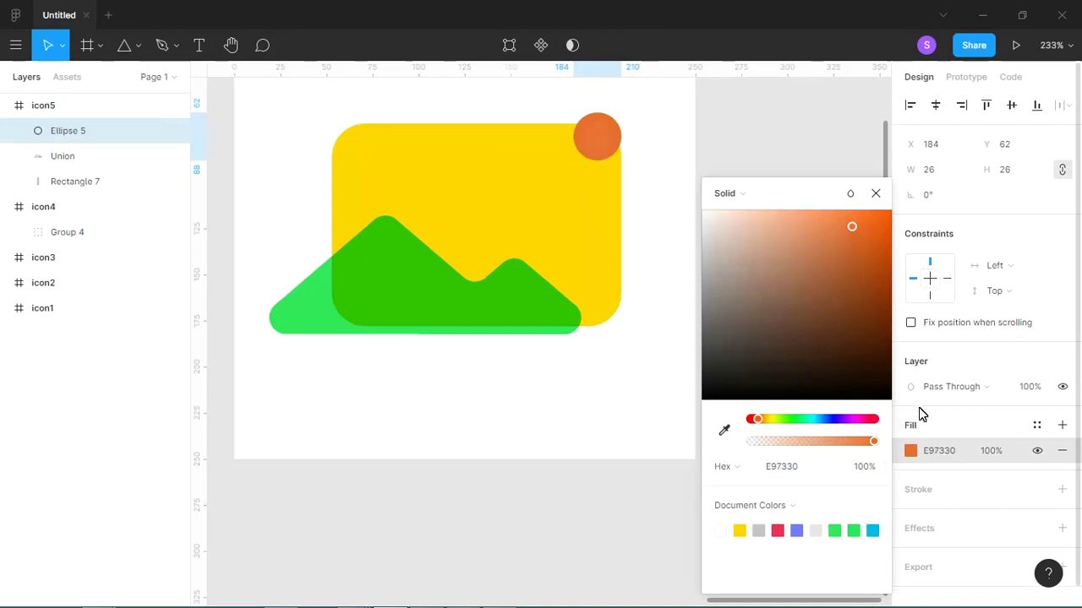
click(944, 386)
click(941, 283)
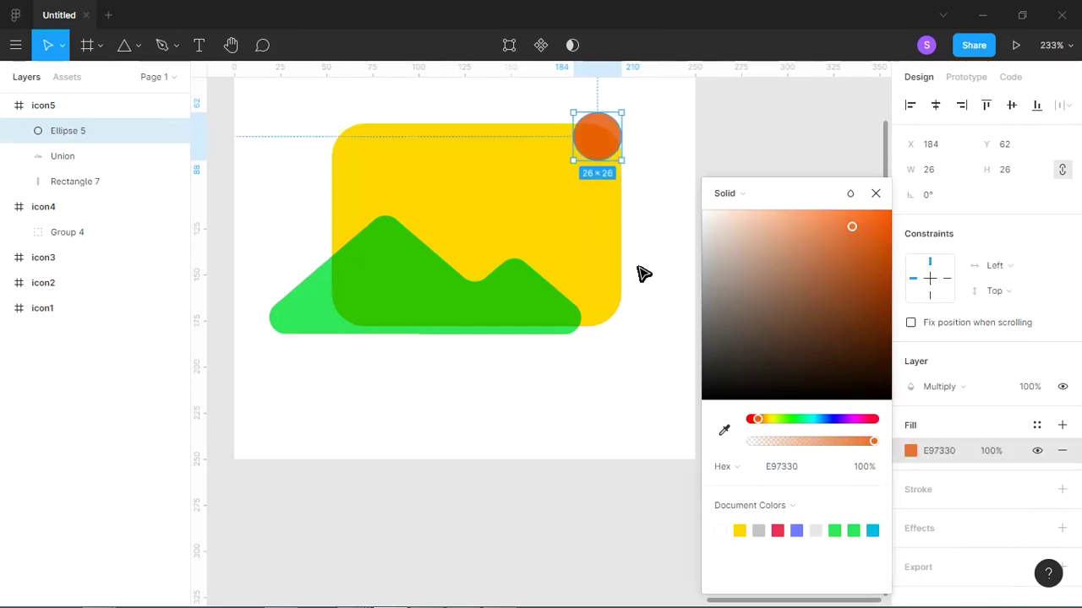
click(661, 273)
mouse_move(611, 152)
mouse_down()
mouse_move(562, 196)
mouse_move(502, 283)
mouse_up()
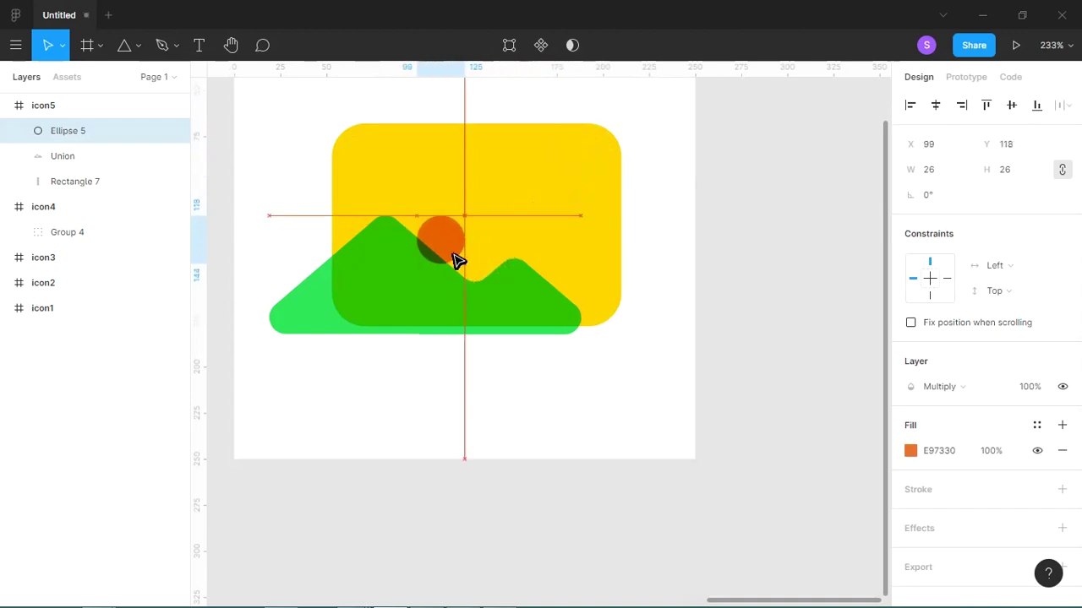
Step: Shift the mountains right and enlarge them to 175.76 × 72.24, undoing stray moves
drag(503, 284, 474, 271)
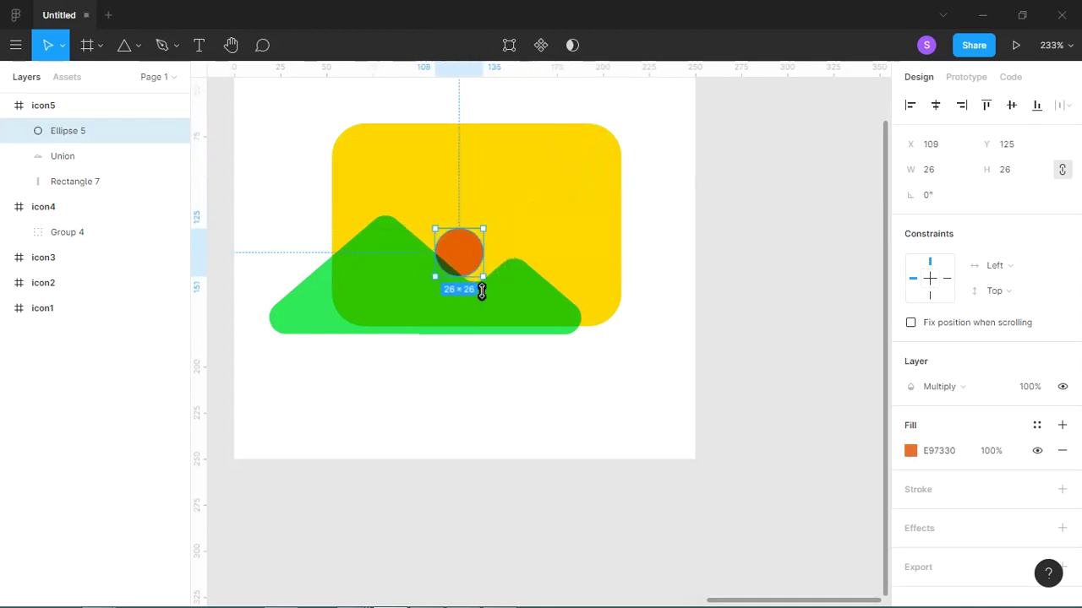
click(523, 300)
drag(524, 297, 524, 301)
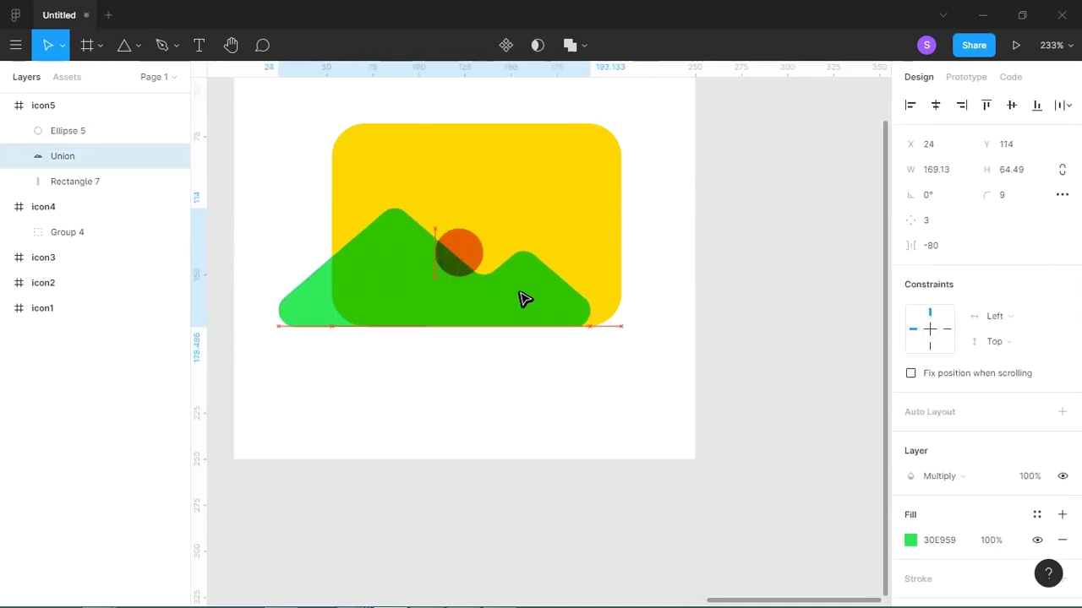
mouse_move(478, 256)
mouse_down()
mouse_move(497, 261)
mouse_move(485, 258)
mouse_up()
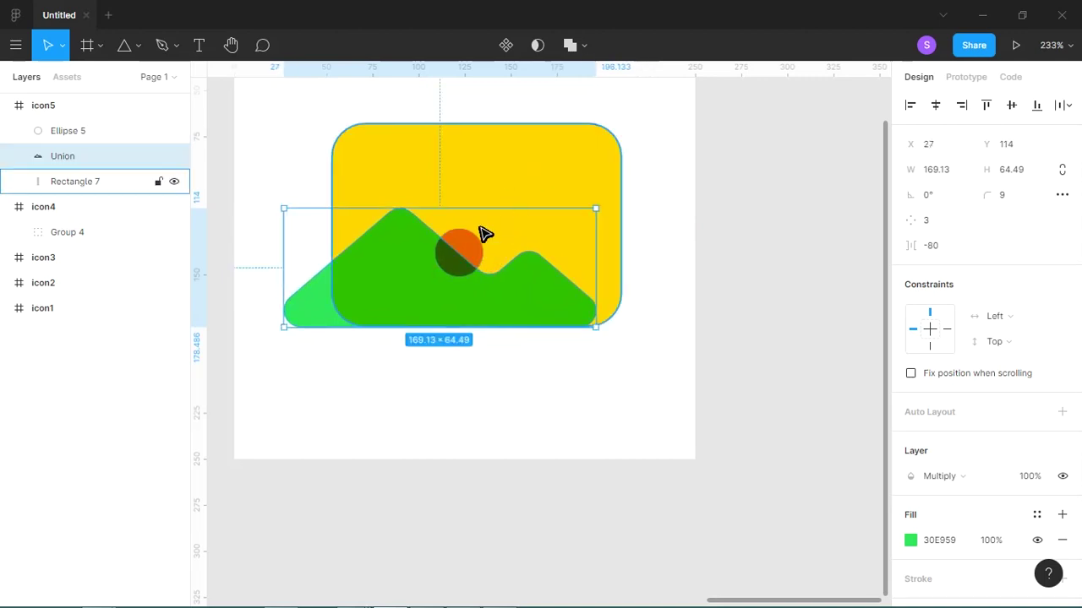
shift+click(477, 250)
mouse_move(596, 208)
mouse_down()
mouse_move(628, 205)
mouse_move(586, 219)
mouse_move(562, 187)
mouse_up()
key(ctrl+z)
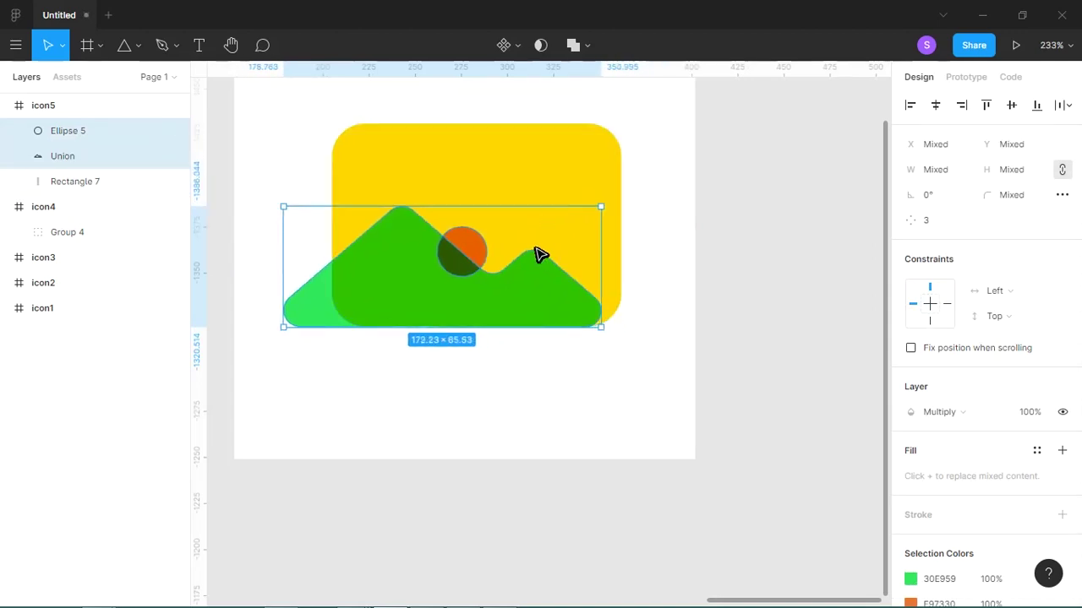
click(543, 268)
drag(548, 218, 550, 203)
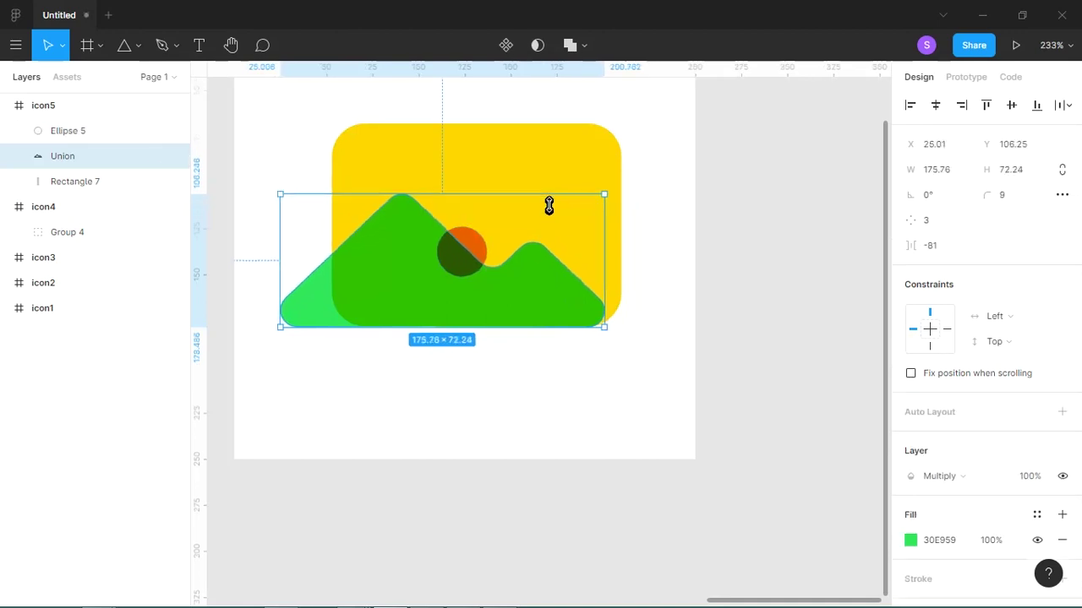
mouse_move(488, 246)
mouse_down()
mouse_move(494, 237)
mouse_move(511, 264)
mouse_up()
key(ctrl+z)
Step: Move the 27 × 27 sun circle into the yellow rectangle's top-right corner
click(488, 346)
click(490, 245)
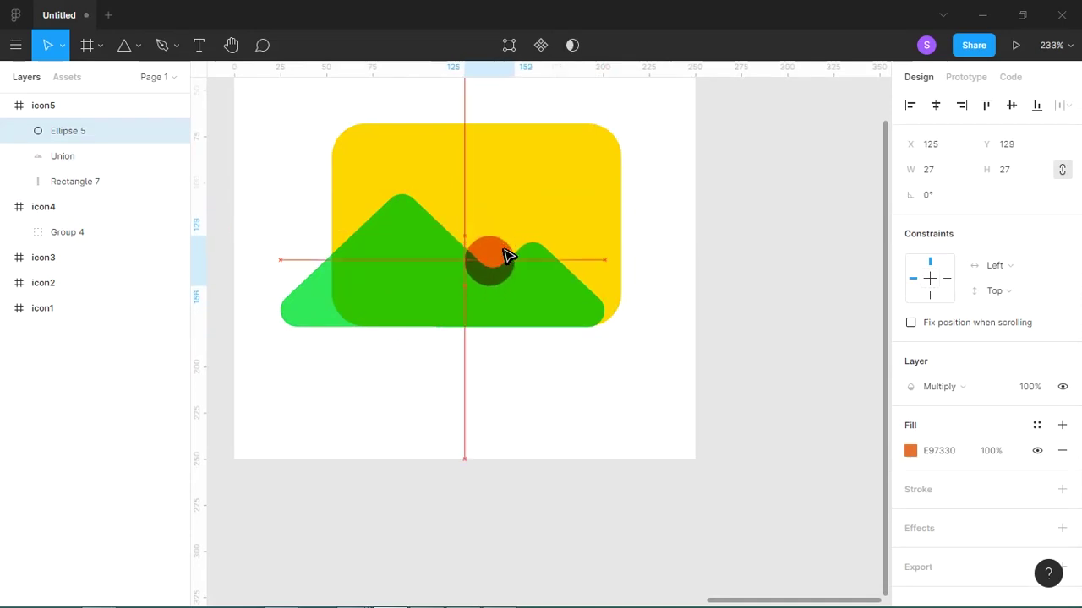
drag(511, 263, 497, 257)
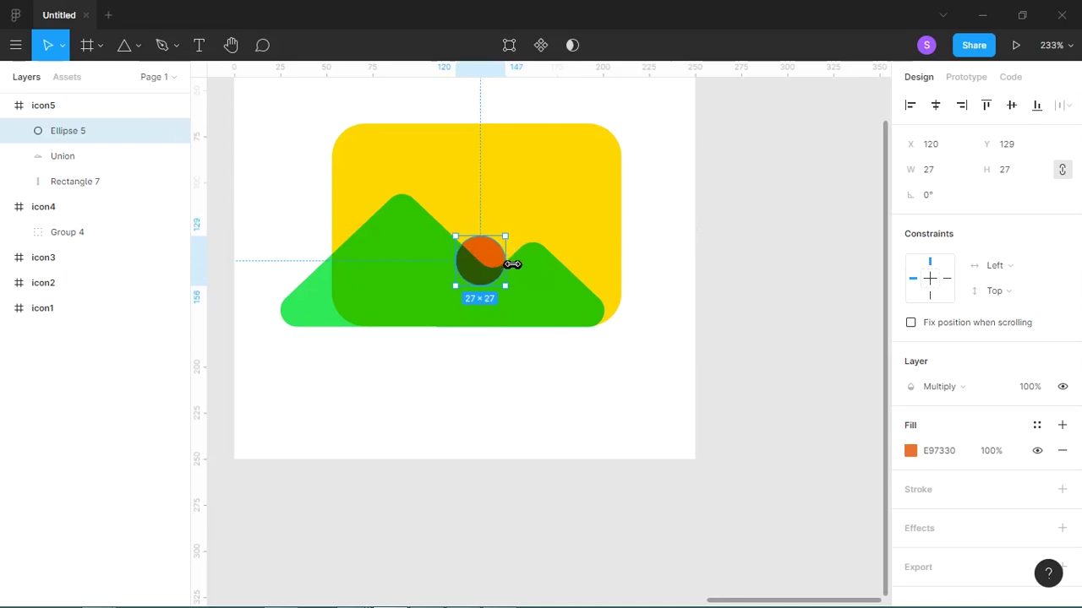
click(596, 369)
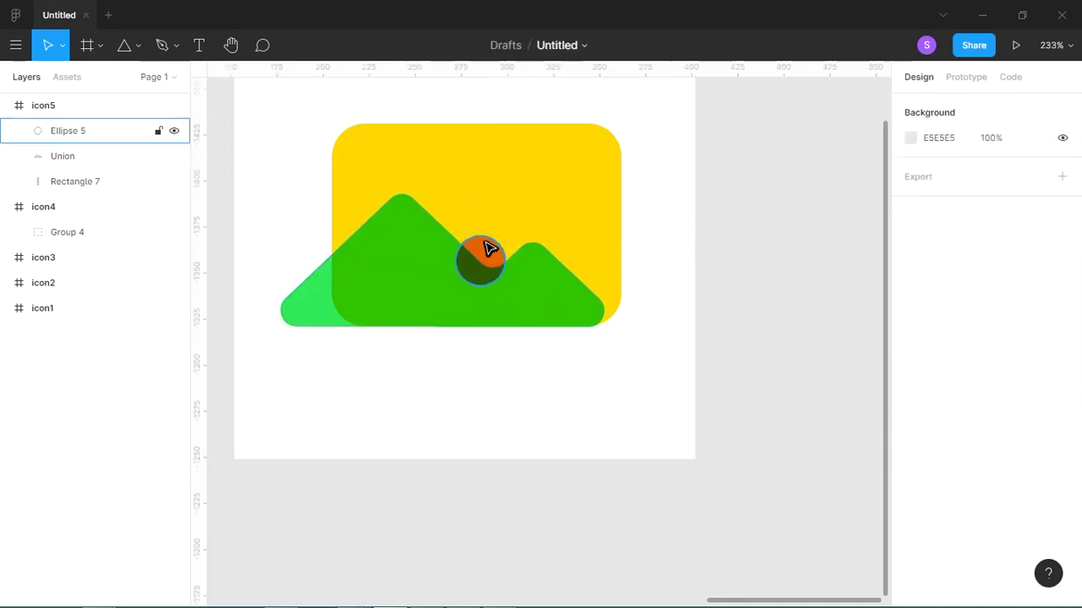
drag(490, 250, 575, 157)
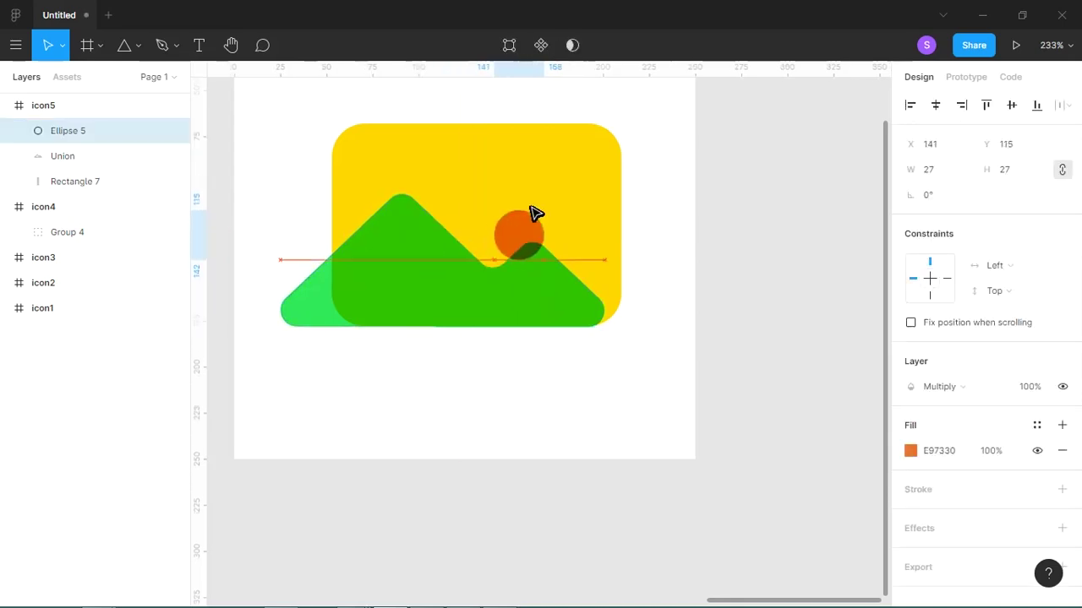
Step: Subtract the sun circle from the yellow rectangle and place the rectangle behind the mountains
shift+click(608, 167)
click(592, 46)
click(531, 104)
click(655, 126)
click(556, 161)
key(ctrl+bracketleft)
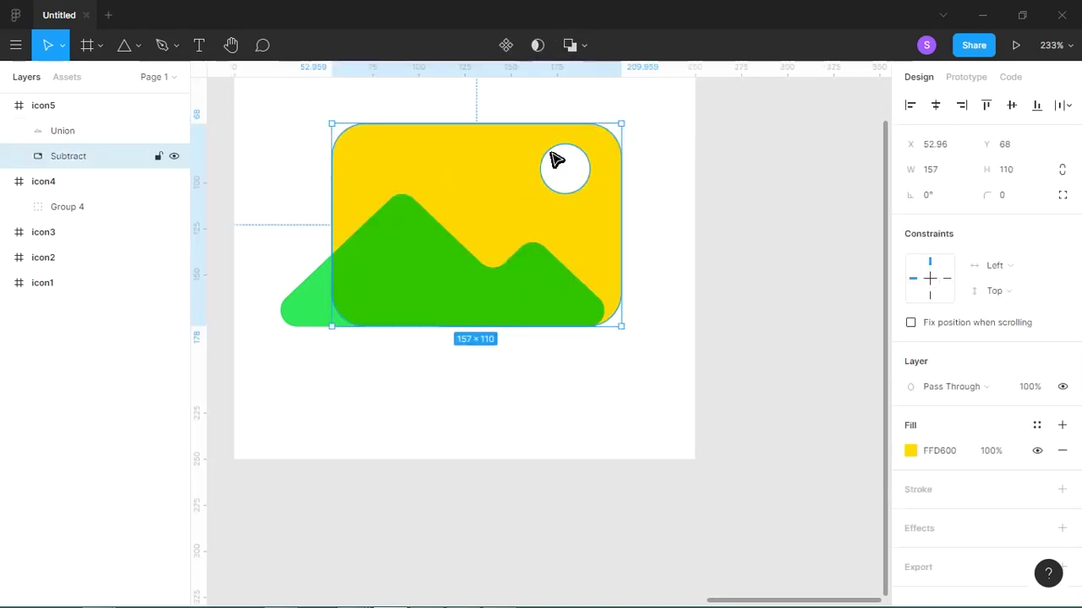
click(646, 221)
mouse_move(490, 304)
mouse_down()
mouse_move(490, 316)
mouse_move(526, 324)
mouse_up()
click(504, 370)
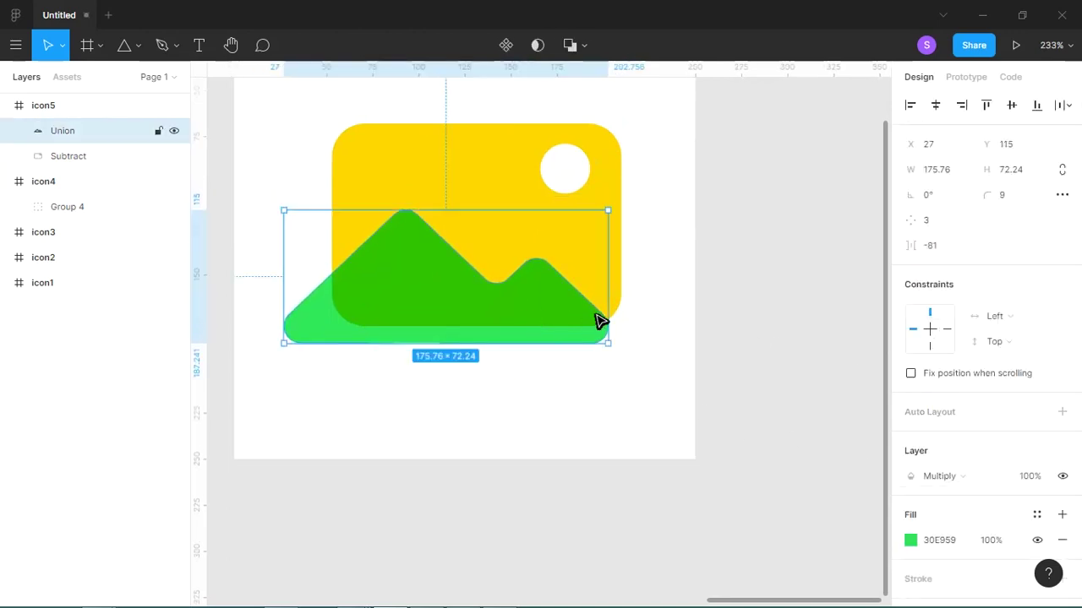
click(681, 313)
Step: Group both shapes as Group 5, centred in icon5 and scaled to 176.37 × 115.24
key(minus)
key(minus)
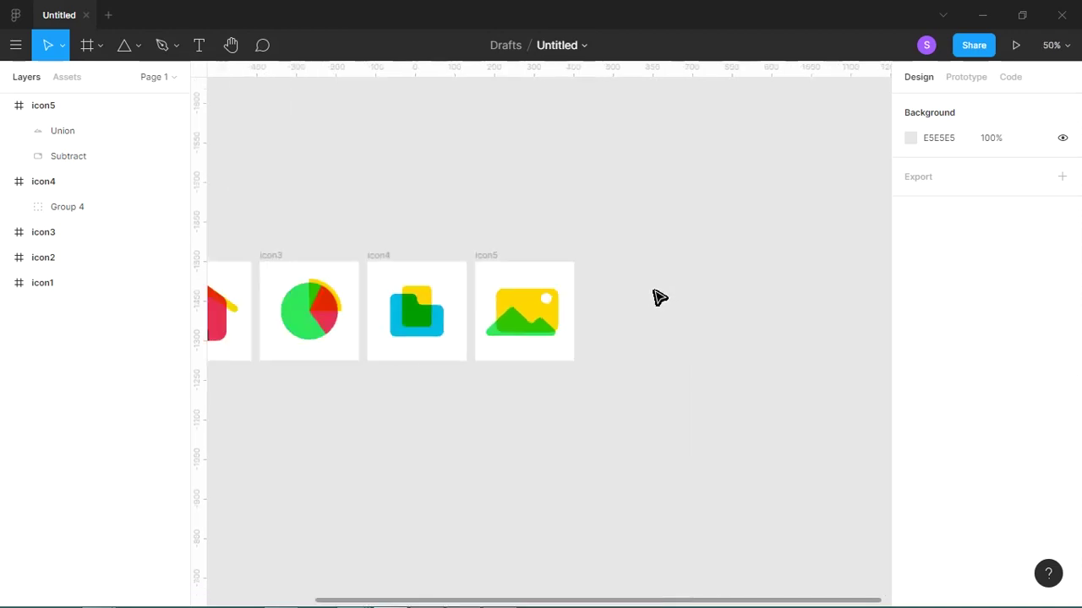
key(minus)
key(plus)
drag(619, 285, 527, 379)
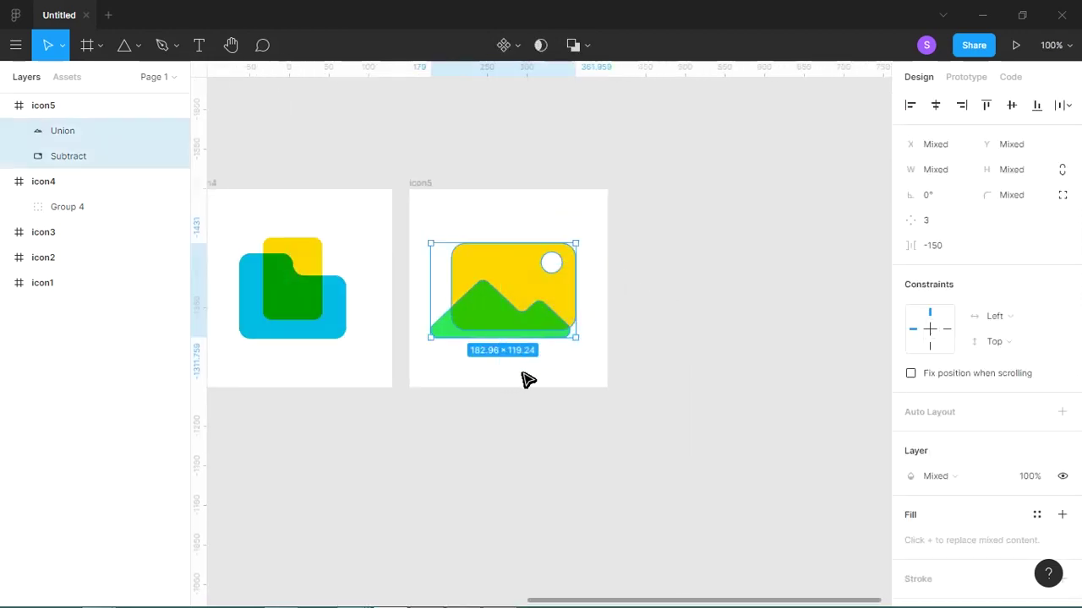
key(ctrl+g)
click(936, 105)
click(1011, 105)
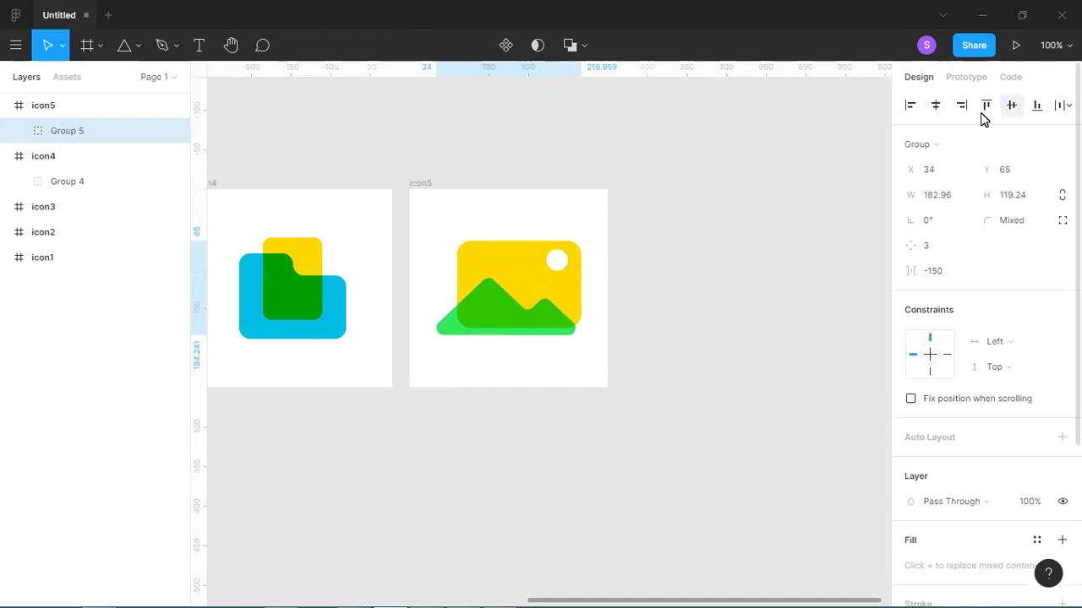
key(alt)
drag(589, 253, 586, 256)
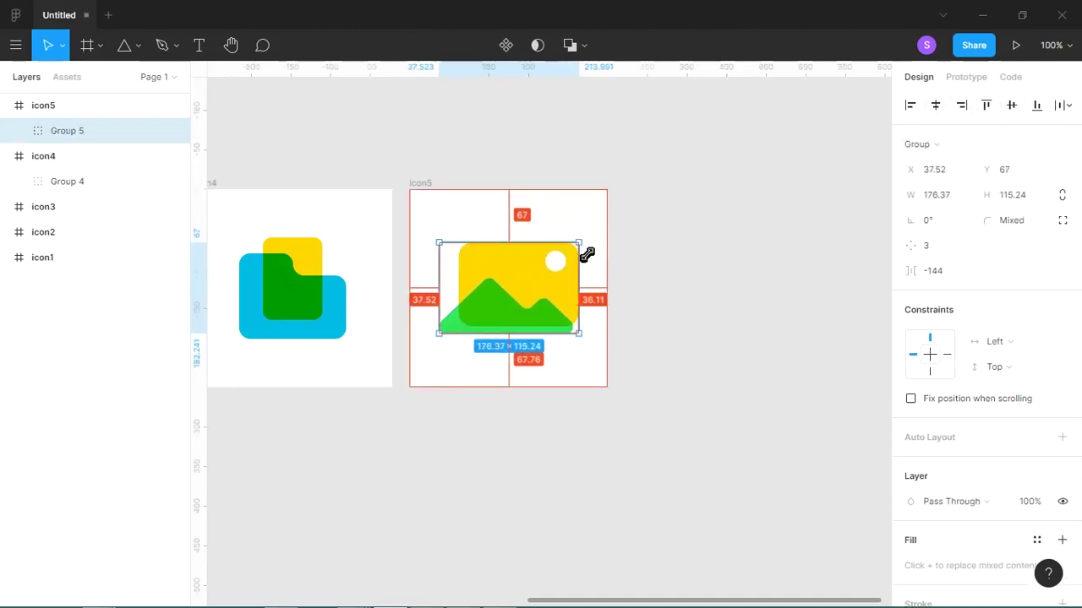
key(Escape)
mouse_move(541, 239)
mouse_down()
mouse_move(765, 228)
mouse_move(693, 262)
mouse_move(772, 278)
mouse_move(464, 280)
mouse_up()
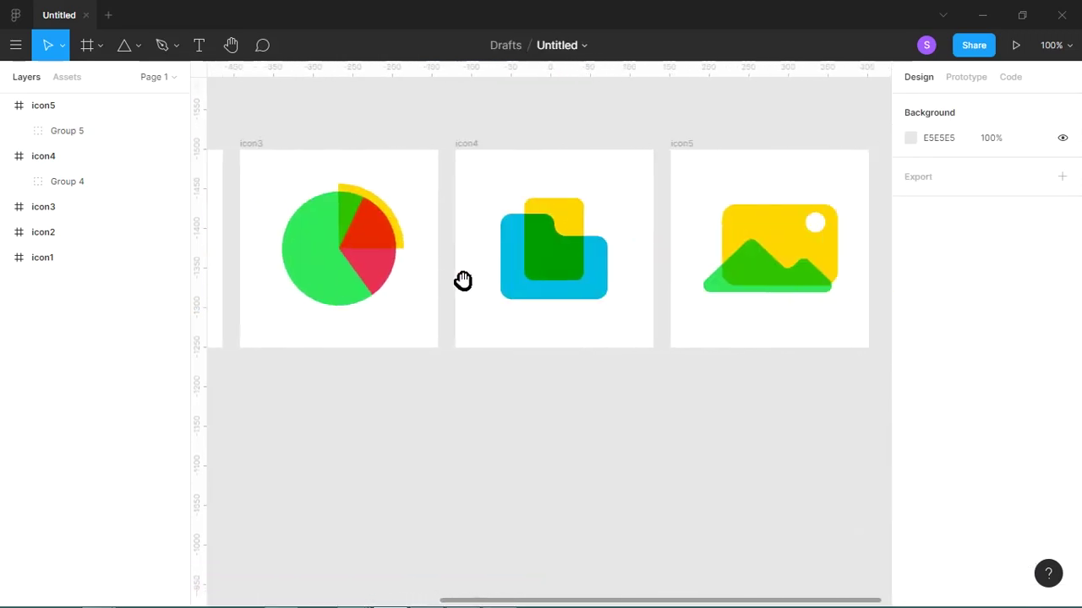
key(minus)
key(minus)
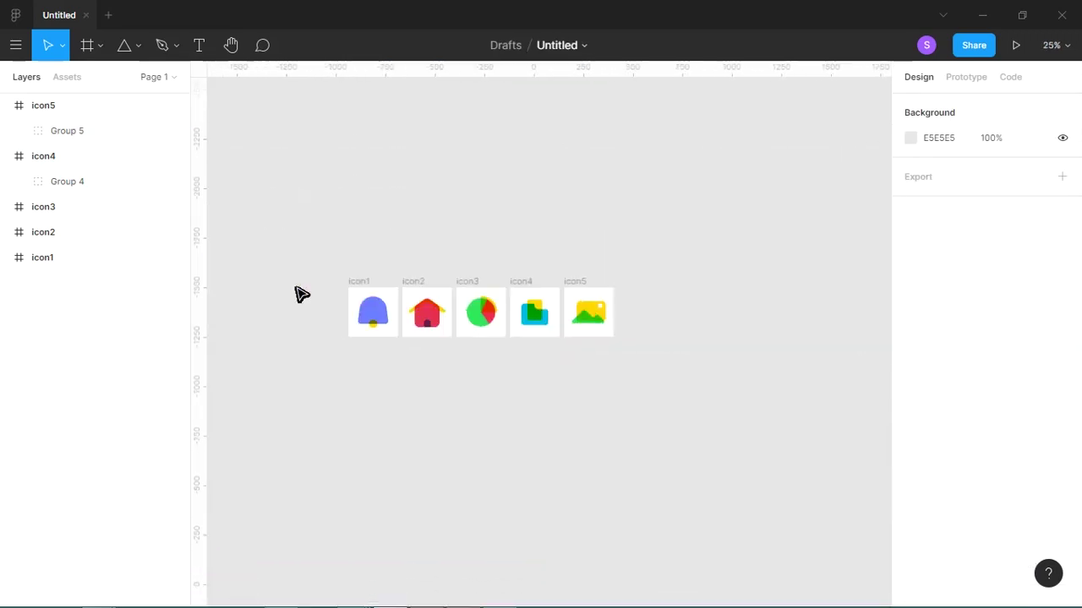
Step: Duplicate icon5 below icon1, delete its artwork, and rename the copy icon6
mouse_move(315, 287)
mouse_down()
mouse_move(485, 220)
mouse_move(504, 184)
mouse_up()
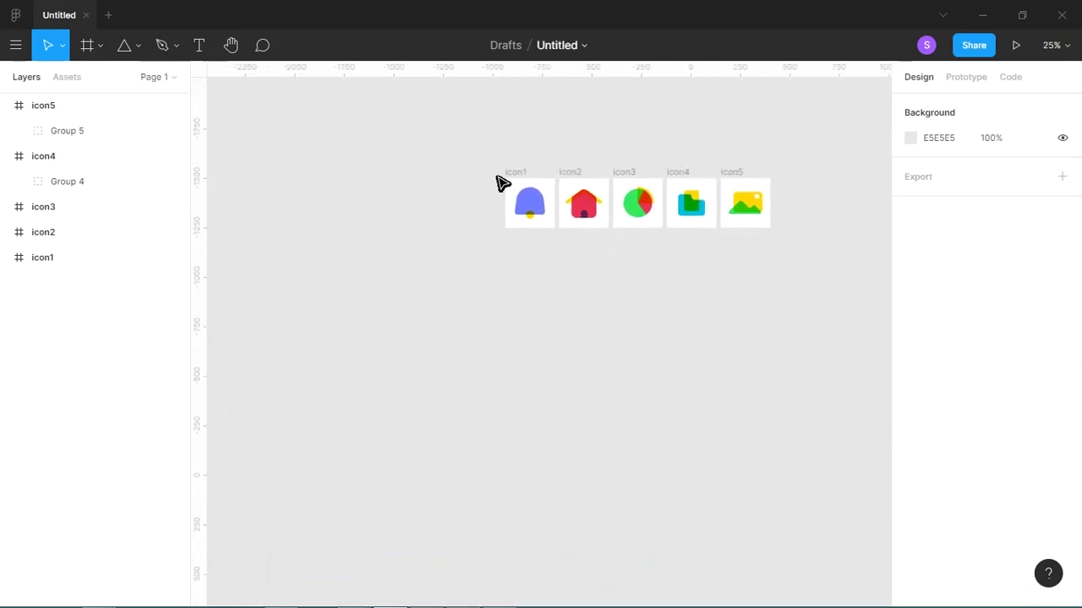
alt+drag(524, 200, 533, 239)
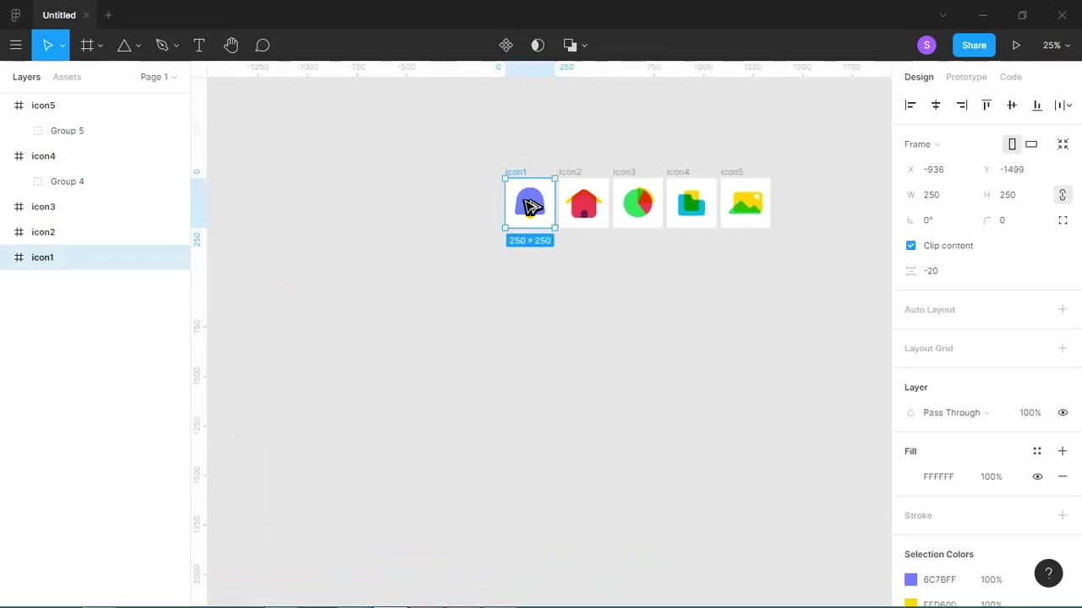
key(Delete)
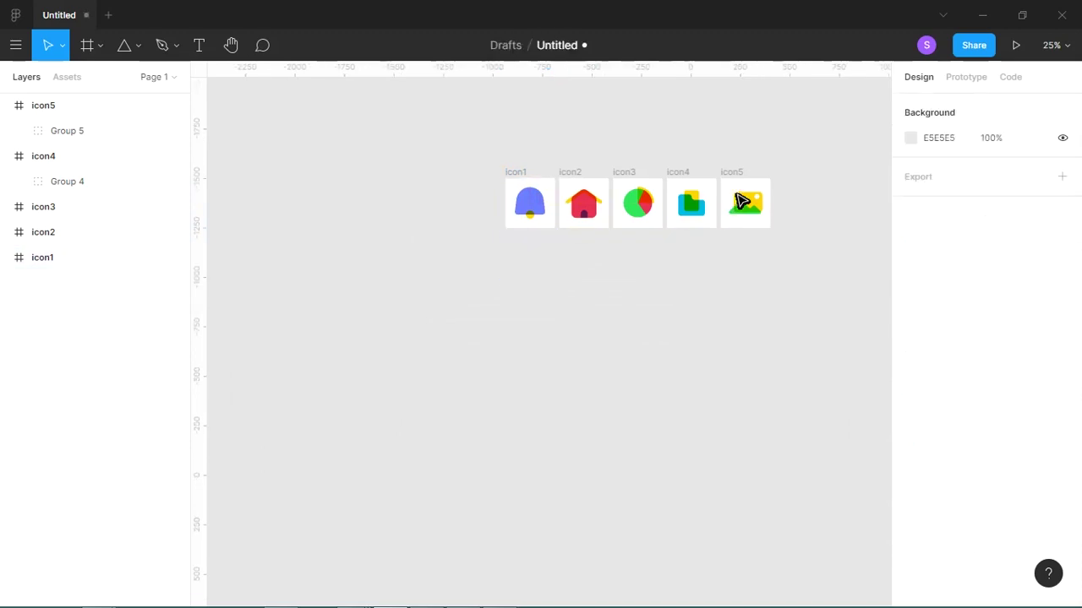
alt+drag(738, 179, 526, 241)
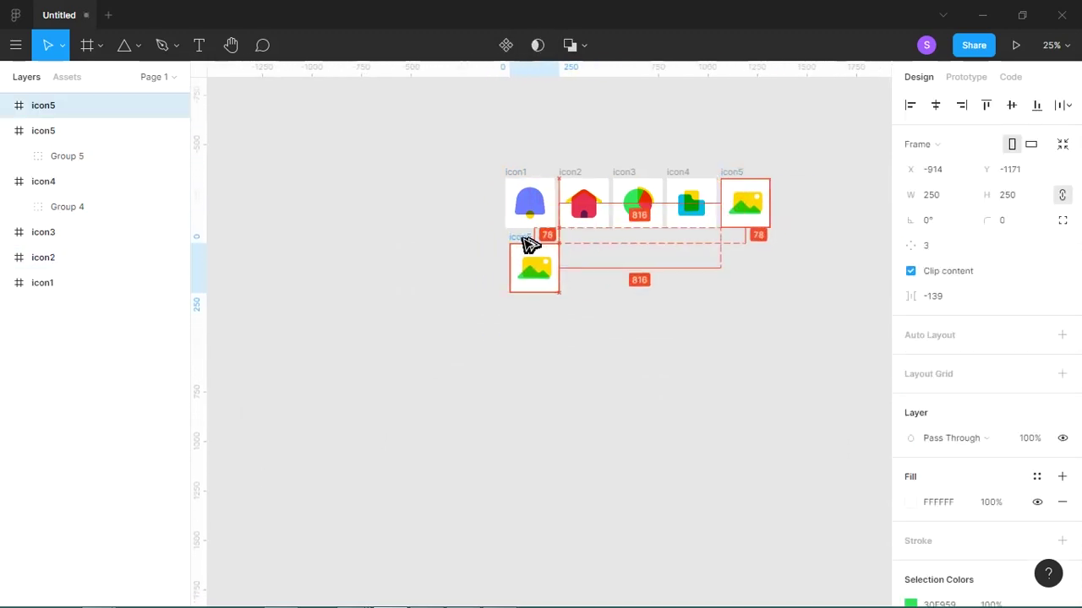
drag(521, 238, 522, 236)
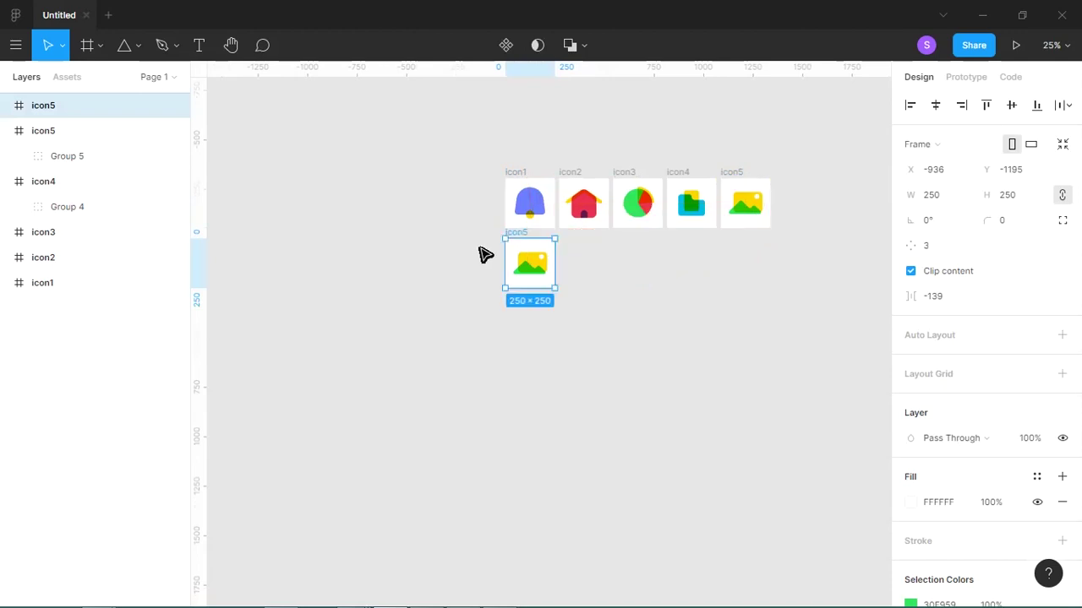
click(530, 263)
key(Delete)
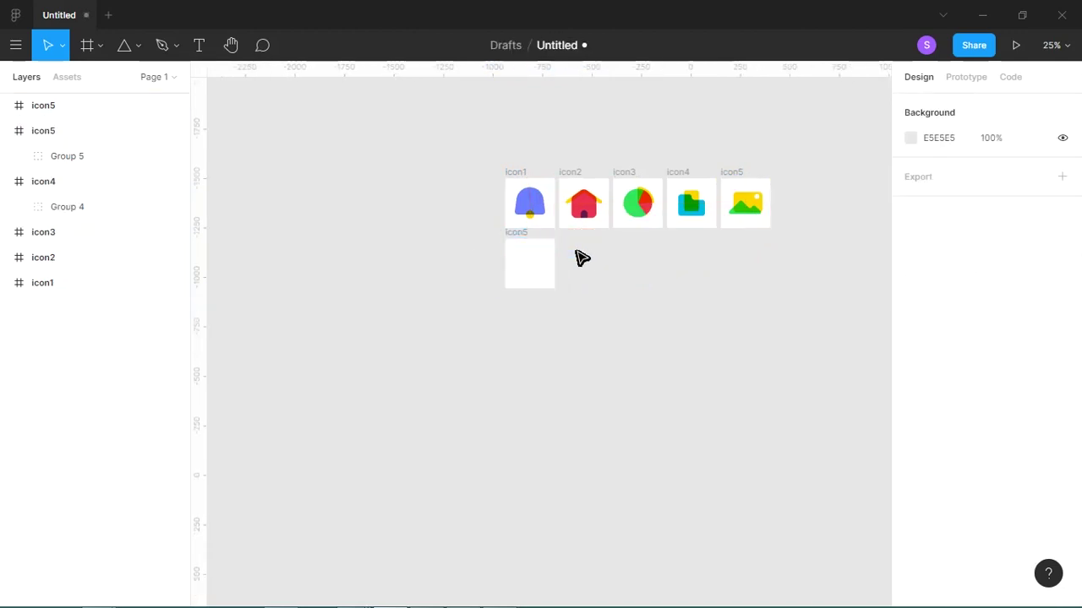
drag(475, 161, 583, 356)
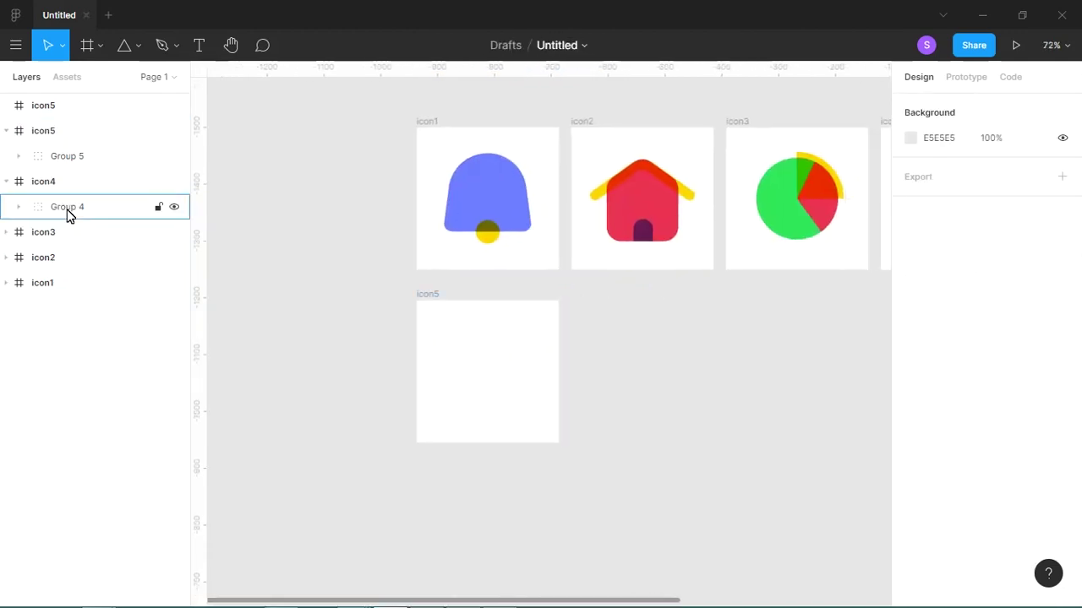
double_click(73, 120)
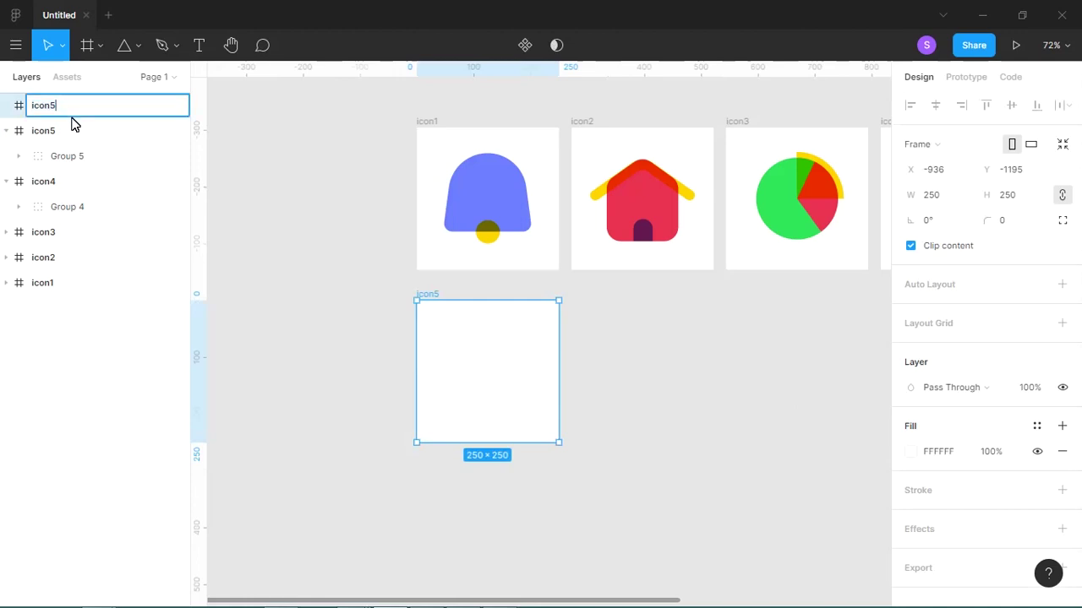
text(6)
key(Return)
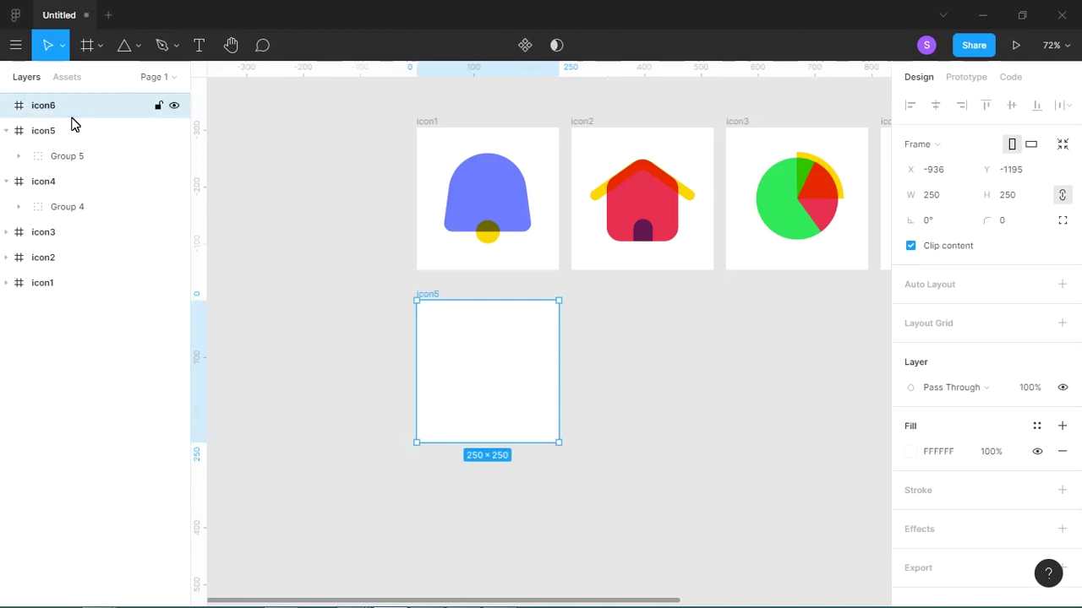
click(620, 367)
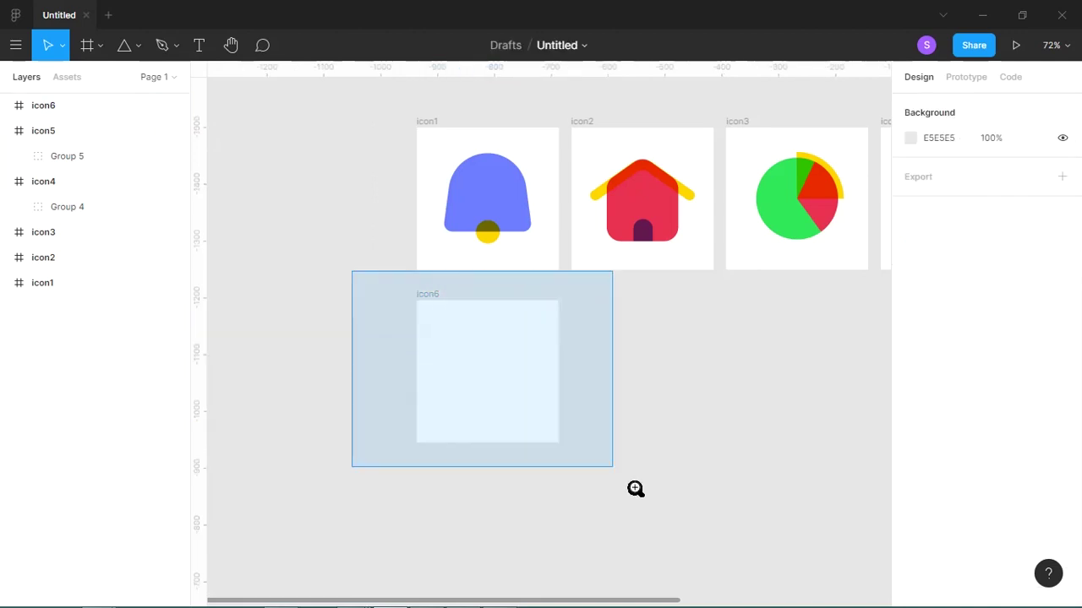
Step: Draw a rounded bar with corner radius 42 and two overlapping circles in icon6
drag(352, 271, 671, 502)
click(138, 44)
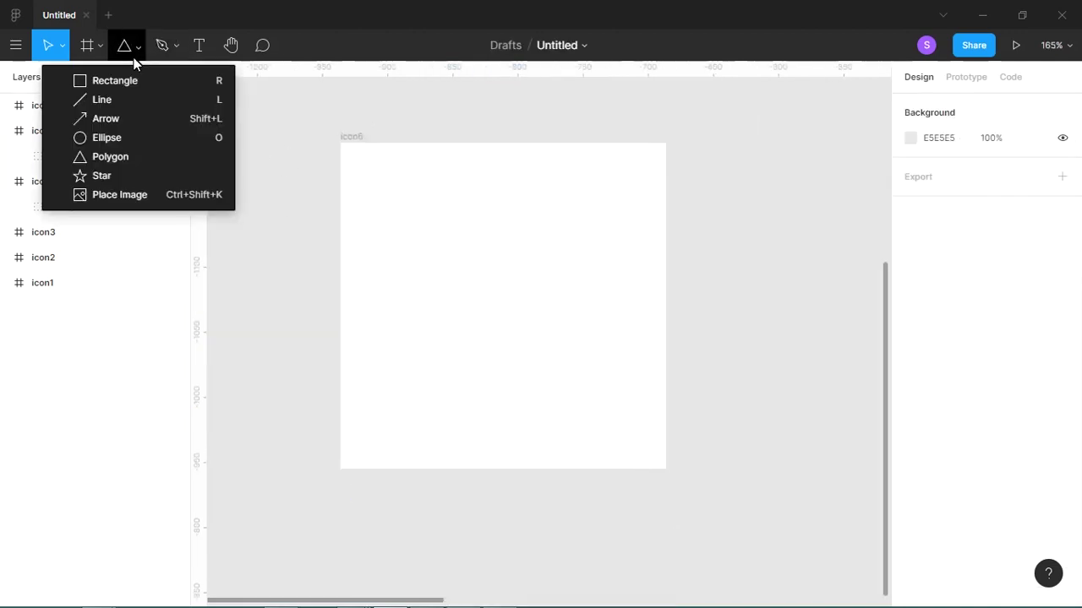
click(116, 79)
drag(402, 290, 611, 362)
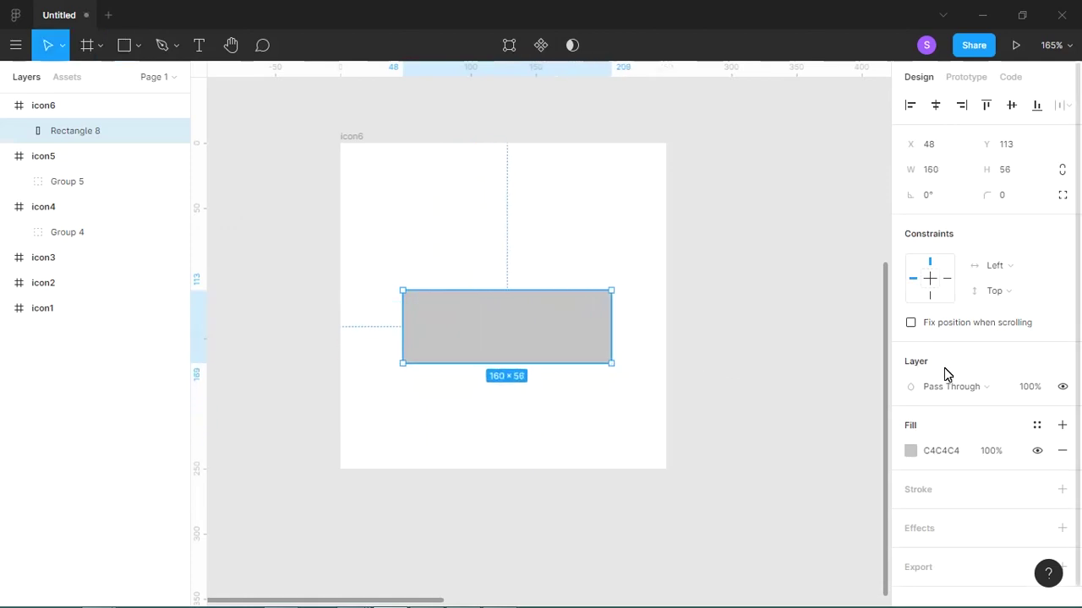
drag(986, 195, 1022, 195)
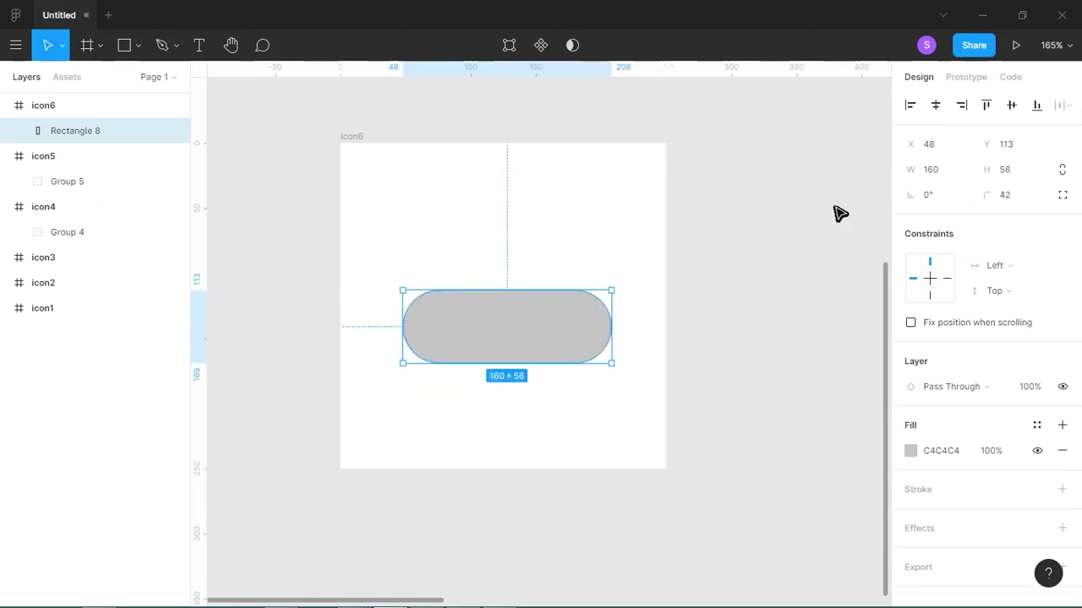
key(o)
drag(422, 189, 549, 338)
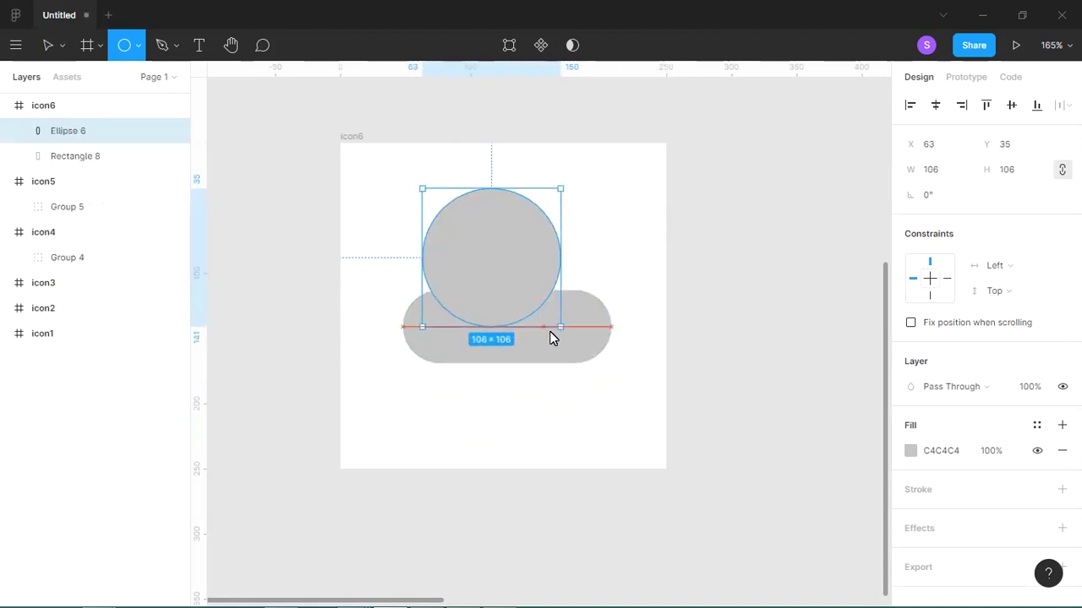
mouse_move(516, 257)
mouse_down()
mouse_move(522, 278)
mouse_move(589, 294)
mouse_up()
mouse_move(633, 223)
mouse_down()
mouse_move(628, 251)
mouse_move(582, 289)
mouse_move(599, 278)
mouse_move(602, 309)
mouse_move(647, 299)
mouse_move(601, 295)
mouse_move(618, 293)
mouse_up()
Step: Union the bar and both circles into one cloud and centre it horizontally
click(629, 222)
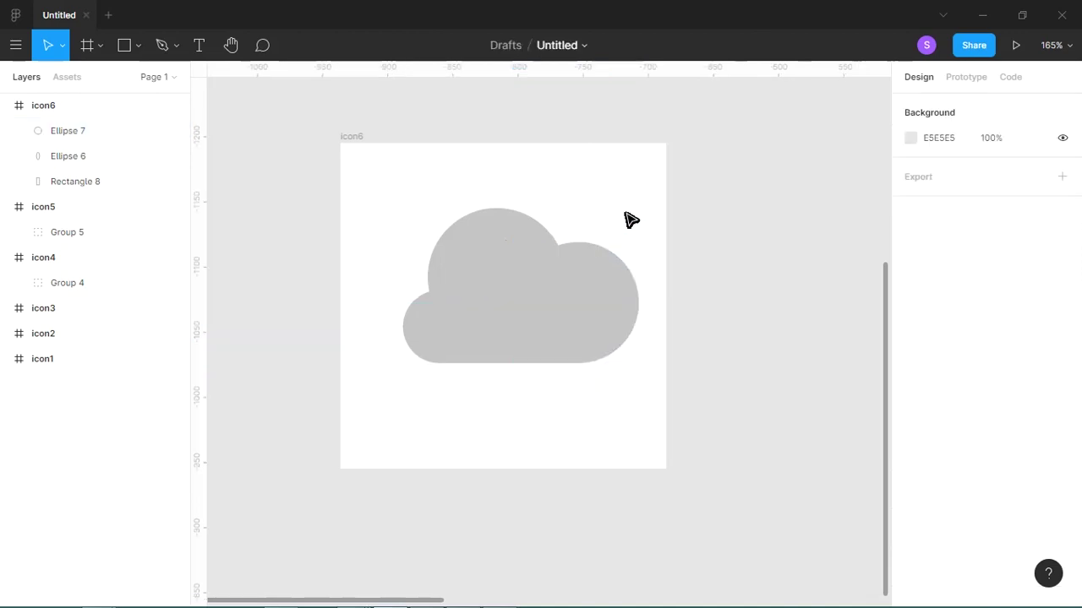
drag(630, 208, 494, 382)
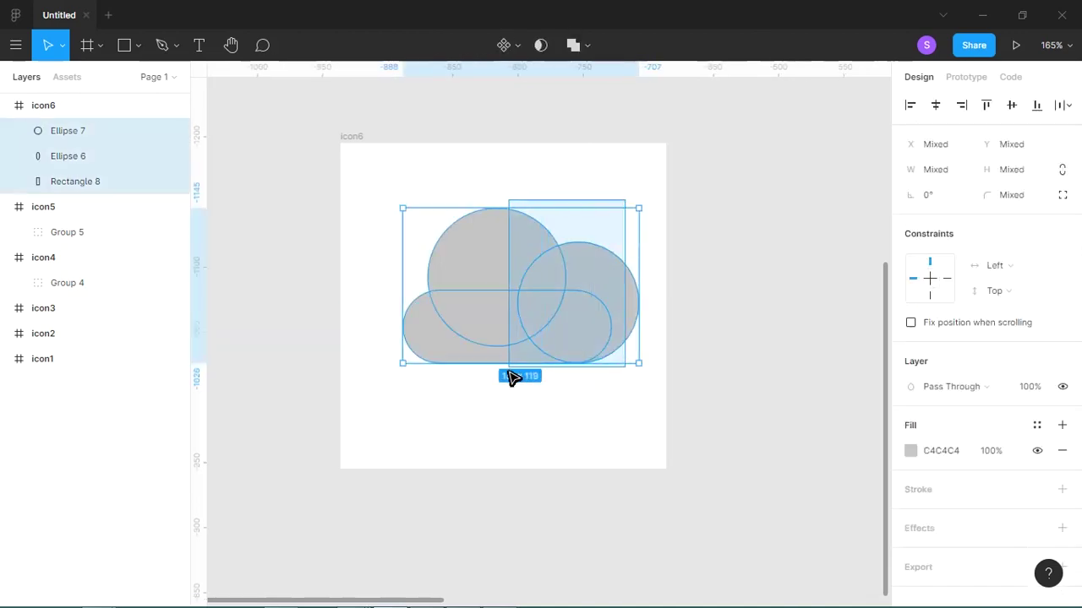
click(572, 51)
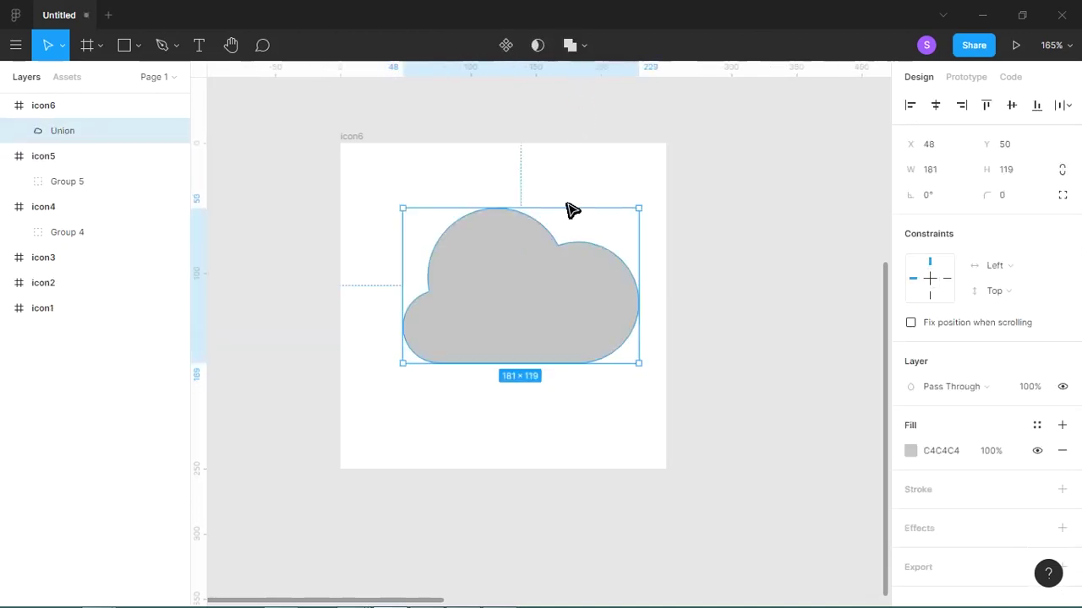
click(935, 105)
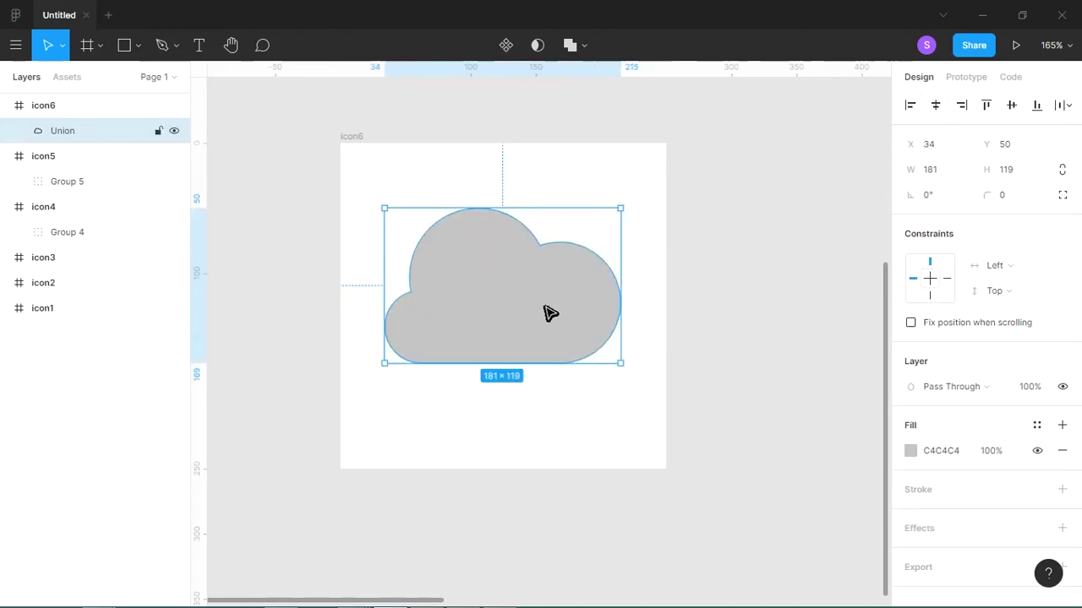
Step: Fill the cloud with blue 3684FA
click(911, 451)
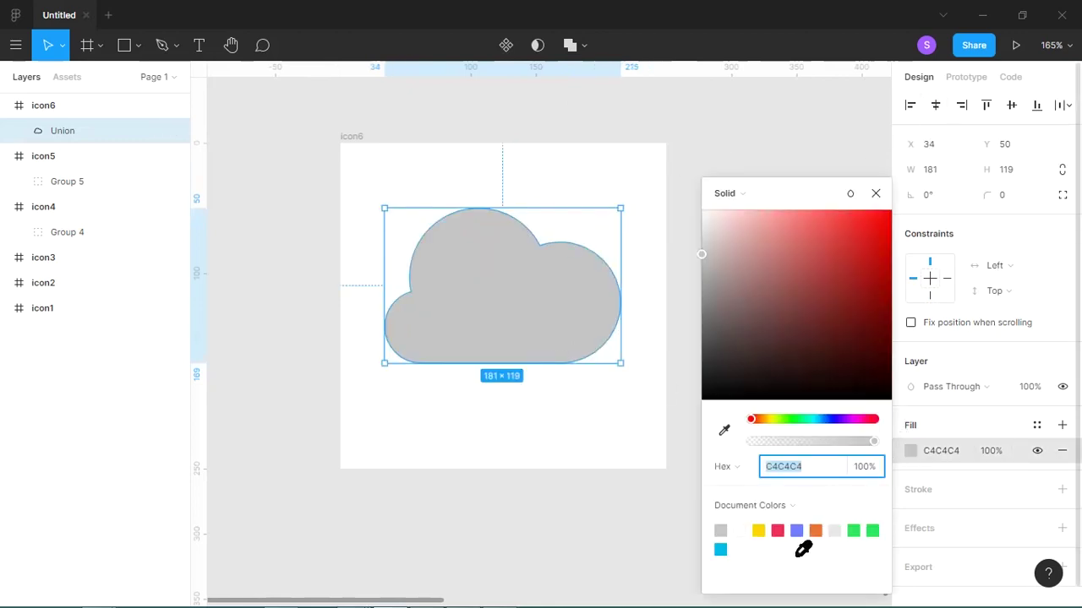
click(720, 550)
drag(828, 420, 821, 420)
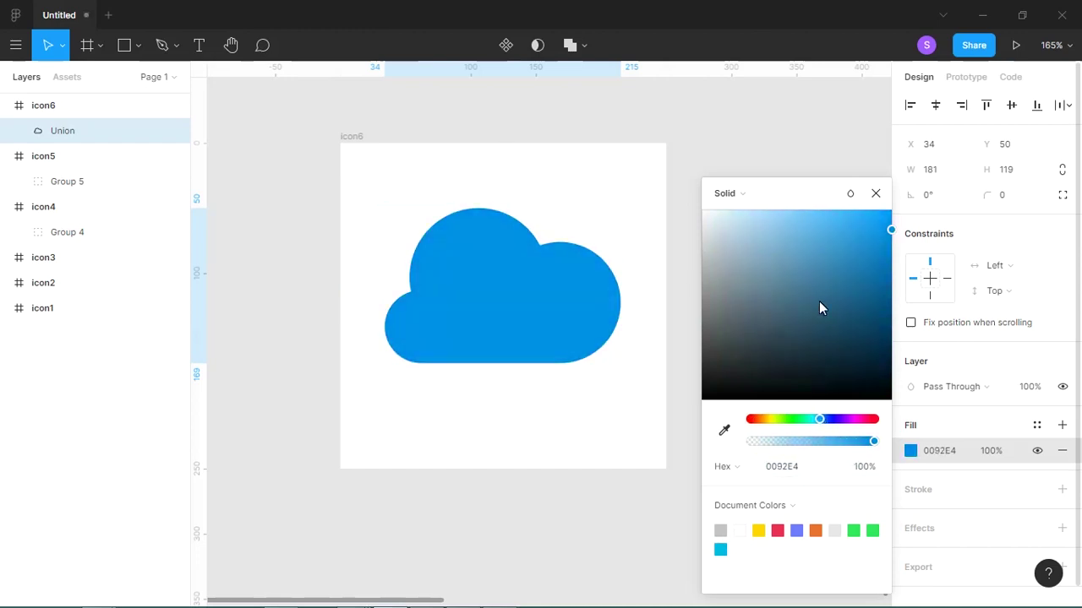
click(807, 232)
drag(816, 237, 828, 236)
click(796, 530)
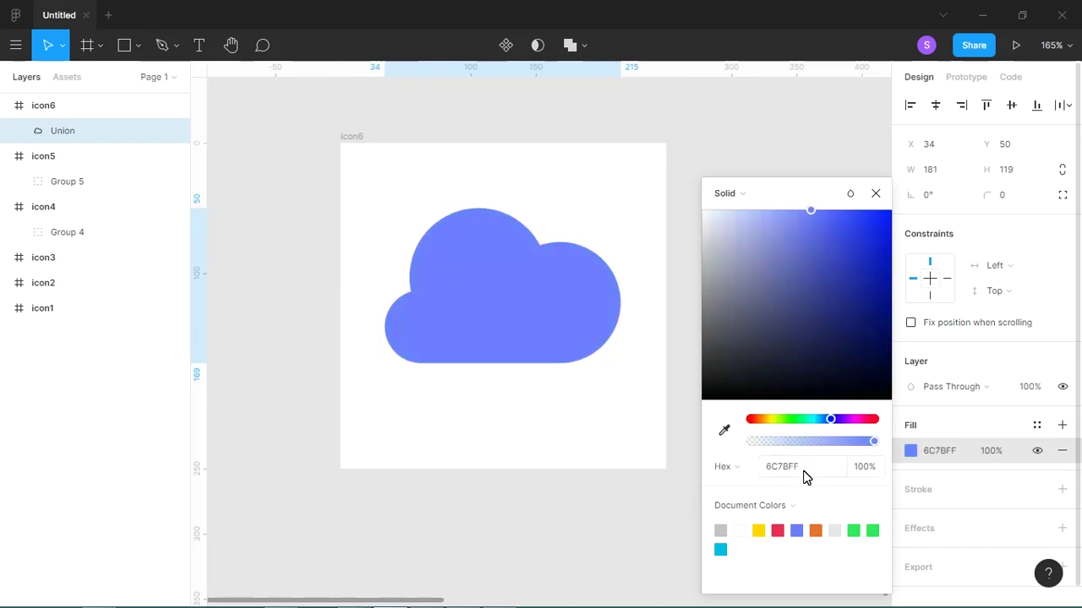
drag(832, 418, 830, 429)
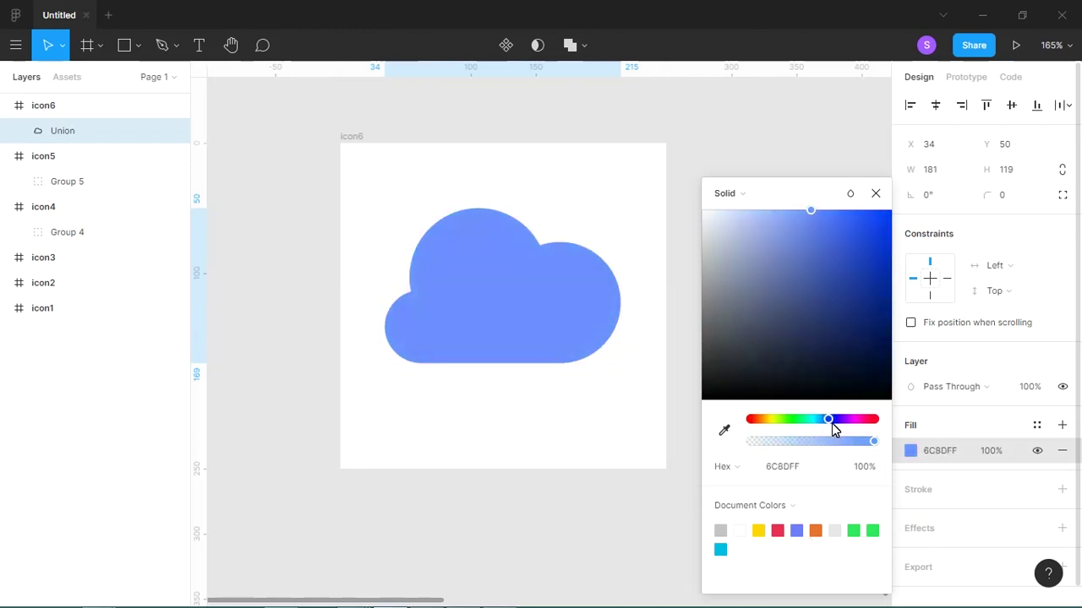
drag(832, 428, 827, 431)
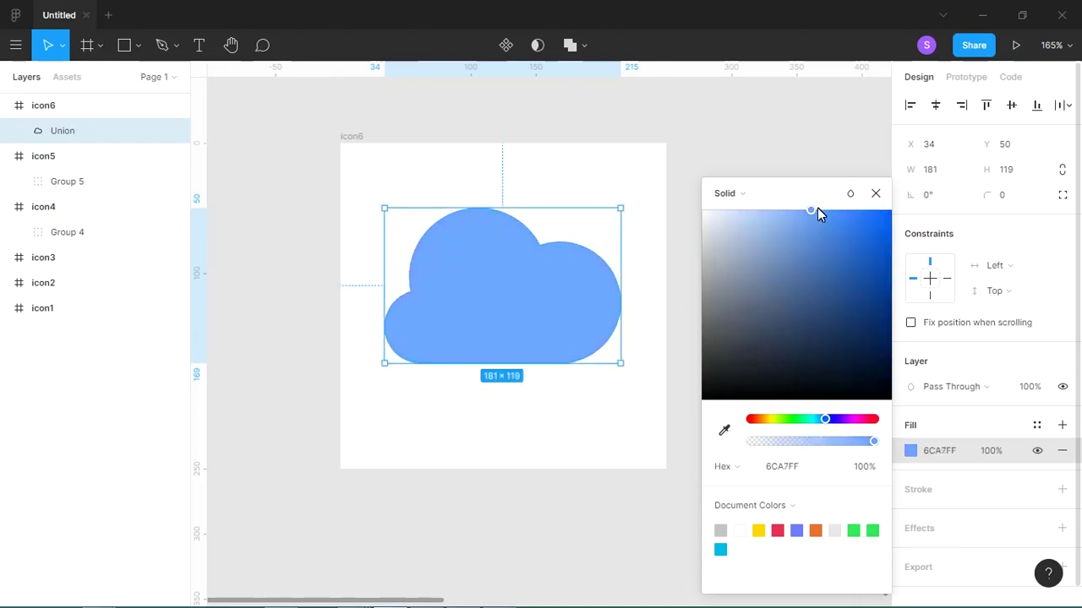
drag(817, 208, 811, 217)
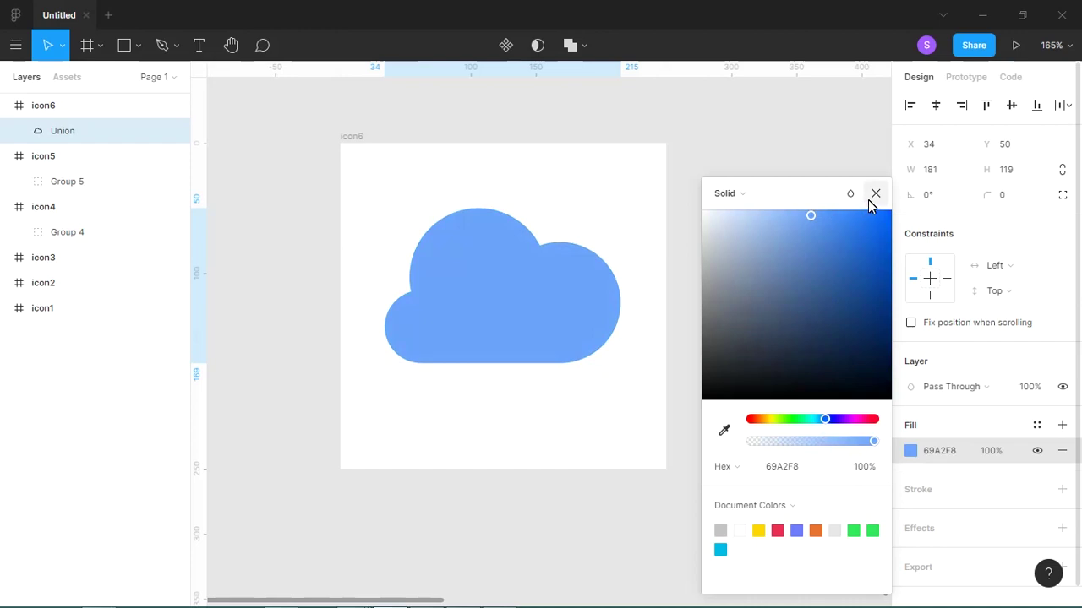
drag(839, 219, 851, 219)
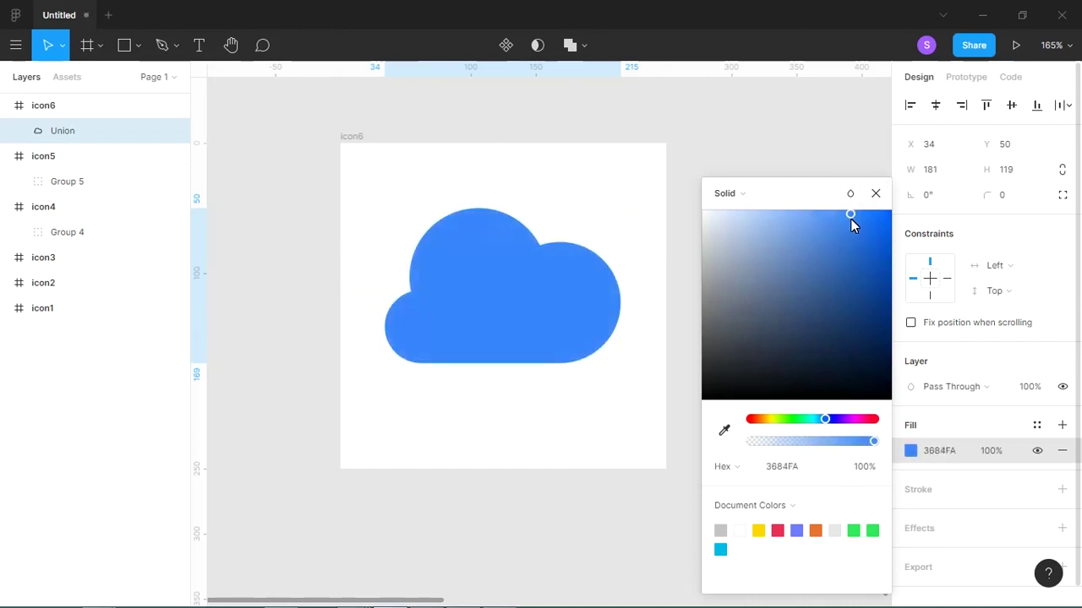
click(876, 194)
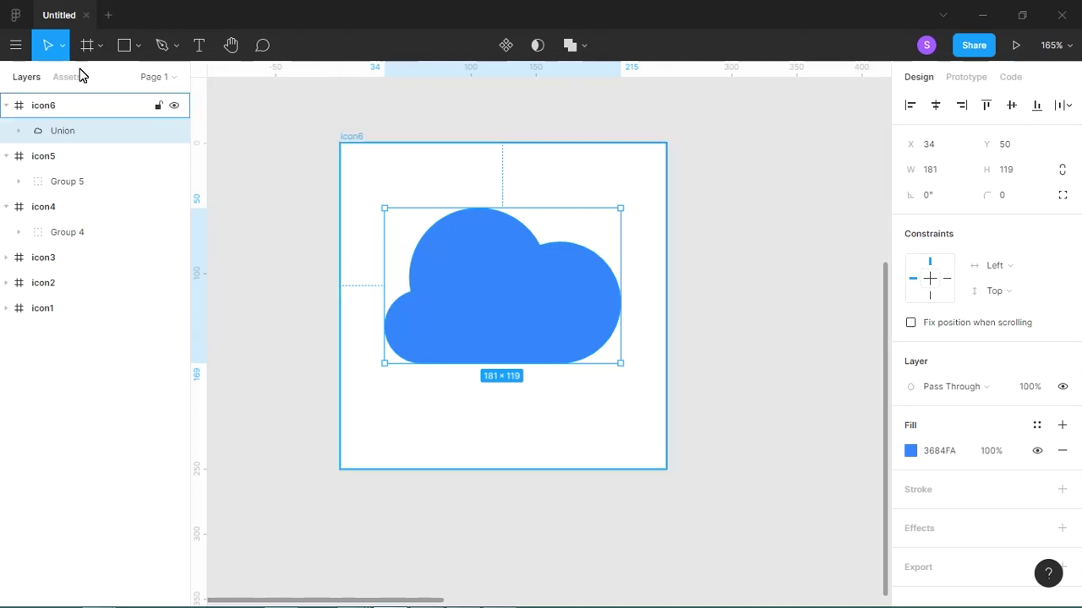
click(138, 53)
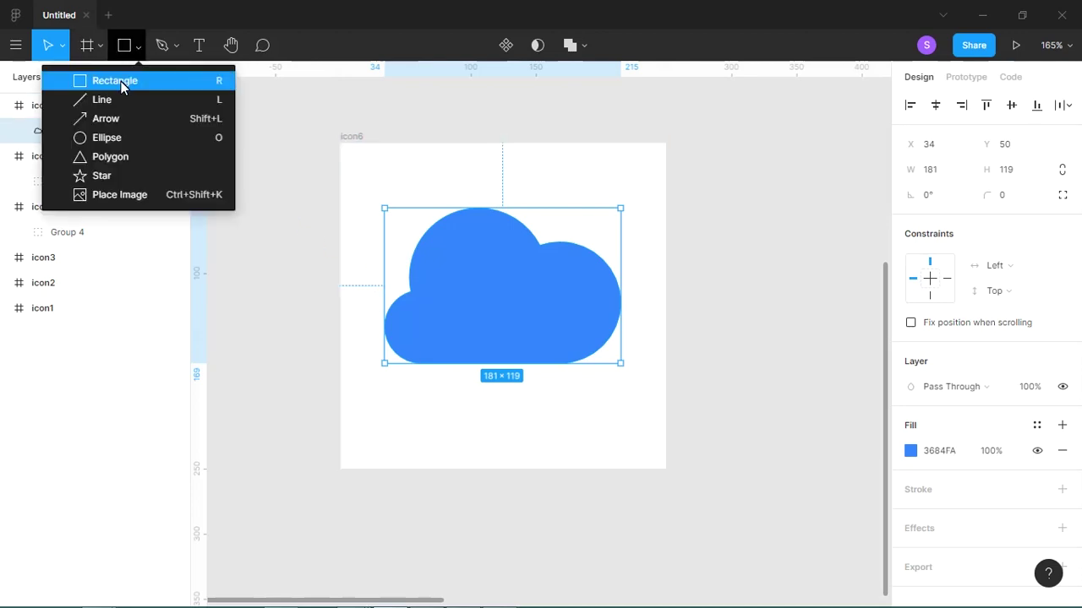
Step: Draw a small rectangle and a vertically flipped, widened triangle arrowhead below it
click(127, 81)
drag(466, 325, 517, 403)
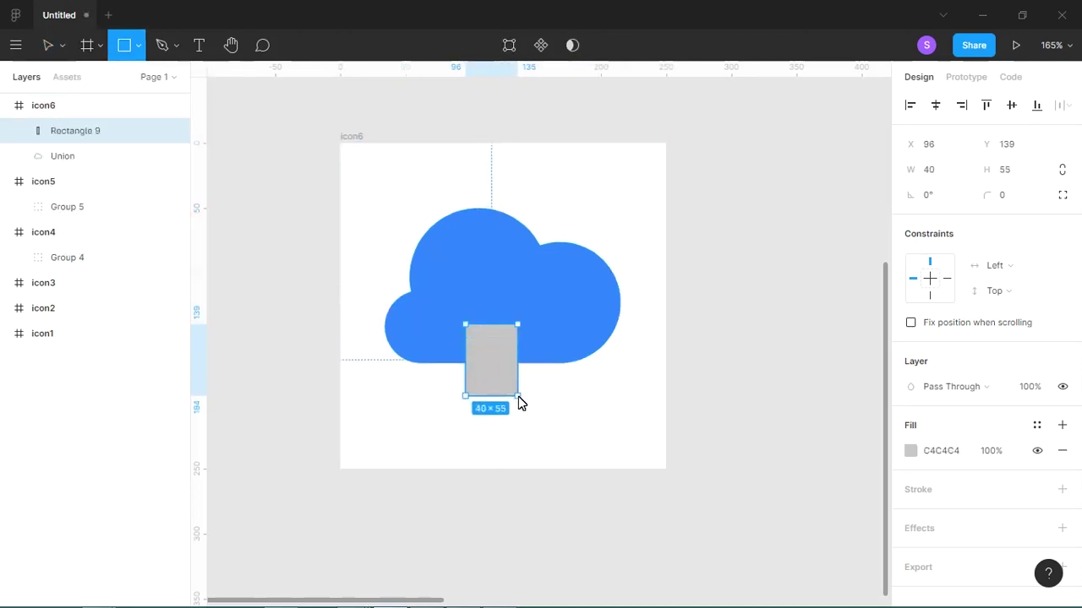
click(152, 49)
click(110, 156)
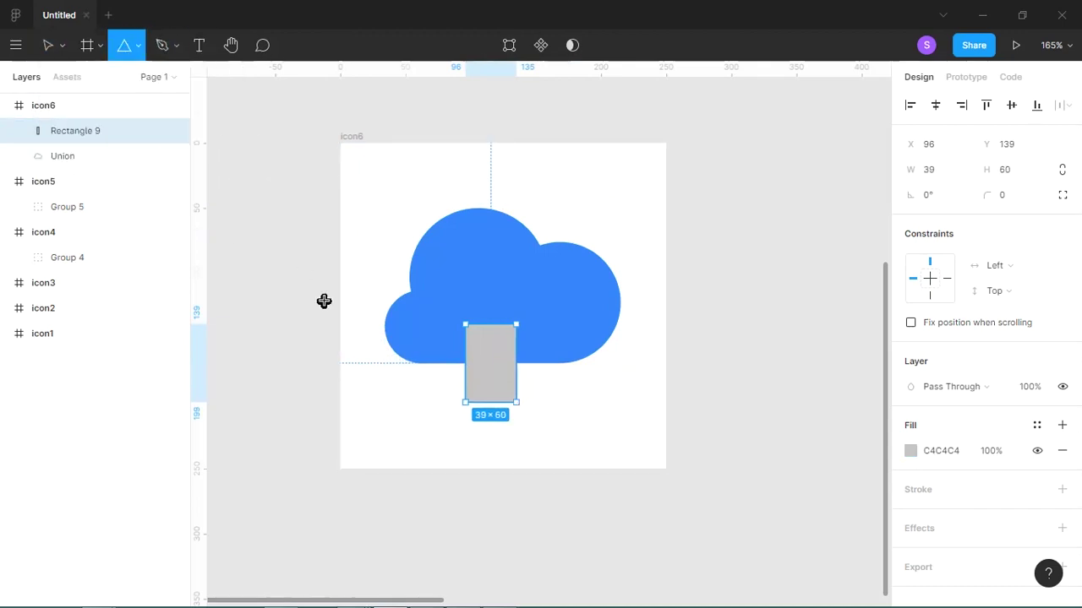
drag(433, 390, 549, 434)
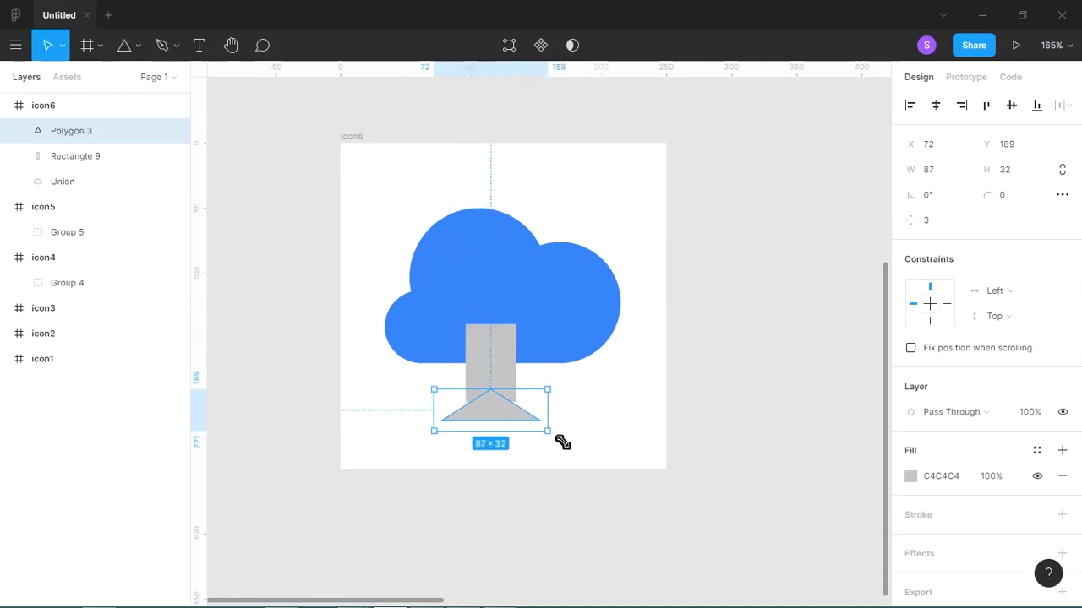
key(shift+v)
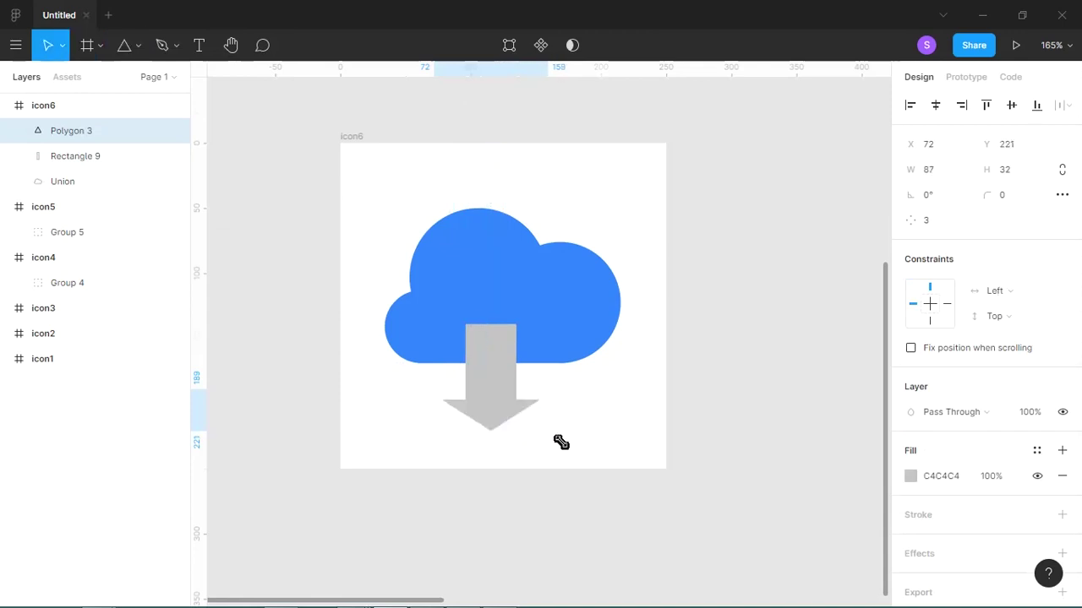
drag(507, 448, 508, 472)
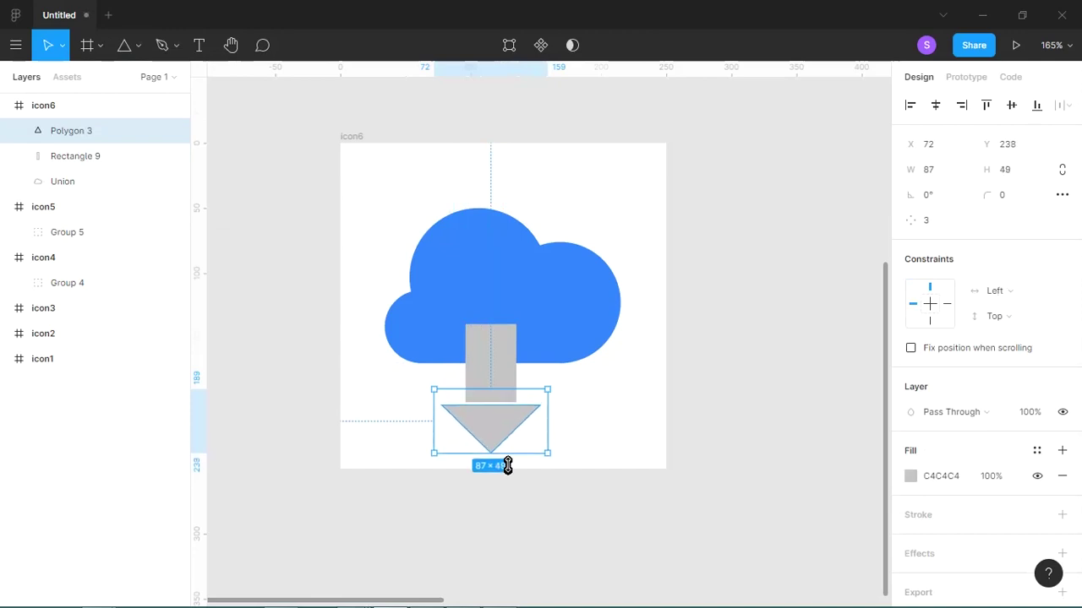
drag(545, 420, 552, 420)
Step: Union the rectangle and triangle into a downward arrow with corner radius 5, scaled down
shift+click(478, 389)
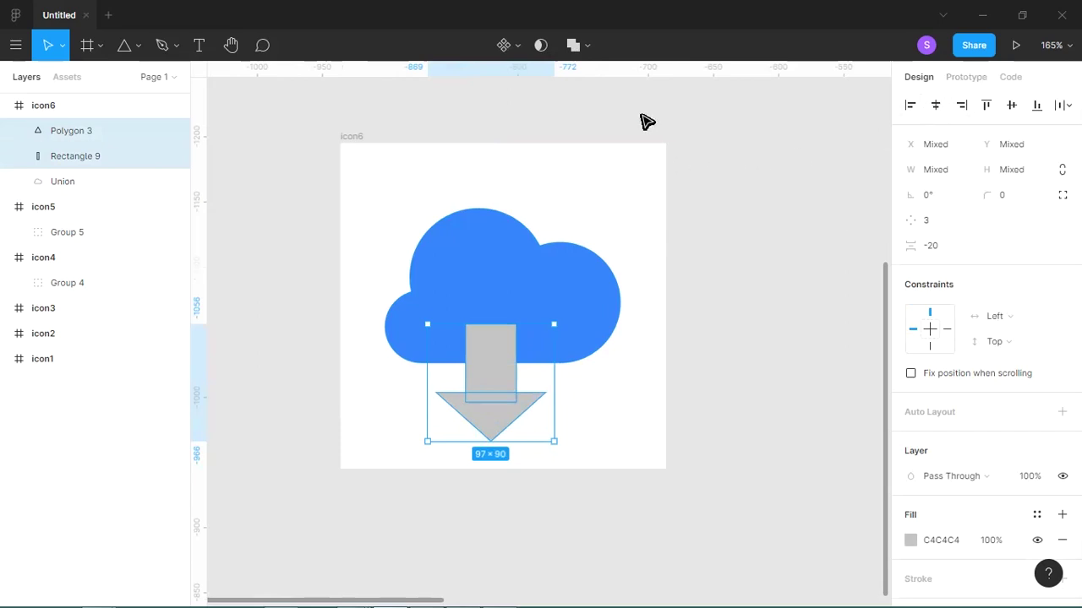
click(580, 48)
click(574, 80)
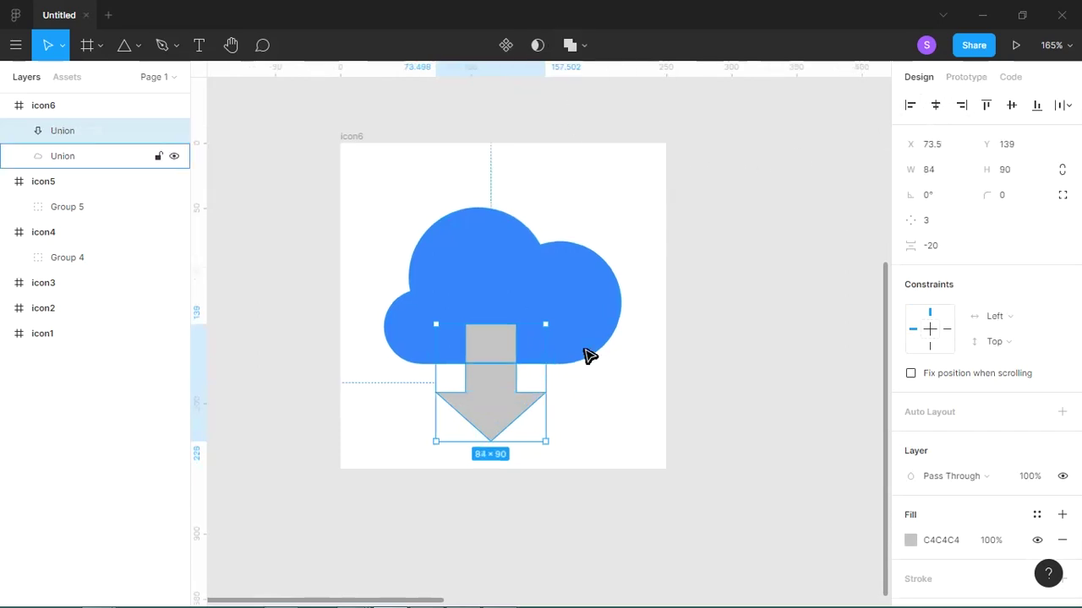
click(997, 196)
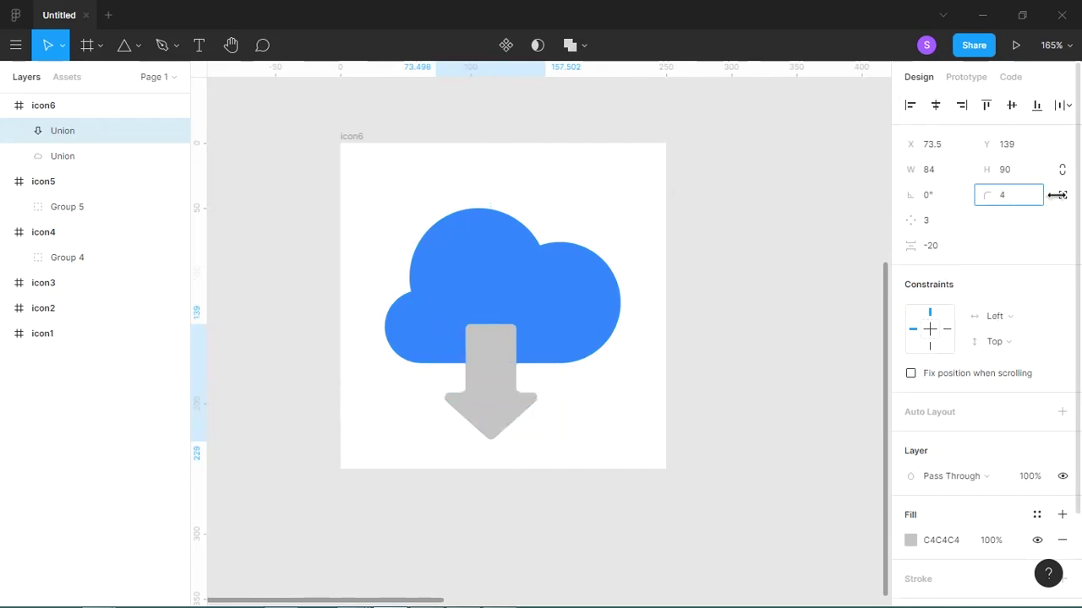
key(Return)
mouse_move(546, 341)
mouse_down()
mouse_move(536, 355)
mouse_move(478, 316)
mouse_up()
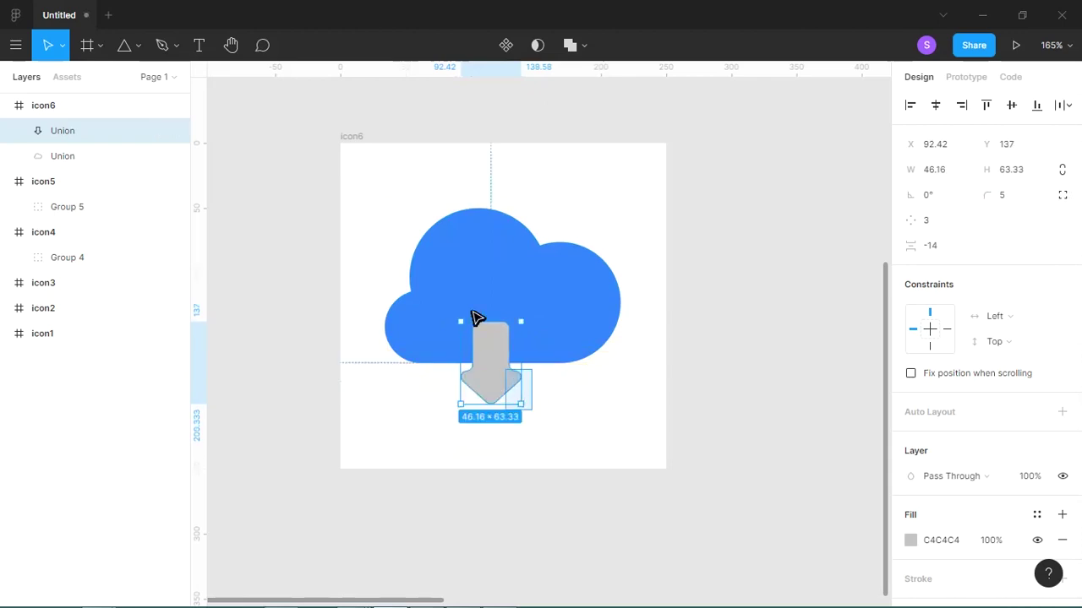
Step: Centre the arrow horizontally on the cloud and enlarge it
shift+click(478, 316)
click(936, 105)
click(683, 251)
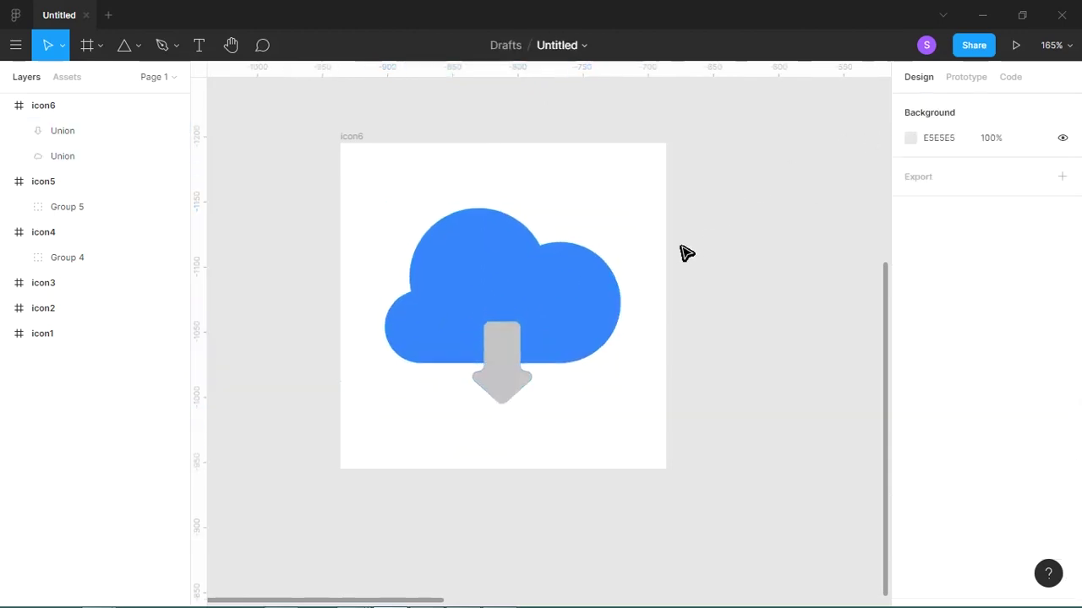
click(575, 272)
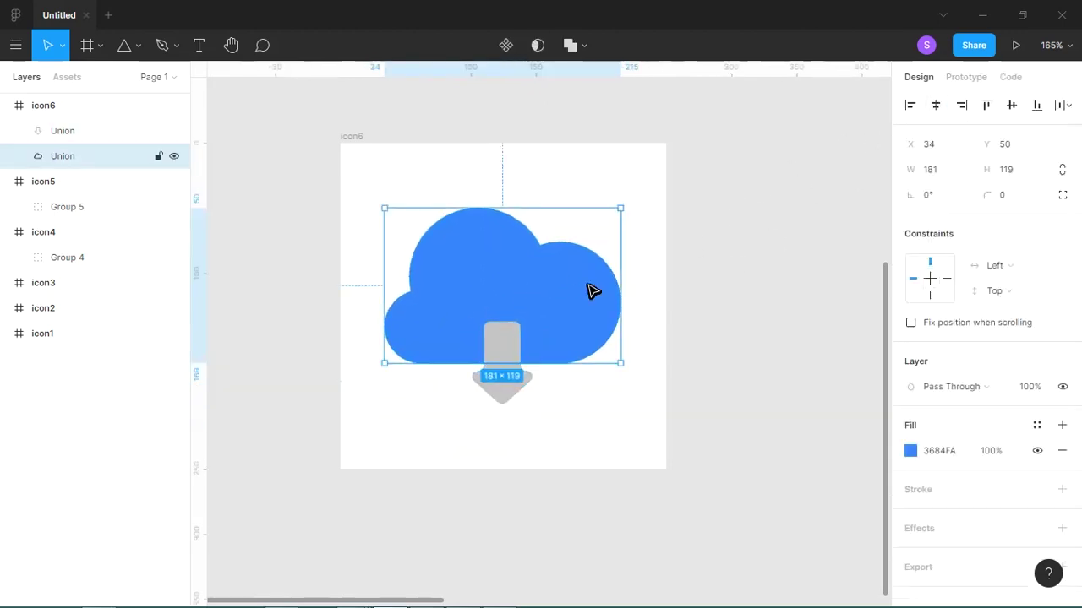
click(522, 393)
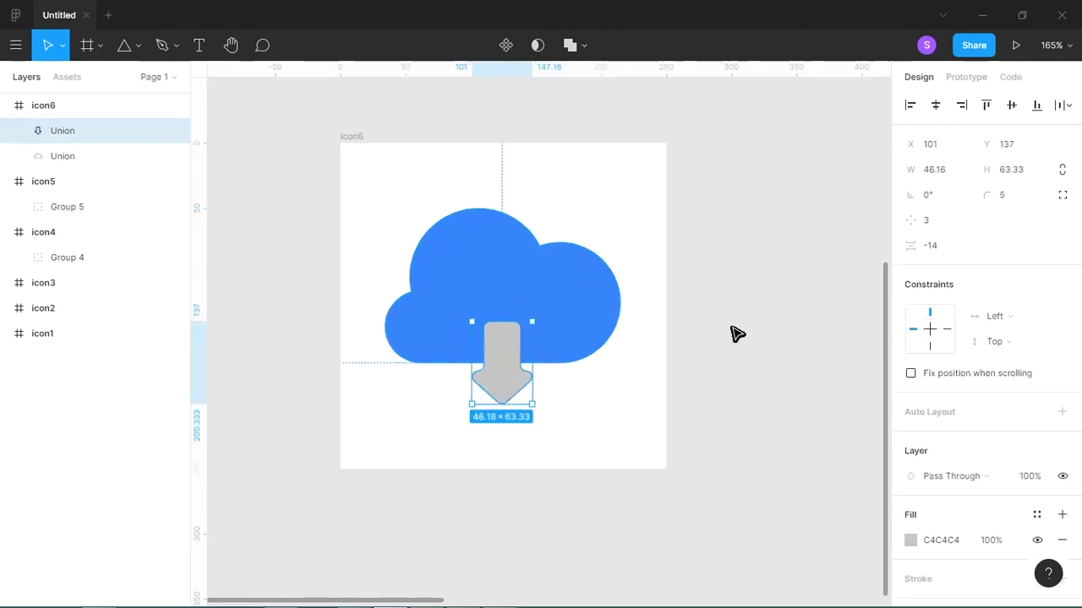
click(933, 108)
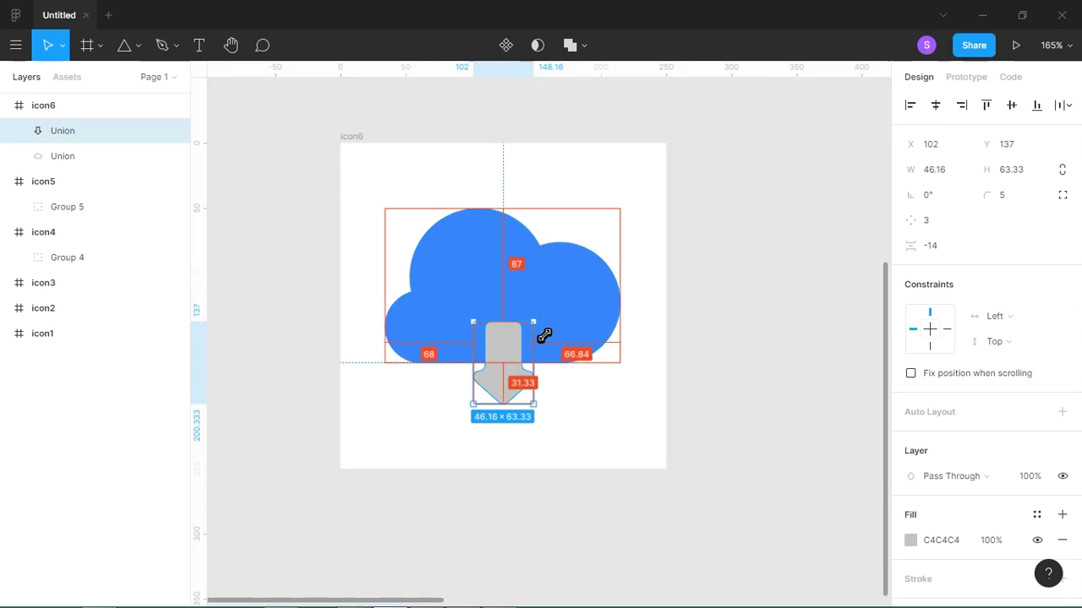
drag(535, 335, 546, 335)
Step: Fill the arrow yellow FFD600 with Multiply blending, then select its triangle
click(910, 540)
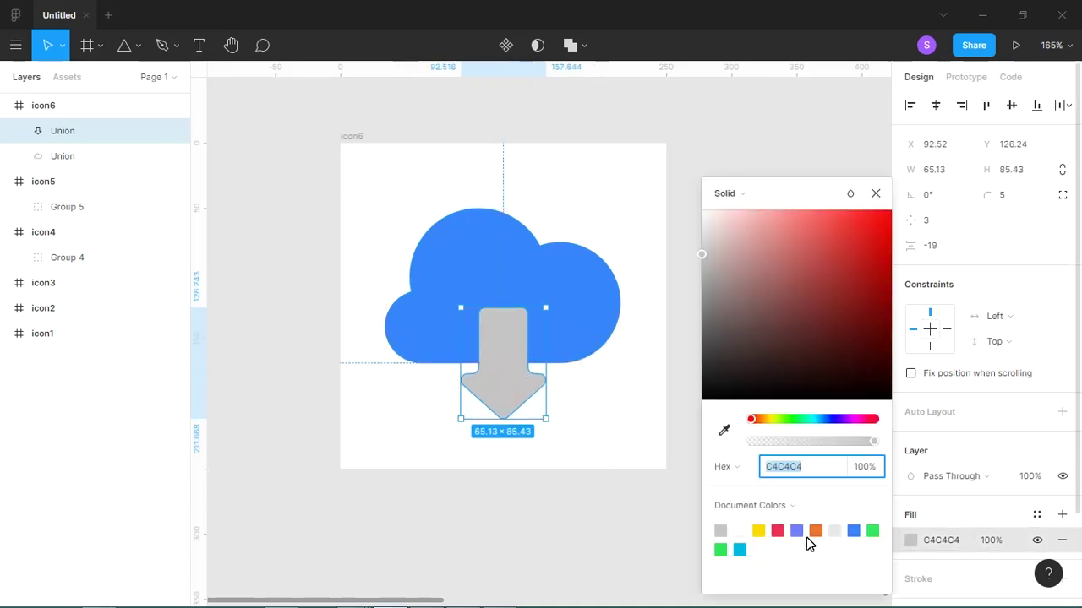
click(758, 531)
click(955, 476)
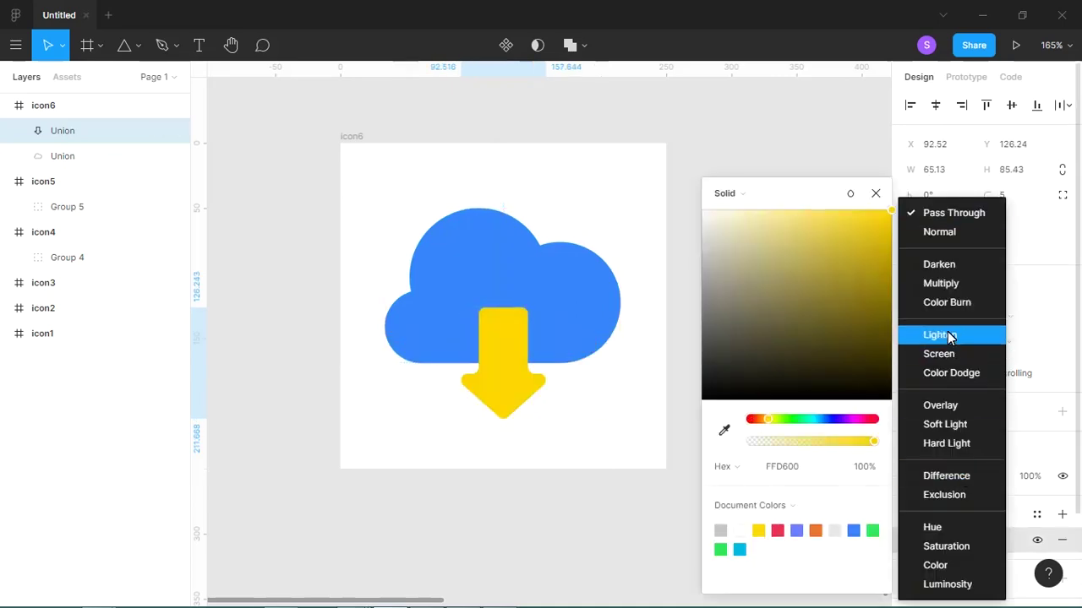
click(941, 283)
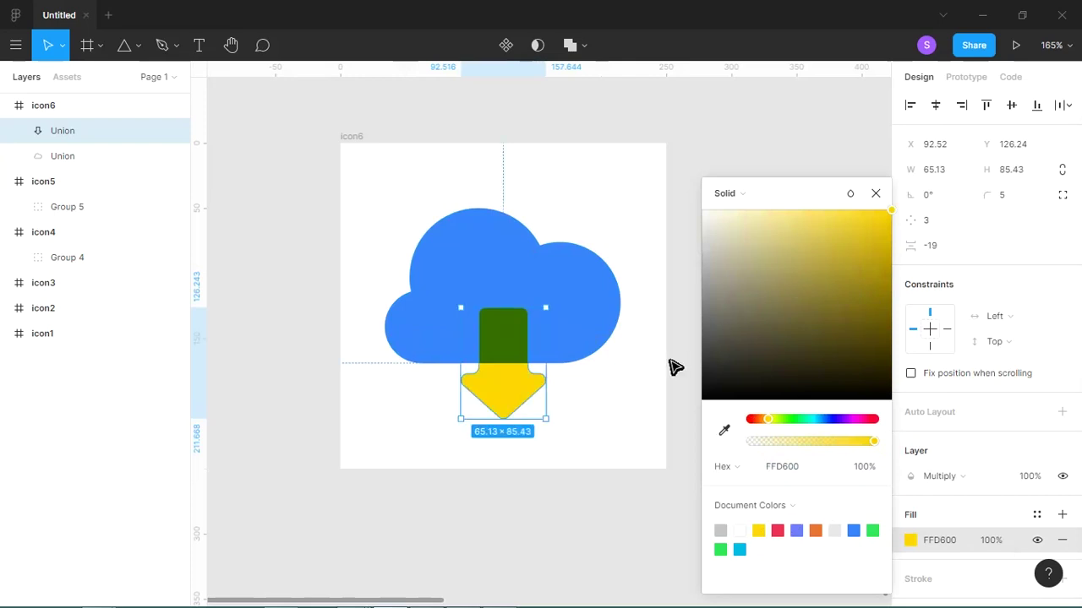
click(678, 366)
double_click(534, 396)
Step: Widen the arrowhead triangle evenly to 122
drag(566, 392, 594, 392)
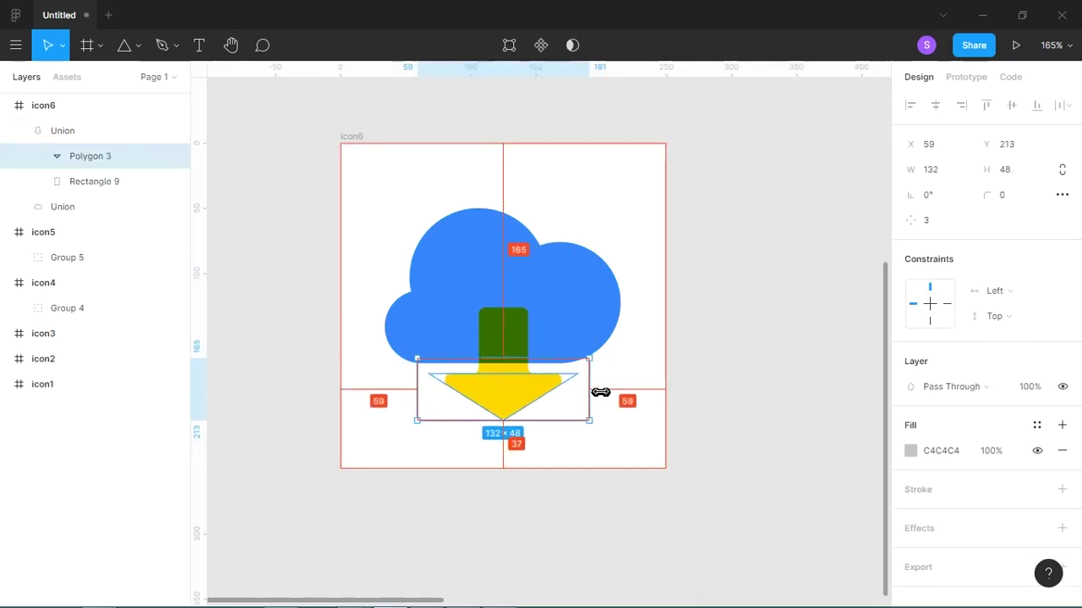
click(621, 389)
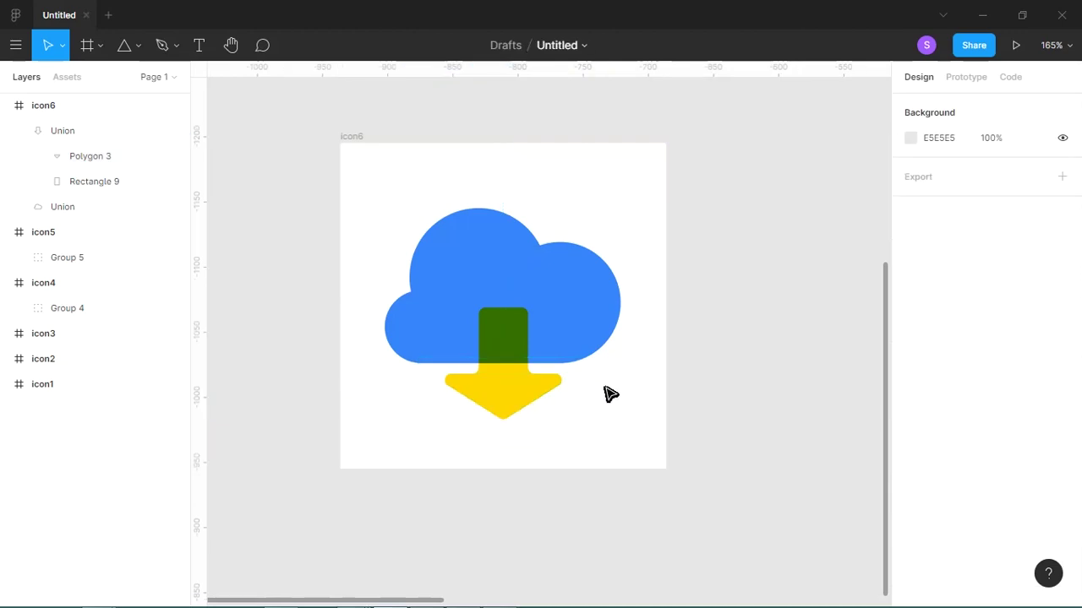
double_click(551, 395)
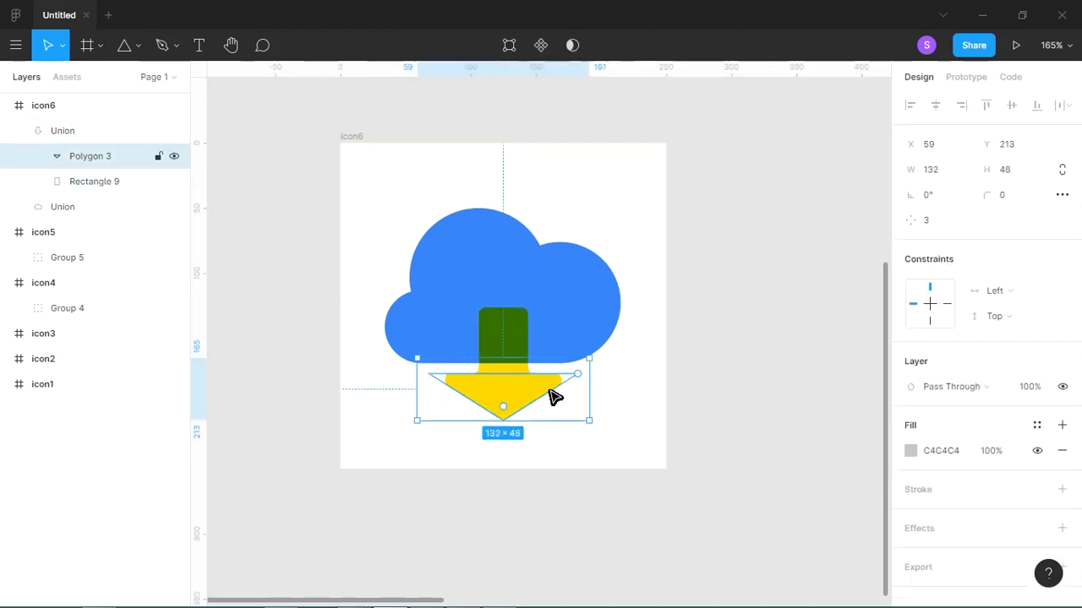
click(605, 396)
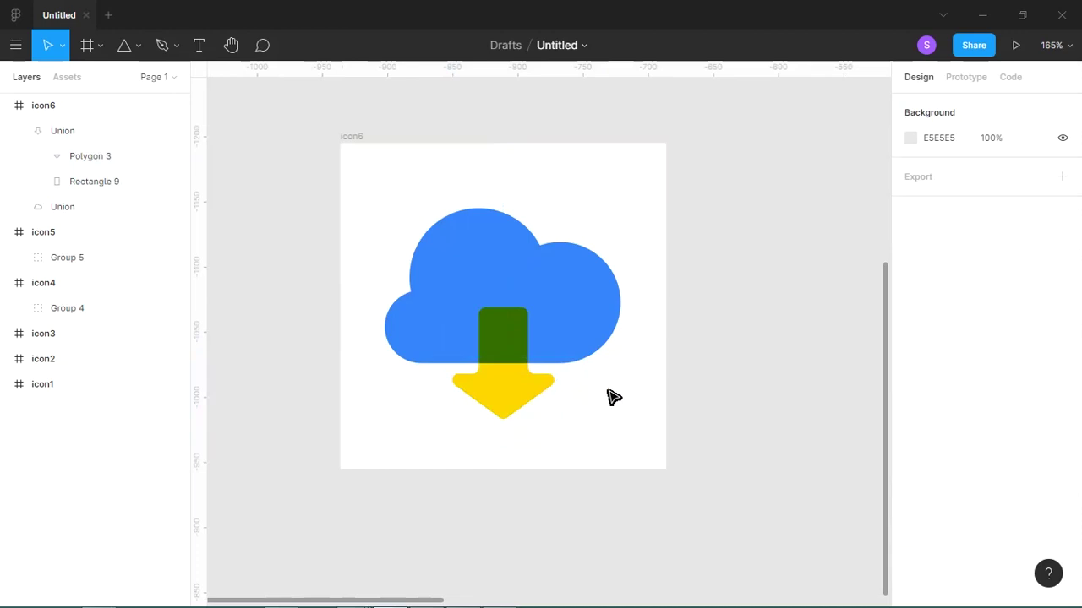
Step: Group the cloud and arrow as Group 6, scale it to 169 × 151.01, and centre it in icon6
click(620, 306)
key(shift+Tab)
shift+click(422, 278)
key(ctrl+g)
drag(628, 217, 623, 229)
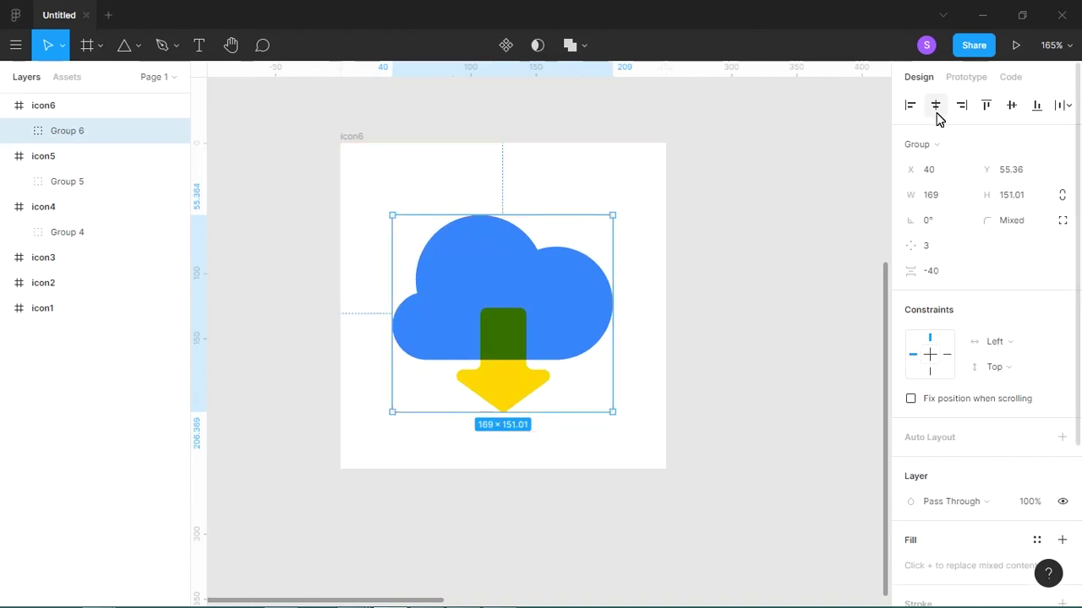
click(1013, 108)
click(786, 219)
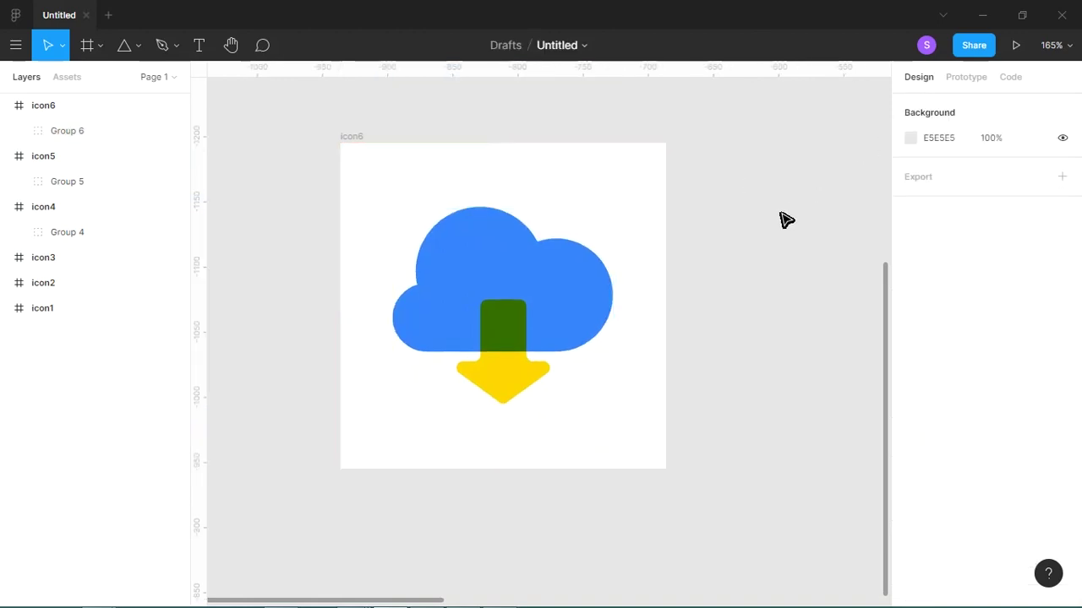
key(minus)
key(minus)
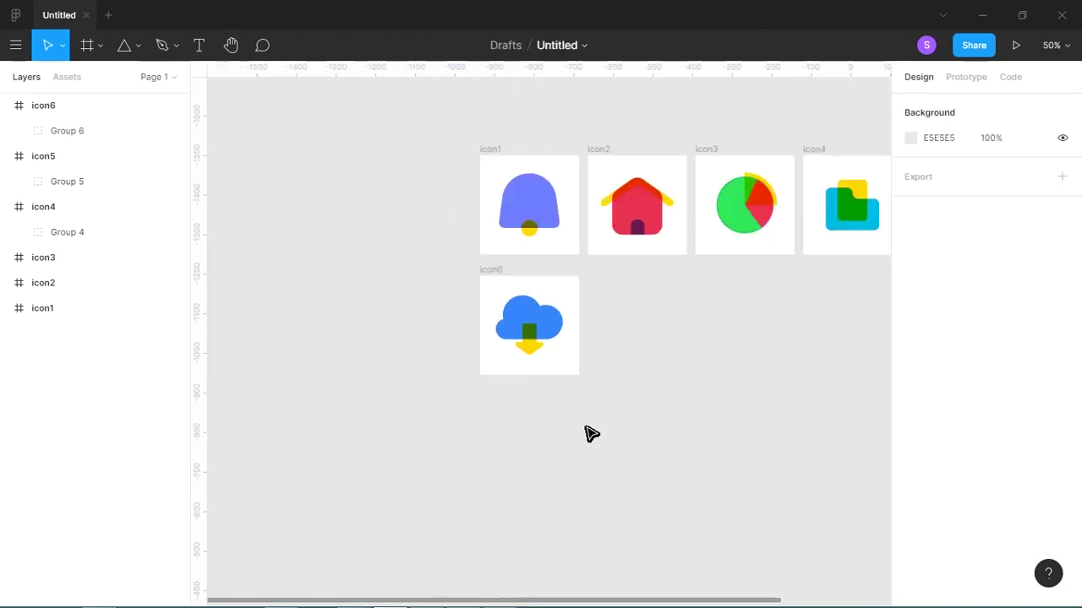
Step: Duplicate the icon6 frame and place the copy beside it in the row
mouse_move(661, 361)
mouse_down()
mouse_move(611, 333)
mouse_move(364, 354)
mouse_move(446, 338)
mouse_up()
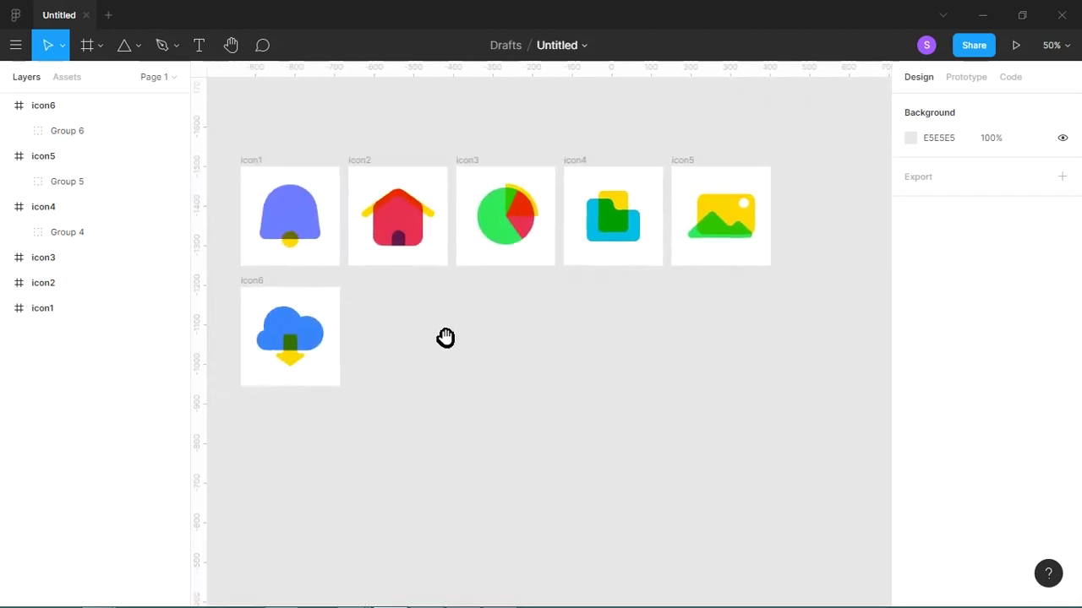
click(256, 288)
key(ctrl+d)
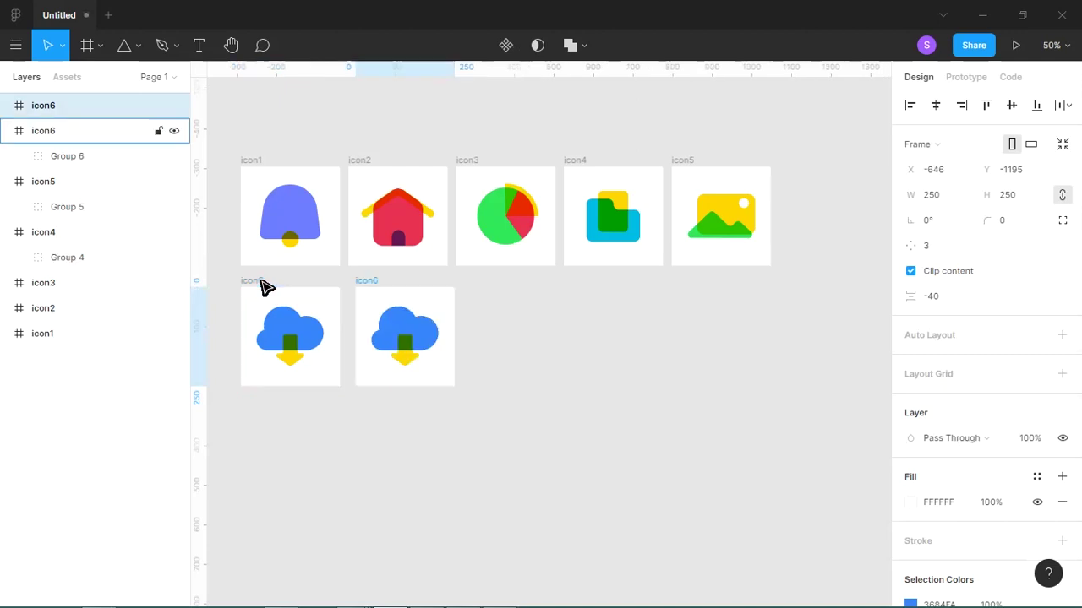
drag(378, 309, 371, 310)
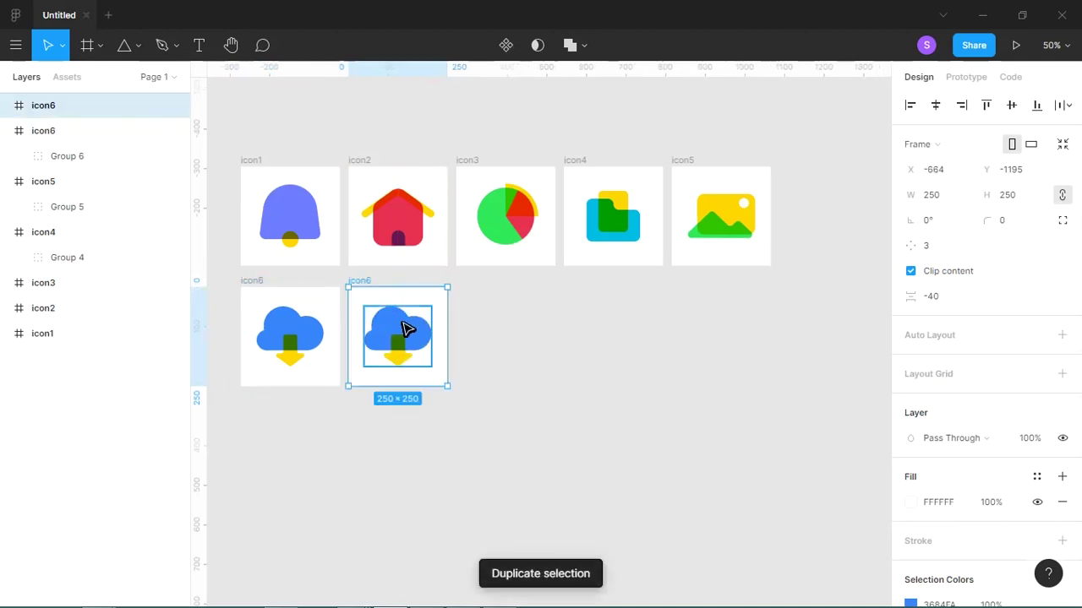
click(465, 363)
Step: Delete the cloud group from the copied frame and rename the frame icon7
click(422, 347)
key(Delete)
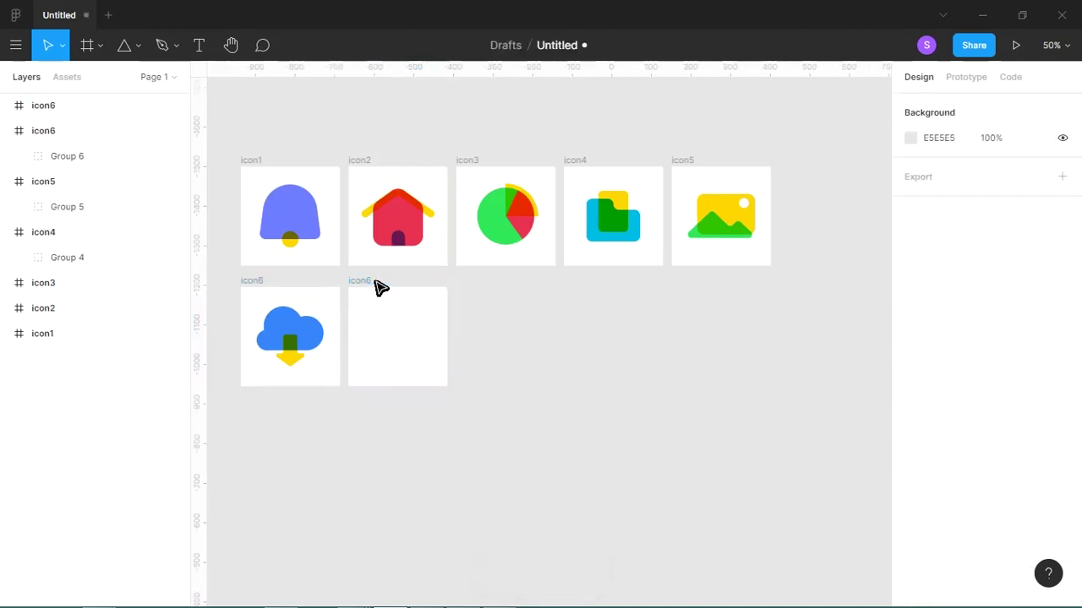
click(378, 292)
key(ctrl+r)
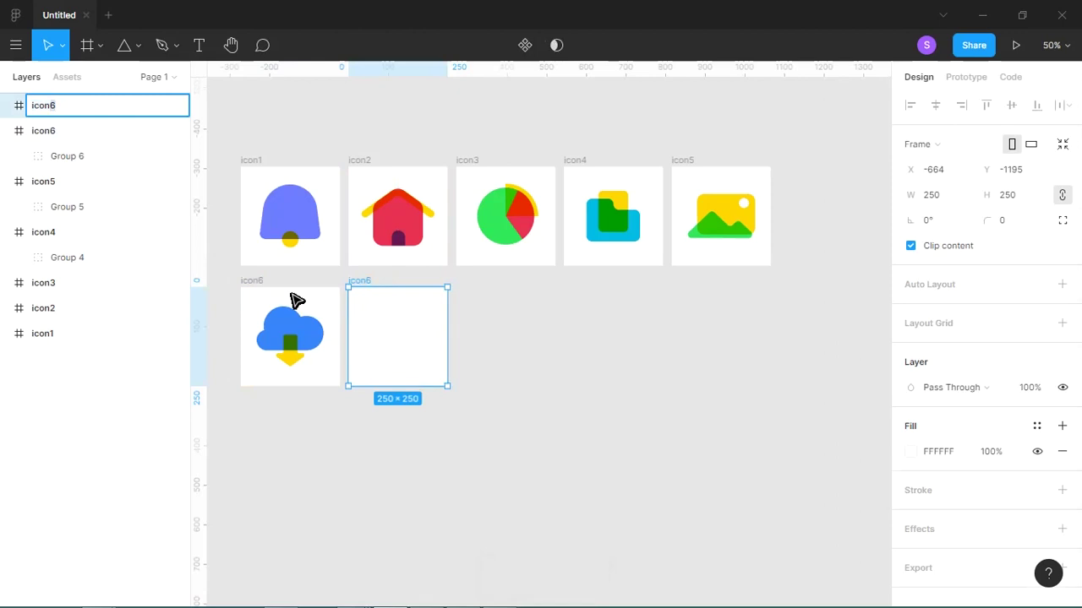
key(Return)
key(Return)
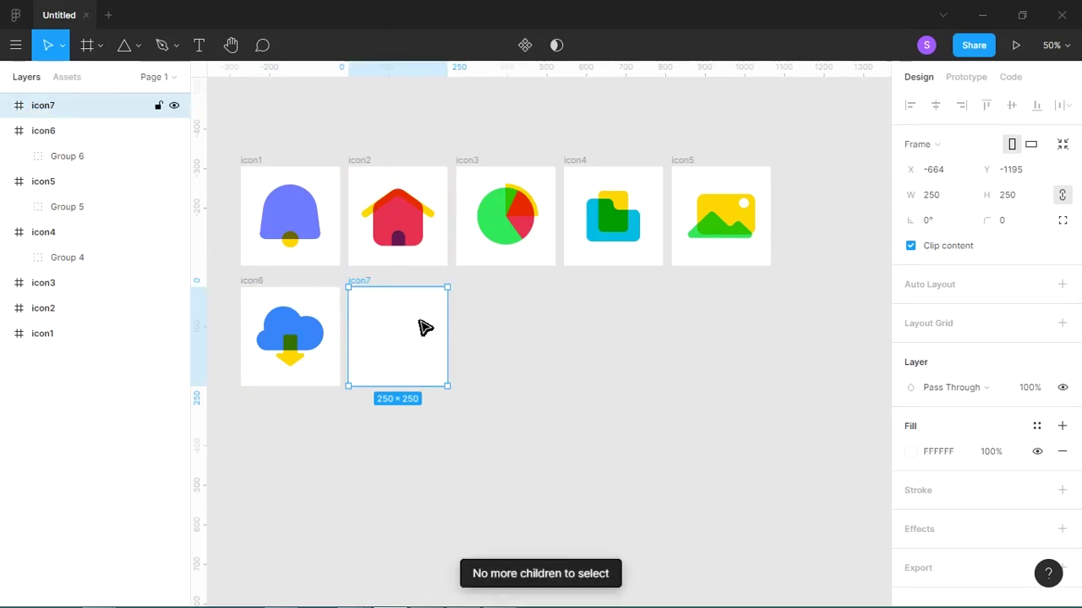
click(502, 343)
mouse_move(311, 262)
mouse_down()
mouse_move(470, 407)
mouse_move(468, 326)
mouse_move(454, 337)
mouse_up()
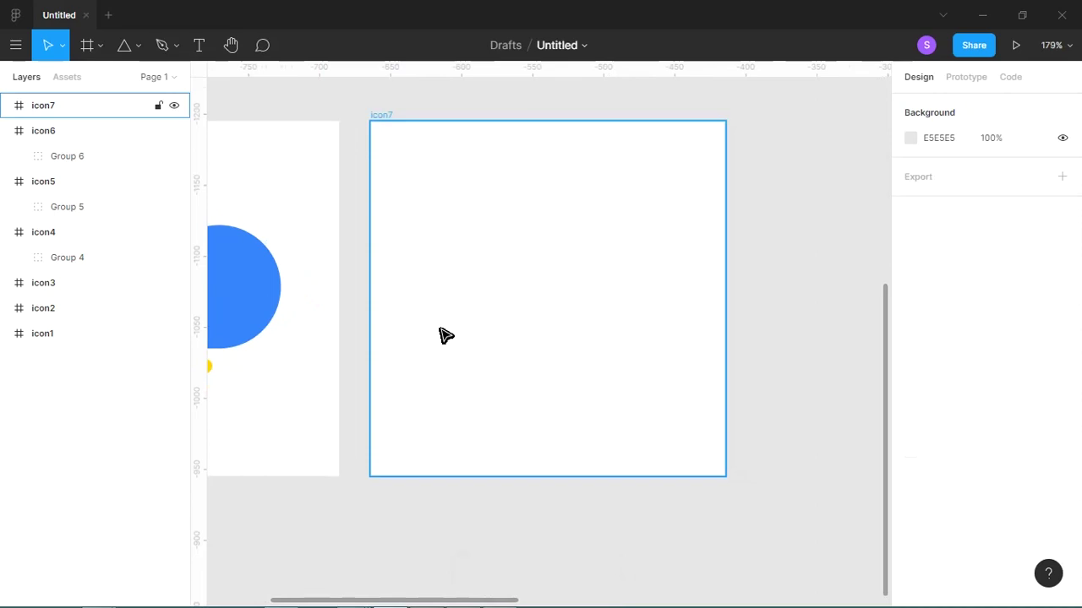
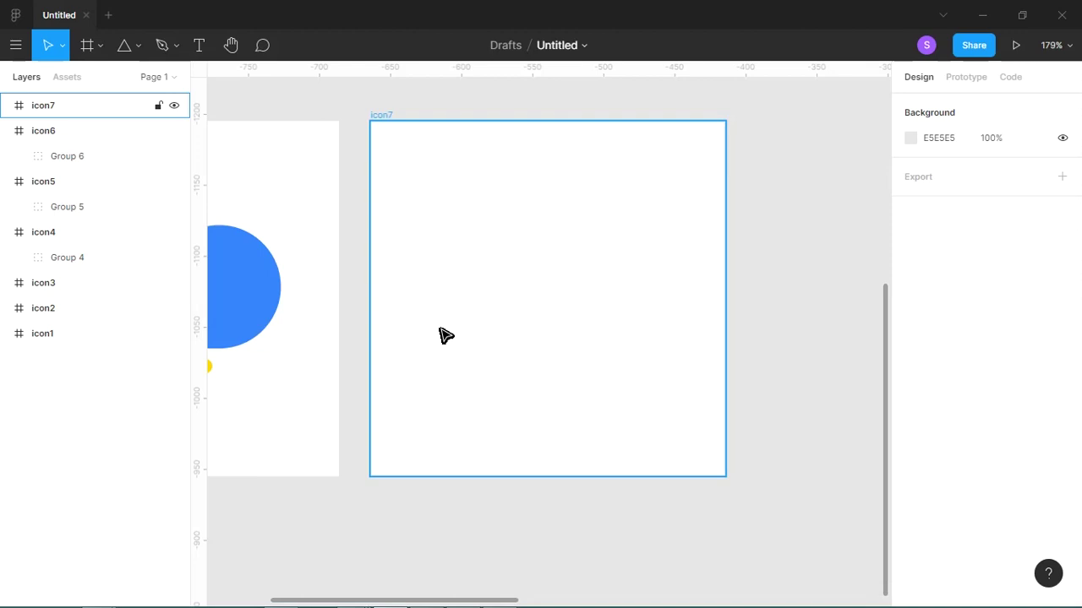
Step: Draw a 147×84 rectangle inside icon7
click(139, 45)
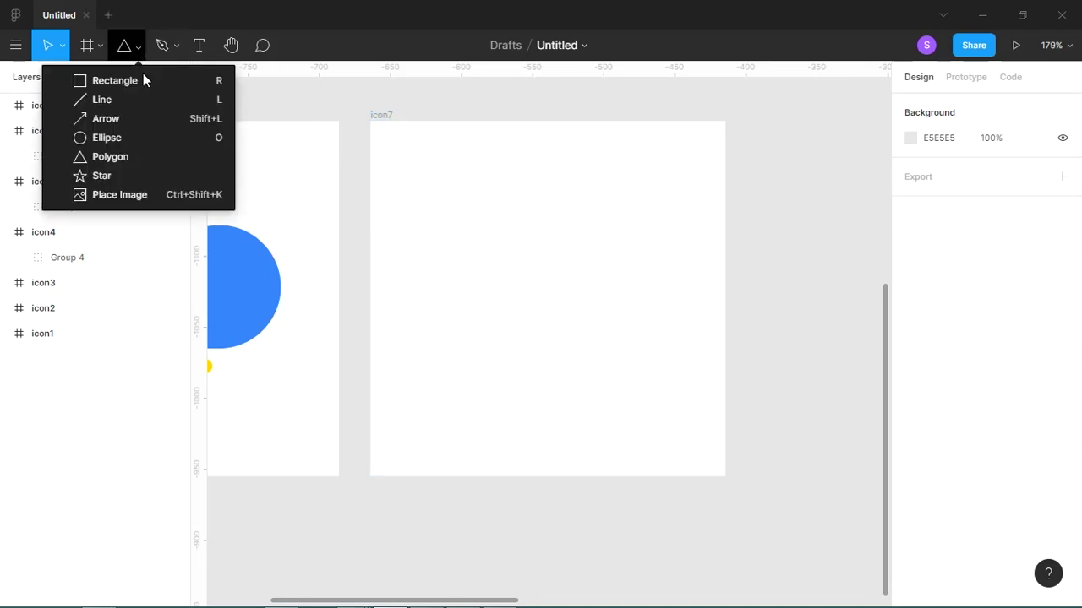
click(145, 80)
drag(437, 252, 646, 370)
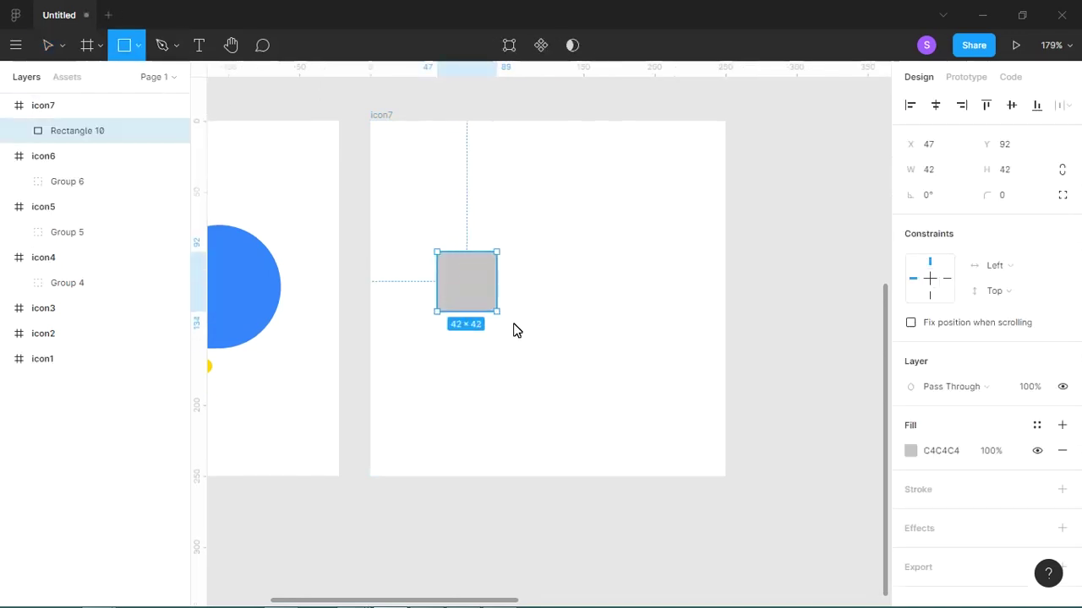
Step: Round the rectangle's top corners to radius 39, keeping the bottom flat
double_click(632, 351)
drag(668, 217, 407, 302)
mouse_move(911, 220)
mouse_down()
mouse_move(926, 211)
mouse_move(851, 255)
mouse_up()
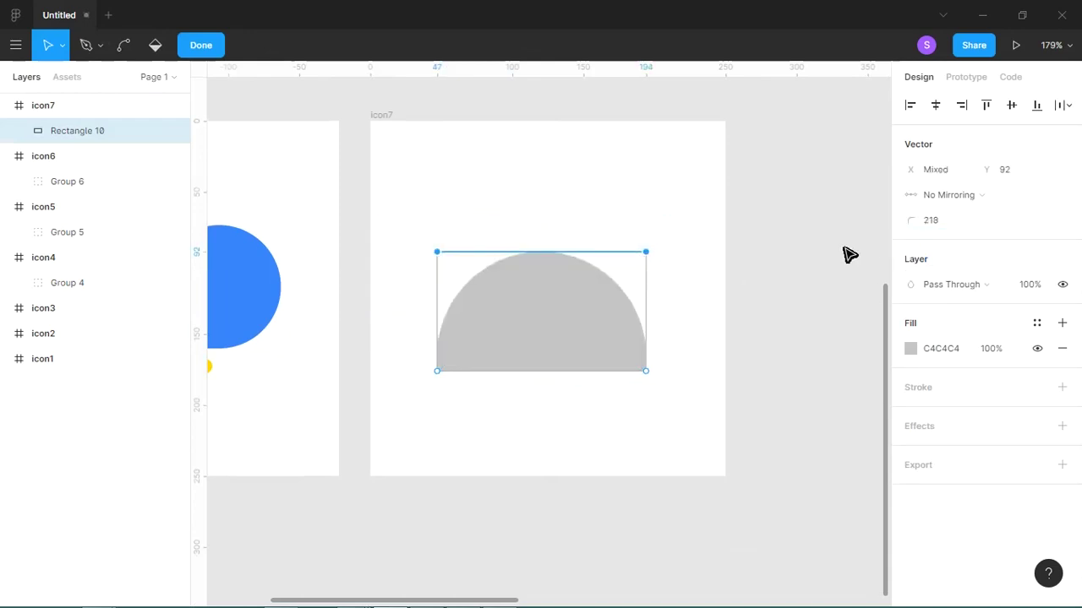
drag(917, 222, 858, 226)
drag(776, 237, 632, 215)
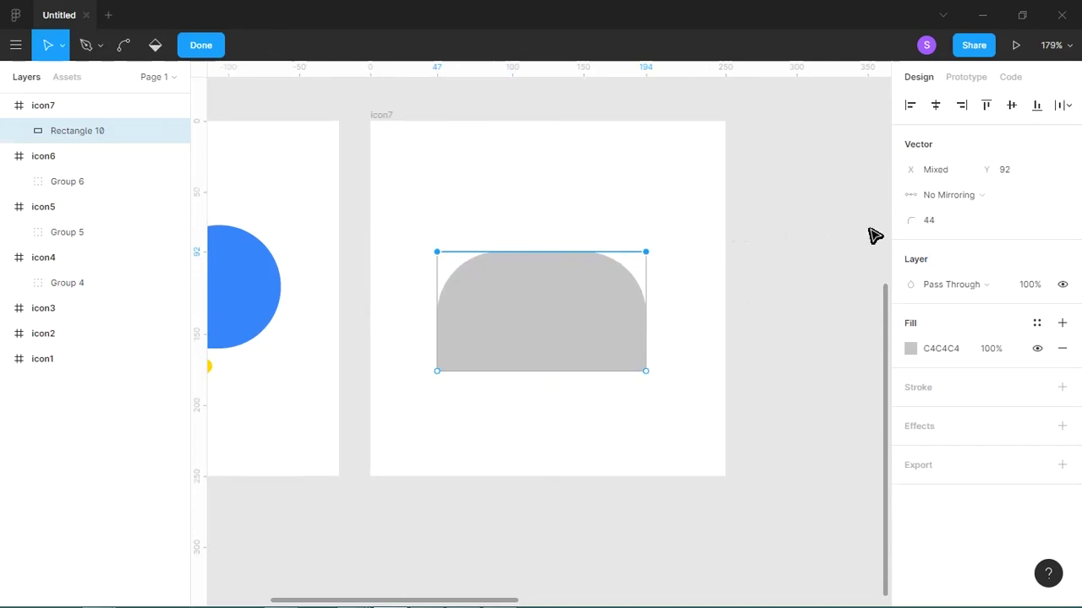
drag(911, 221, 897, 219)
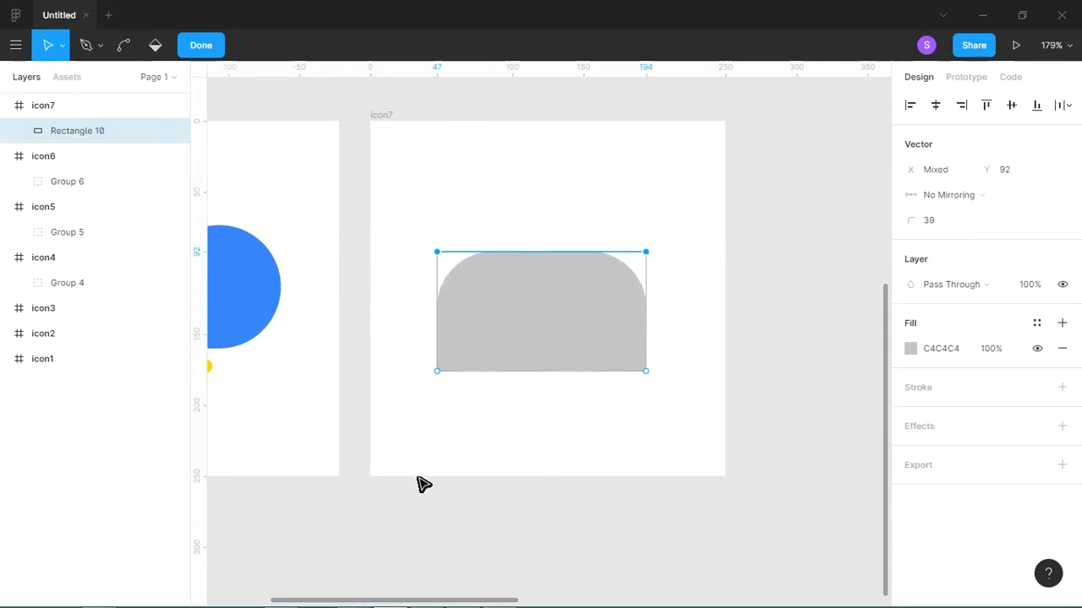
click(504, 412)
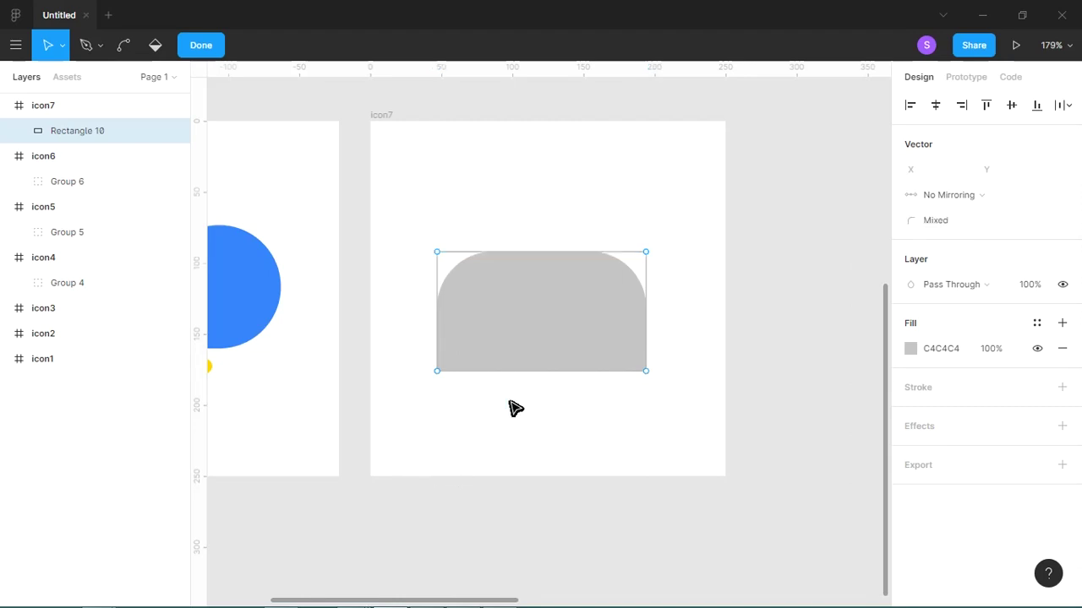
key(Escape)
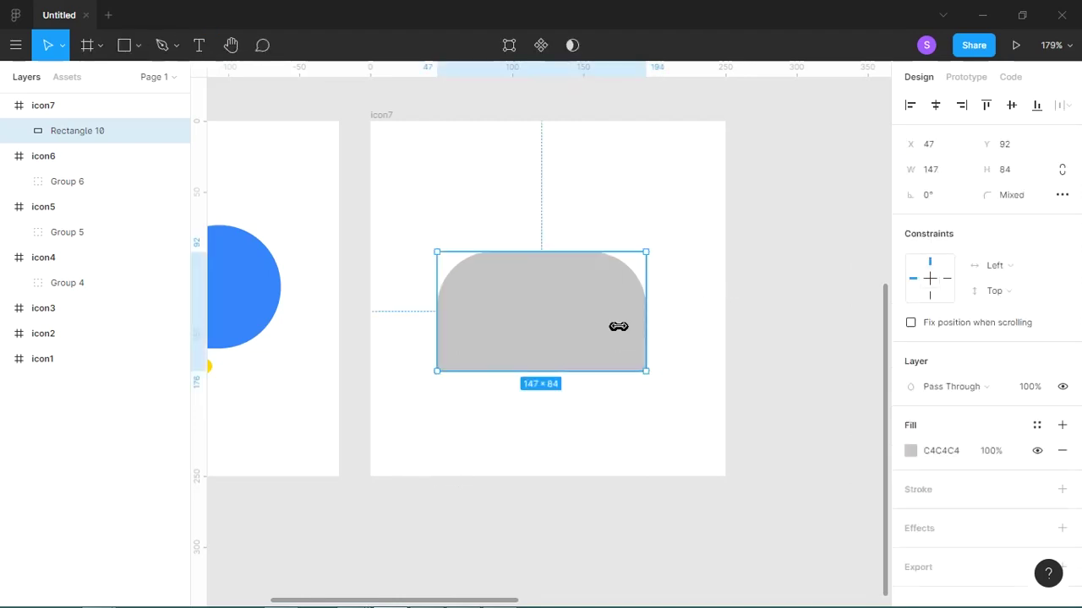
Step: Duplicate the arch, narrow the copy to 61 wide, and fill the original orange E97330
drag(572, 341, 588, 341)
mouse_move(668, 323)
mouse_down()
mouse_move(614, 322)
mouse_move(625, 325)
mouse_up()
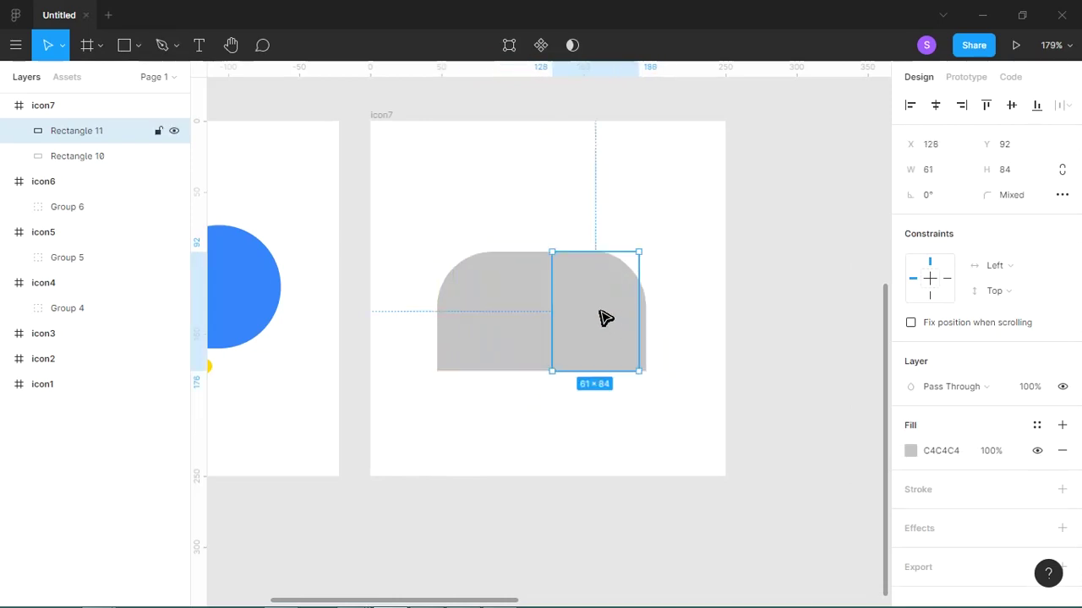
click(528, 299)
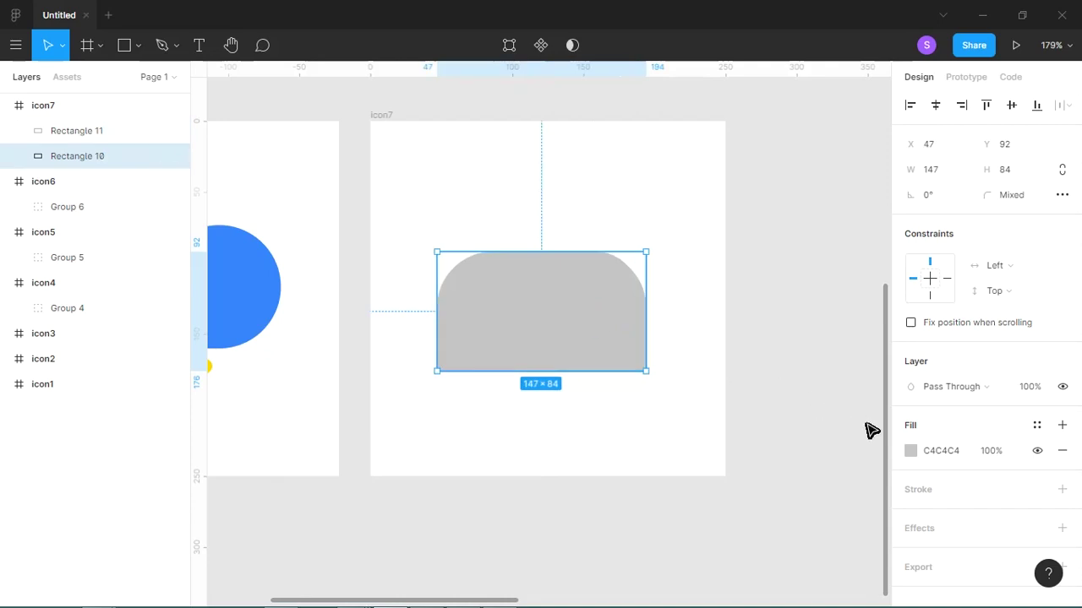
click(910, 451)
click(816, 532)
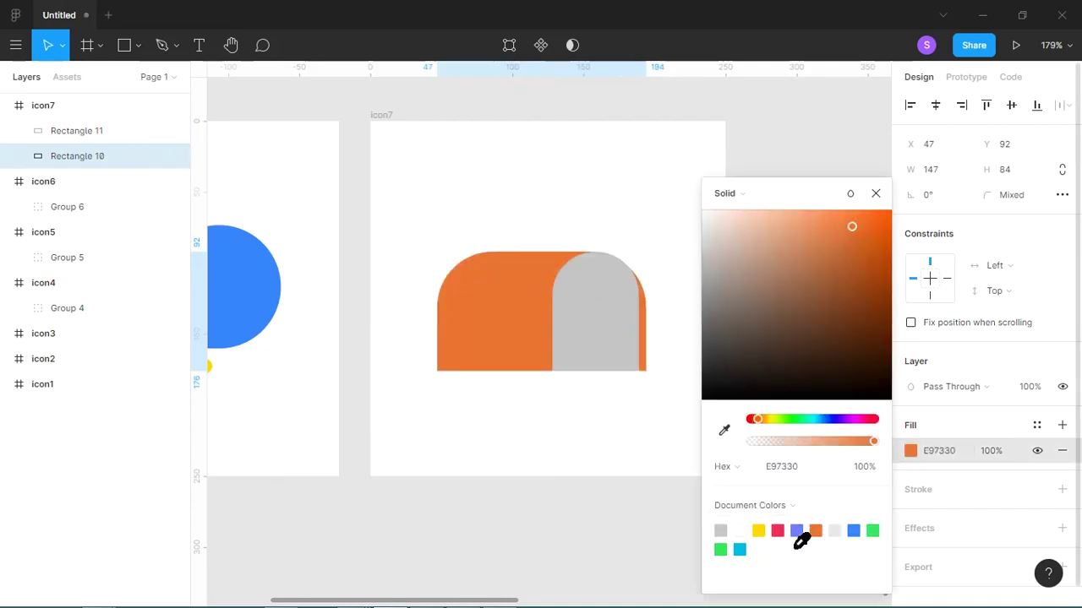
Step: Lower the copy's top edge and narrow it to a 47×75 inner arch
click(632, 355)
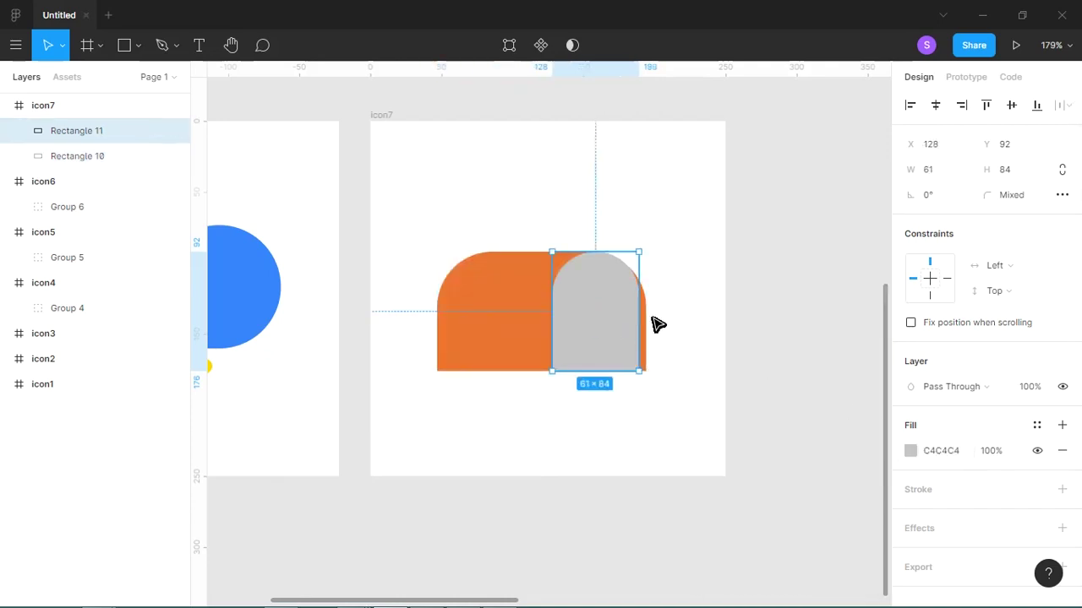
drag(626, 252, 627, 266)
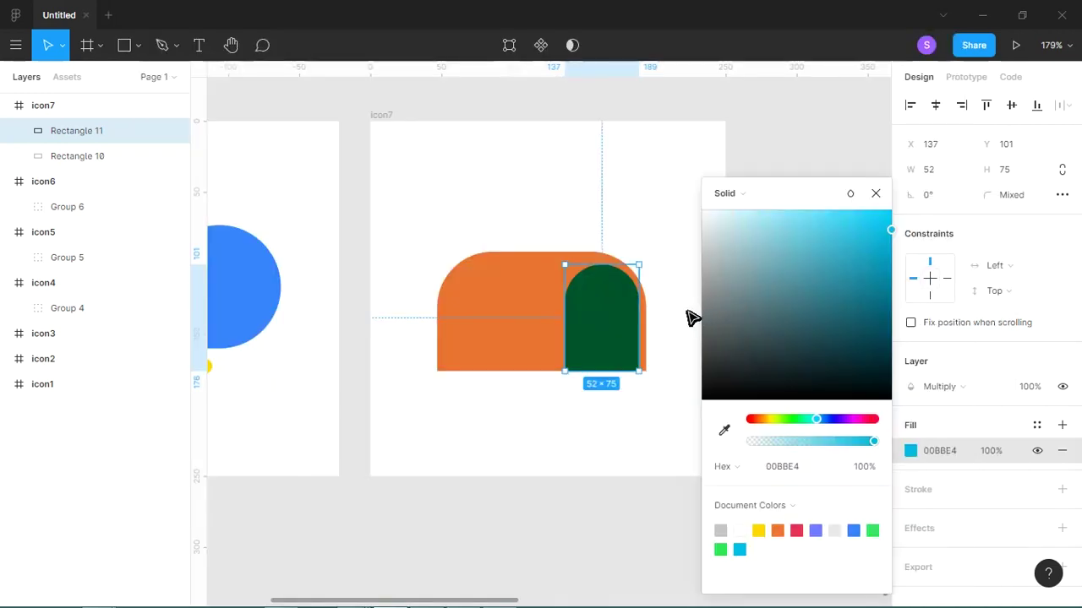
drag(648, 323, 644, 327)
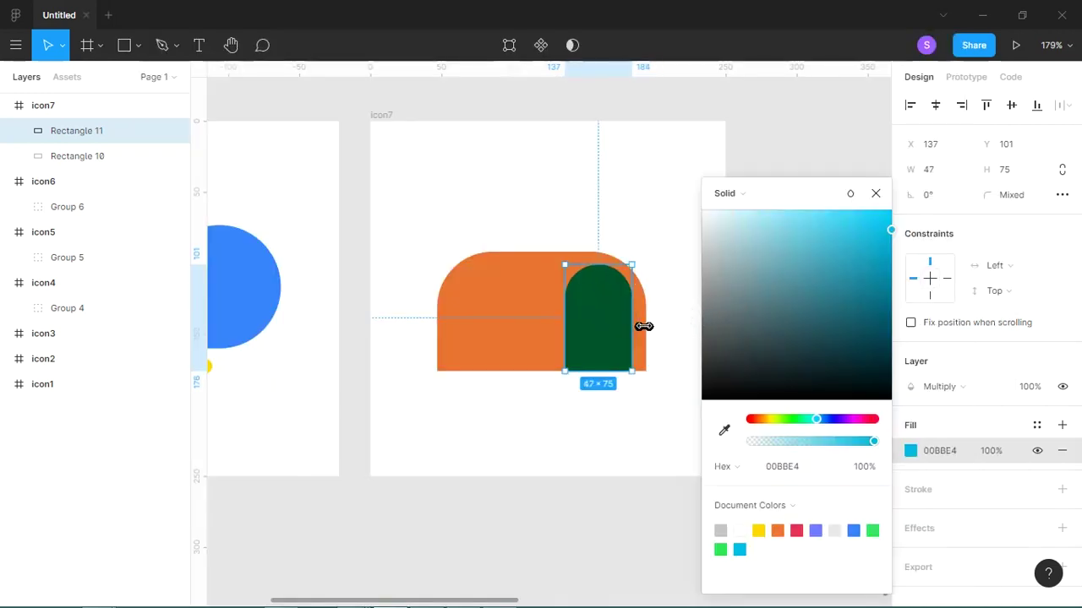
mouse_move(598, 338)
click(596, 412)
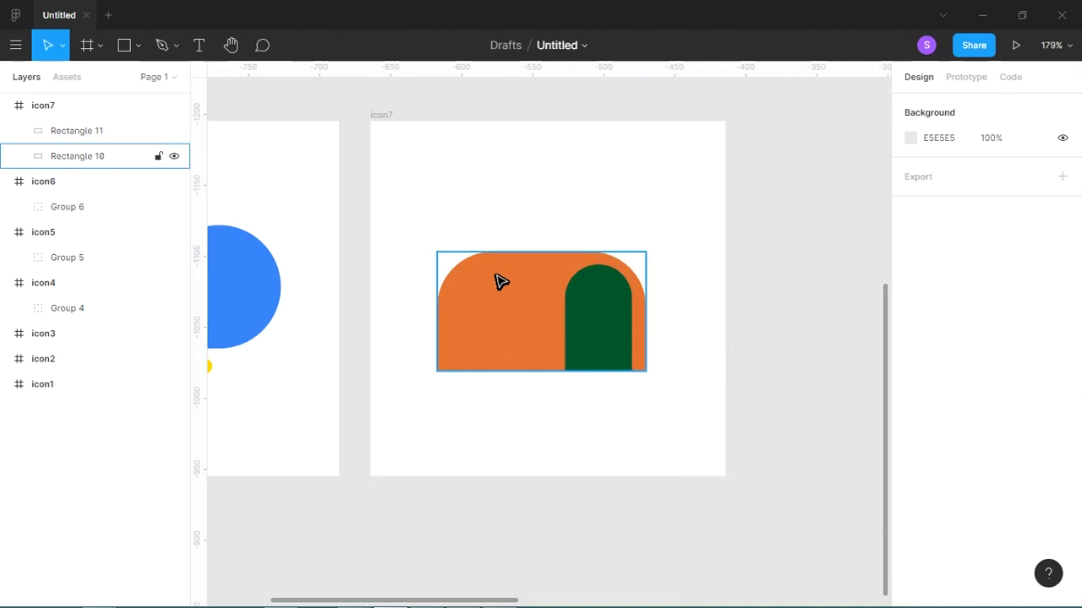
click(137, 46)
click(134, 80)
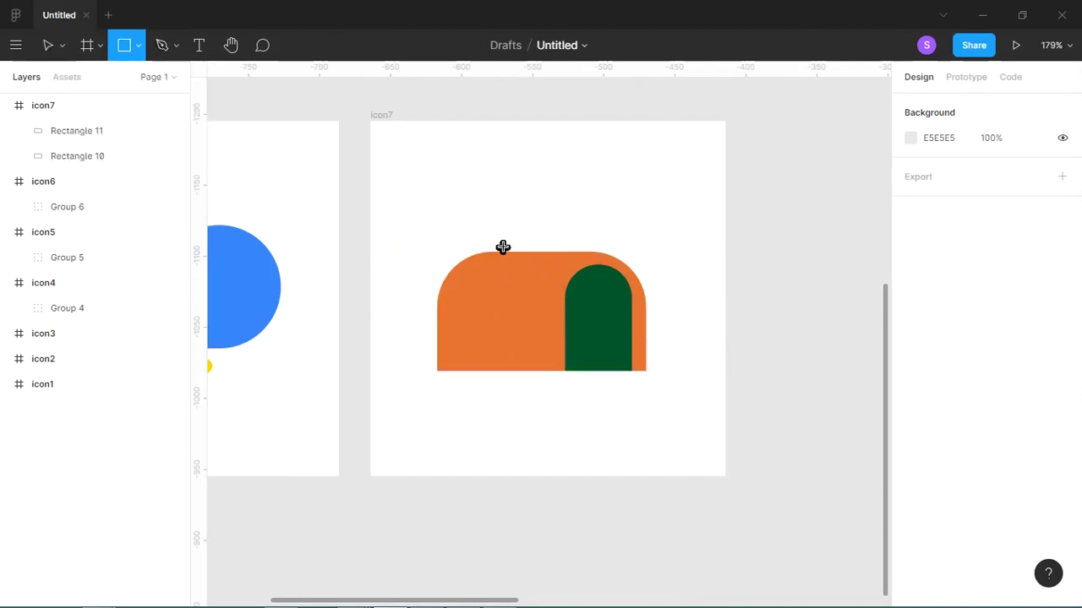
Step: Draw a thin bar above the body's left with fully rounded ends, FFD600 fill, Multiply blending
drag(480, 226, 489, 281)
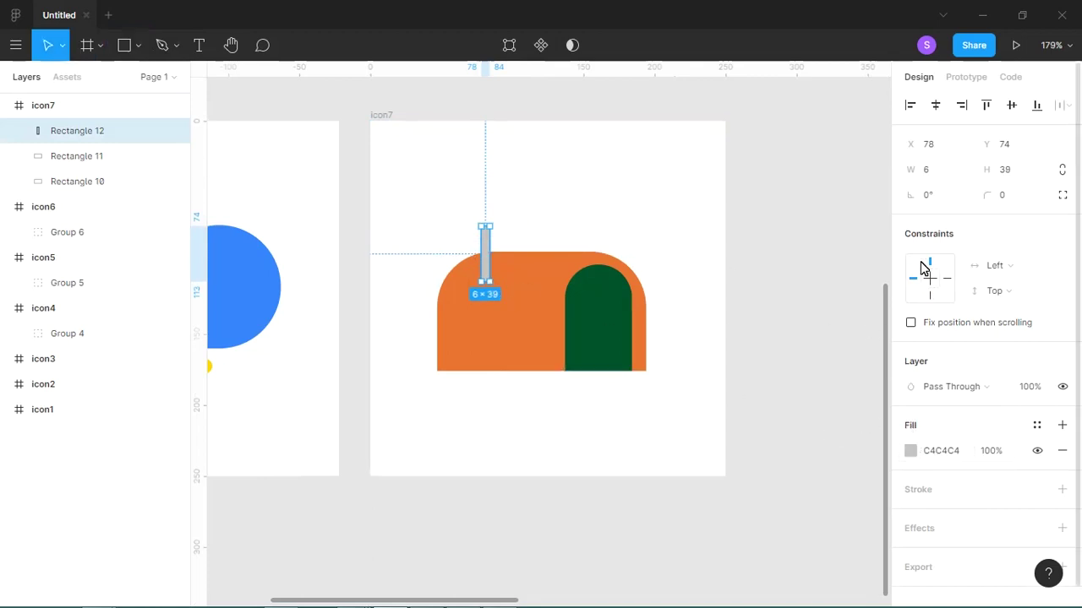
drag(986, 195, 1010, 195)
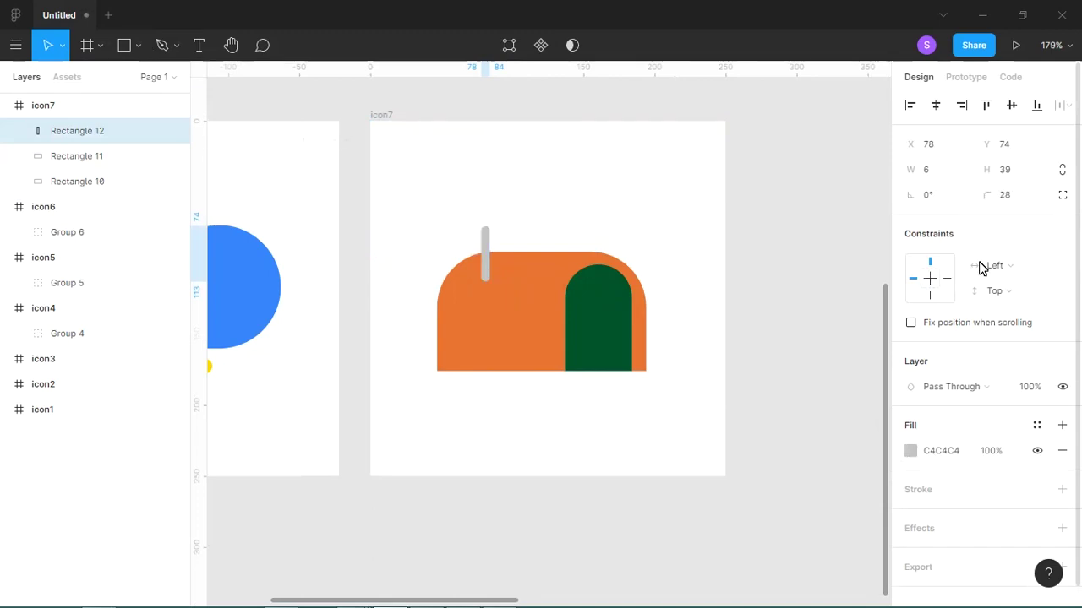
click(911, 456)
click(758, 531)
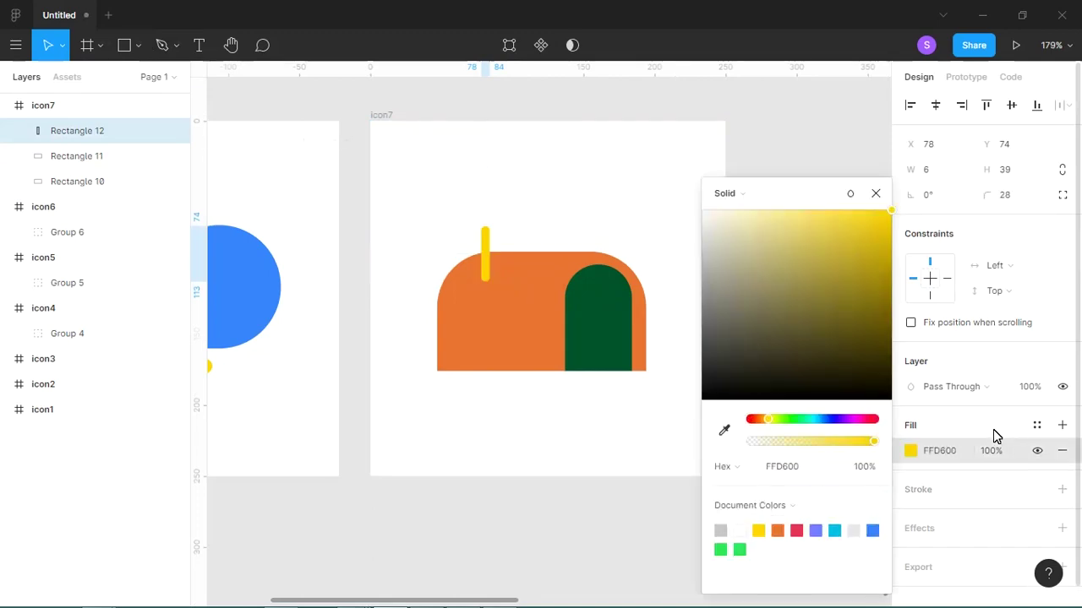
click(987, 389)
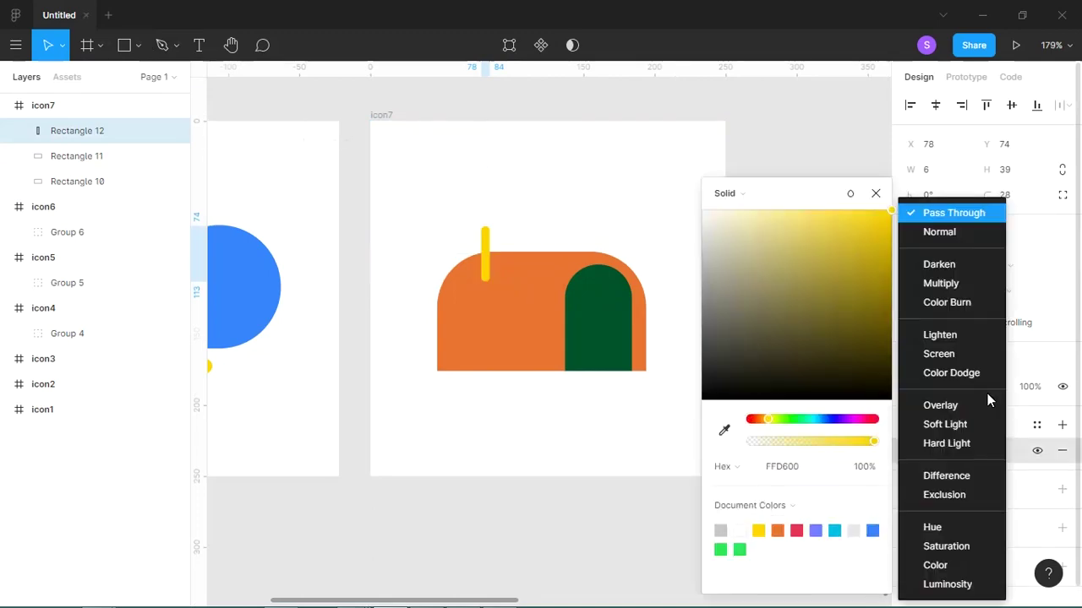
click(944, 285)
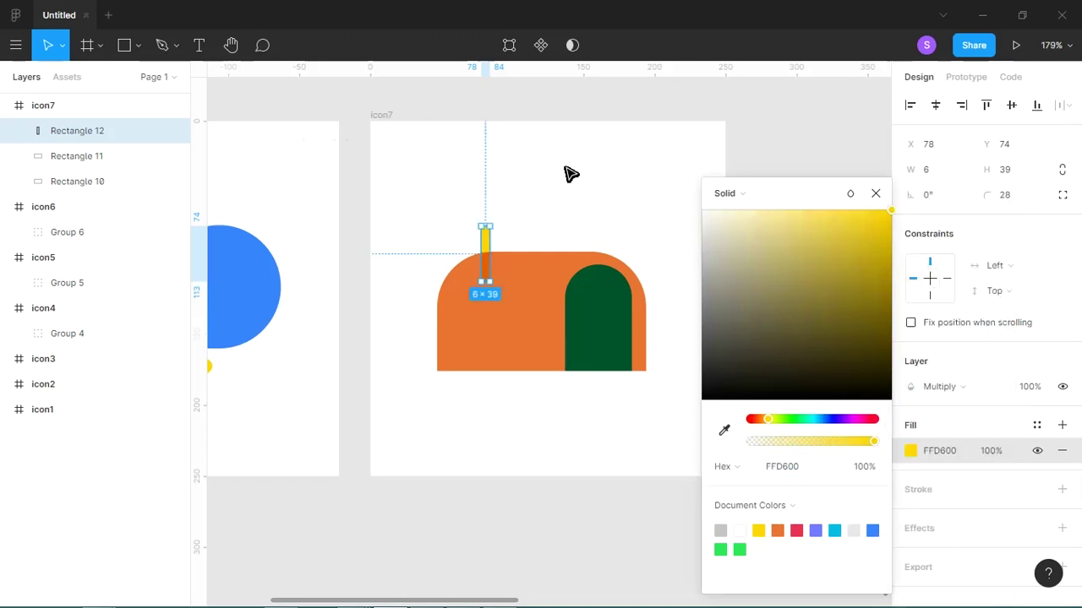
Step: Raise the yellow bar and stretch it upward to 58 tall
key(Up)
key(Up)
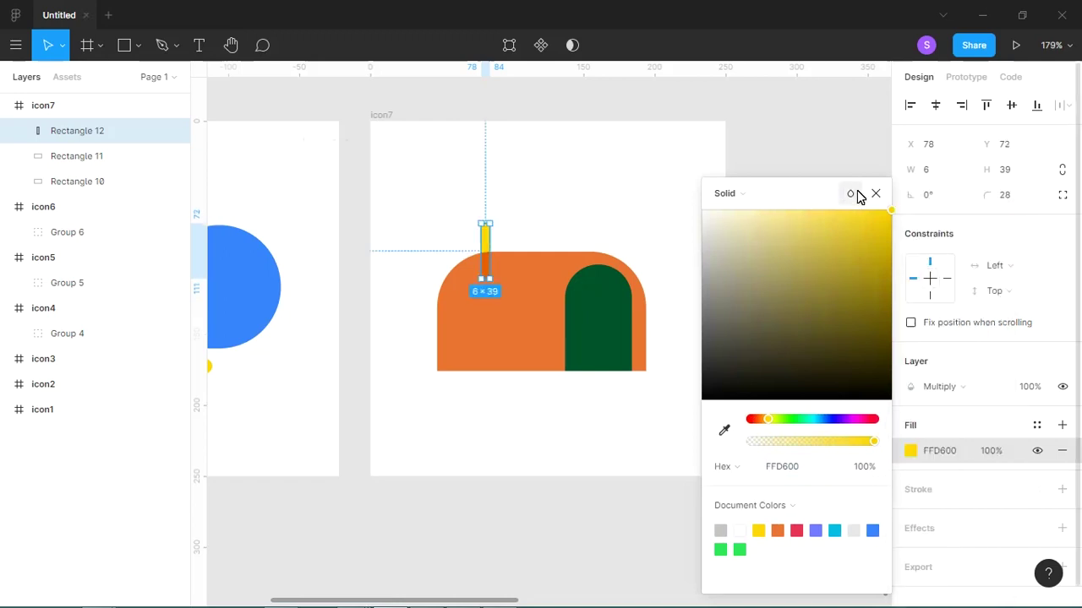
click(874, 194)
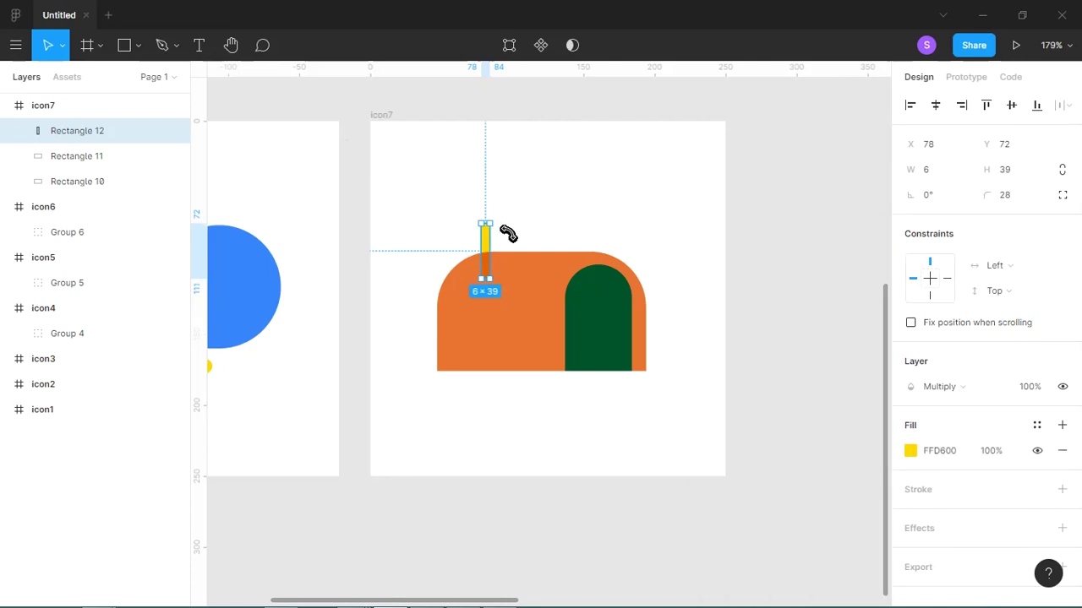
drag(495, 236, 497, 209)
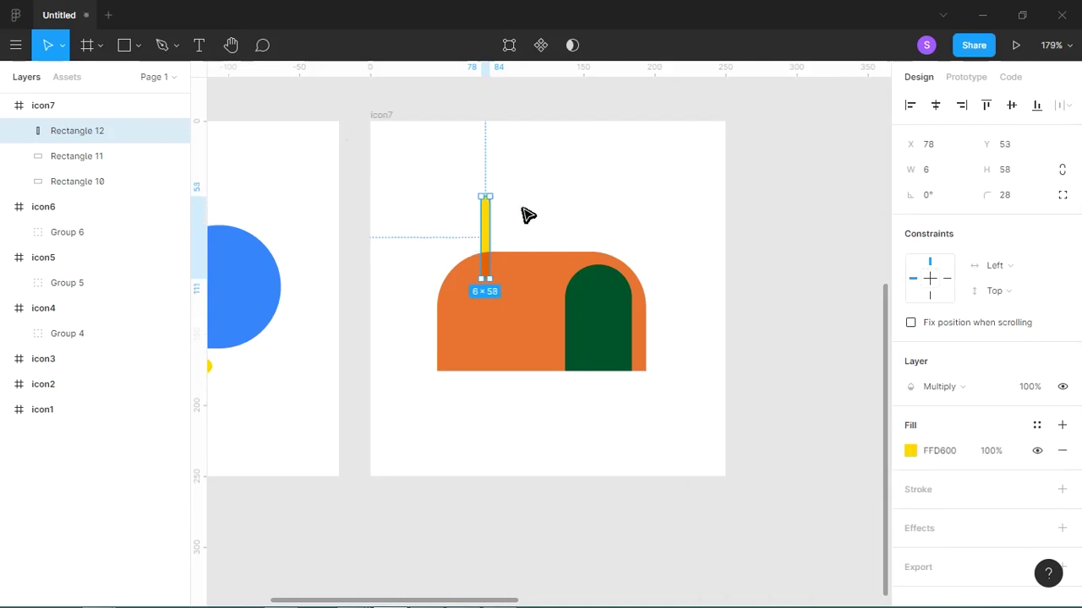
drag(402, 169, 554, 307)
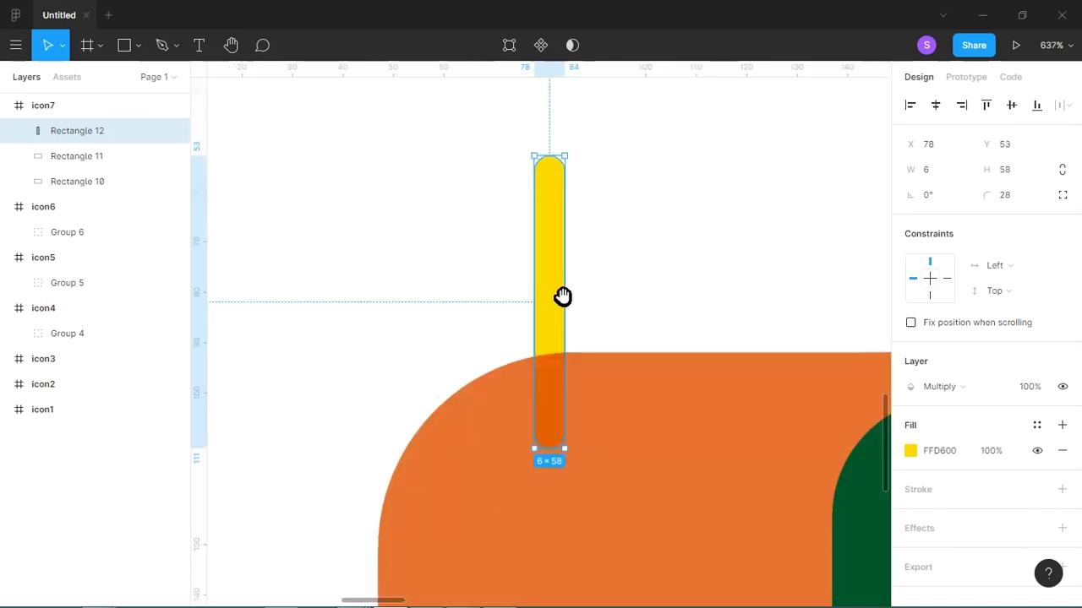
click(138, 44)
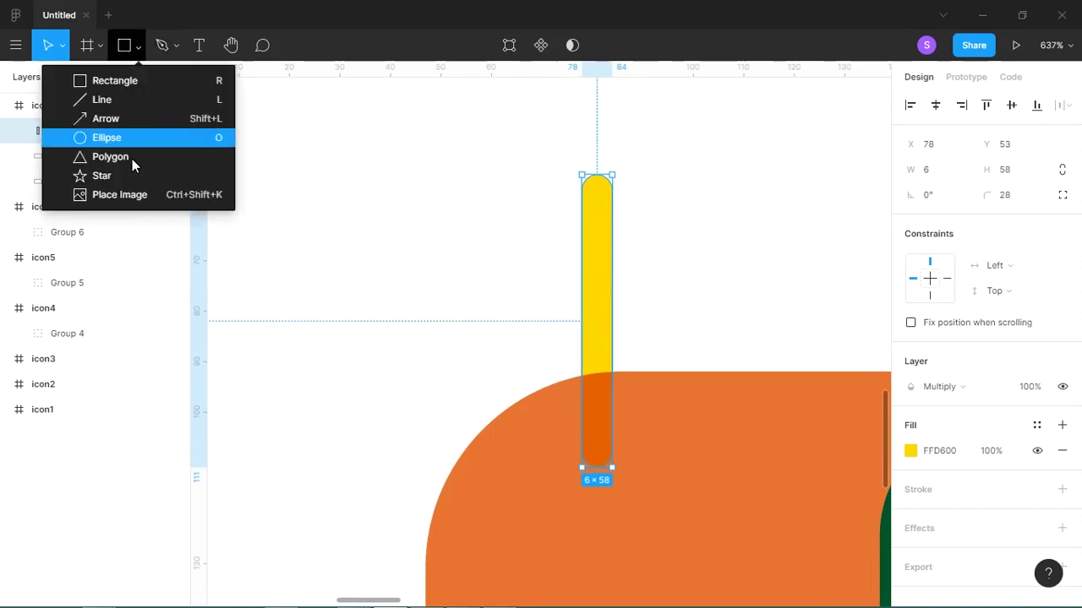
Step: Draw a left-pointing triangle and place it against the yellow pole as a flag
click(146, 155)
mouse_move(314, 190)
mouse_down()
mouse_move(542, 387)
mouse_move(542, 413)
mouse_up()
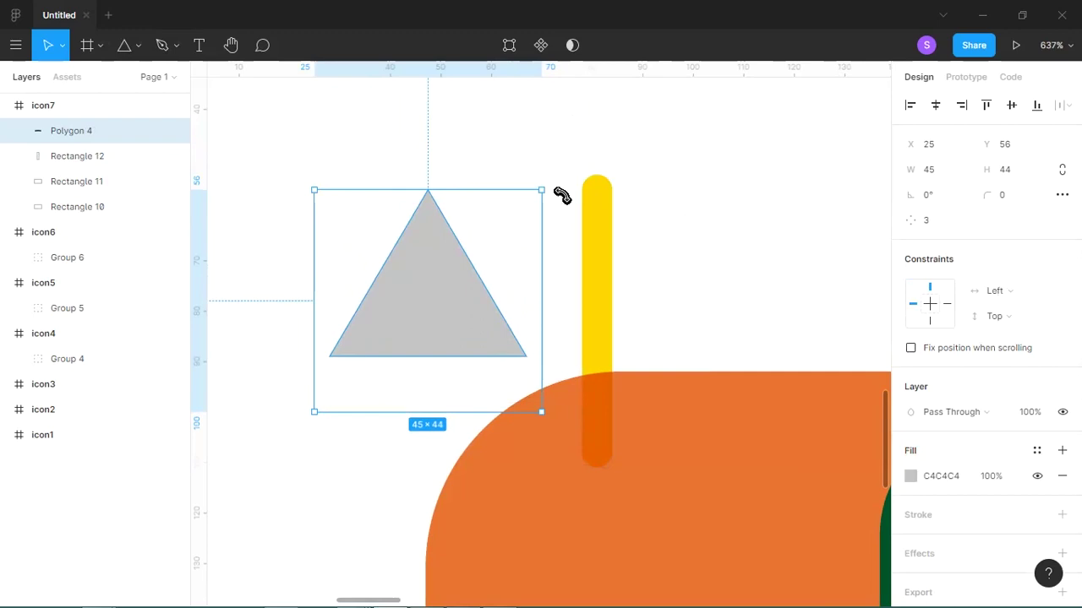
drag(562, 196, 326, 177)
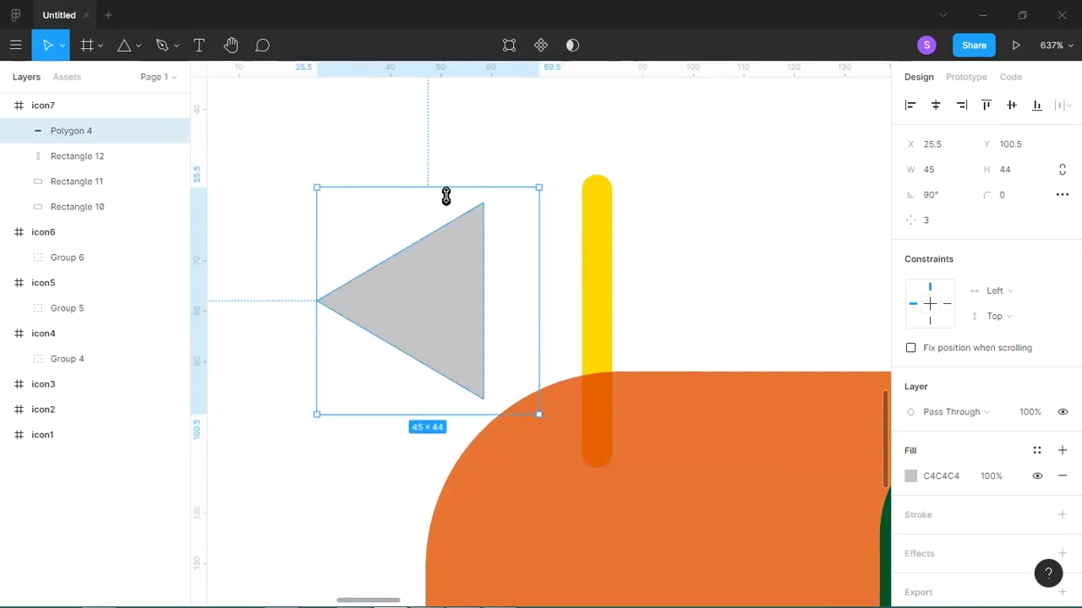
drag(446, 196, 449, 229)
drag(462, 285, 578, 230)
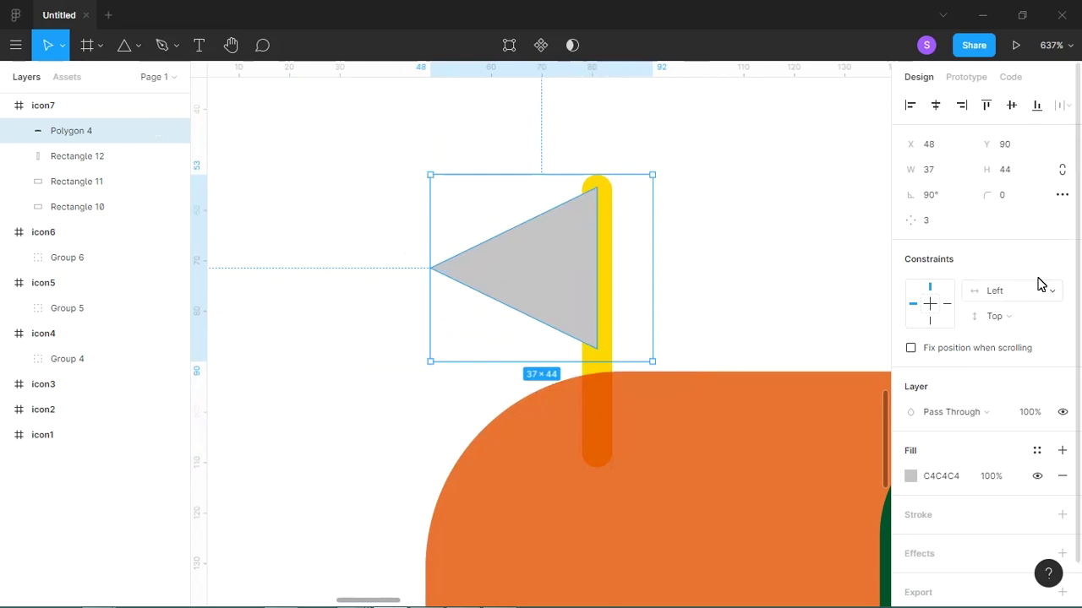
Step: Give the flag's corners a slight radius of 3
mouse_move(994, 197)
mouse_down()
mouse_move(1033, 197)
mouse_move(990, 198)
mouse_up()
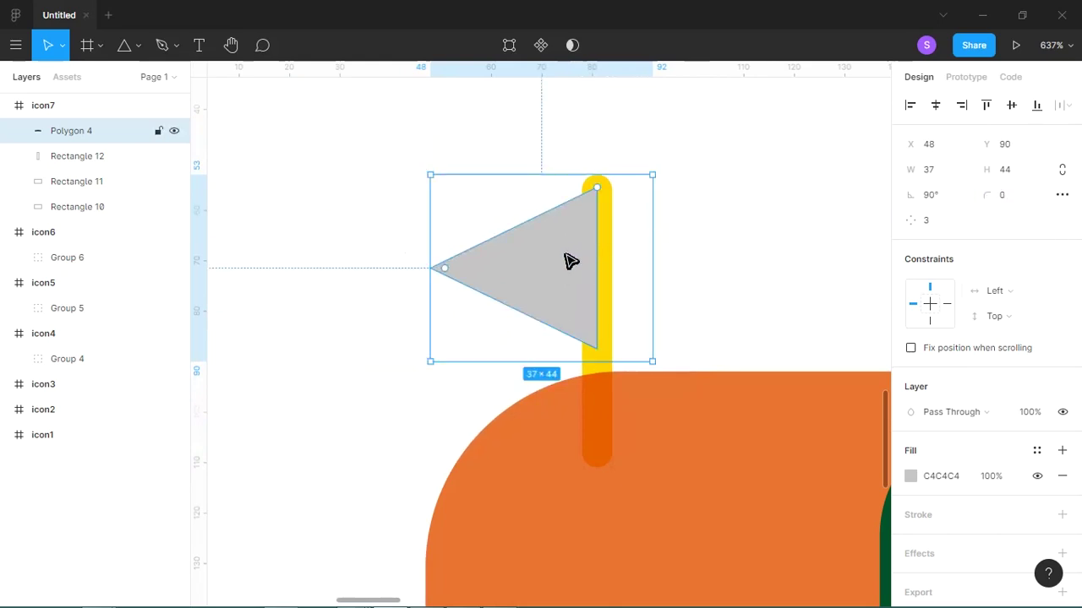
double_click(524, 269)
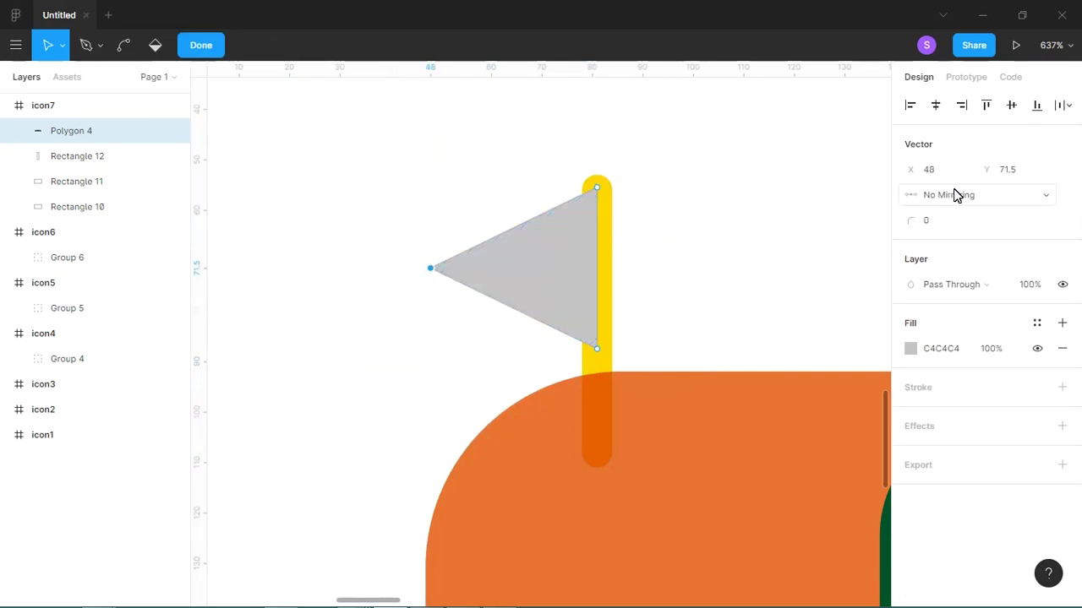
drag(911, 220, 930, 221)
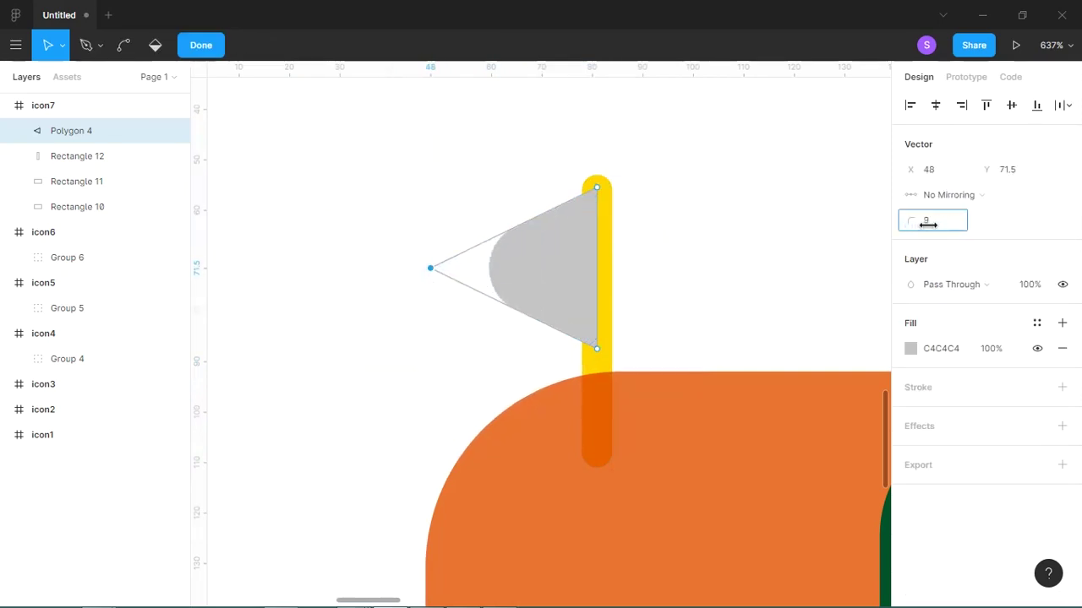
drag(915, 229, 896, 226)
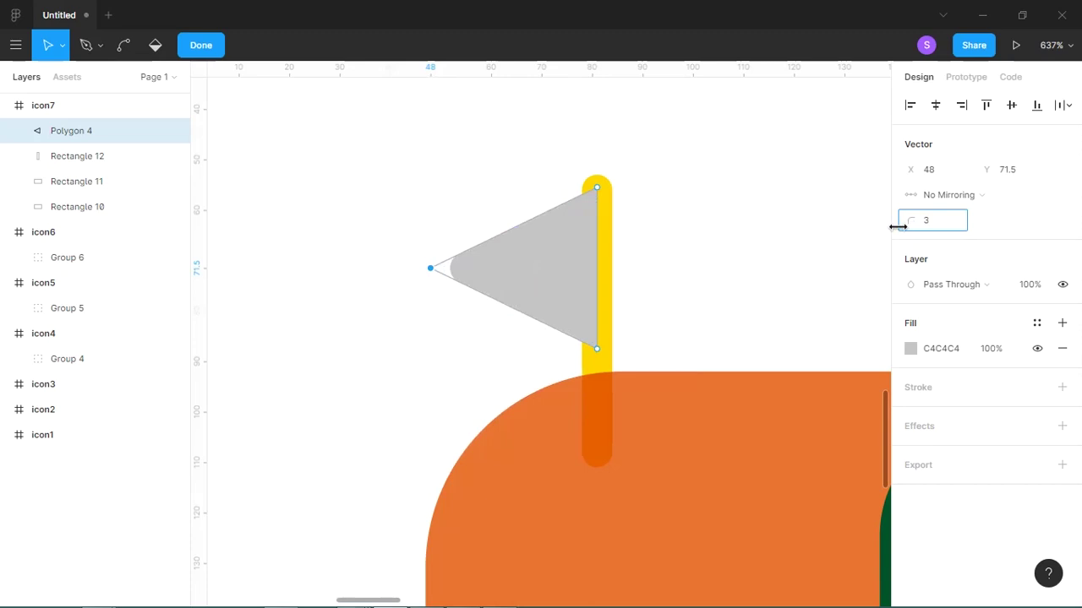
key(Escape)
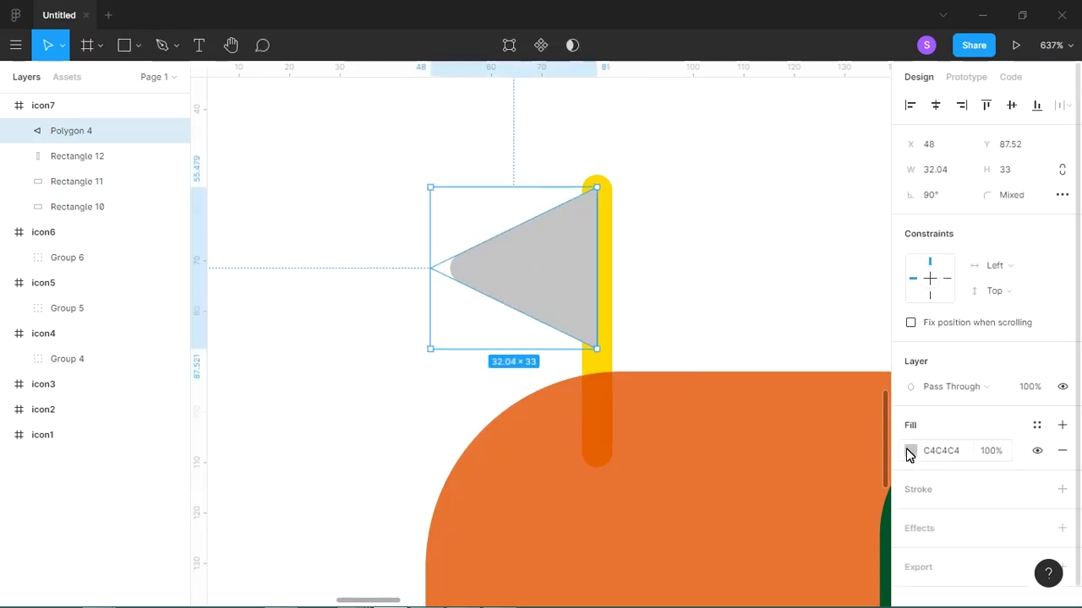
Step: Fill the flag purple 6C7BFF with Multiply blending over the pole
click(910, 451)
click(815, 529)
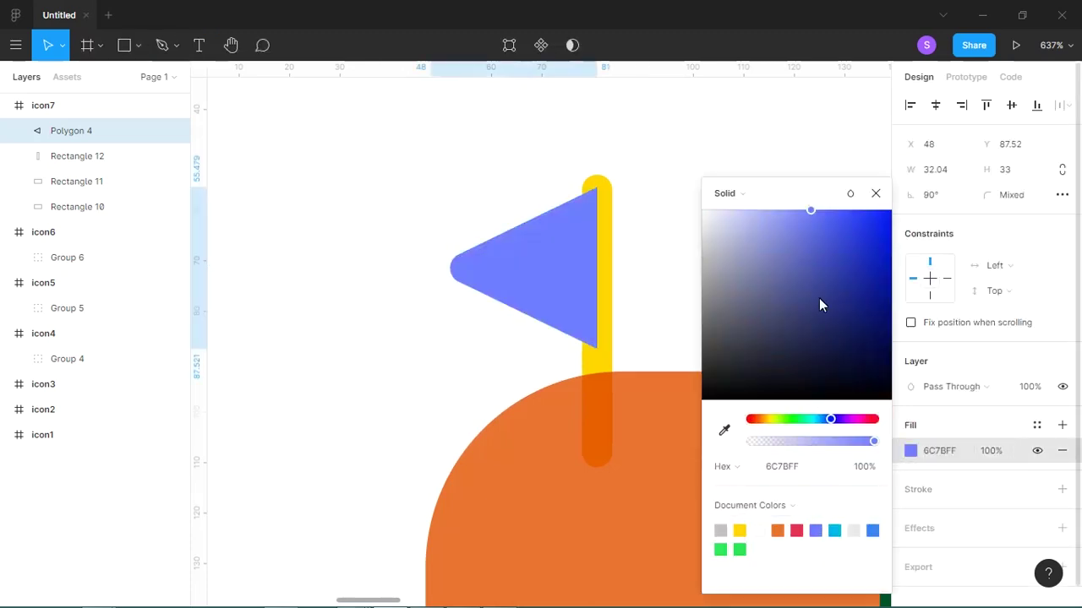
click(947, 388)
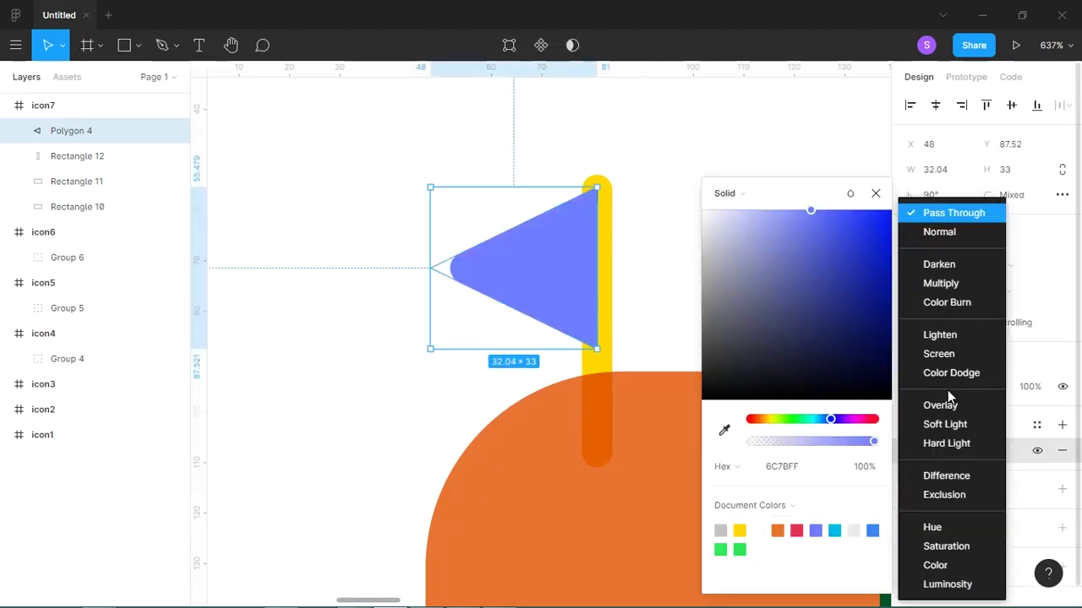
click(941, 283)
click(876, 194)
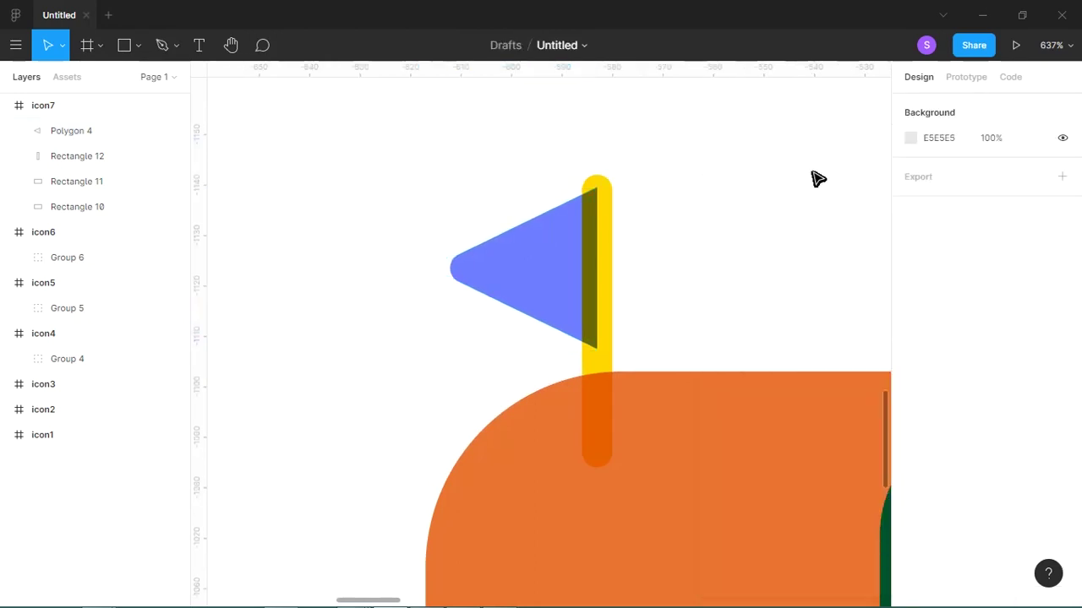
key(shift+0)
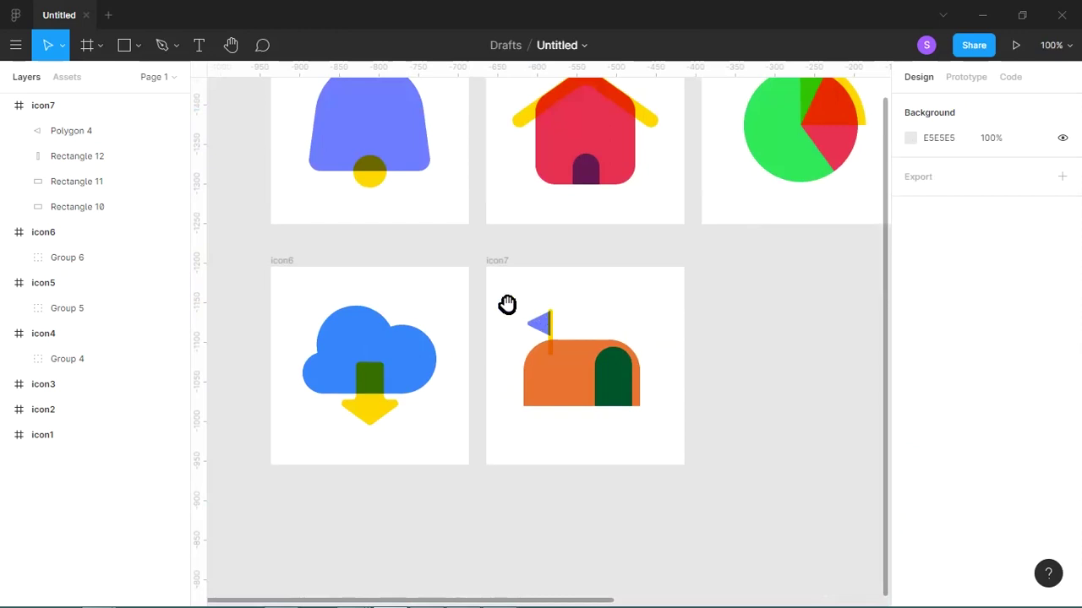
Step: Copy the yellow pole below the mailbox as a post, trimmed to meet the body's bottom
drag(490, 293, 715, 498)
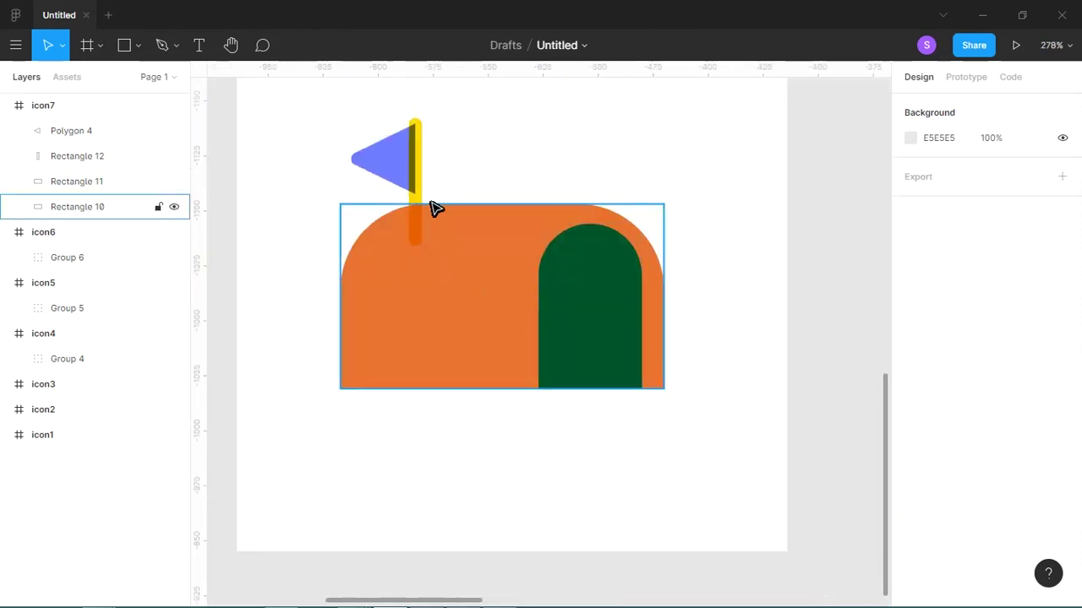
mouse_move(430, 203)
mouse_down()
mouse_move(514, 451)
mouse_move(536, 434)
mouse_up()
click(565, 456)
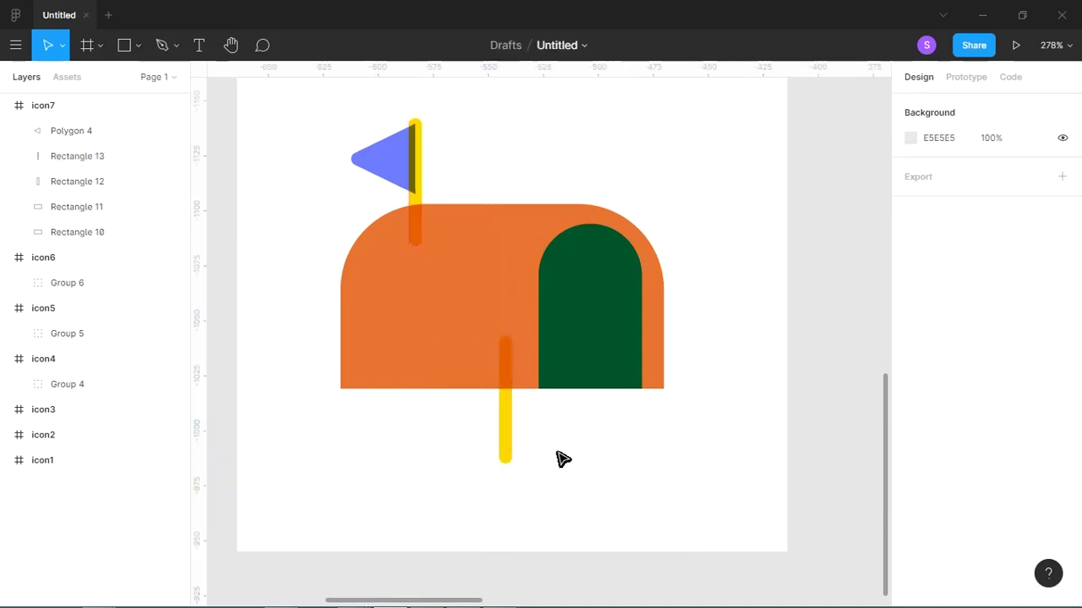
click(509, 398)
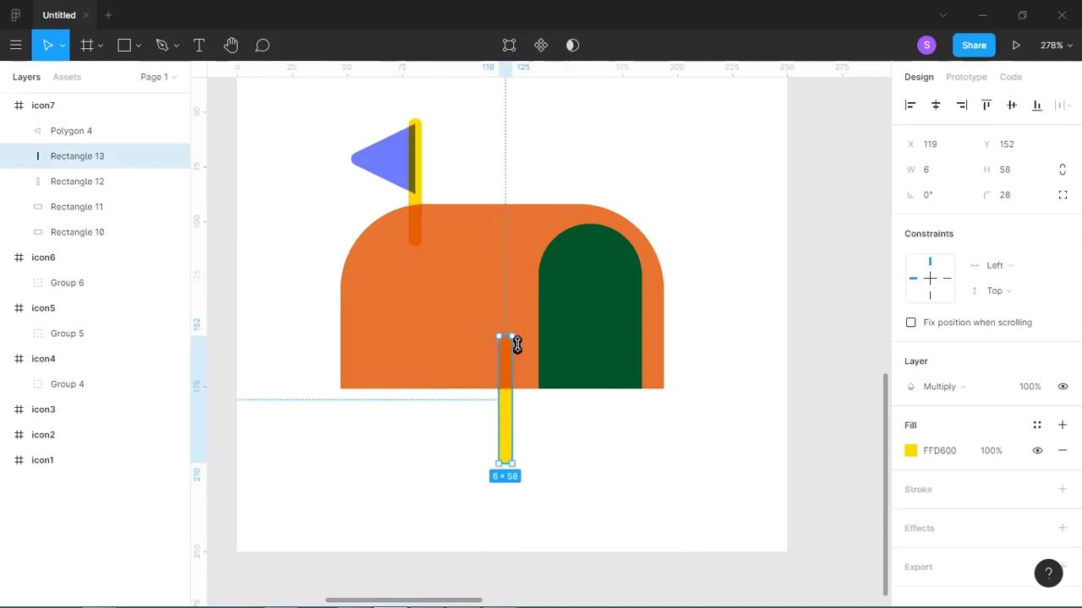
drag(517, 338, 513, 390)
click(536, 428)
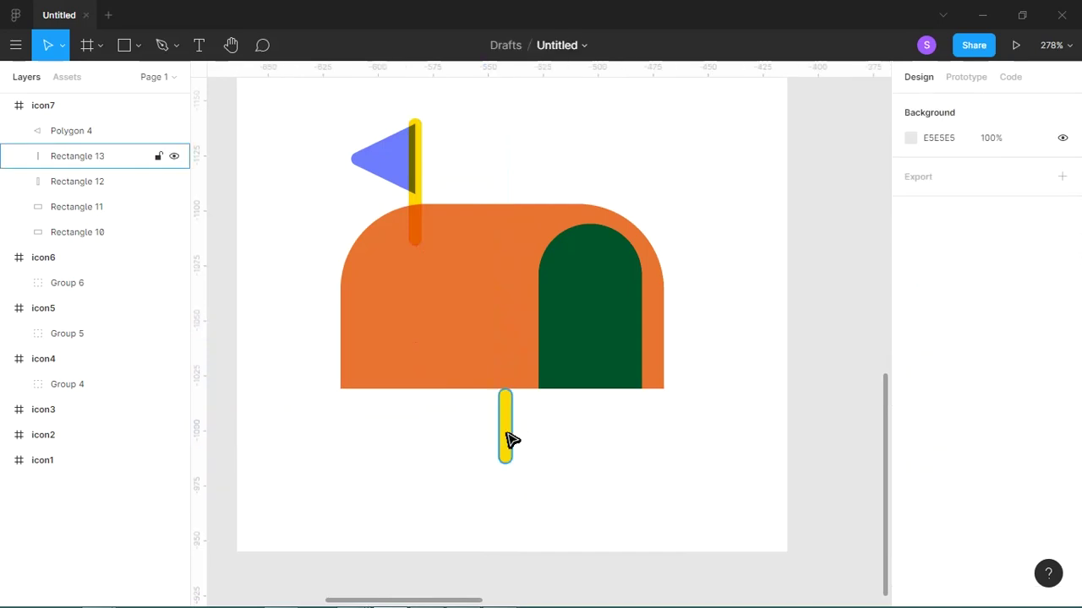
drag(511, 438, 515, 430)
click(566, 446)
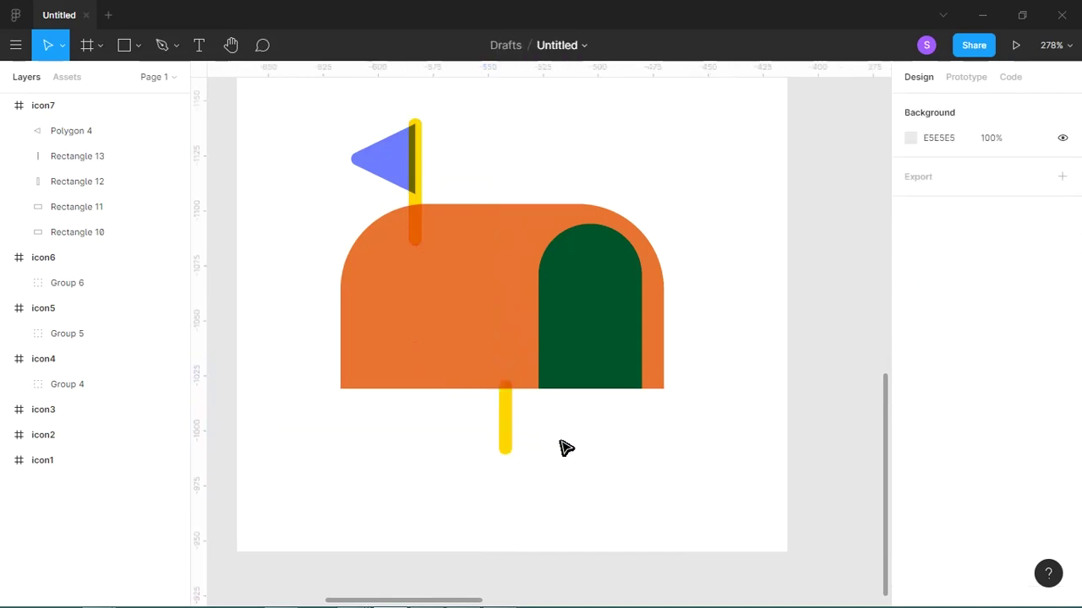
Step: Shorten the green door from the top to 38×55 at Y 121
key(shift+1)
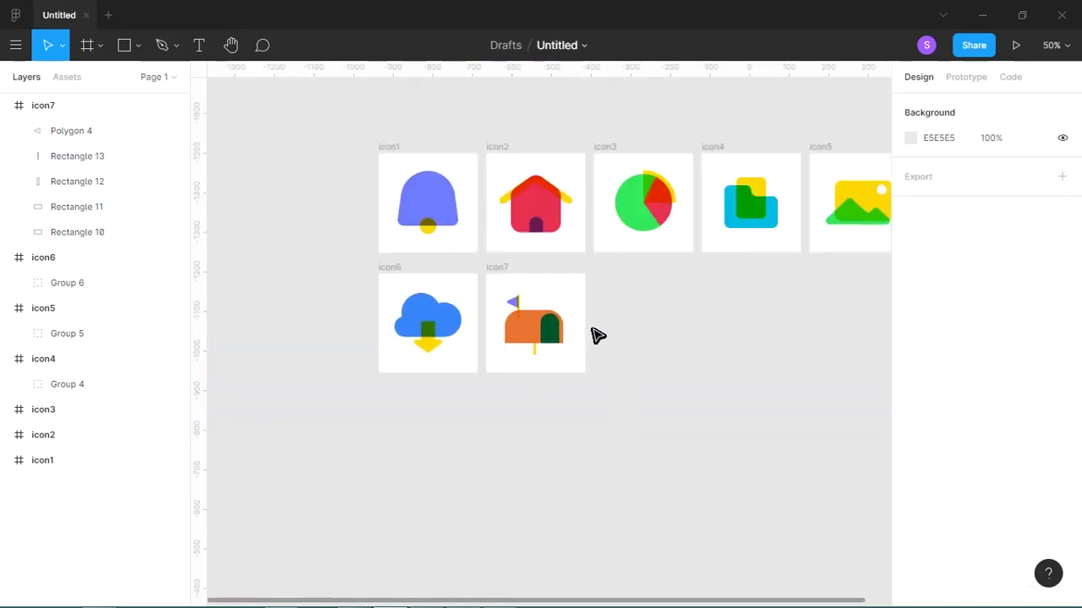
drag(575, 286, 506, 357)
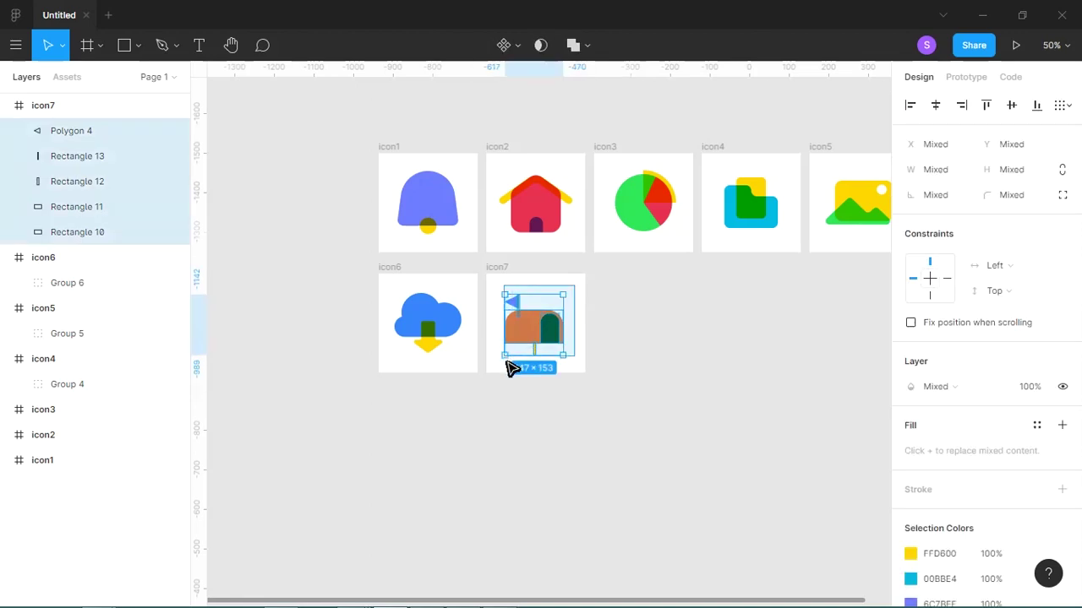
drag(579, 344, 555, 343)
click(577, 343)
key(z)
drag(485, 285, 577, 384)
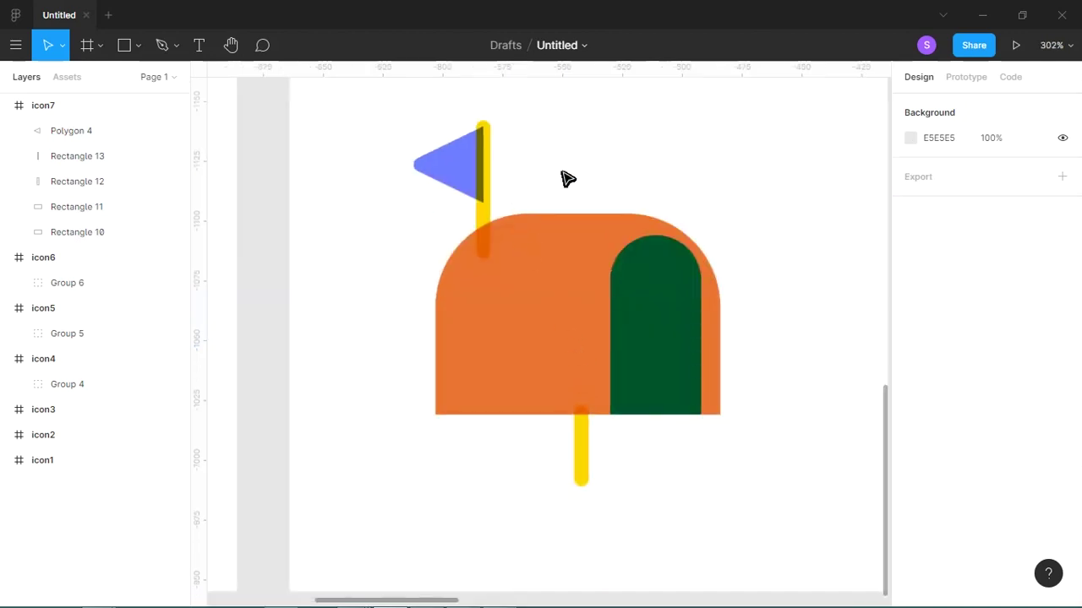
click(673, 296)
drag(666, 235, 675, 320)
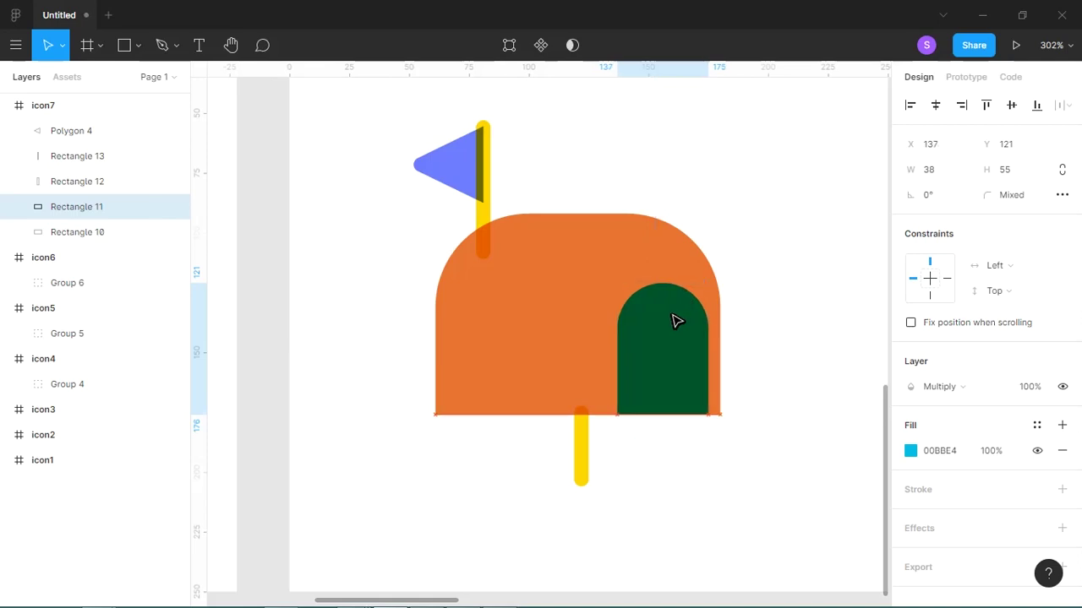
click(621, 458)
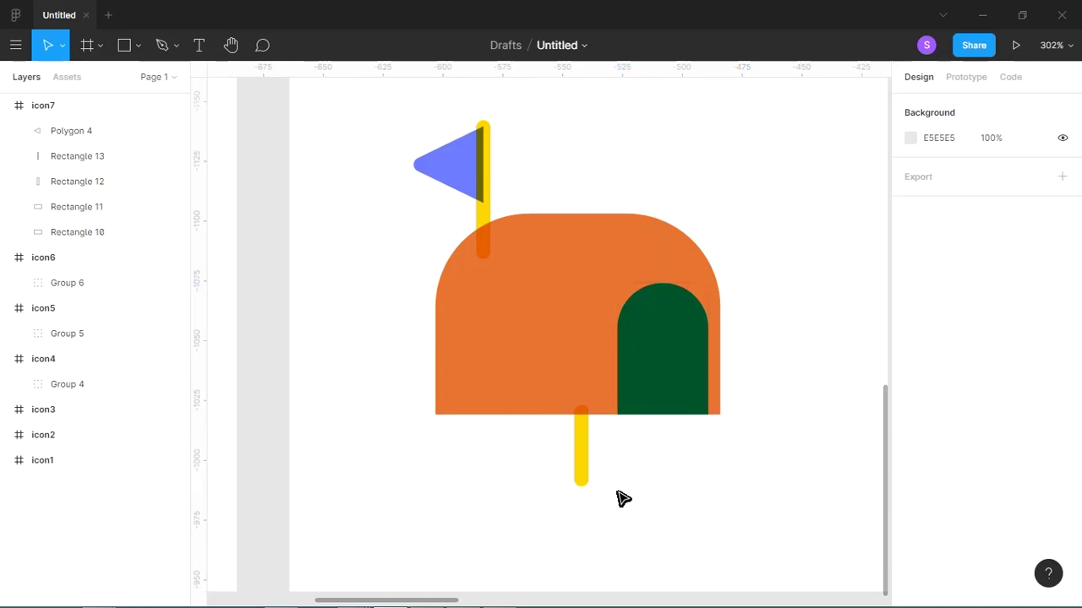
click(595, 465)
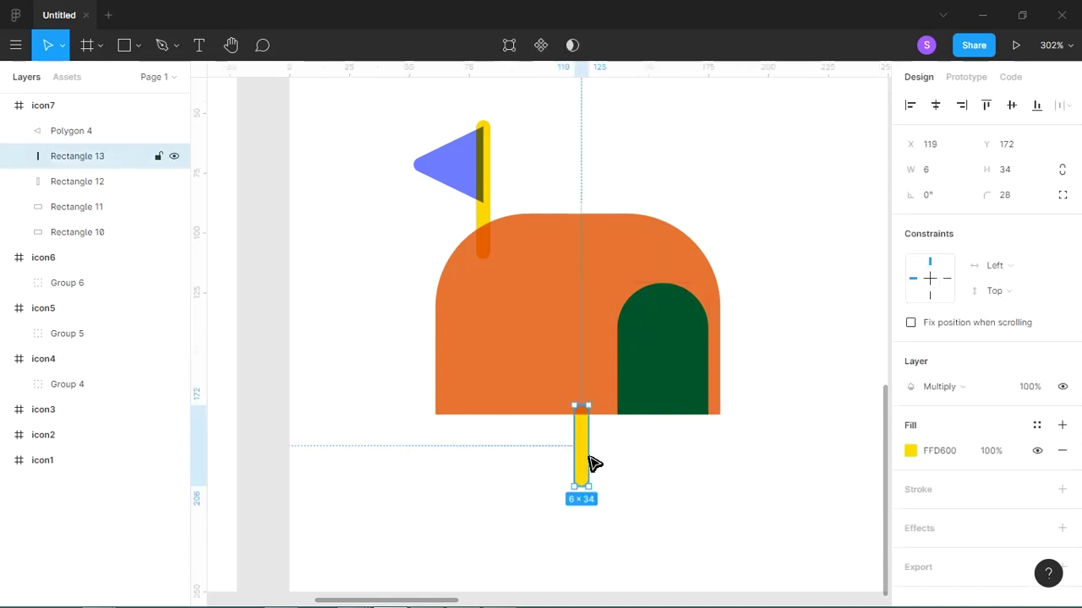
Step: Widen the post to 22 and fill it red E93052
drag(601, 460, 617, 461)
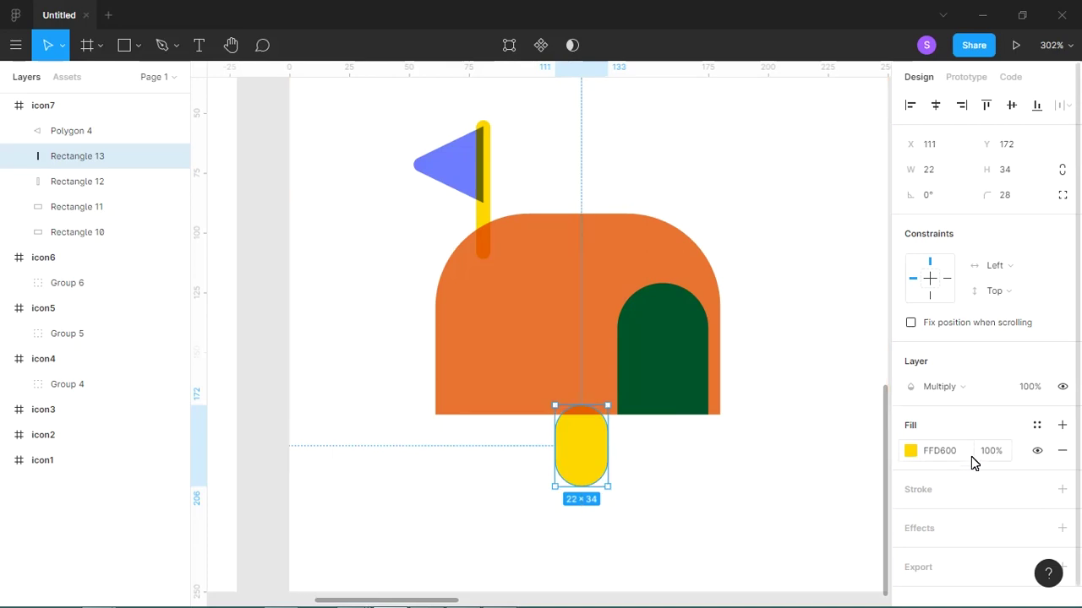
click(916, 450)
click(796, 530)
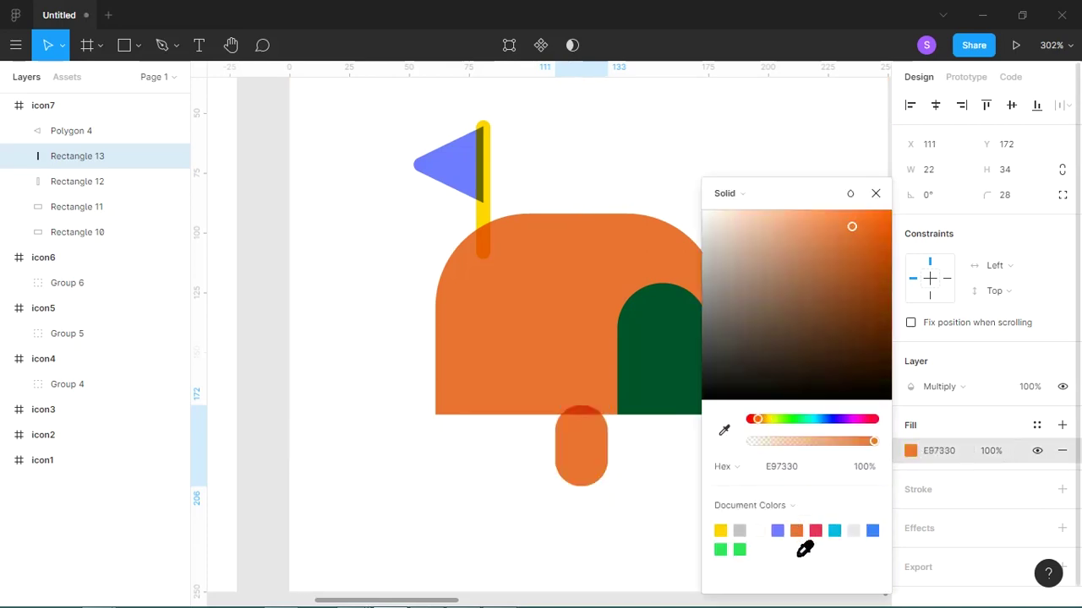
key(Escape)
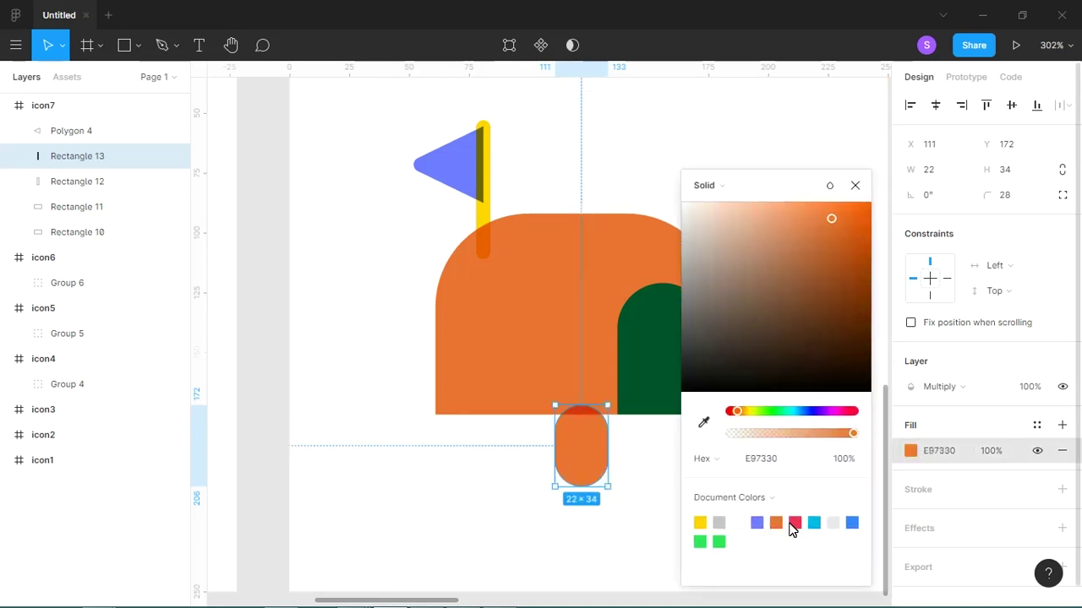
click(793, 524)
Step: Round the post's top corners in point-edit mode
double_click(598, 470)
drag(541, 395, 629, 423)
drag(924, 221, 109, 221)
drag(651, 430, 527, 386)
drag(910, 220, 1059, 220)
drag(295, 251, 850, 204)
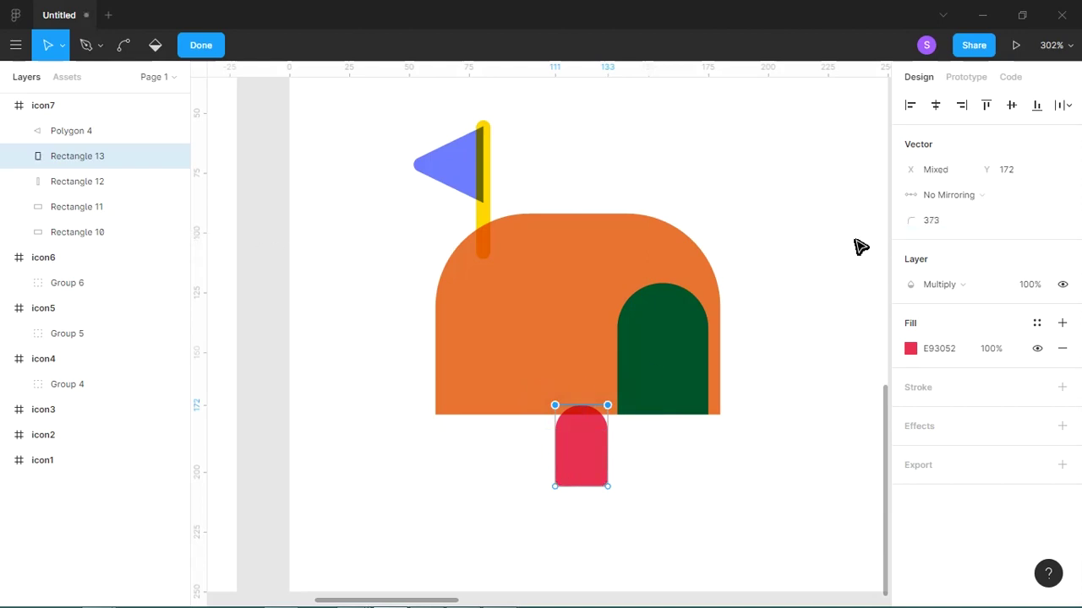
click(796, 449)
Step: Flip the post so the rounded end is at the bottom and resize it to 18×30
click(590, 466)
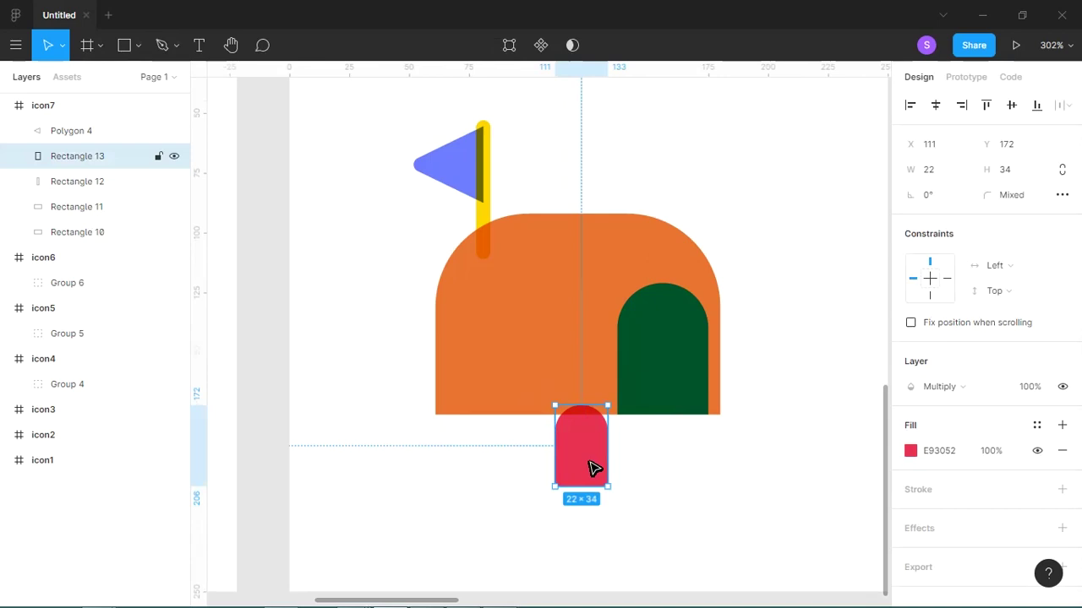
drag(600, 409, 601, 418)
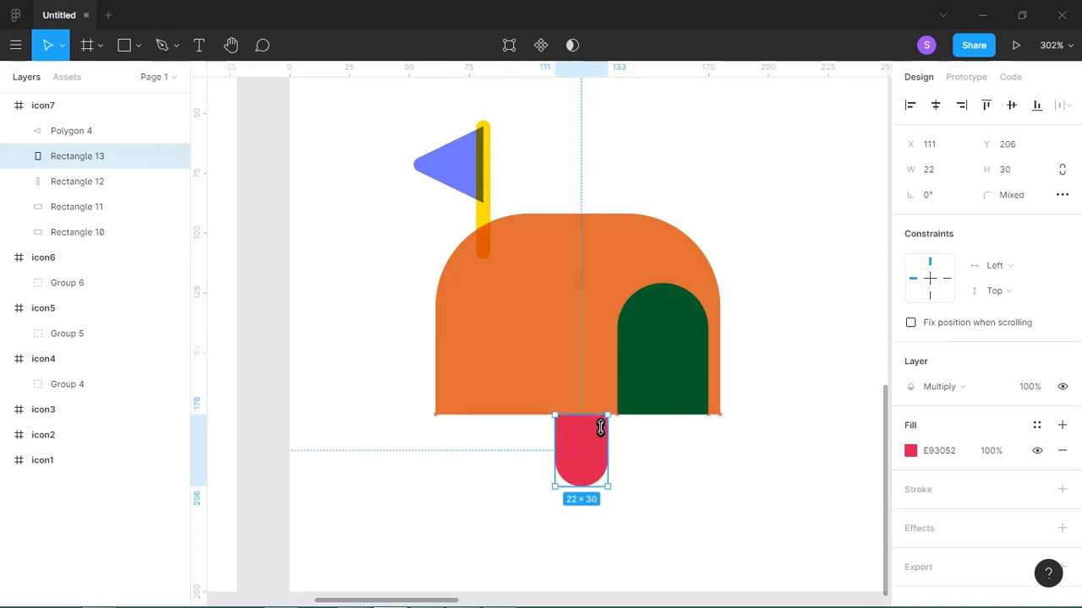
drag(619, 458, 613, 459)
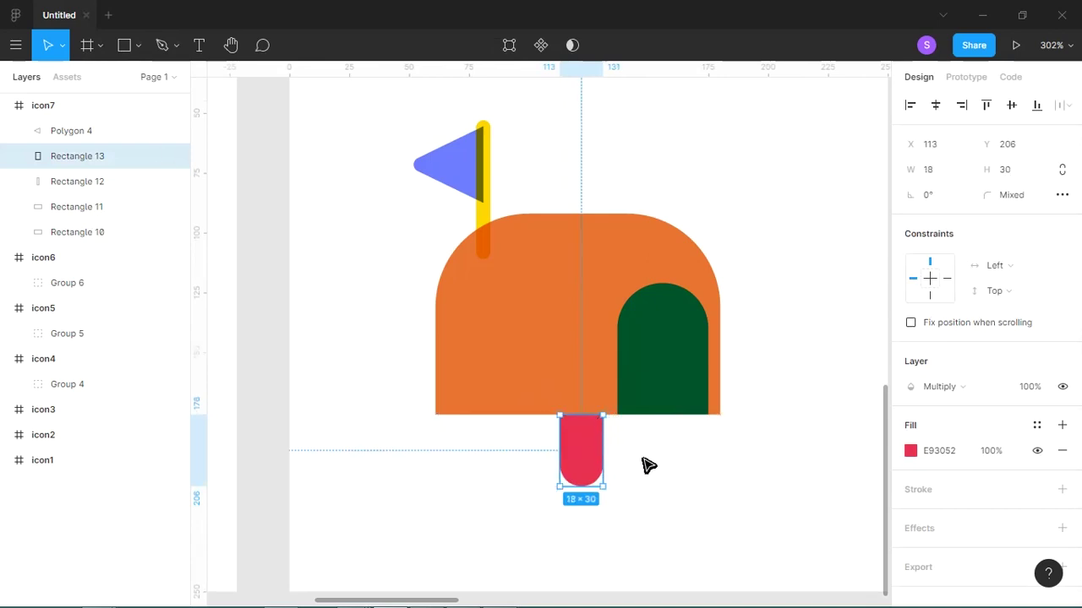
click(643, 463)
key(shift+0)
drag(623, 231, 498, 451)
Step: Group the mailbox shapes and centre the group in icon7
key(ctrl+g)
click(935, 105)
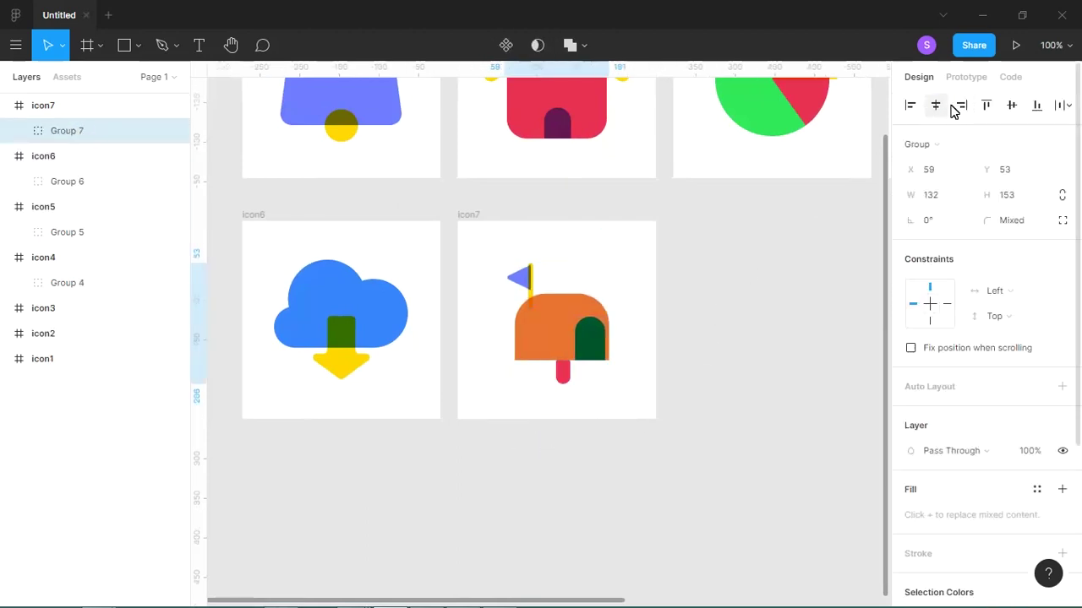
click(1012, 104)
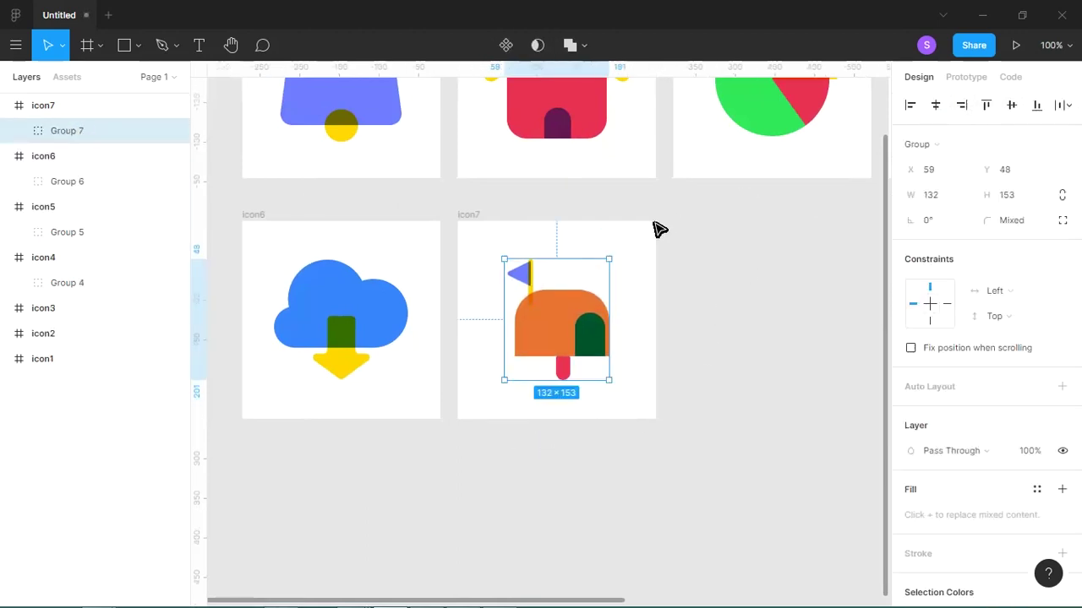
click(676, 338)
Step: Duplicate the icon7 frame, delete its mailbox, and copy the folder group from icon4 into it
drag(683, 335, 529, 296)
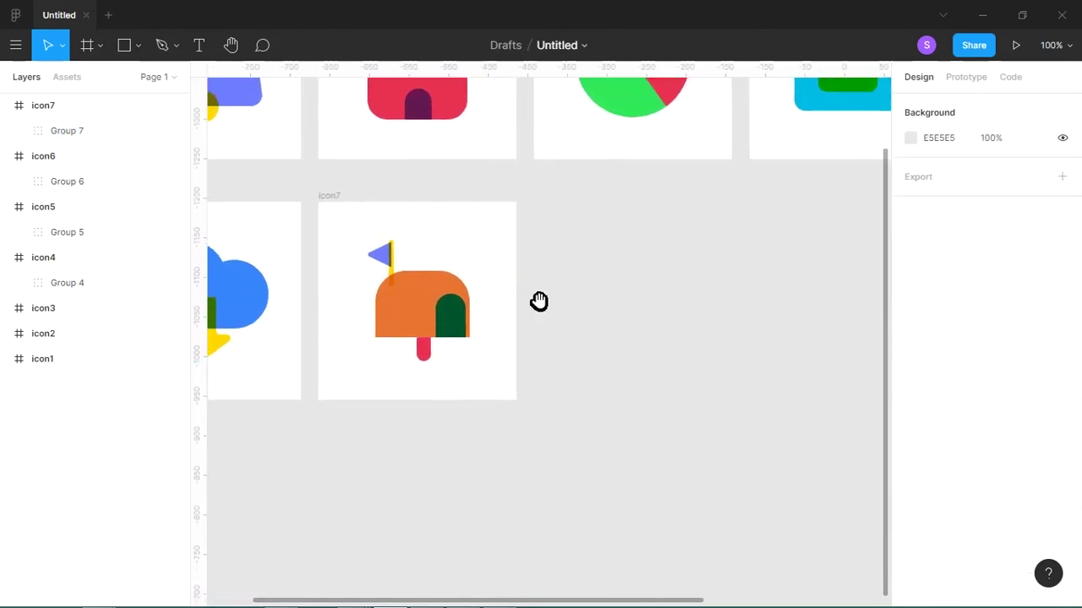
click(351, 207)
drag(351, 207, 555, 222)
mouse_move(717, 288)
mouse_down()
mouse_move(685, 288)
mouse_move(719, 300)
mouse_up()
click(719, 444)
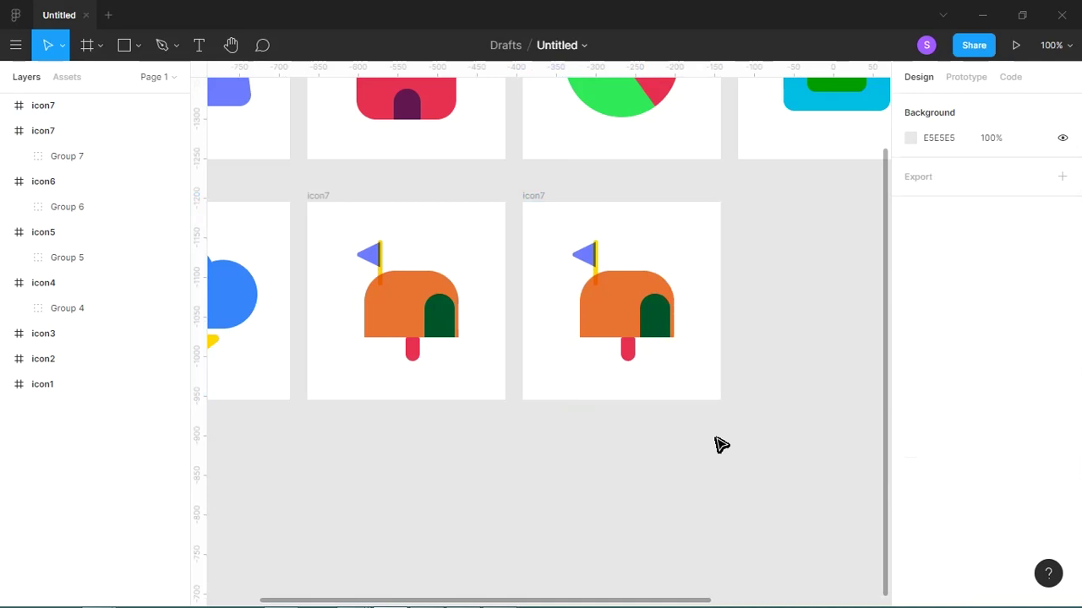
drag(711, 434, 572, 193)
key(Delete)
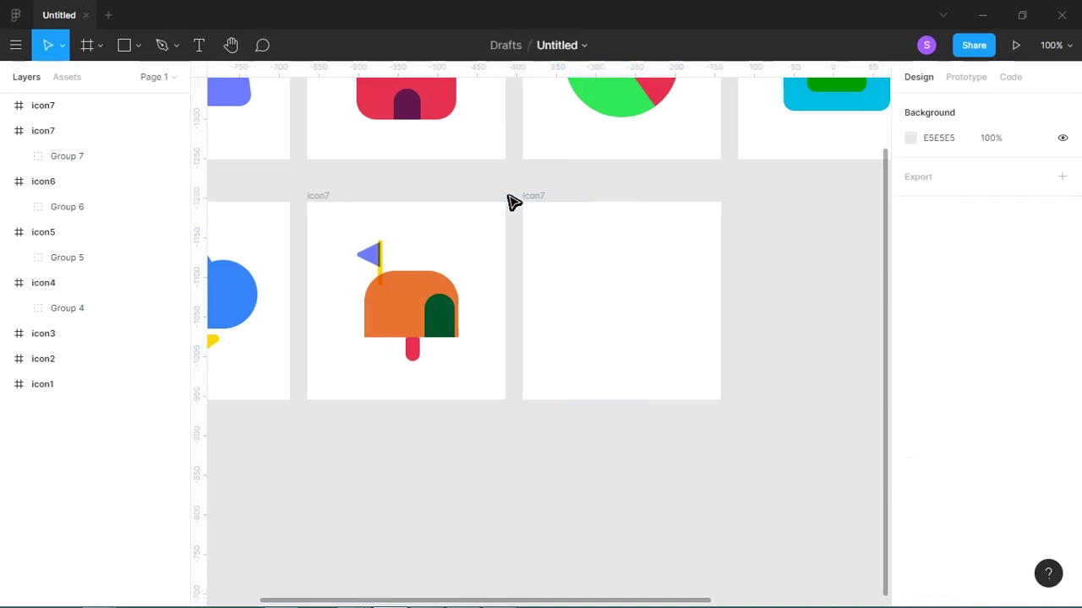
drag(630, 194, 556, 302)
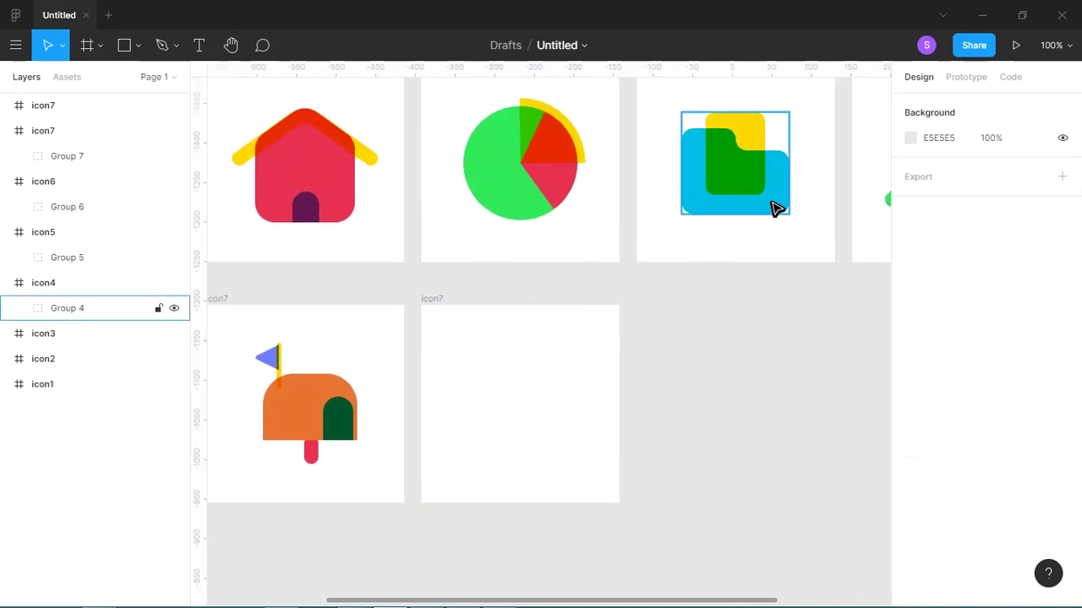
mouse_move(767, 212)
mouse_down()
mouse_move(540, 448)
mouse_move(551, 445)
mouse_up()
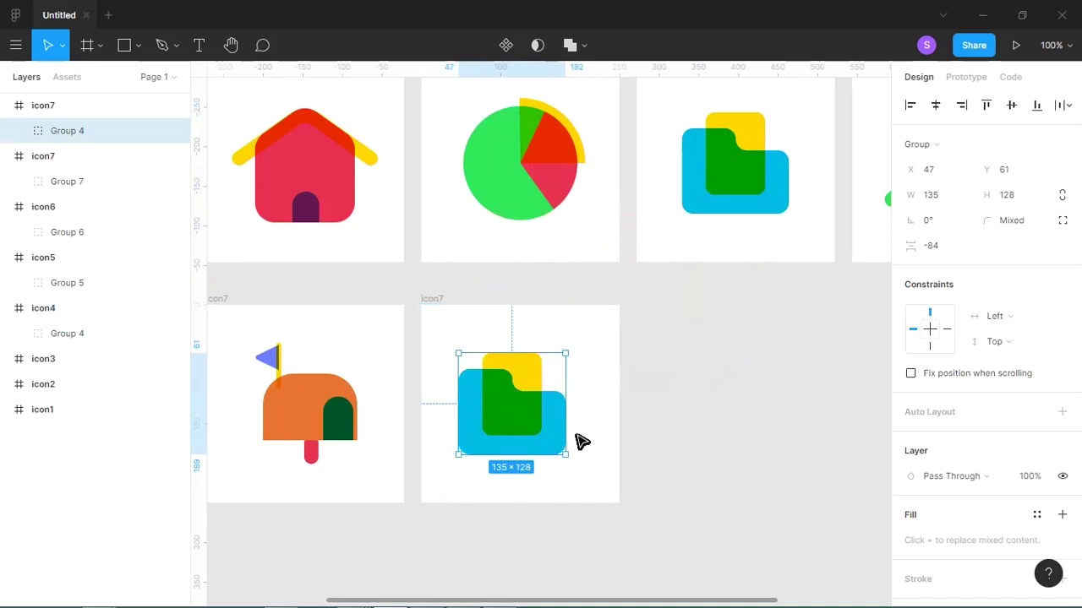
Step: Remove the folder copy's yellow tab and copy the cloud icon group into the frame
click(608, 423)
click(534, 380)
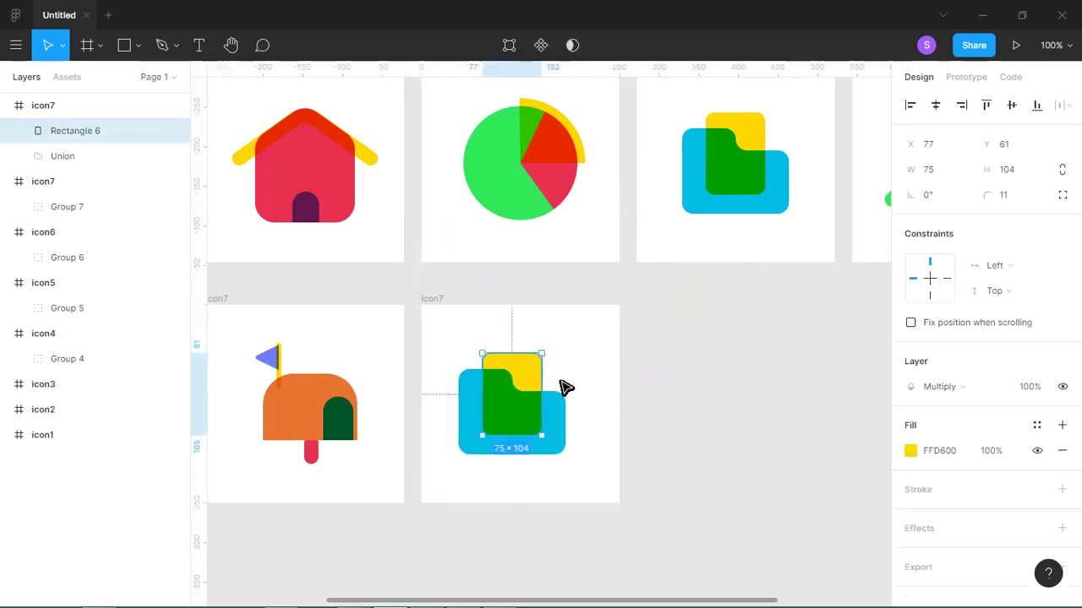
key(Delete)
drag(504, 379, 744, 363)
click(374, 449)
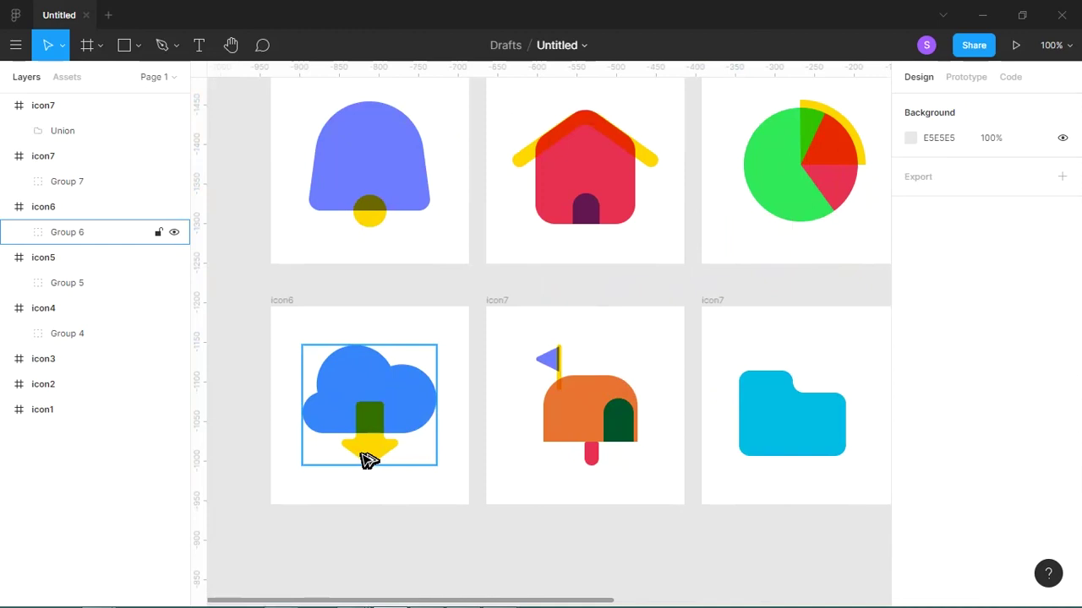
click(372, 461)
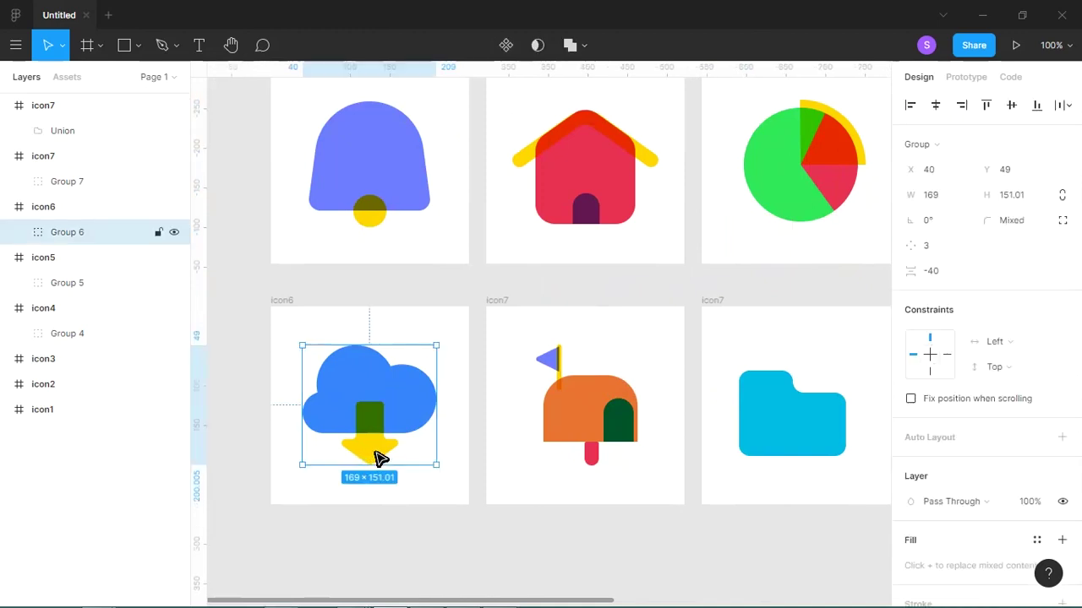
mouse_move(380, 451)
mouse_down()
mouse_move(811, 367)
mouse_move(651, 424)
mouse_move(634, 451)
mouse_up()
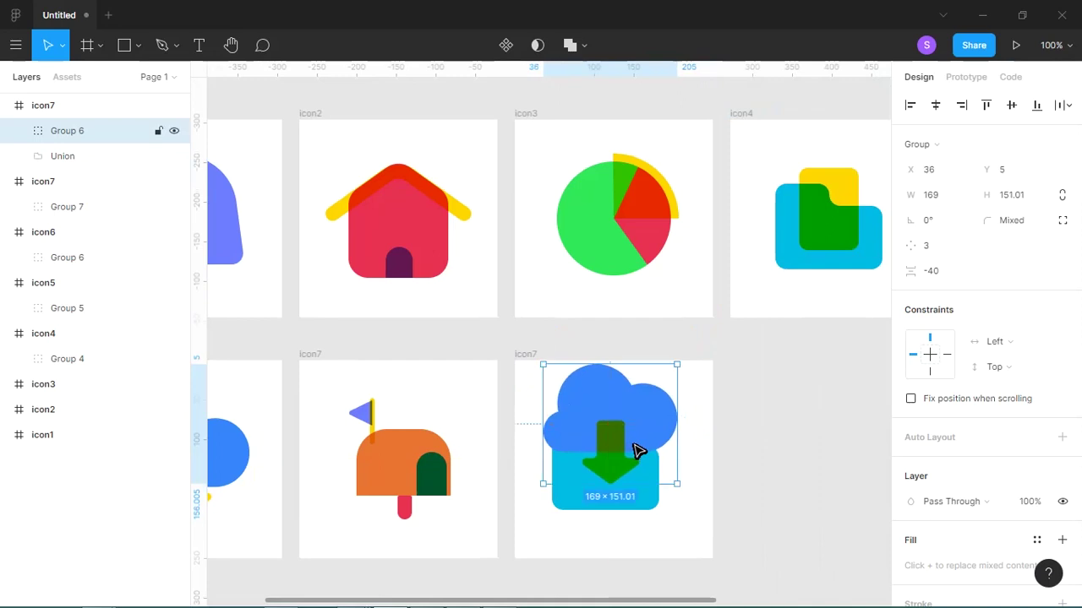
Step: Shrink the cloud group to half size and delete the cloud, leaving only the yellow arrow
drag(626, 512, 632, 548)
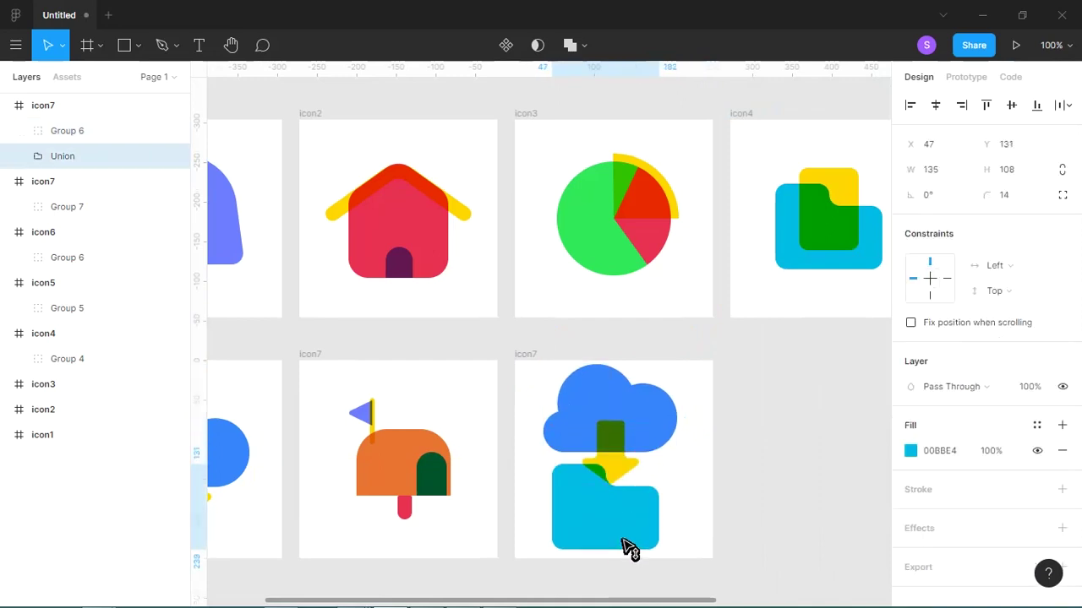
click(642, 429)
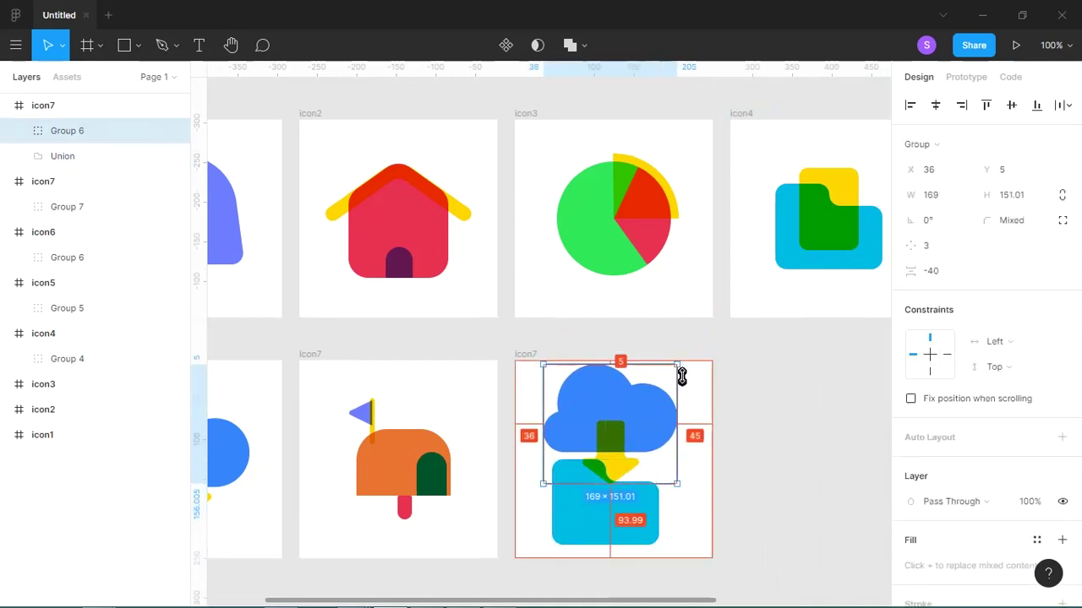
mouse_move(683, 374)
mouse_down()
mouse_move(645, 394)
mouse_move(630, 447)
mouse_move(631, 430)
mouse_up()
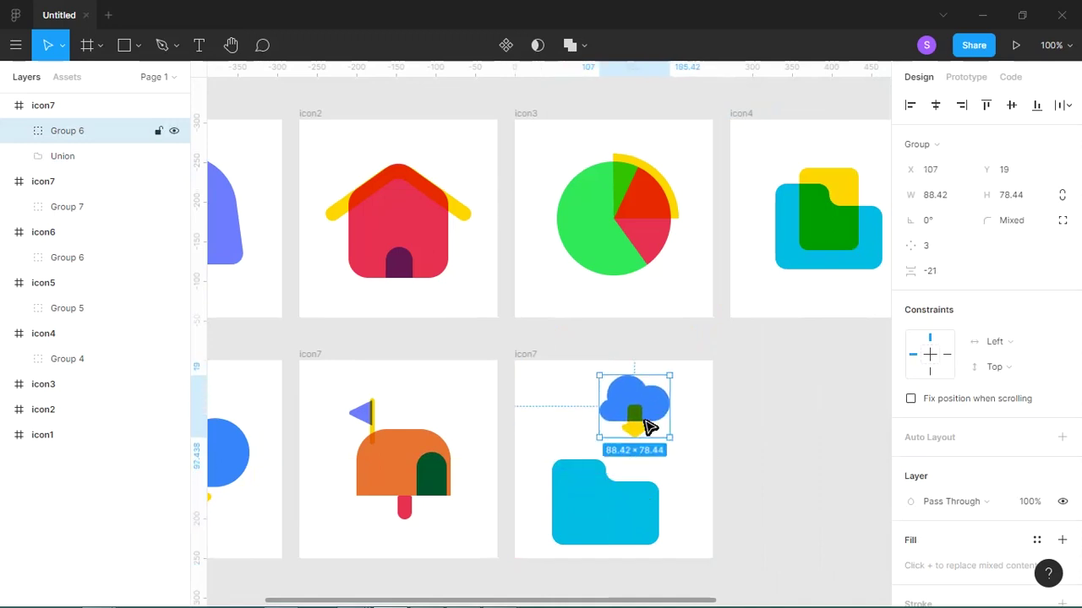
click(676, 474)
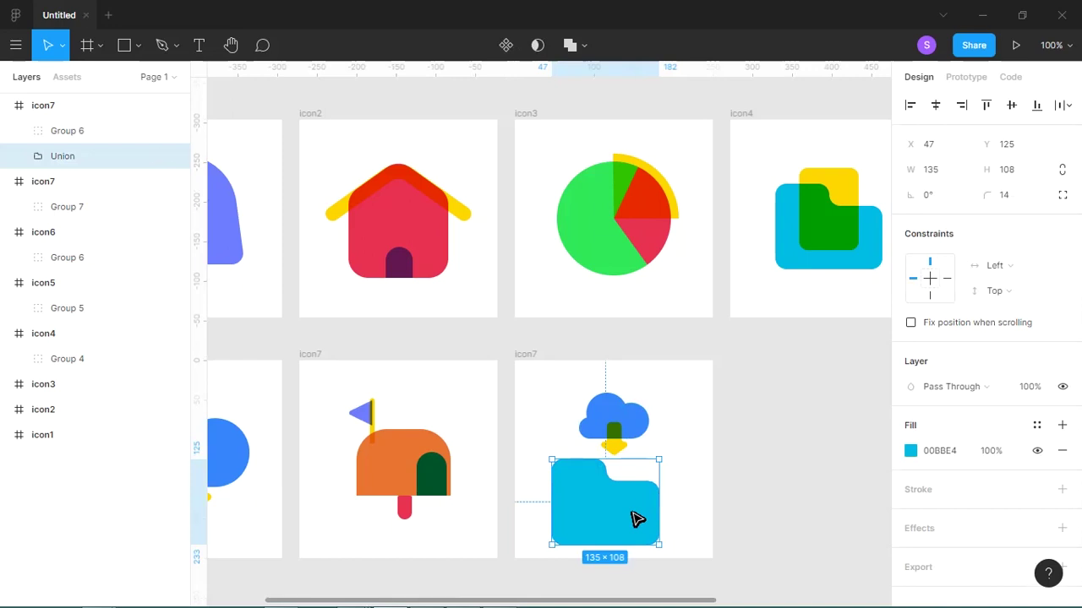
drag(634, 519, 642, 506)
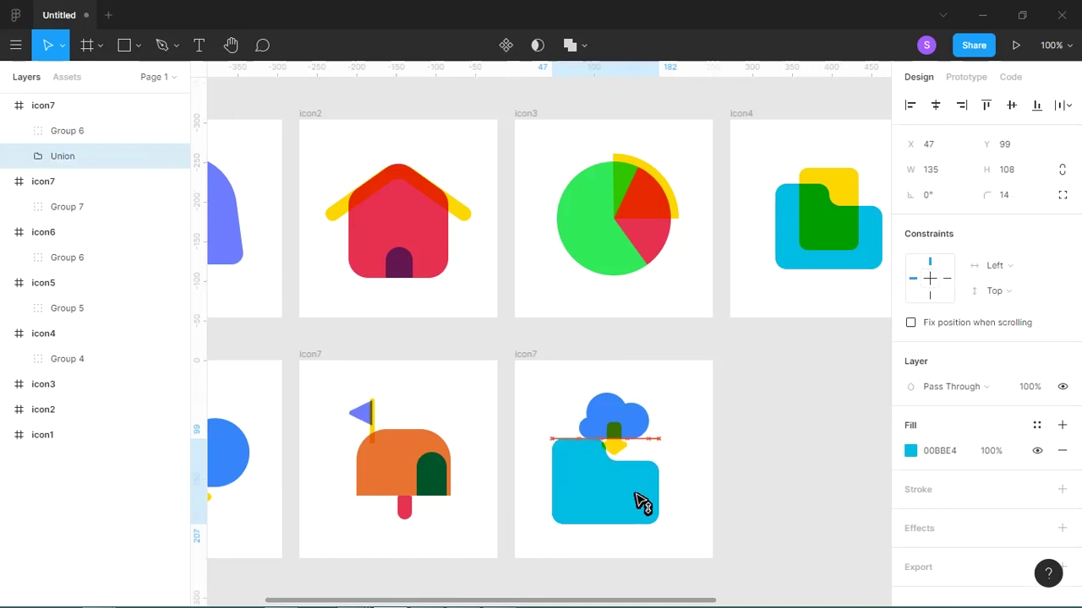
double_click(641, 428)
key(Delete)
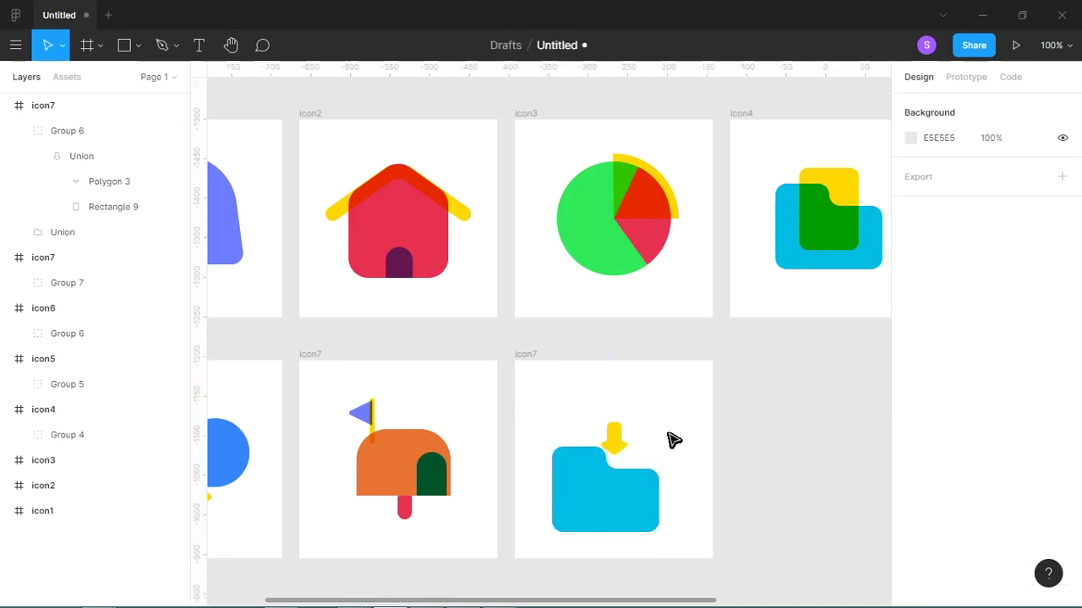
Step: Enlarge the arrow, flip it to point up, and centre it and the folder horizontally
drag(635, 449, 625, 465)
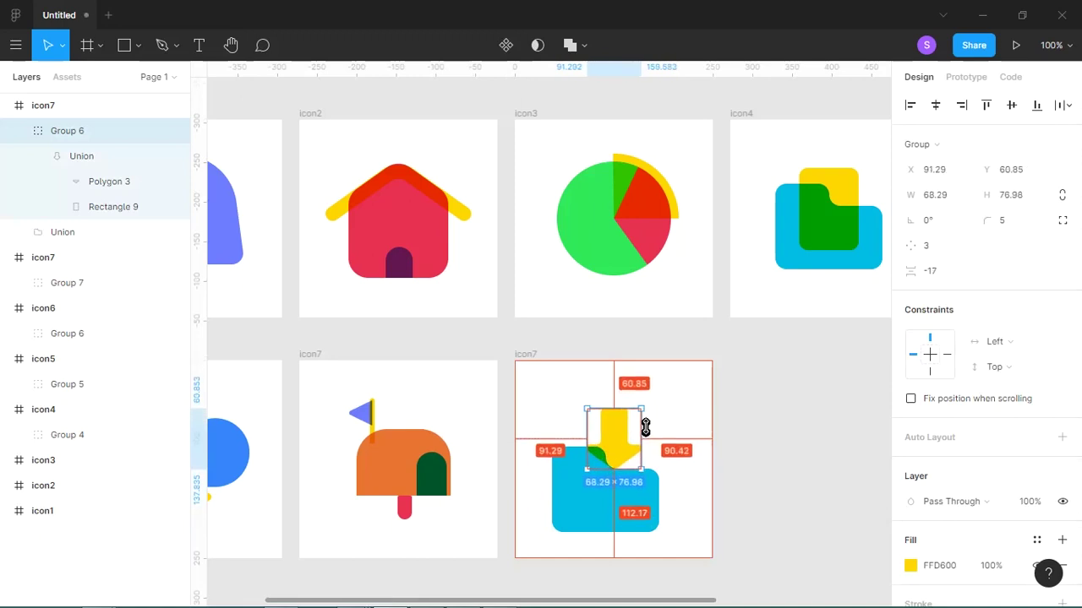
mouse_move(649, 421)
mouse_down()
mouse_move(659, 403)
mouse_move(667, 429)
mouse_move(656, 420)
mouse_move(634, 442)
mouse_up()
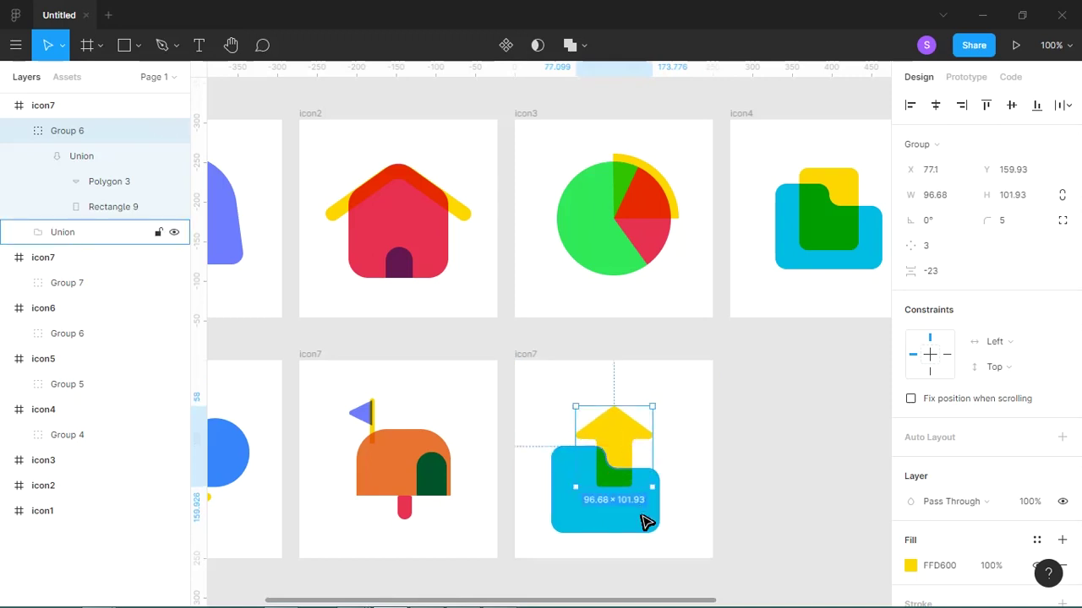
click(644, 519)
click(936, 105)
click(628, 427)
click(936, 105)
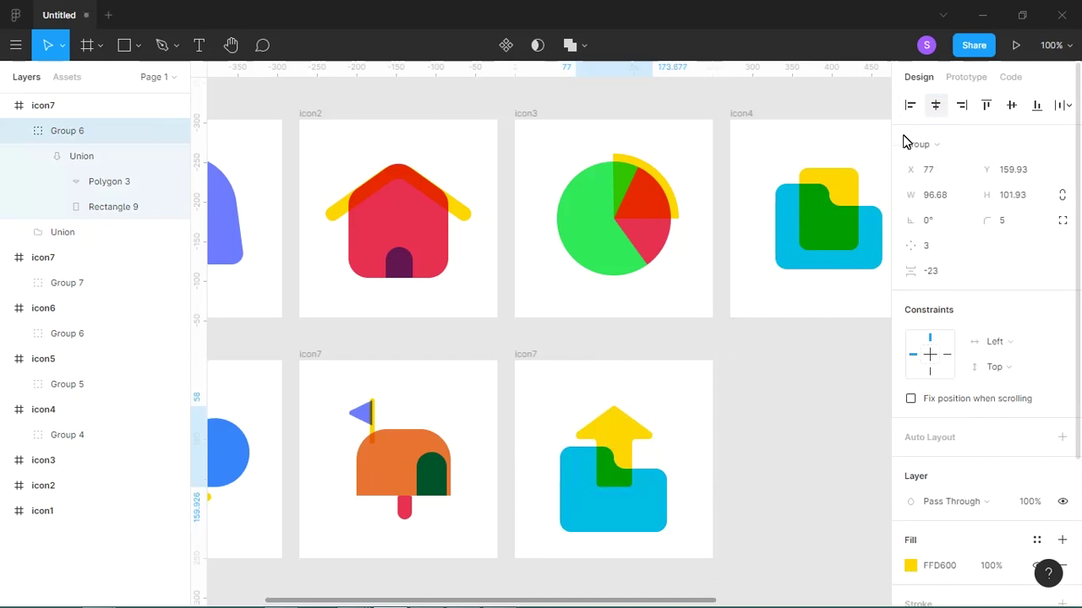
Step: Change the arrow's fill to red E93052
click(910, 566)
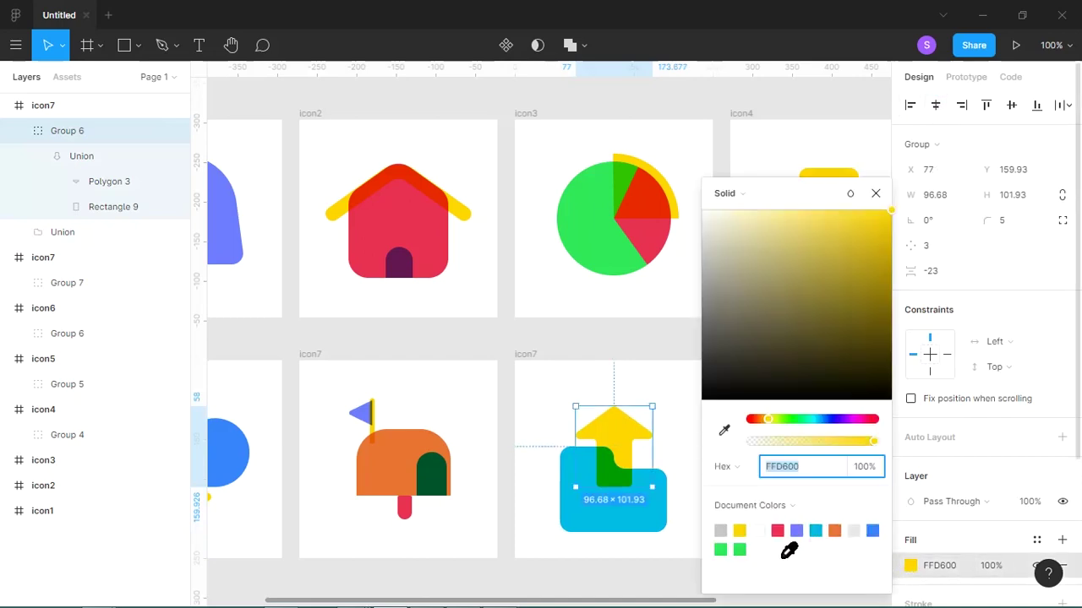
text(E93052)
key(Return)
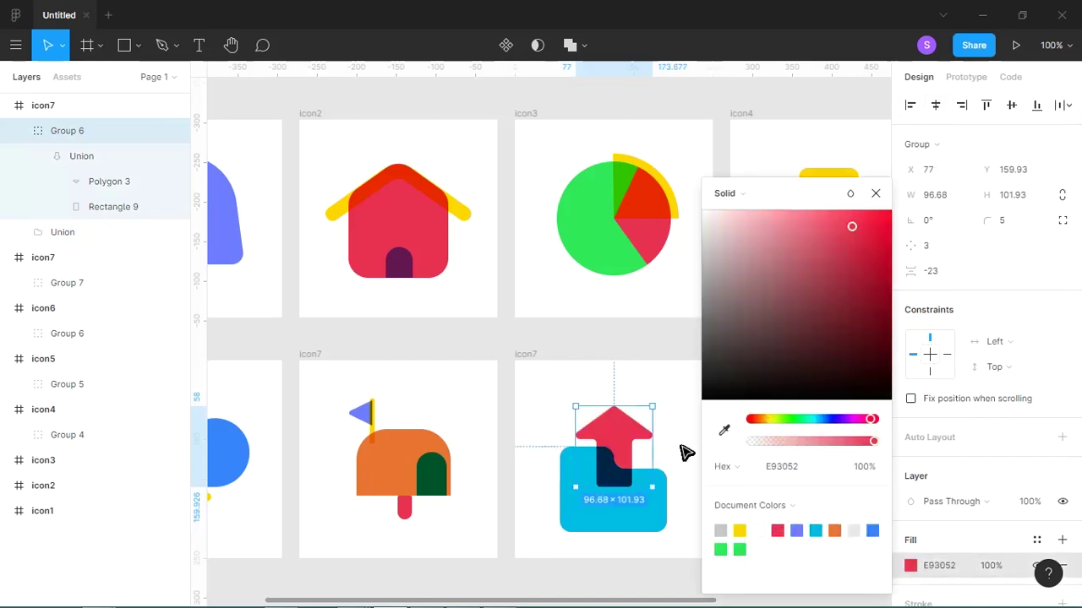
click(690, 453)
Step: Group the arrow and folder together as Group 8
drag(688, 427, 621, 549)
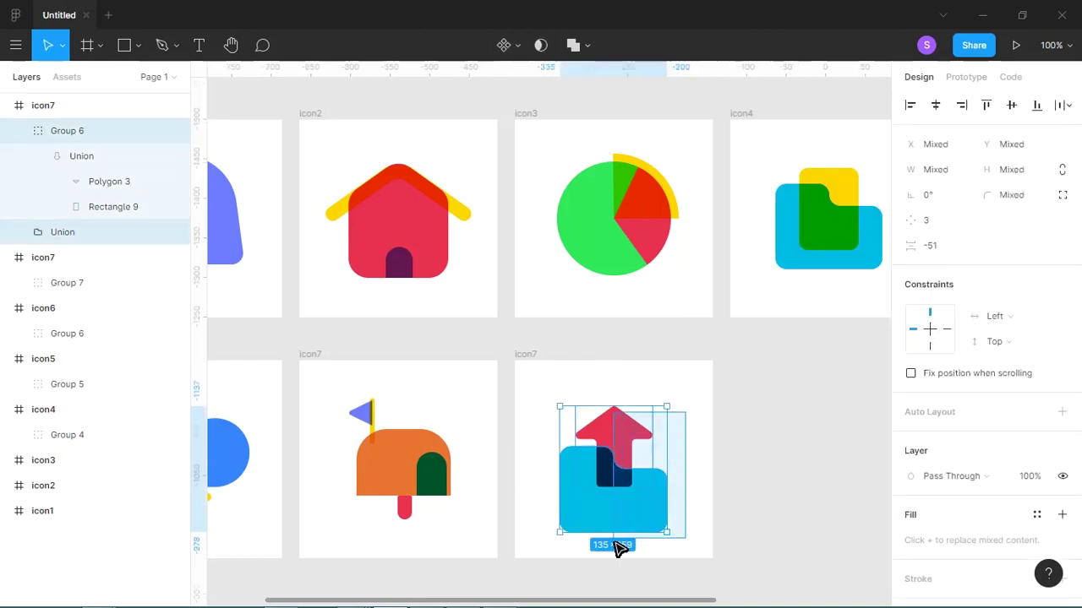
key(ctrl+g)
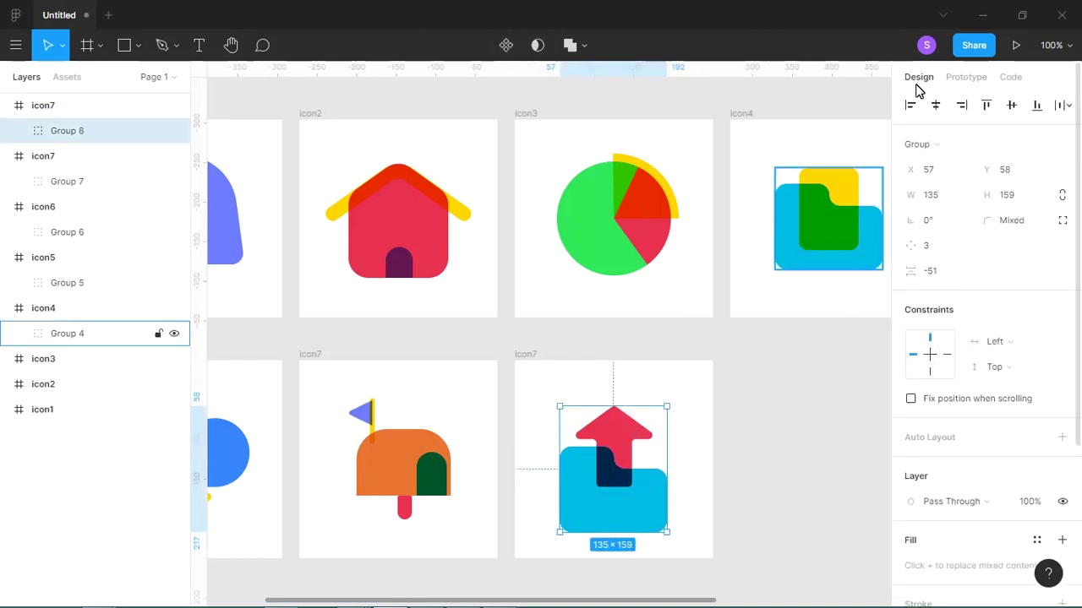
click(1011, 105)
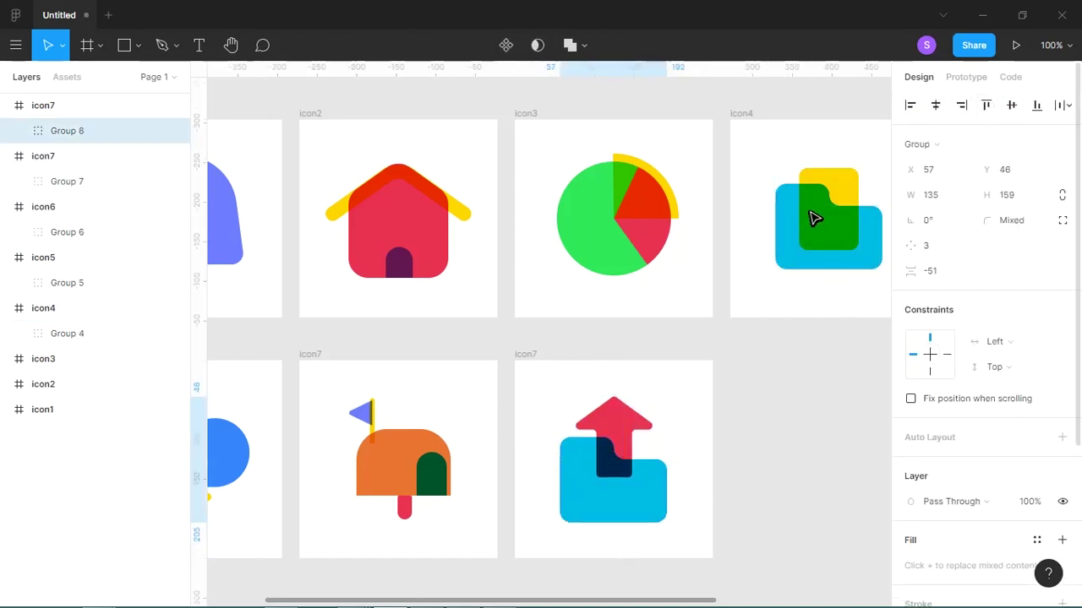
click(718, 399)
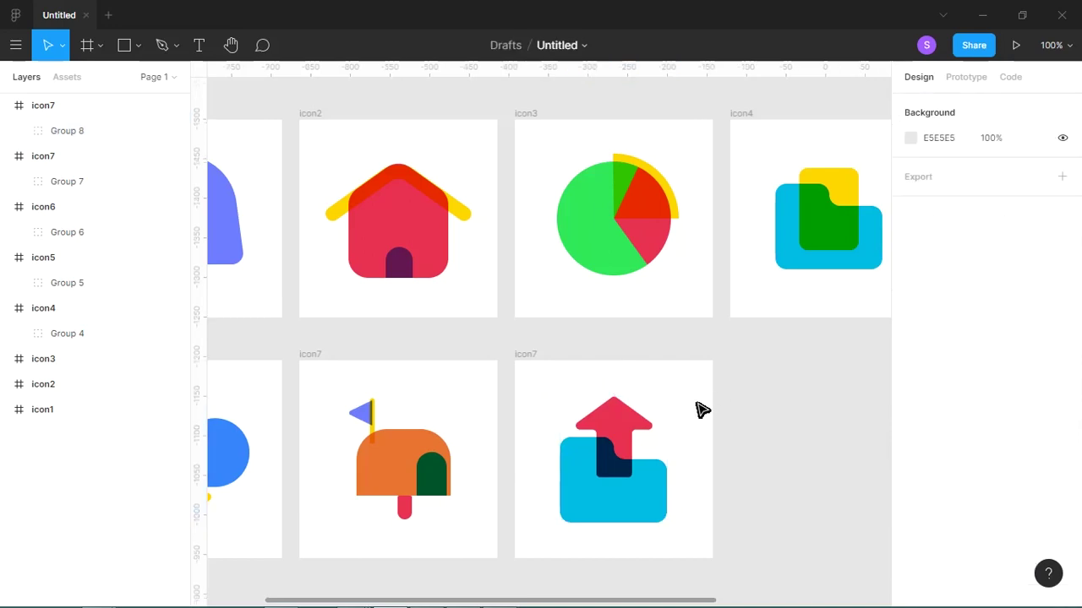
key(minus)
key(minus)
Step: Rename the upload icon's frame to icon8
key(plus)
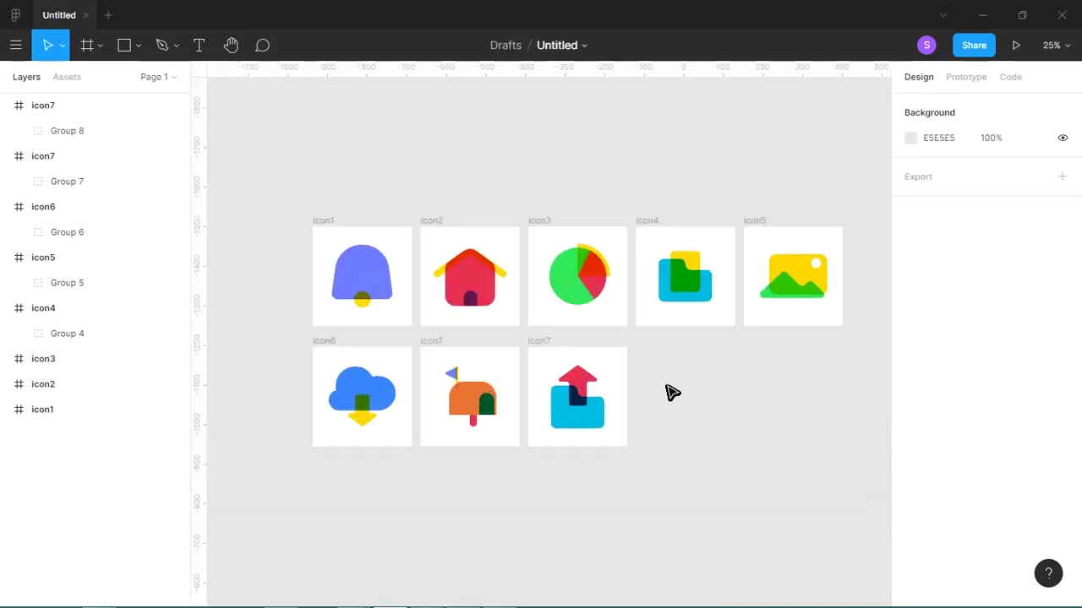
drag(676, 379, 627, 339)
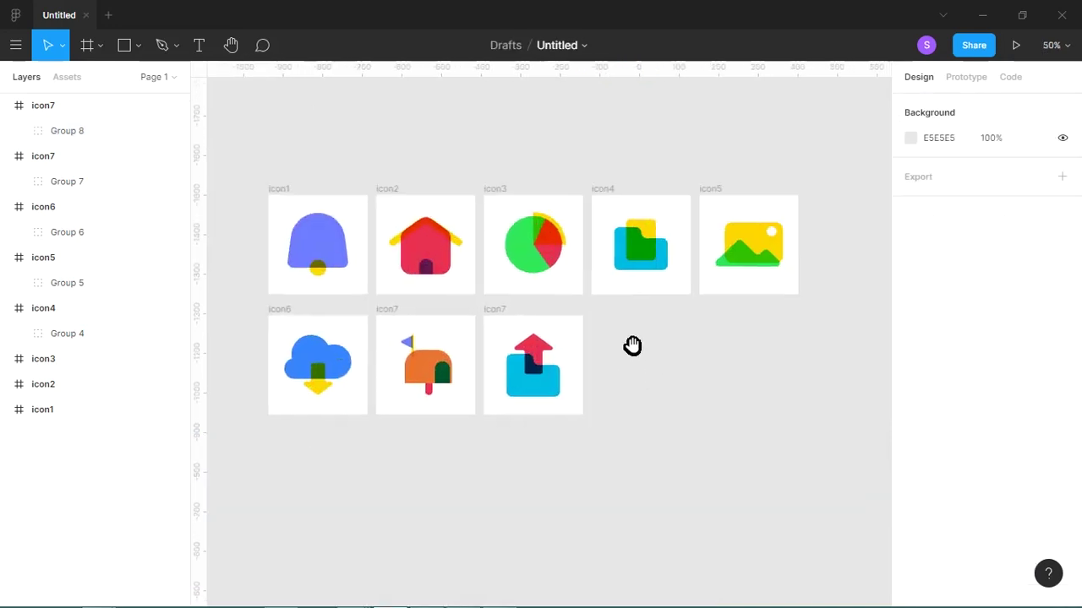
click(494, 301)
key(ctrl+r)
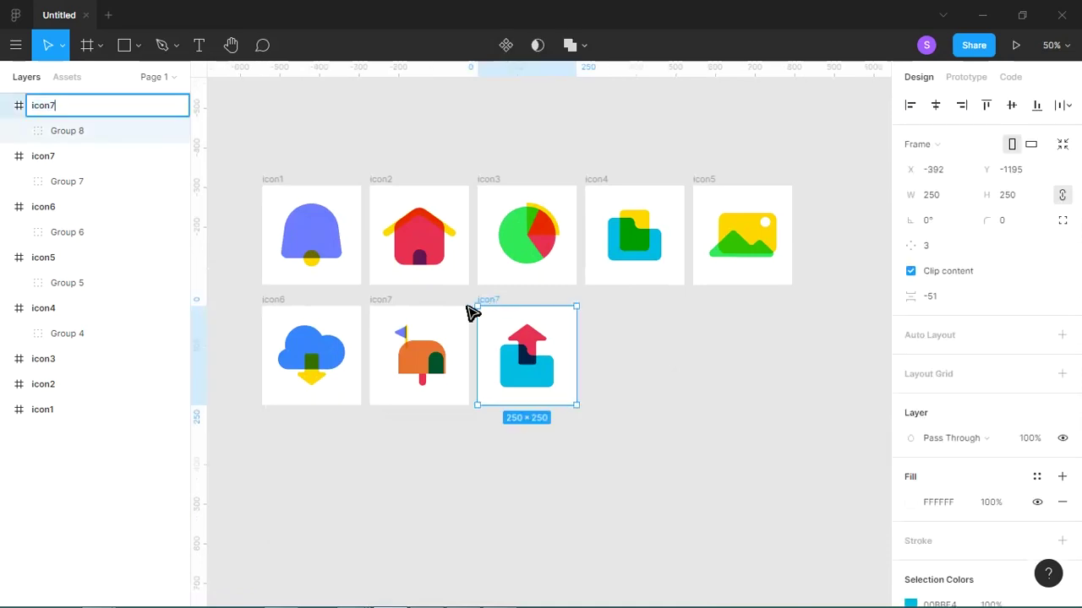
text(8)
key(Return)
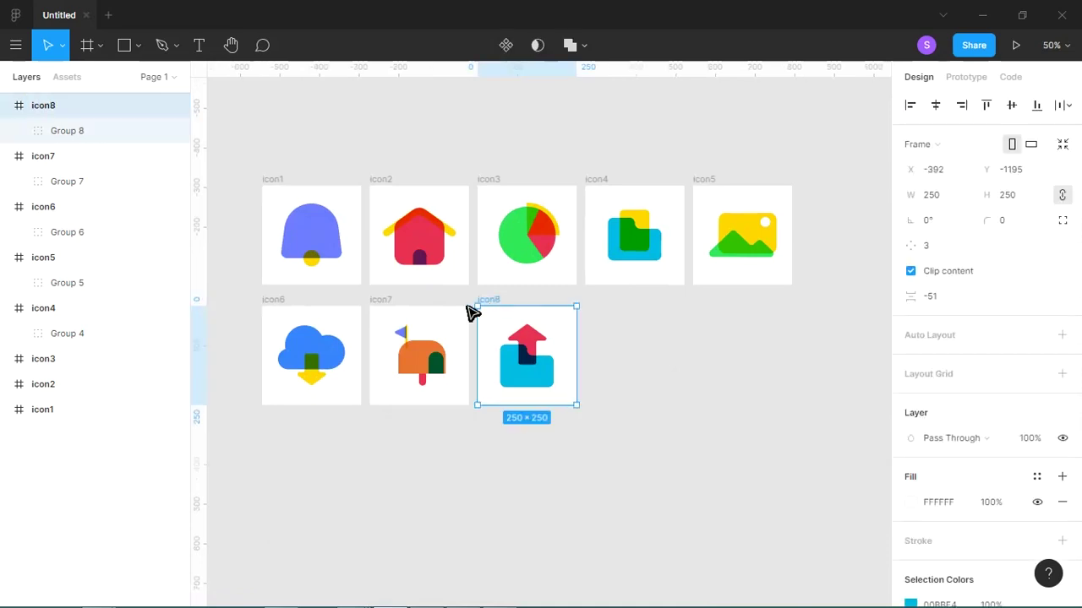
Step: Duplicate icon8 beside it as icon9 and delete the copied artwork
drag(515, 341, 634, 346)
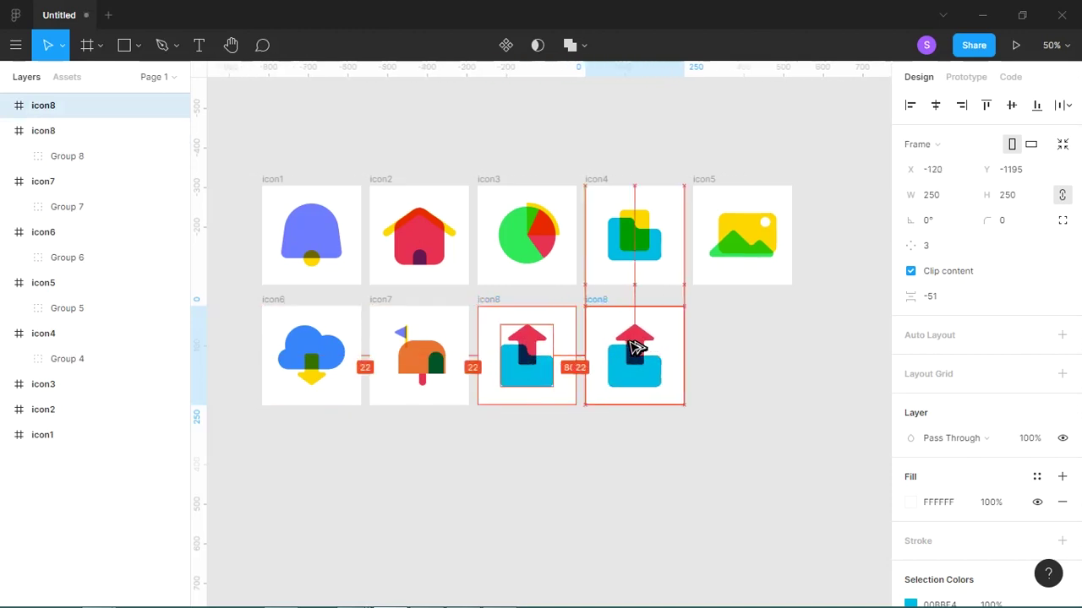
key(ctrl+r)
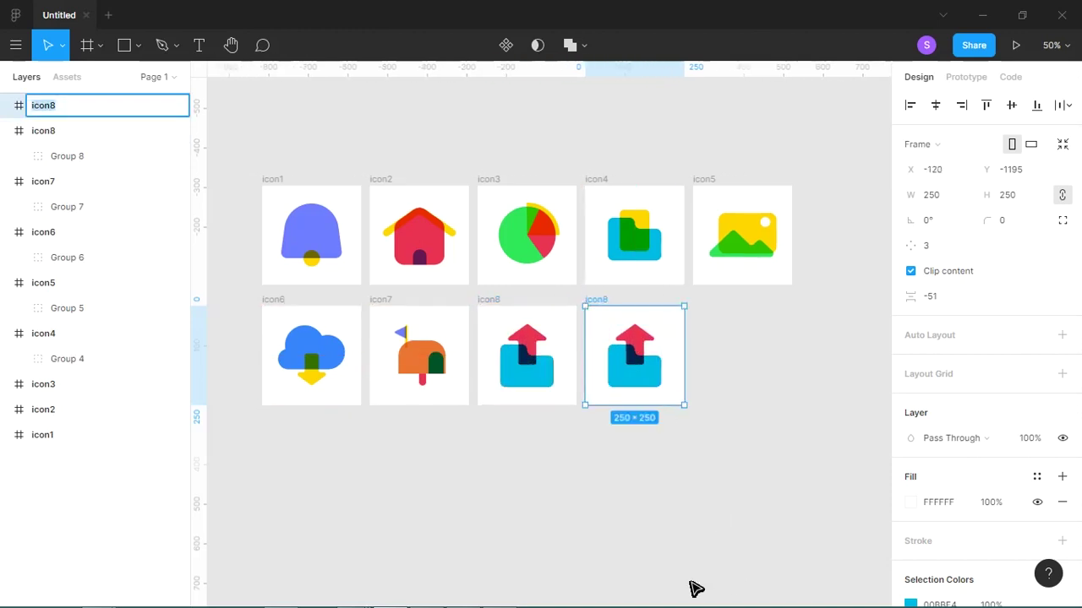
key(Return)
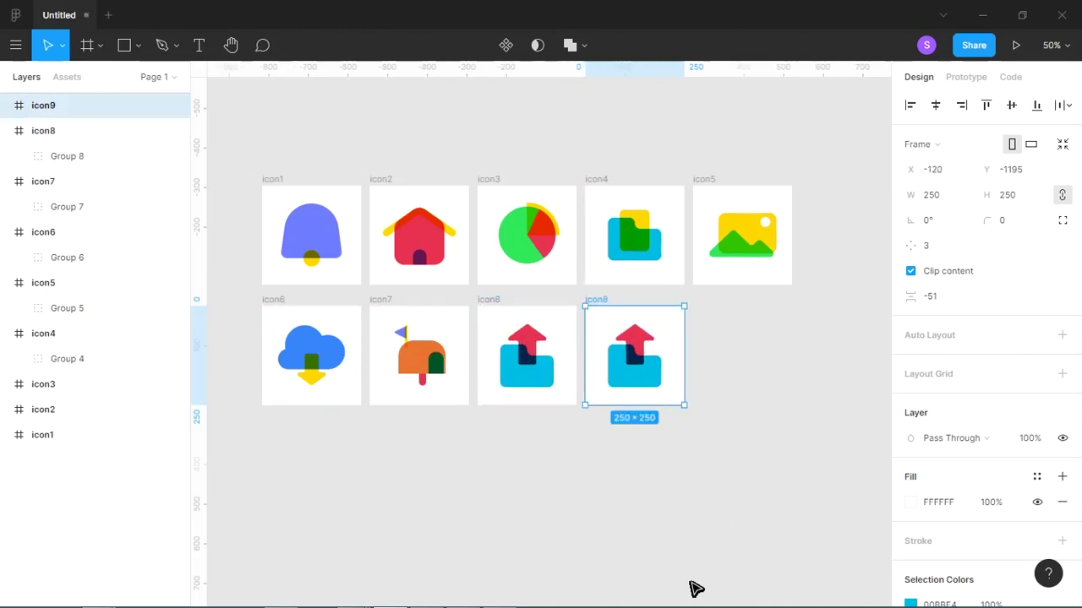
drag(708, 481, 635, 343)
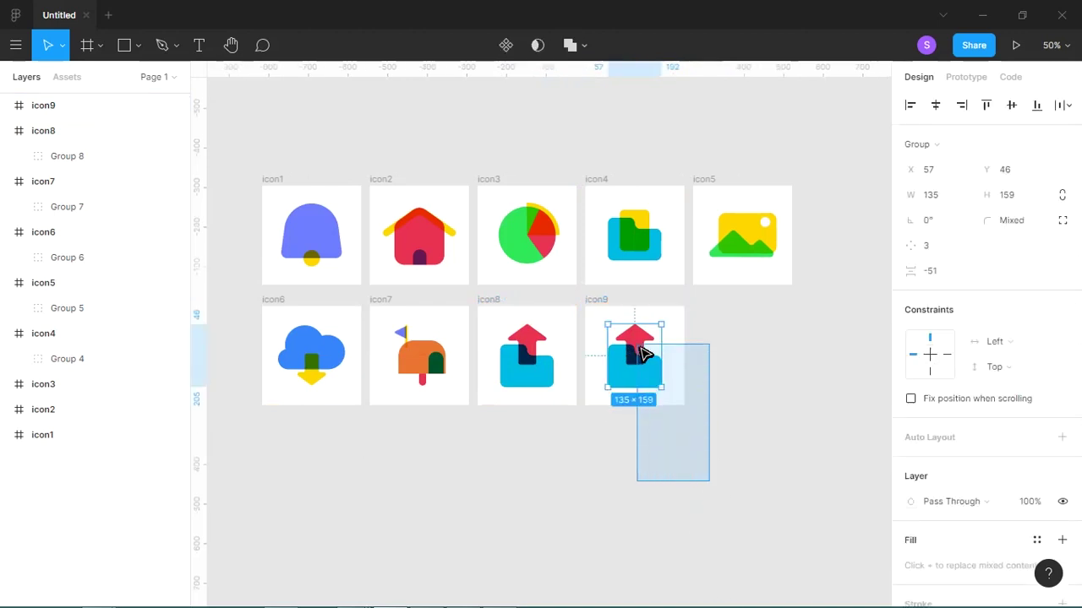
key(Delete)
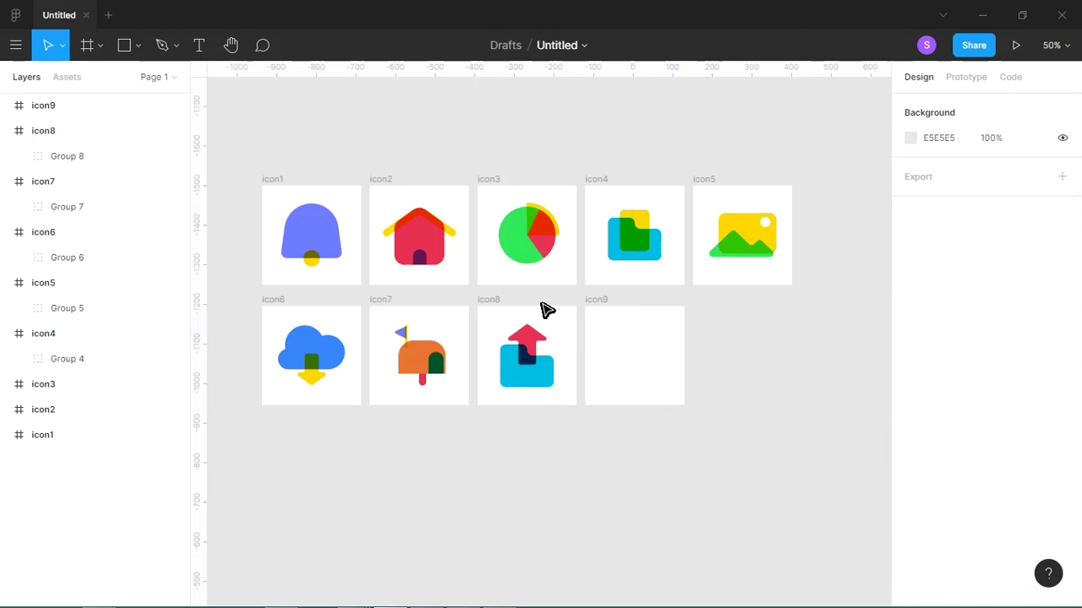
Step: Zoom in on the empty icon9 frame and draw a grey rectangle inside it
key(z)
drag(561, 283, 714, 425)
mouse_move(654, 413)
mouse_down()
mouse_move(611, 413)
mouse_move(633, 411)
mouse_up()
click(518, 358)
key(Escape)
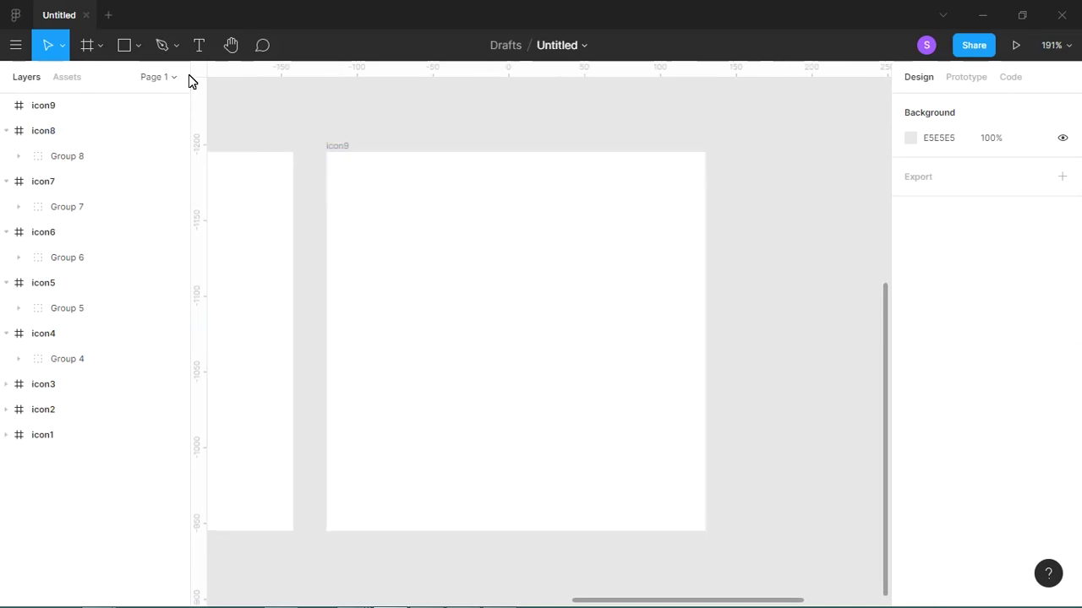
click(135, 47)
click(126, 79)
mouse_move(426, 287)
mouse_down()
mouse_move(555, 386)
mouse_move(599, 397)
mouse_move(567, 416)
mouse_up()
Step: Reshape the rectangle into a flatter trapezoid with bottom points moved inward, then enlarge it
double_click(591, 393)
key(shift+Left)
key(shift+Left)
key(shift+Left)
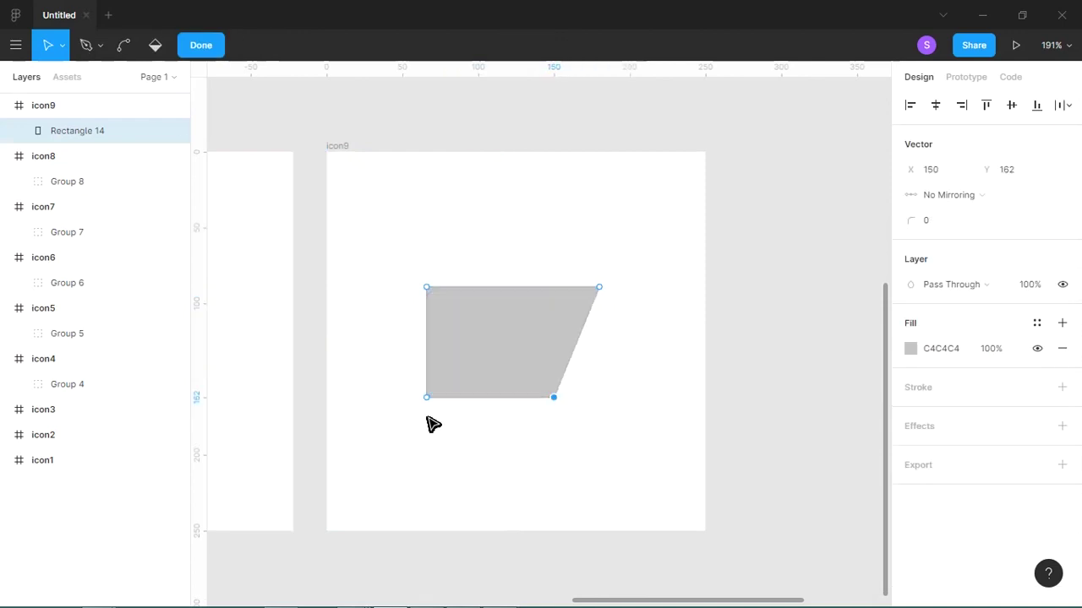
click(424, 398)
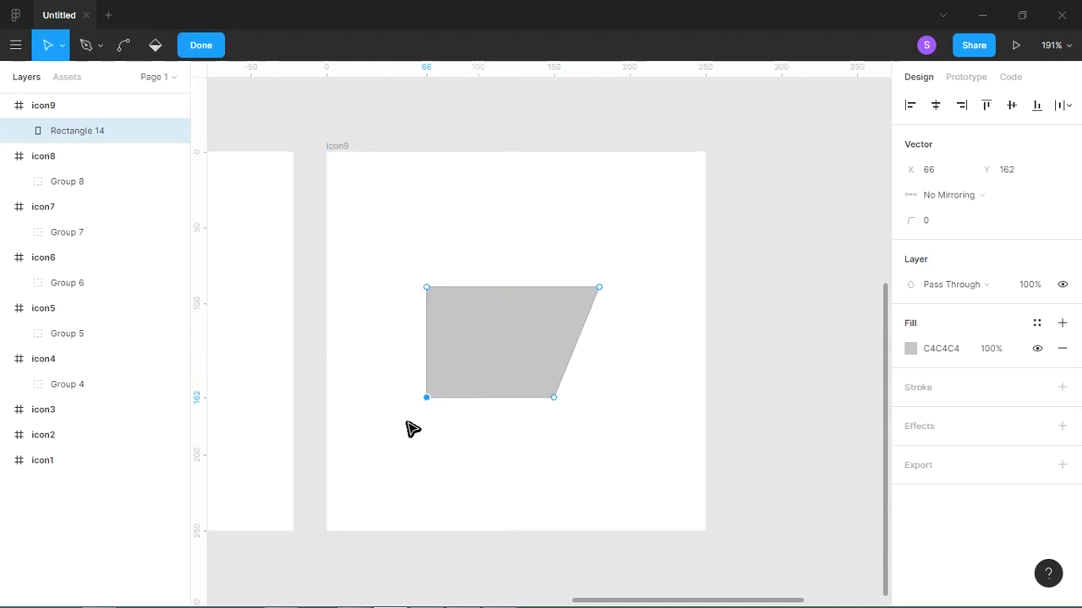
key(shift+Right)
key(shift+Right)
key(shift+Right)
drag(397, 229, 805, 311)
key(shift+Down)
key(shift+Down)
key(shift+Down)
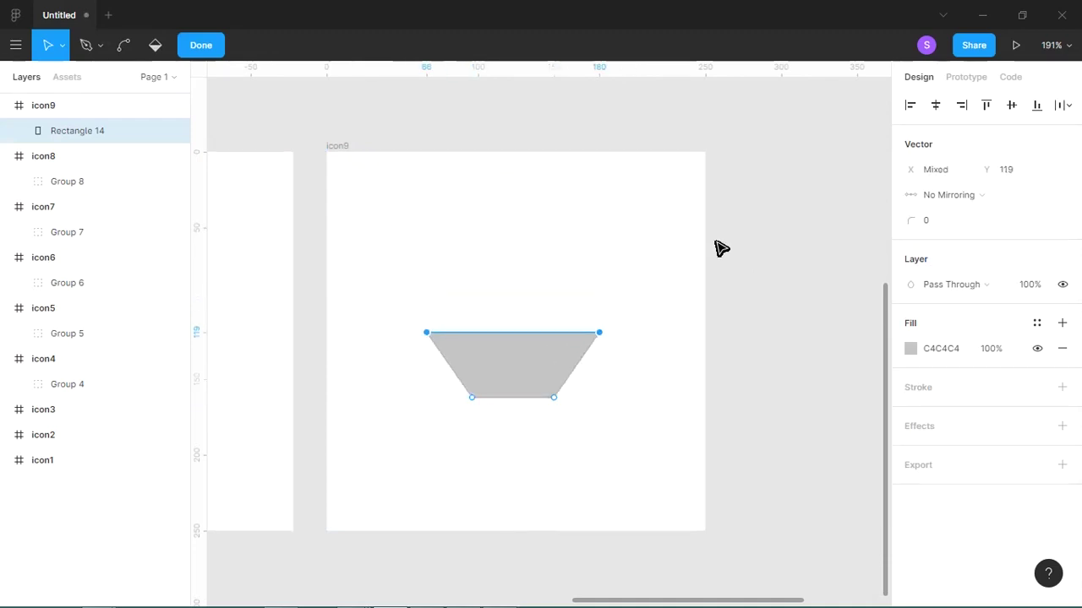
drag(659, 429, 667, 423)
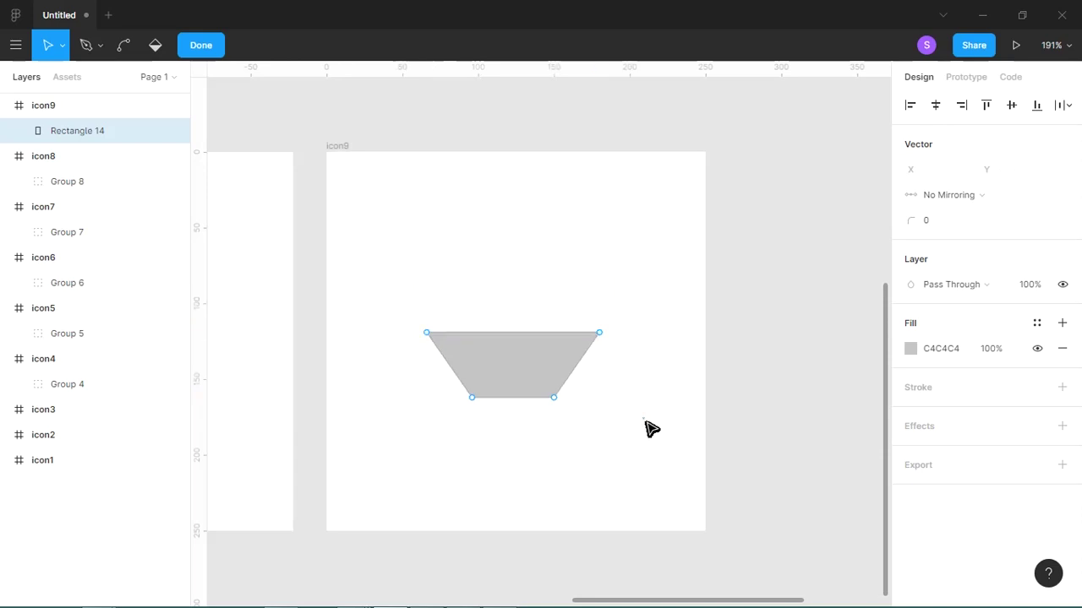
key(Escape)
drag(615, 366, 604, 329)
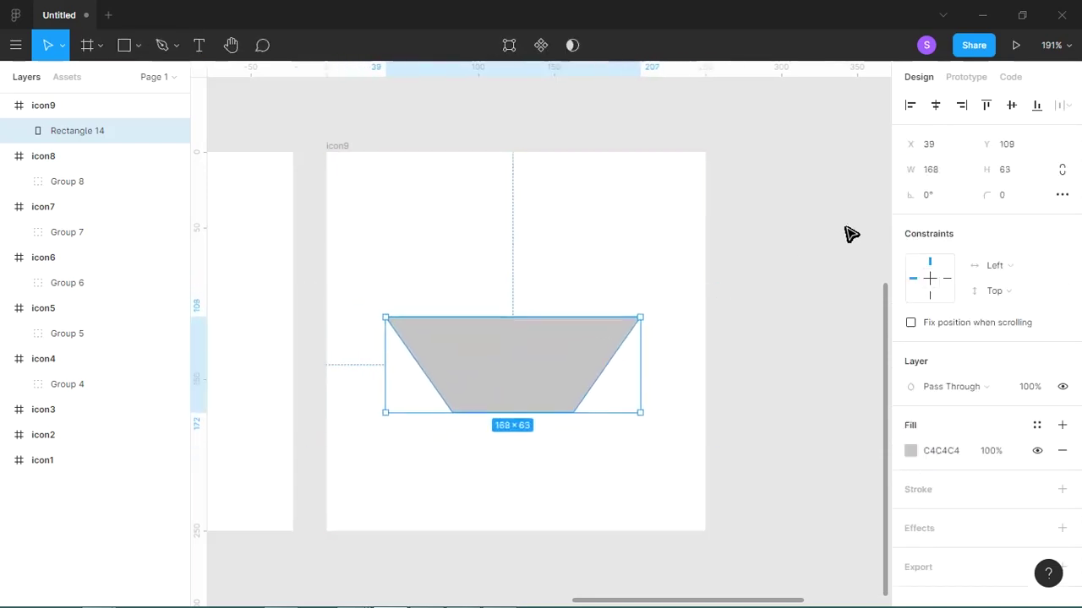
Step: Try a uniform corner radius of 9 on the trapezoid, then undo it
drag(987, 195, 1031, 193)
drag(22, 185, 56, 180)
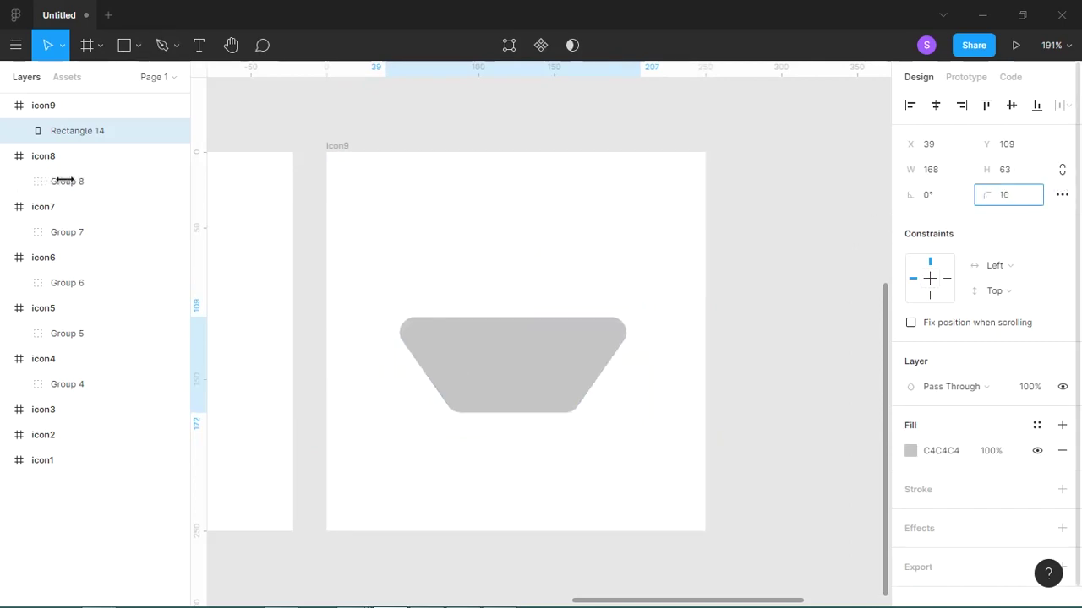
drag(999, 197, 995, 197)
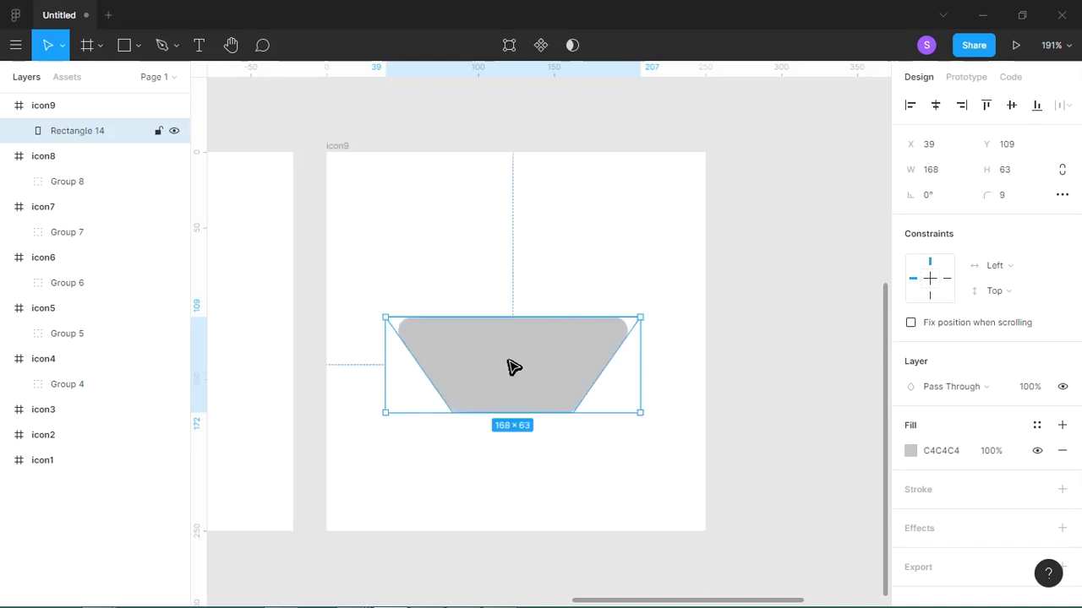
key(ctrl+z)
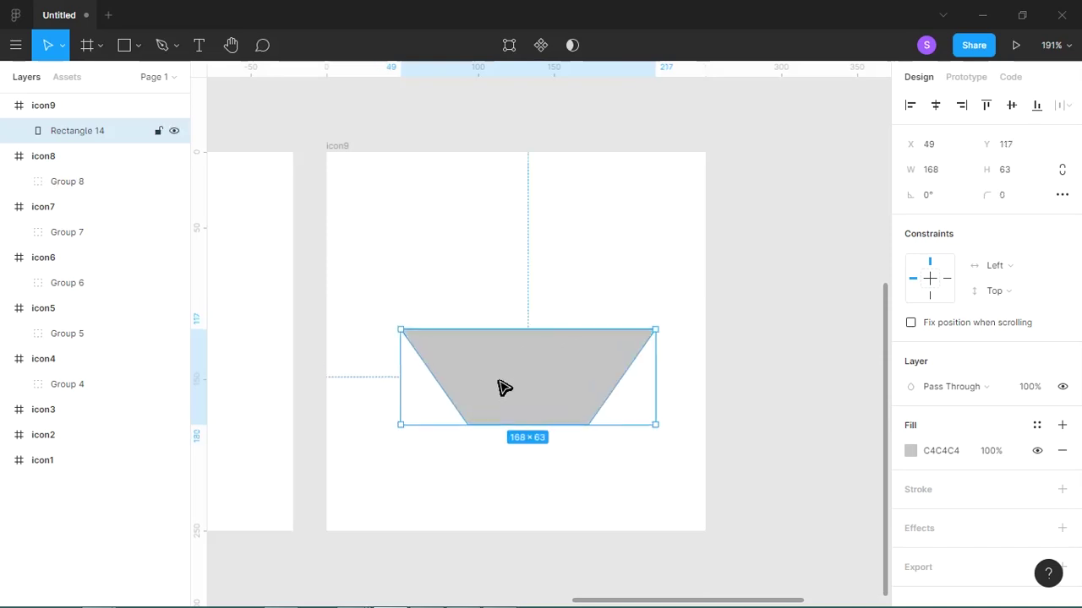
Step: Strongly round the trapezoid's two bottom corners and slightly round its top-right corner
double_click(501, 385)
drag(447, 435, 584, 398)
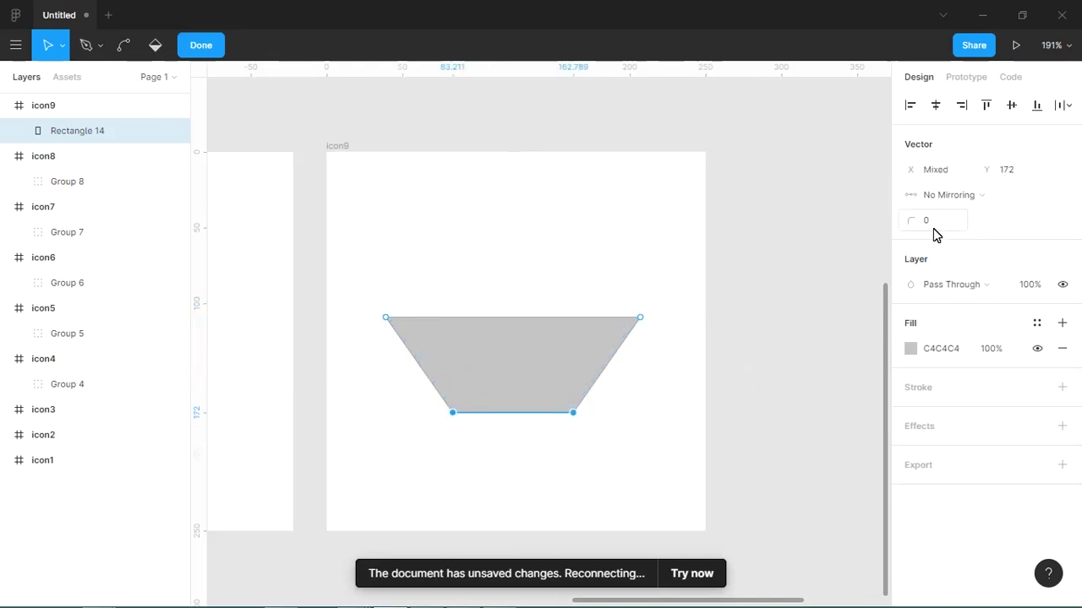
drag(934, 229, 987, 215)
drag(715, 252, 627, 342)
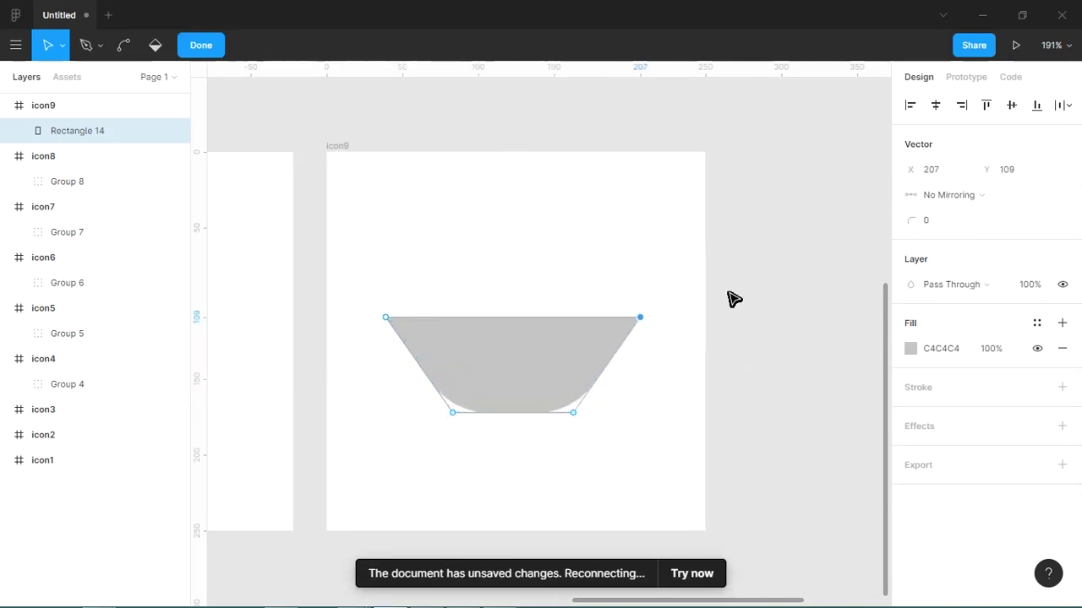
drag(921, 221, 930, 220)
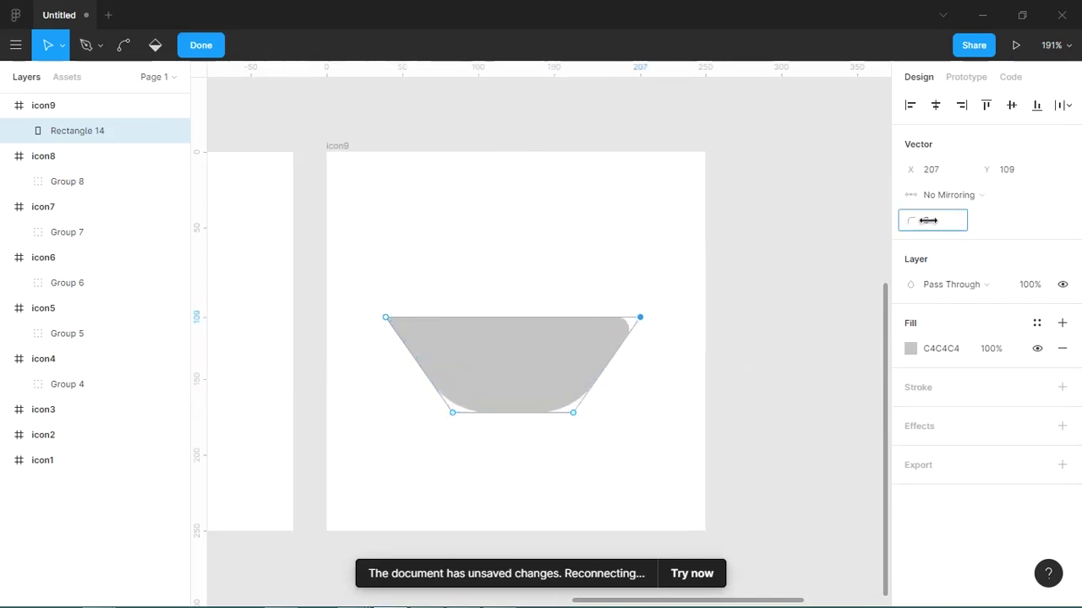
drag(574, 249, 577, 251)
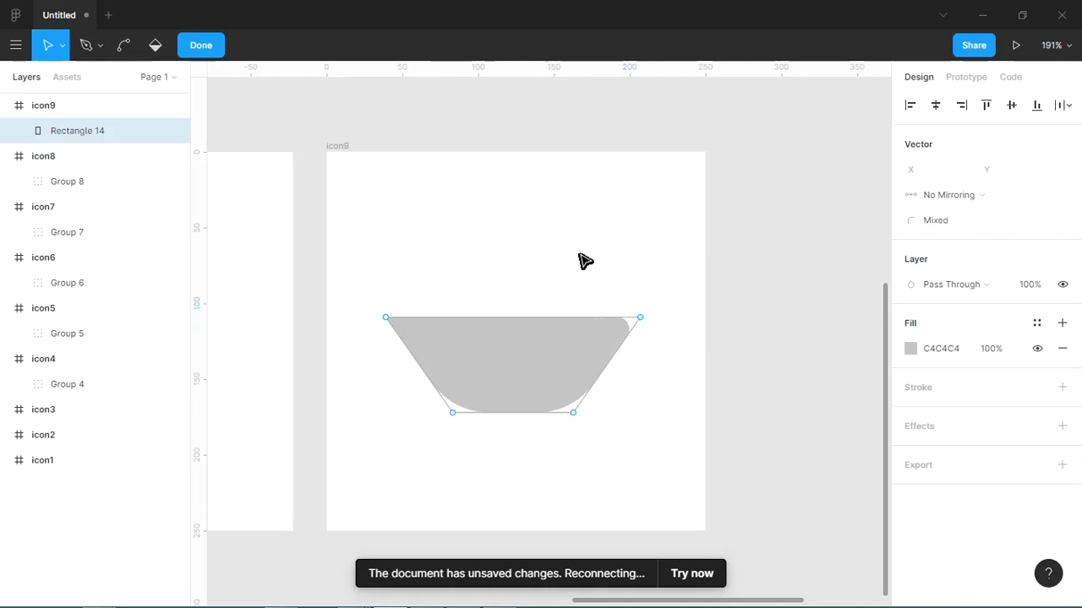
key(Escape)
key(Escape)
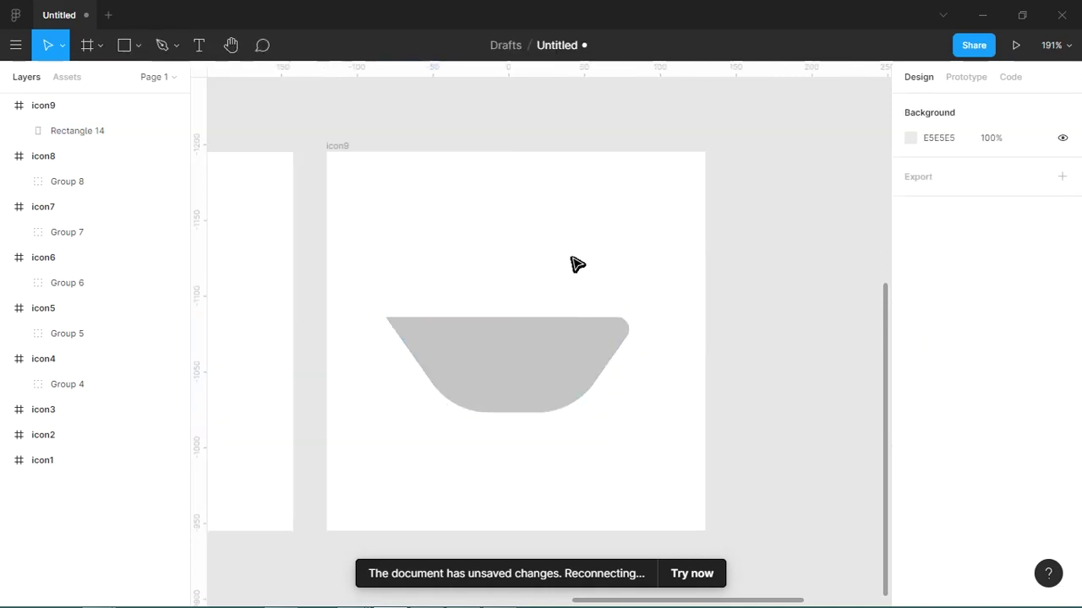
Step: Draw a small horizontal bar at the frame's left edge with corner radius 11
click(138, 46)
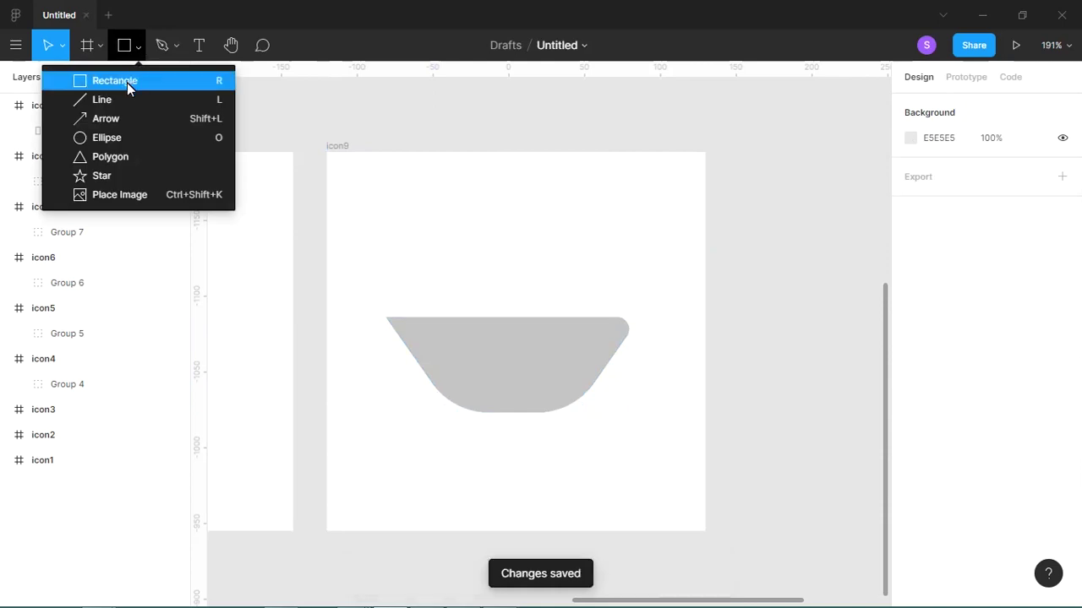
click(129, 79)
mouse_move(373, 246)
mouse_down()
mouse_move(403, 262)
mouse_move(446, 259)
mouse_up()
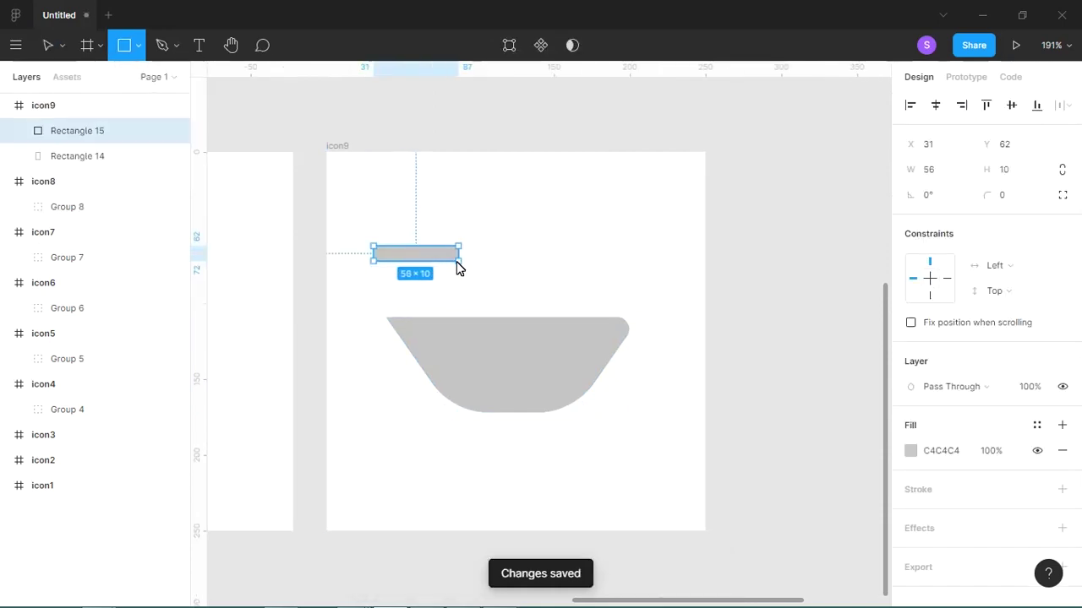
mouse_move(431, 261)
mouse_down()
mouse_move(388, 287)
mouse_move(357, 282)
mouse_move(373, 284)
mouse_up()
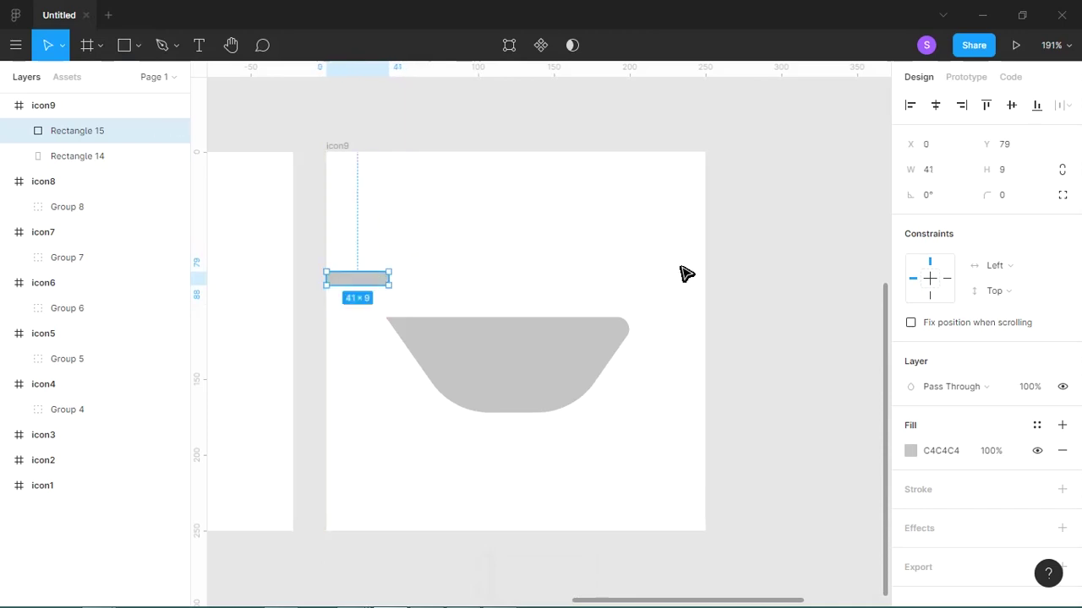
click(1002, 196)
text(10)
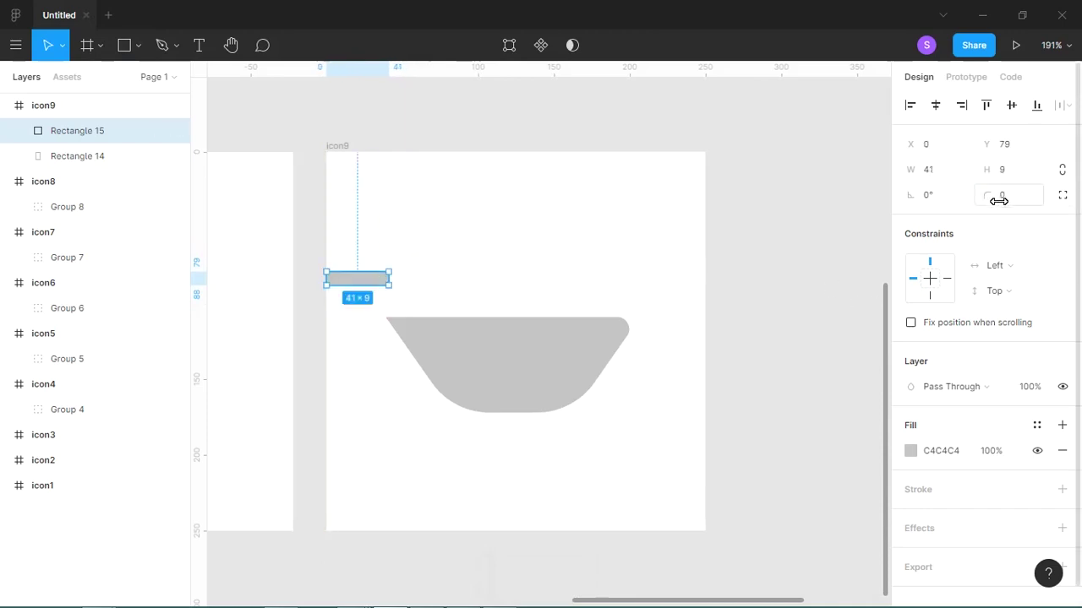
key(Return)
key(Up)
Step: Duplicate the bar, rotate the copy into a diagonal connector, and join it to the horizontal bar
key(Return)
drag(383, 287, 440, 340)
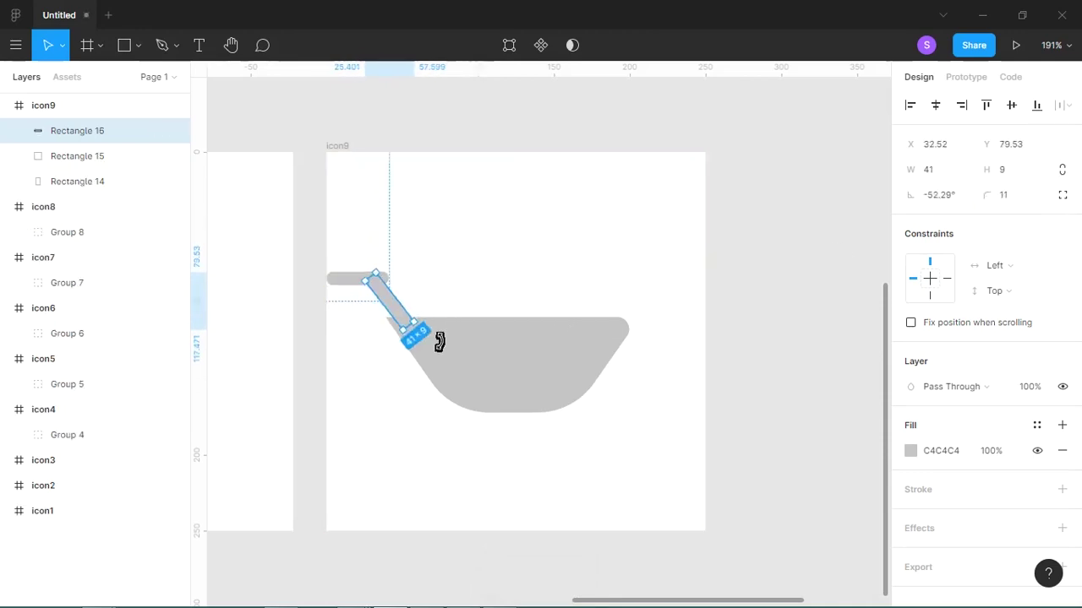
drag(323, 152, 428, 337)
click(433, 172)
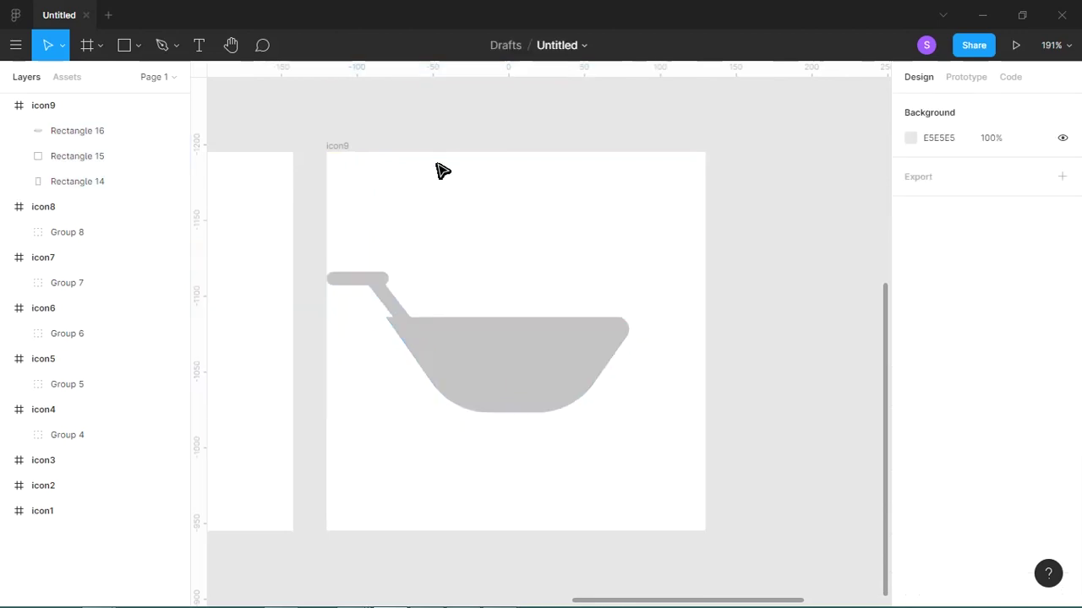
drag(430, 232, 377, 381)
drag(534, 308, 518, 314)
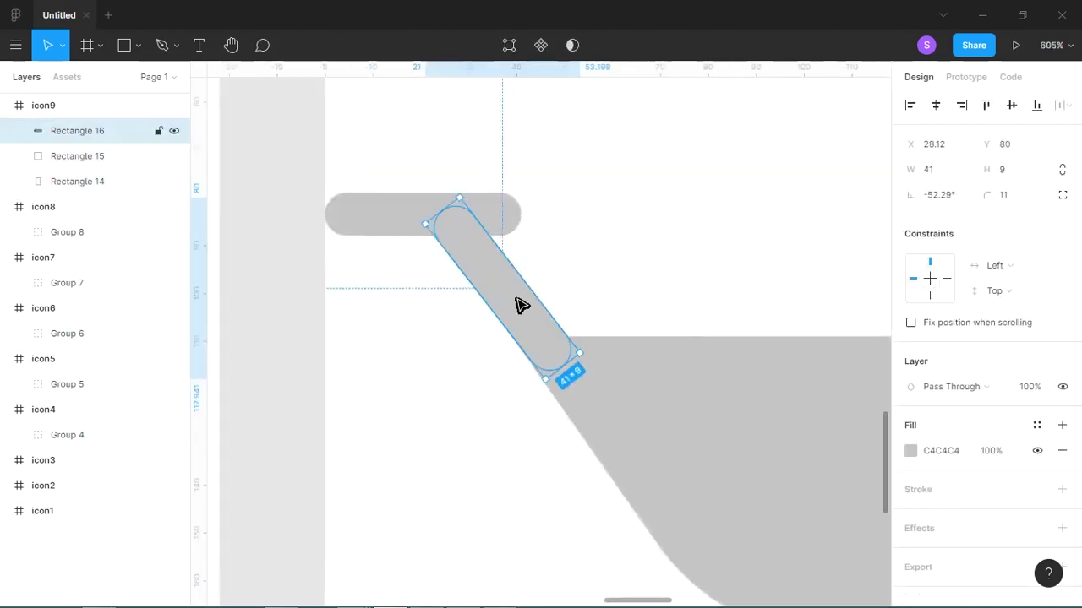
click(447, 215)
click(470, 248)
drag(453, 221, 495, 285)
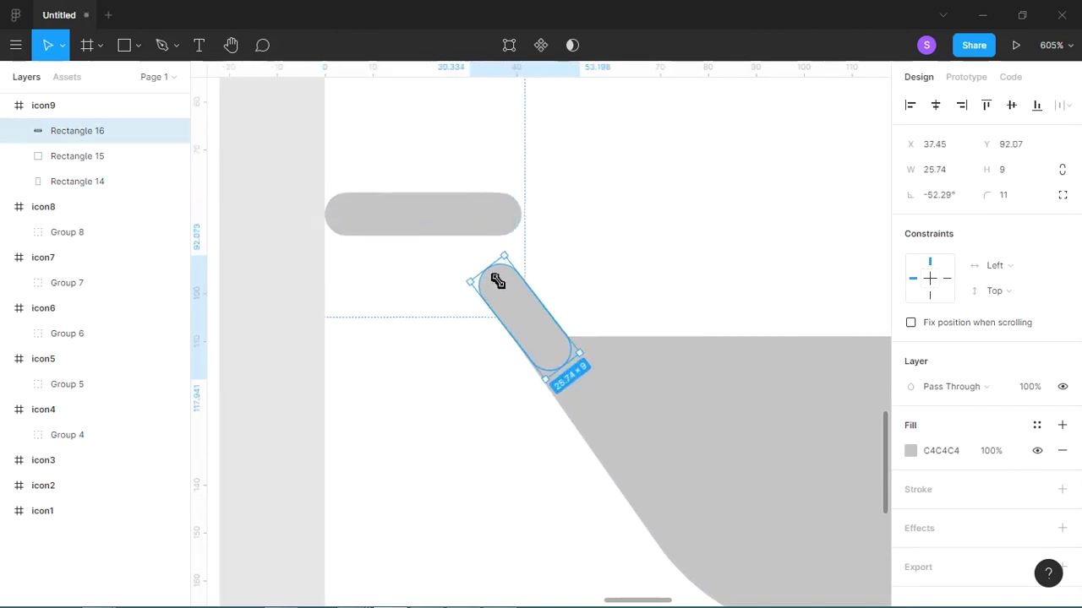
drag(481, 225, 473, 290)
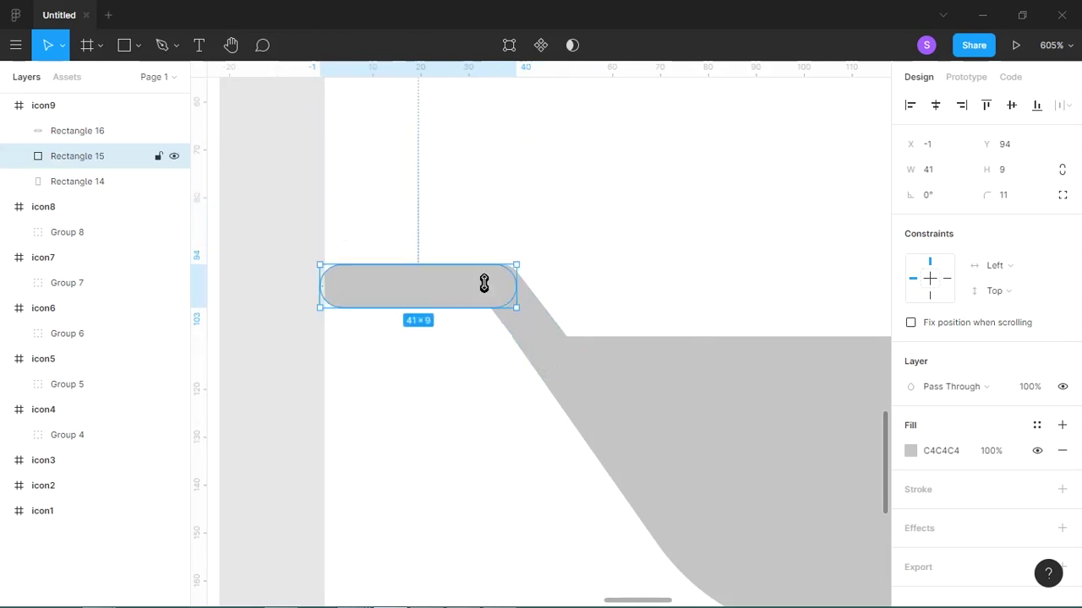
Step: Shrink the bowl and bars together, shorten the handle, and merge all three into one Union
key(minus)
key(minus)
drag(798, 288, 347, 541)
mouse_move(809, 322)
mouse_down()
mouse_move(689, 380)
mouse_move(640, 383)
mouse_up()
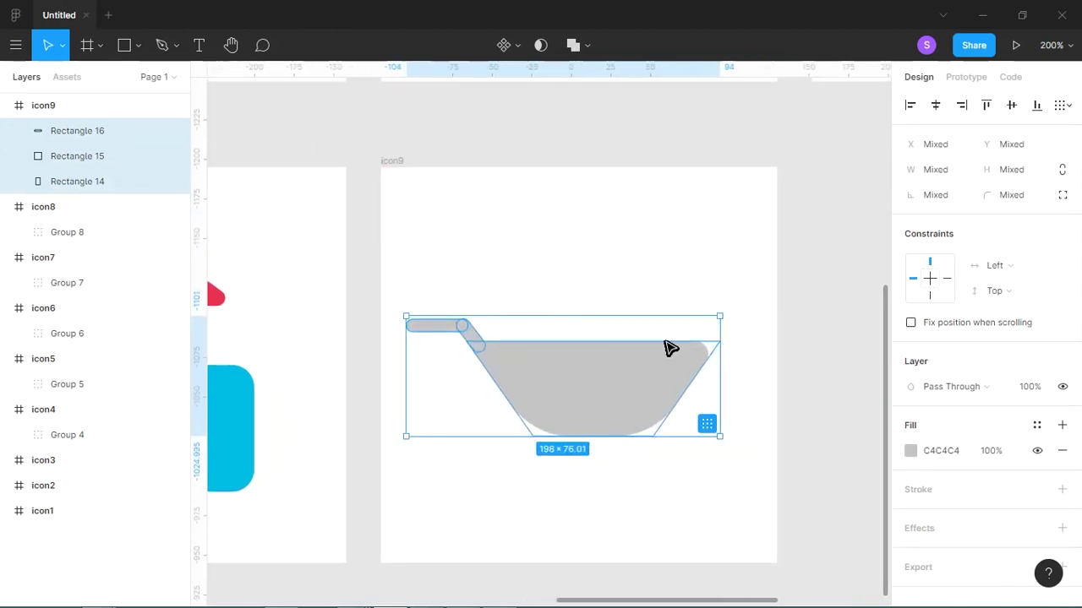
click(528, 308)
click(463, 327)
mouse_move(416, 336)
mouse_down()
mouse_move(437, 334)
mouse_move(582, 437)
mouse_up()
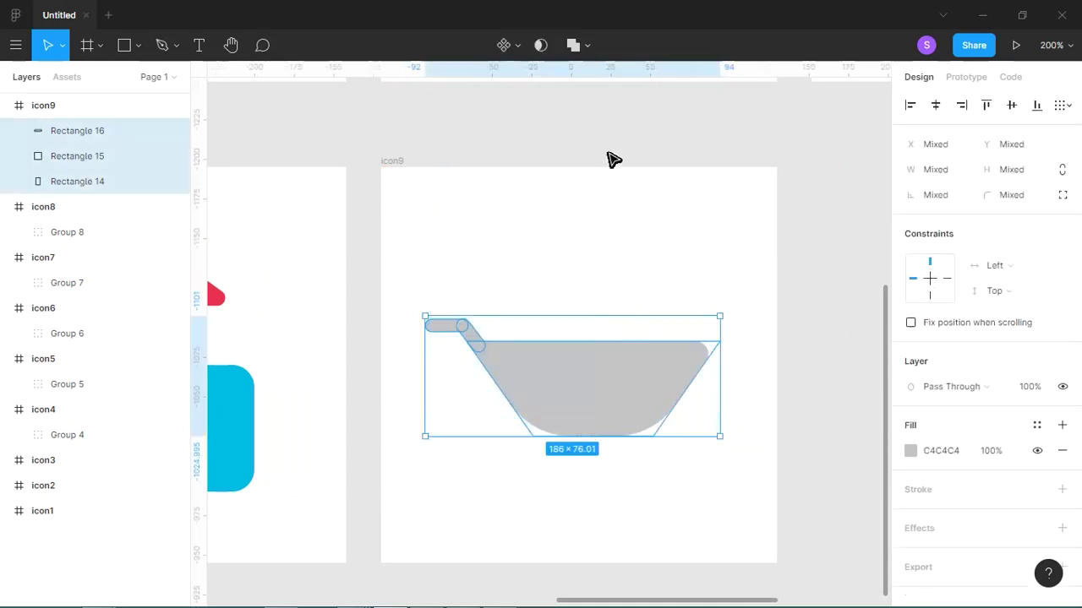
click(573, 46)
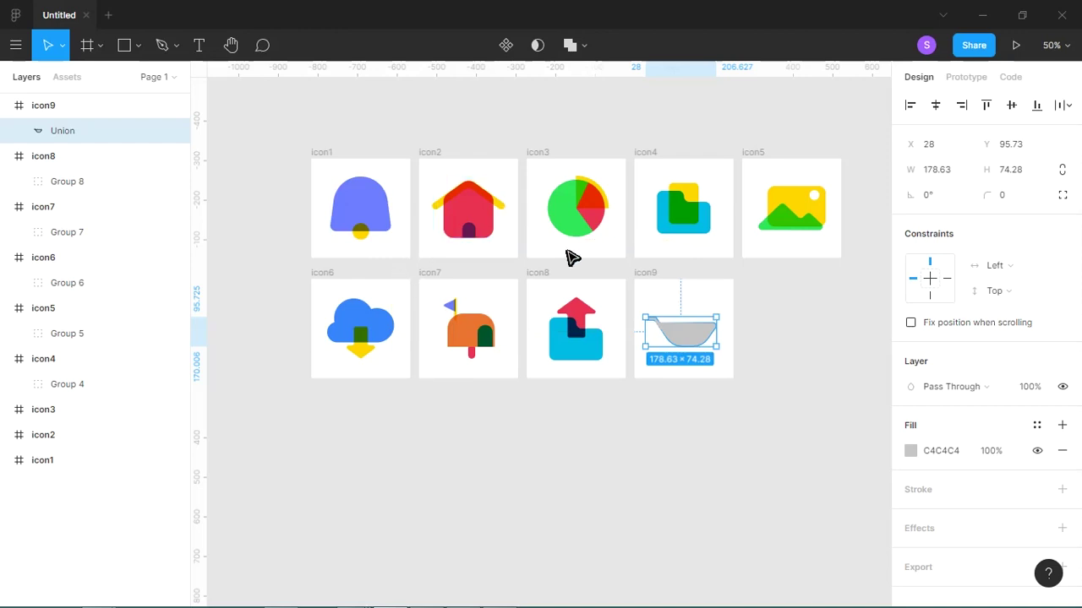
Step: Zoom out to the full icon grid and copy icon4's Group 4 folder into icon9
drag(634, 313, 736, 385)
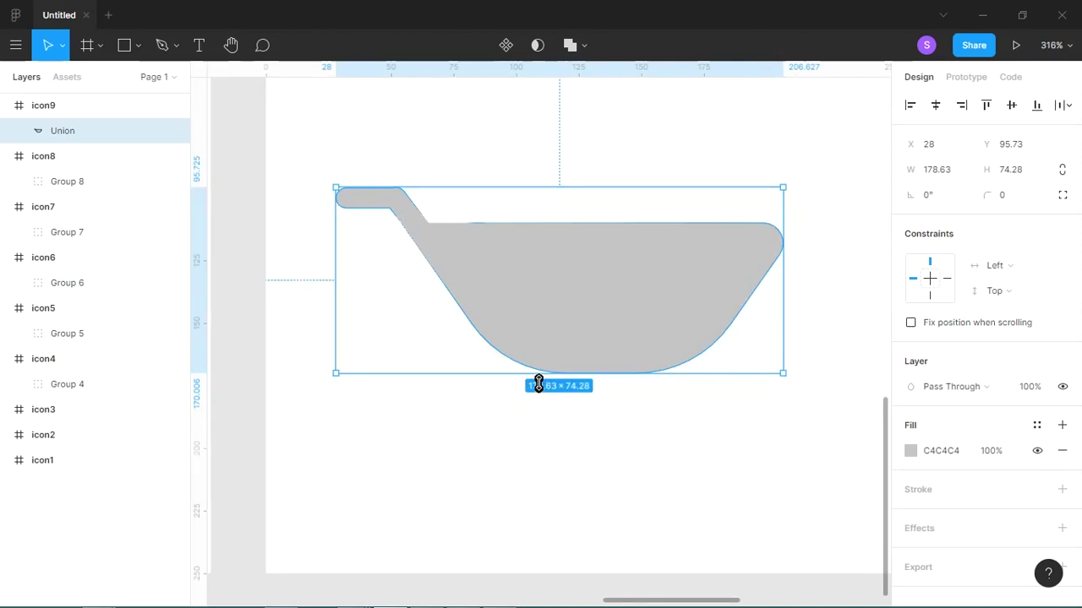
scroll(524, 390, down, 5)
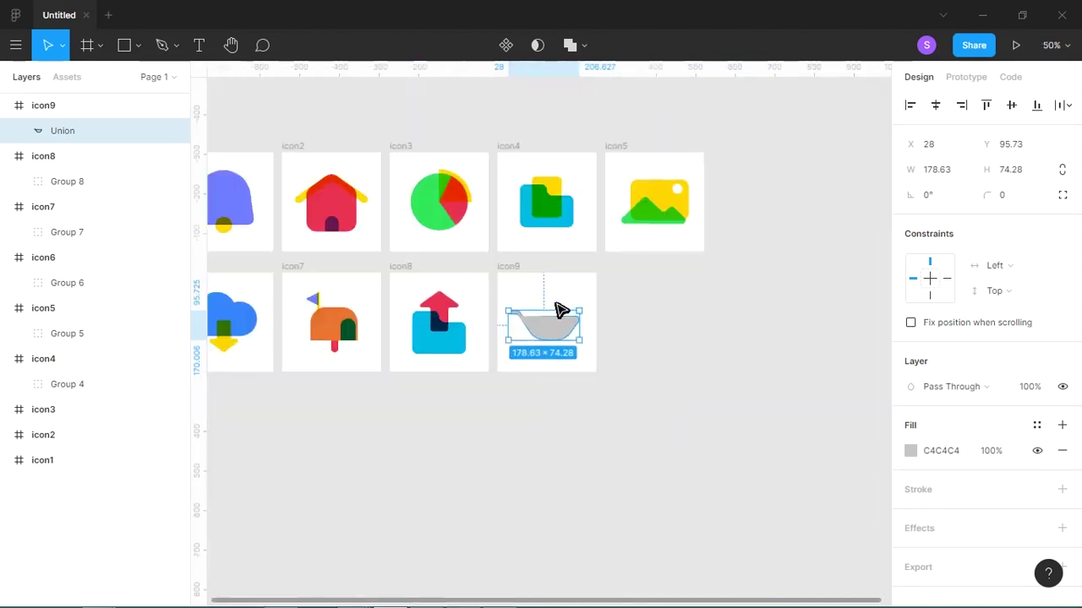
drag(560, 212, 563, 322)
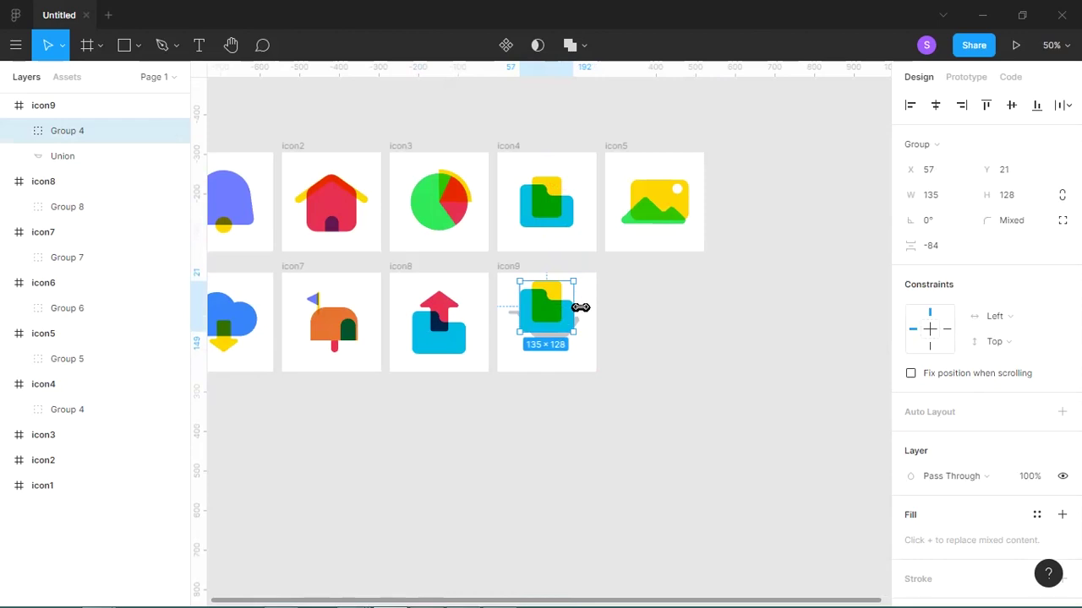
Step: Delete the copied group's blue shape and shrink and reposition its yellow rectangle
key(z)
drag(490, 271, 637, 393)
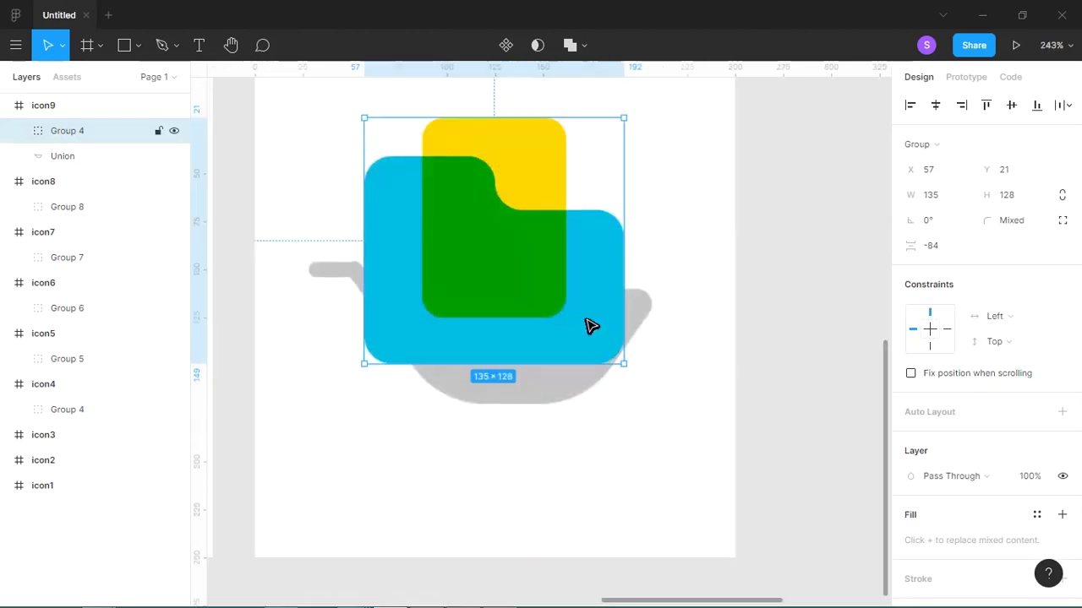
double_click(590, 328)
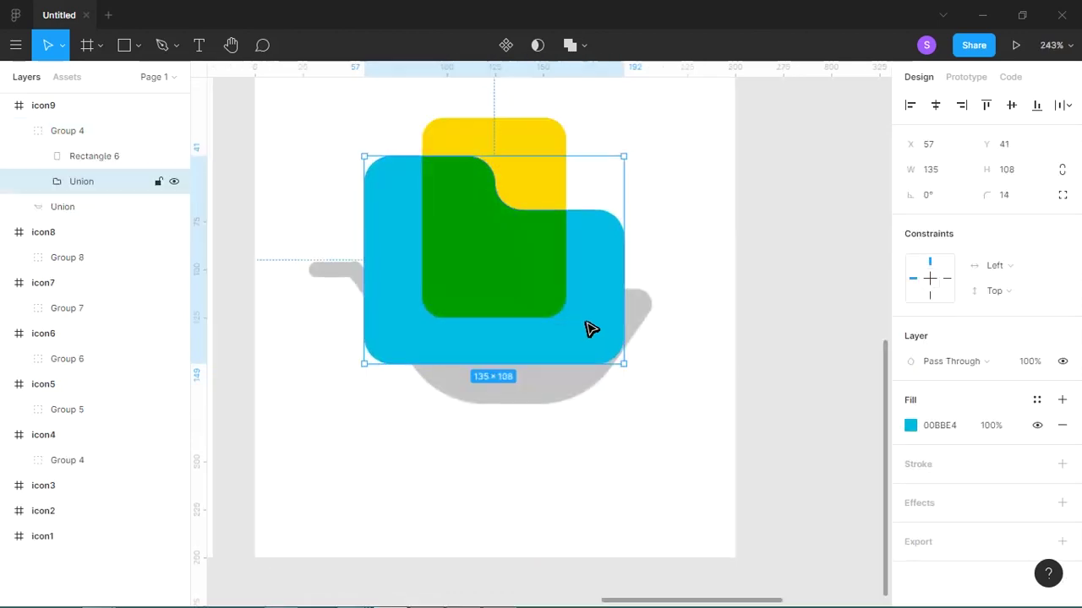
key(Delete)
click(550, 285)
drag(550, 285, 573, 313)
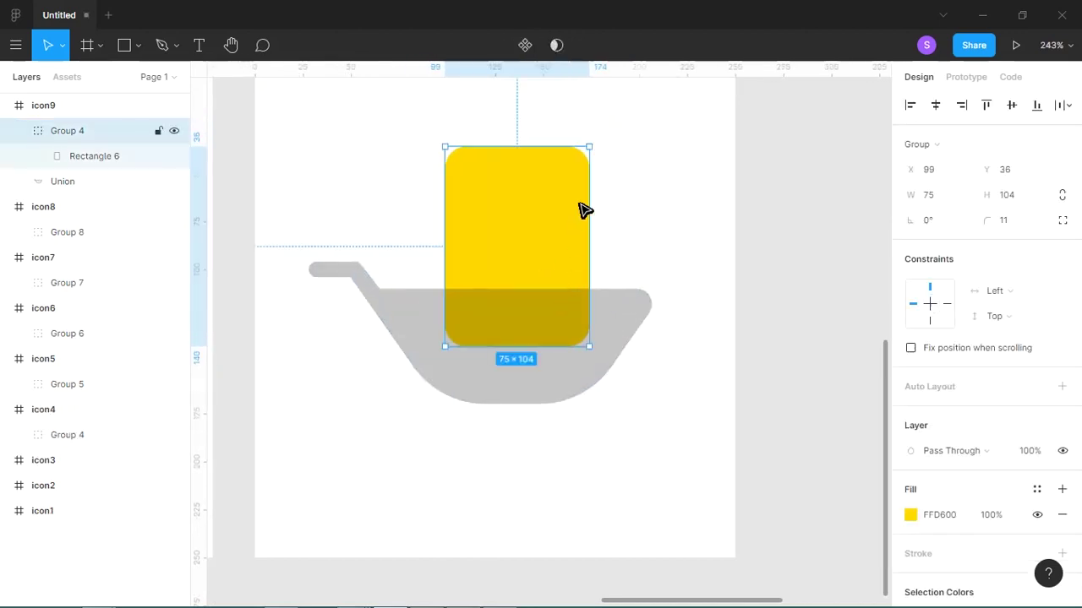
mouse_move(603, 157)
mouse_down()
mouse_move(535, 200)
mouse_move(536, 214)
mouse_up()
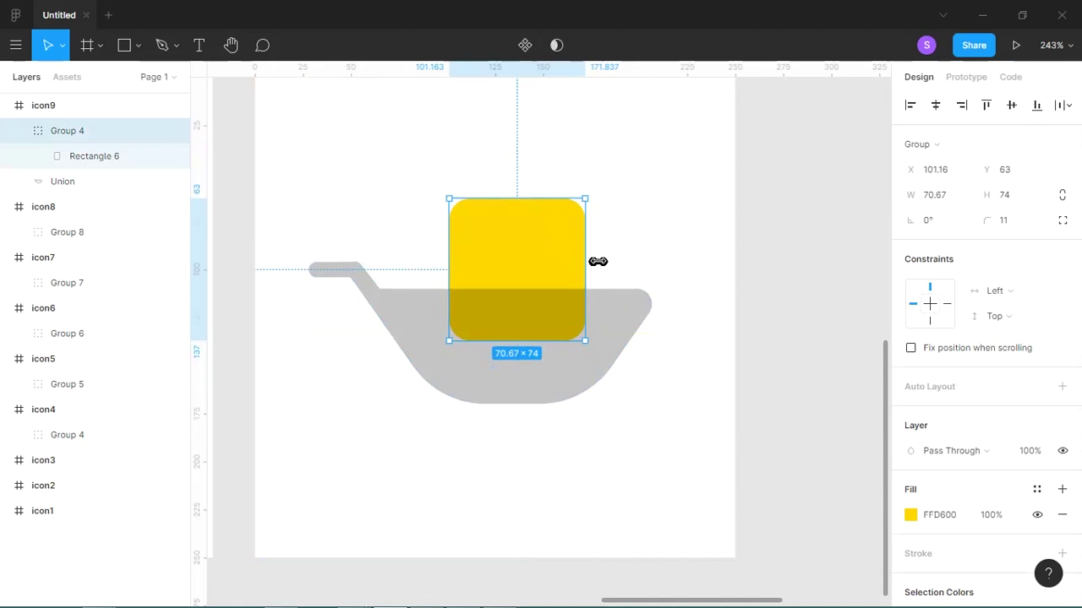
drag(555, 261, 546, 261)
Step: Centre the cart body horizontally, then make the rectangle 85 tall and blue 6C7BFF
click(623, 321)
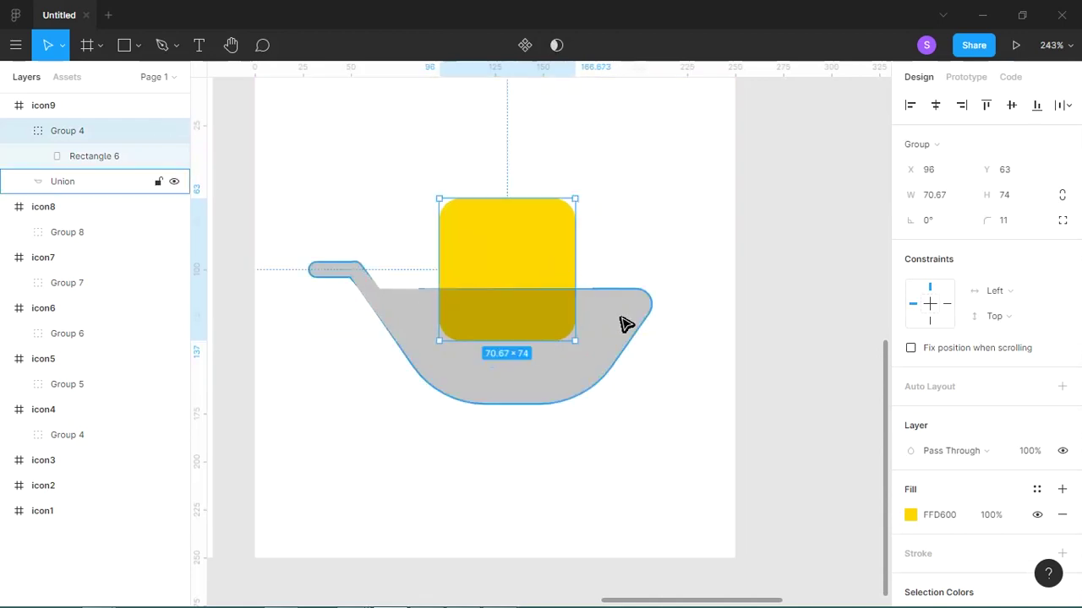
click(935, 105)
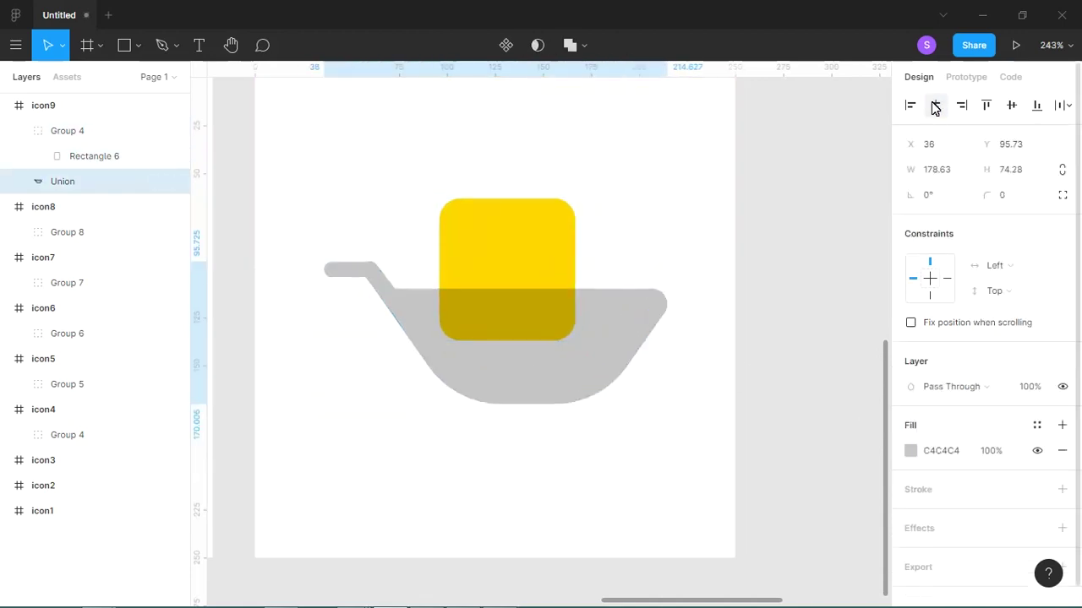
click(541, 224)
drag(550, 248, 571, 255)
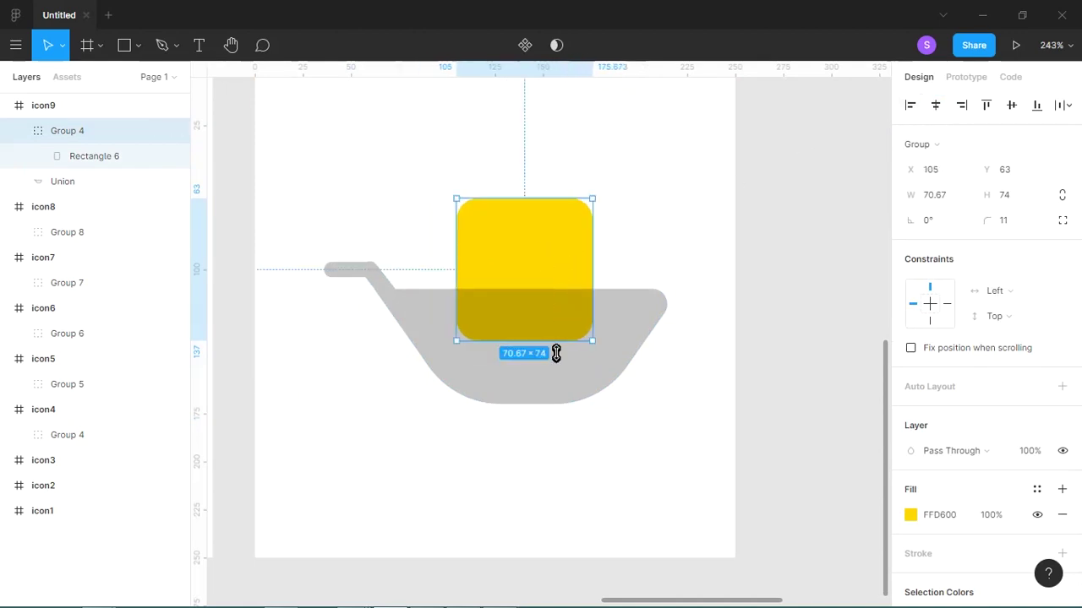
drag(556, 354, 559, 374)
click(911, 515)
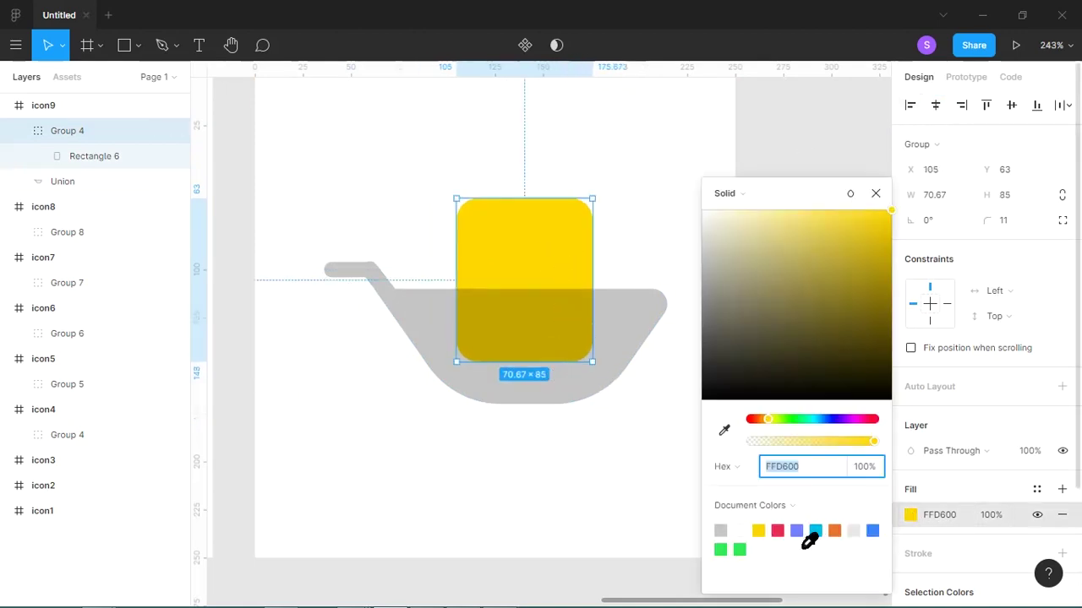
click(796, 531)
click(597, 464)
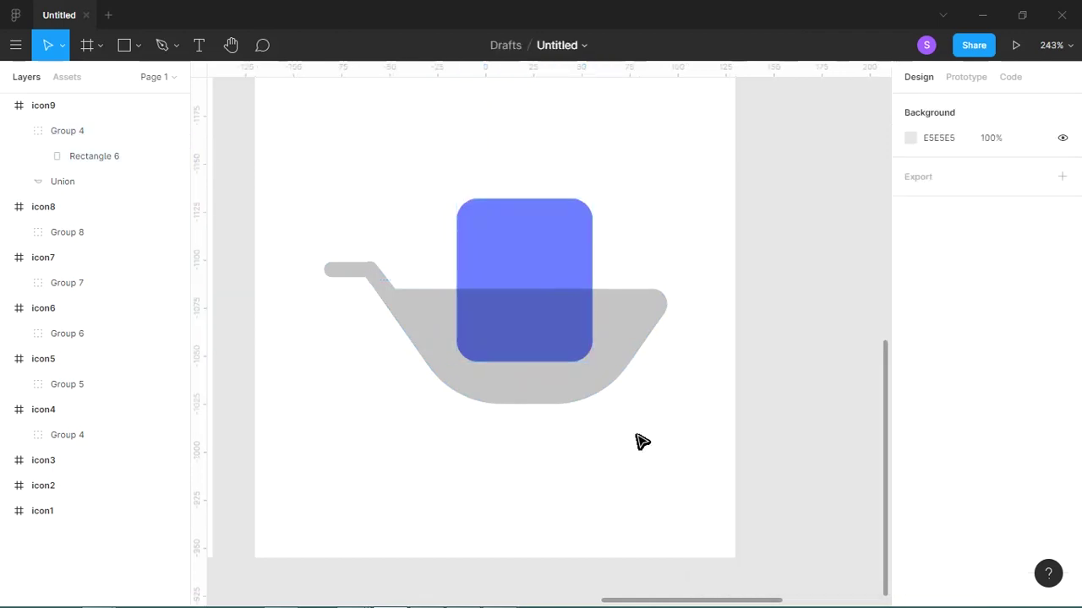
Step: Undo the rectangle's blue fill and recolour the cart body cyan 00BBE4 after trying several swatches
key(ctrl+z)
key(ctrl+z)
click(631, 379)
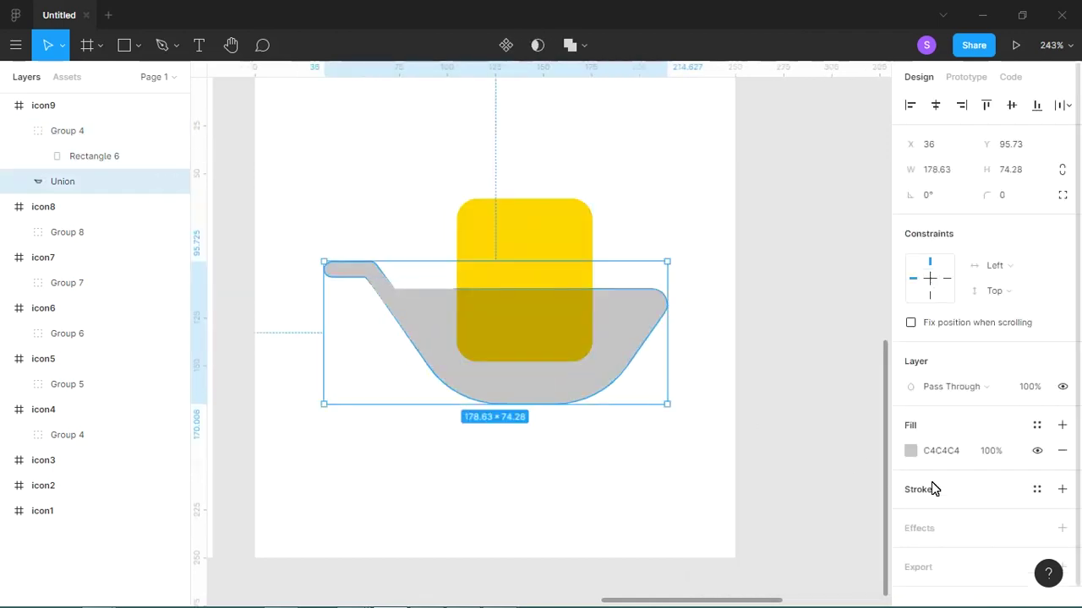
click(911, 451)
click(796, 531)
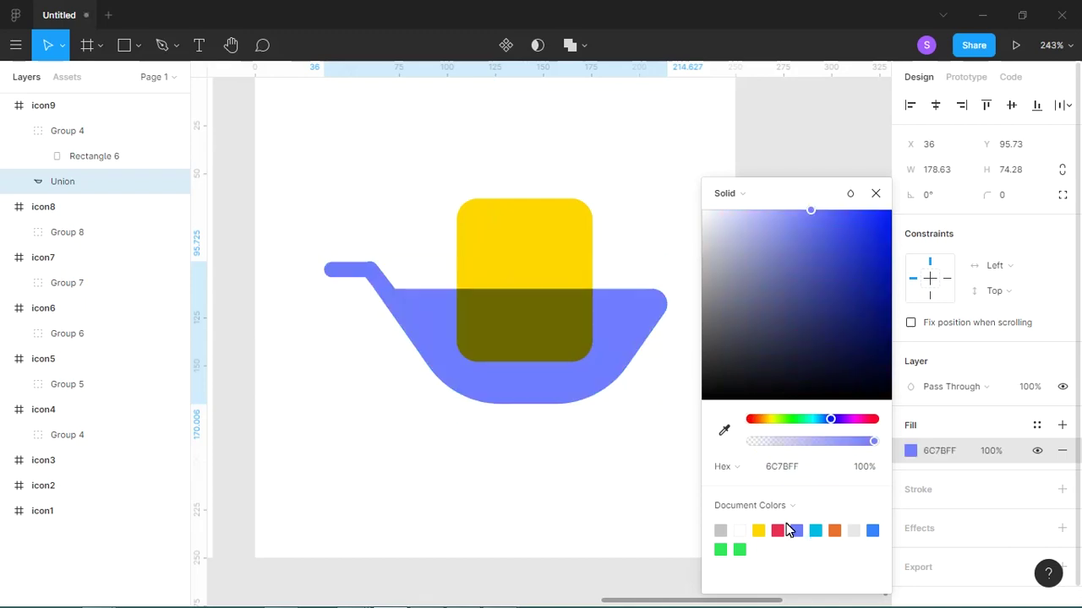
click(871, 533)
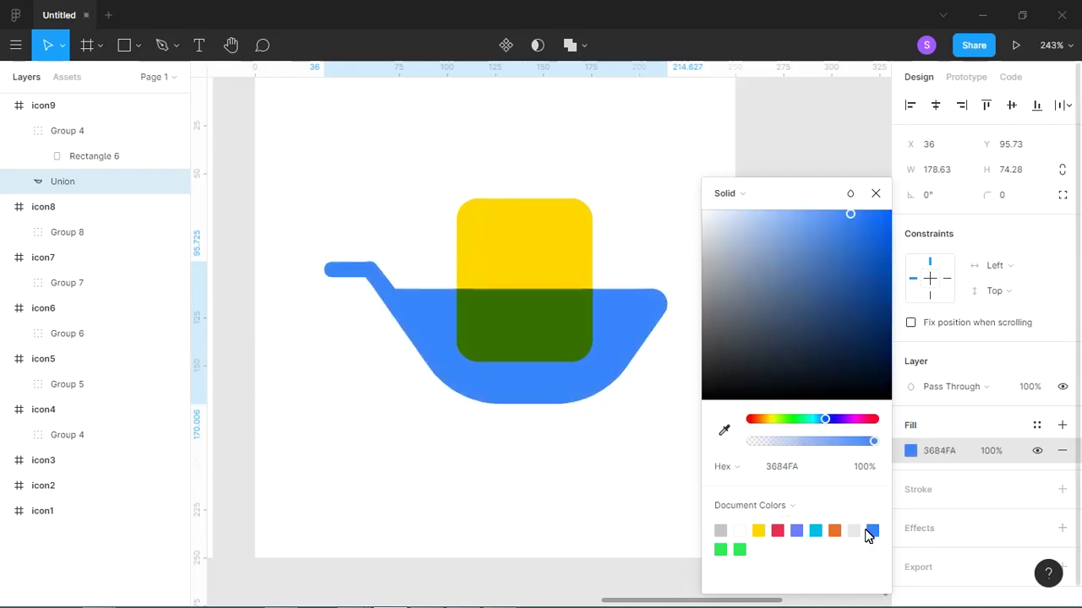
click(833, 532)
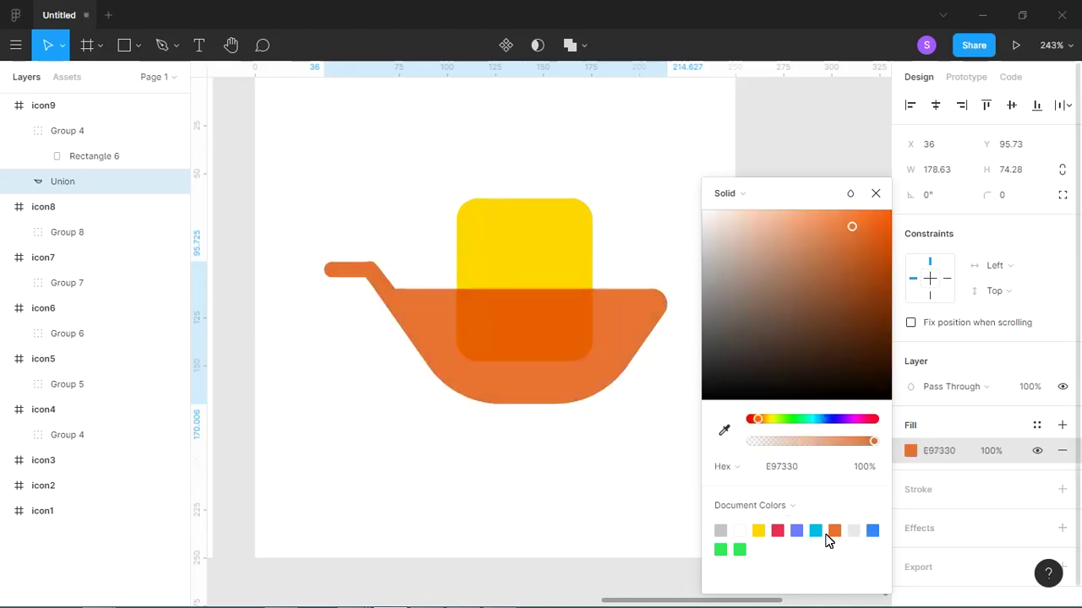
click(778, 531)
click(816, 532)
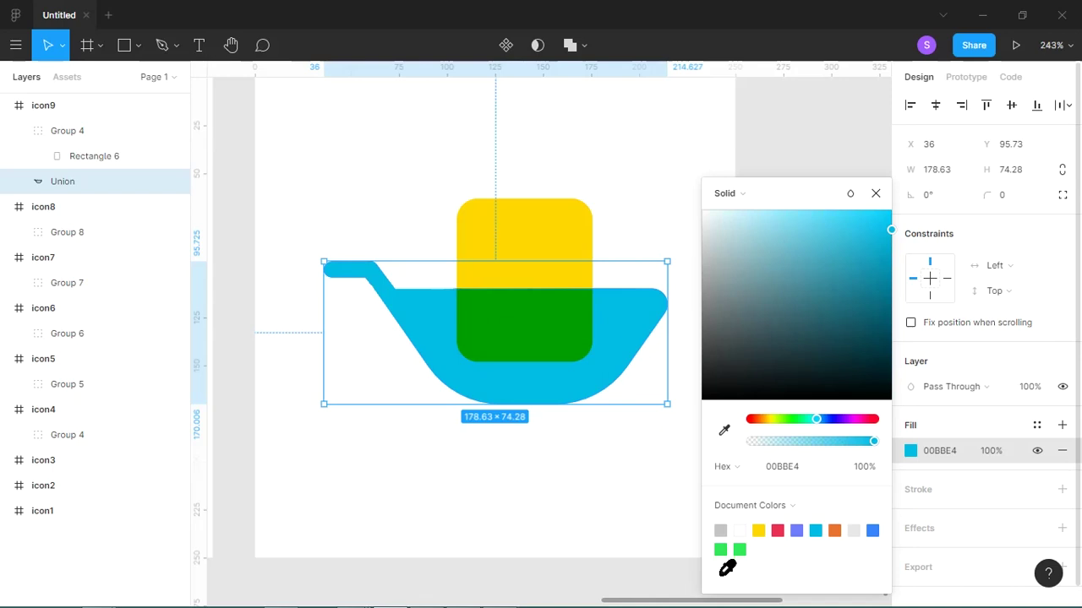
click(560, 468)
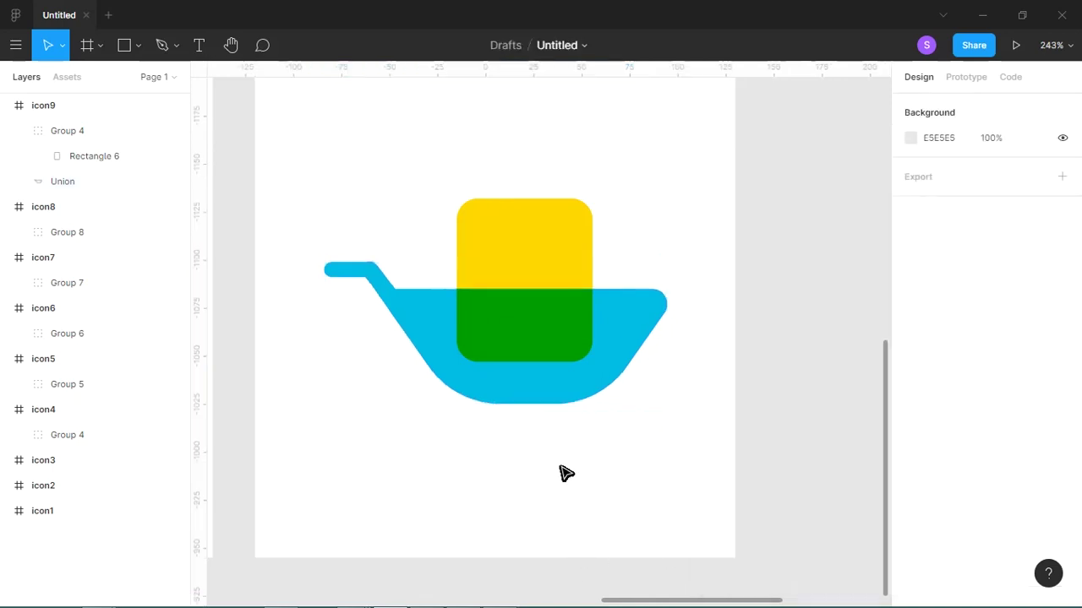
key(o)
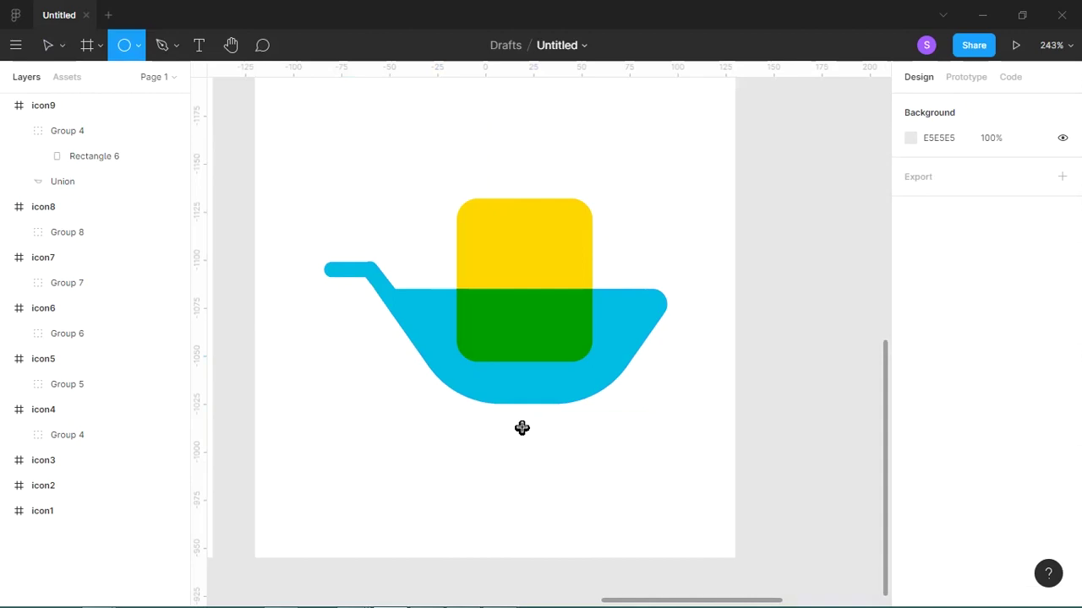
Step: Draw a circle under the cart with red E93052 fill and Multiply blending
drag(490, 411, 608, 339)
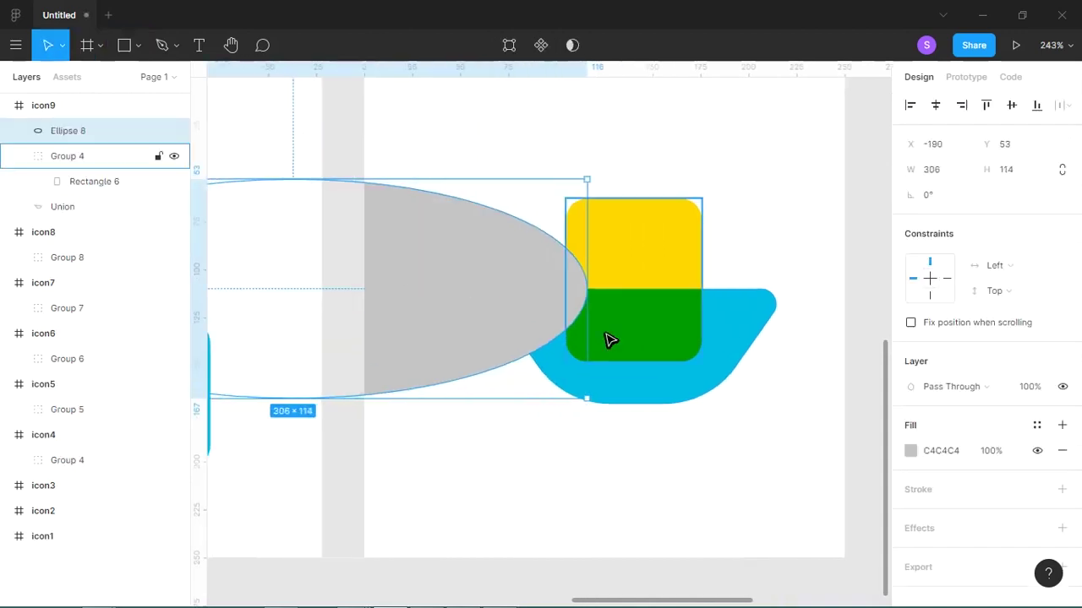
key(ctrl+z)
key(o)
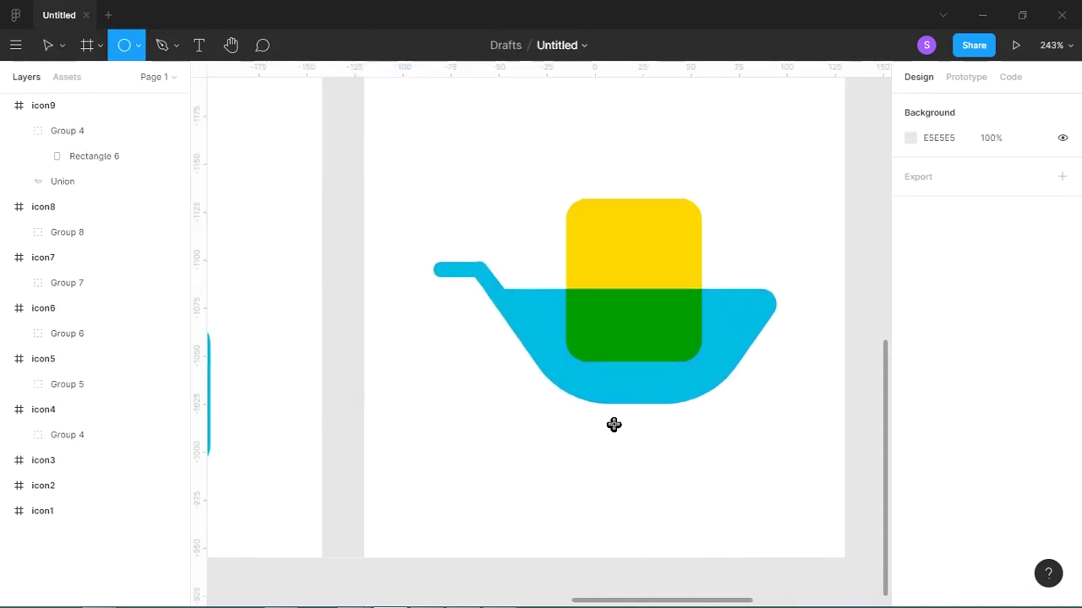
mouse_move(570, 374)
mouse_down()
mouse_move(627, 440)
mouse_move(625, 425)
mouse_up()
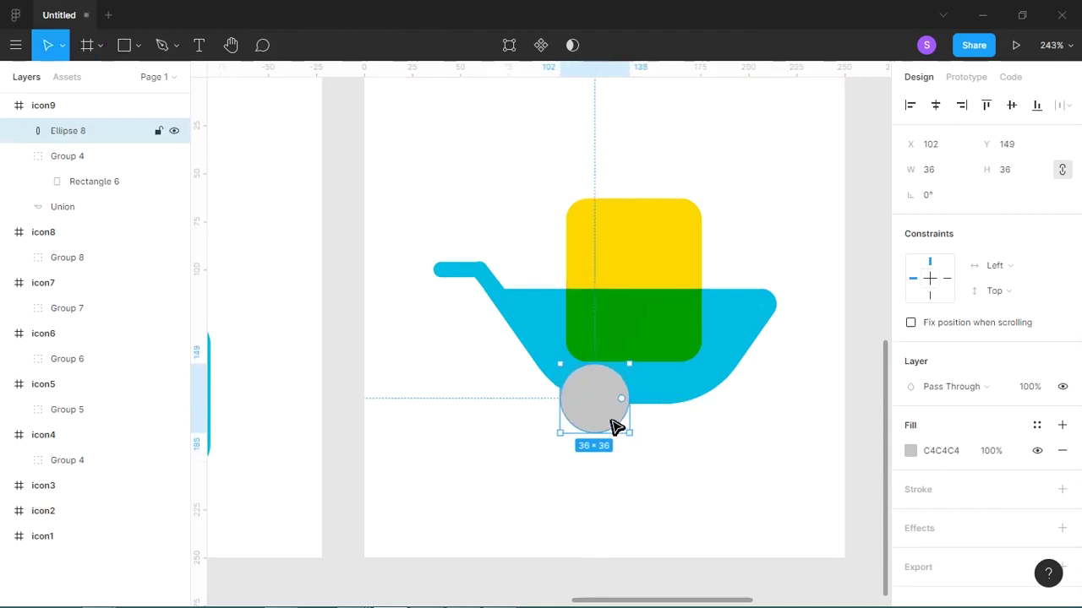
click(910, 451)
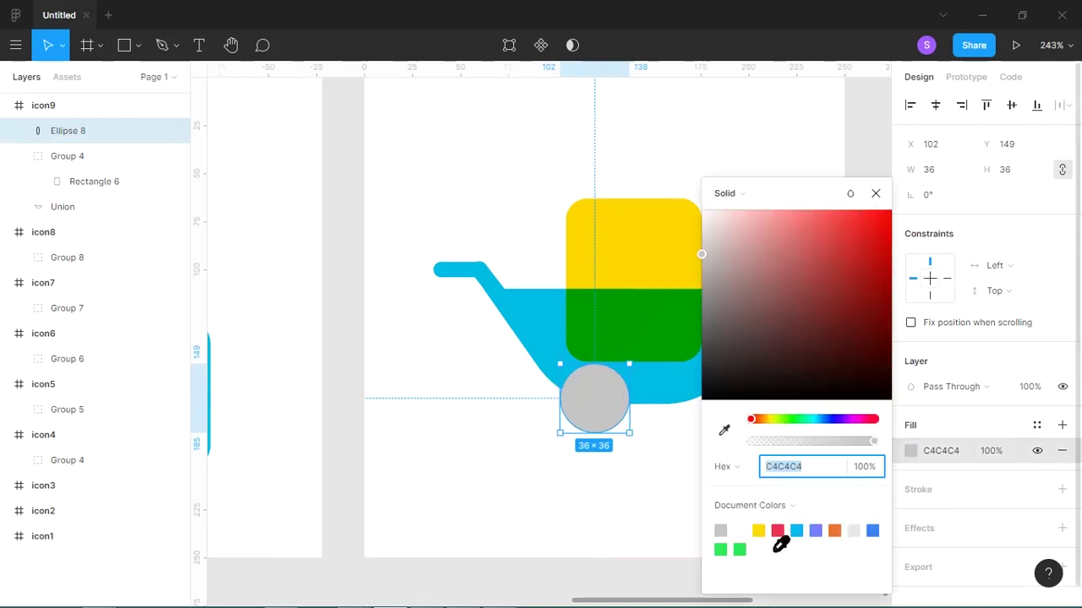
click(778, 530)
click(954, 387)
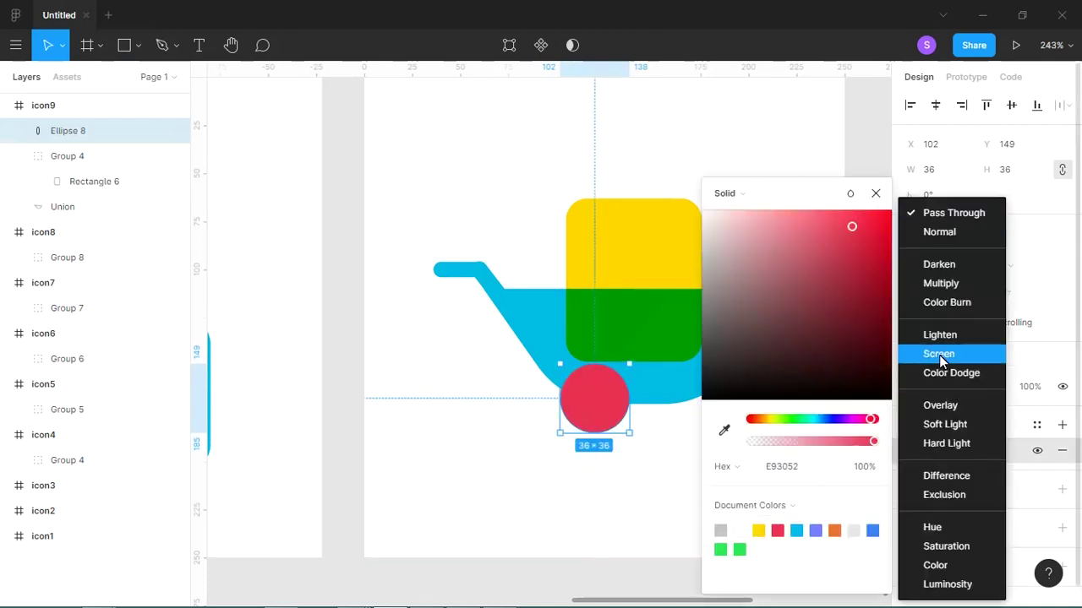
click(941, 283)
click(667, 454)
Step: Add a second matching wheel to the right and resize both wheels to 27 × 27
mouse_move(612, 422)
mouse_down()
mouse_move(630, 433)
mouse_move(704, 427)
mouse_up()
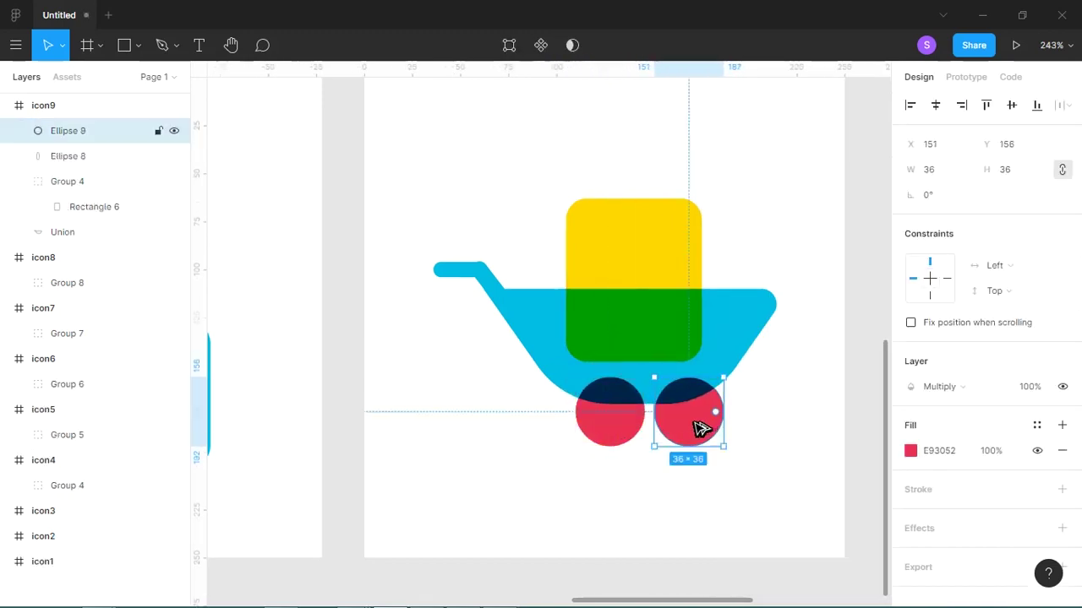
shift+click(629, 432)
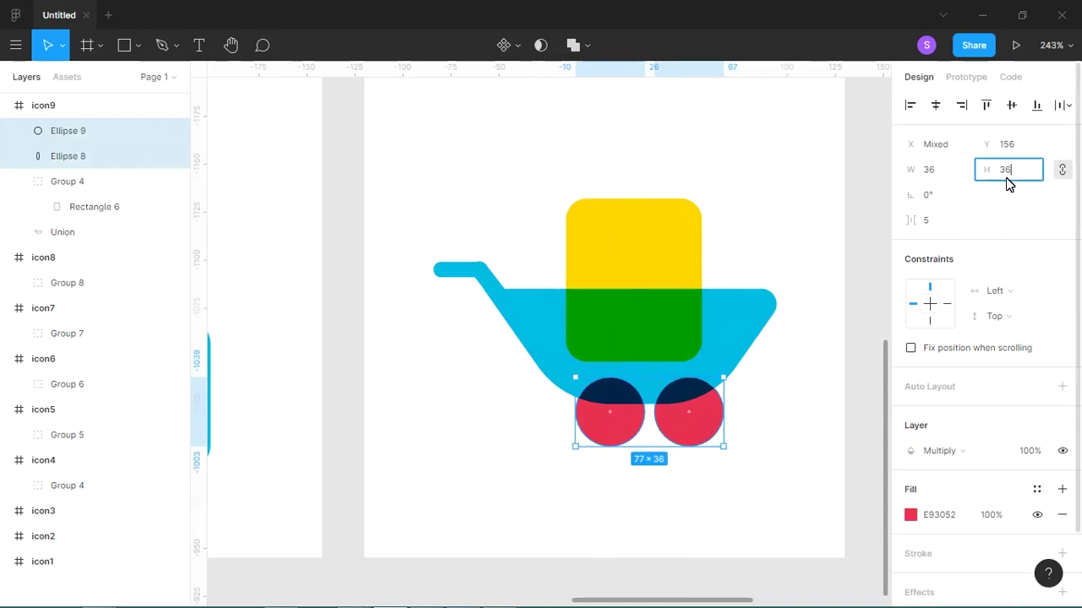
text(30)
key(Return)
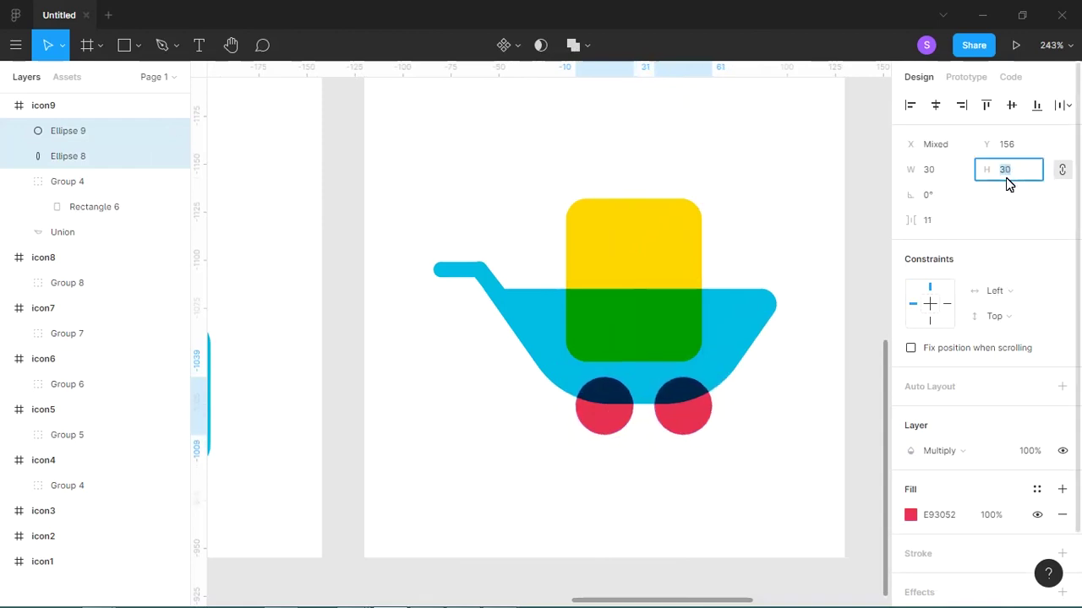
key(Down)
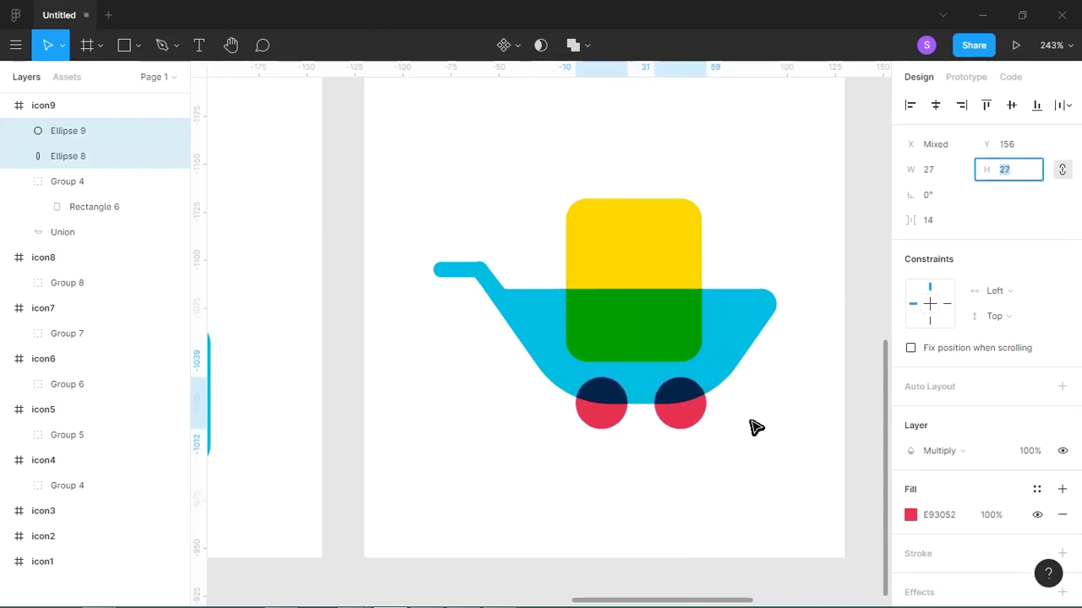
click(714, 460)
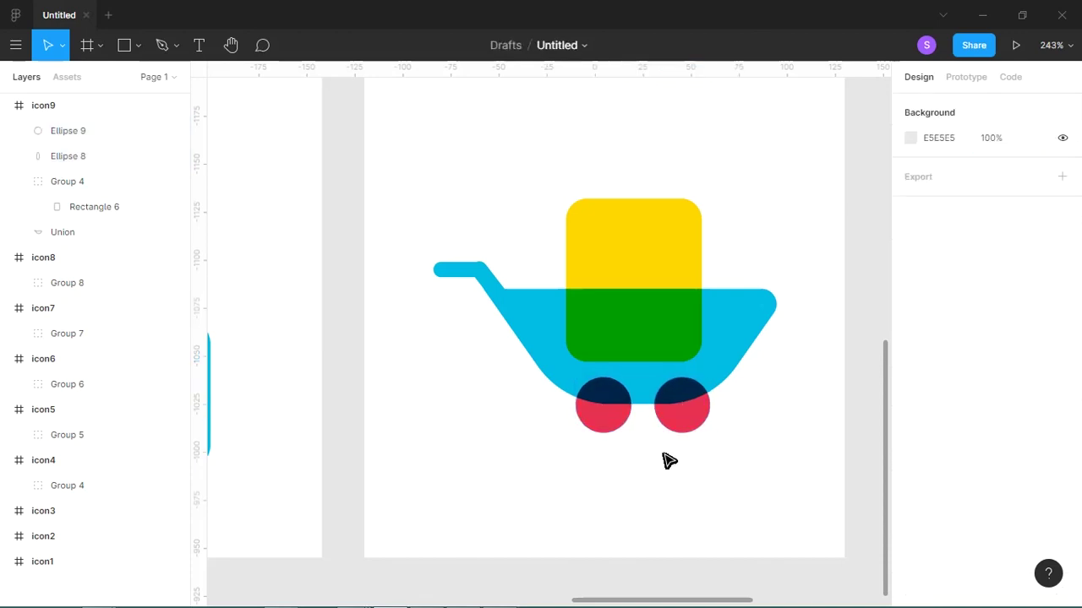
Step: Move the wheels closer under the cart, group all cart shapes as Group 9, centred vertically
drag(704, 457, 601, 431)
drag(681, 423, 683, 434)
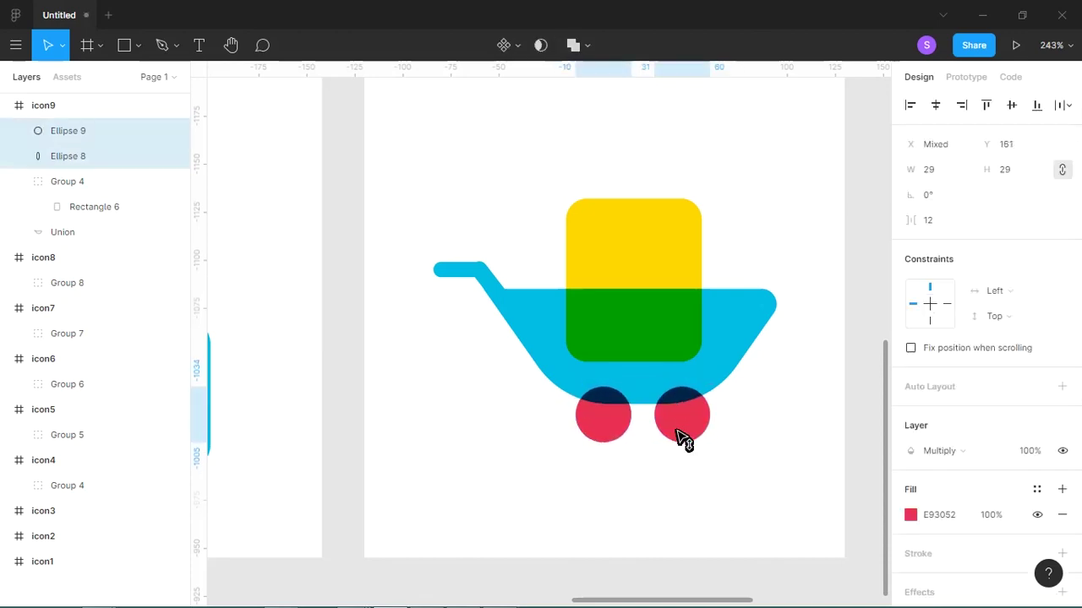
click(732, 433)
click(698, 435)
drag(693, 439, 684, 439)
click(611, 439)
drag(767, 495, 518, 212)
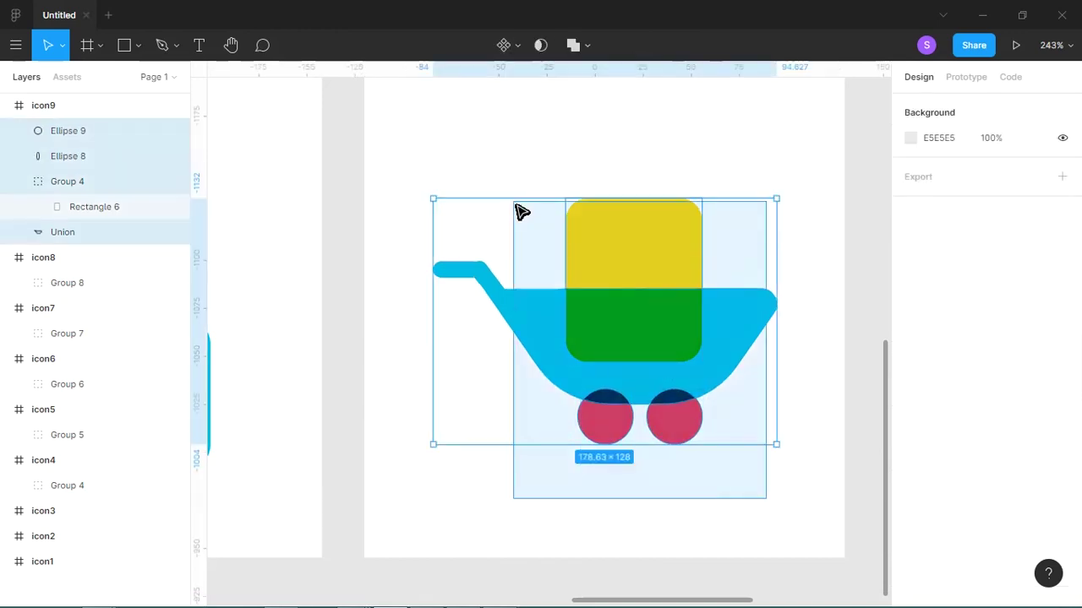
key(ctrl+g)
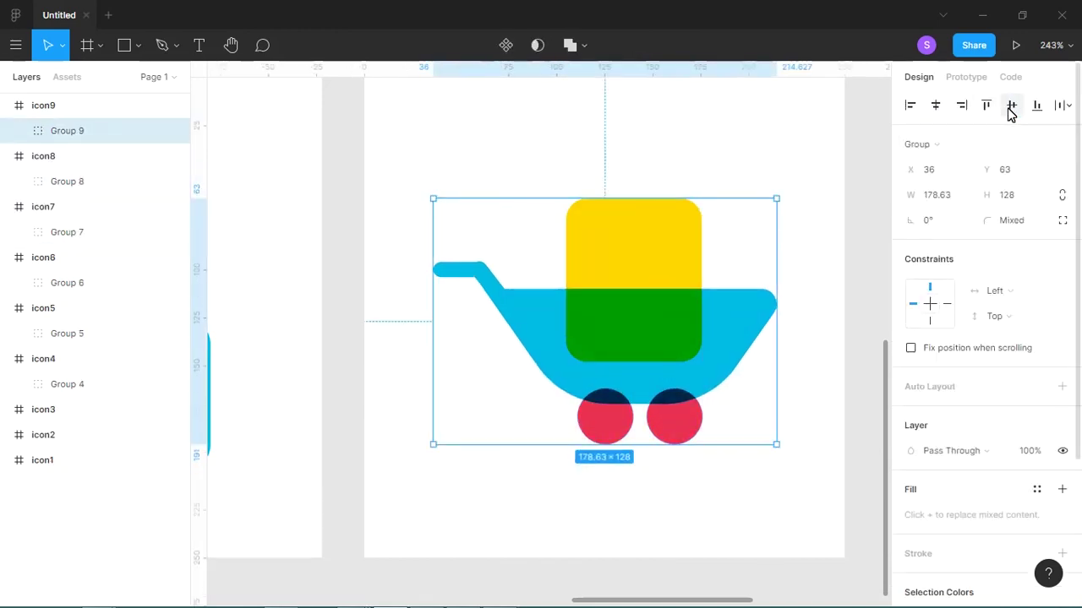
click(1009, 110)
click(803, 181)
Step: Duplicate icon9 beside it as icon10 and delete the copied cart group
key(shift+1)
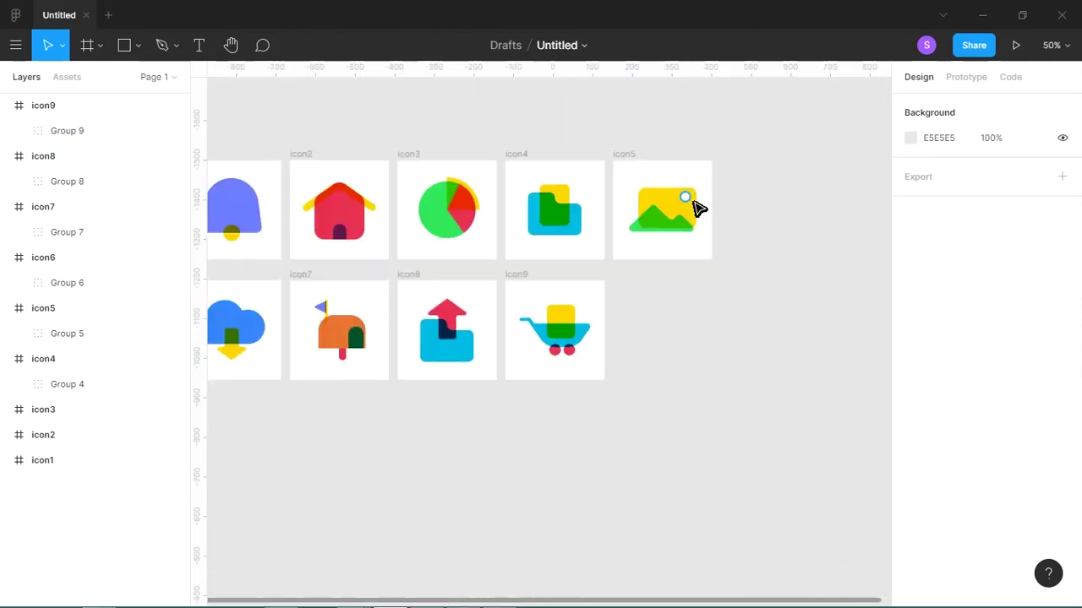
drag(676, 336, 729, 335)
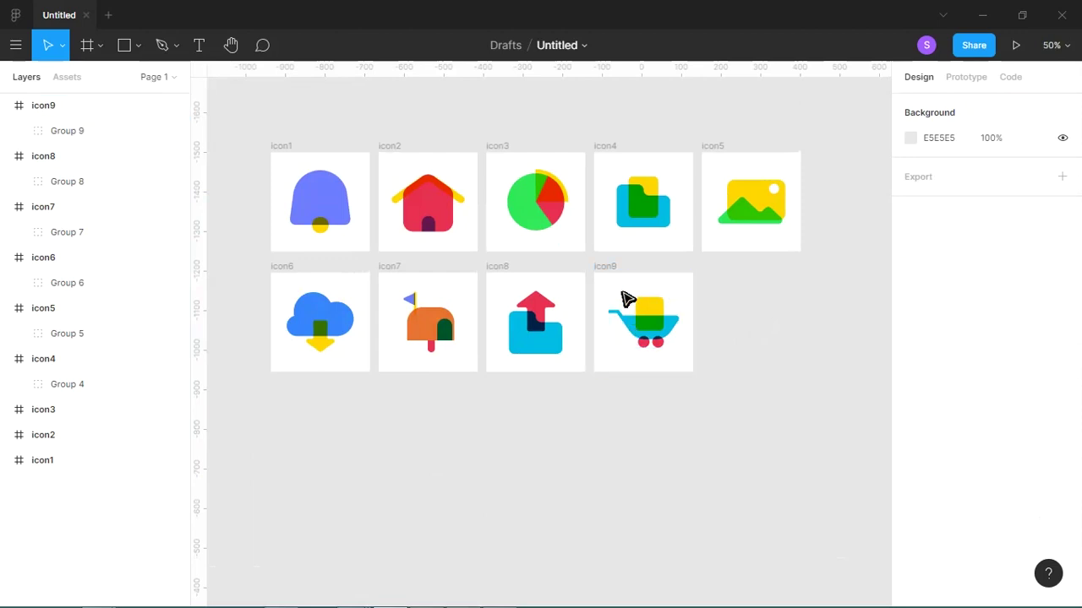
drag(615, 277, 721, 277)
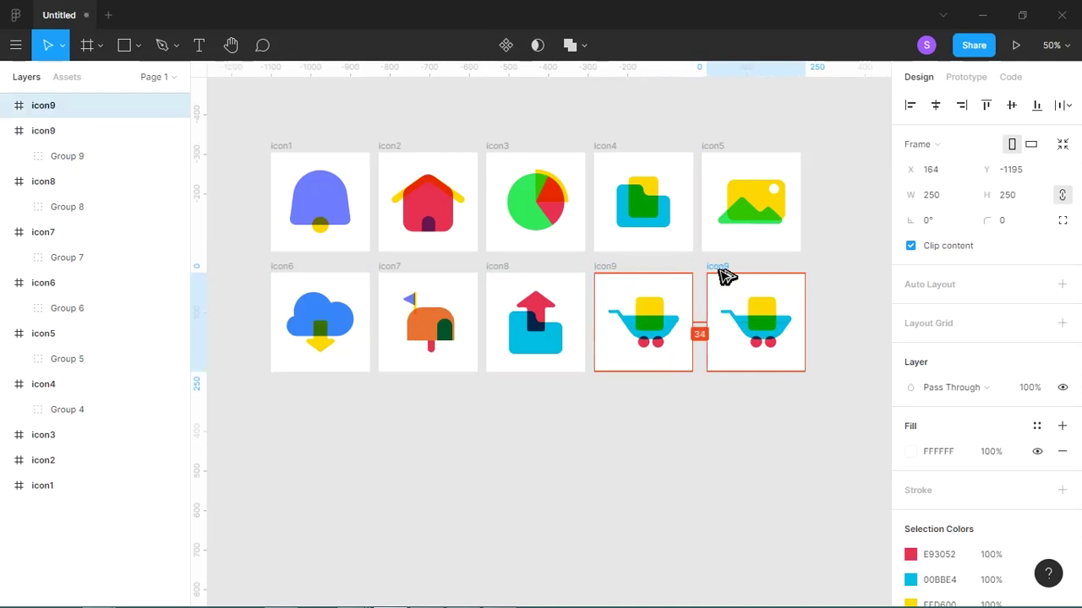
key(ctrl+r)
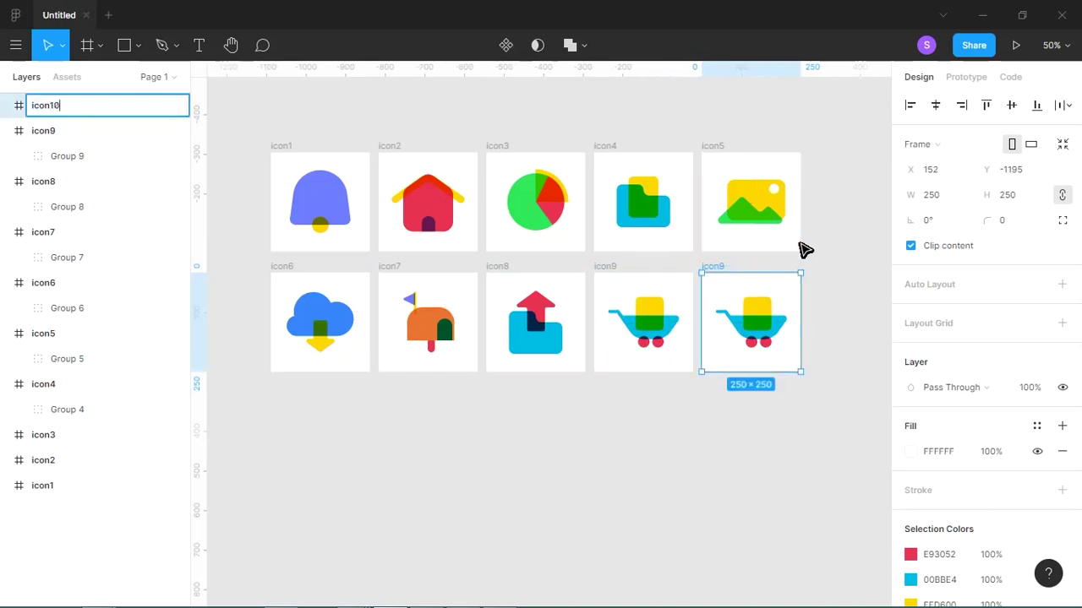
key(Return)
click(778, 321)
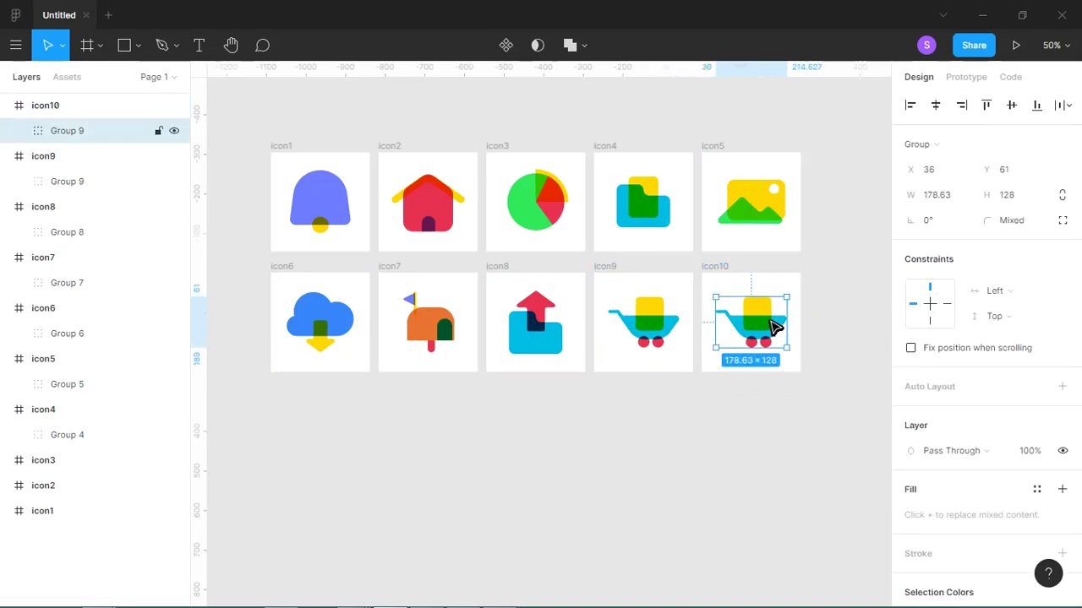
key(Delete)
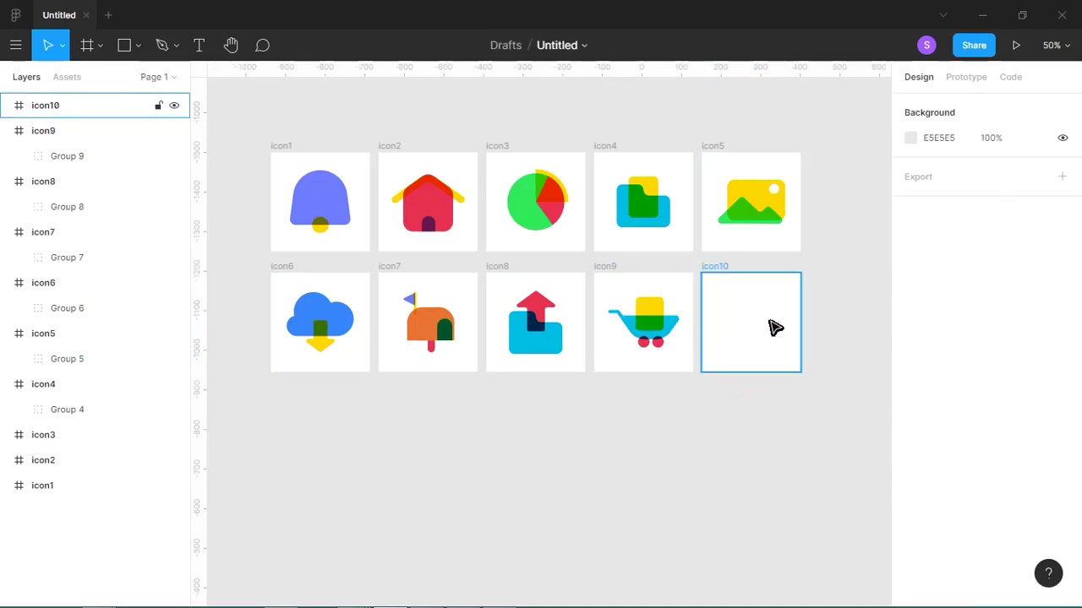
Step: Zoom in and out to inspect the empty icon10 frame beside icon9
drag(776, 328, 685, 294)
drag(597, 227, 722, 359)
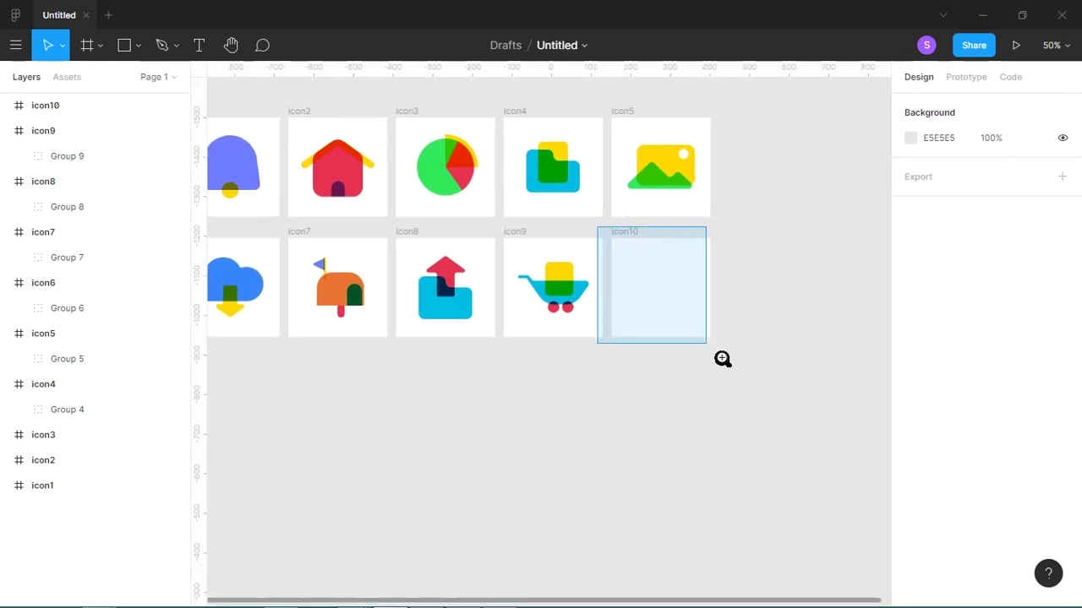
scroll(719, 359, left, 3)
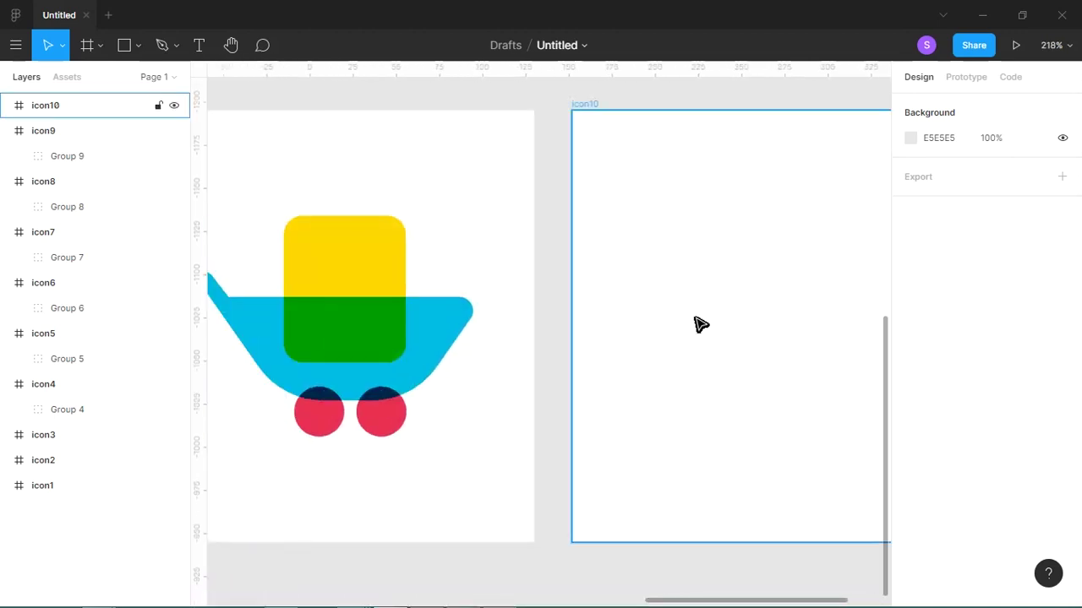
key(minus)
key(minus)
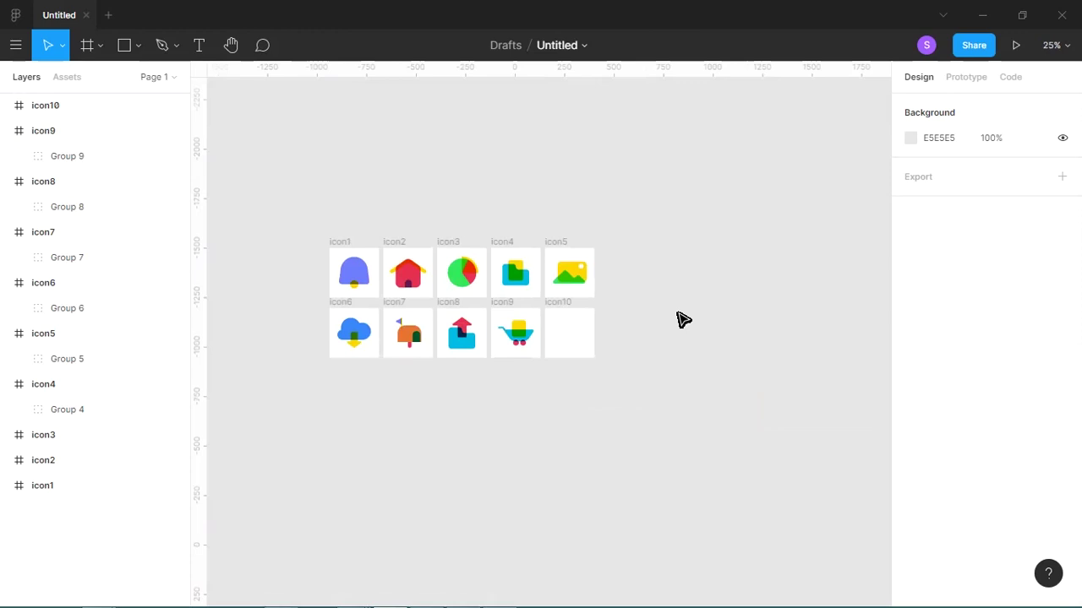
key(plus)
key(plus)
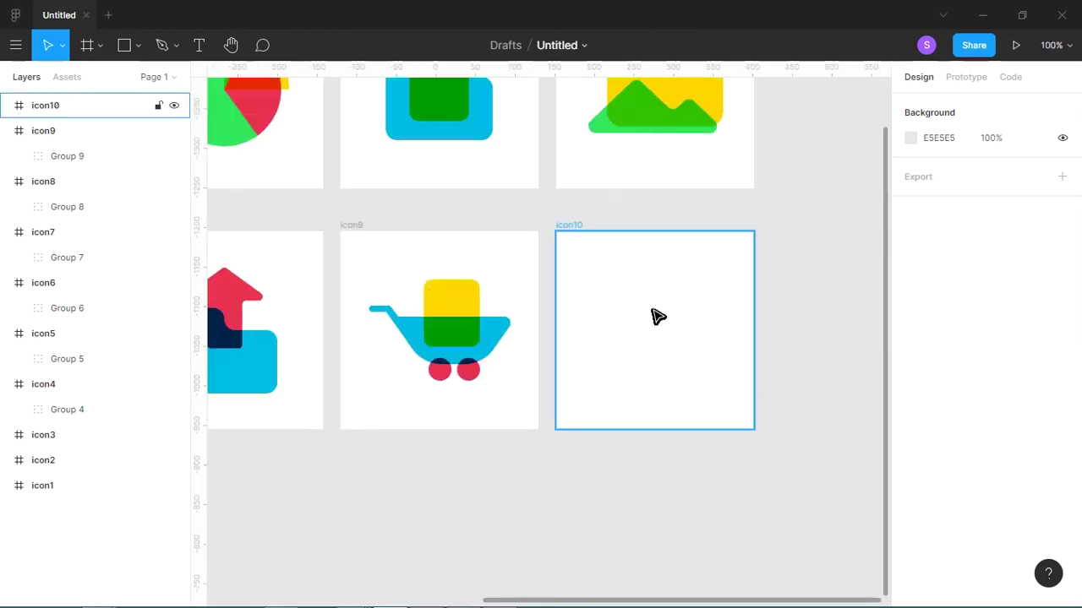
drag(659, 309, 611, 306)
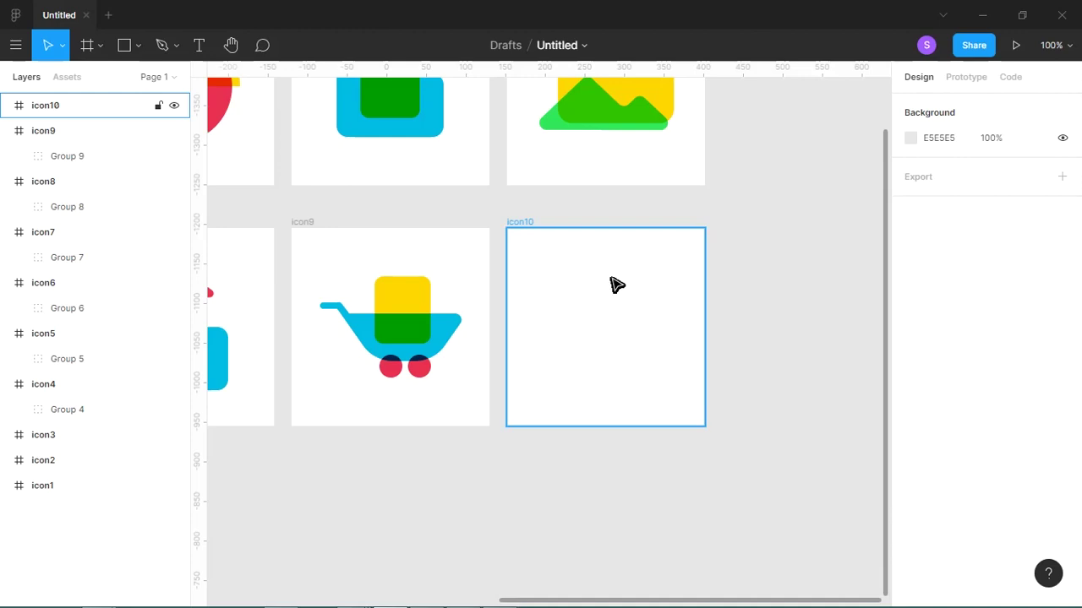
key(z)
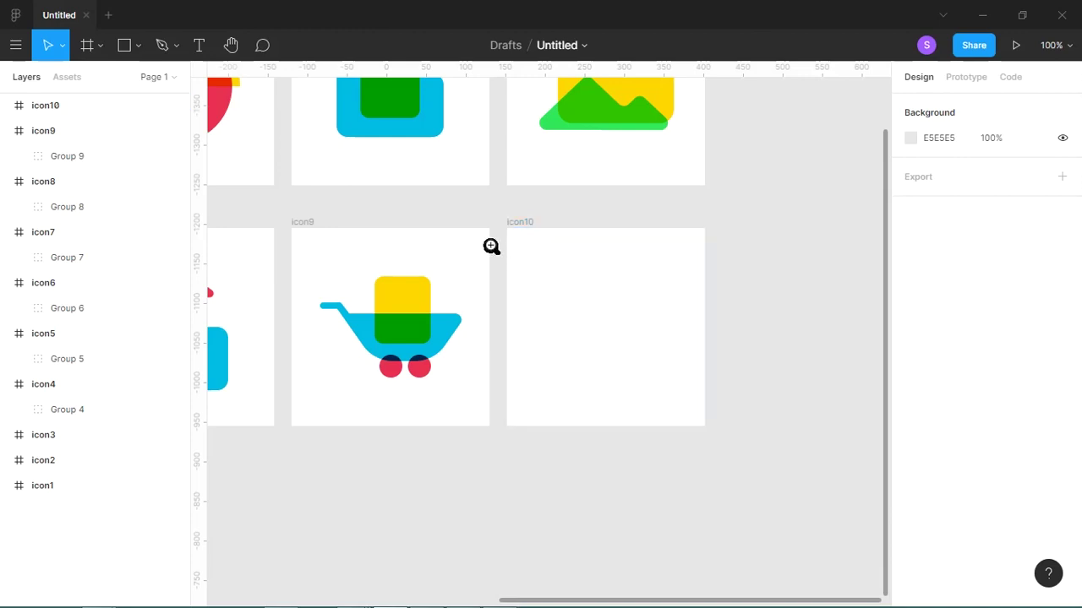
drag(474, 240, 740, 478)
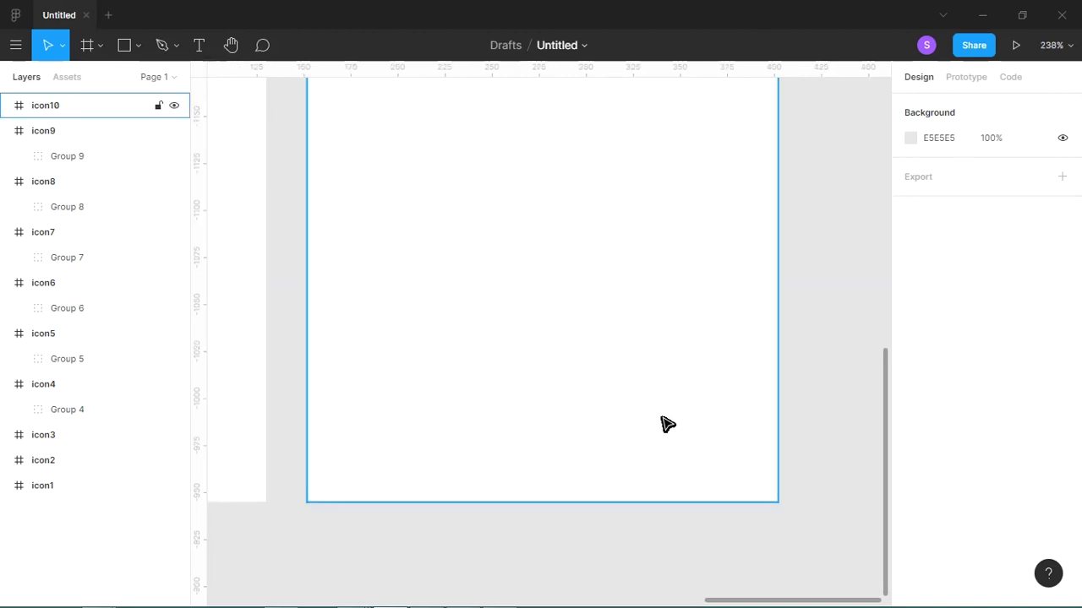
key(shift+0)
click(309, 266)
key(Escape)
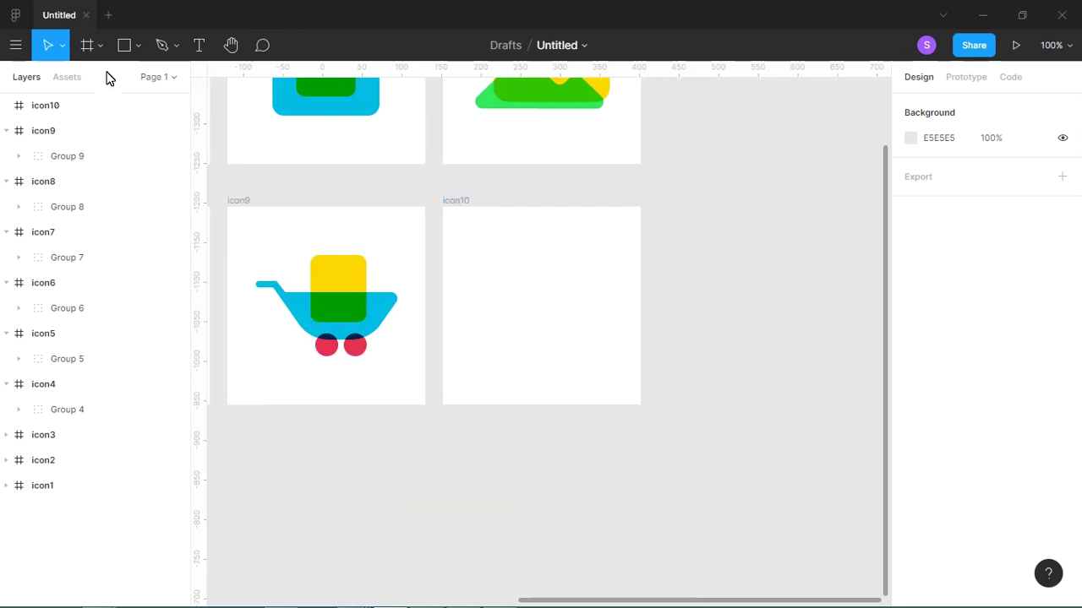
click(138, 45)
Step: Draw a 122×90 rectangle with radius 19 and a 30×28 square with radius 4 in icon10
click(122, 77)
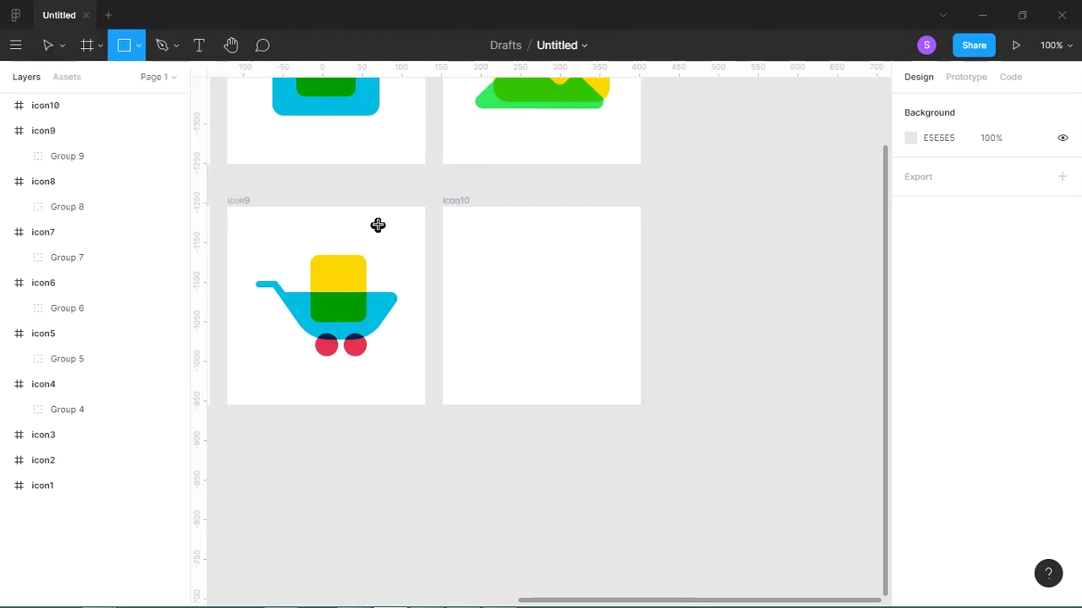
drag(496, 282, 594, 353)
mouse_move(998, 196)
mouse_down()
mouse_move(1017, 195)
mouse_move(980, 195)
mouse_up()
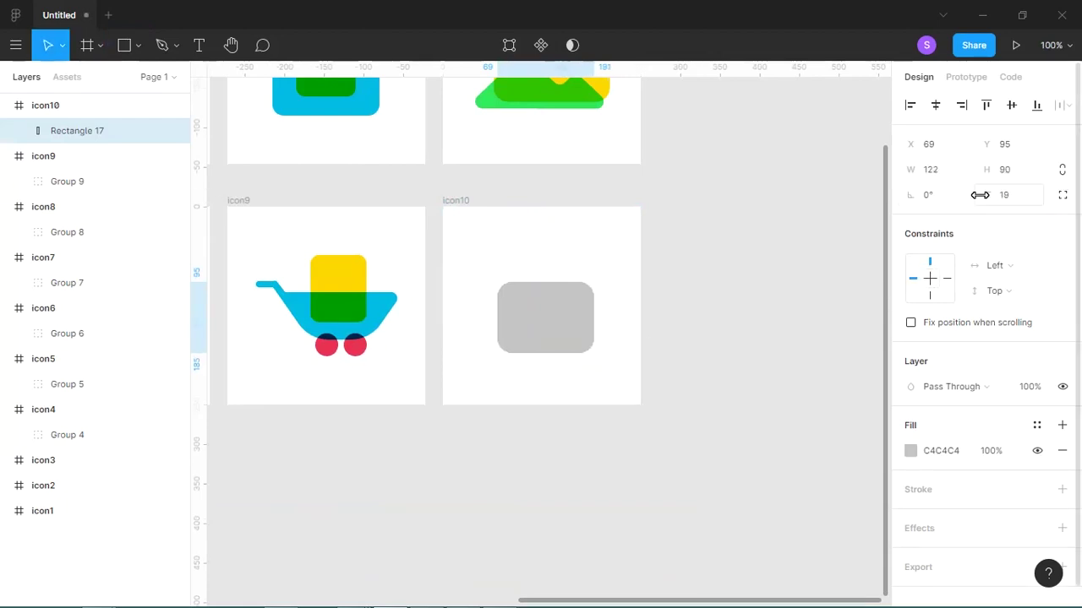
key(z)
drag(460, 269, 634, 411)
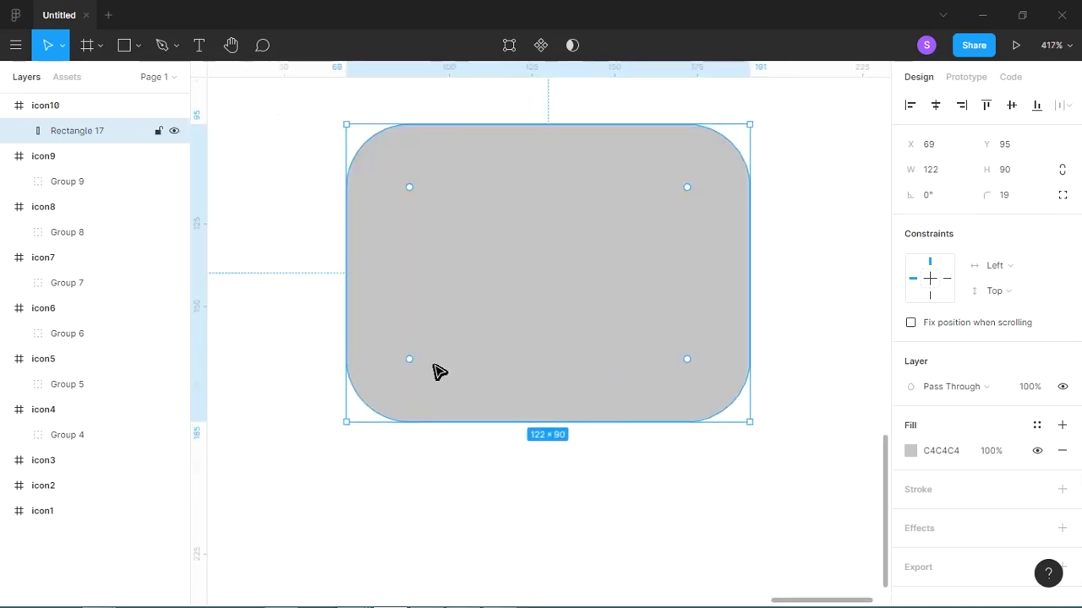
key(r)
drag(398, 280, 499, 376)
drag(991, 193, 1043, 183)
Step: Fill the large rectangle yellow FFD600 and the small square red E93052
click(719, 257)
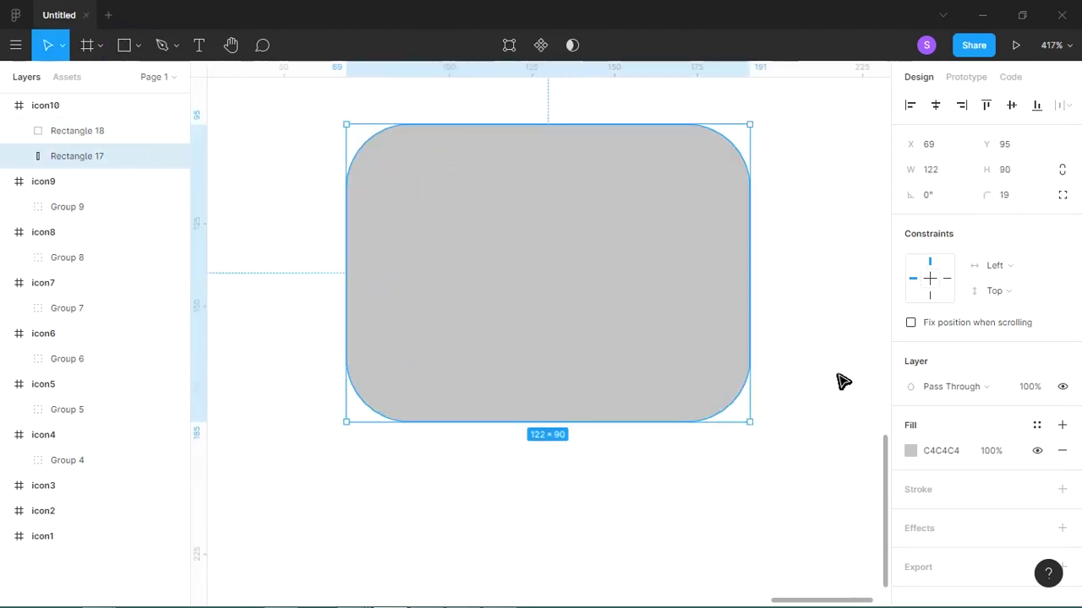
click(910, 451)
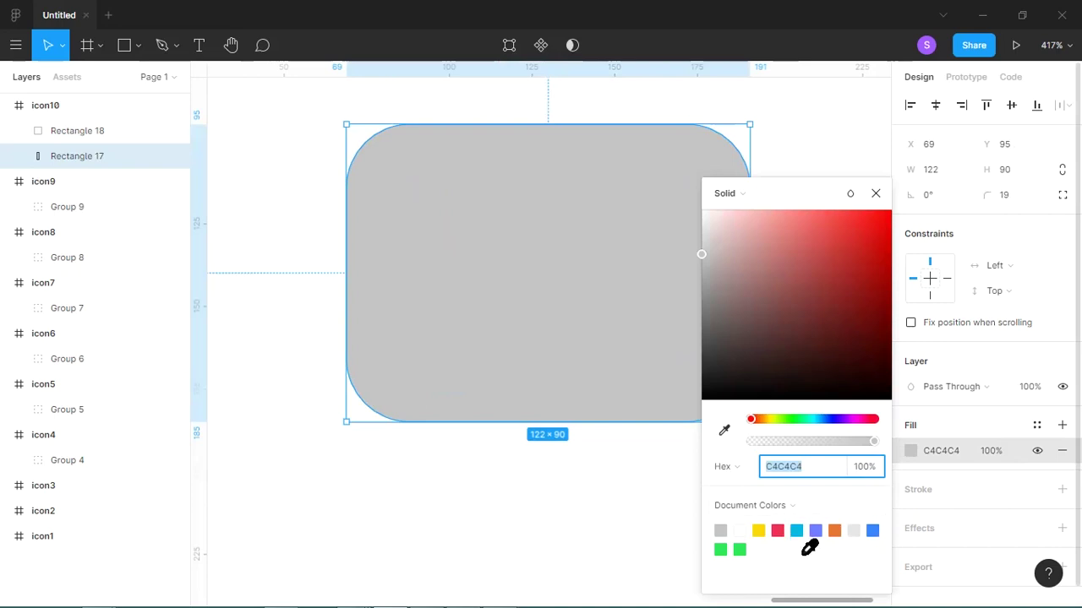
click(796, 530)
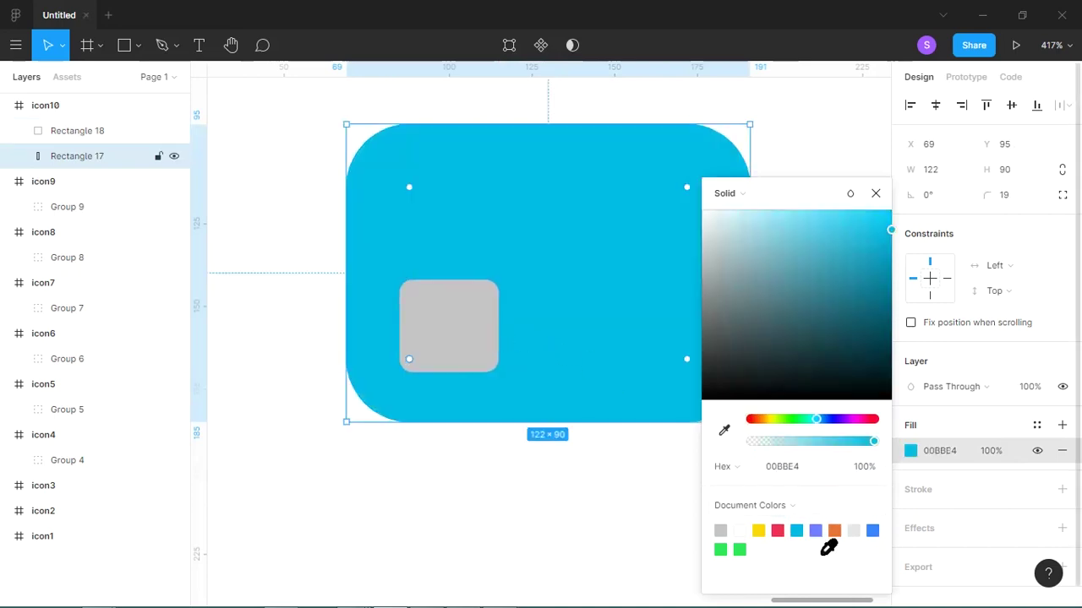
click(758, 530)
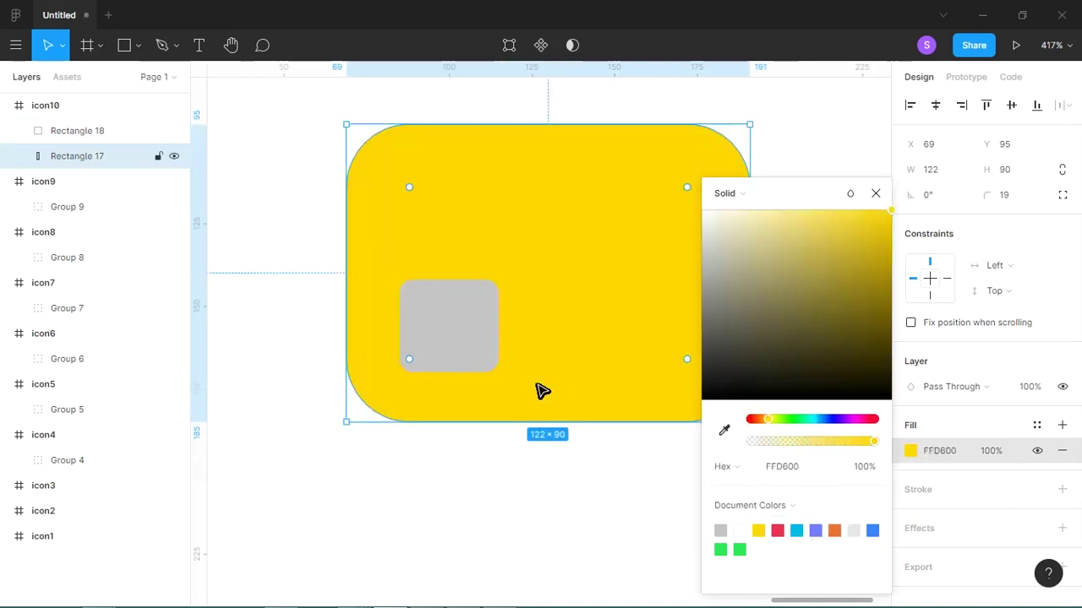
click(482, 357)
click(910, 451)
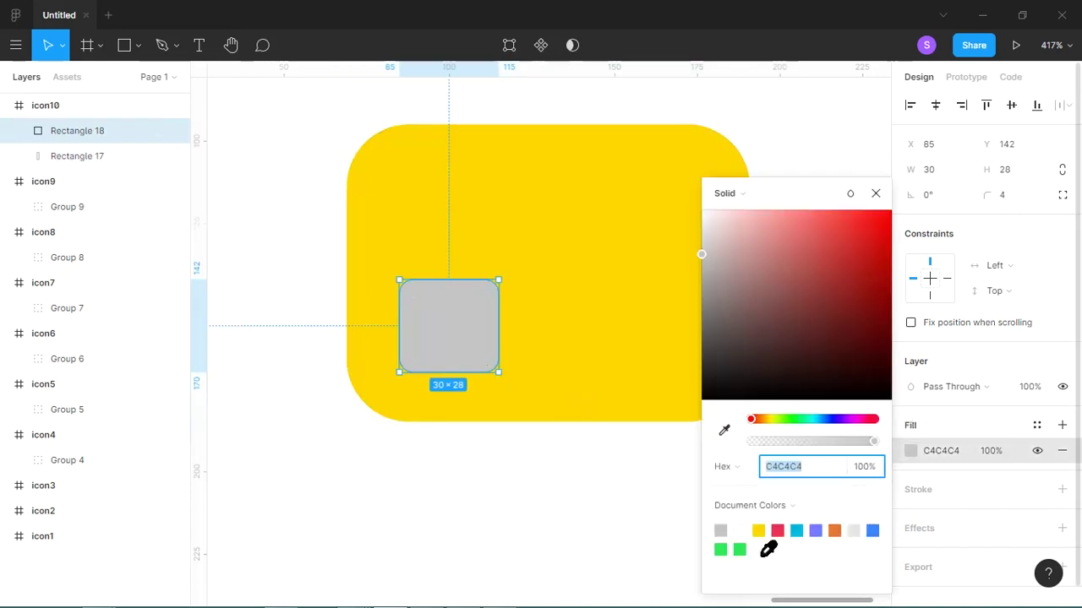
click(777, 531)
click(635, 497)
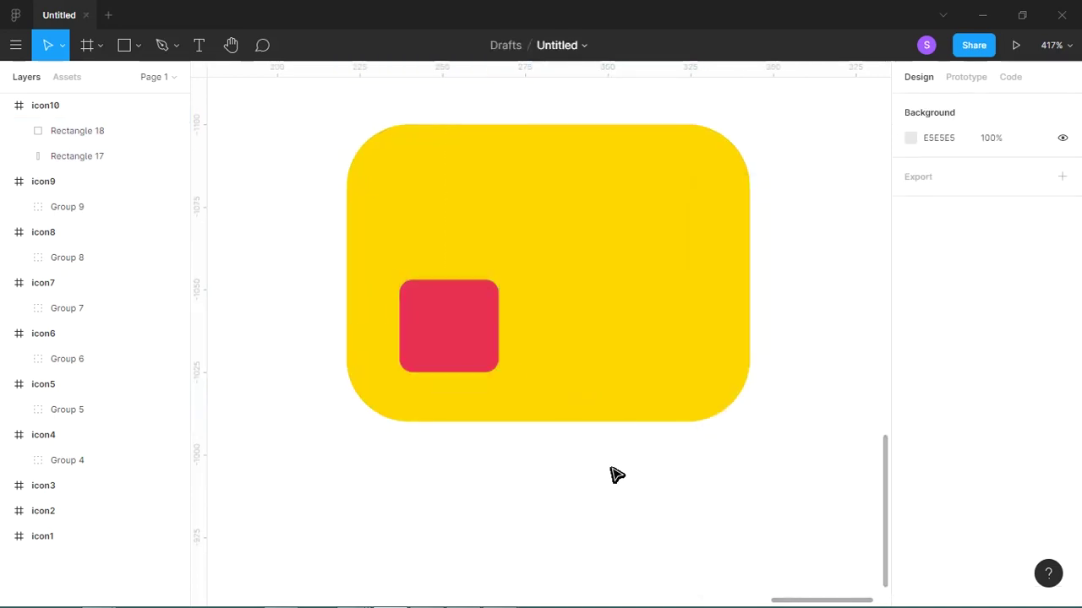
Step: Copy the red square up into bars above the body and recolour the small square 6C7BFF
scroll(509, 299, up, 3)
mouse_move(466, 442)
mouse_down()
mouse_move(490, 361)
mouse_move(488, 268)
mouse_move(478, 277)
mouse_move(689, 290)
mouse_move(664, 292)
mouse_up()
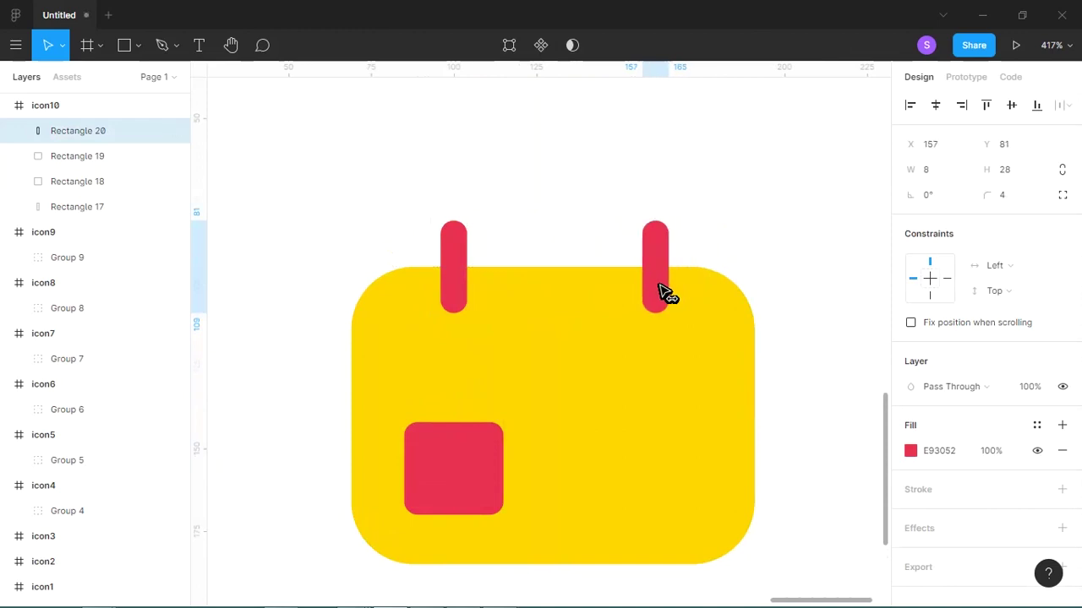
click(471, 465)
click(909, 450)
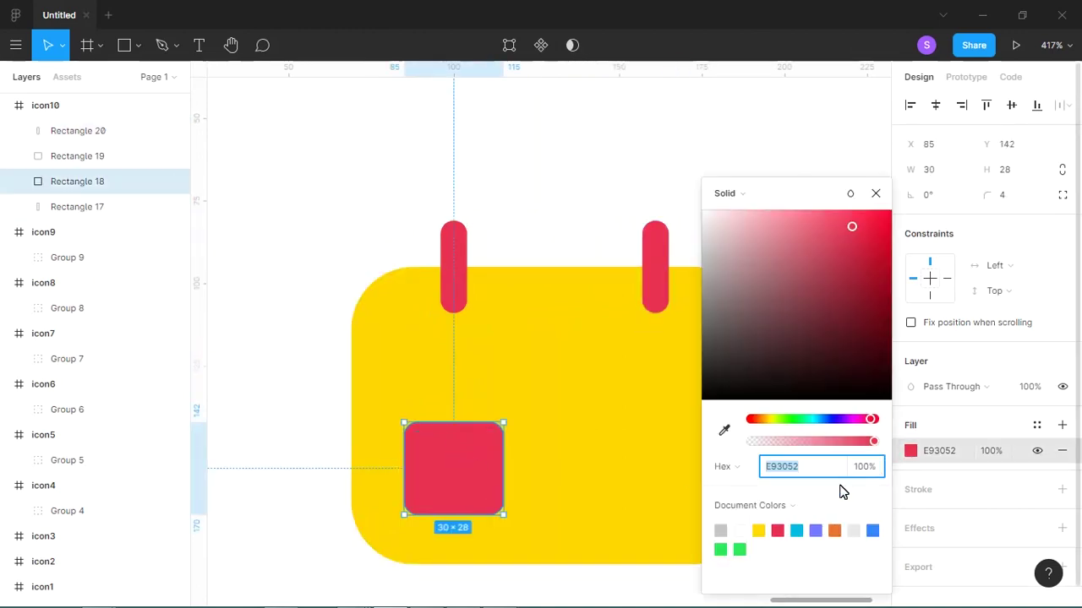
click(796, 531)
click(816, 532)
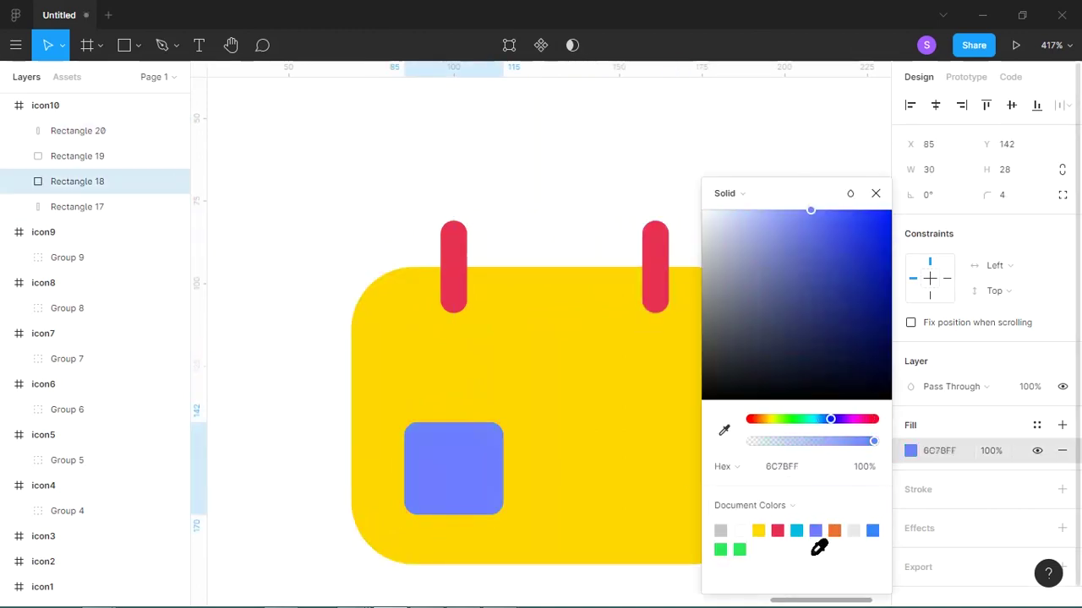
Step: Colour both 8×28 bars orange E97330
click(447, 248)
shift+click(653, 253)
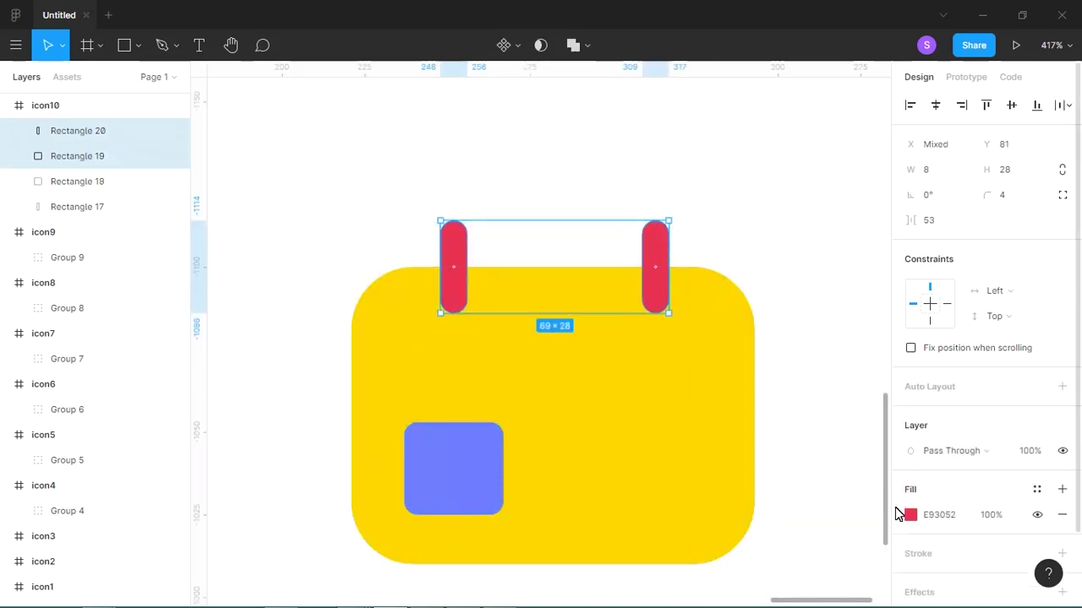
click(910, 514)
click(835, 531)
Step: Recolour the body rectangle blue 6C7BFF after trying green and red
click(683, 495)
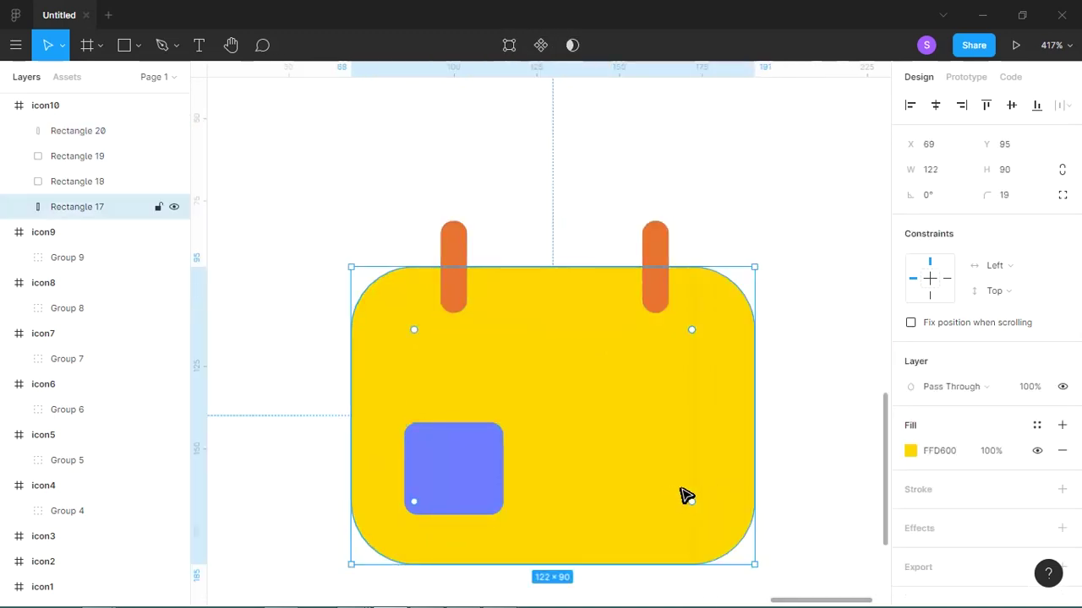
click(911, 453)
click(740, 550)
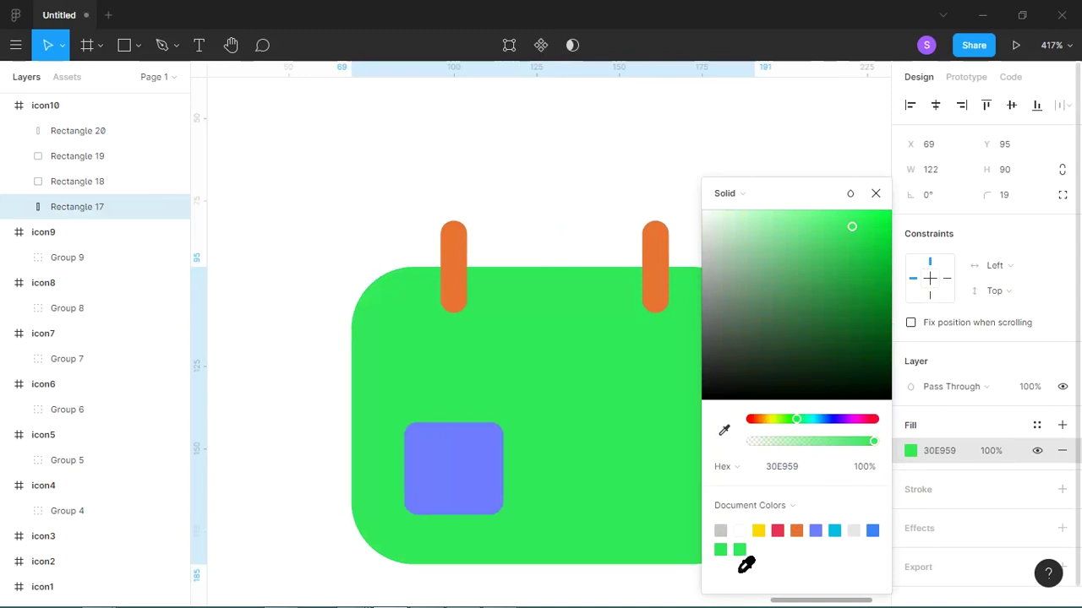
click(778, 530)
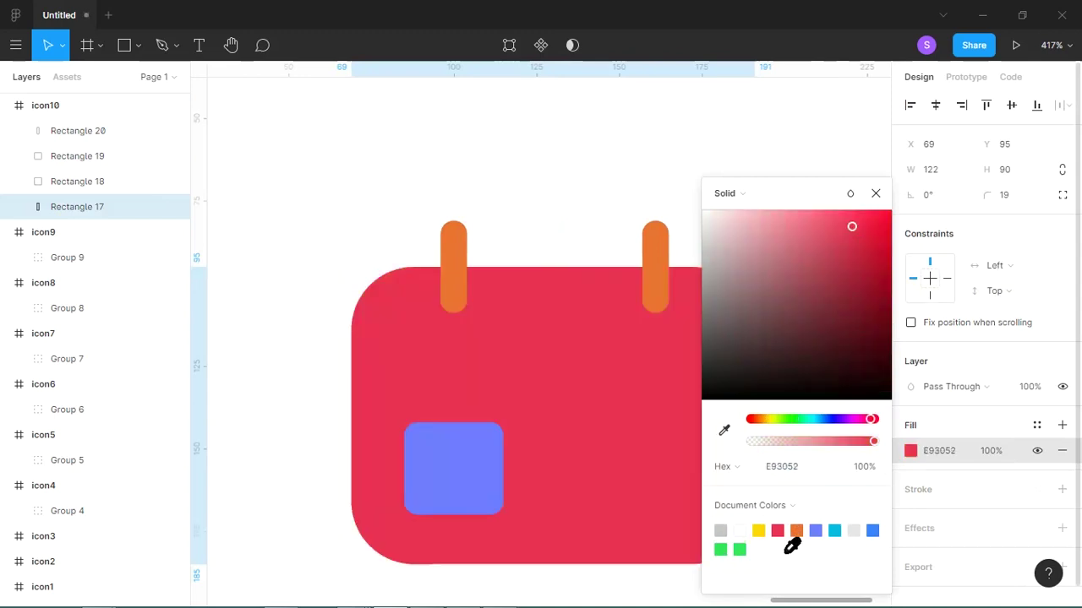
click(815, 532)
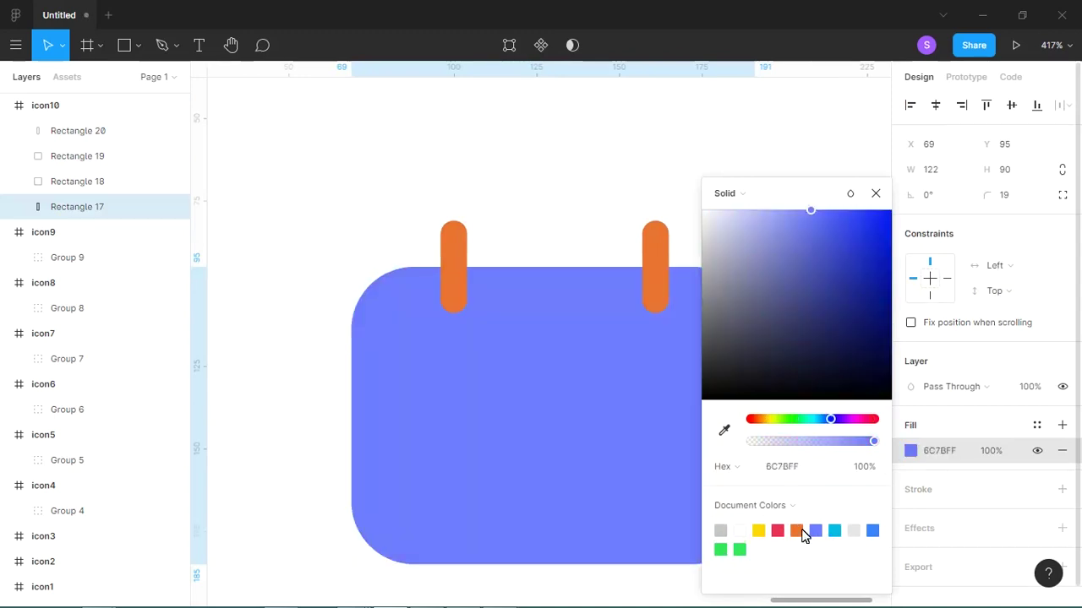
click(437, 469)
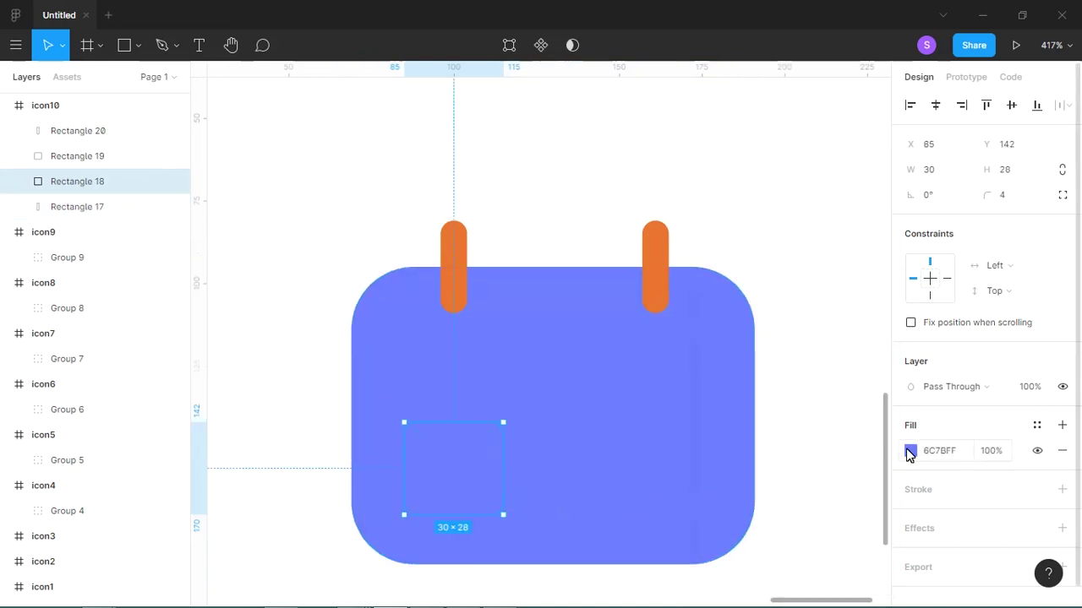
Step: Make the small square yellow FFD600, and shorten both pills and fill them green 30E959 with Multiply blend
click(910, 451)
click(759, 532)
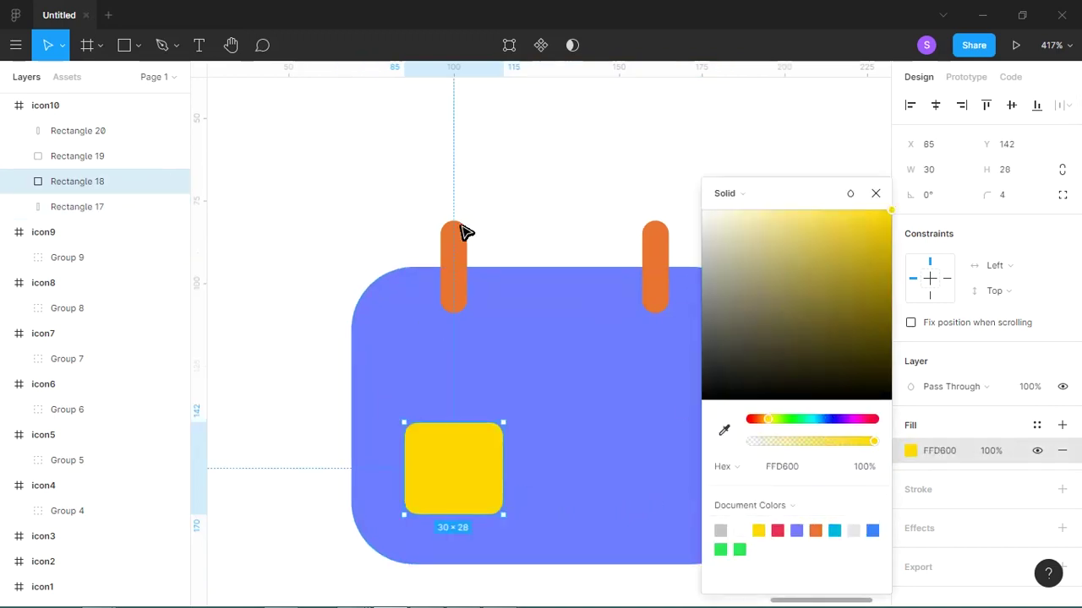
click(453, 245)
shift+click(655, 251)
drag(621, 223, 622, 239)
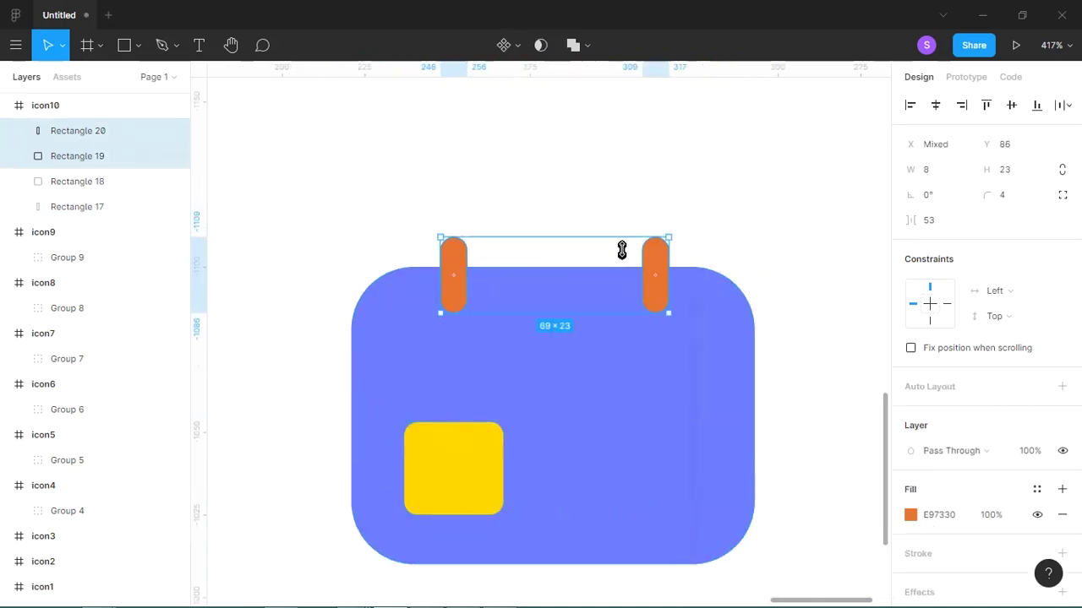
click(910, 514)
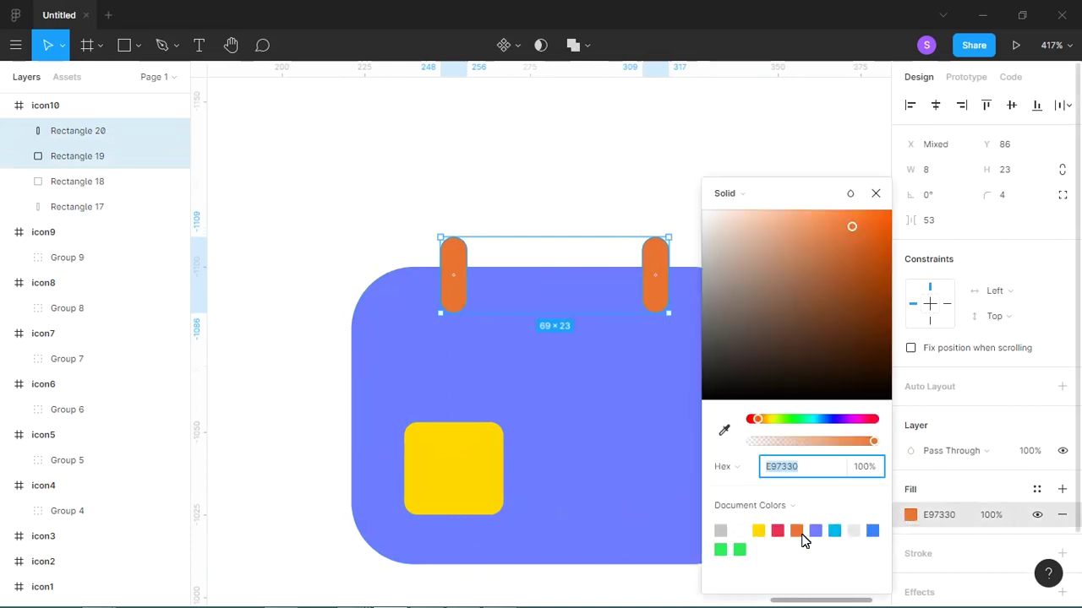
click(740, 550)
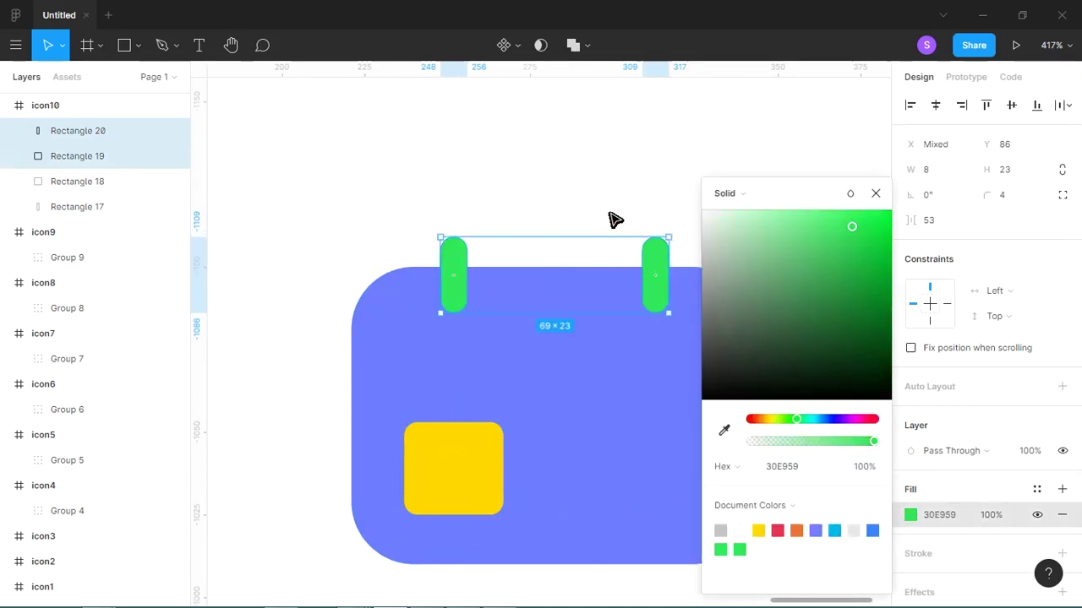
click(968, 452)
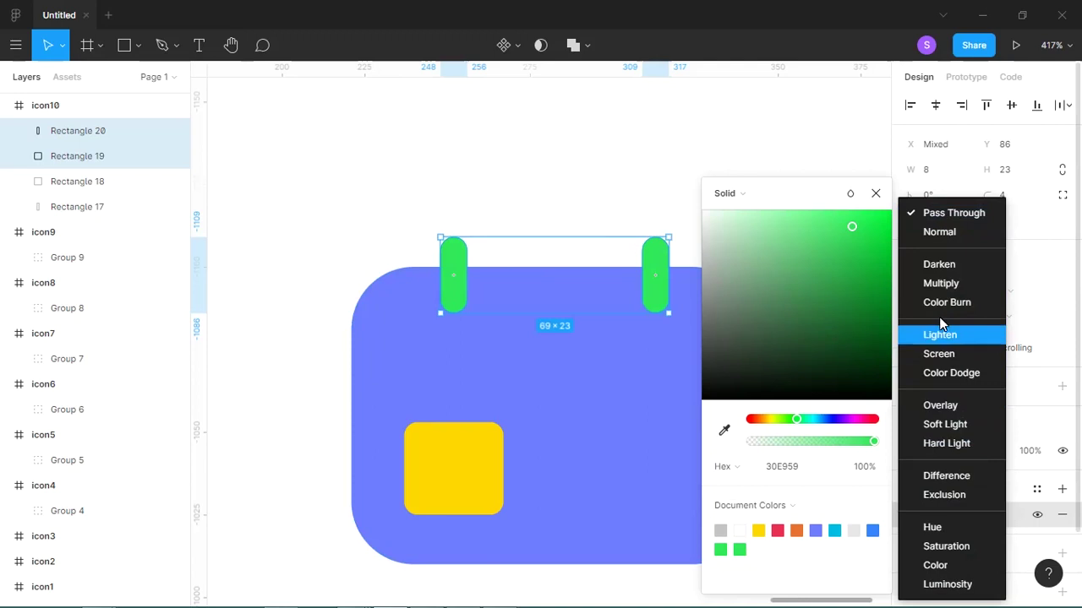
click(945, 283)
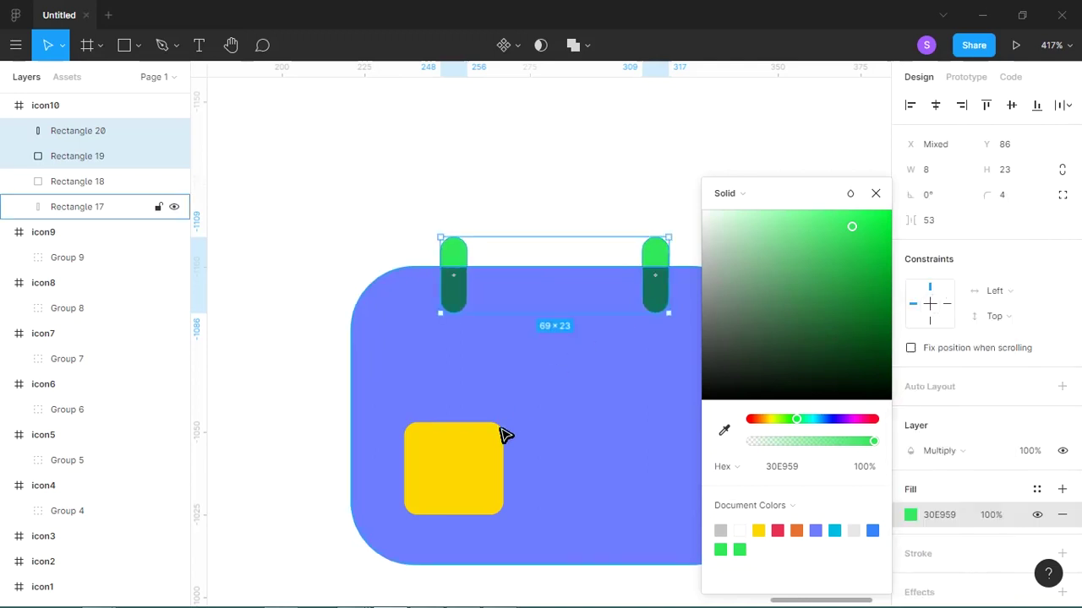
Step: Try Multiply blending on the yellow square, then undo it
click(498, 461)
click(928, 452)
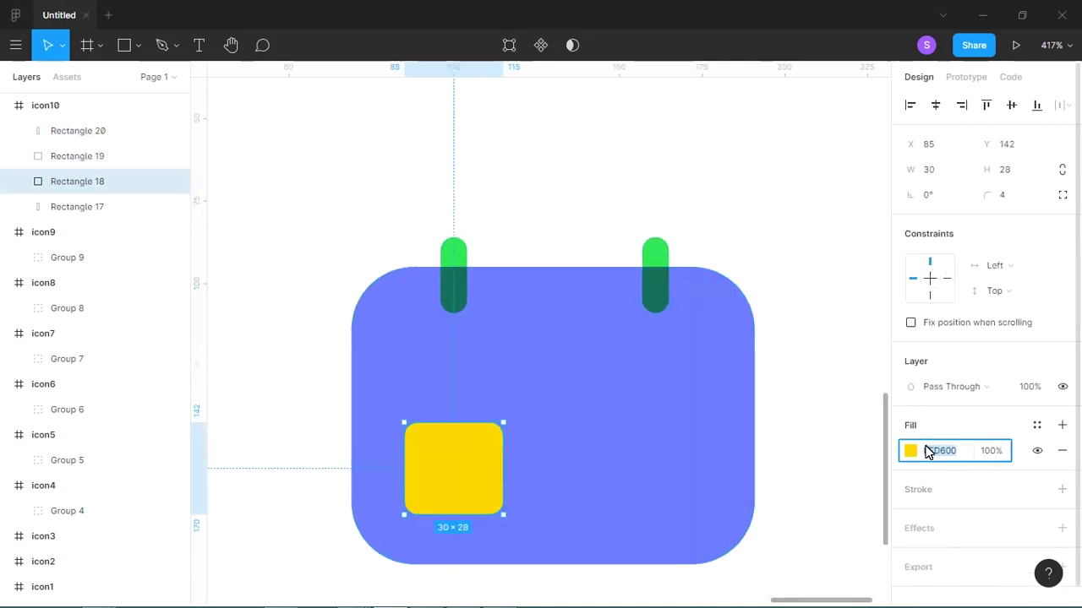
click(948, 386)
click(938, 282)
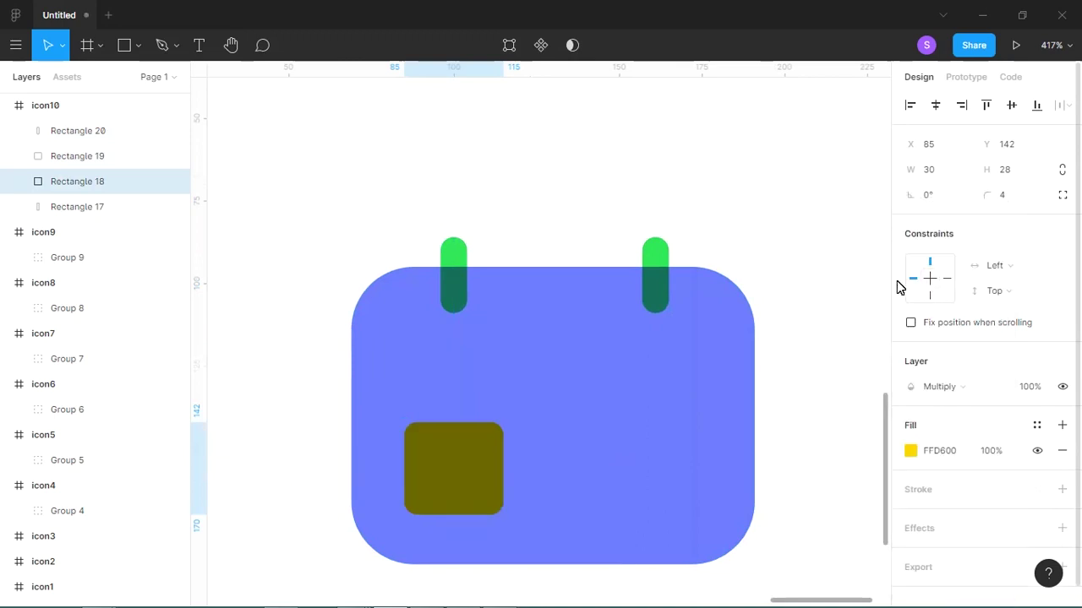
key(ctrl+z)
click(814, 283)
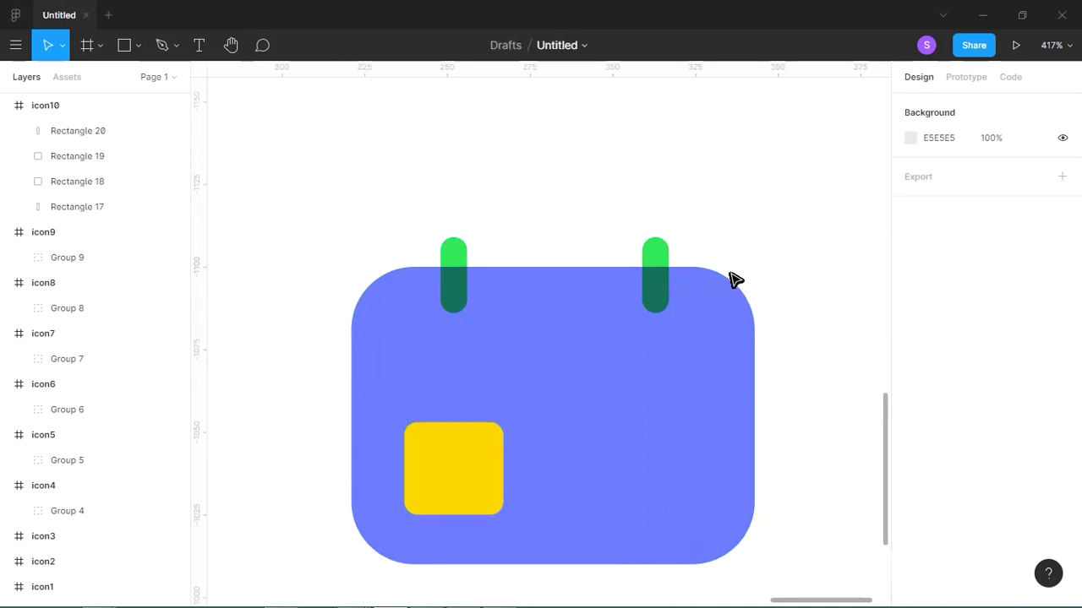
Step: Group the calendar shapes as Group 10 and centre it horizontally and vertically in icon10
key(shift+0)
mouse_move(660, 282)
mouse_down()
mouse_move(613, 336)
mouse_move(492, 425)
mouse_up()
key(ctrl+g)
click(936, 104)
click(1011, 105)
key(minus)
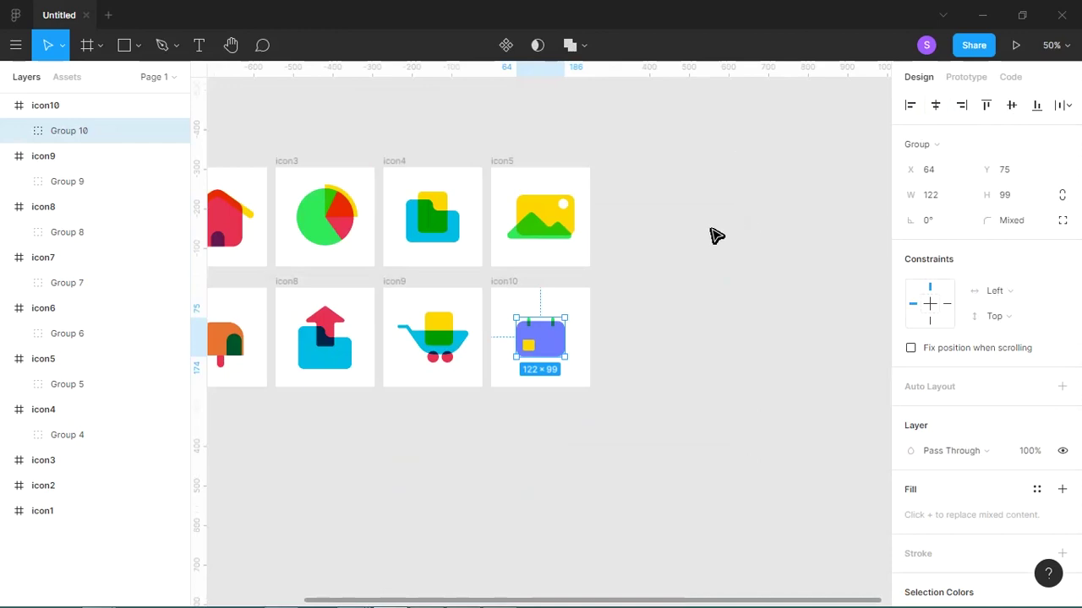
Step: Duplicate the icon6 frame and place the copy below the grid
drag(561, 310, 737, 219)
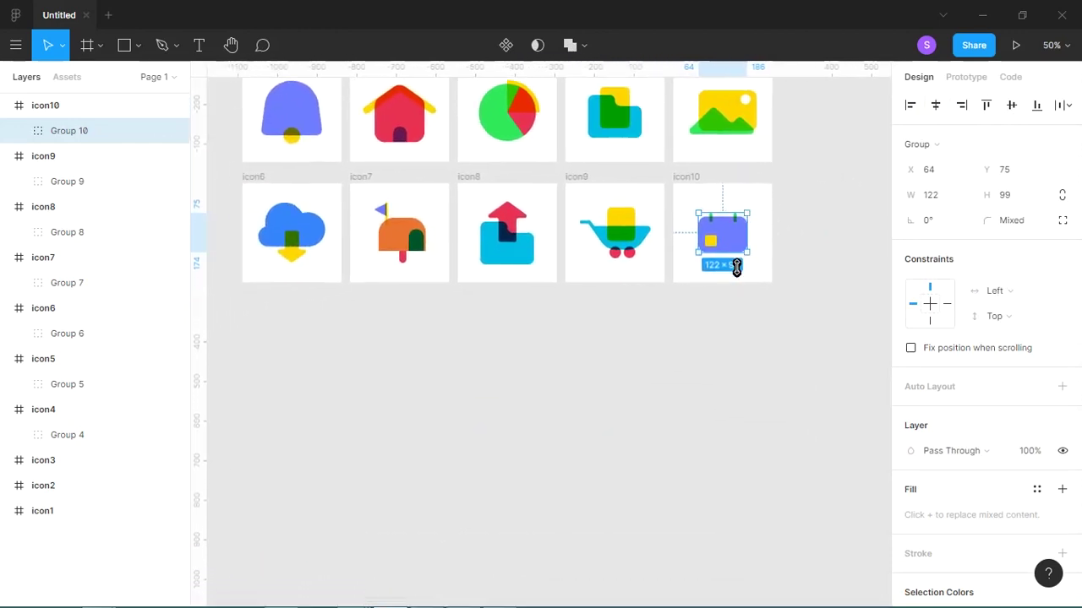
click(775, 251)
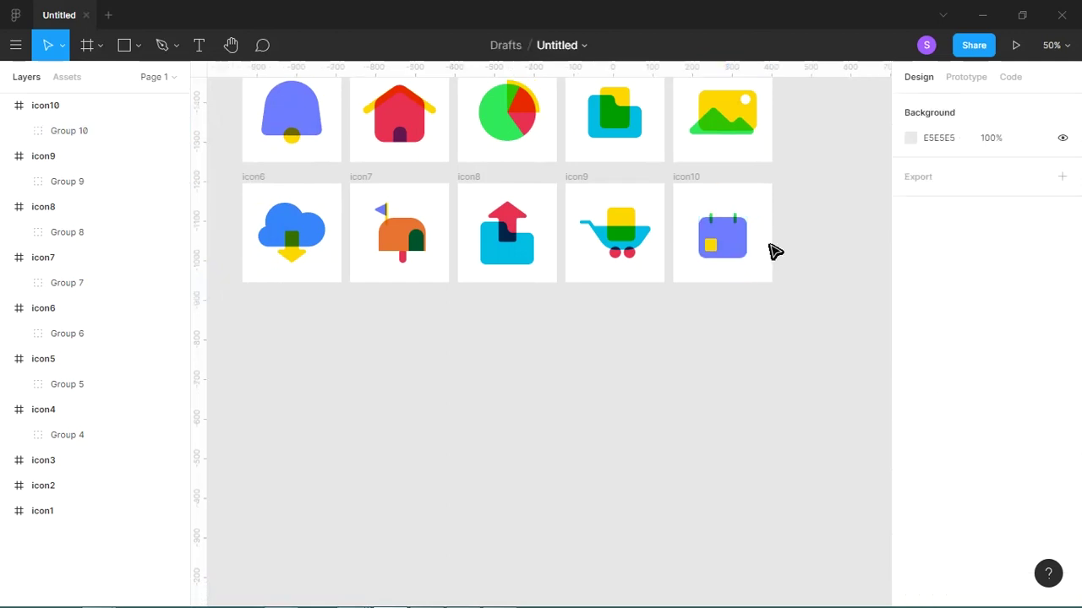
scroll(448, 322, left, 3)
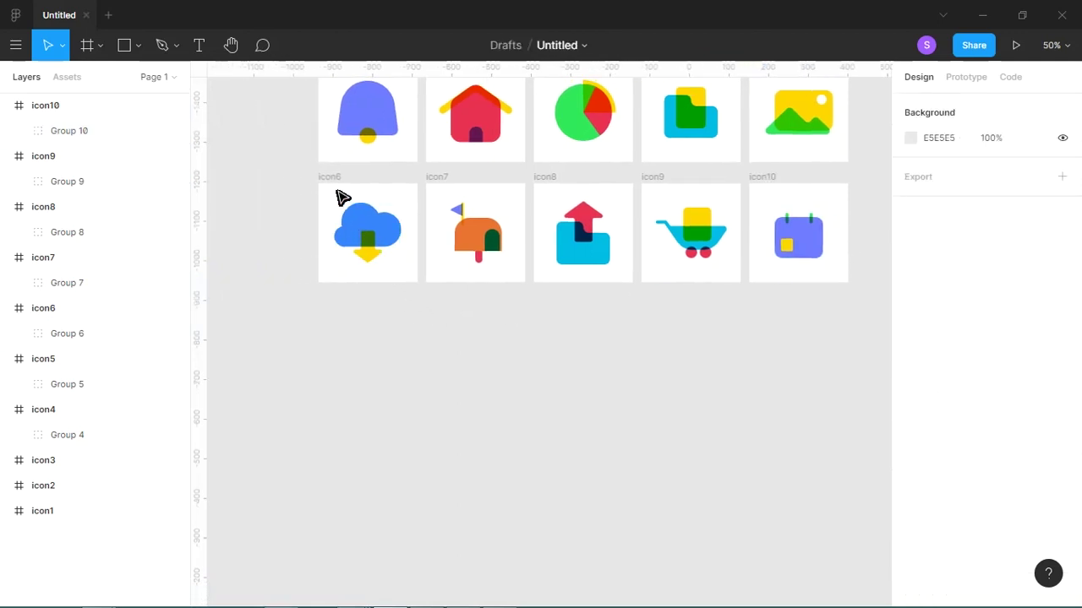
drag(353, 212, 347, 271)
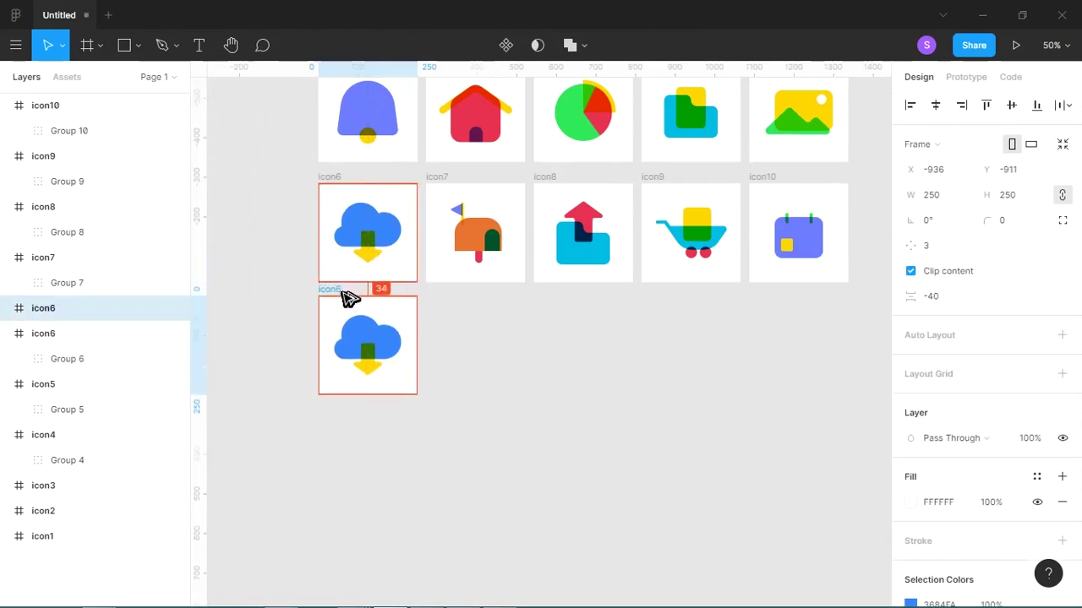
drag(347, 271, 352, 311)
Step: Delete the cloud Group 6 from the copied frame and zoom into the empty frame
click(366, 344)
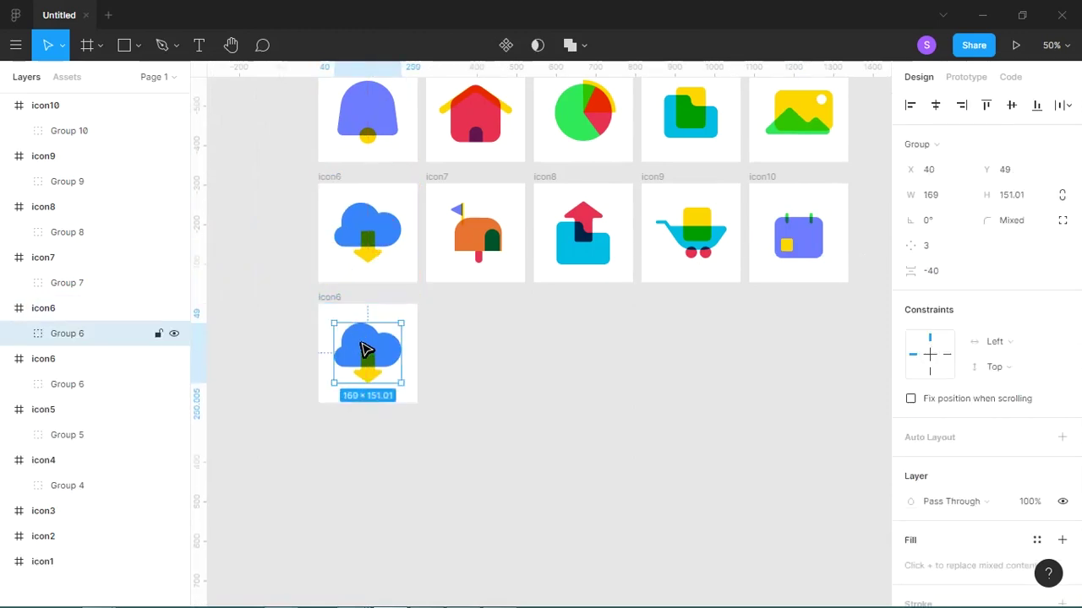
key(Delete)
drag(315, 296, 437, 426)
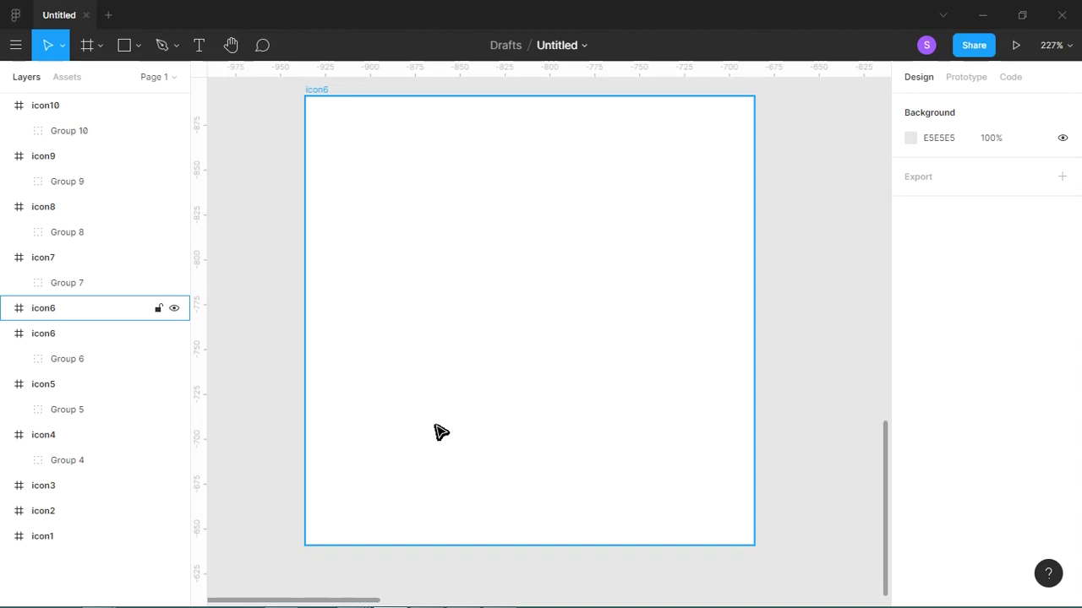
key(Escape)
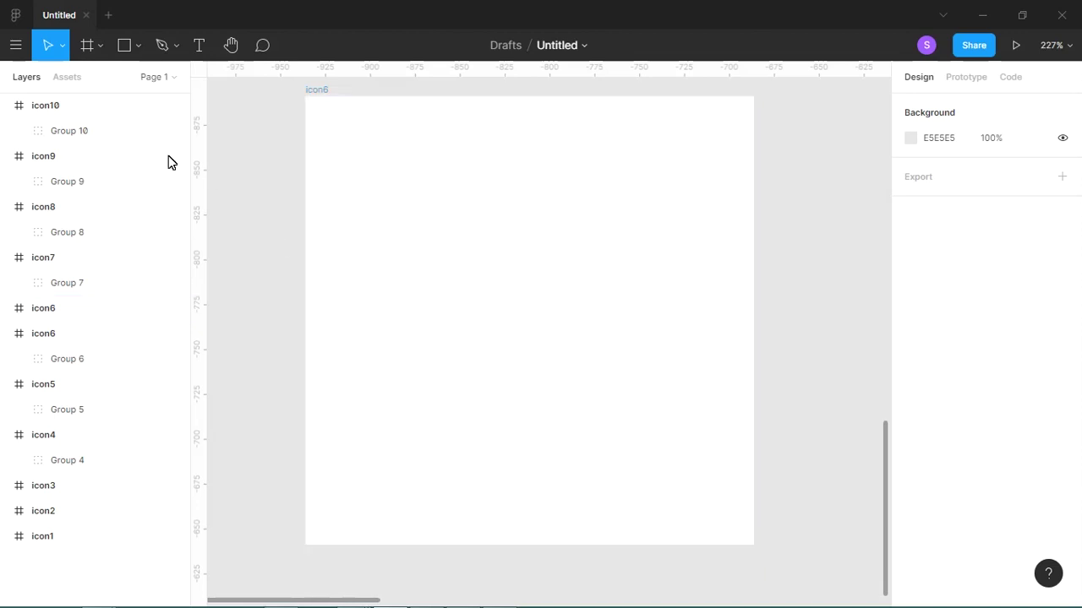
Step: Draw a 162×111 rectangle with corner radius 20 in the empty frame
click(133, 52)
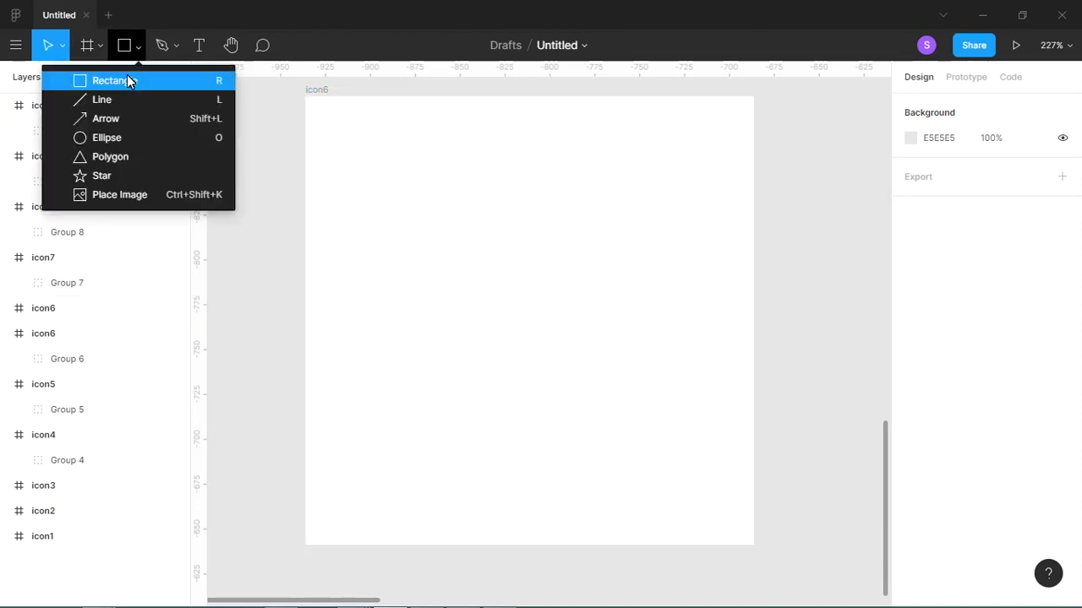
click(126, 74)
drag(388, 227, 678, 426)
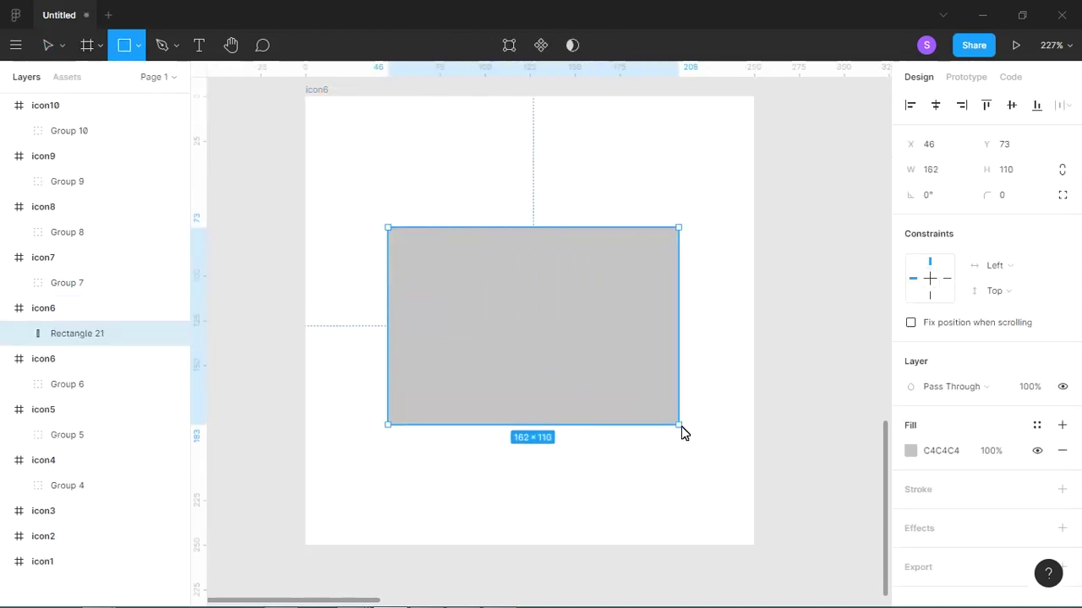
drag(671, 249, 647, 273)
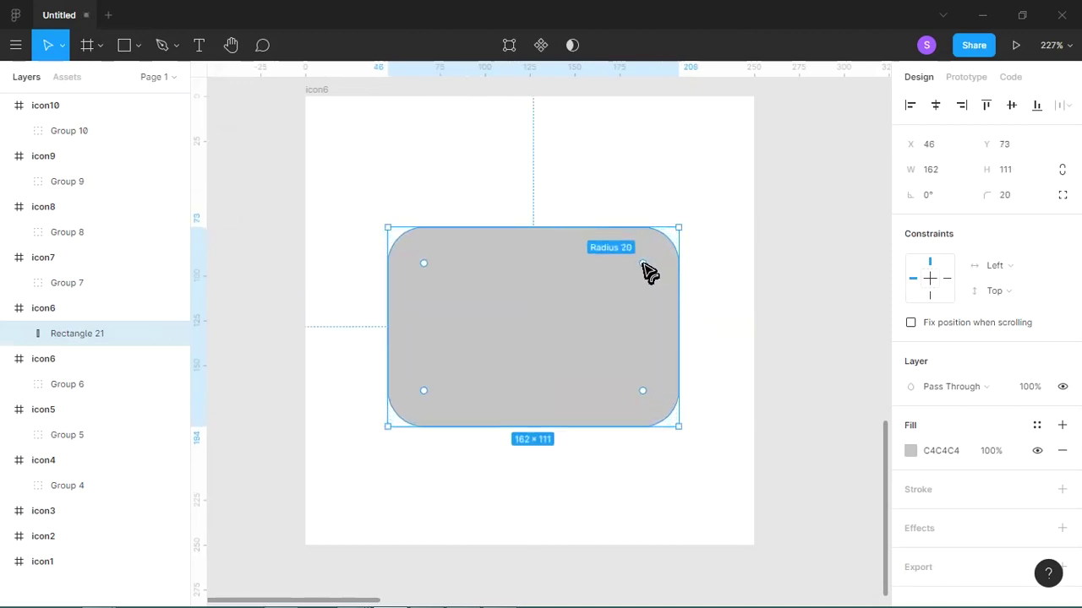
Step: Fill the rectangle with an orange colour, tuning its shade in the picker
click(909, 451)
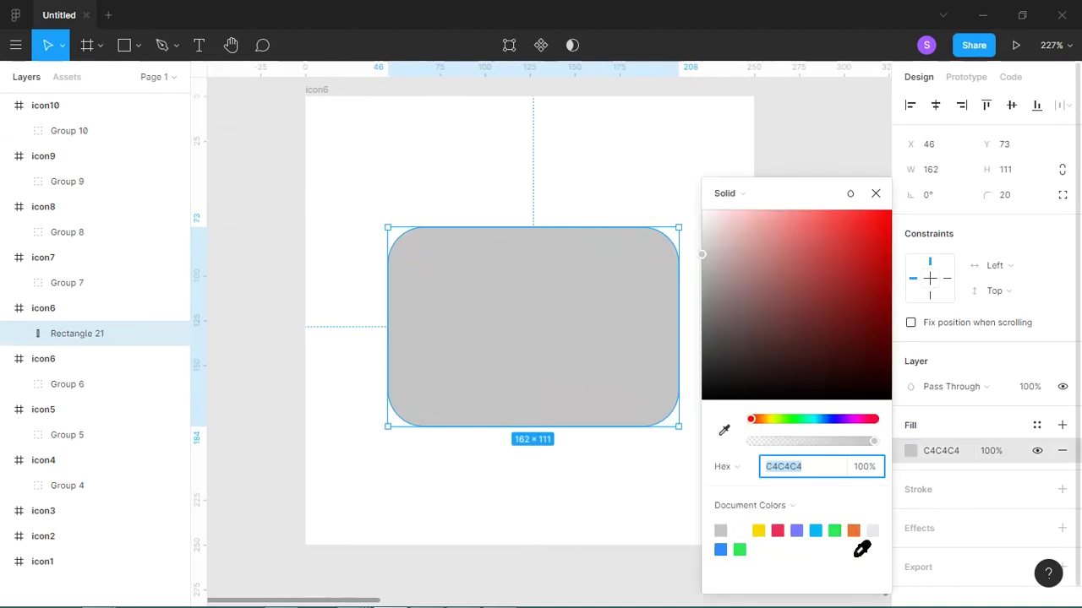
click(854, 533)
drag(855, 243, 852, 221)
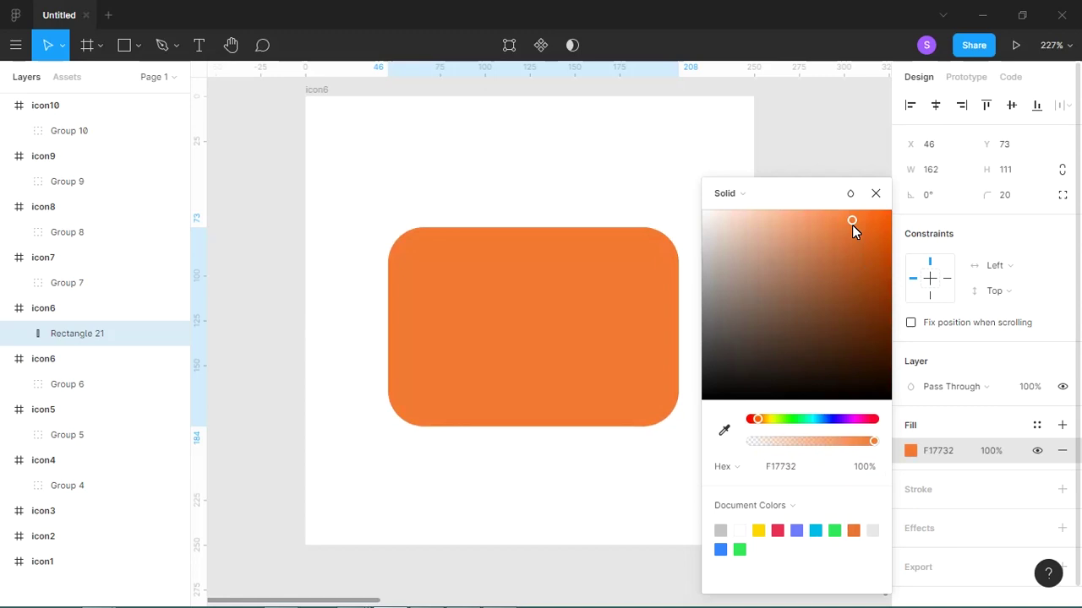
drag(852, 226, 844, 228)
mouse_move(763, 422)
mouse_down()
mouse_move(753, 424)
mouse_move(816, 424)
mouse_move(763, 429)
mouse_up()
click(610, 477)
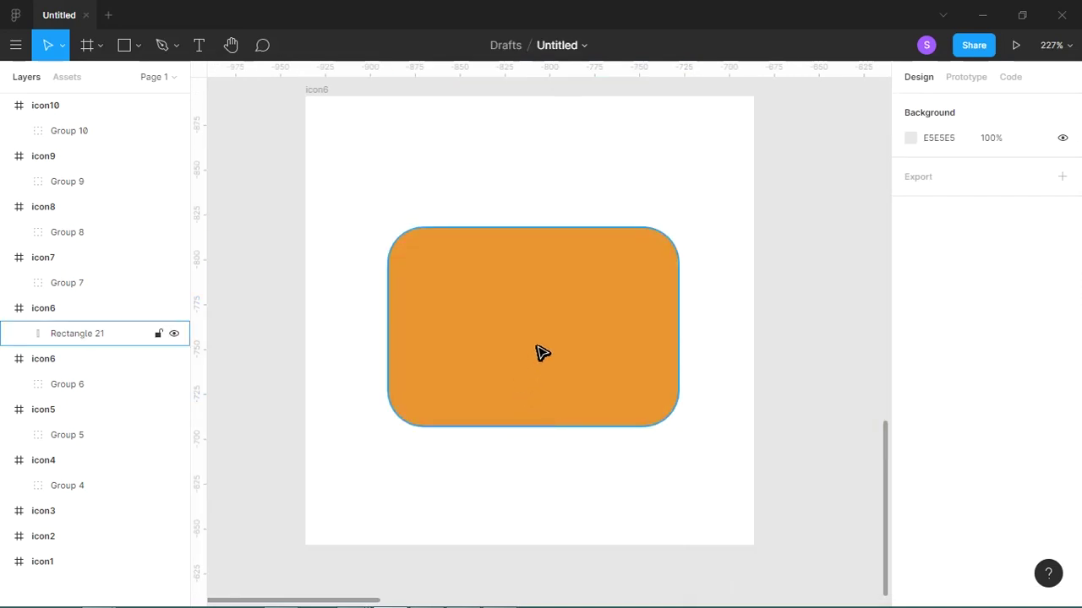
scroll(542, 352, down, 10)
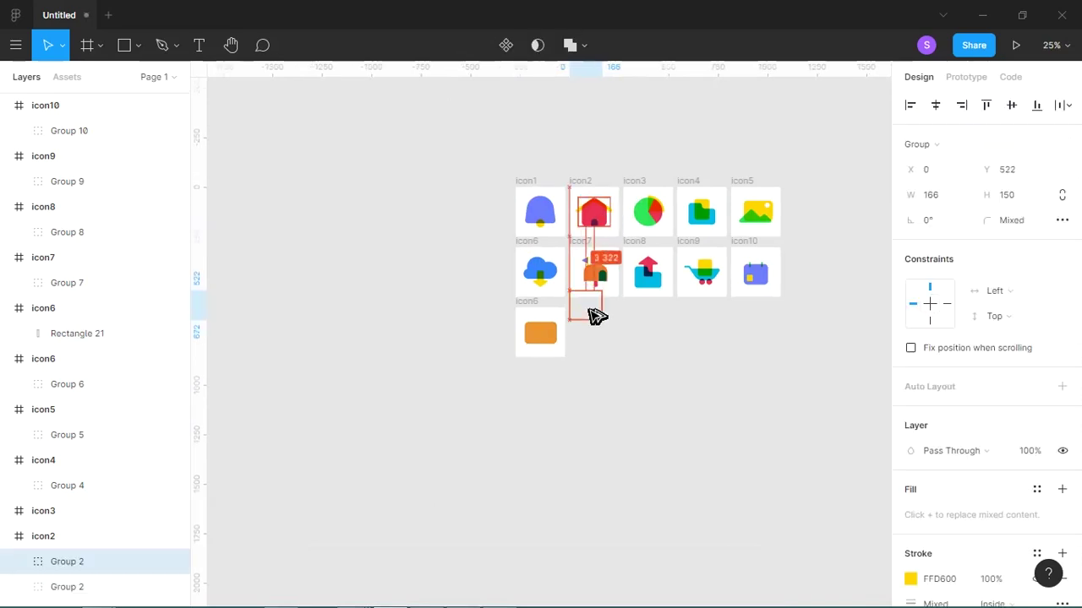
Step: Copy the icon2 house over, ungroup it, and delete its body and door
drag(608, 213, 596, 336)
drag(534, 321, 622, 404)
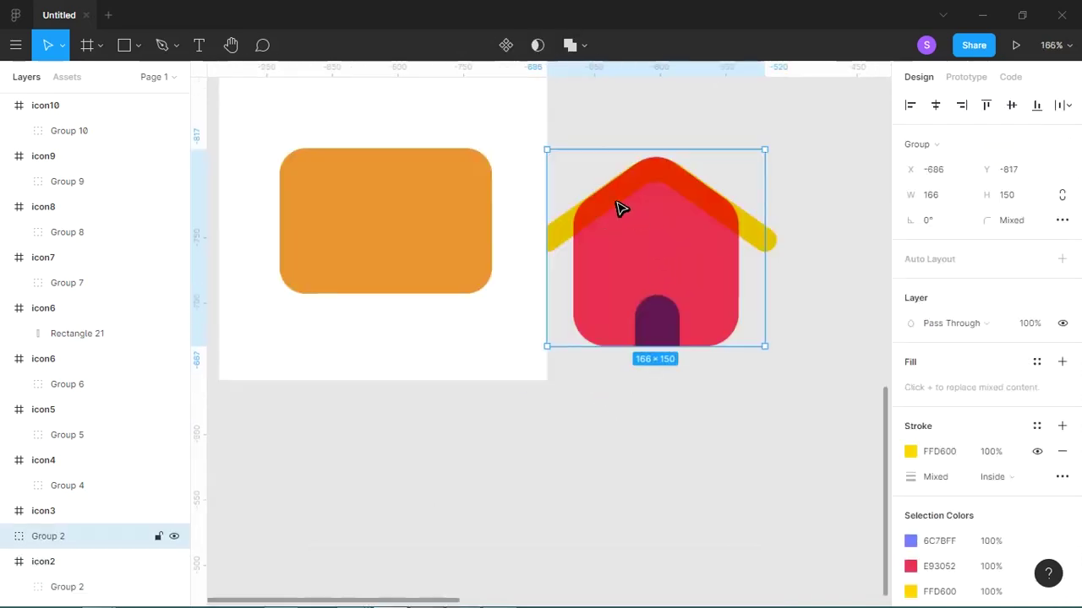
click(563, 239)
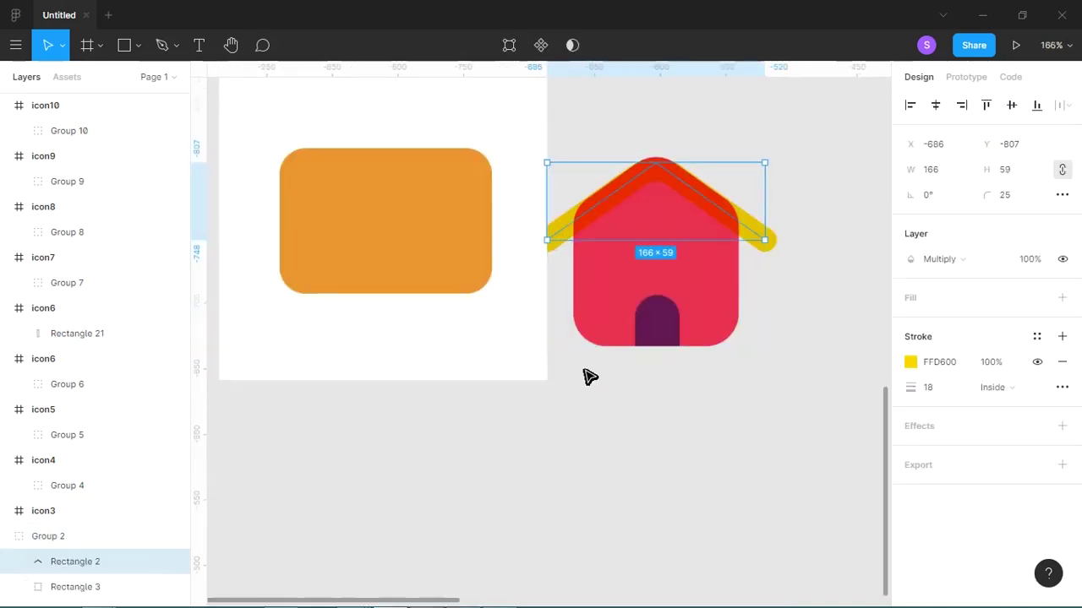
key(Escape)
key(ctrl+shift+g)
drag(693, 372, 651, 327)
key(Delete)
Step: Move the yellow roof chevron onto the orange rectangle and resize it to 108×39
drag(705, 205, 422, 198)
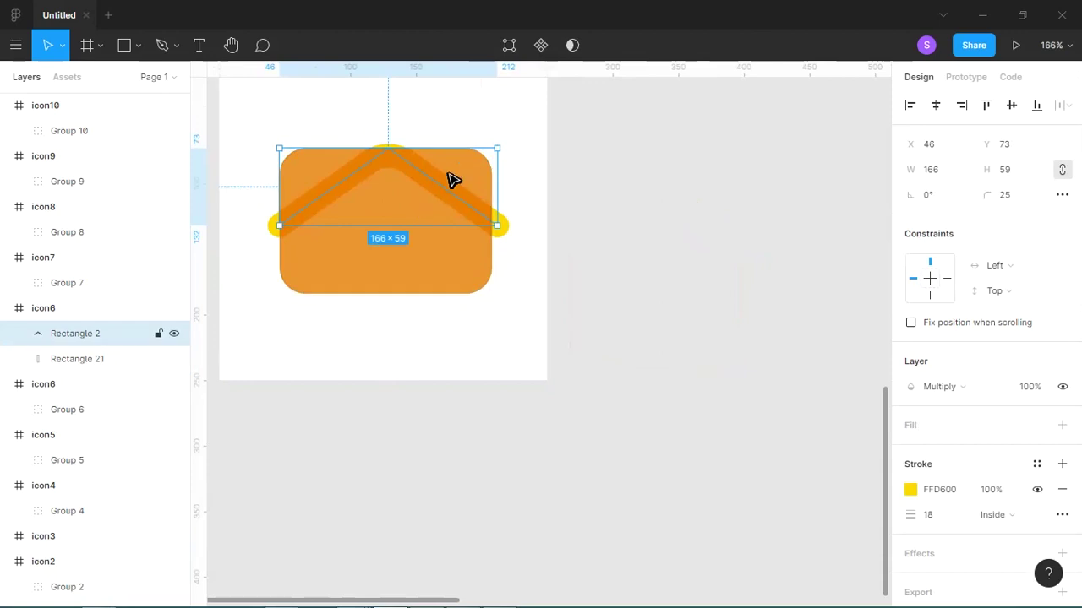
drag(497, 148, 466, 187)
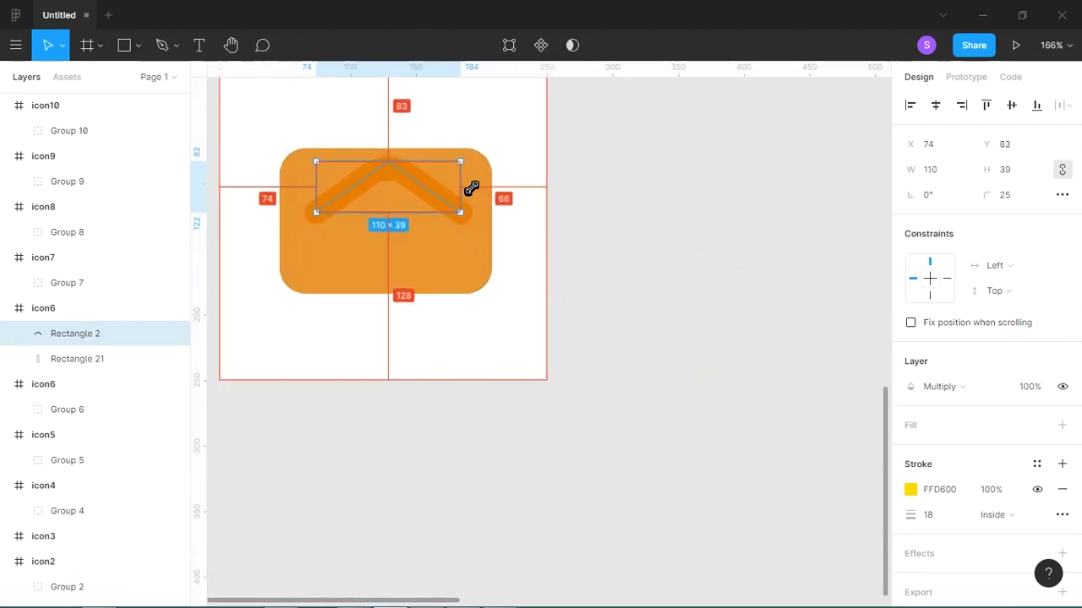
click(937, 519)
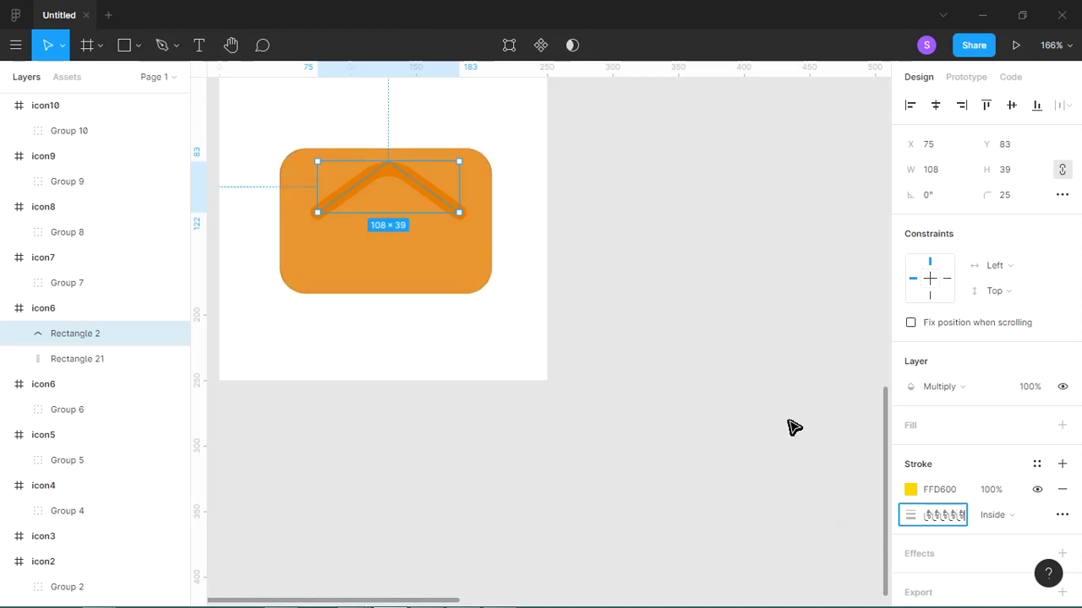
Step: Set the chevron's stroke weight to 11, flip it into a V, and nudge it down to X 75, Y 148
key(BackSpace)
key(BackSpace)
key(BackSpace)
key(BackSpace)
key(BackSpace)
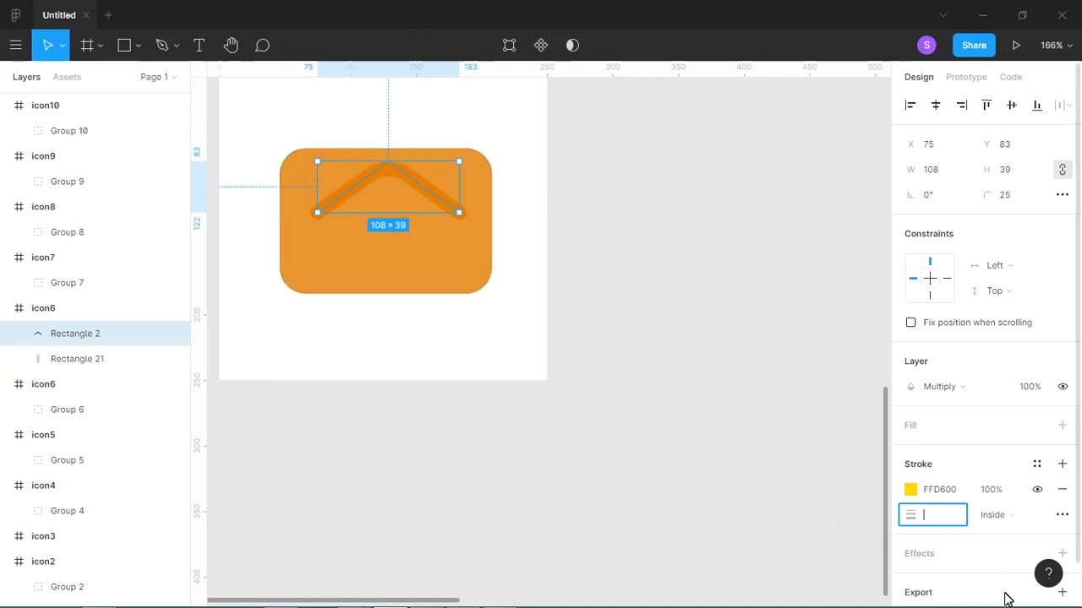
click(1010, 599)
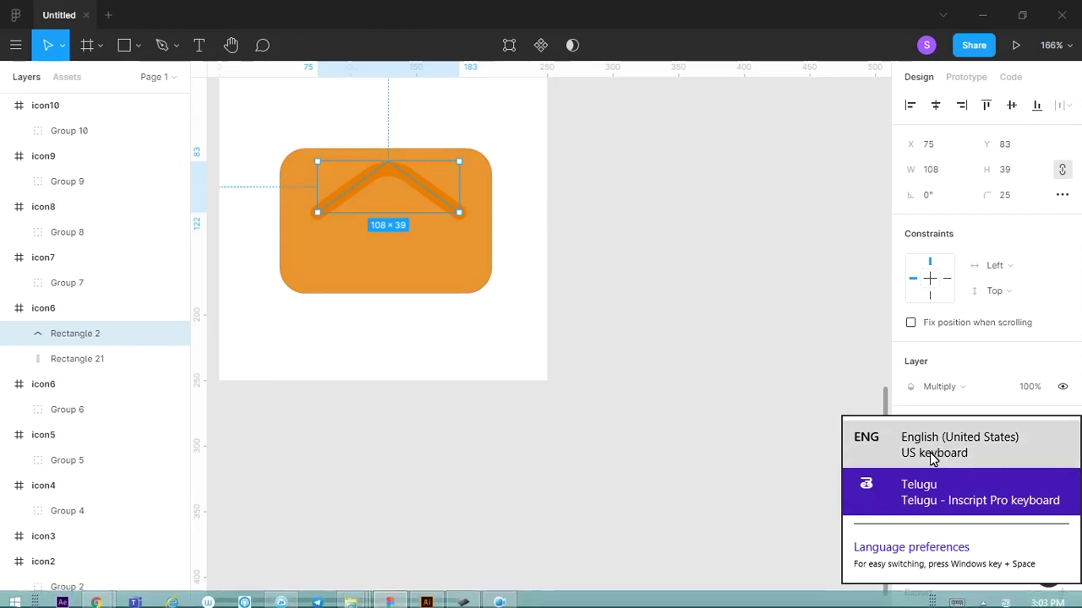
click(901, 451)
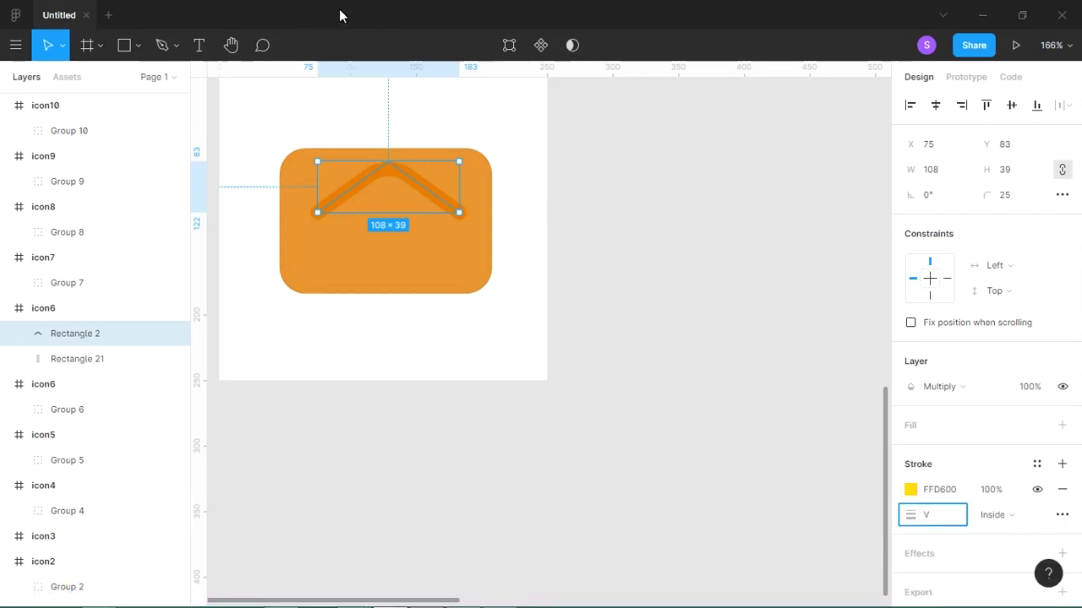
text(V)
click(507, 291)
click(463, 222)
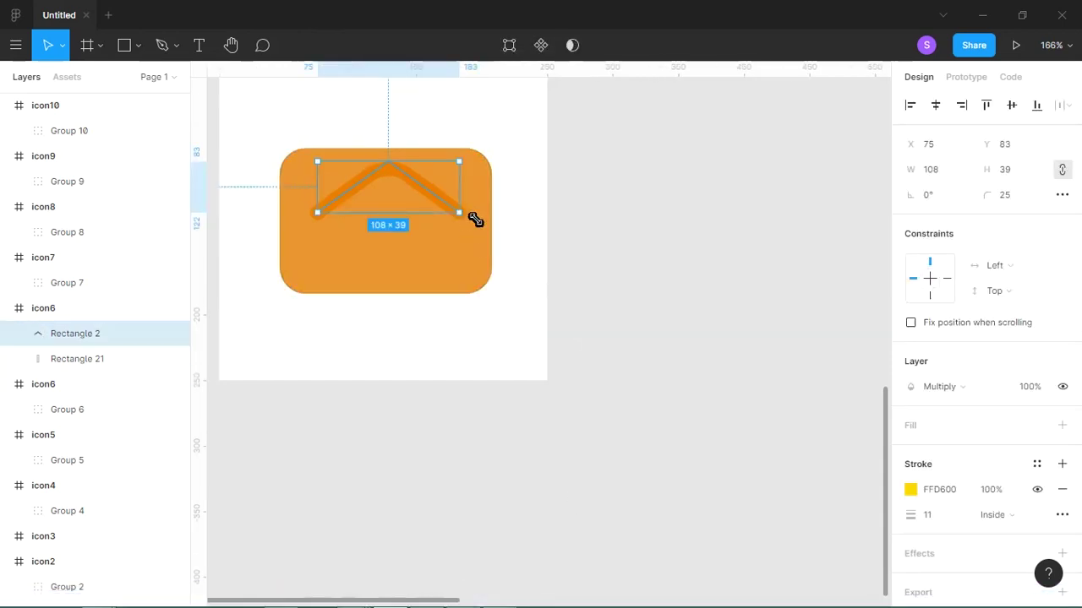
key(shift+v)
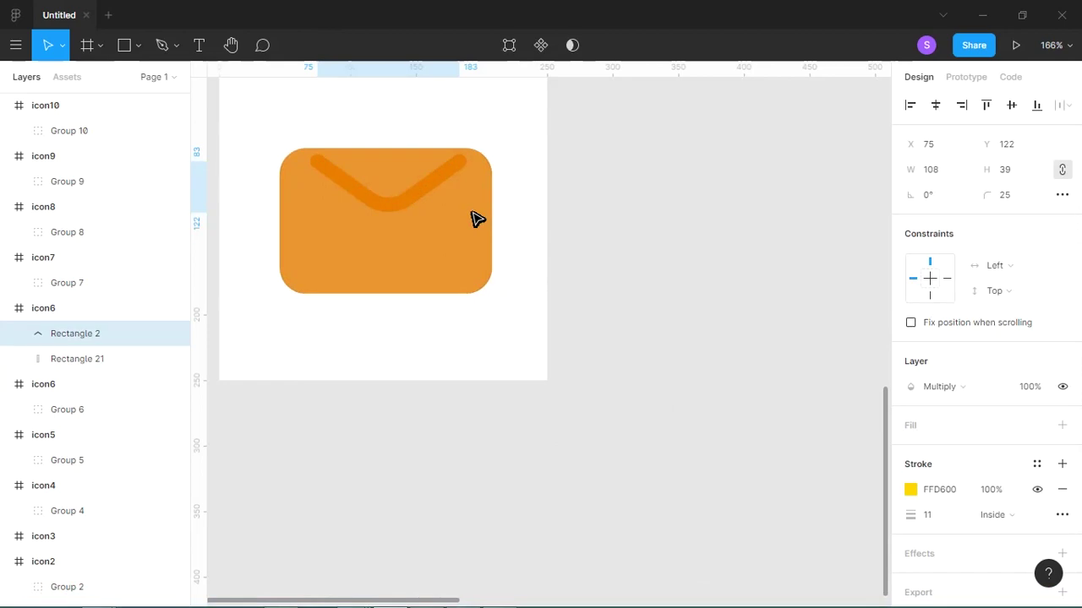
key(shift+Down)
key(shift+Down)
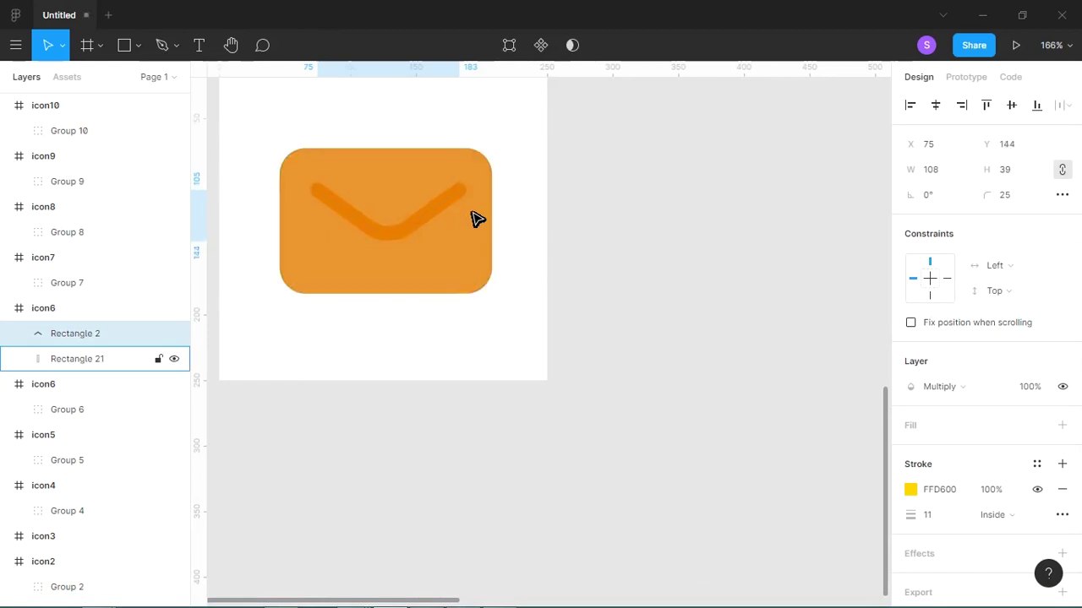
key(Down)
key(Down)
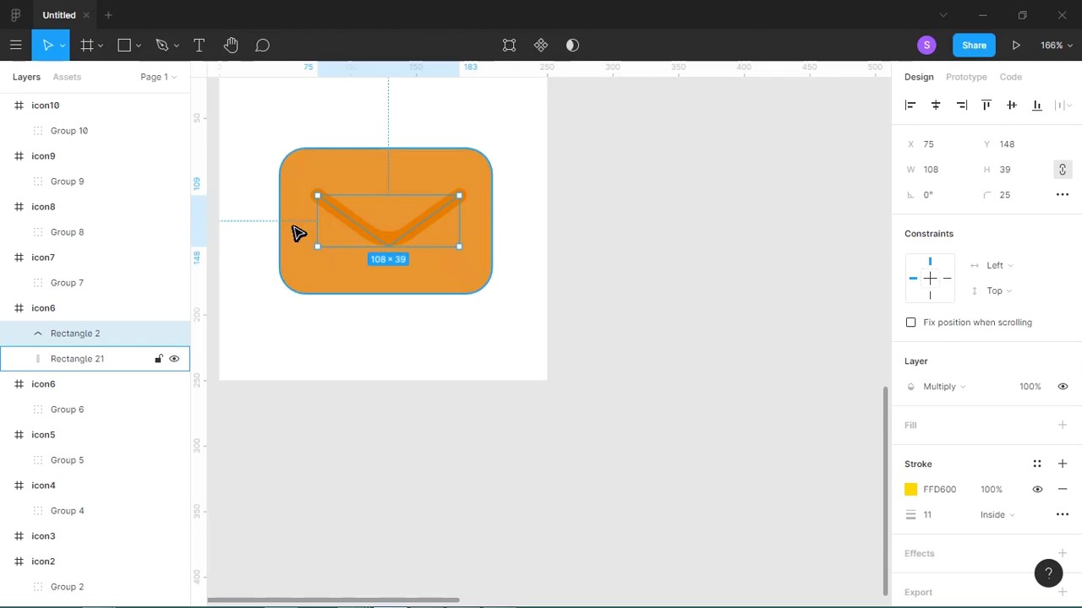
Step: Duplicate the chevron, flip the copy vertically, and nudge it down
key(ctrl+d)
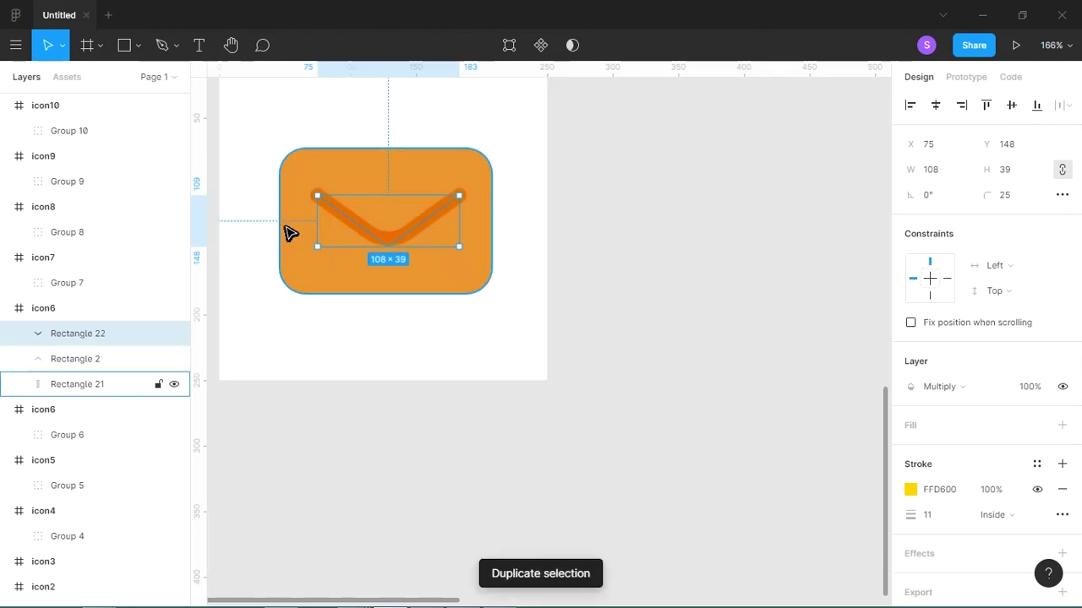
key(shift+v)
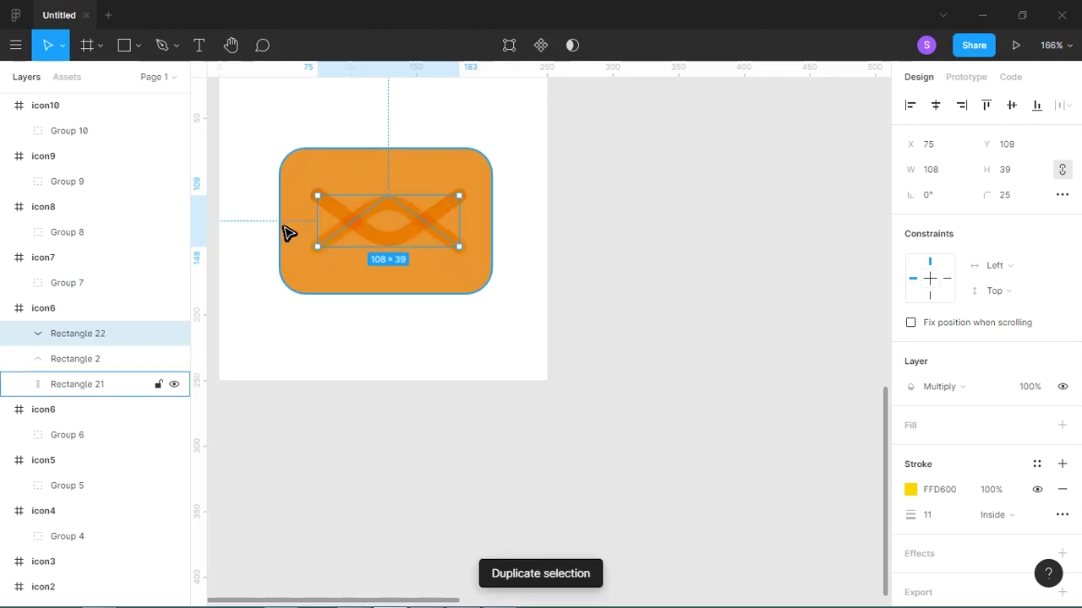
key(Down)
key(Down)
key(Down)
key(Down)
key(Down)
key(ctrl+plus)
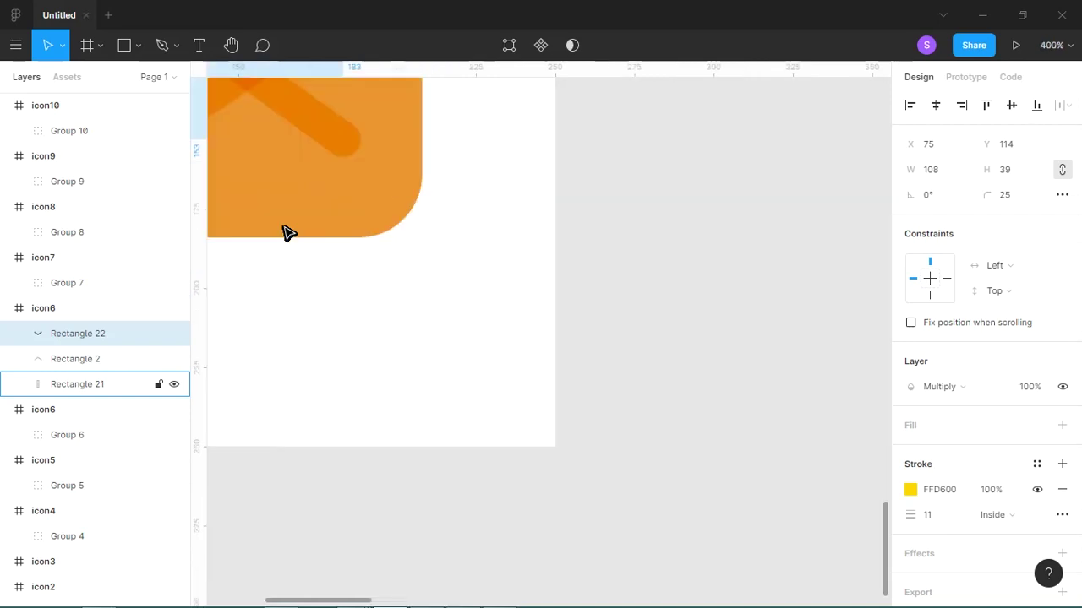
scroll(512, 287, up, 2)
scroll(529, 223, left, 5)
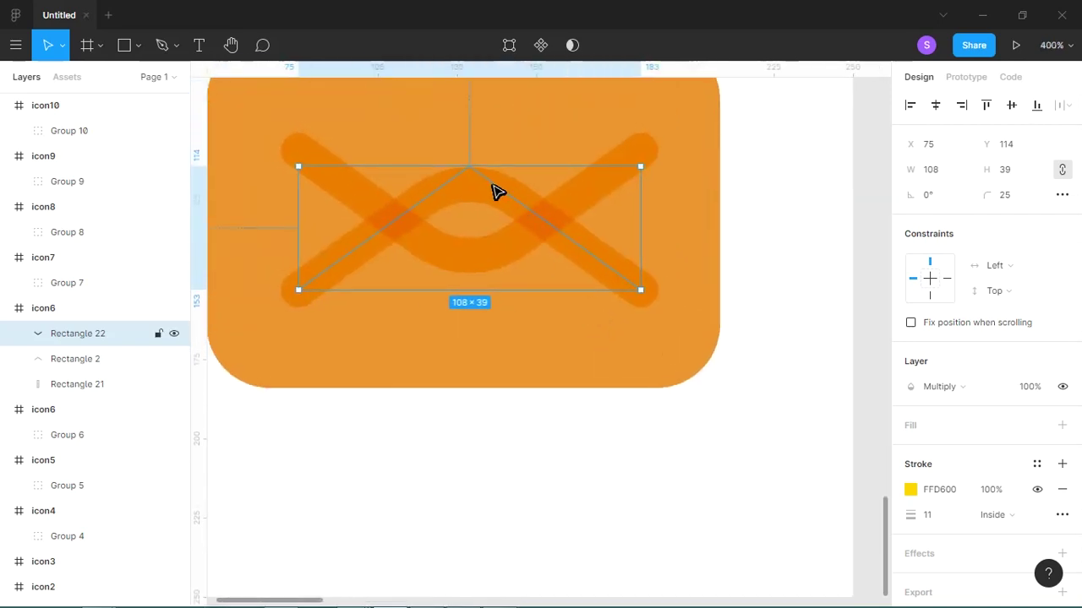
Step: Add midpoints to the copy's path and delete its top vertex, leaving two short diagonal strokes
double_click(497, 190)
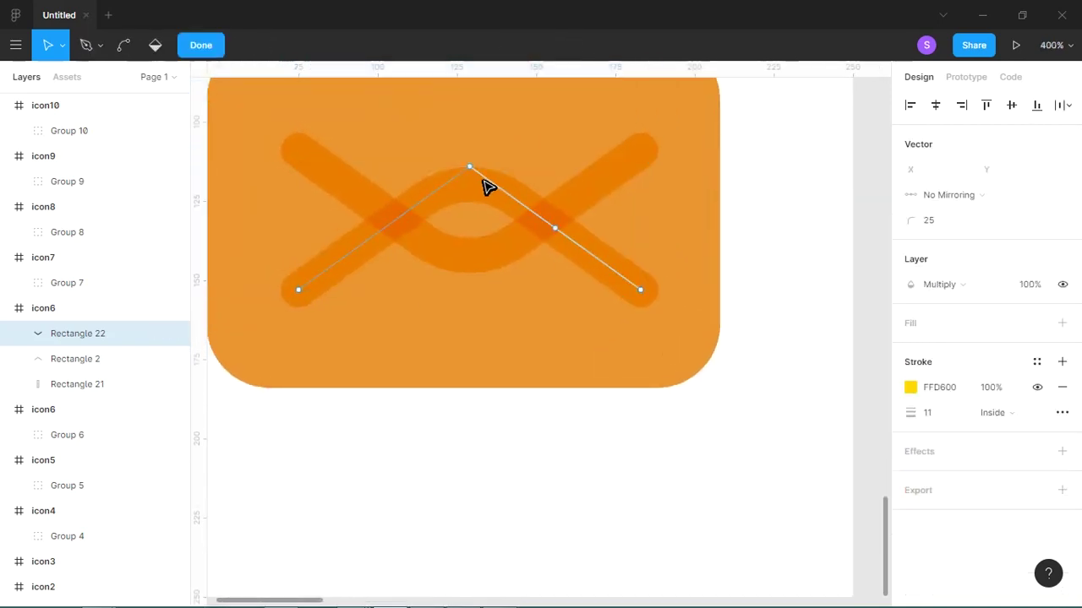
click(480, 178)
click(554, 228)
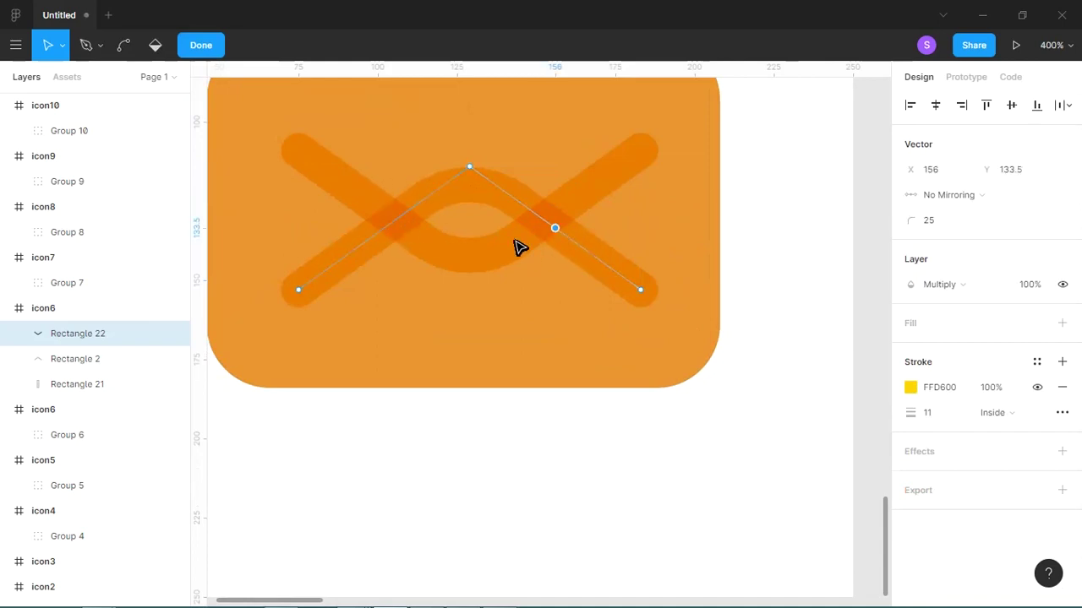
click(385, 229)
click(468, 167)
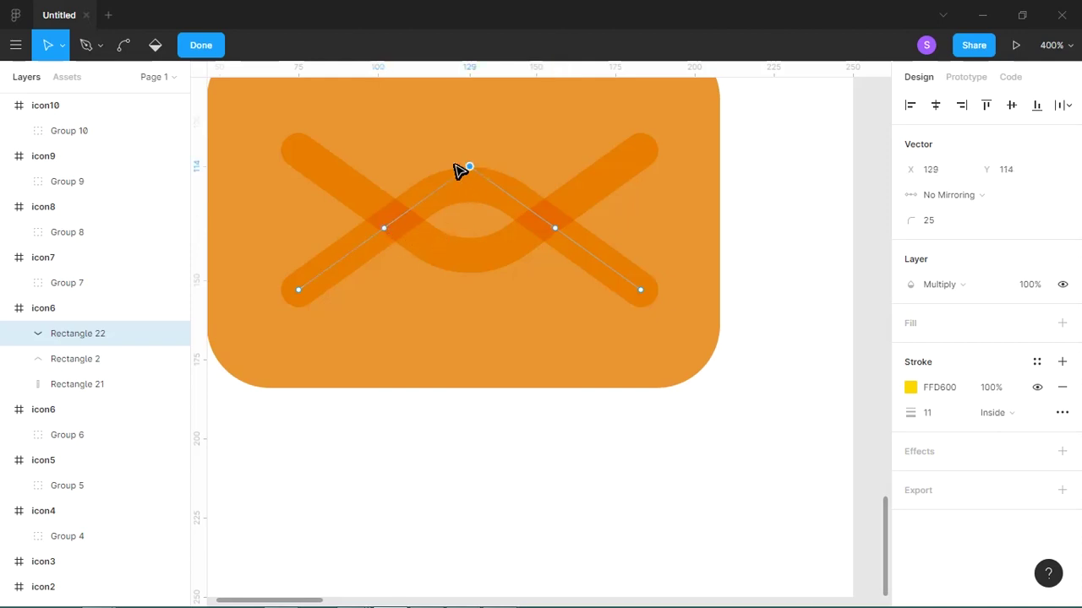
key(Delete)
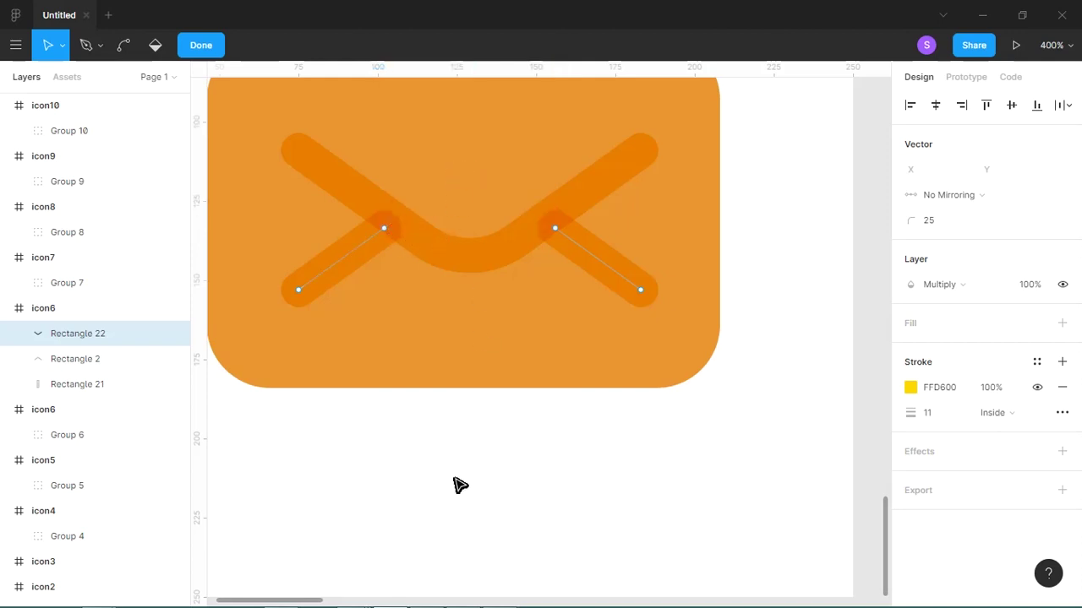
key(Escape)
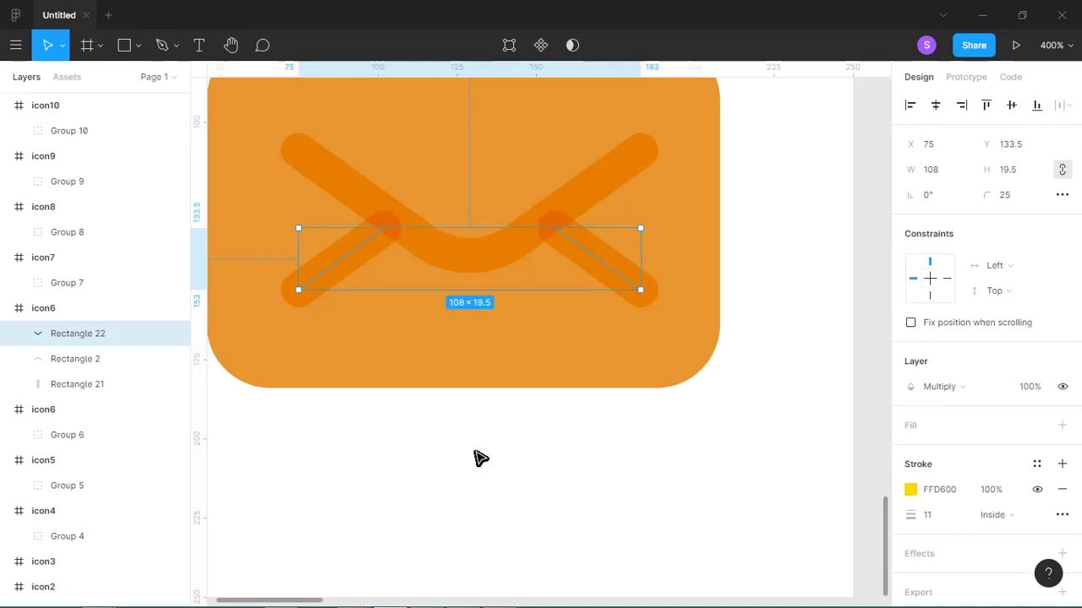
key(minus)
drag(632, 398, 474, 230)
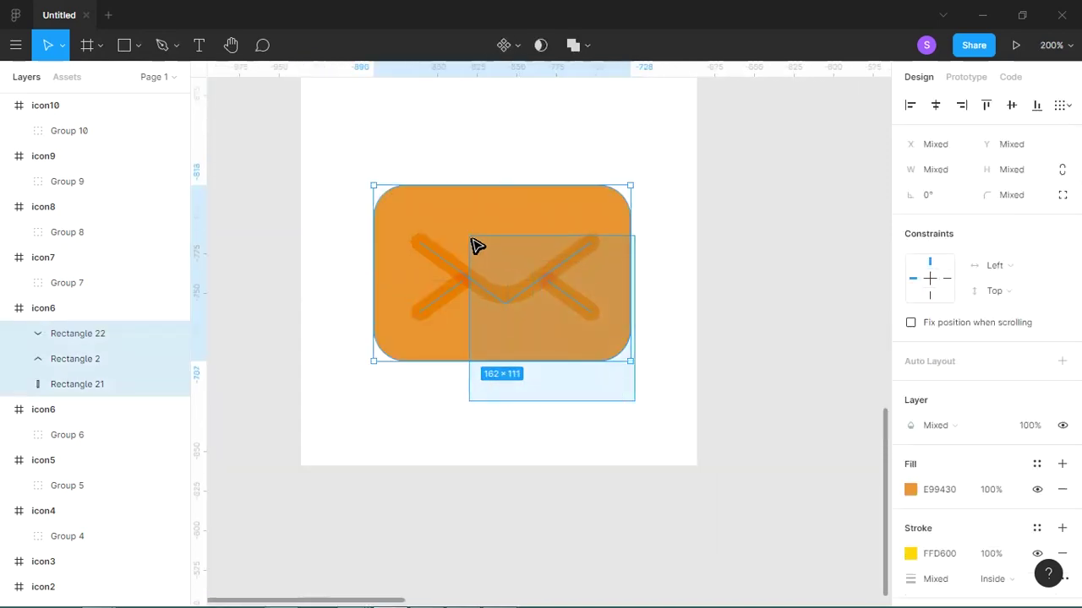
shift+click(473, 230)
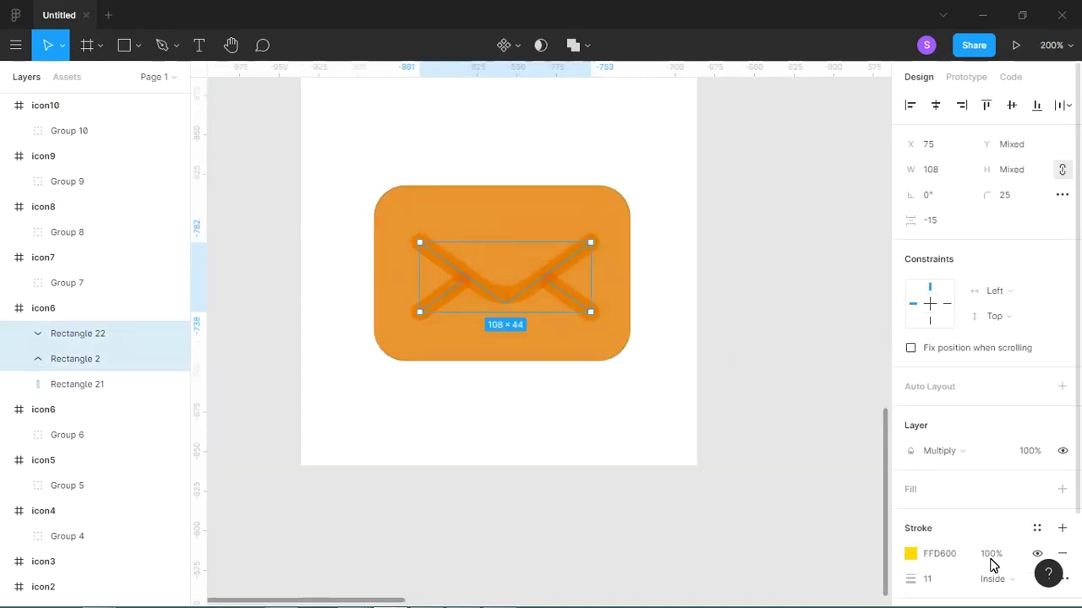
click(910, 556)
click(777, 531)
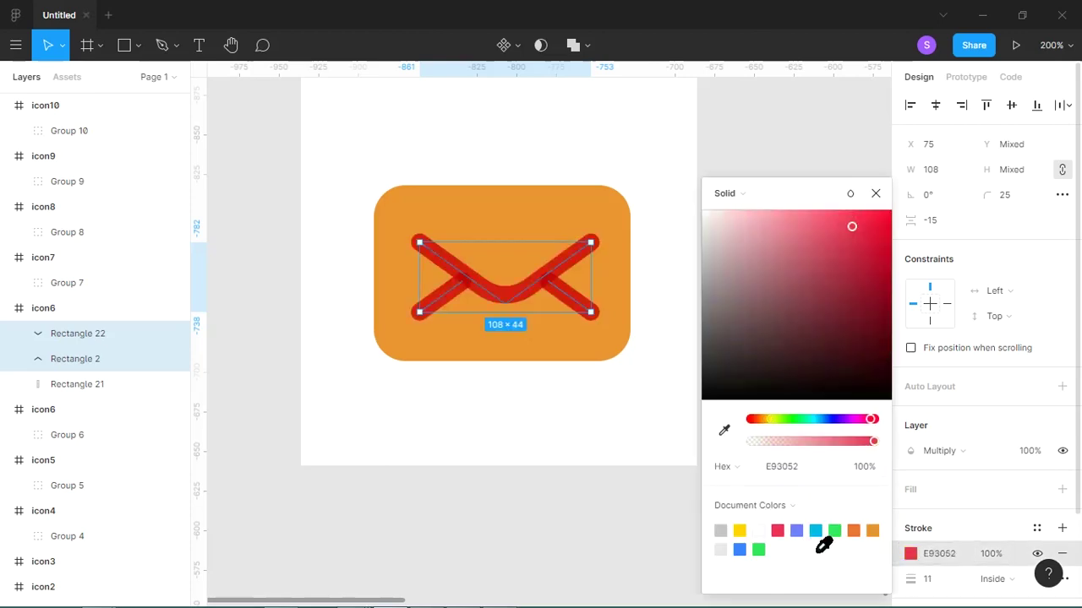
click(834, 531)
click(872, 530)
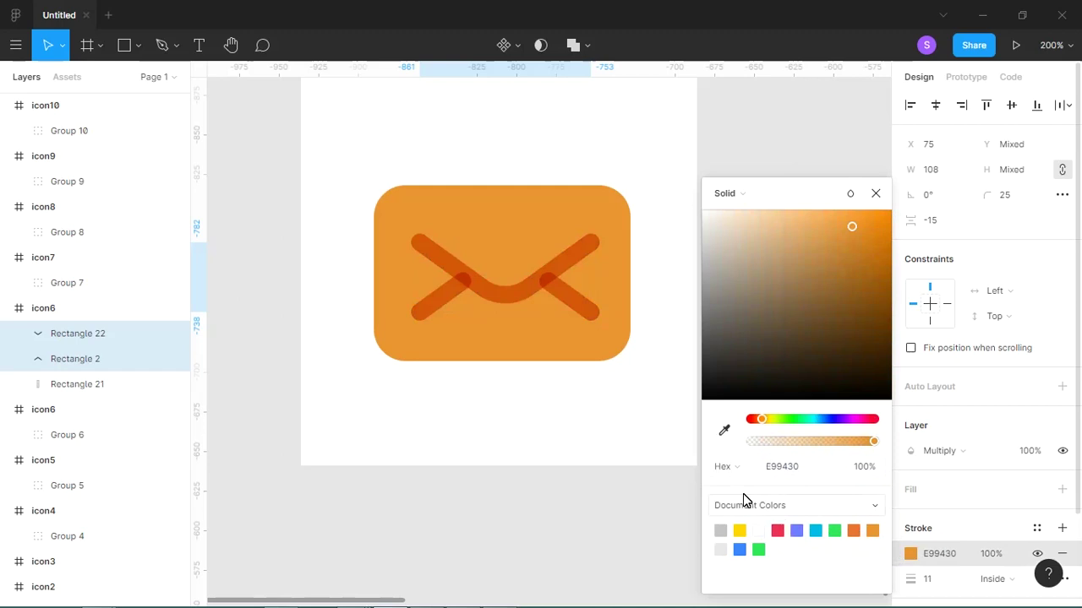
click(739, 531)
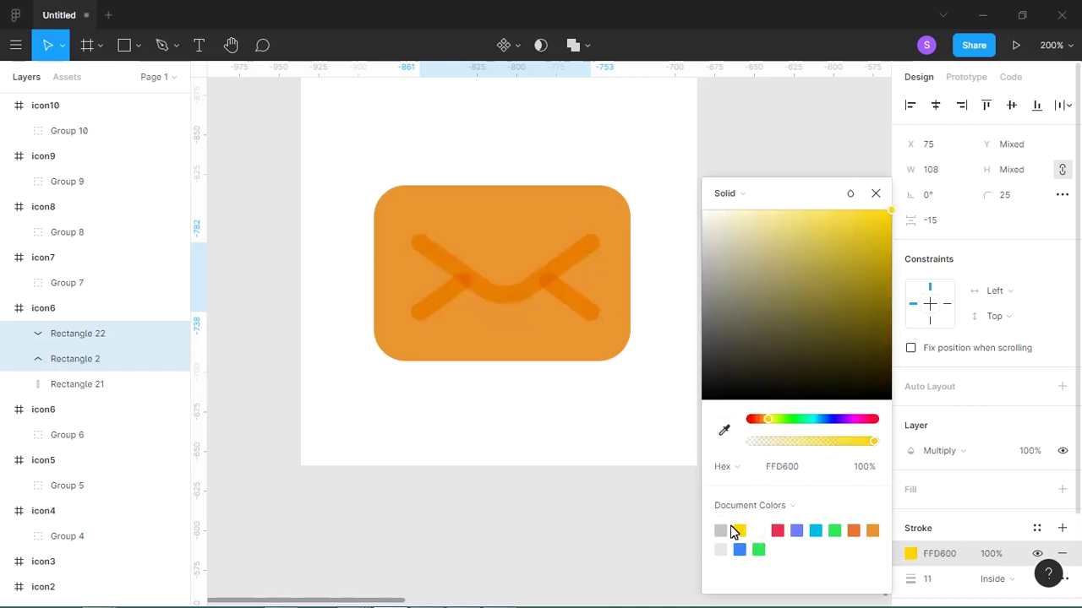
click(604, 440)
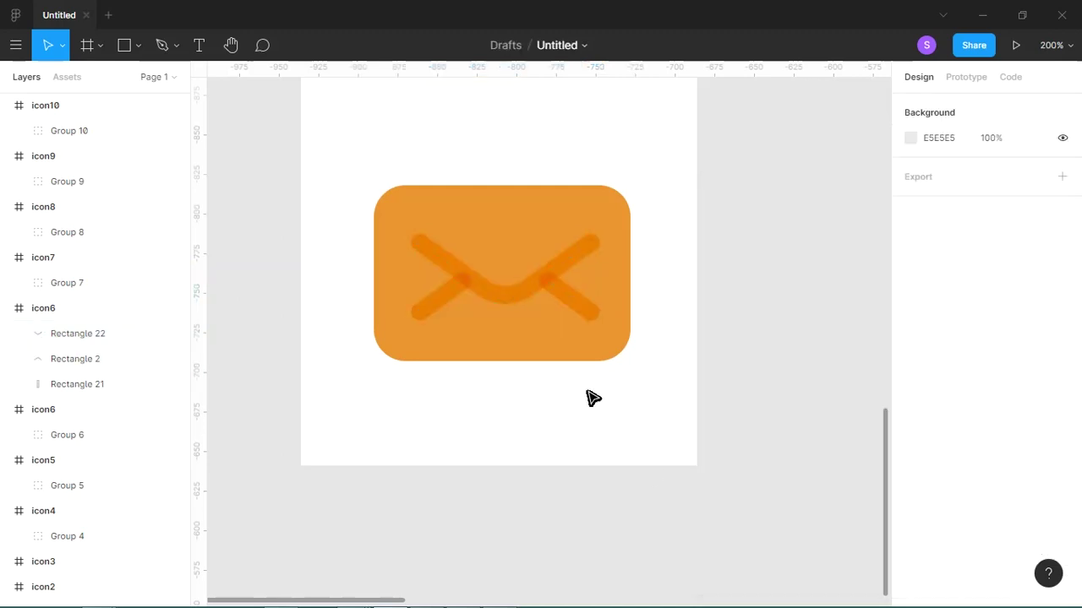
key(minus)
key(minus)
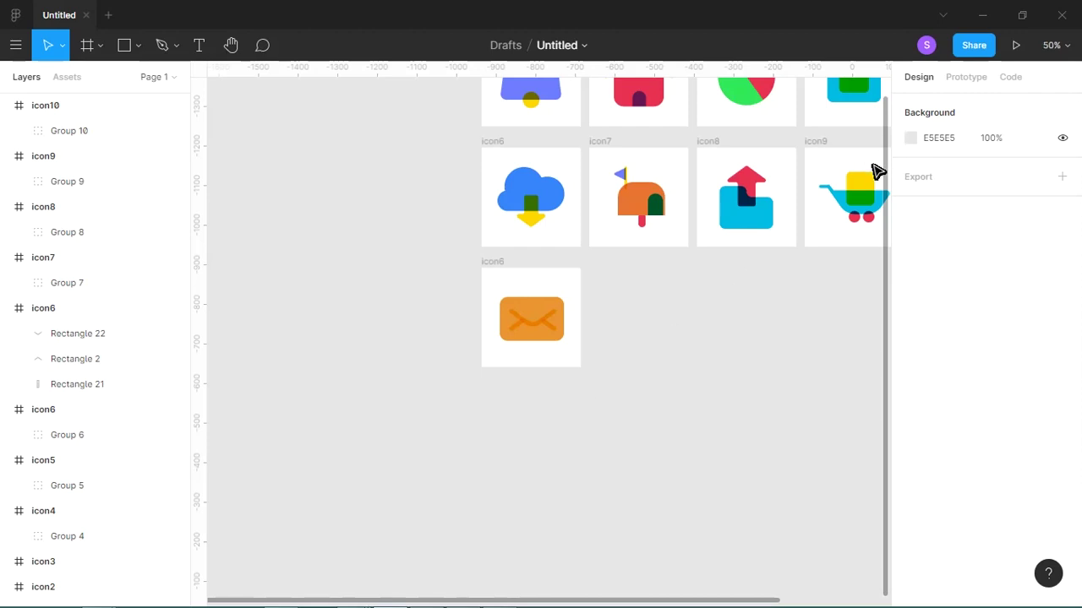
click(877, 171)
key(ctrl+d)
key(ctrl+z)
key(Escape)
mouse_move(442, 279)
mouse_down()
mouse_move(606, 392)
mouse_move(675, 465)
mouse_up()
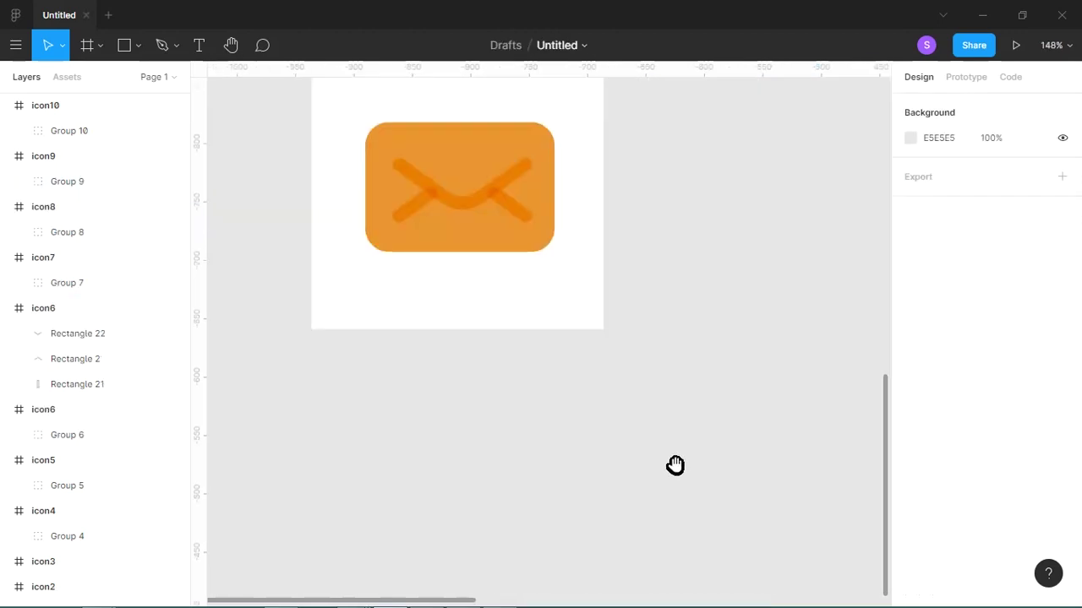
drag(483, 261, 517, 320)
key(r)
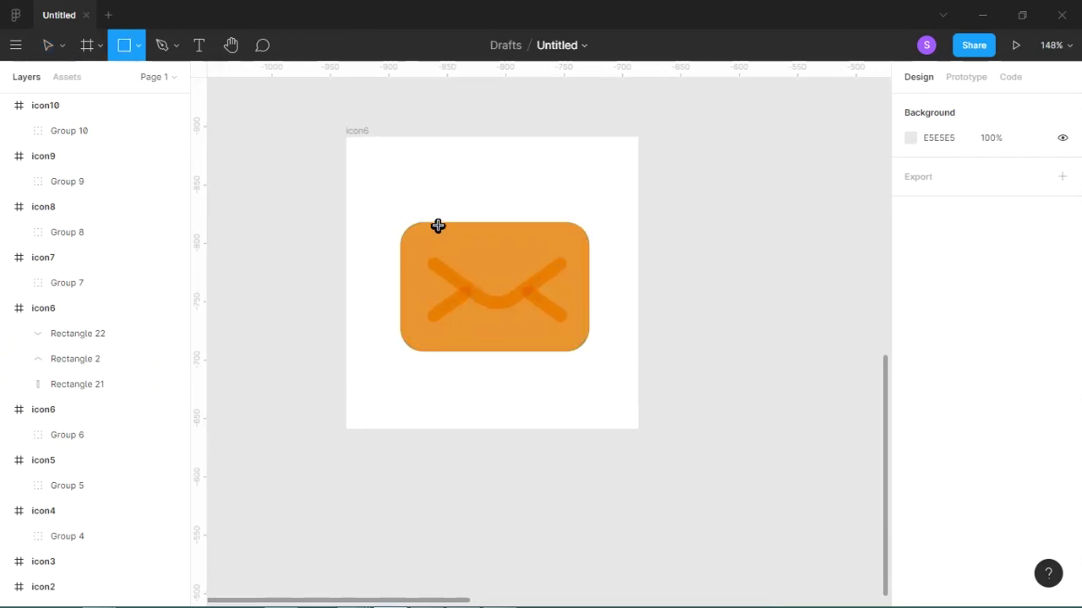
Step: Draw a 115-wide rectangle with corner radius 7 over the envelope's upper half
drag(425, 212, 565, 264)
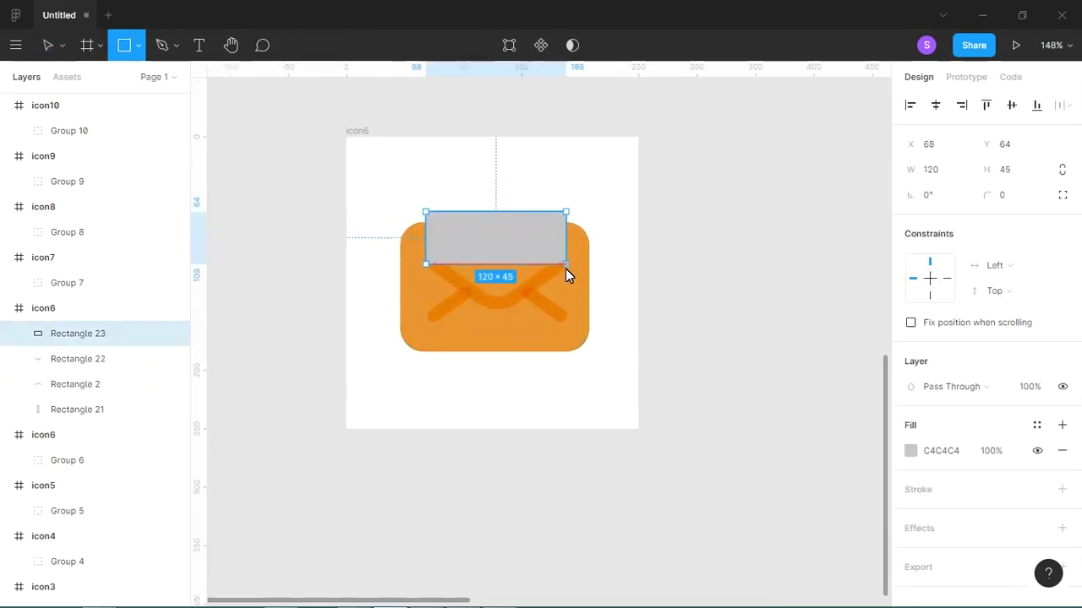
drag(565, 269, 560, 270)
drag(514, 212, 521, 199)
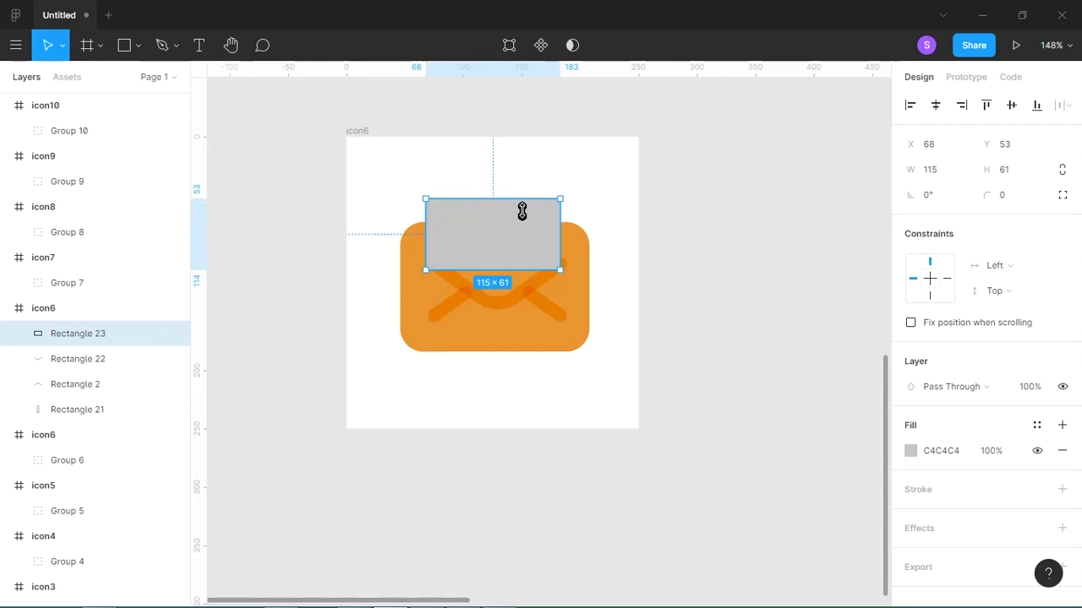
drag(987, 196, 1004, 195)
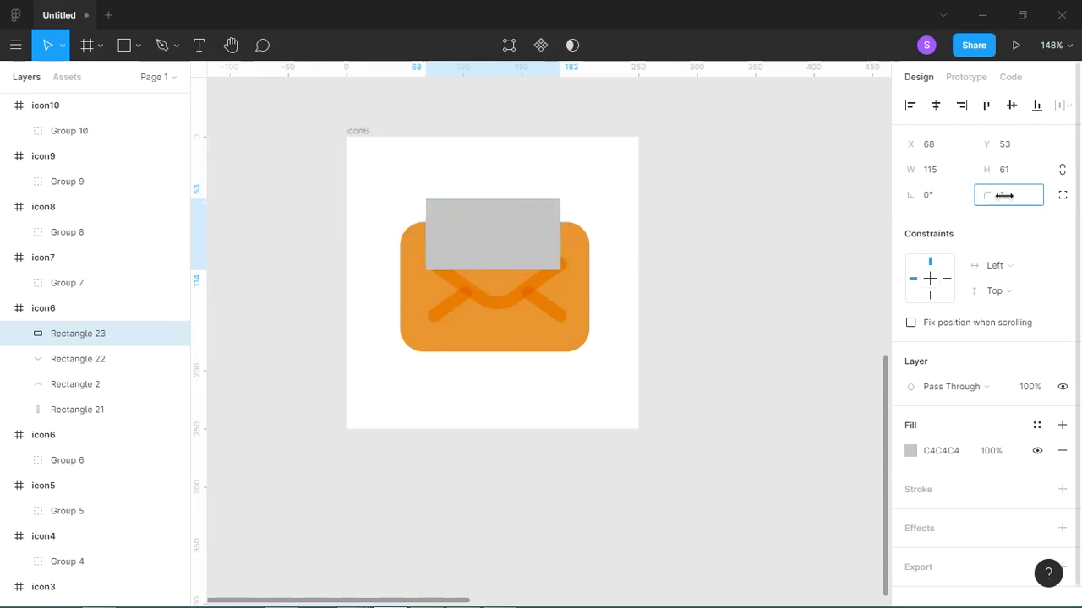
drag(525, 212, 525, 203)
click(995, 196)
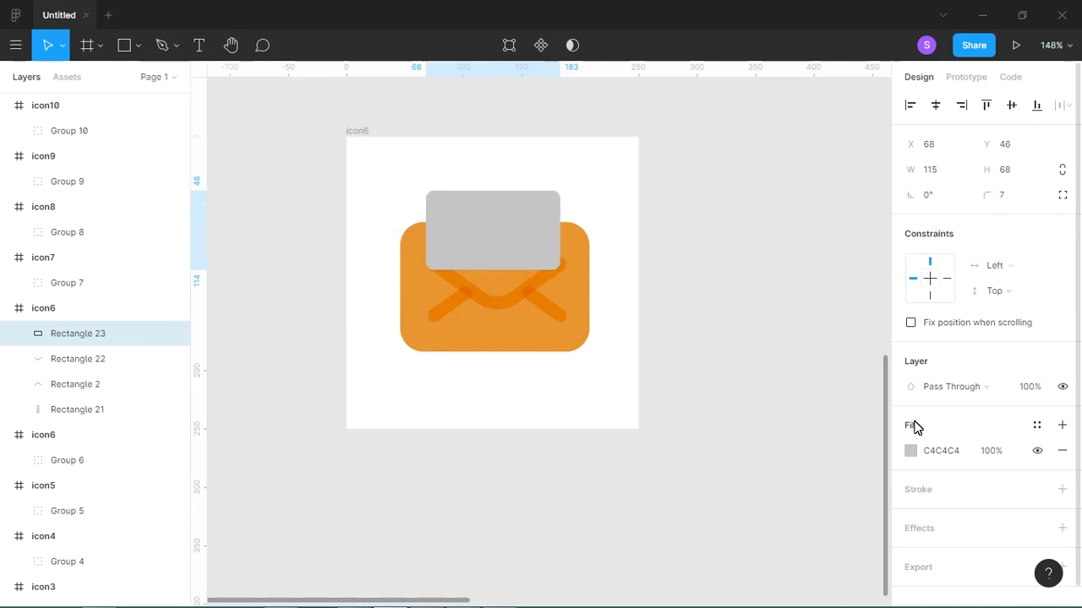
Step: Fill the rectangle yellow FFD600 with Multiply blend and shorten its height slightly
click(910, 450)
click(740, 531)
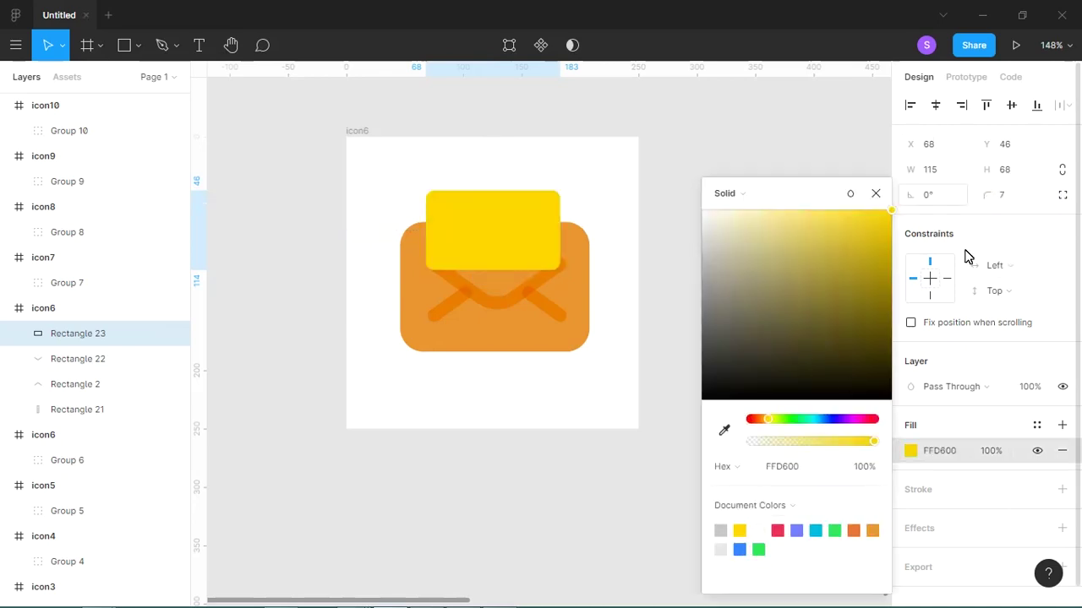
click(965, 389)
click(942, 286)
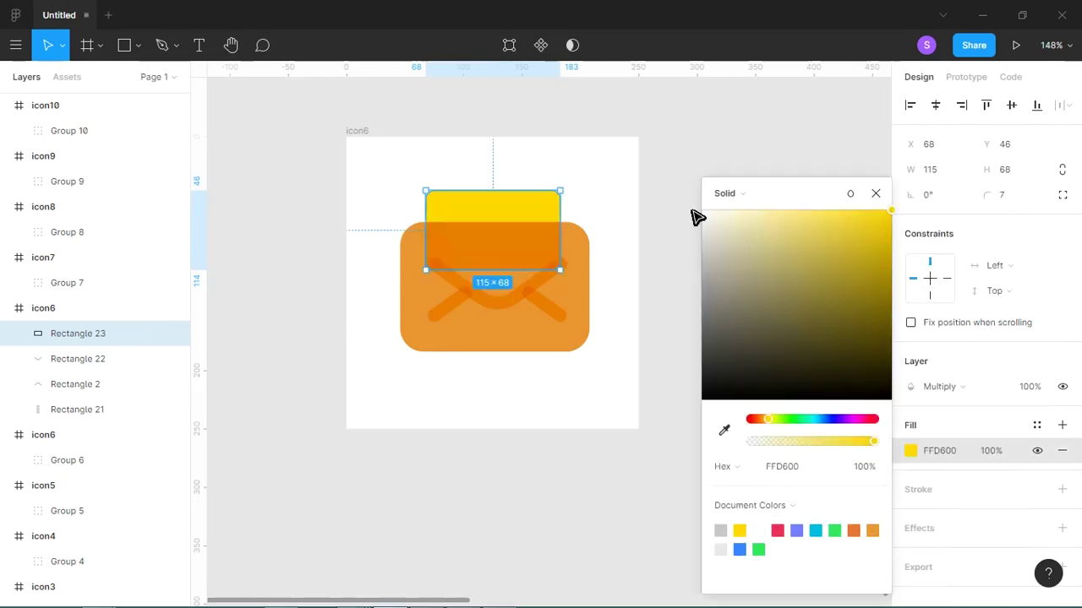
drag(524, 272, 533, 285)
click(617, 306)
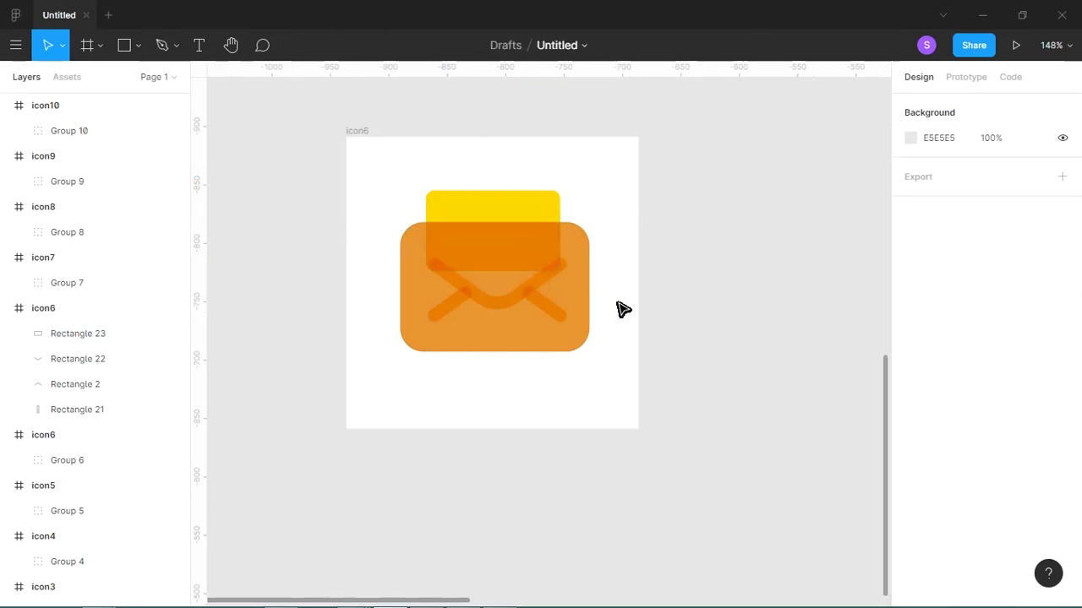
Step: Recolour the envelope body yellow FFD600
click(578, 349)
click(911, 451)
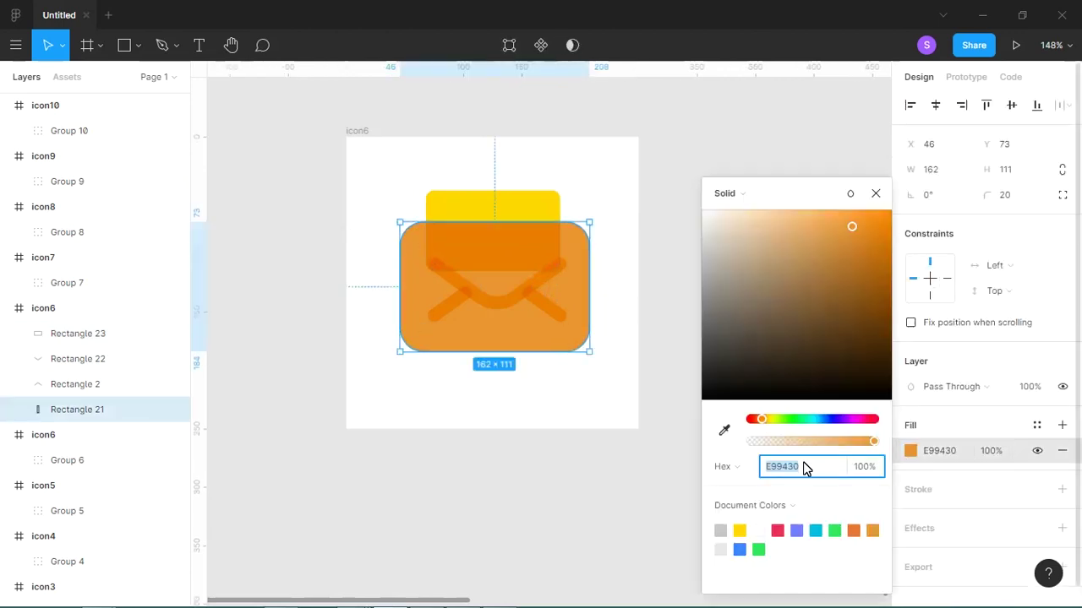
click(777, 531)
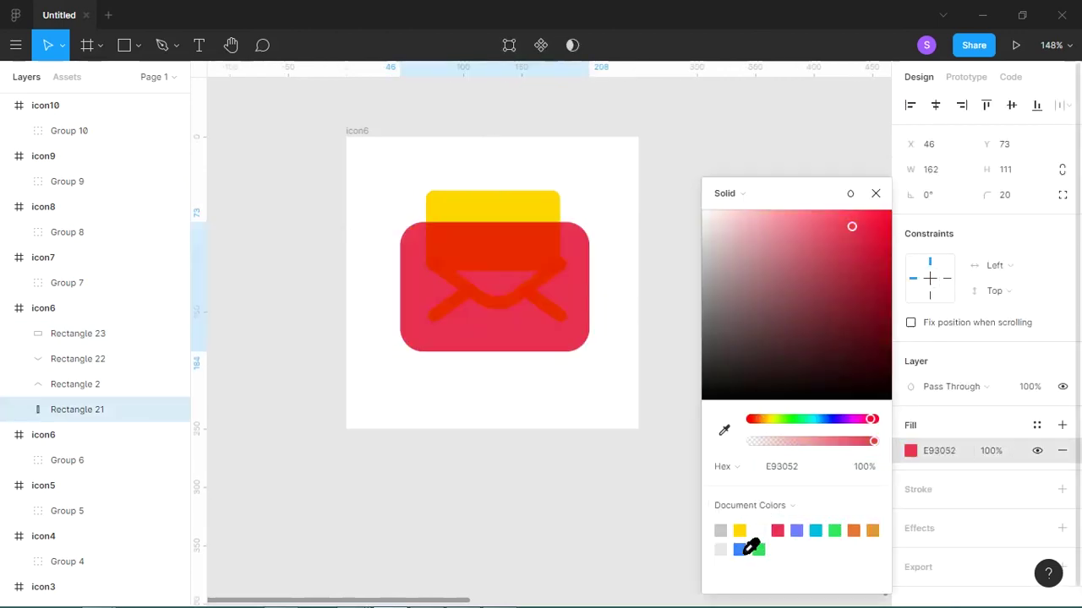
click(741, 532)
click(652, 218)
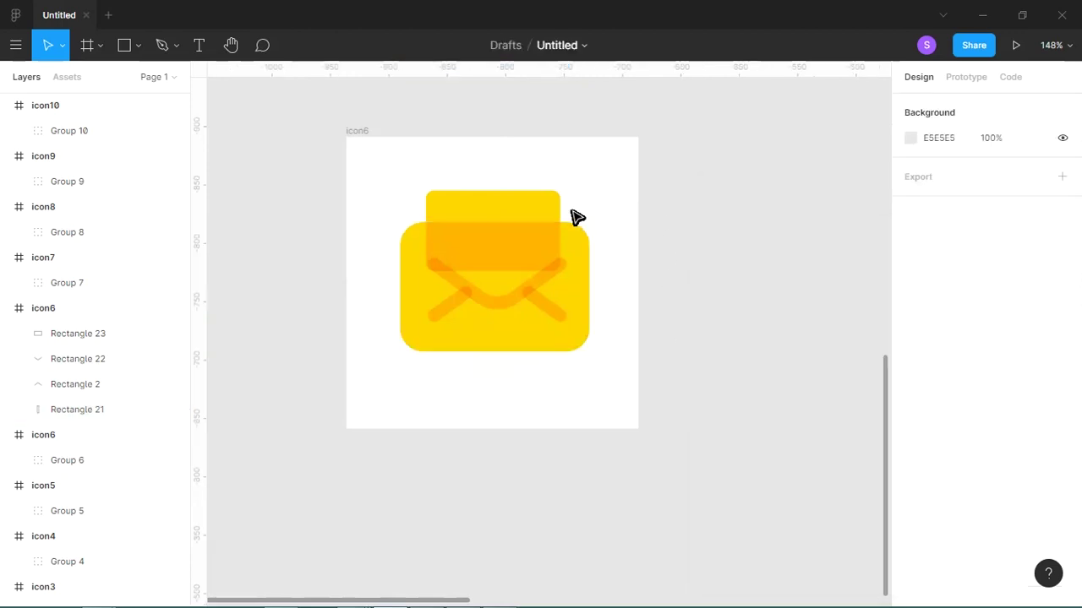
Step: Make the top letter blue 6C7BFF and extend it upward to 115×81
click(556, 218)
click(911, 451)
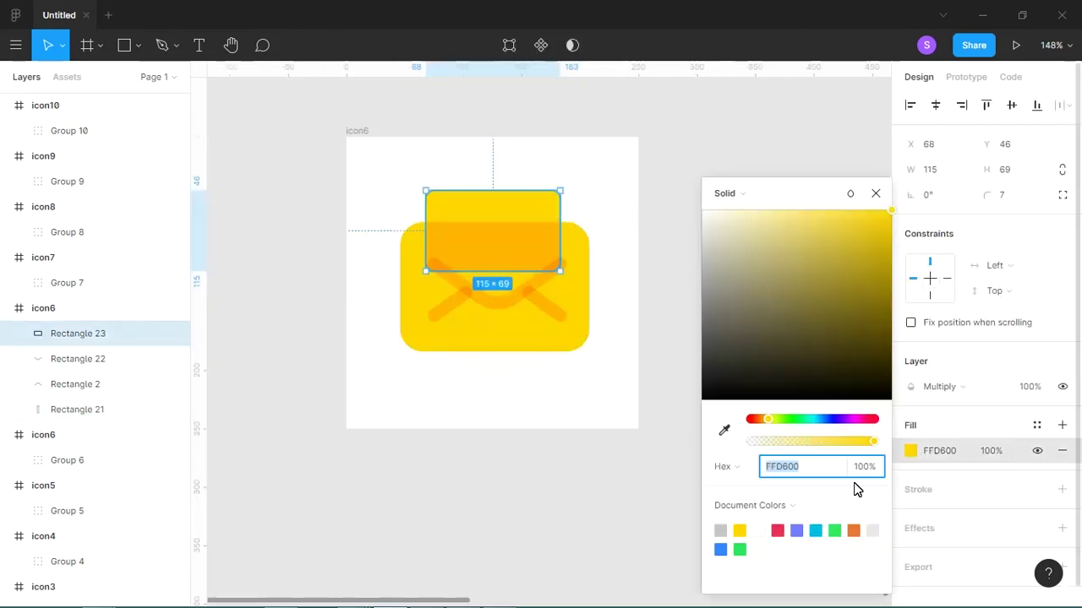
click(796, 531)
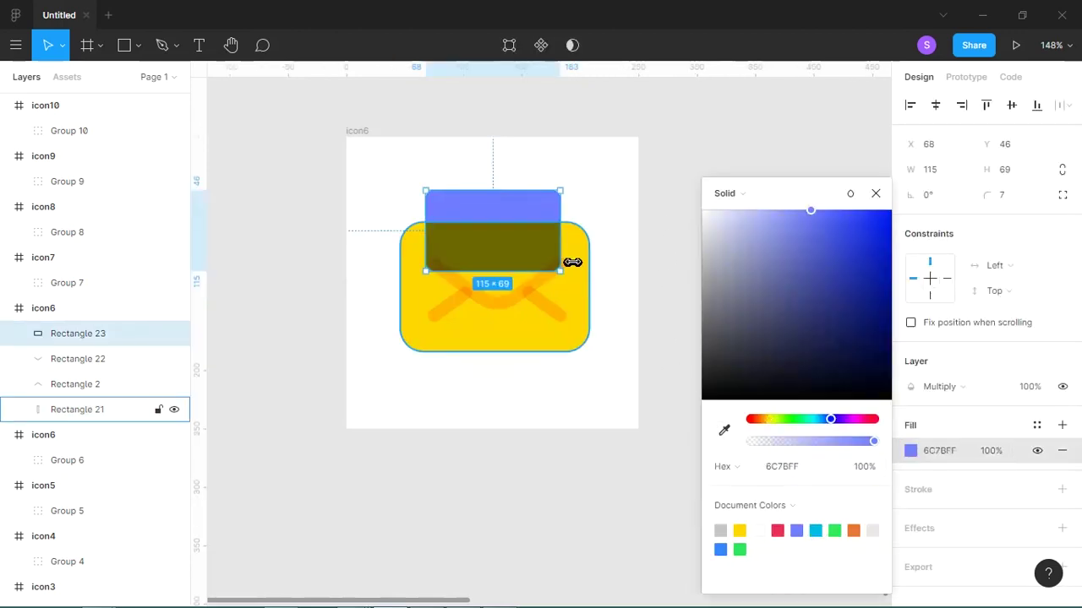
drag(519, 193, 519, 173)
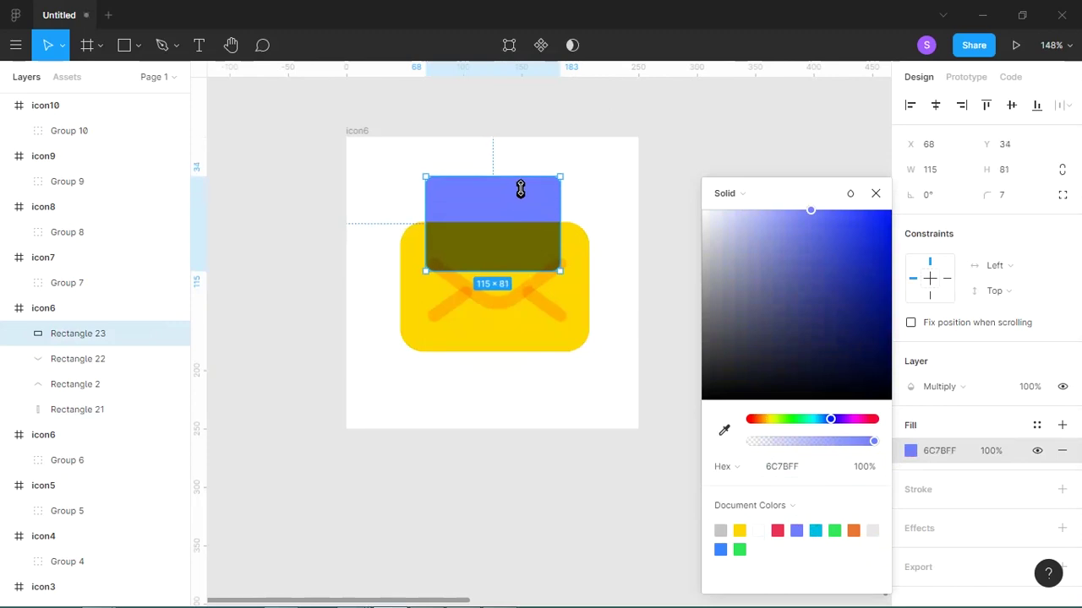
click(609, 268)
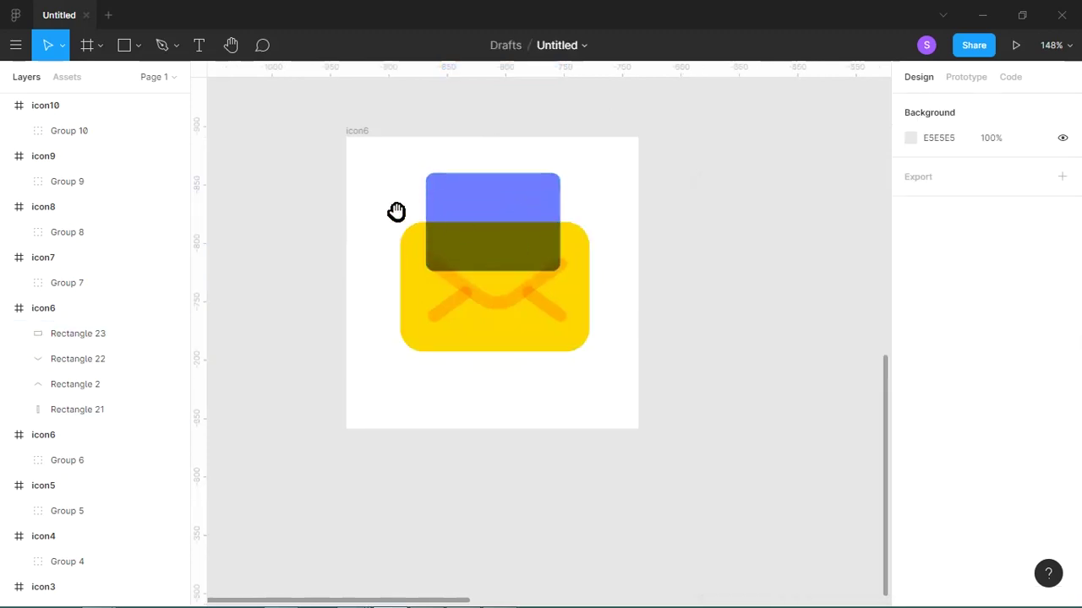
drag(368, 194, 640, 407)
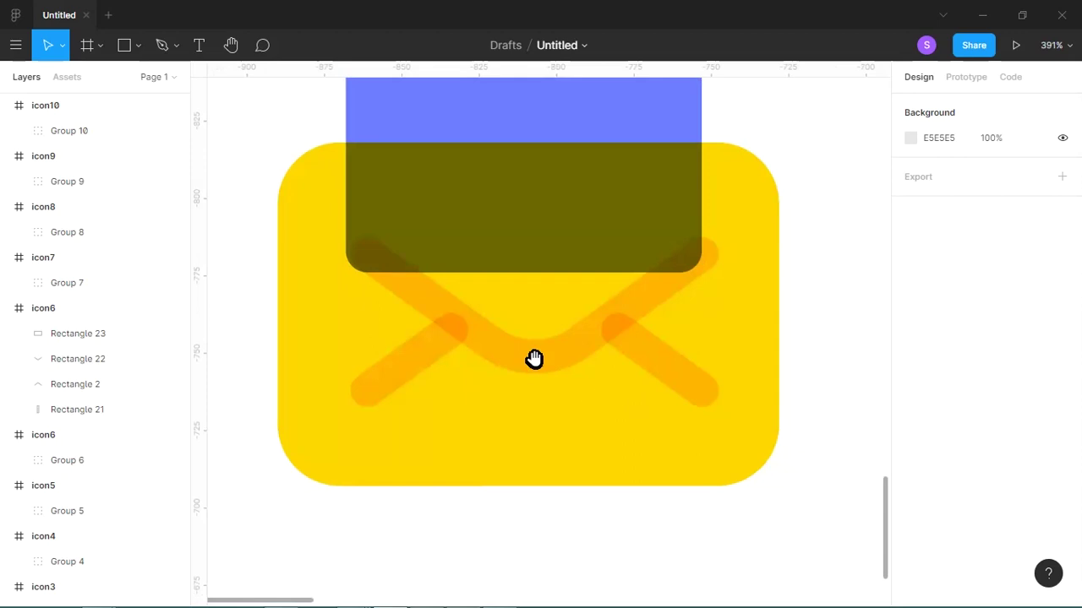
click(495, 345)
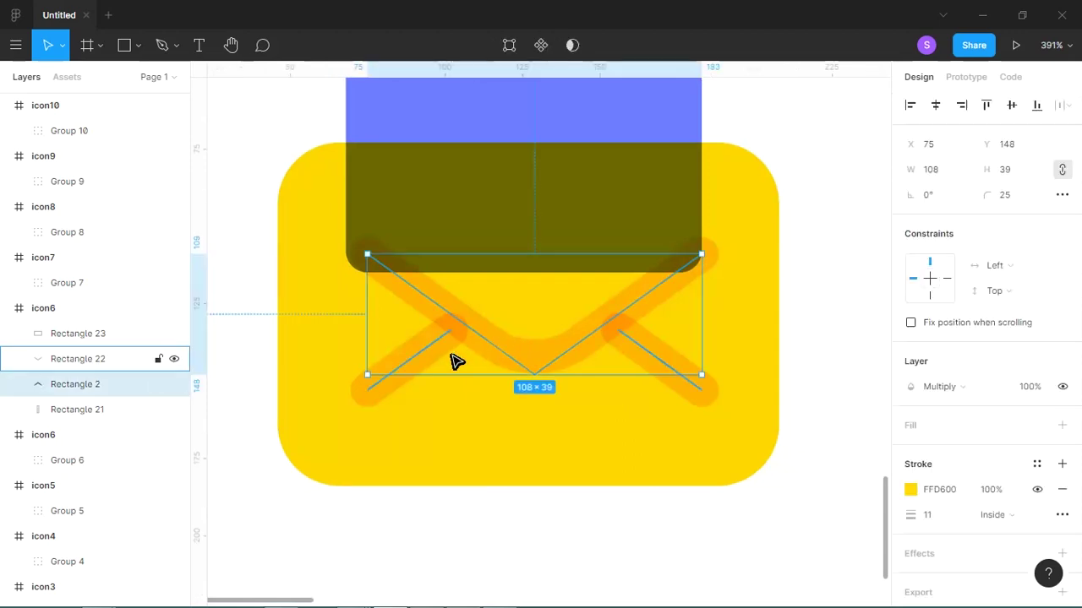
Step: Merge the two chevron strokes into a single Union shape
shift+click(648, 367)
click(578, 45)
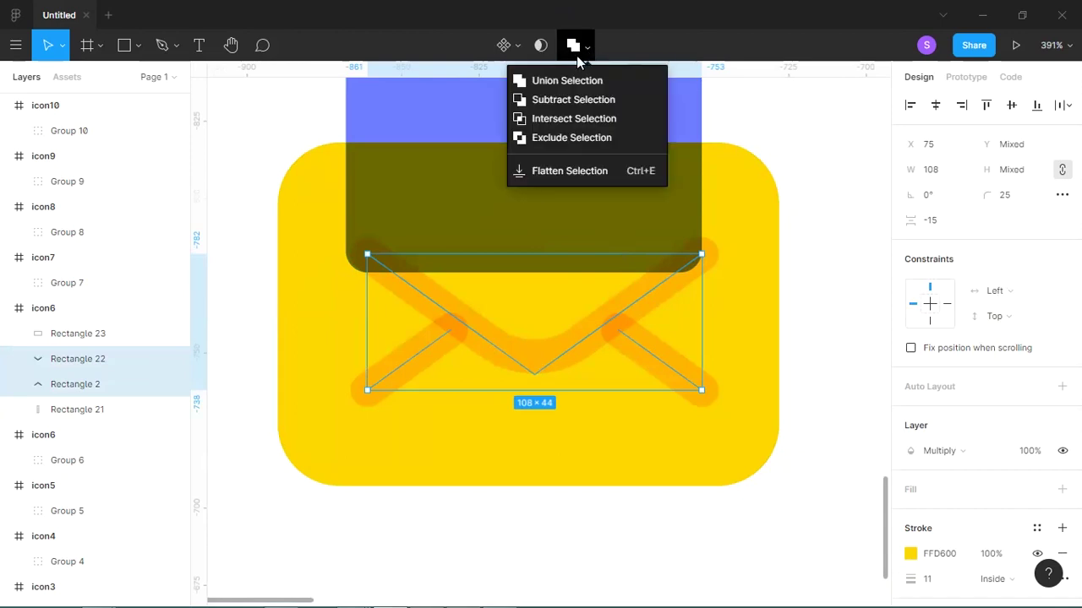
click(562, 79)
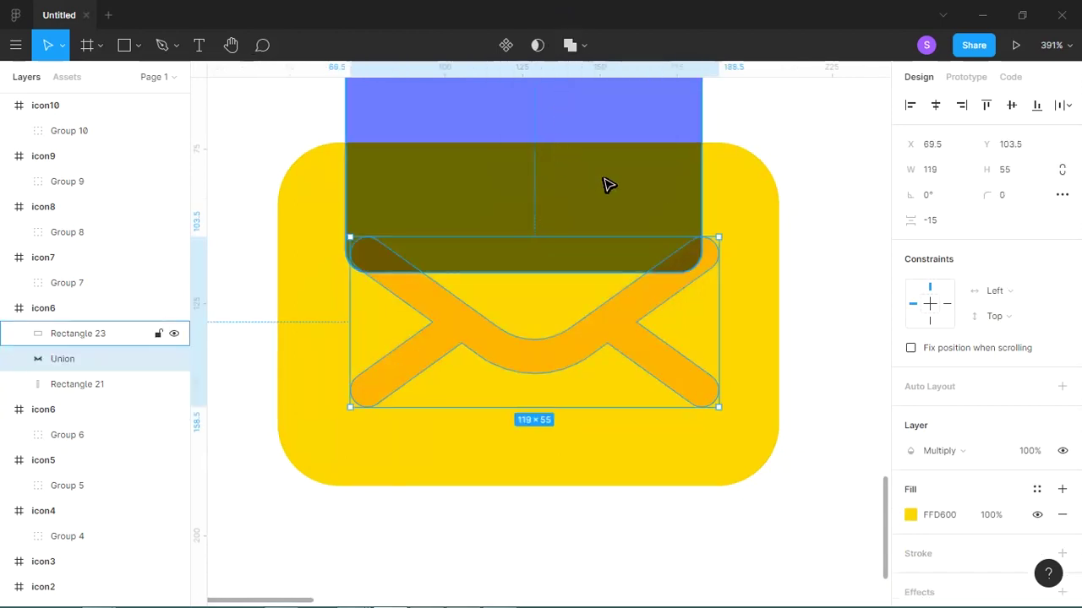
Step: Subtract the chevron union from the yellow envelope body, leaving white chevron gaps
shift+click(749, 281)
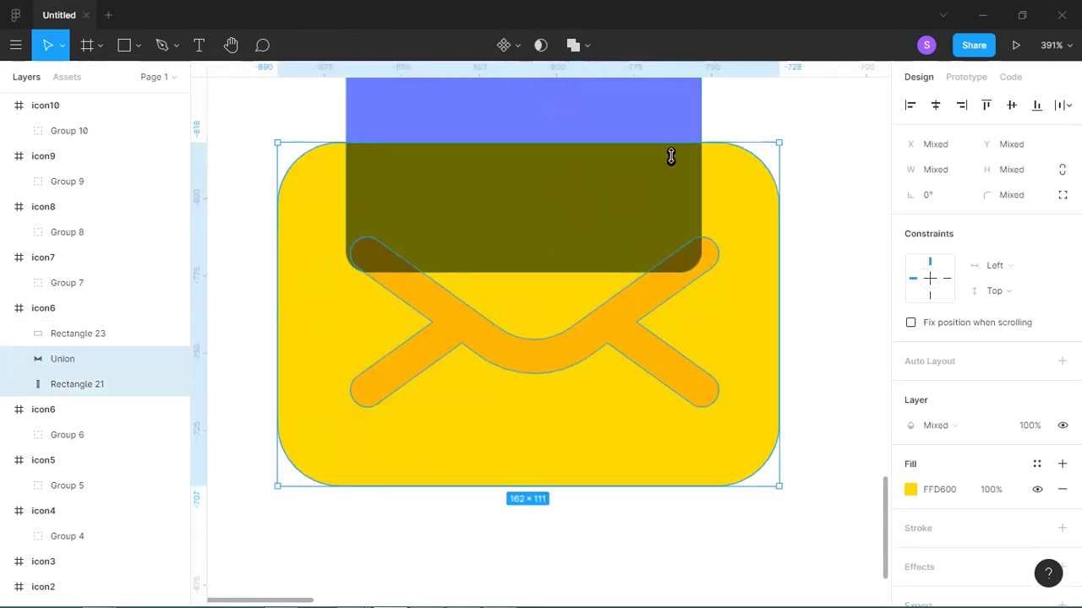
click(582, 47)
click(558, 96)
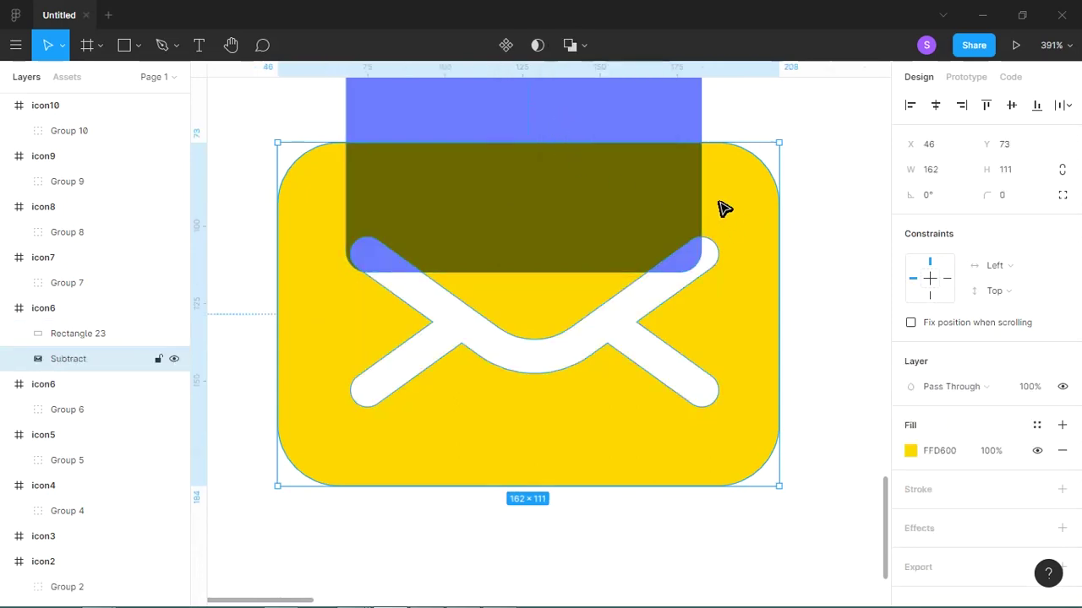
click(799, 196)
mouse_move(579, 195)
mouse_down()
mouse_move(574, 287)
mouse_move(579, 268)
mouse_up()
click(622, 288)
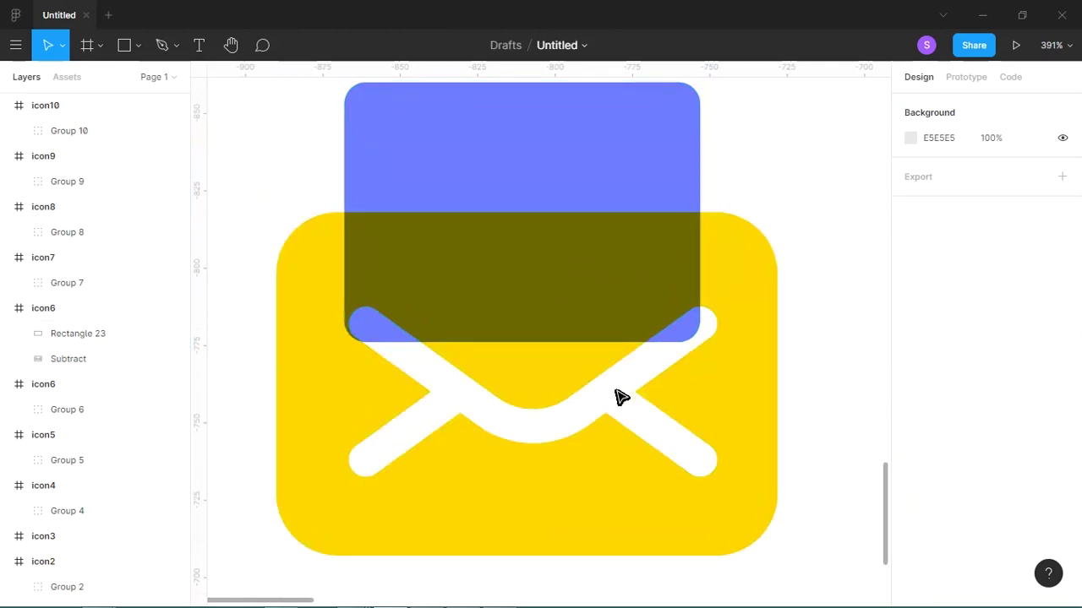
key(shift+0)
click(597, 372)
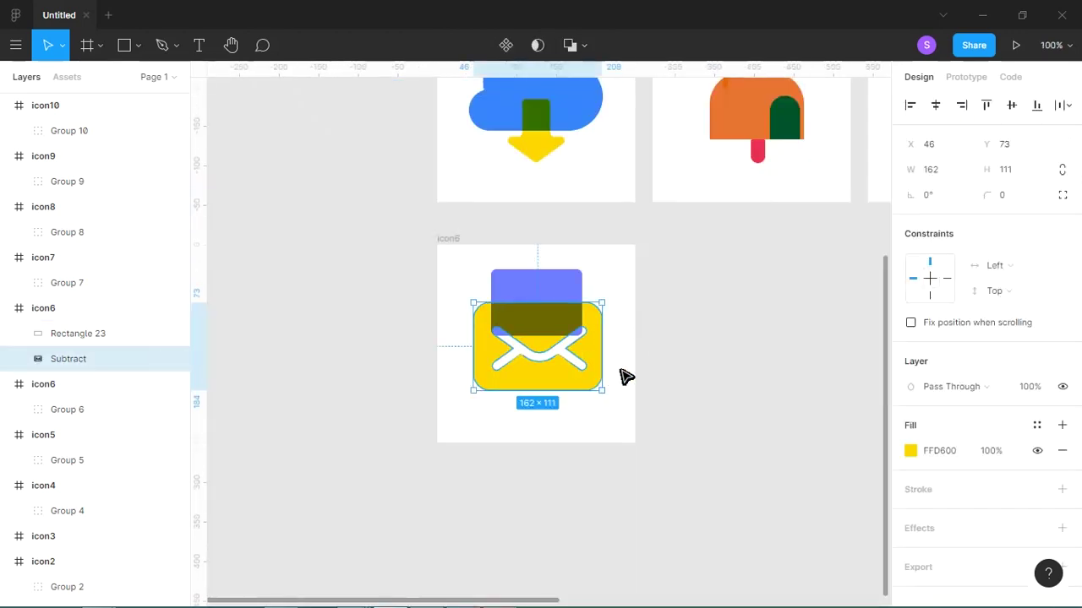
Step: Group the blue flap and cut-out envelope body as Group 11 and scale it down proportionally
click(555, 282)
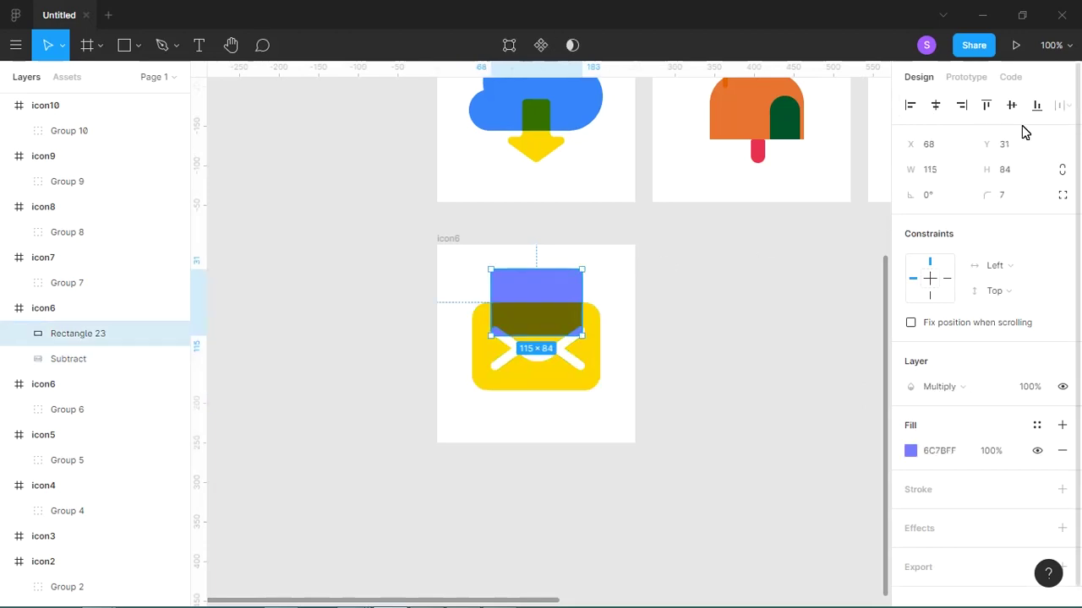
drag(665, 252, 493, 435)
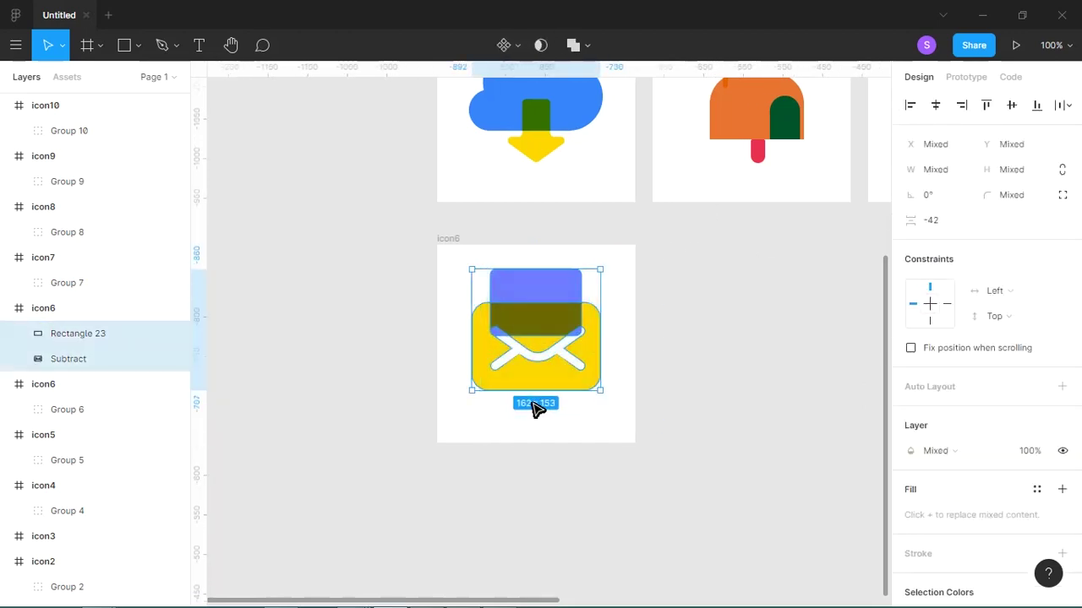
key(ctrl+g)
drag(614, 285, 595, 304)
Step: Centre Group 11 vertically in the icon6 frame, then view the whole icon grid
double_click(585, 300)
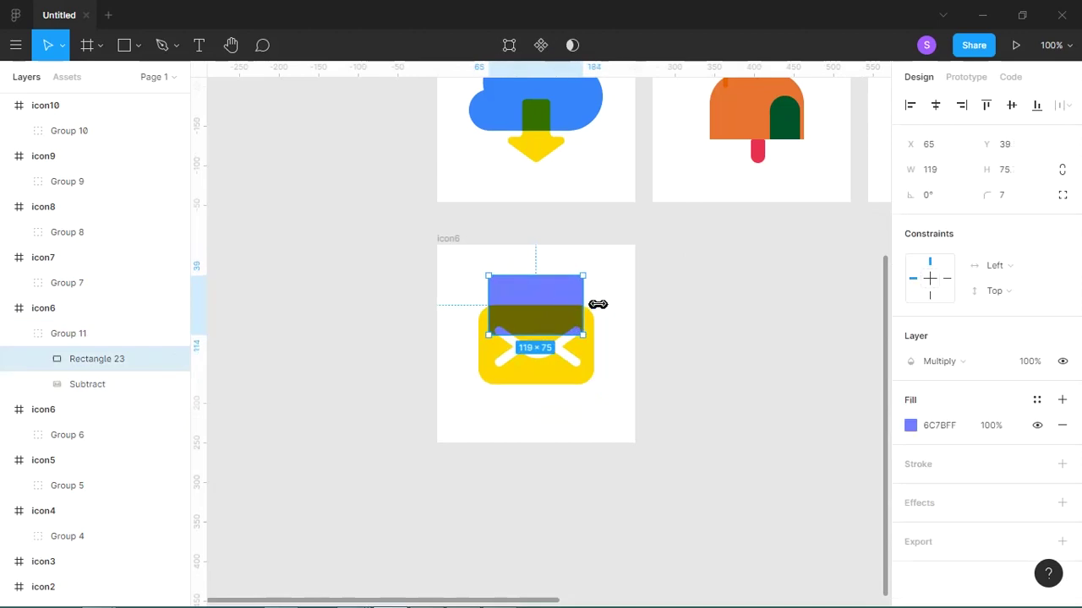
click(619, 304)
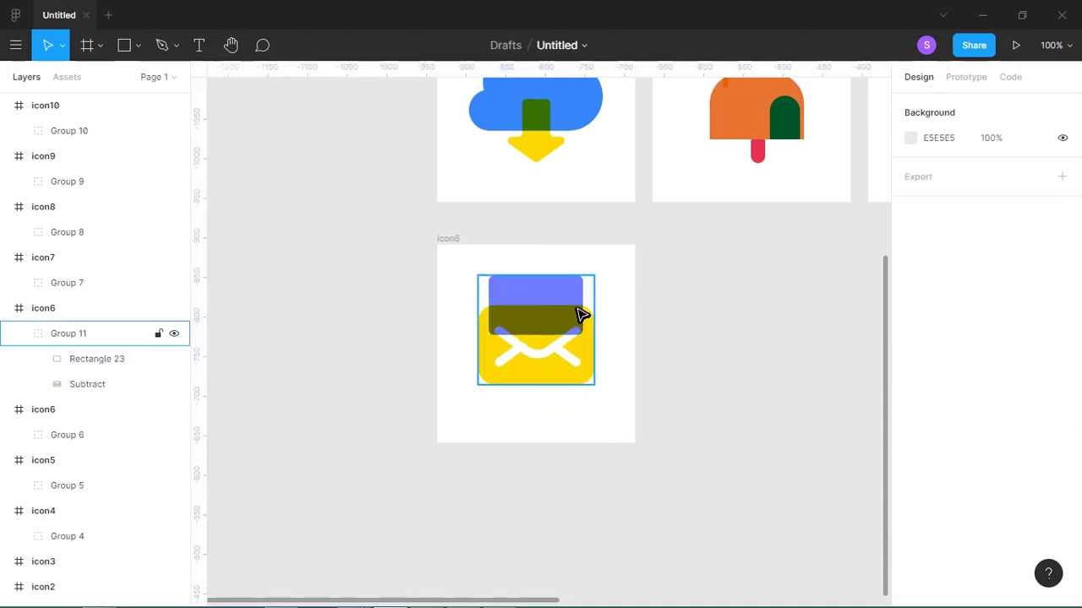
click(583, 314)
click(1012, 105)
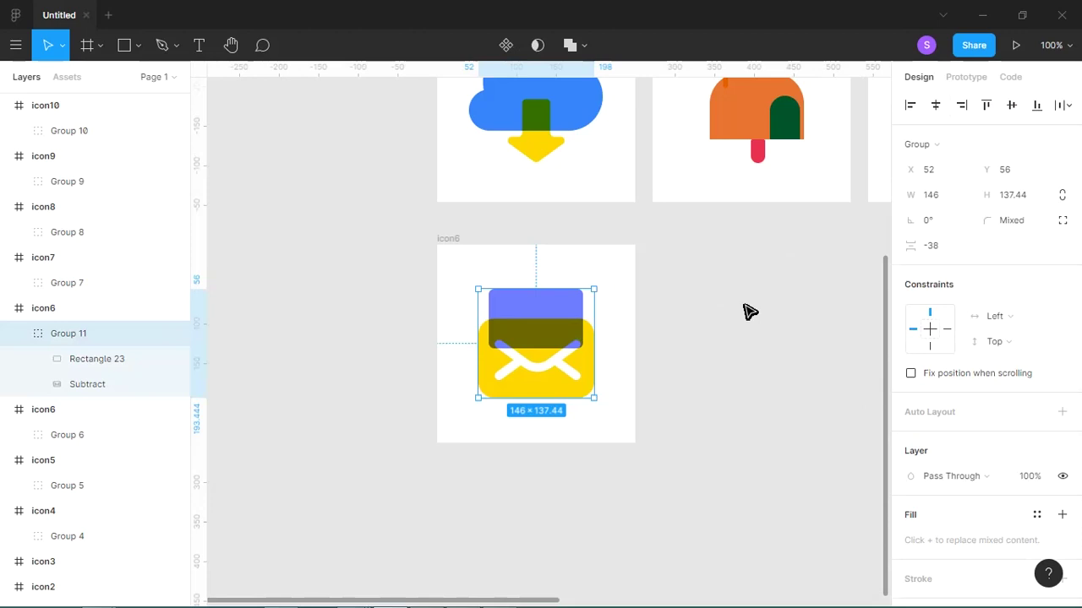
click(719, 314)
key(ctrl+minus)
key(ctrl+minus)
key(ctrl+plus)
drag(689, 303, 502, 372)
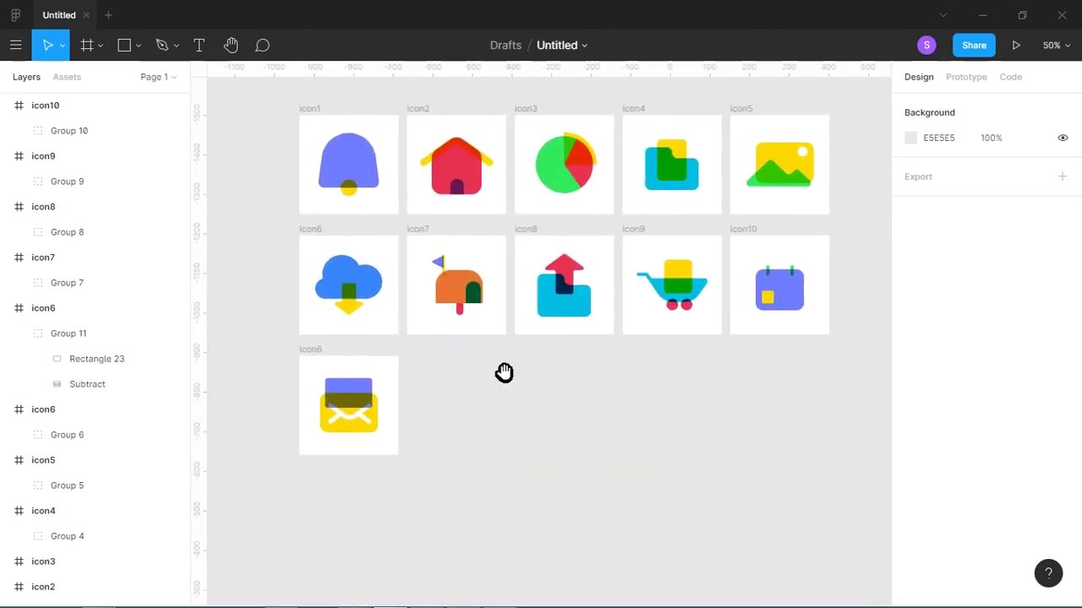
Step: Rename the envelope's frame to icon11 and move it above icon10 in the layers list
click(322, 354)
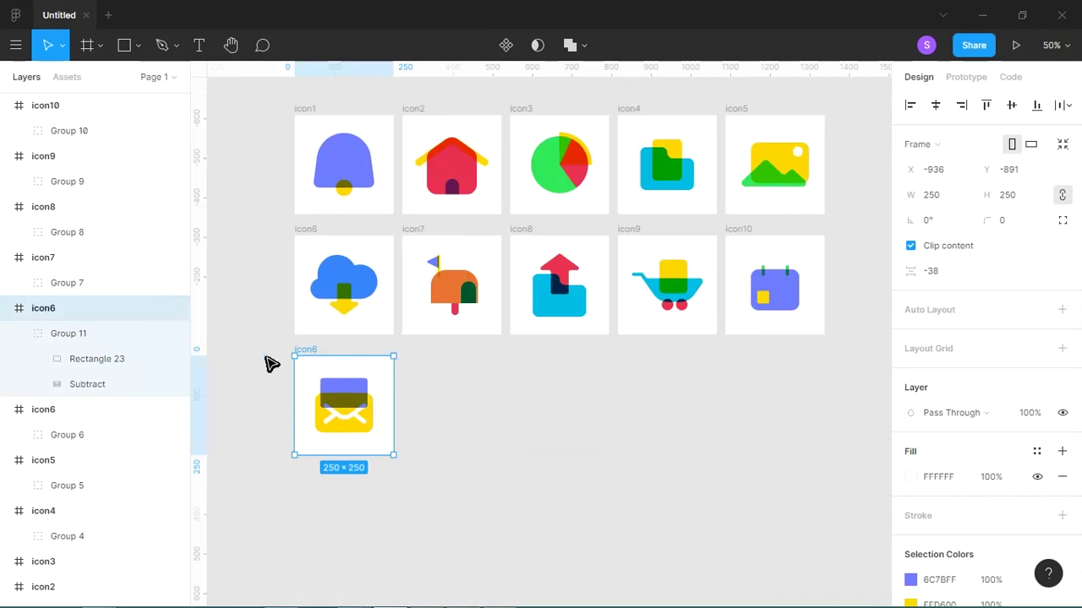
key(ctrl+r)
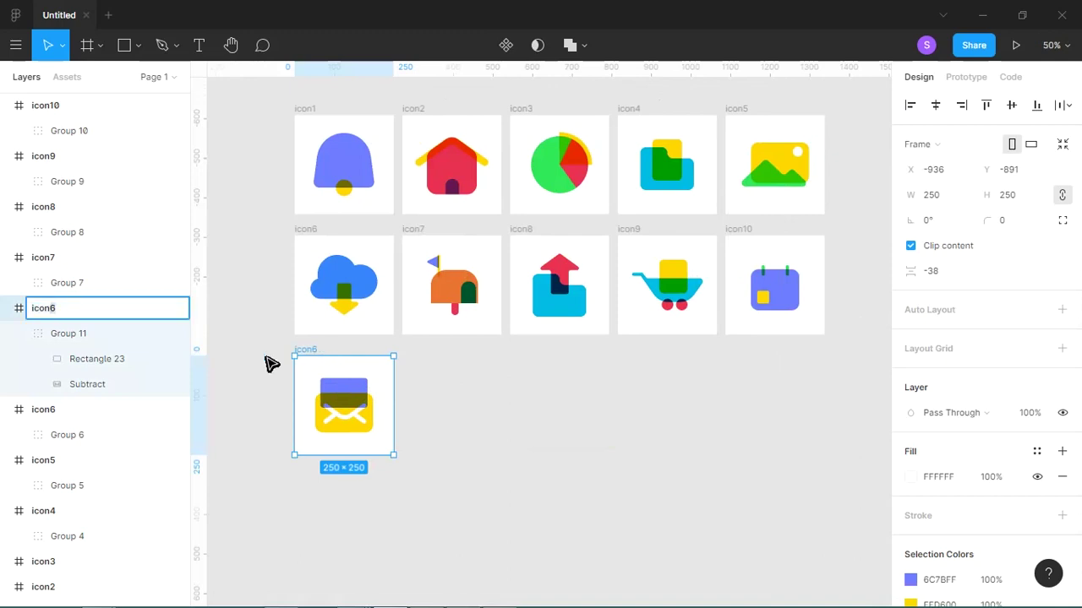
text(11)
key(Return)
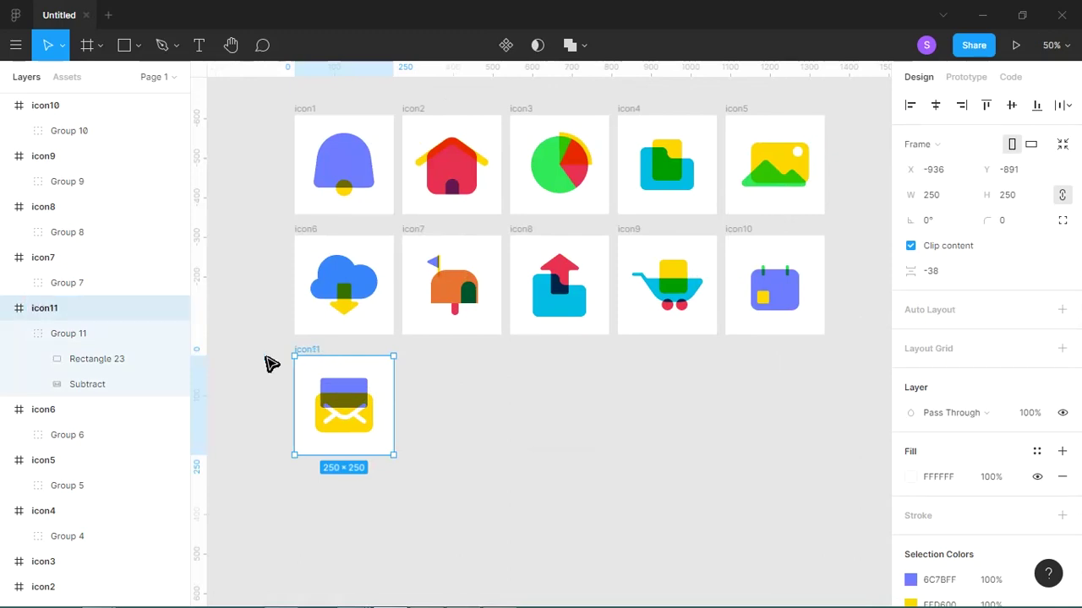
key(bracketright)
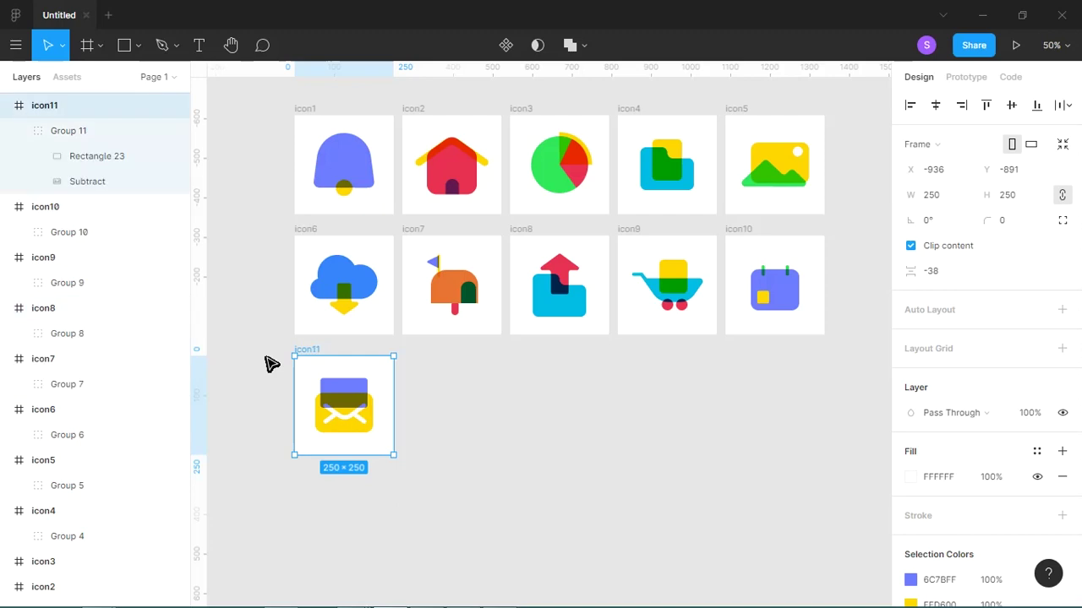
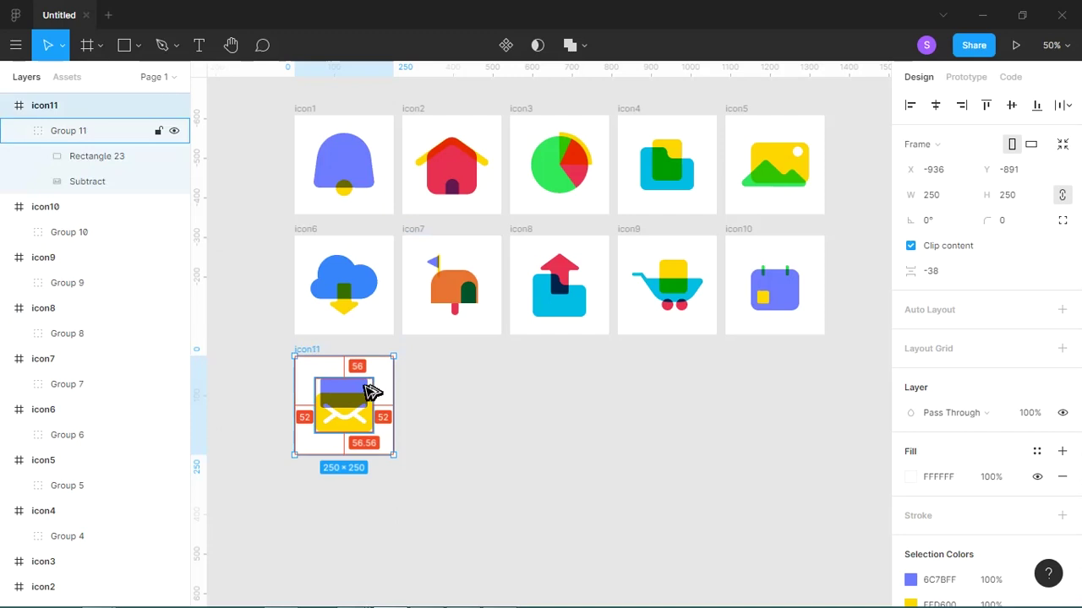
Step: Duplicate icon11, delete its envelope artwork, and draw a 144×144 circle in the copy
drag(379, 380, 502, 379)
key(z)
drag(379, 338, 524, 505)
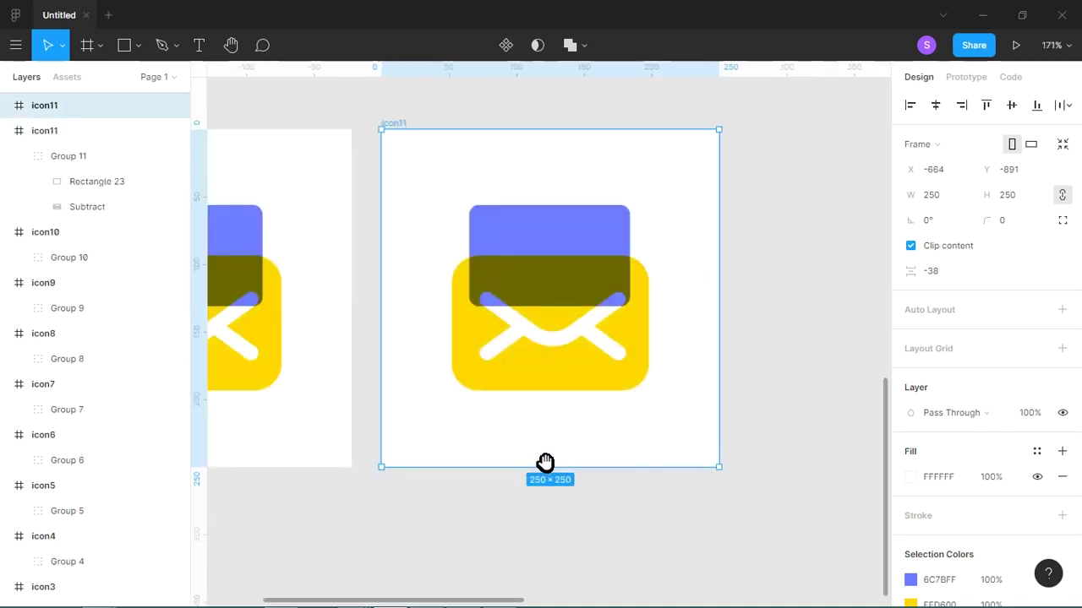
click(596, 369)
key(Delete)
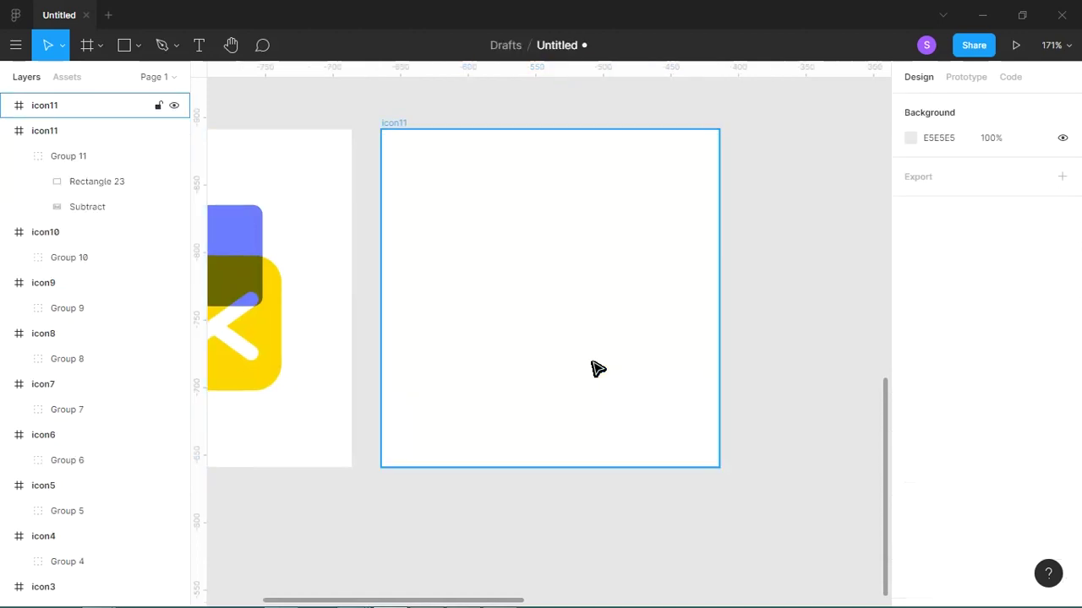
key(o)
drag(550, 298, 650, 376)
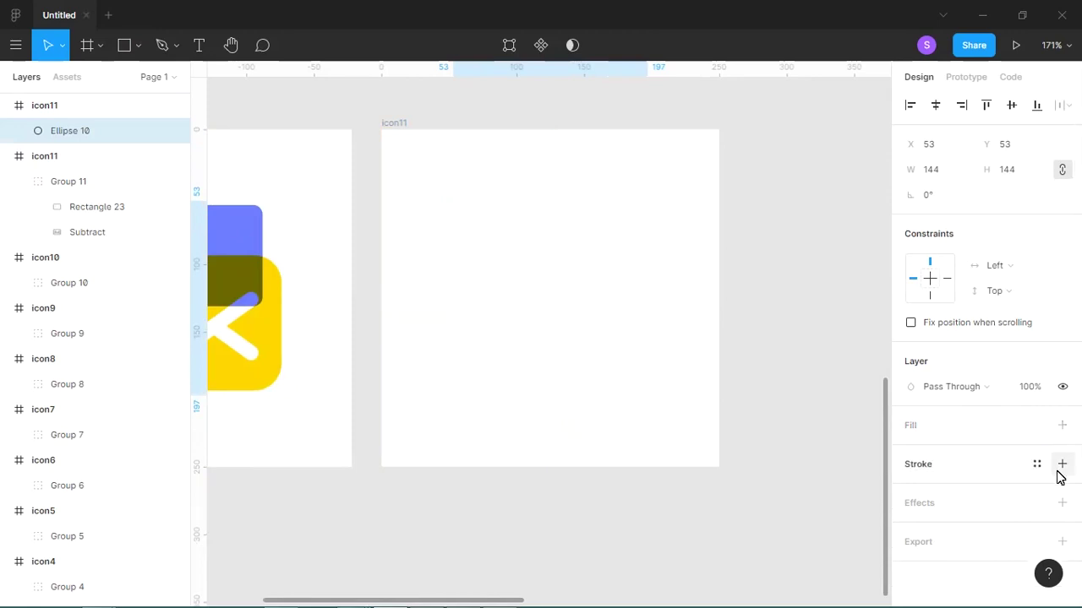
Step: Give the circle a centred 24-weight stroke in blue 3684FA
click(1063, 464)
drag(919, 515, 938, 514)
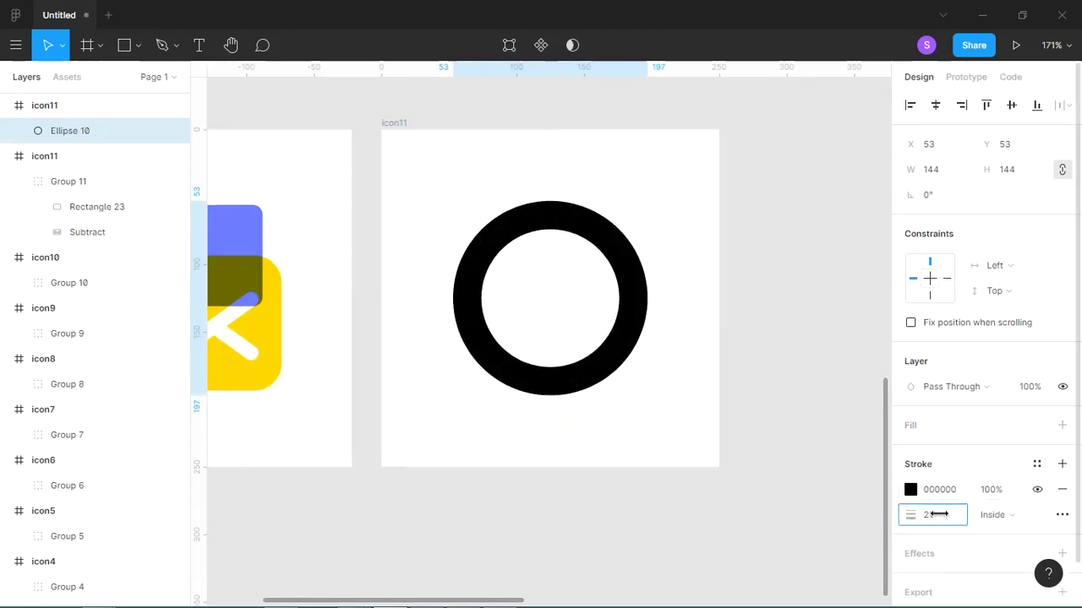
click(993, 515)
click(995, 494)
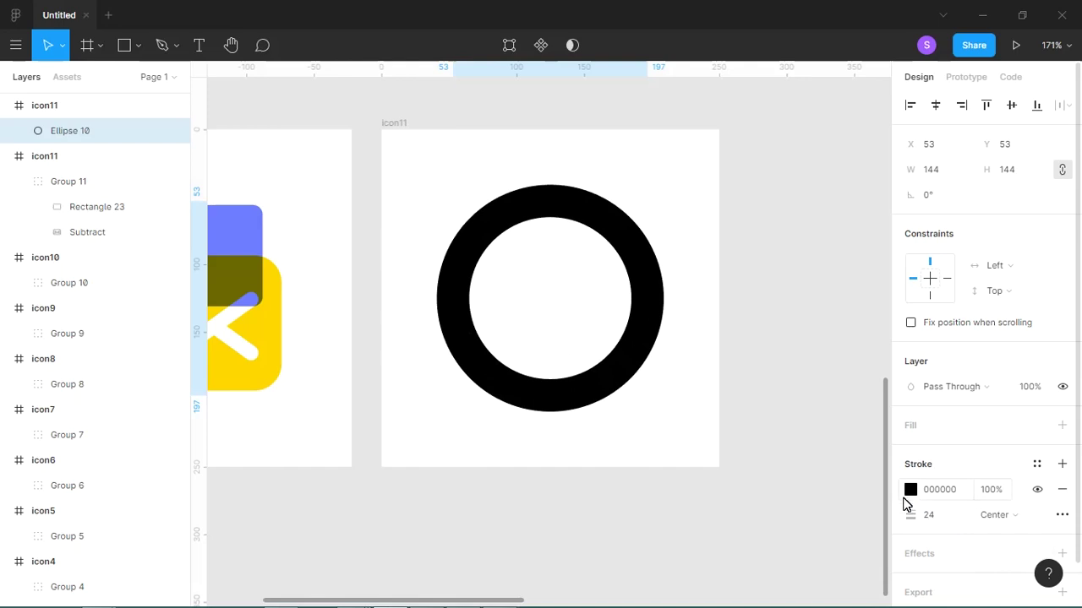
click(910, 489)
click(720, 550)
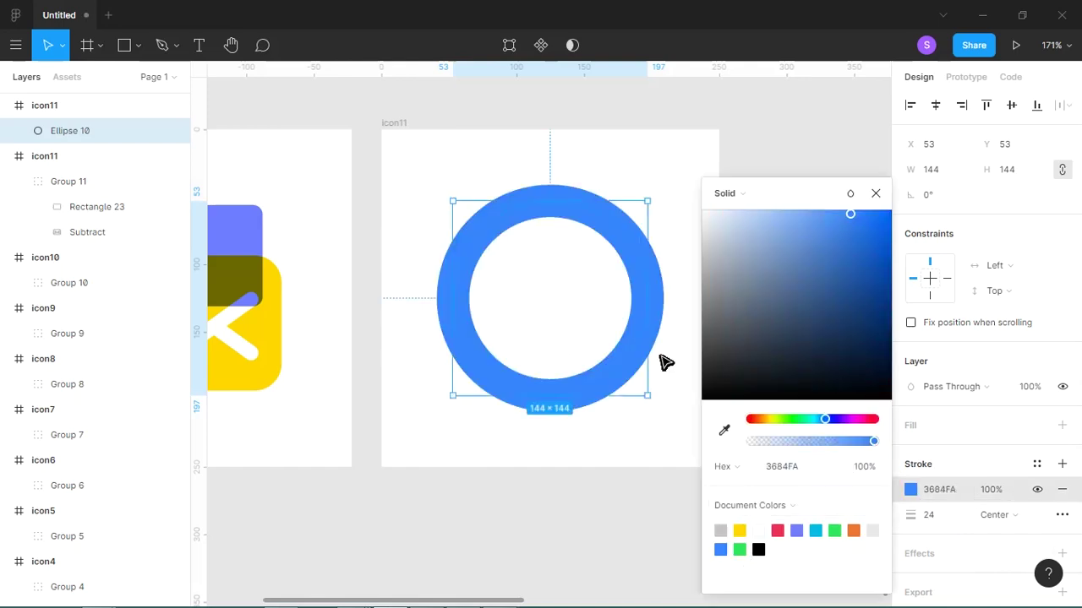
click(679, 304)
Step: Duplicate the ring, shrink the copy to 70, and make it a stroke-less red E93052 disc
click(661, 278)
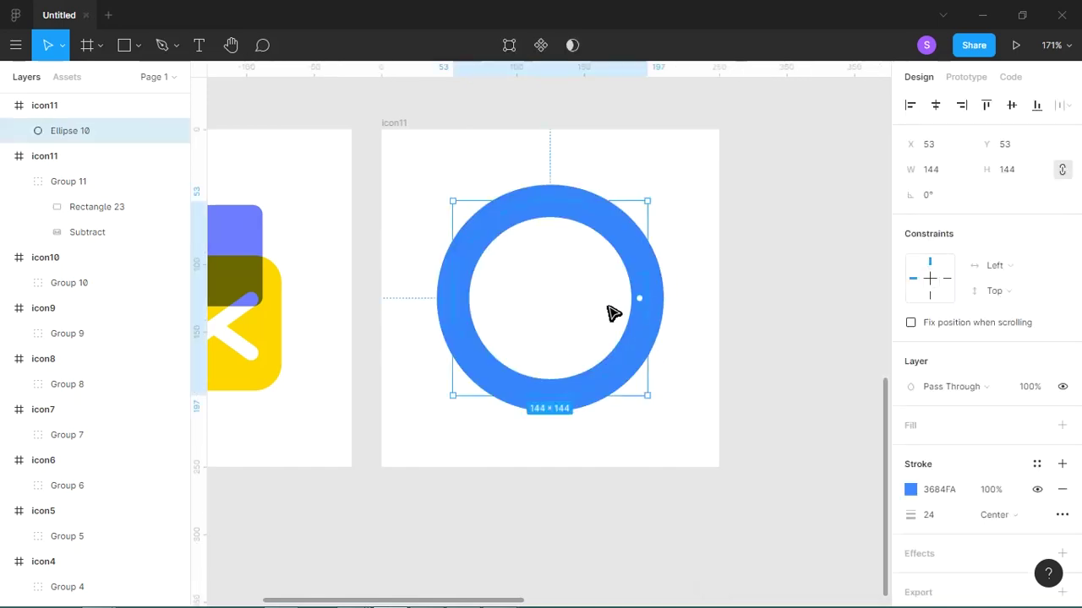
key(ctrl+d)
drag(648, 203, 608, 275)
click(1062, 489)
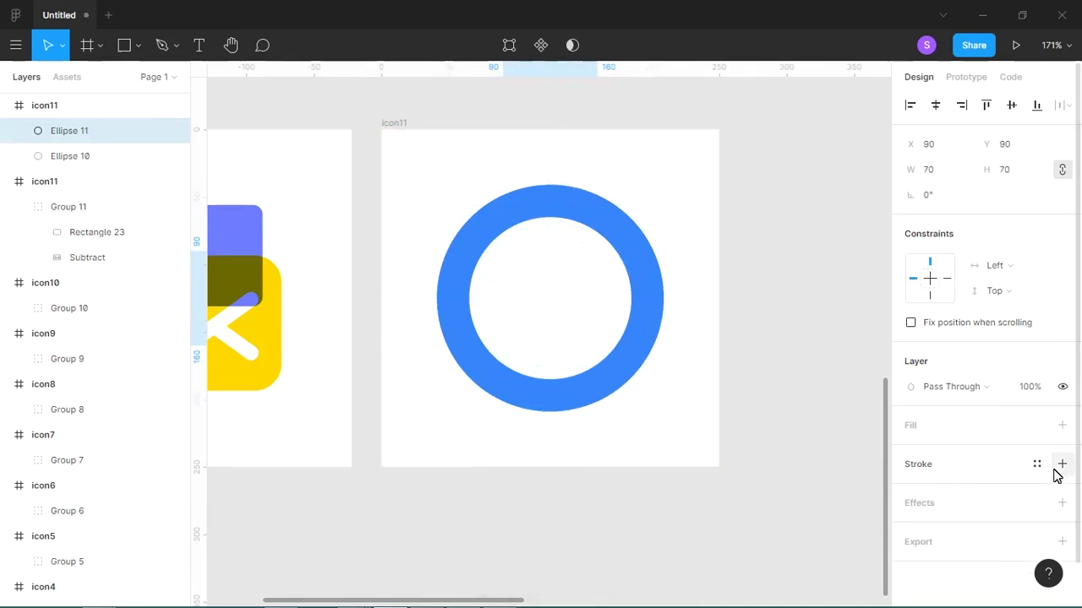
click(1062, 426)
click(910, 452)
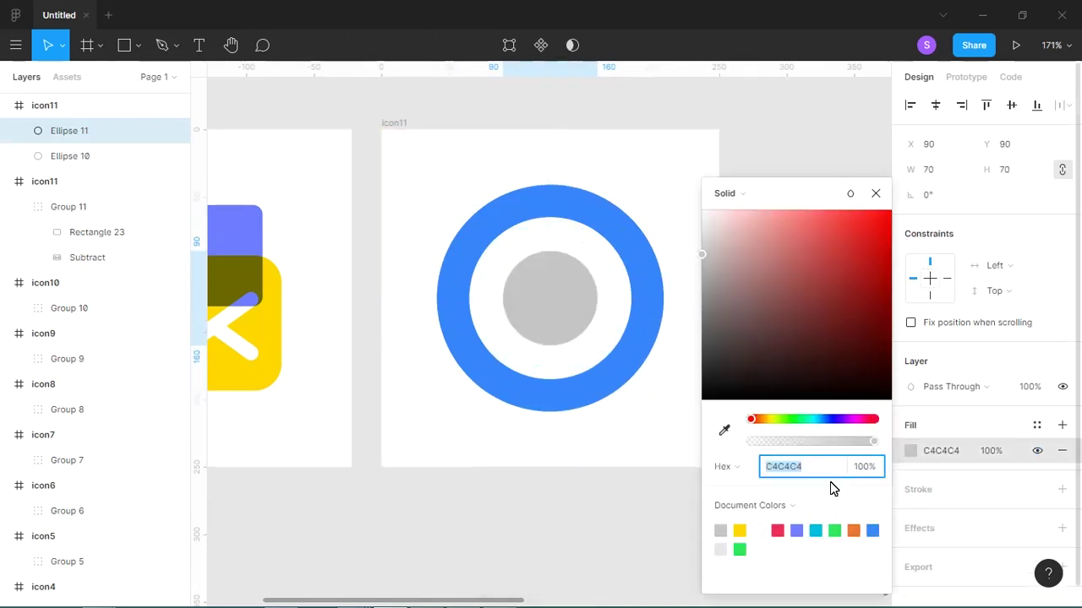
click(773, 530)
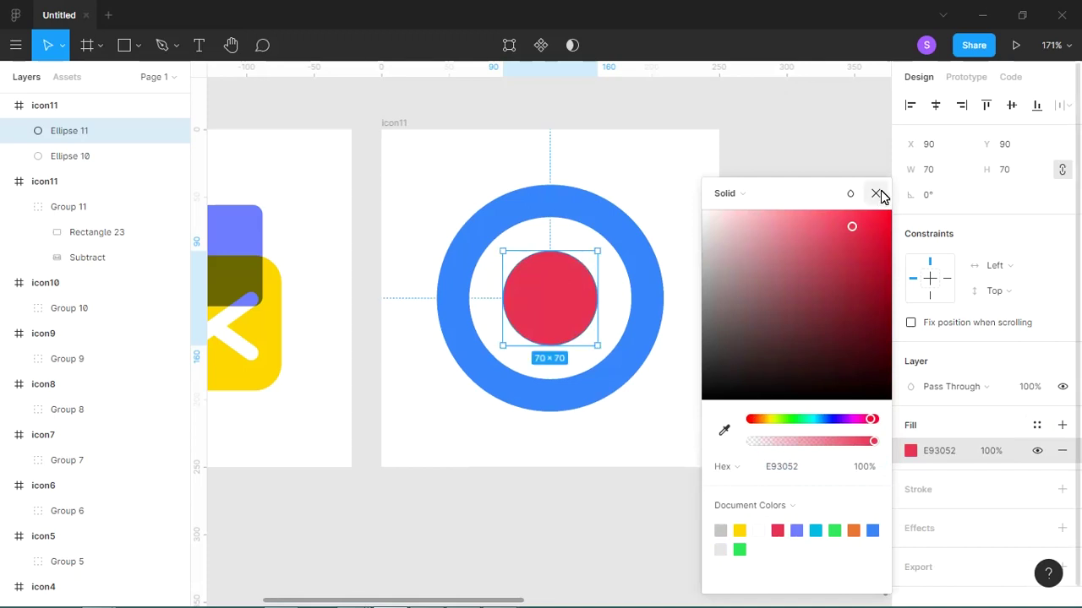
click(877, 194)
mouse_move(609, 169)
mouse_down()
mouse_move(498, 181)
mouse_move(484, 172)
mouse_up()
click(138, 46)
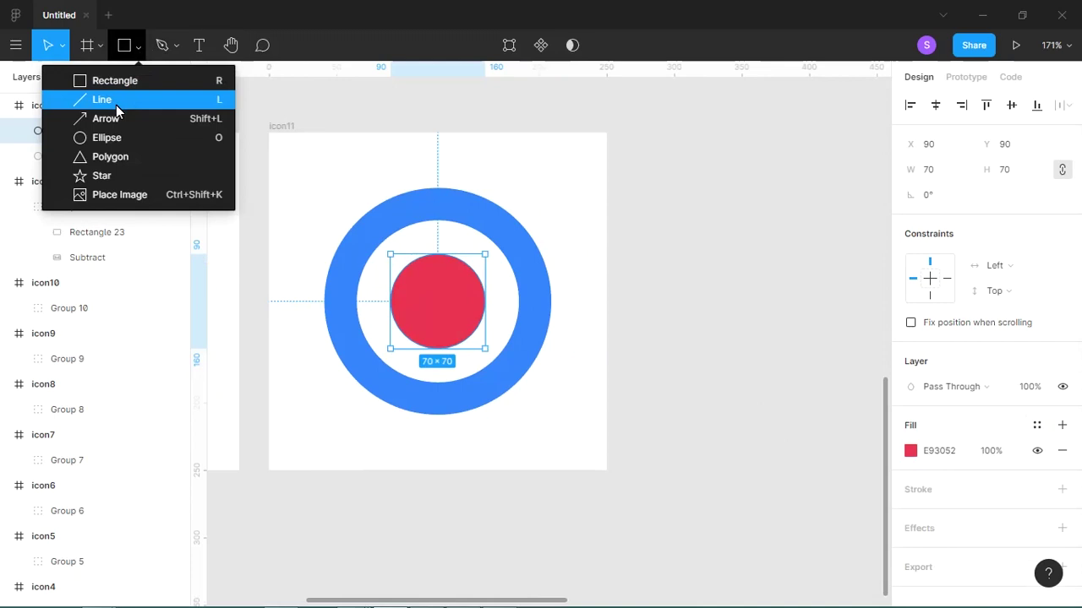
Step: Draw a polygon triangle, enlarge it to 132×110, and place it over the ring
click(113, 155)
drag(565, 184, 686, 308)
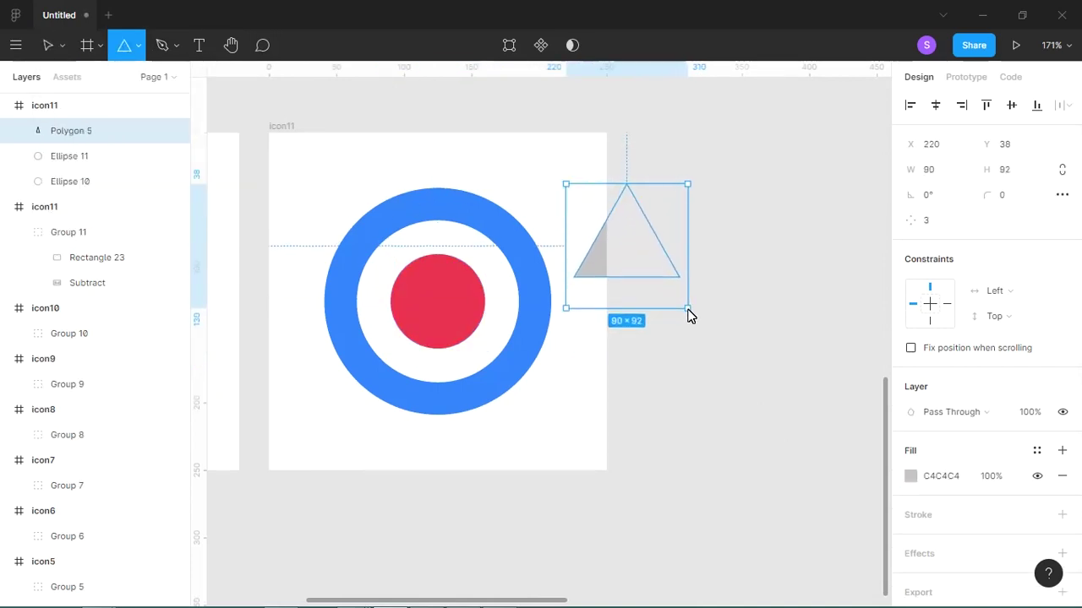
drag(642, 260, 553, 215)
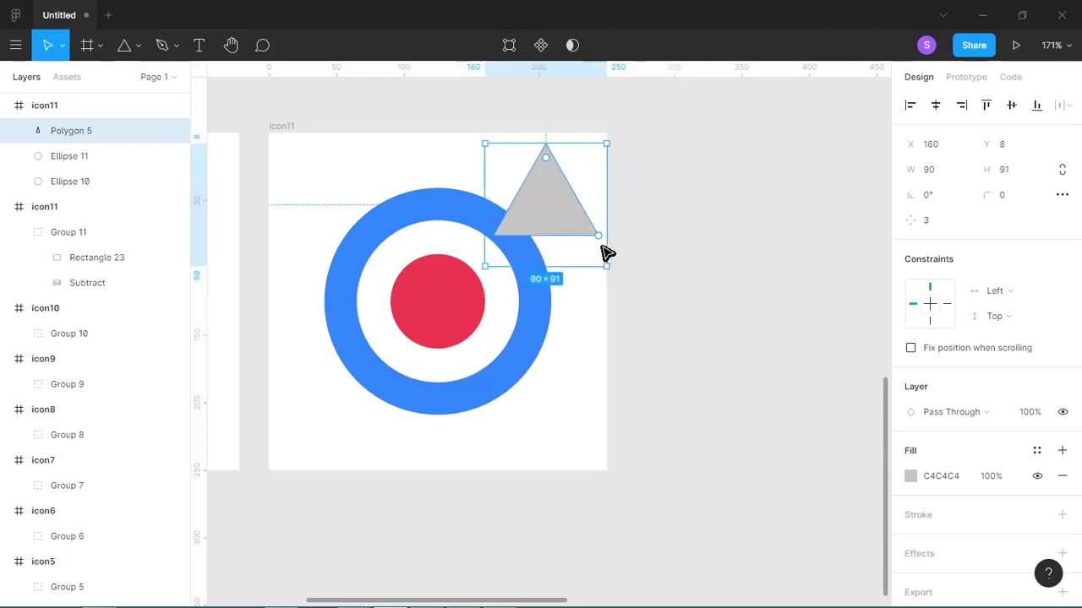
drag(609, 278, 664, 292)
drag(594, 240, 529, 239)
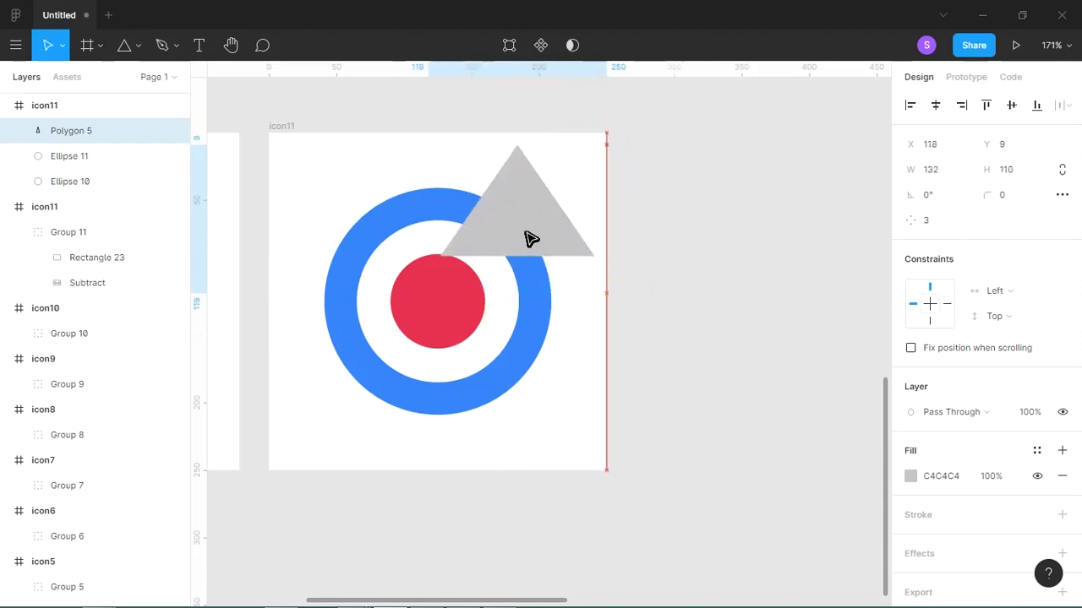
Step: Edit the triangle's points, pushing the bottom midpoint up into an arrowhead notch
double_click(529, 239)
click(517, 257)
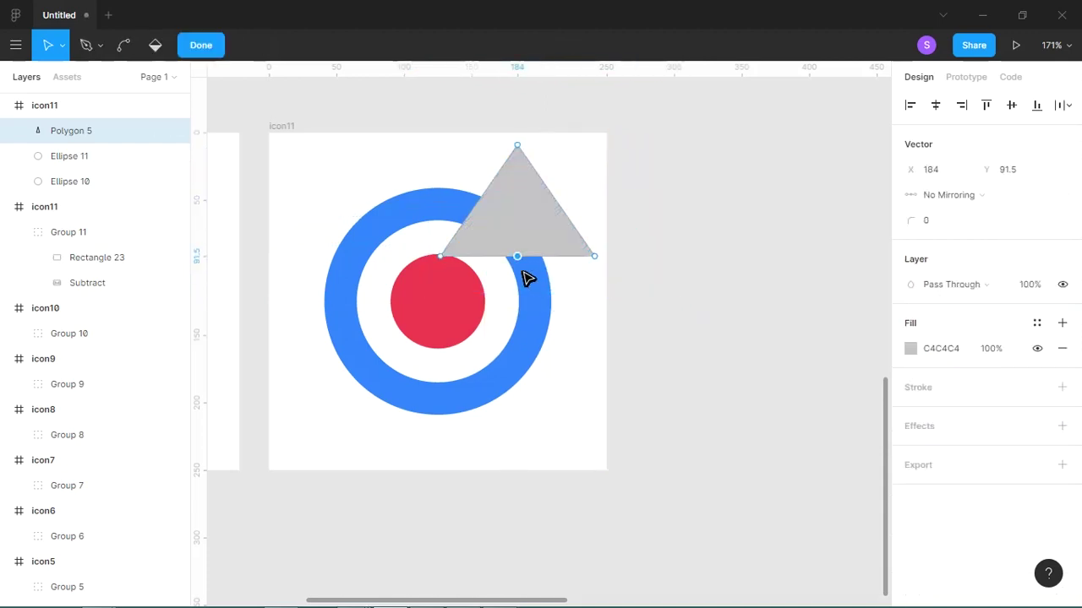
key(shift+Up)
key(shift+Up)
key(shift+Up)
key(shift+Up)
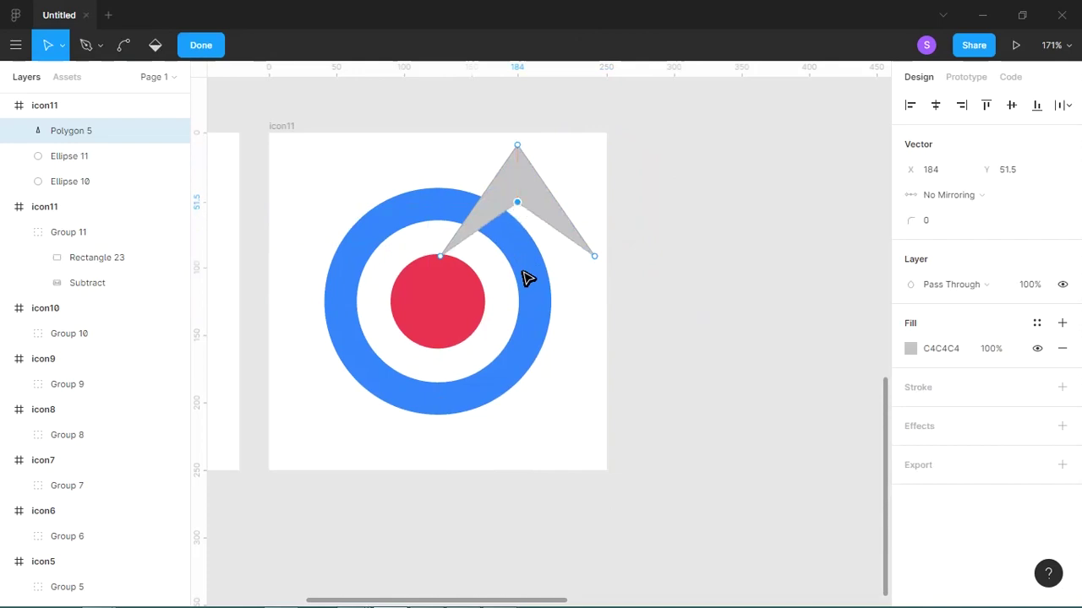
key(shift+Down)
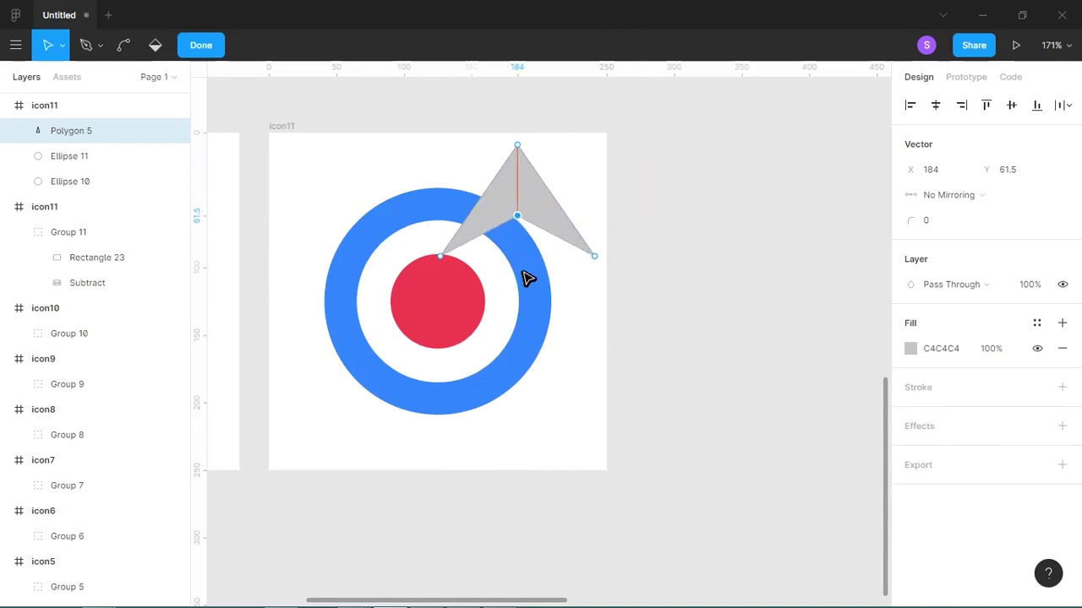
key(shift+Down)
click(517, 146)
key(shift+Up)
key(shift+Up)
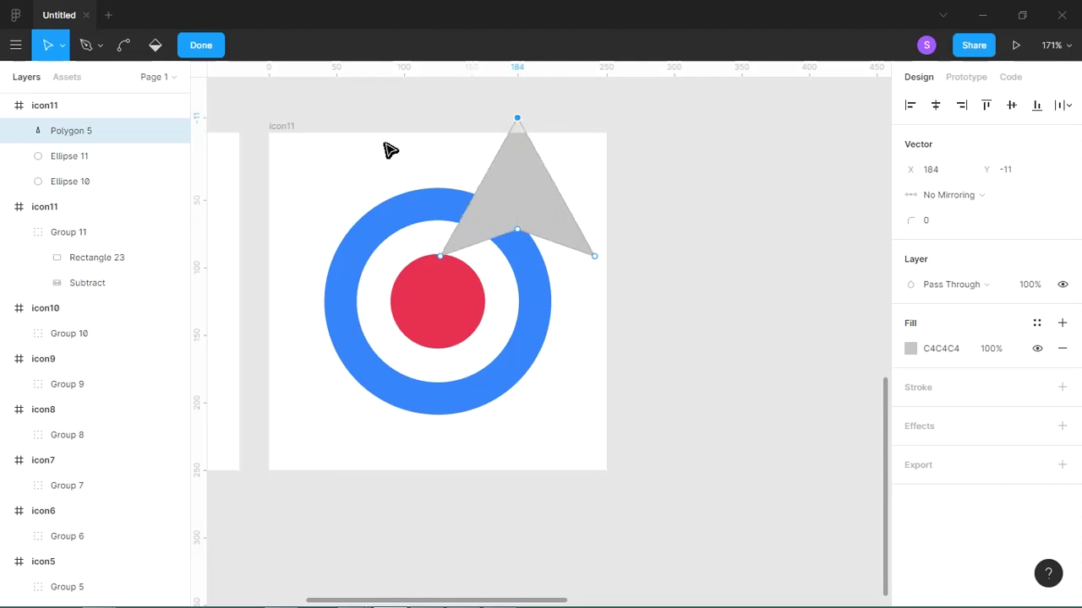
drag(583, 252, 584, 280)
key(ctrl)
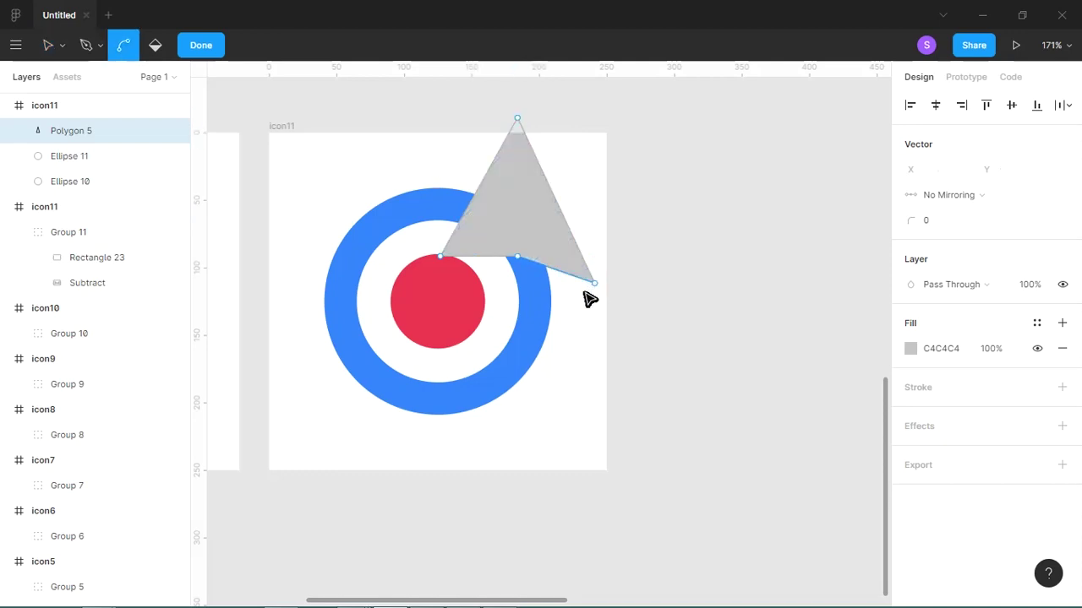
key(ctrl+z)
key(Escape)
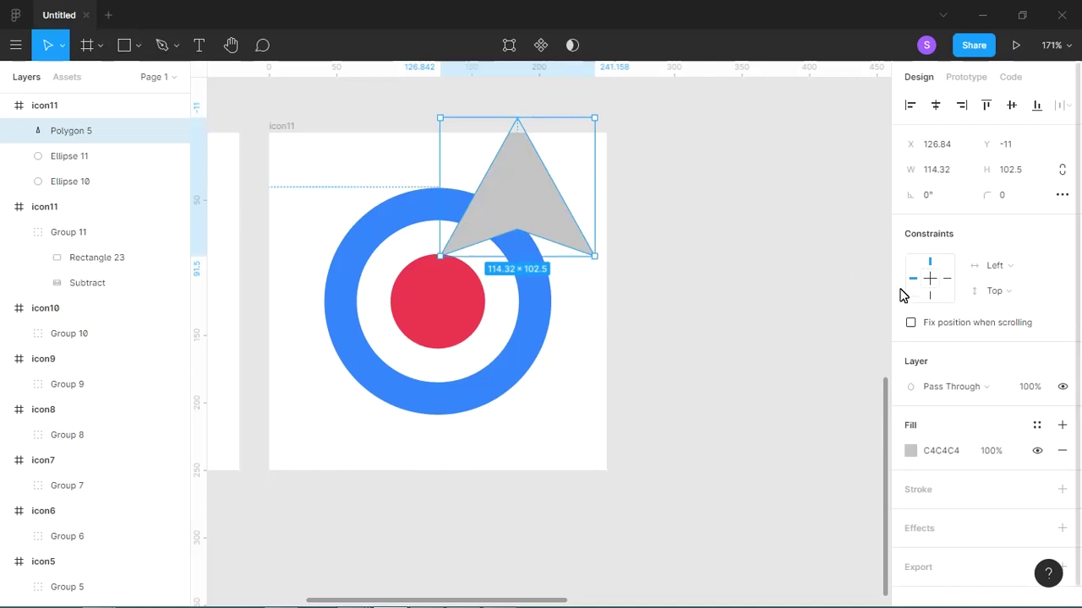
Step: Round the arrowhead's corners to 8, rotate it about 65°, and aim it at the centre
drag(986, 194, 4, 191)
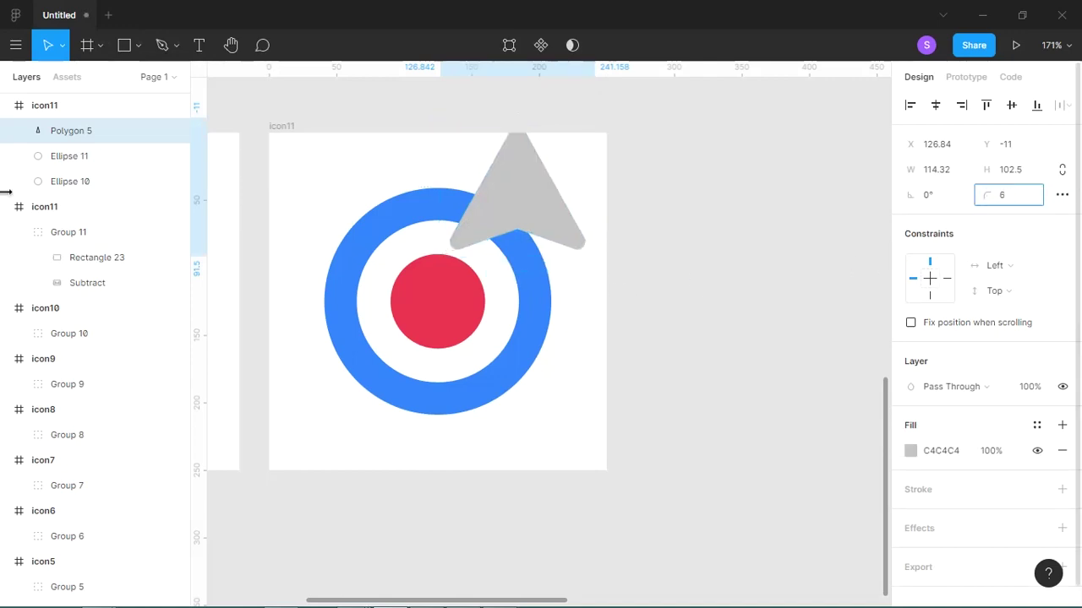
drag(29, 193, 952, 175)
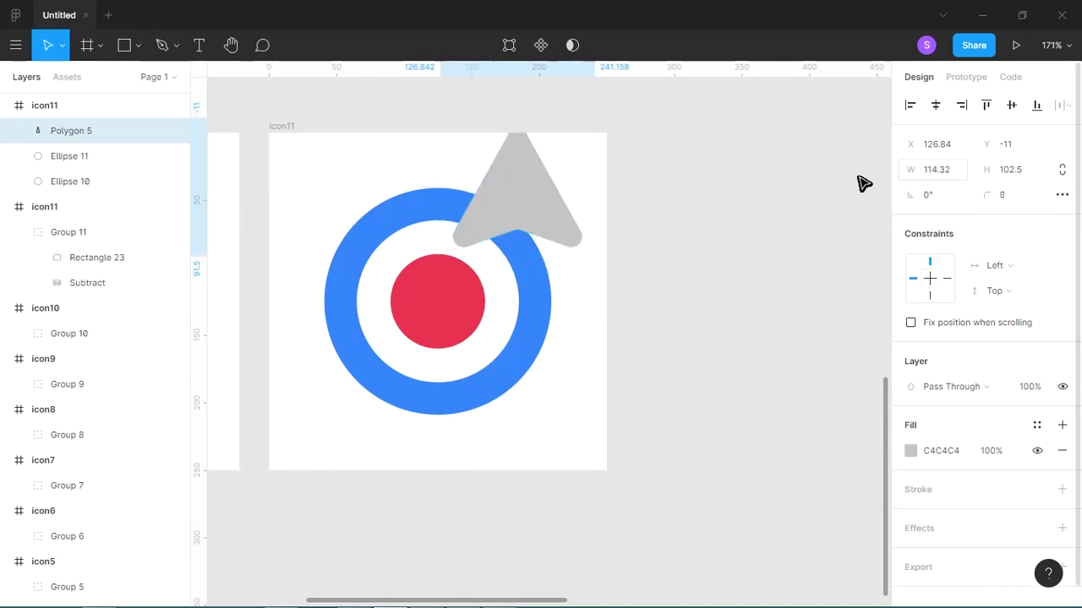
drag(616, 275, 614, 174)
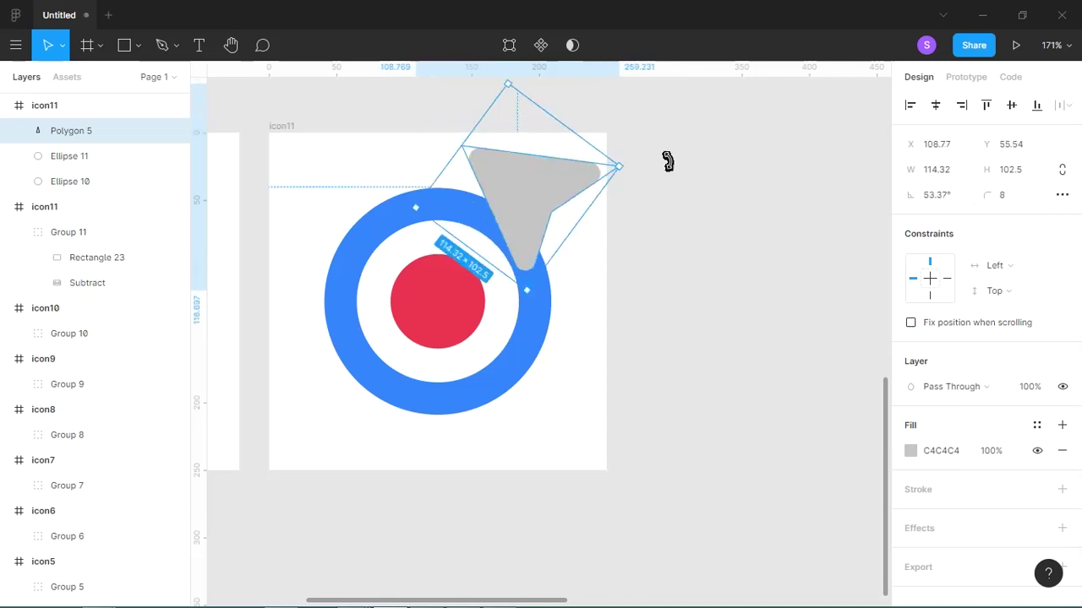
drag(528, 197, 519, 330)
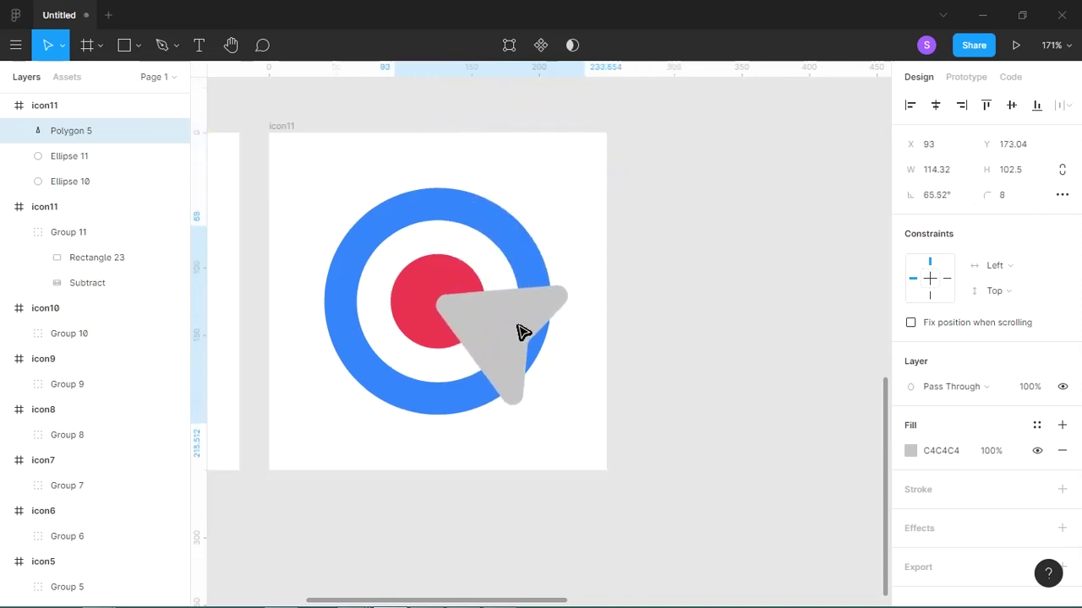
drag(569, 363, 588, 370)
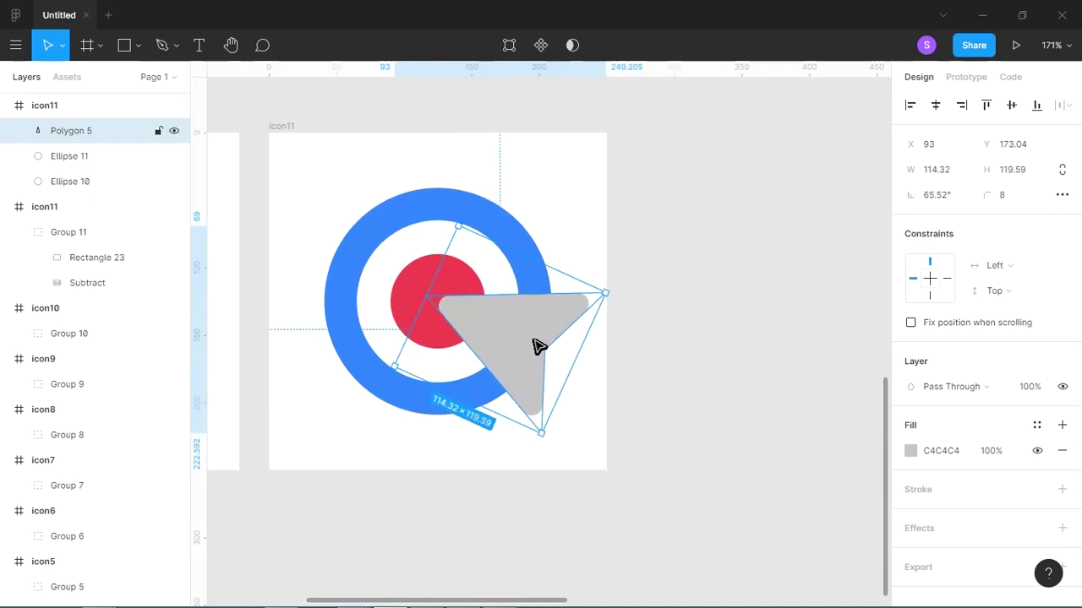
drag(533, 341, 529, 342)
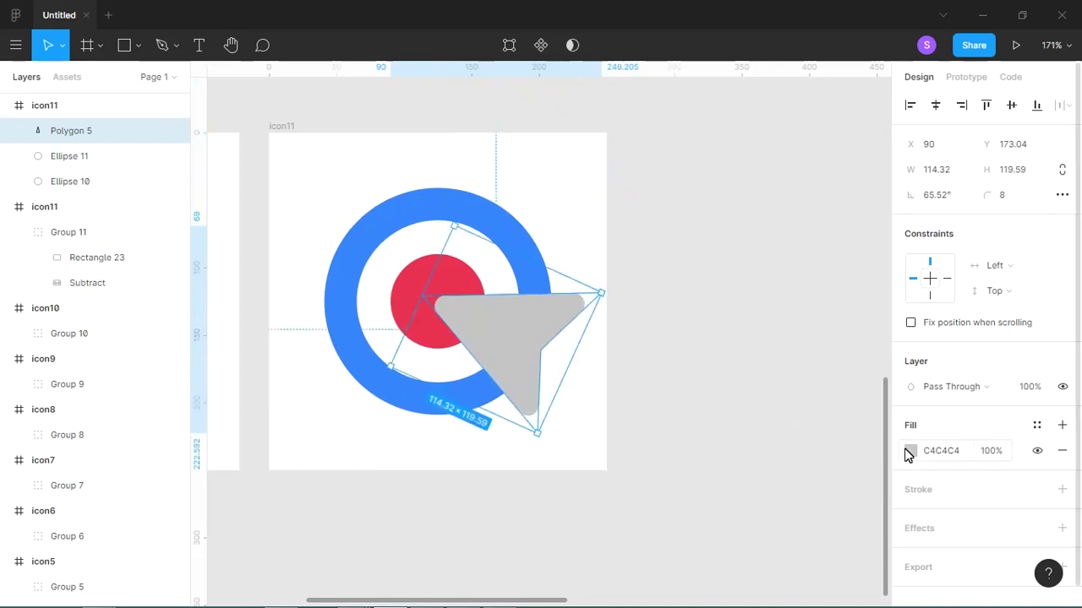
Step: Give the arrowhead a yellow fill with Multiply blend mode
click(910, 450)
click(740, 530)
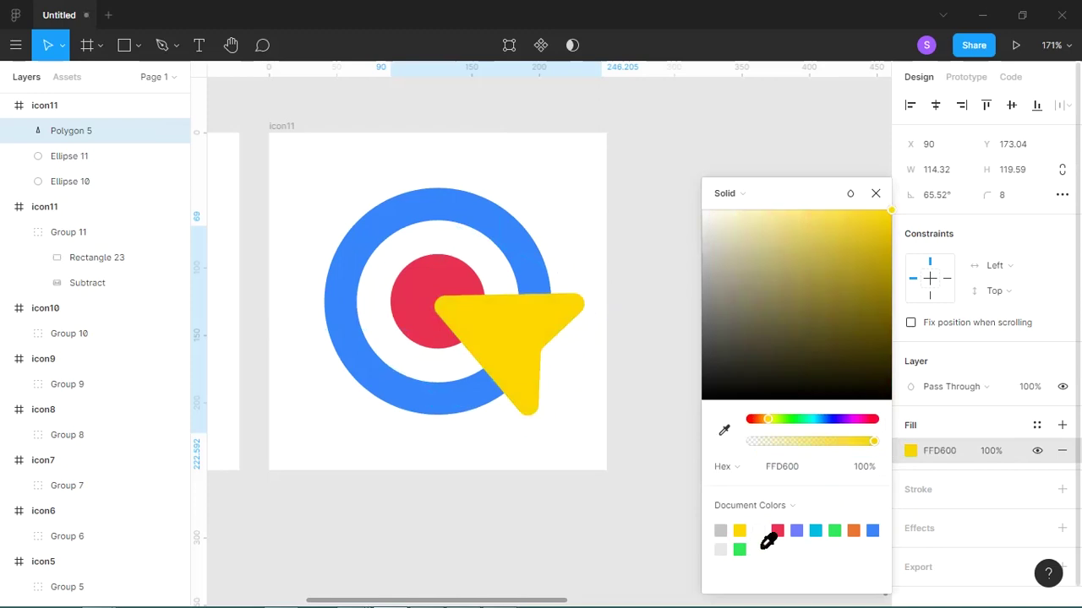
click(950, 394)
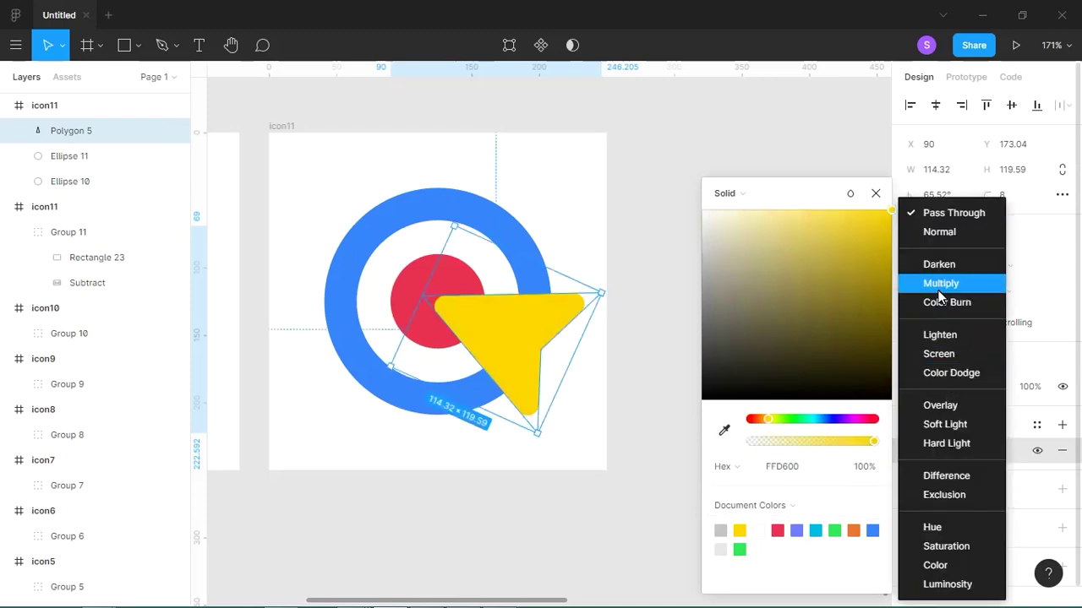
click(924, 287)
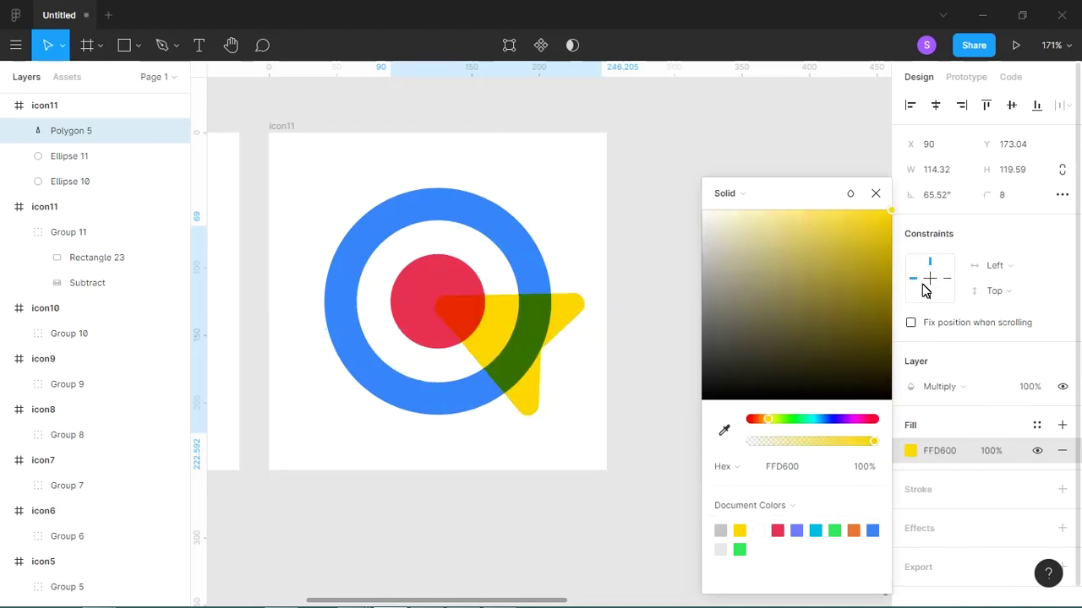
Step: Compare swatch colours, settle on green 30E959, and stretch the arrow slightly taller
click(740, 550)
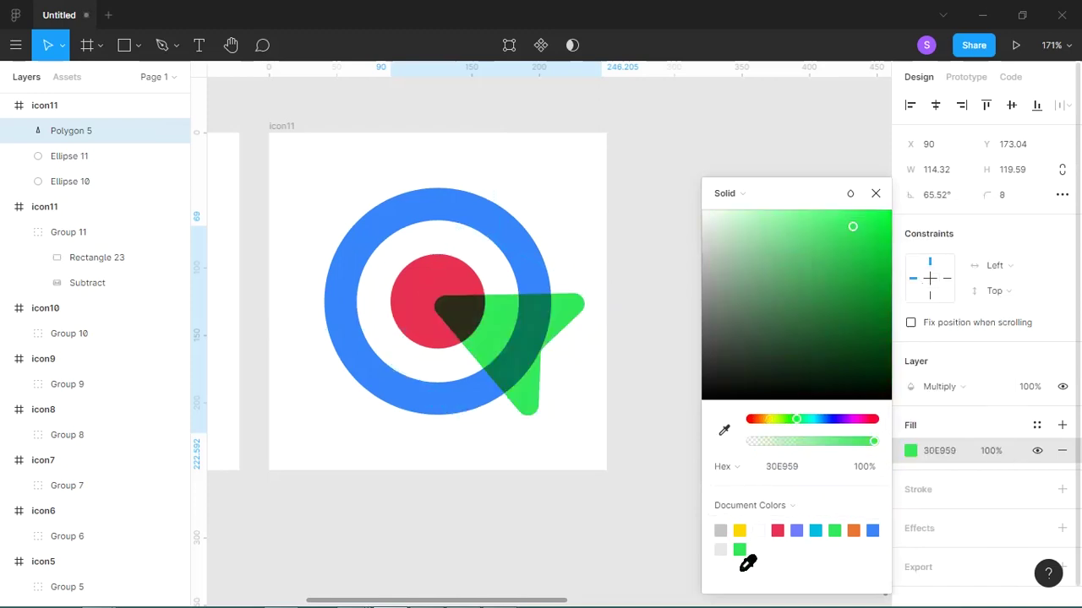
click(778, 531)
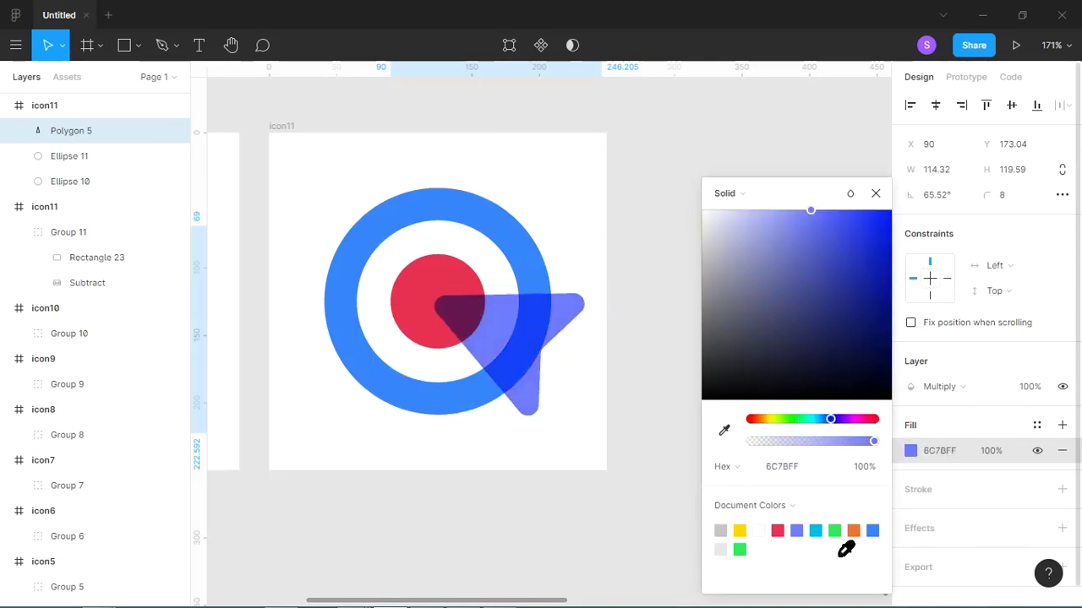
click(853, 532)
click(797, 531)
click(739, 531)
click(741, 551)
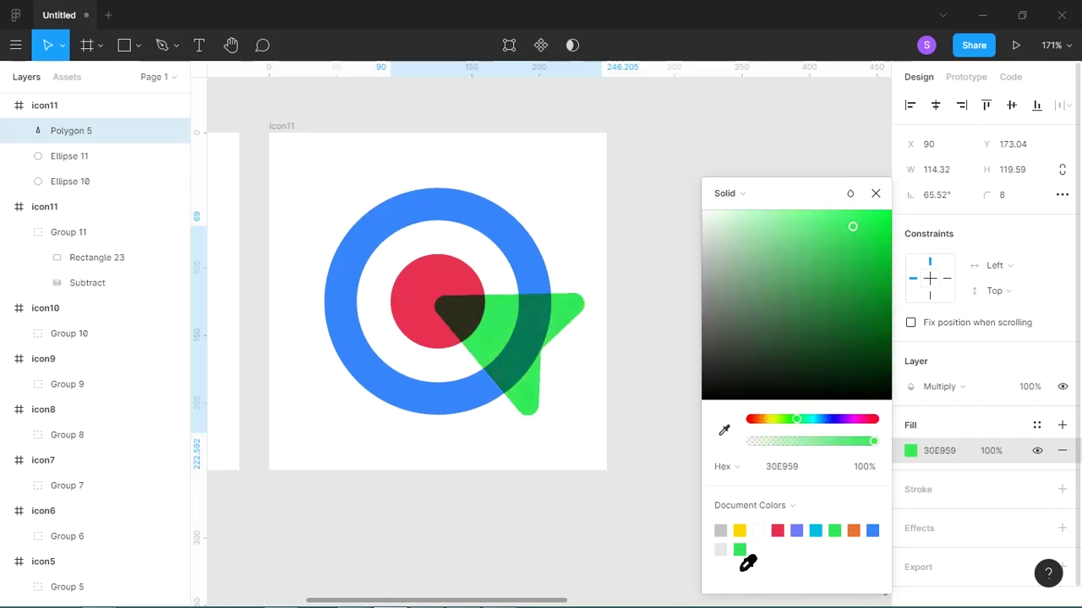
click(740, 531)
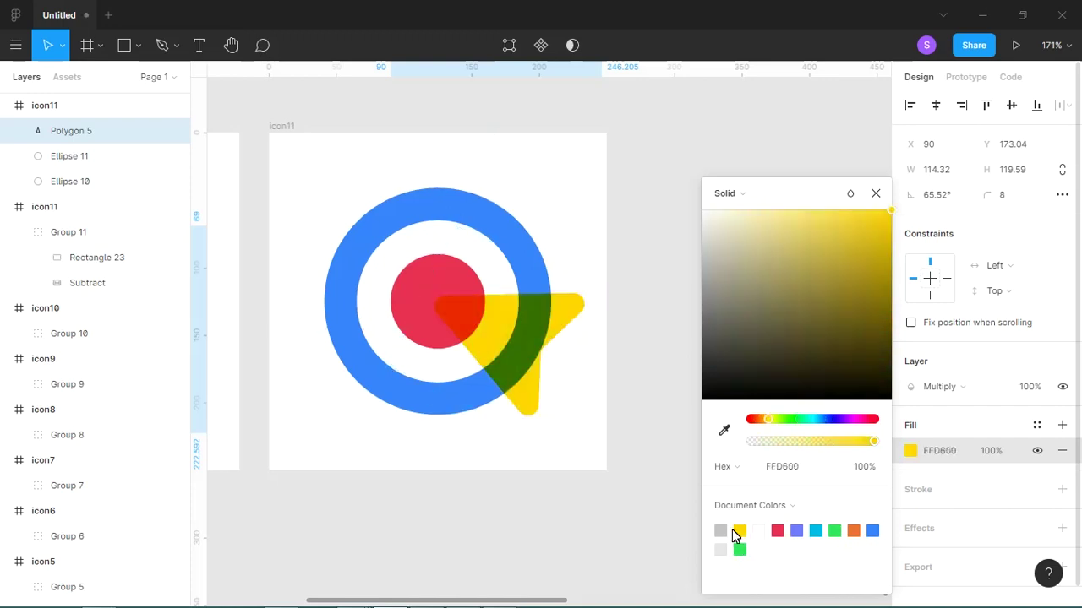
click(740, 551)
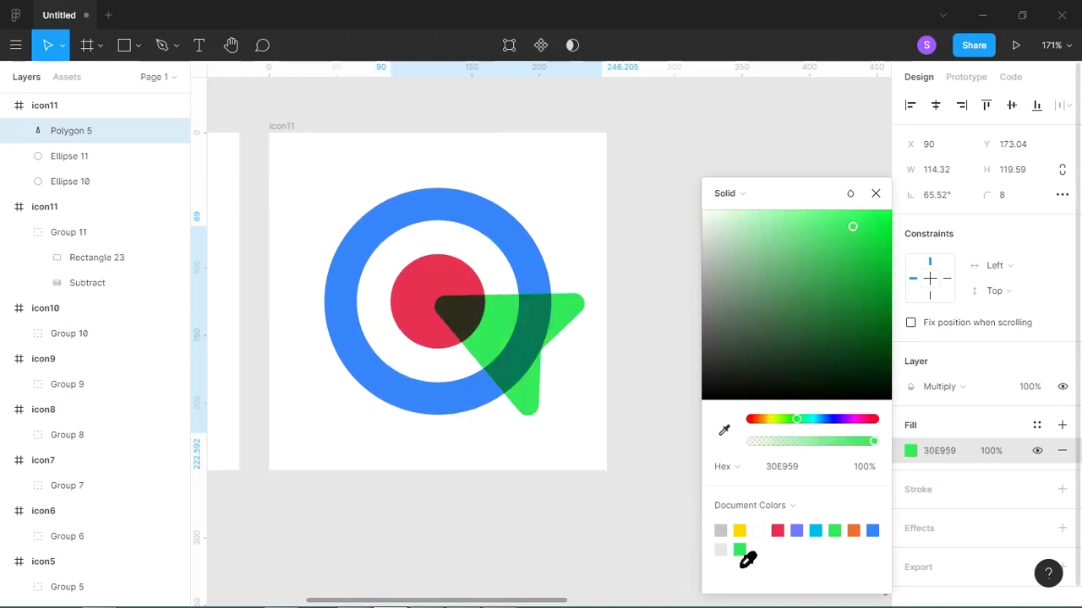
drag(578, 381, 585, 386)
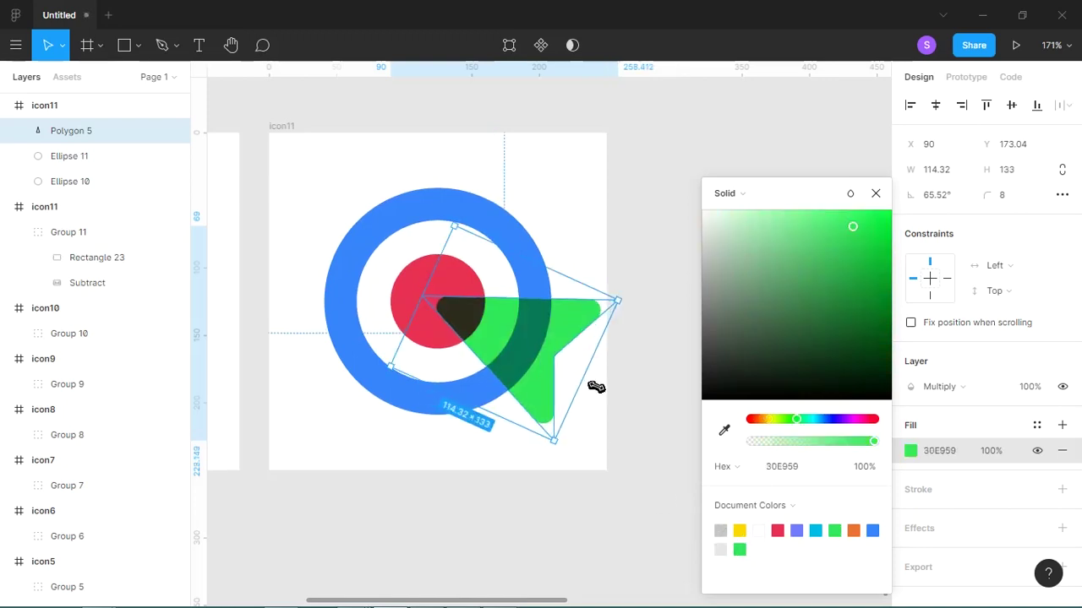
click(610, 388)
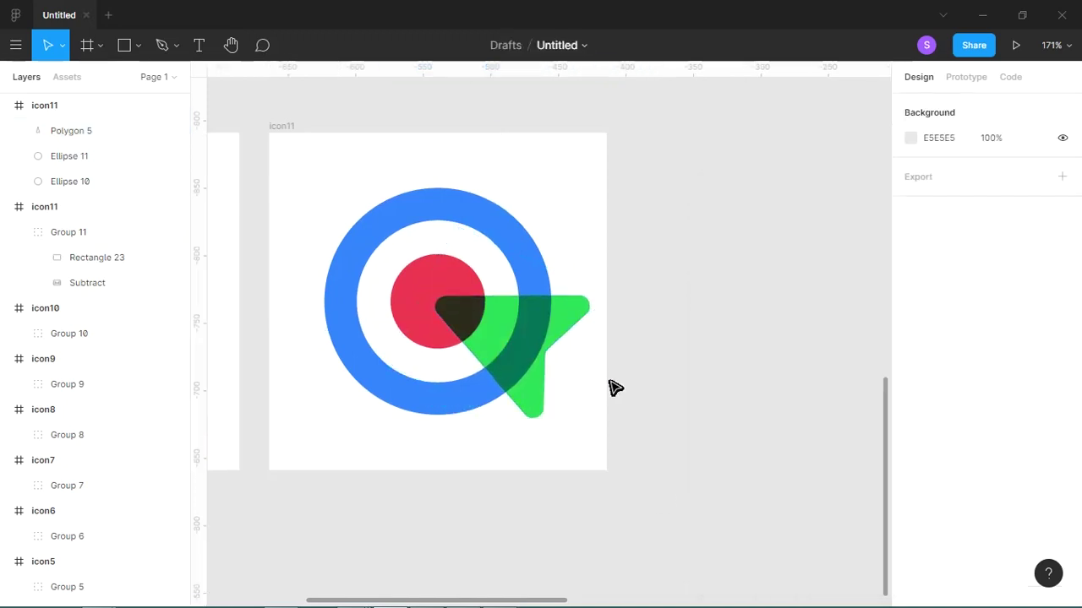
Step: Group the arrow and both circles, resize to 179.47×156, and centre the group in its frame
key(minus)
key(minus)
drag(586, 307, 517, 393)
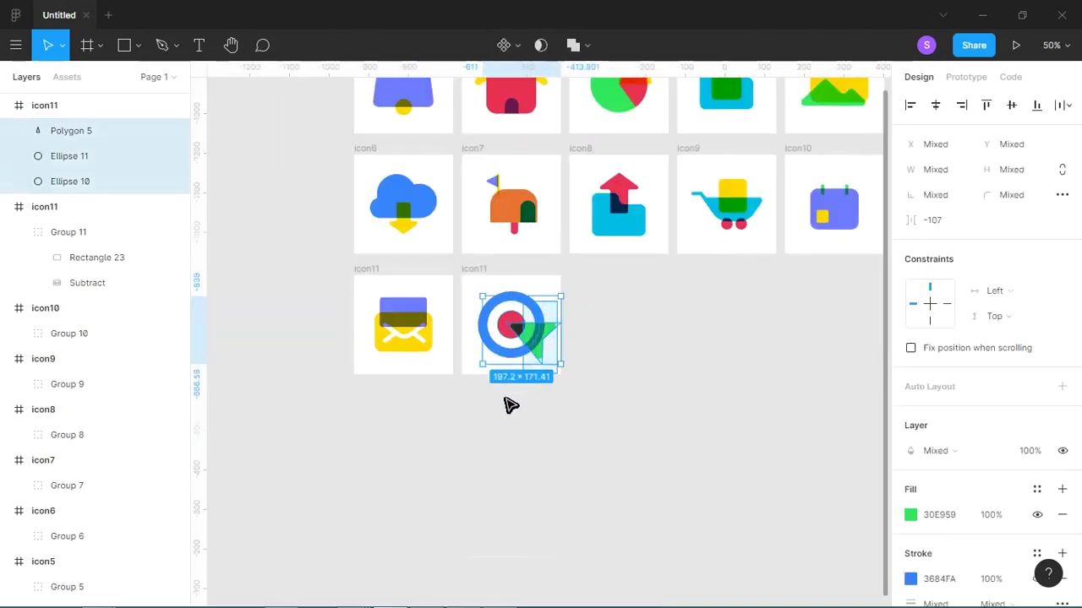
key(ctrl+g)
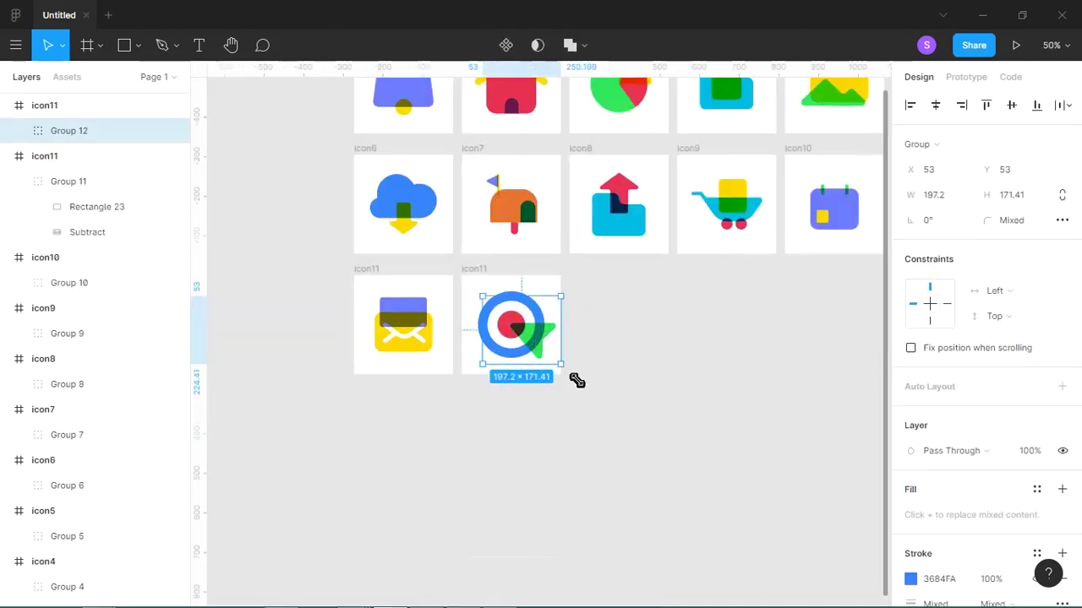
drag(576, 380, 557, 372)
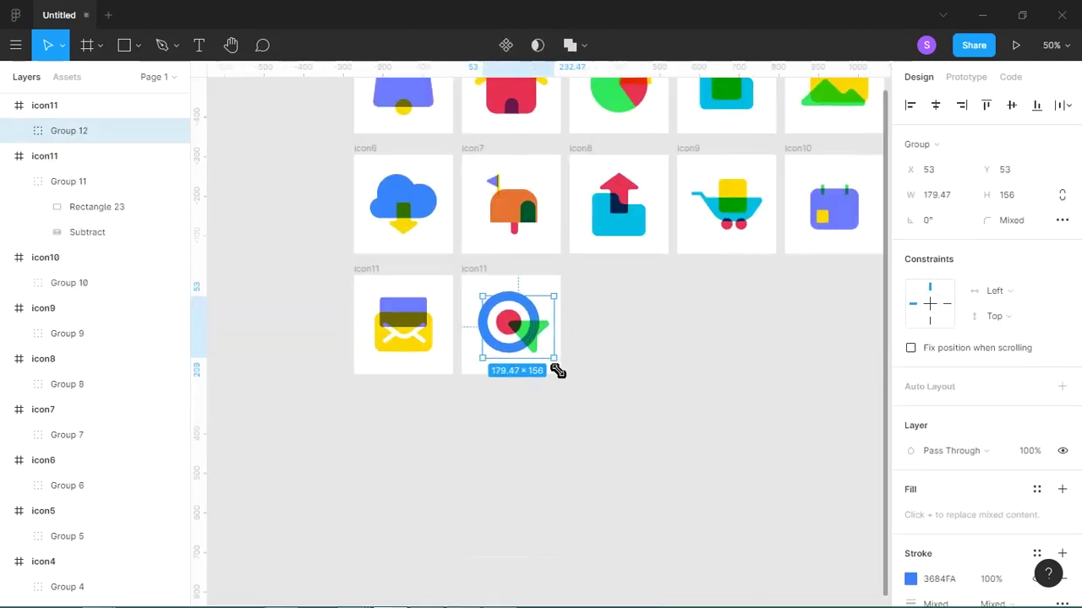
click(937, 105)
click(1012, 104)
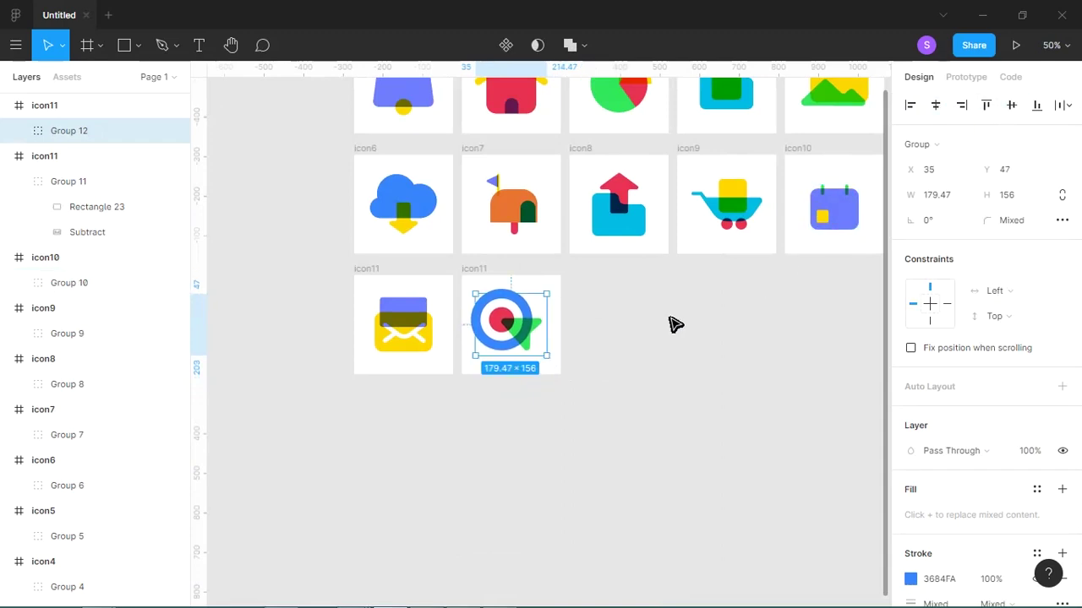
key(shift+Right)
key(ctrl+z)
key(ctrl+z)
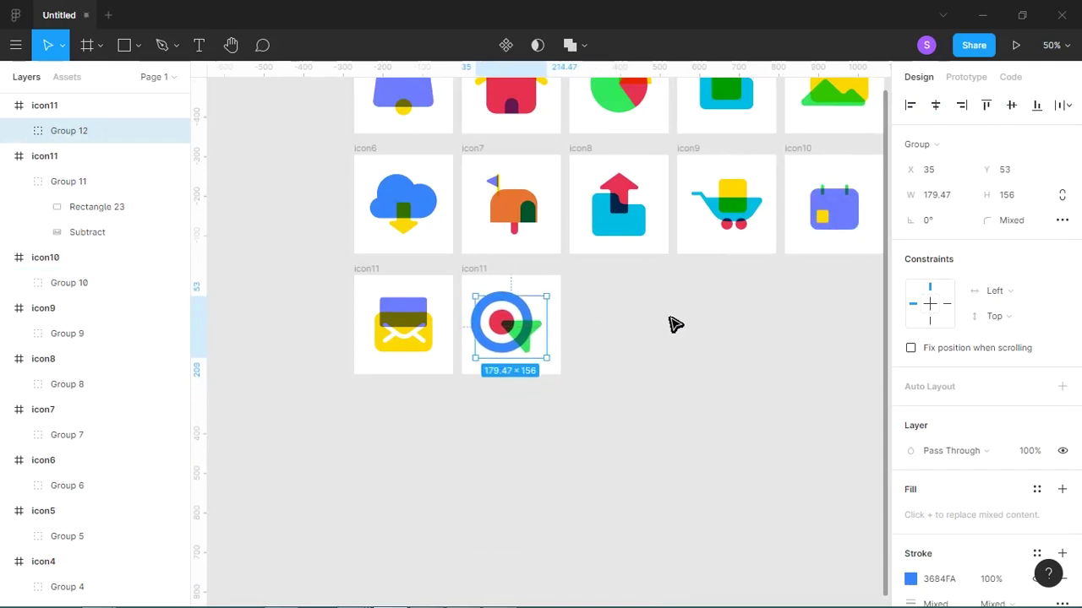
key(ctrl+z)
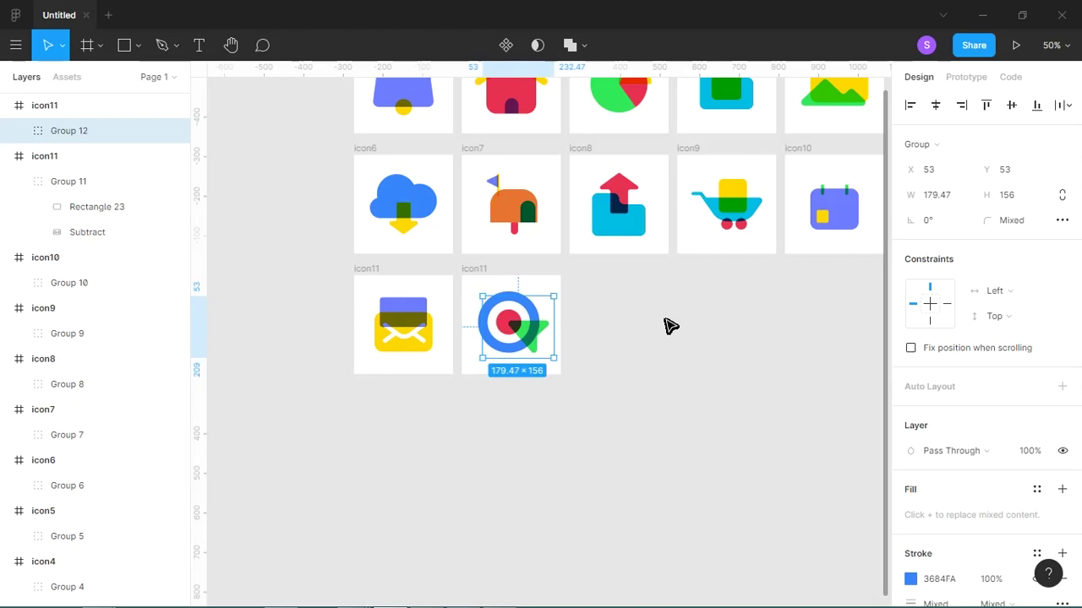
click(670, 324)
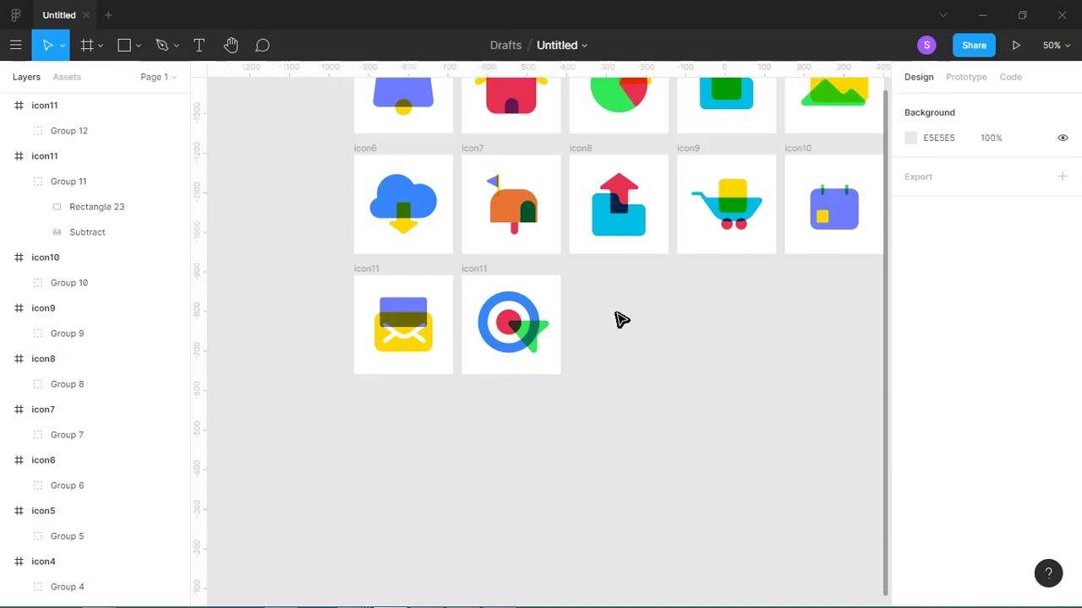
Step: Rename the target icon's frame to icon12
click(484, 272)
click(487, 273)
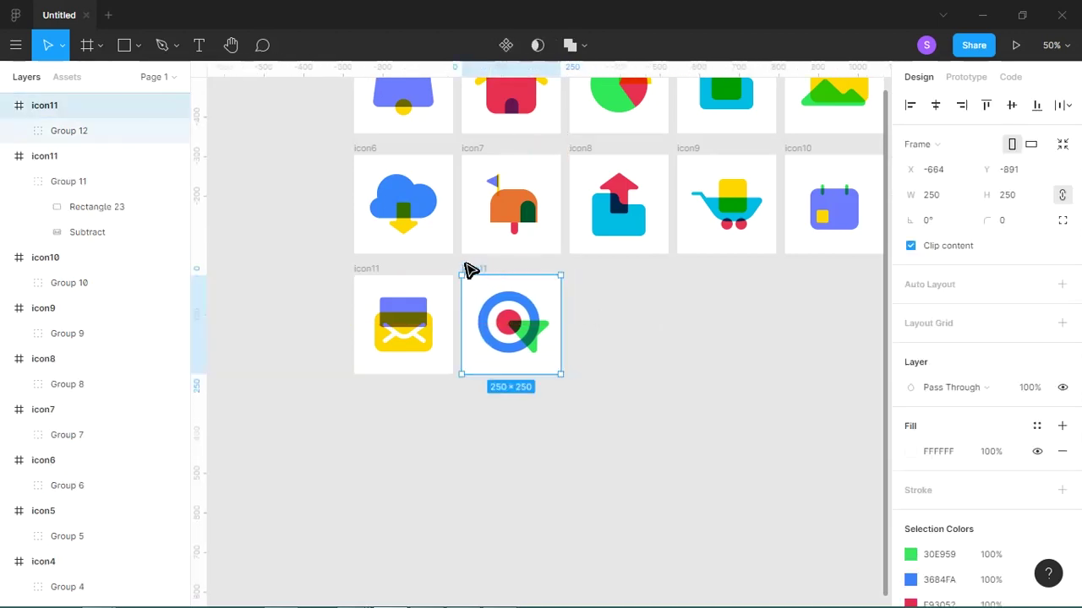
key(ctrl+r)
text(2)
key(Return)
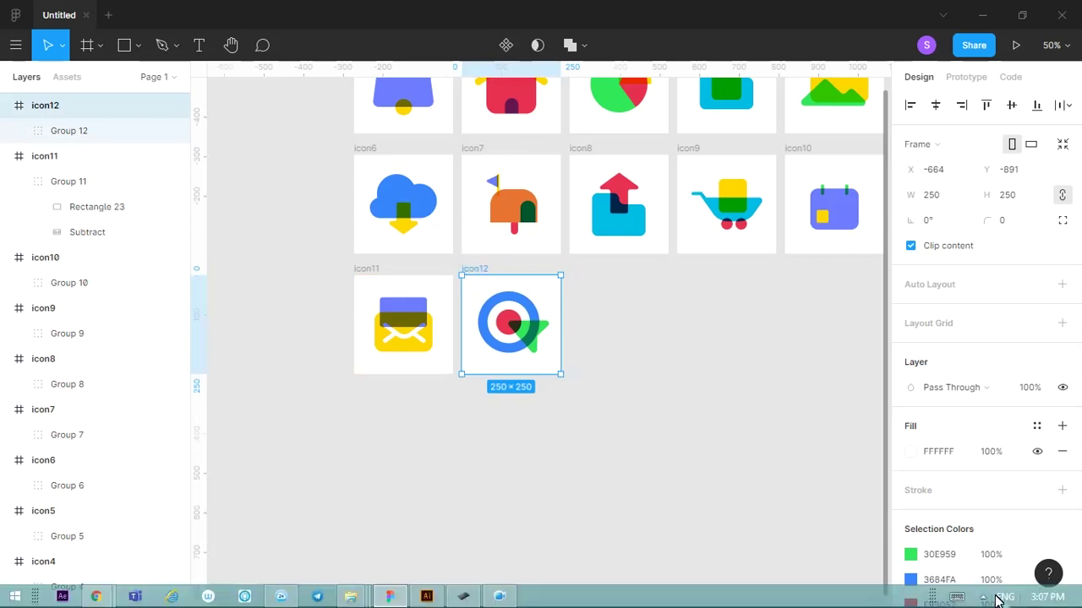
mouse_move(999, 598)
click(982, 598)
click(982, 598)
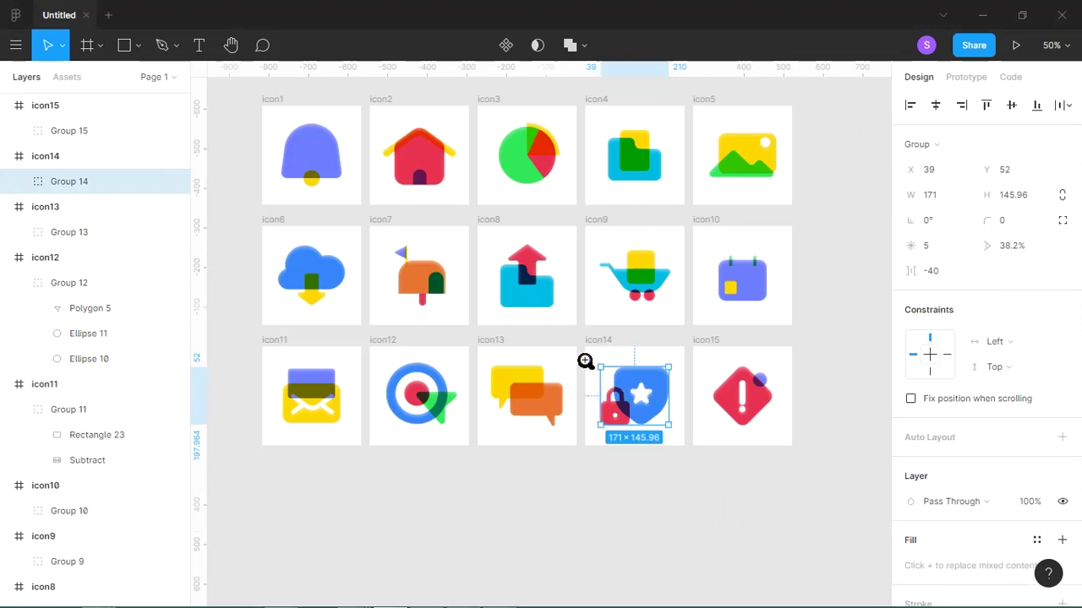
Step: Remove and reapply the style1 effect style on the lock-and-shield icon
drag(584, 359, 691, 459)
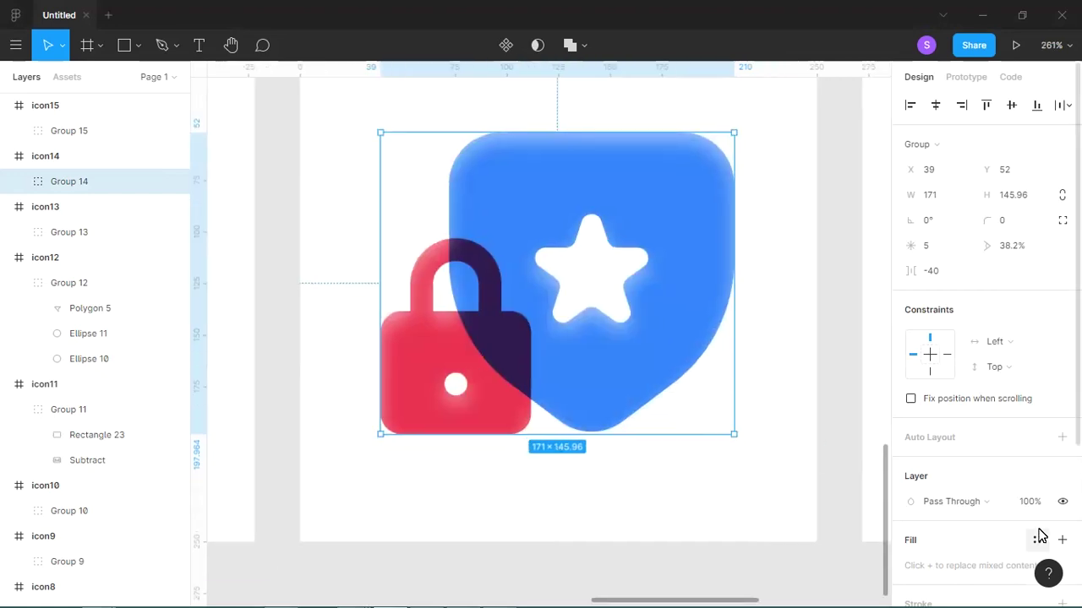
scroll(1029, 530, down, 3)
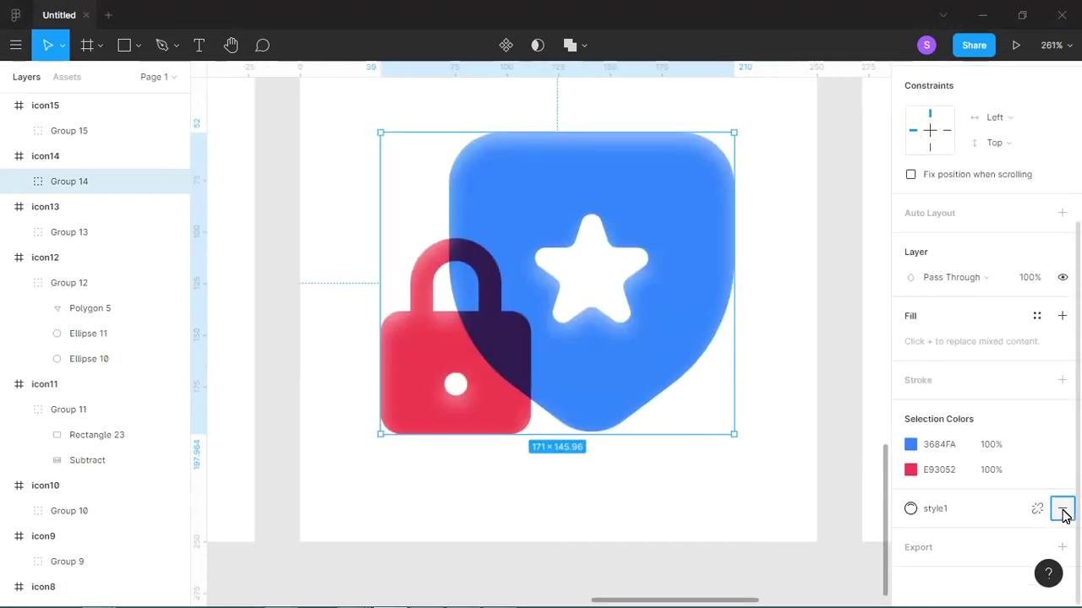
click(1062, 509)
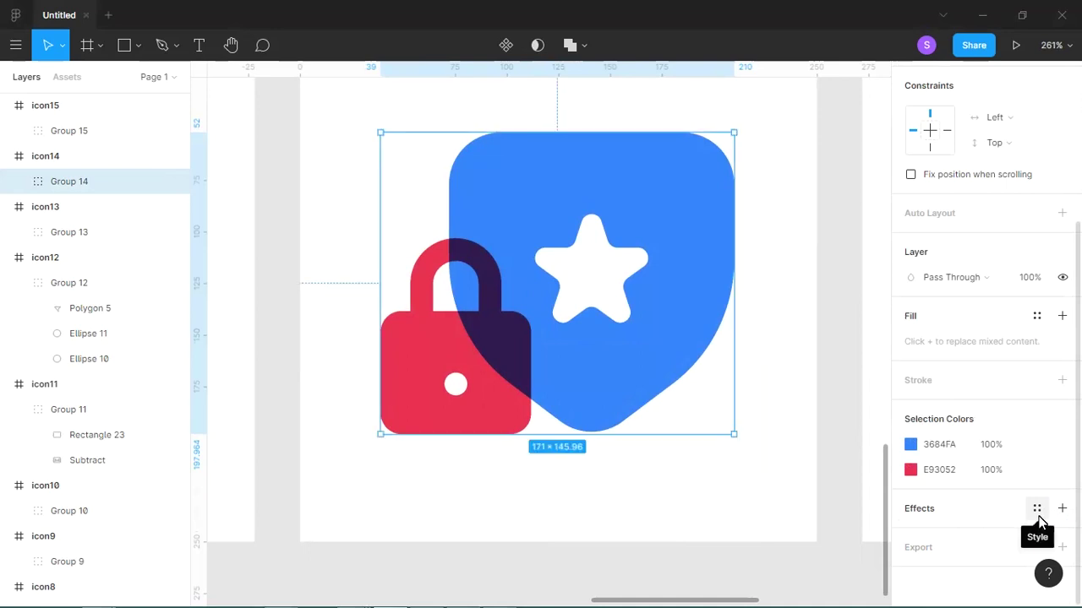
click(1037, 511)
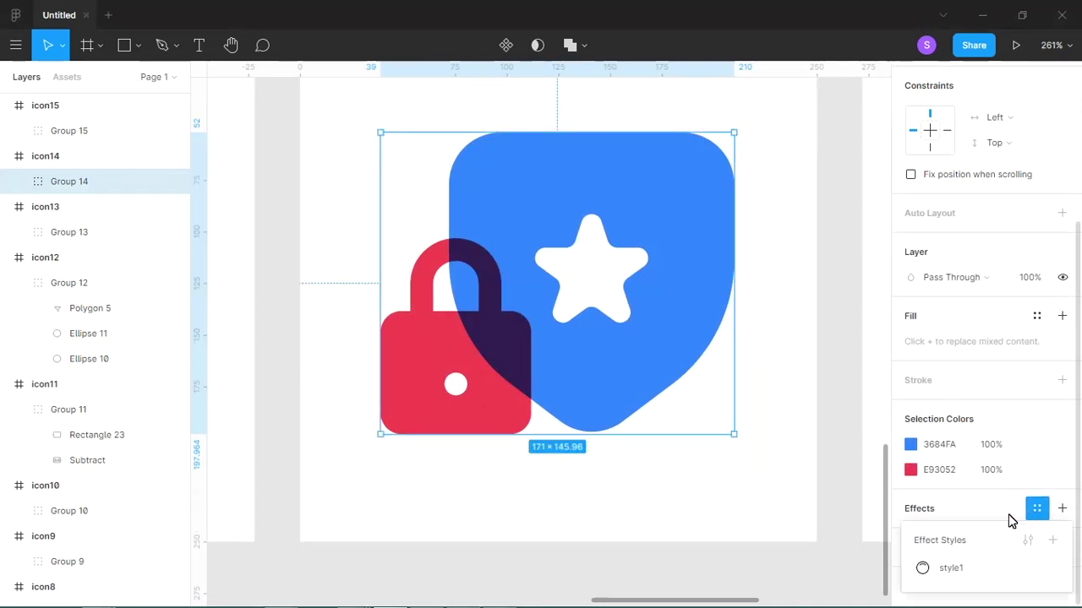
click(951, 568)
click(911, 510)
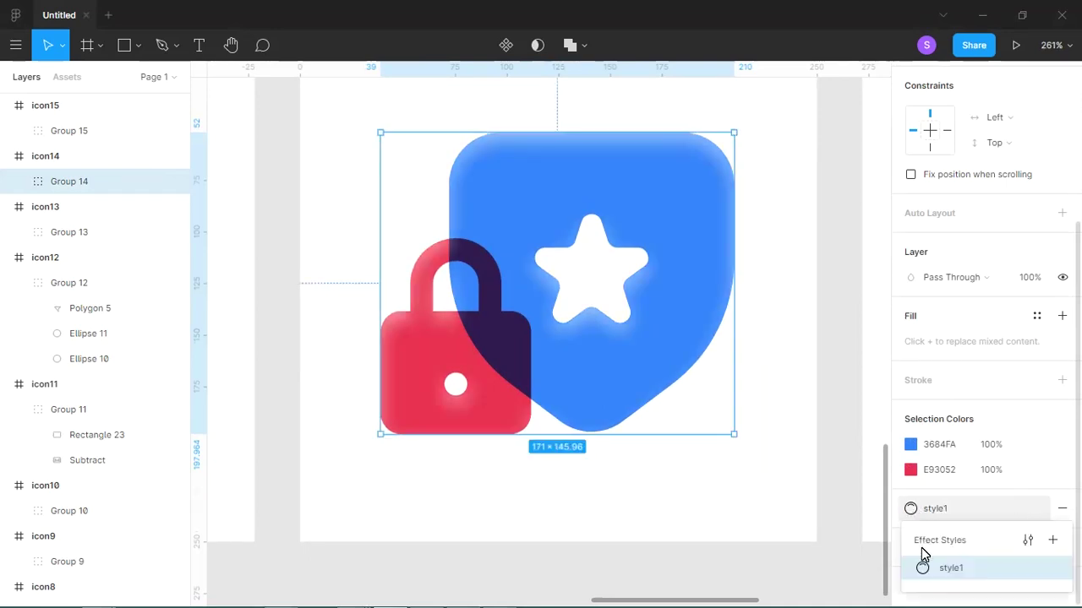
click(923, 570)
Step: Review style1's white inner shadow settings (blur 10, Y 4, 50%), then reselect Group 14
click(986, 512)
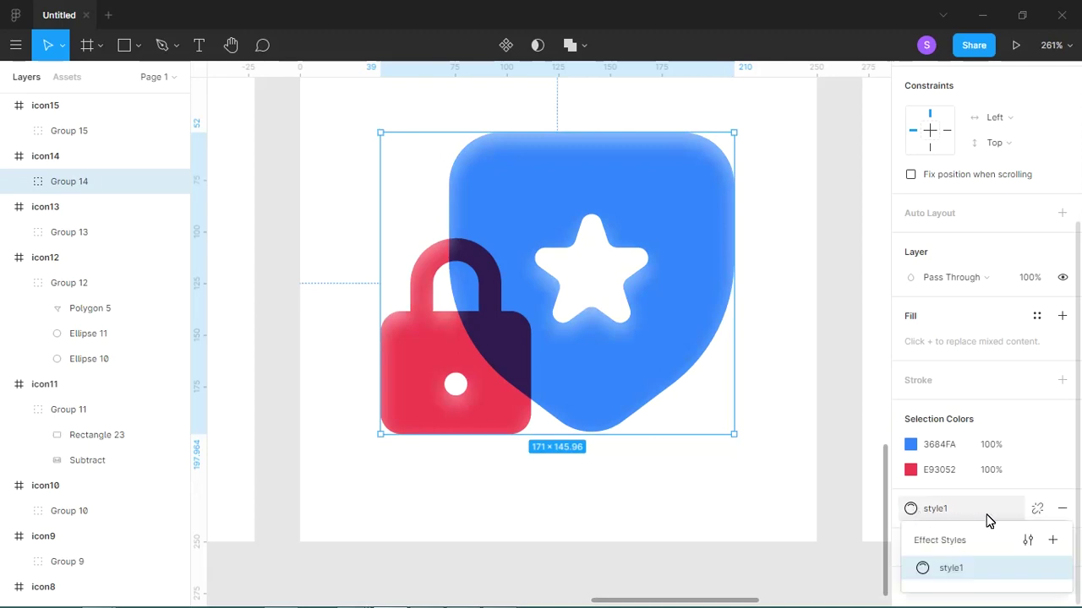
click(1026, 538)
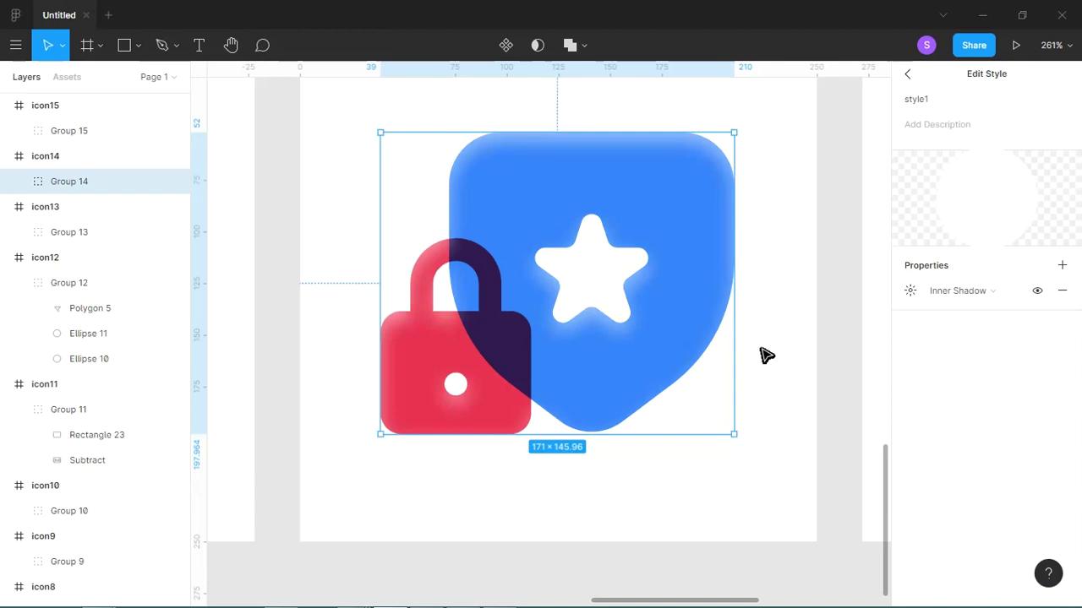
click(909, 290)
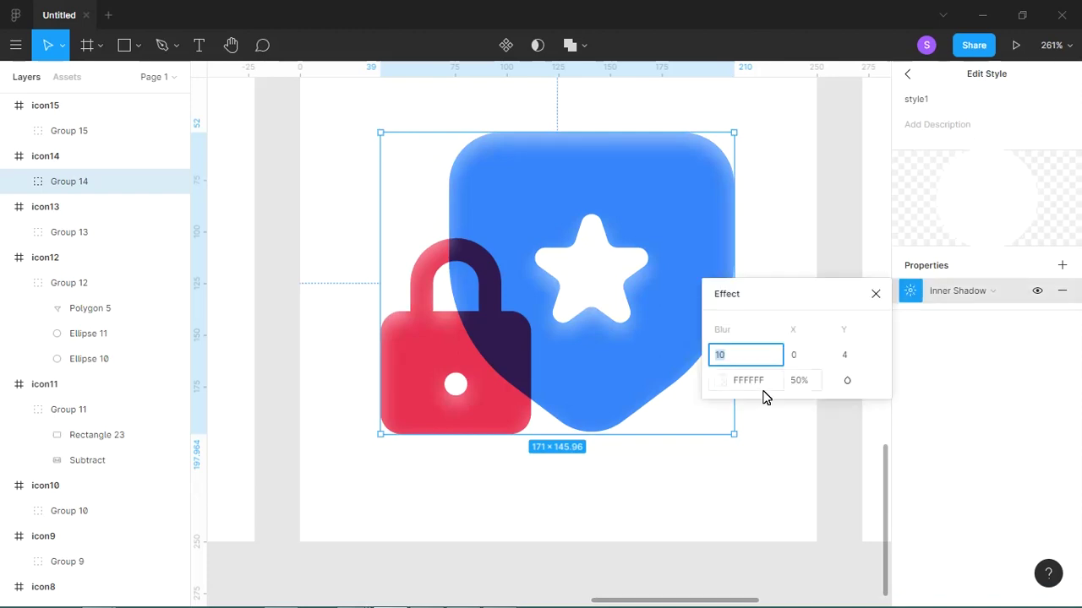
click(782, 420)
click(688, 355)
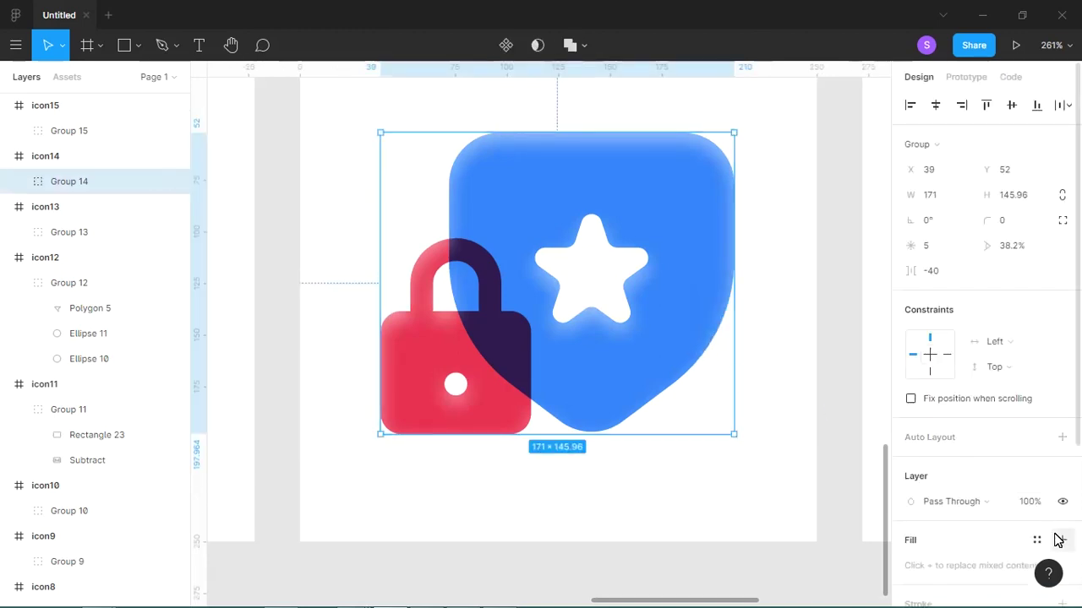
scroll(1081, 549, down, 3)
Step: Replace style1 with a local white FFFFFF inner shadow at 50% opacity on the lock-and-shield icon
click(1061, 508)
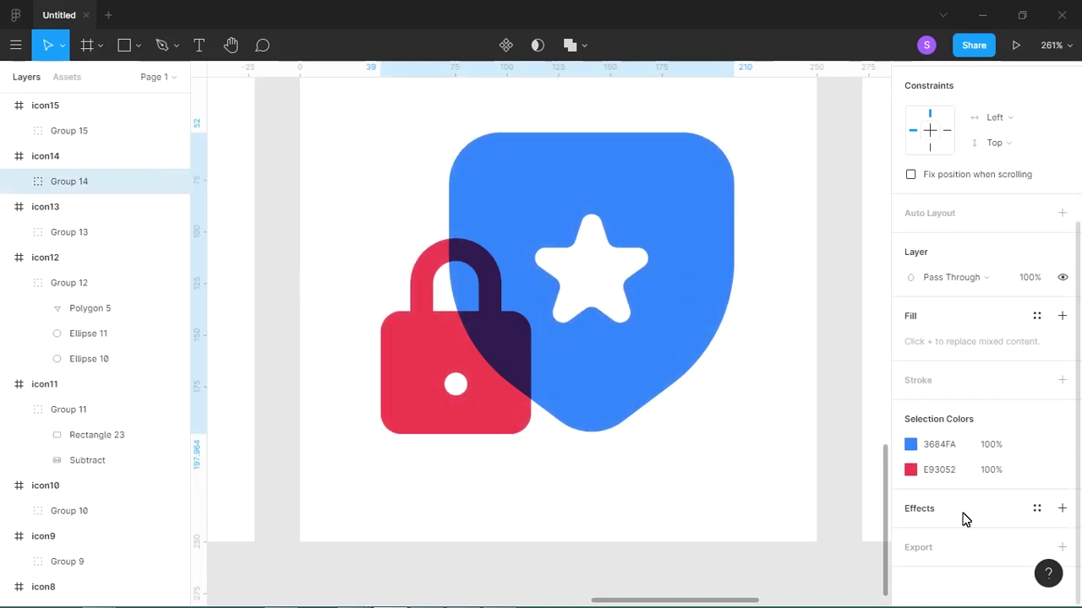
click(1062, 508)
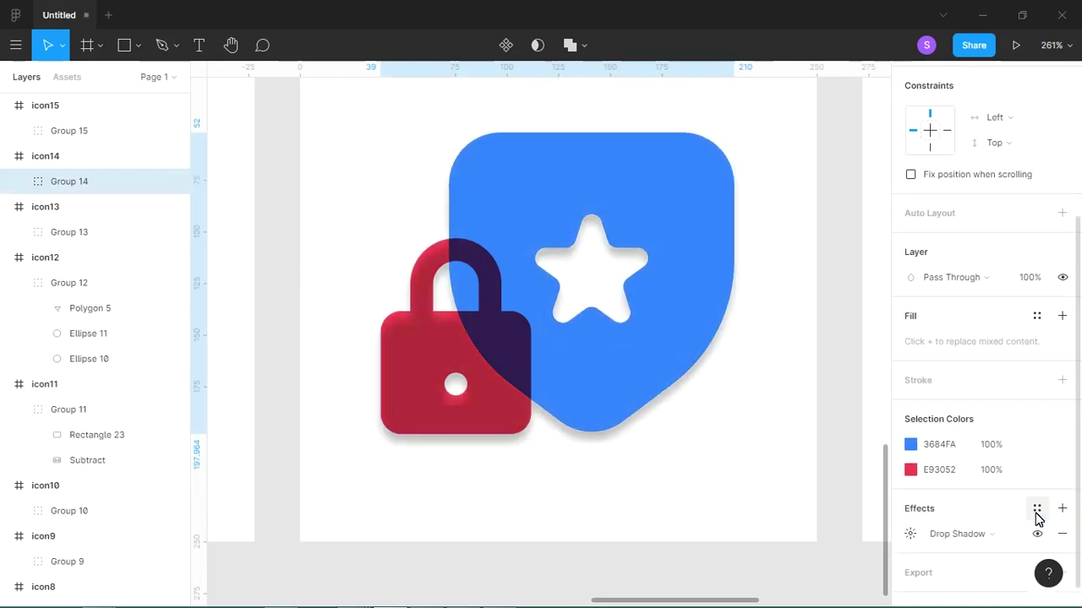
click(986, 542)
click(974, 512)
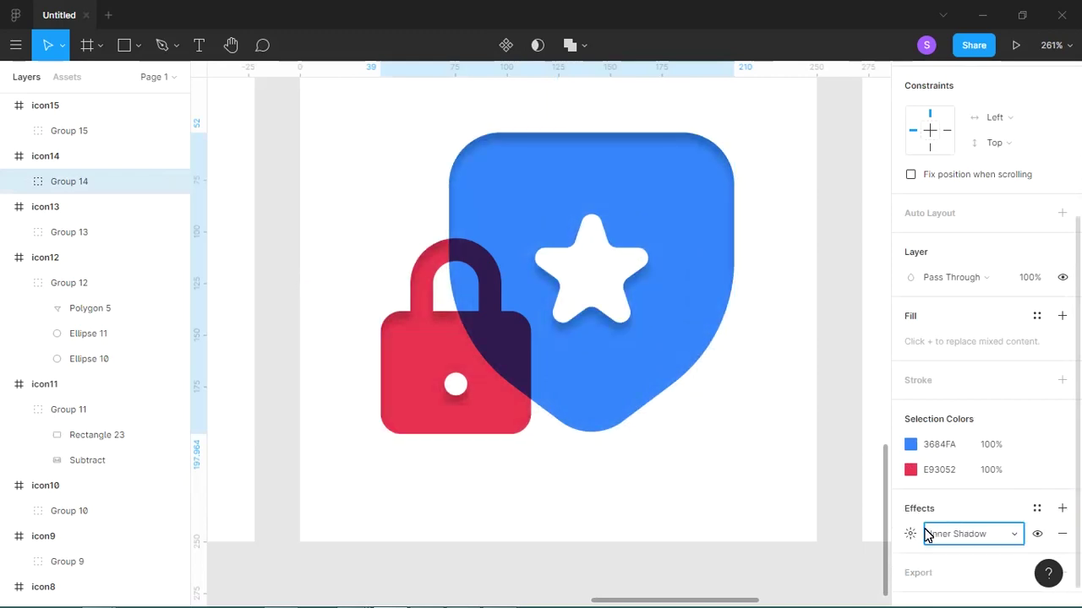
click(911, 535)
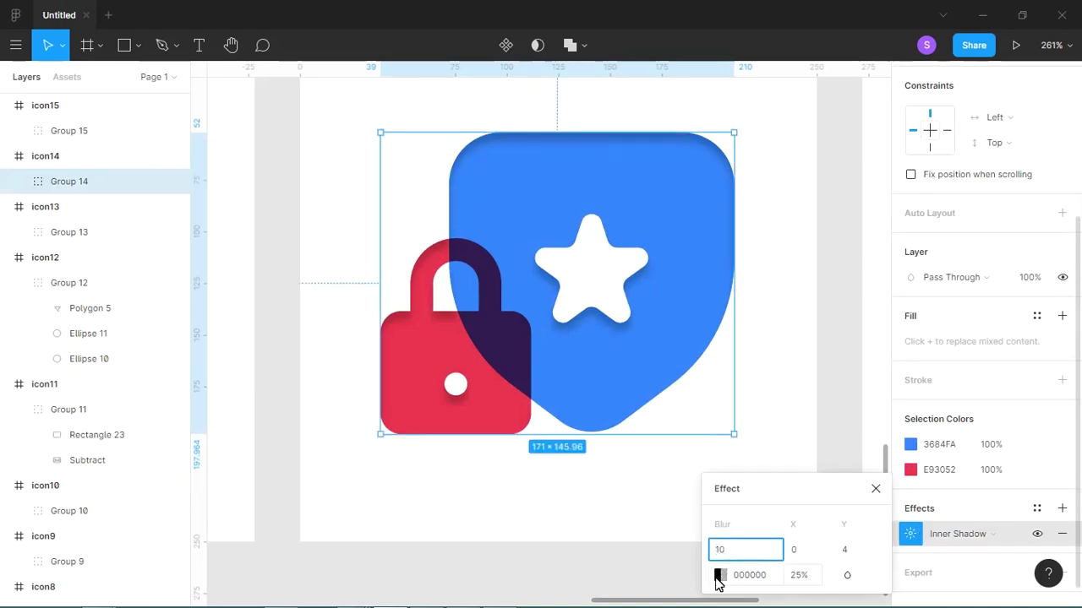
click(720, 575)
drag(603, 375, 457, 145)
click(799, 576)
text(50)
key(Return)
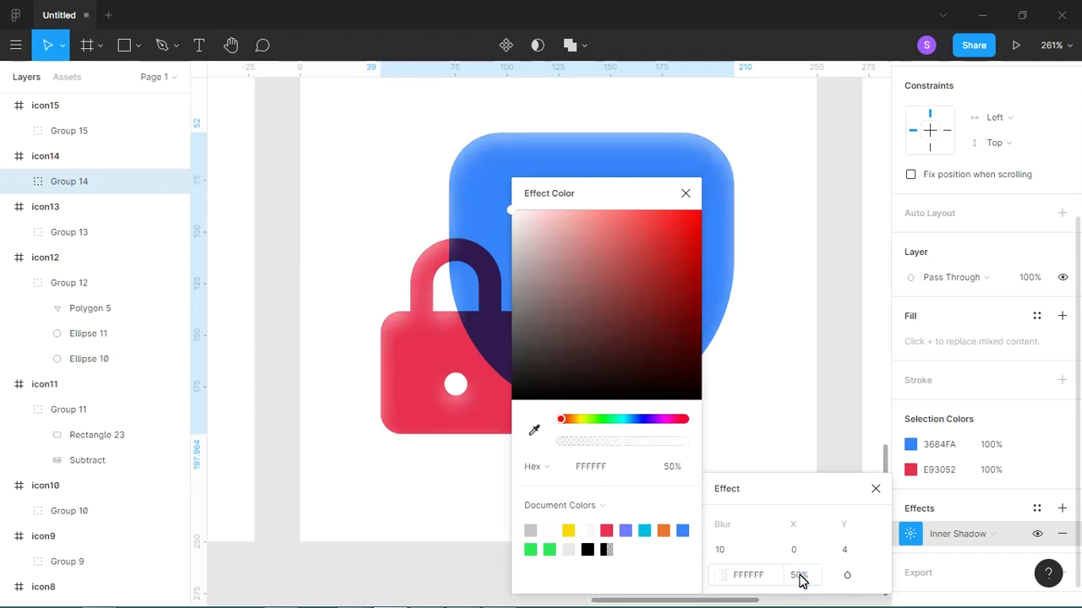
click(876, 488)
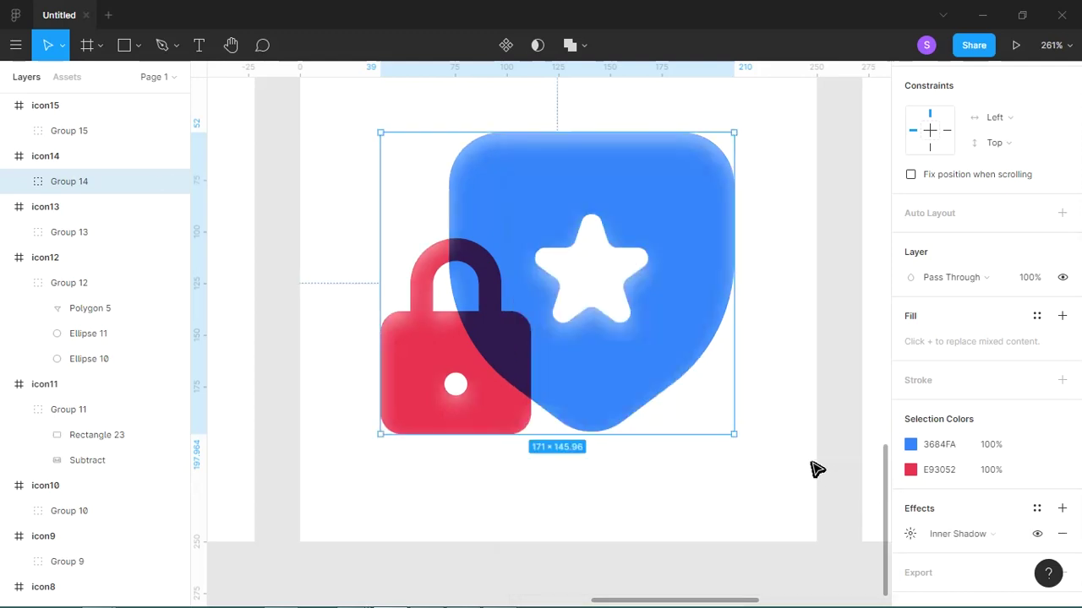
click(802, 470)
key(ctrl+minus)
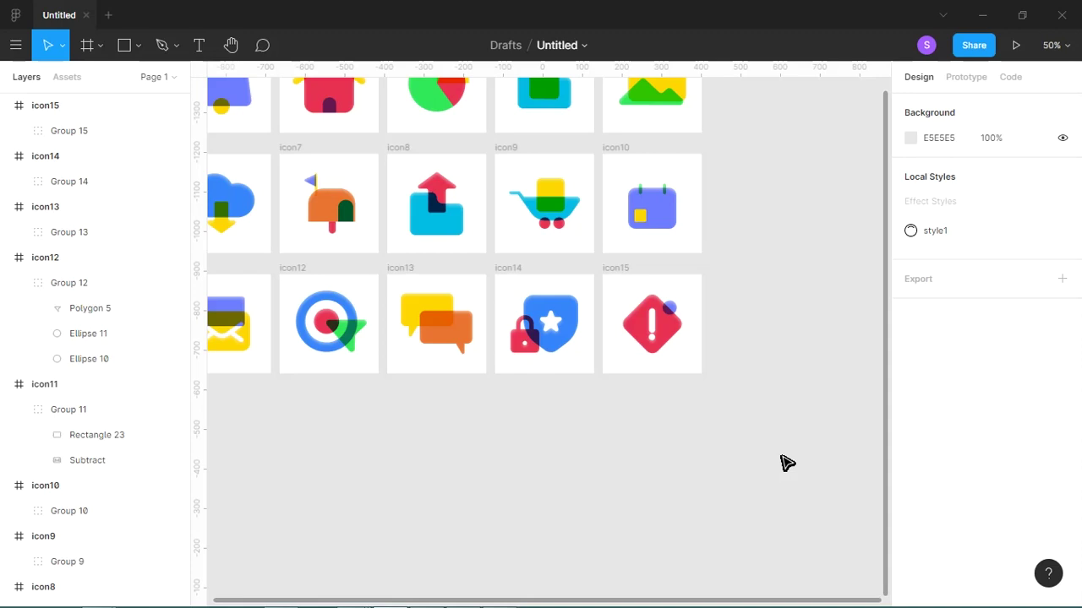
Step: Pan the canvas to centre the full grid of icon frames icon1–icon15
mouse_move(478, 254)
mouse_down()
mouse_move(645, 273)
mouse_move(623, 345)
mouse_up()
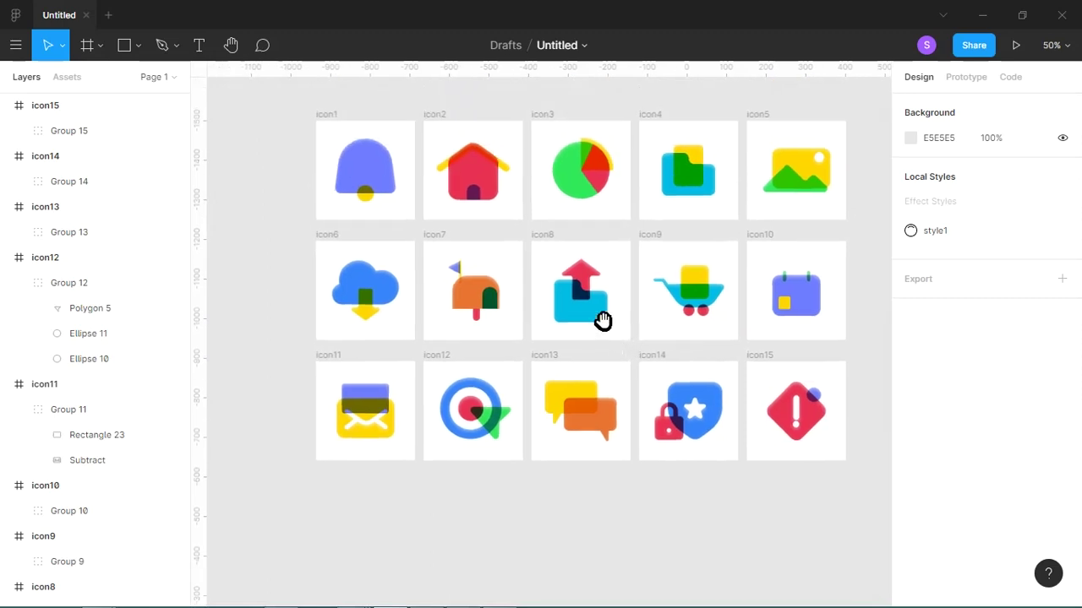
drag(582, 283, 570, 295)
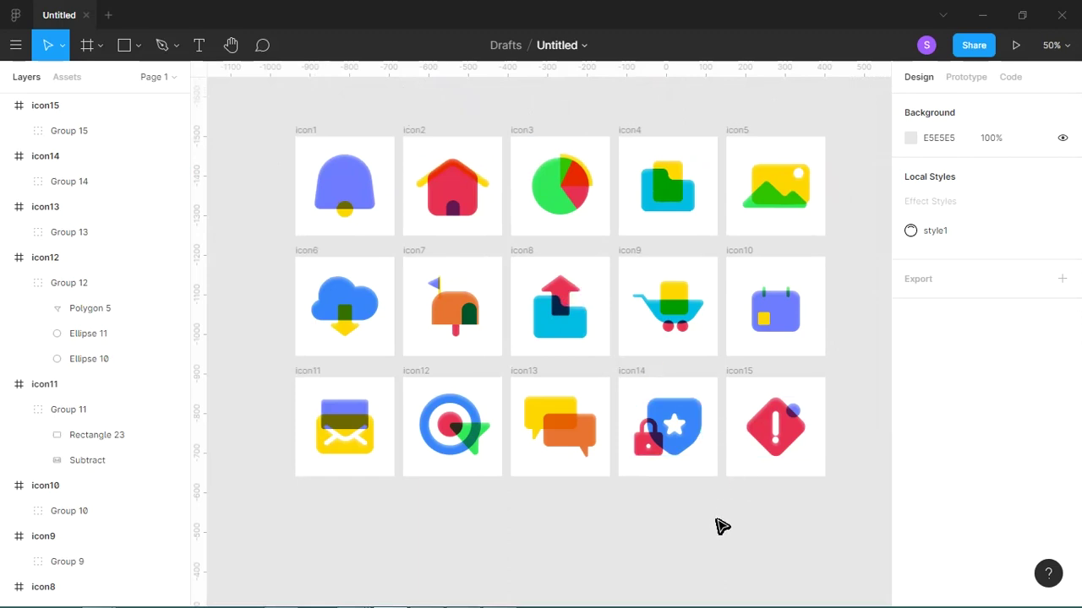
Step: Select all fifteen icon frames and start an export, cancelling the folder prompt
drag(276, 101, 873, 575)
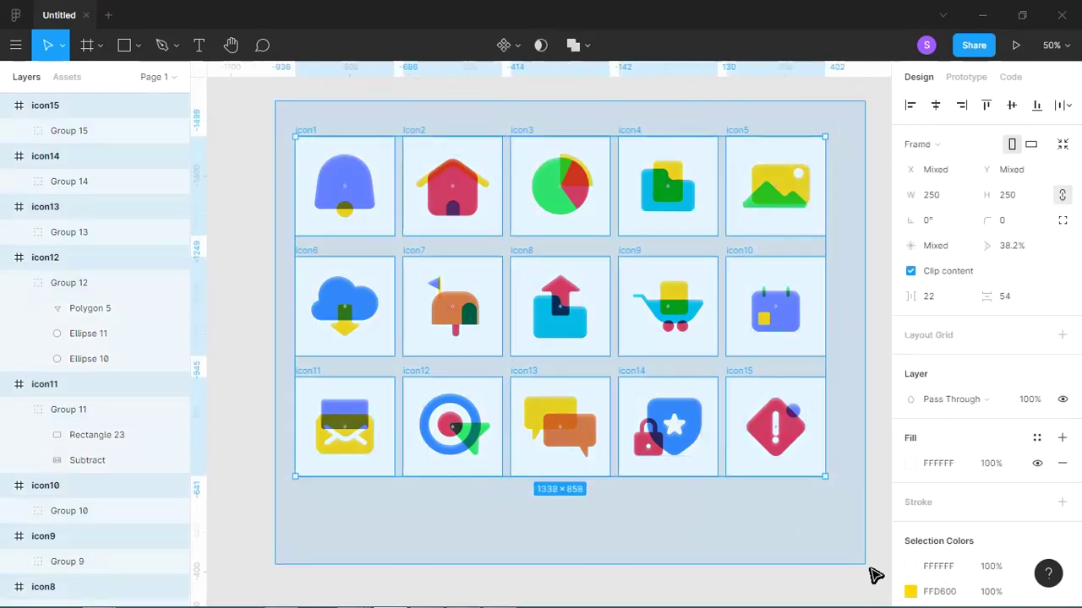
scroll(1075, 498, down, 2)
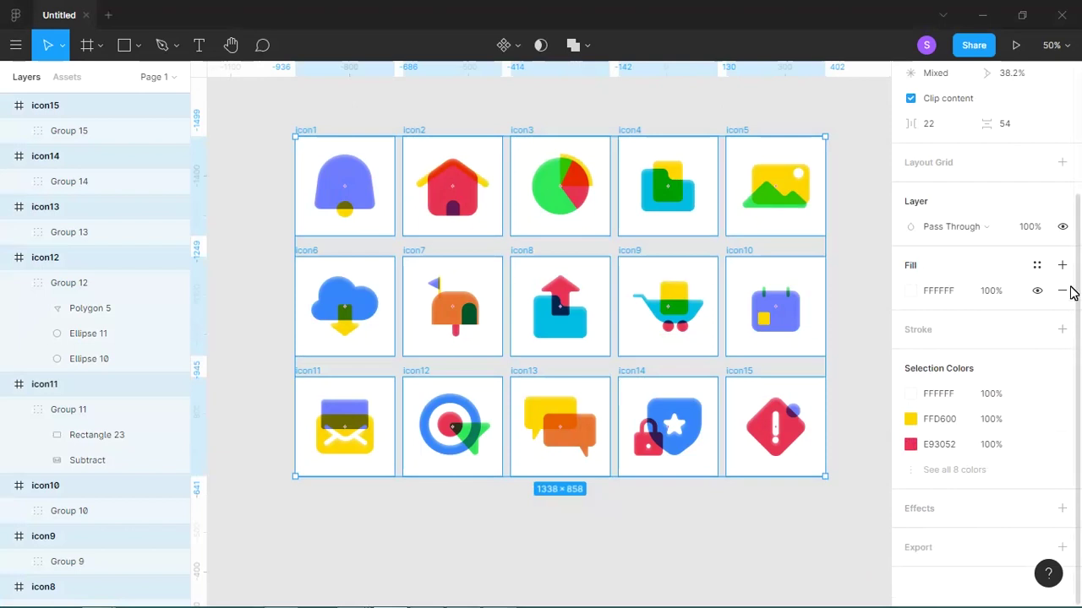
scroll(1072, 287, up, 1)
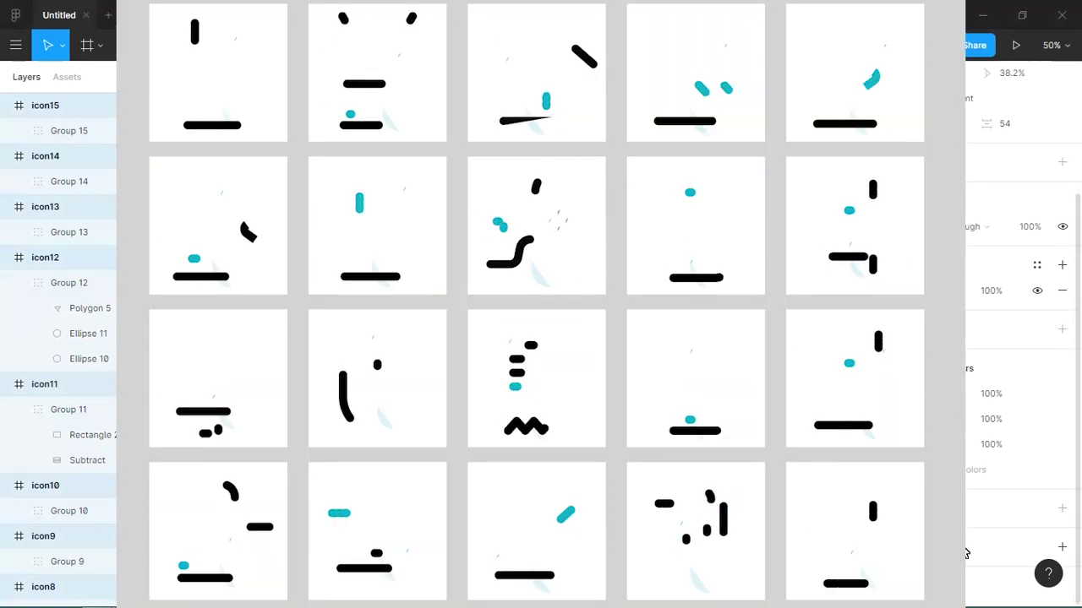
scroll(1061, 541, down, 3)
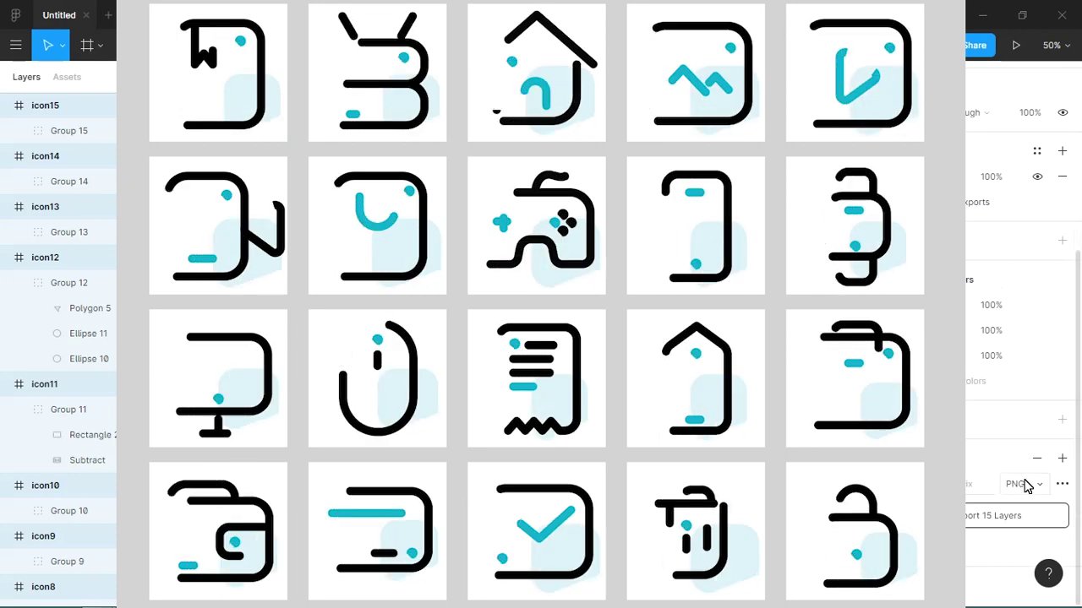
click(986, 524)
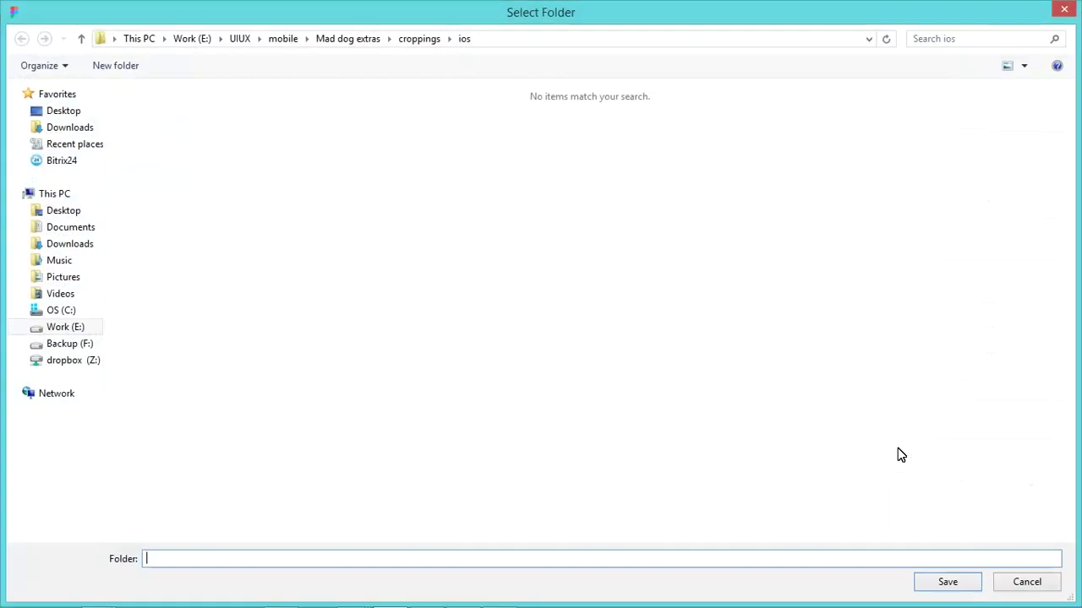
click(1039, 589)
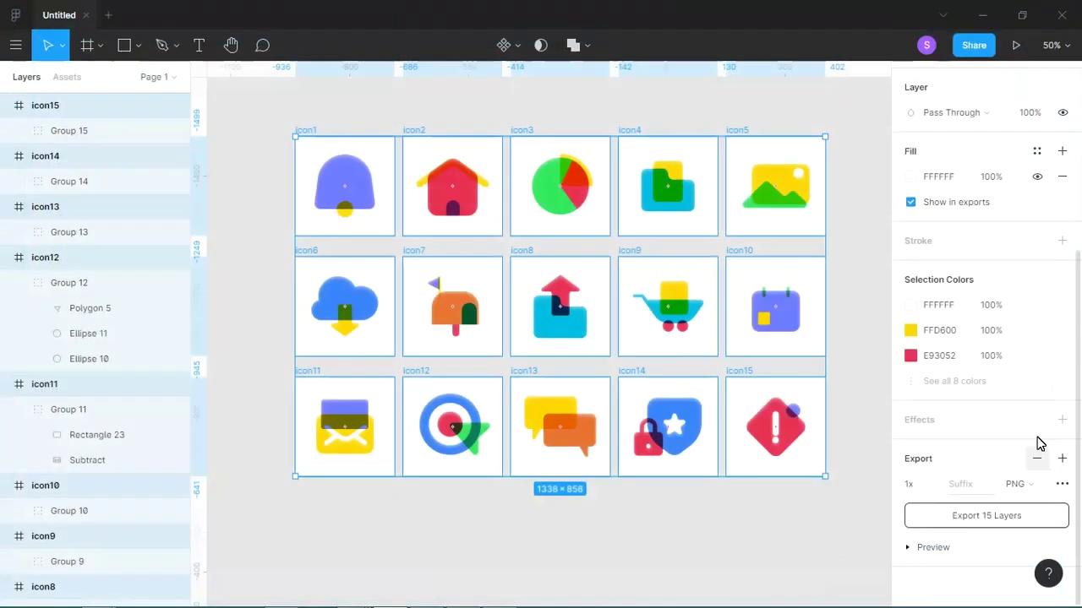
Step: Hide the white background fill of the fifteen selected frames
scroll(1063, 364, up, 2)
scroll(1061, 254, up, 3)
scroll(1058, 190, up, 1)
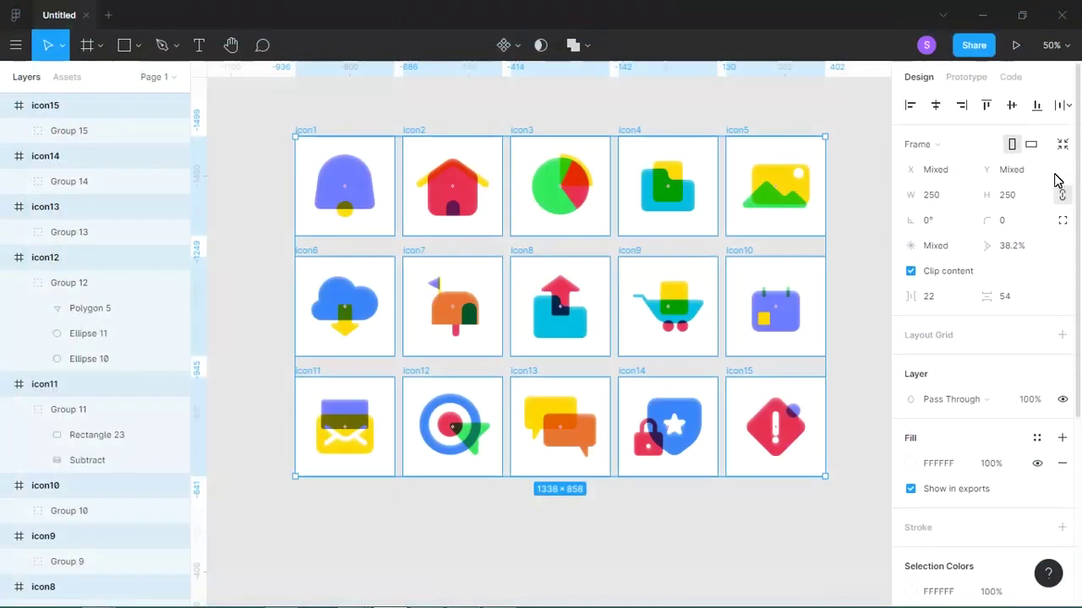
scroll(1057, 218, down, 1)
scroll(1063, 279, down, 3)
scroll(1050, 294, down, 1)
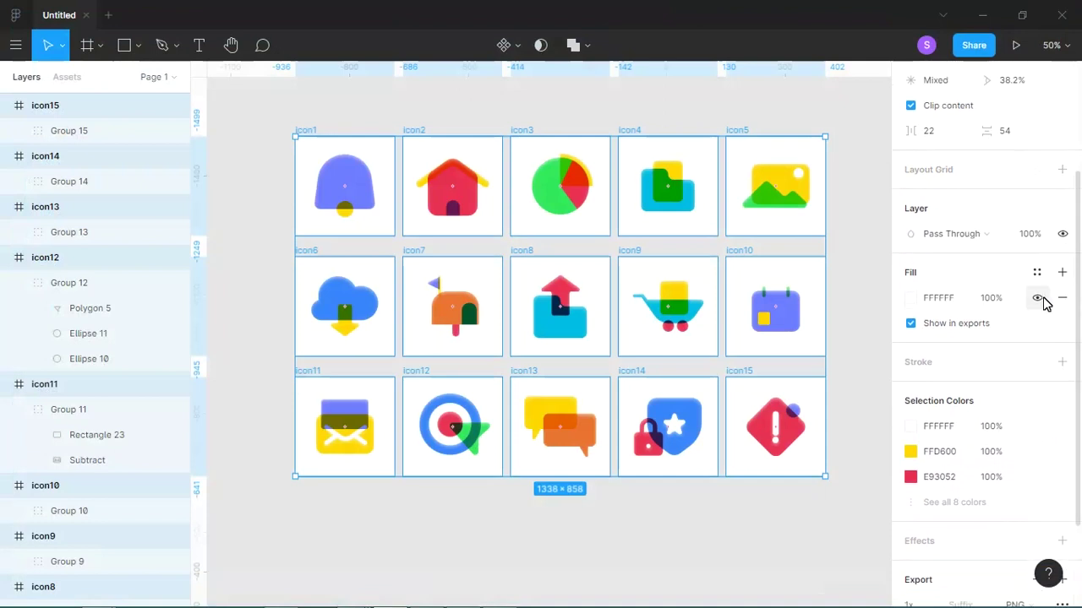
click(1037, 298)
scroll(1039, 380, down, 3)
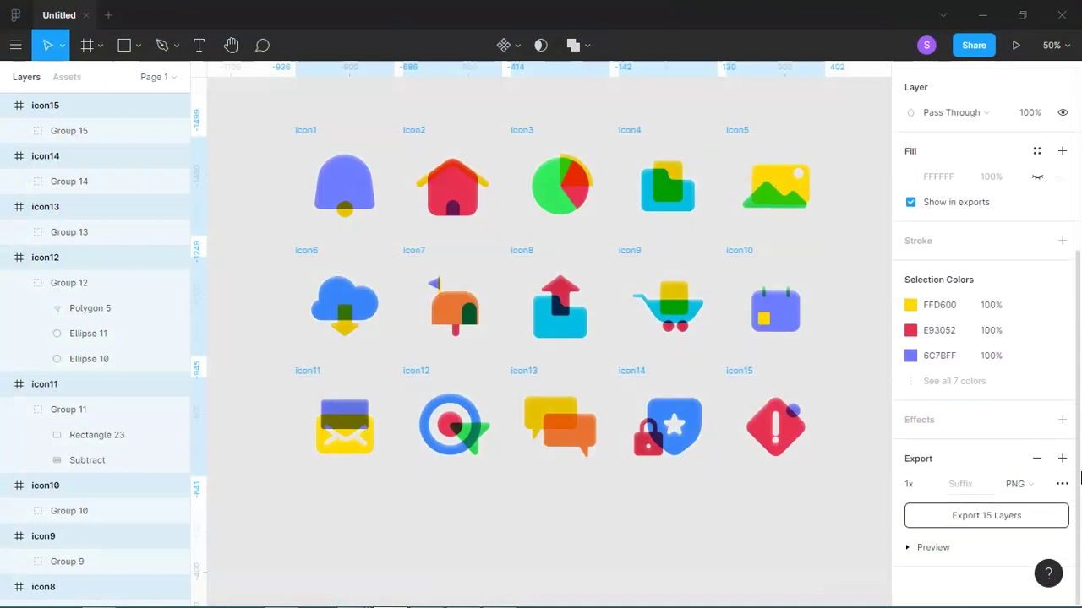
Step: Export the 15 icons as PNG into a new 'figma colorful icons rounded\png' folder
click(1016, 523)
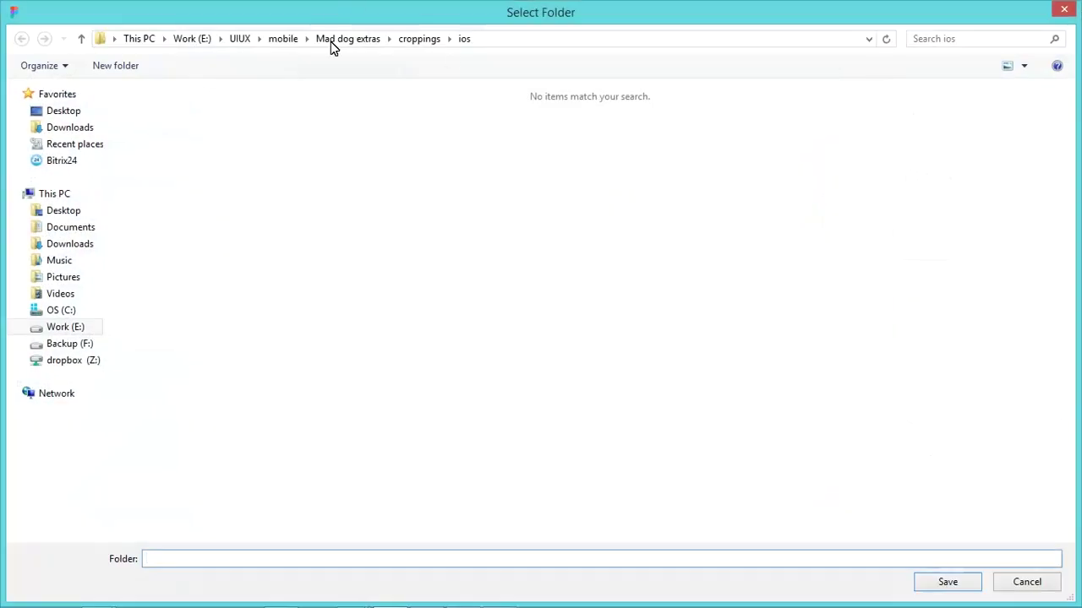
text(figma colorful icons)
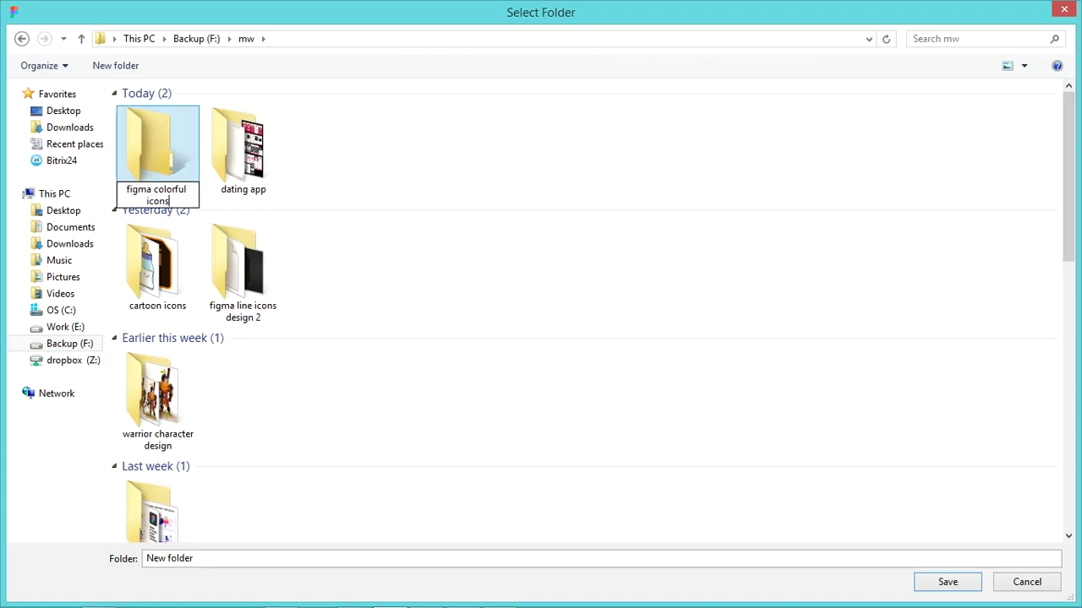
text( rounded)
key(Return)
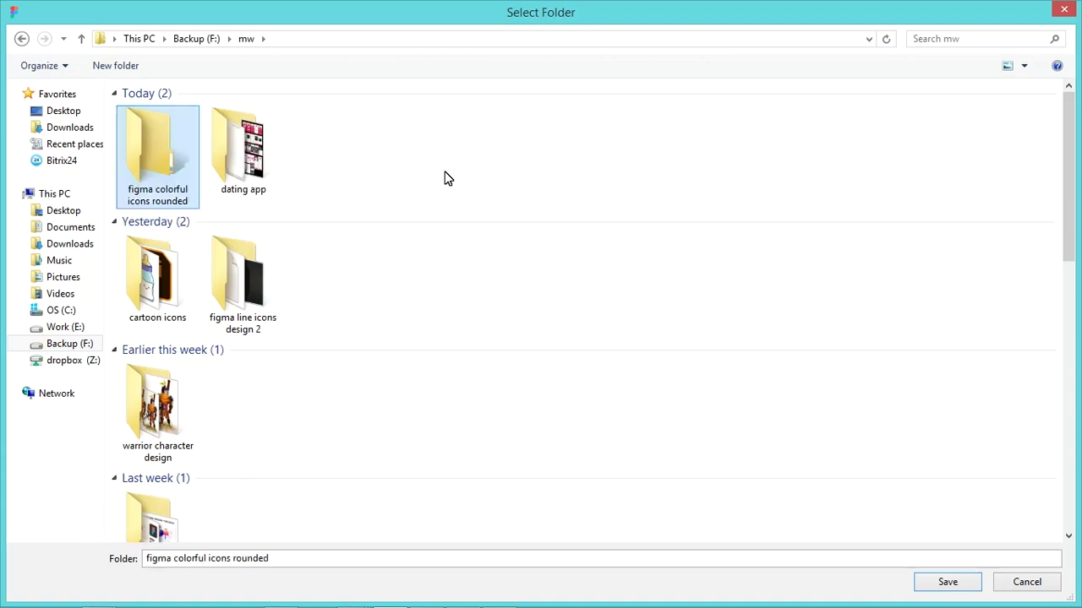
key(Return)
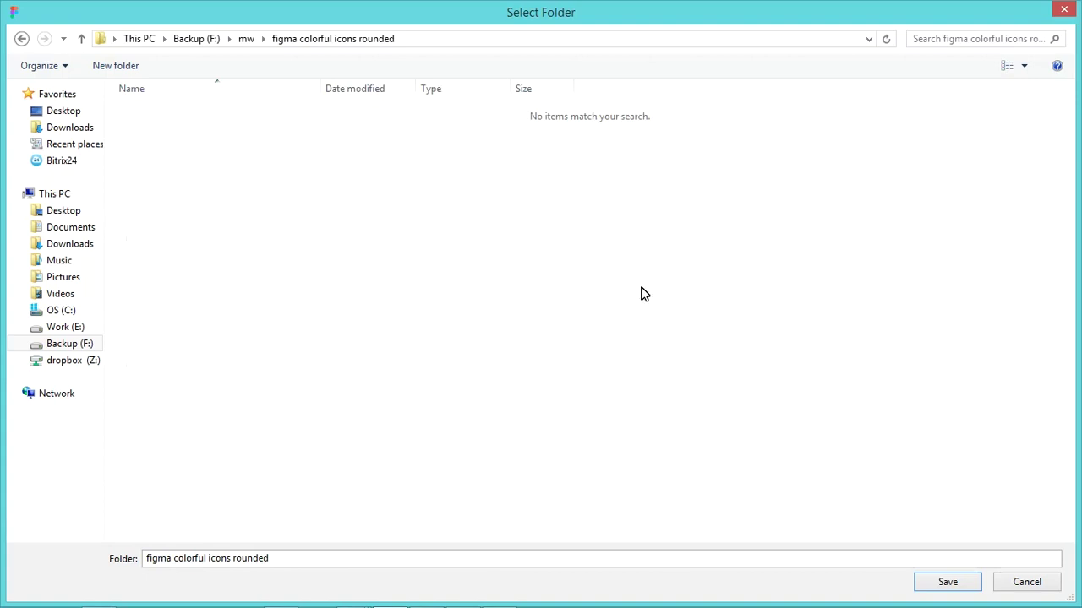
click(118, 73)
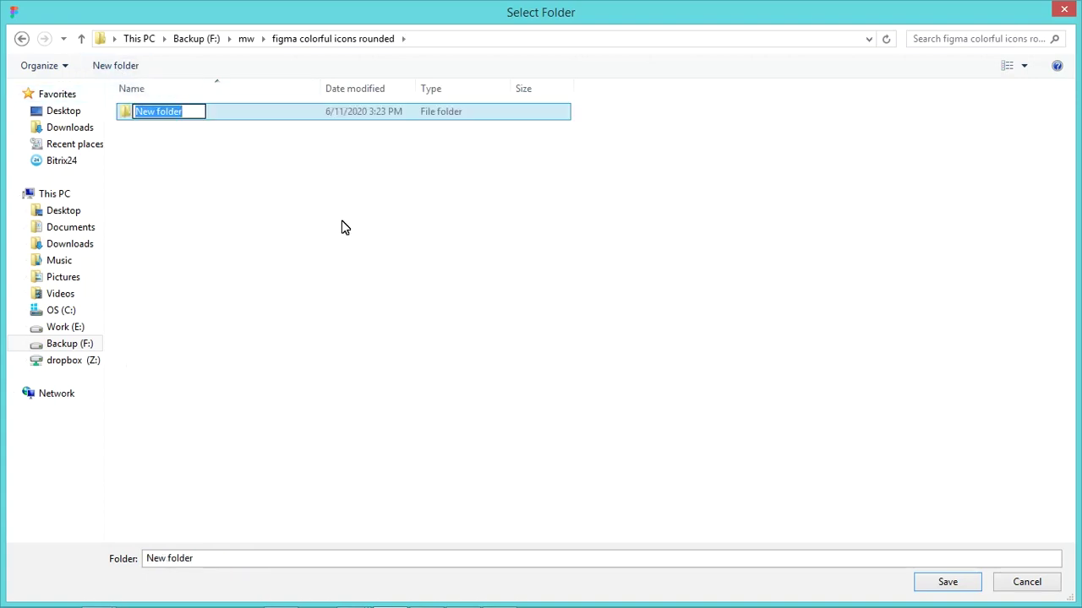
text(png)
key(Return)
key(Return)
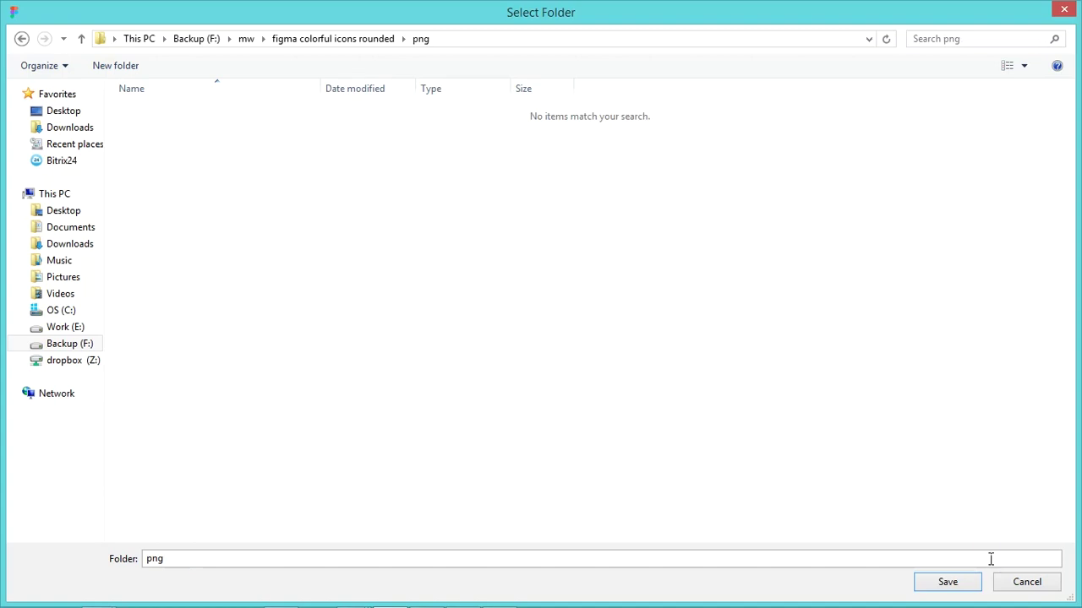
click(948, 583)
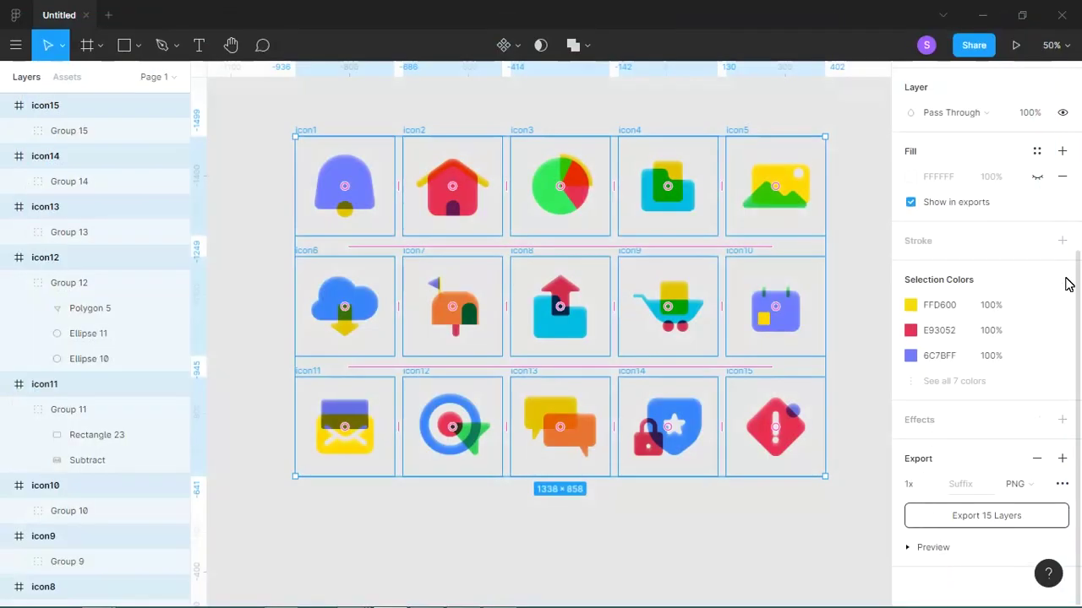
Step: Show the white fill on all icon frames and set the export format to JPG
scroll(1063, 289, up, 2)
scroll(1068, 212, up, 2)
scroll(1068, 143, up, 2)
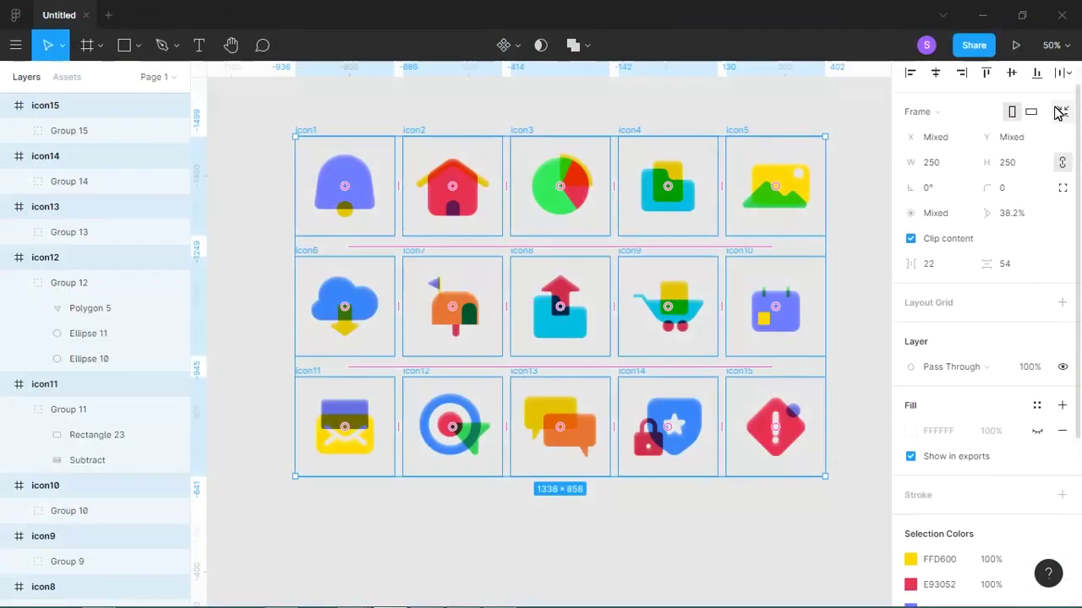
click(1036, 431)
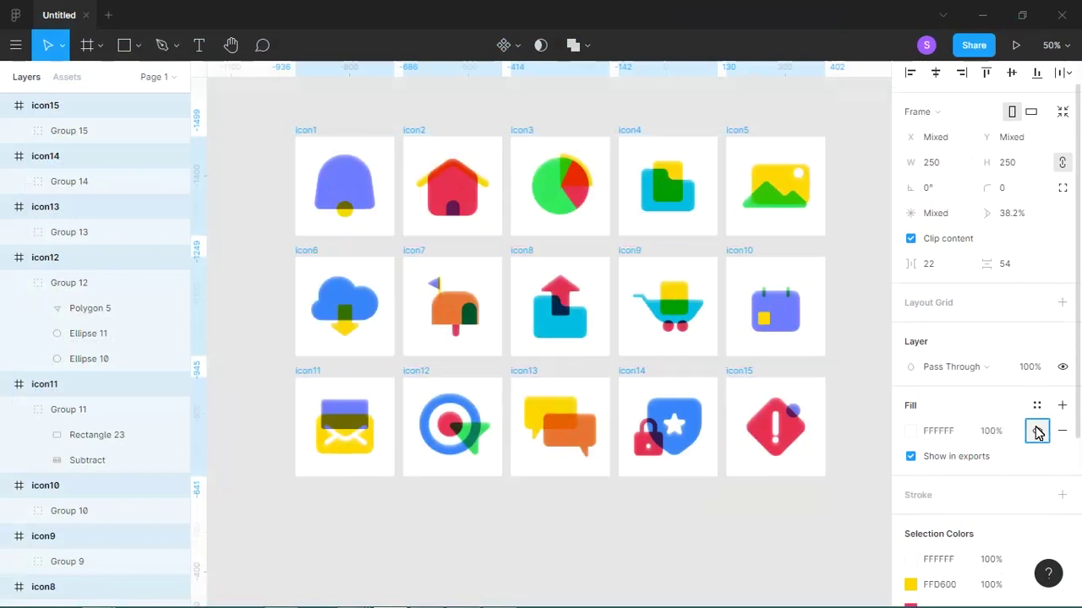
scroll(1037, 431, down, 3)
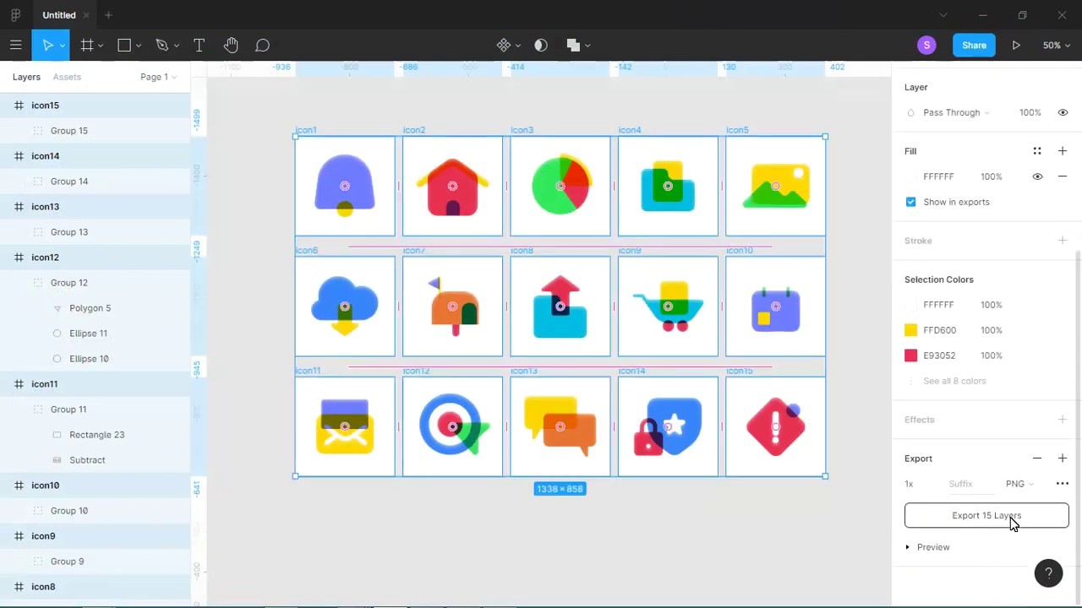
click(1029, 495)
click(1031, 500)
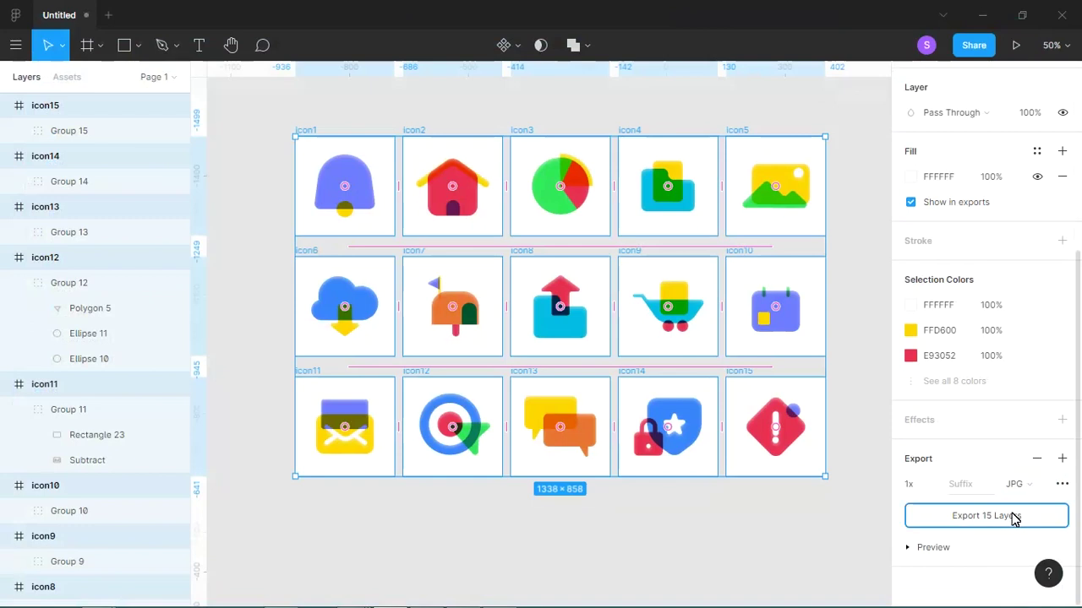
Step: Export the 15 icon frames into a new 'jpg' folder inside 'figma colorful icons rounded'
click(972, 513)
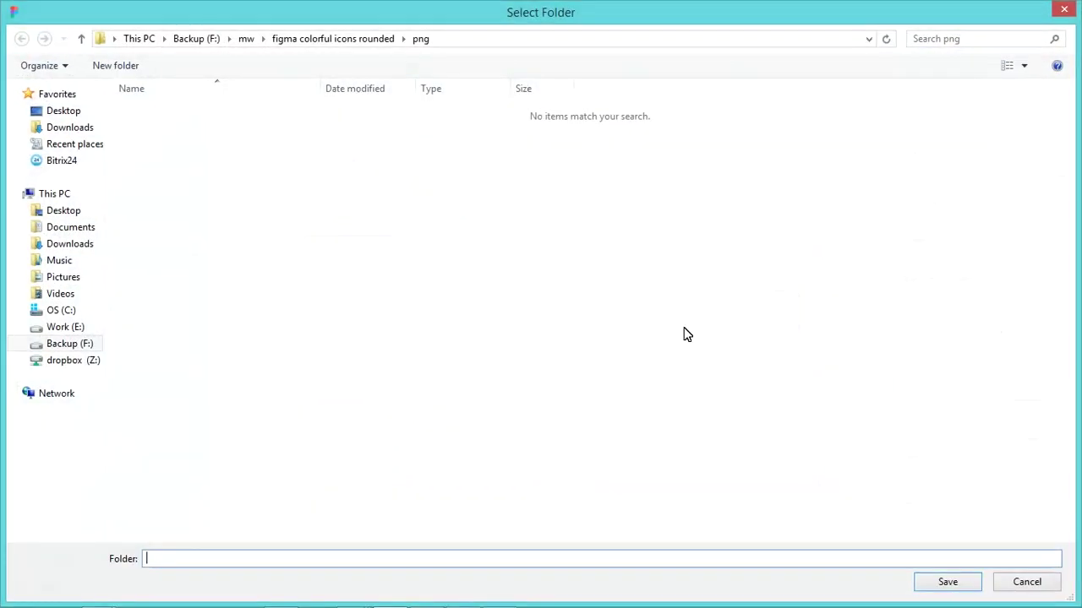
click(330, 43)
click(110, 63)
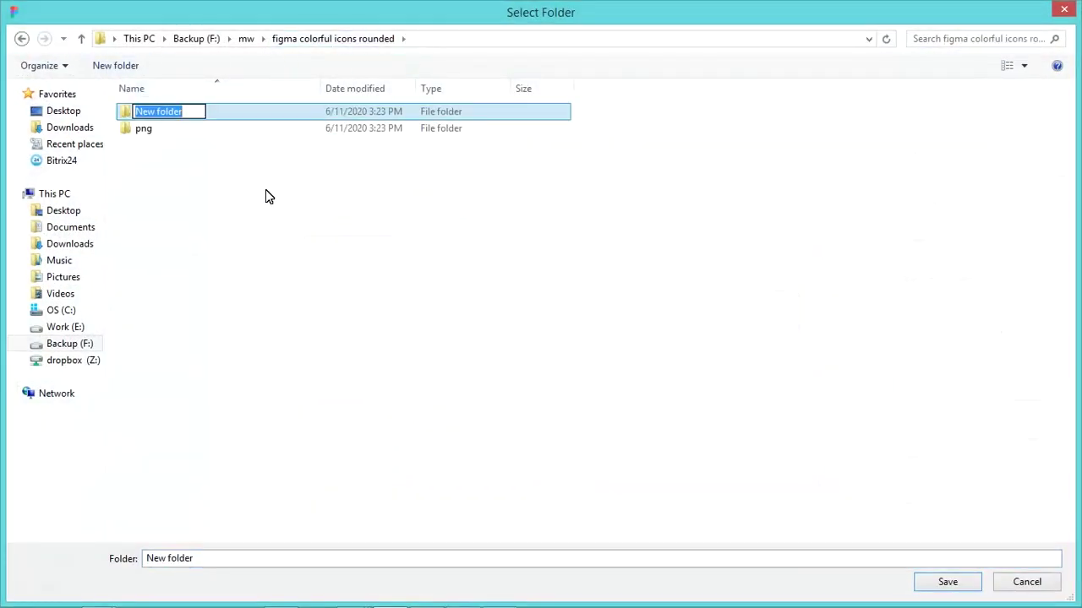
text(jpg)
key(Return)
key(Return)
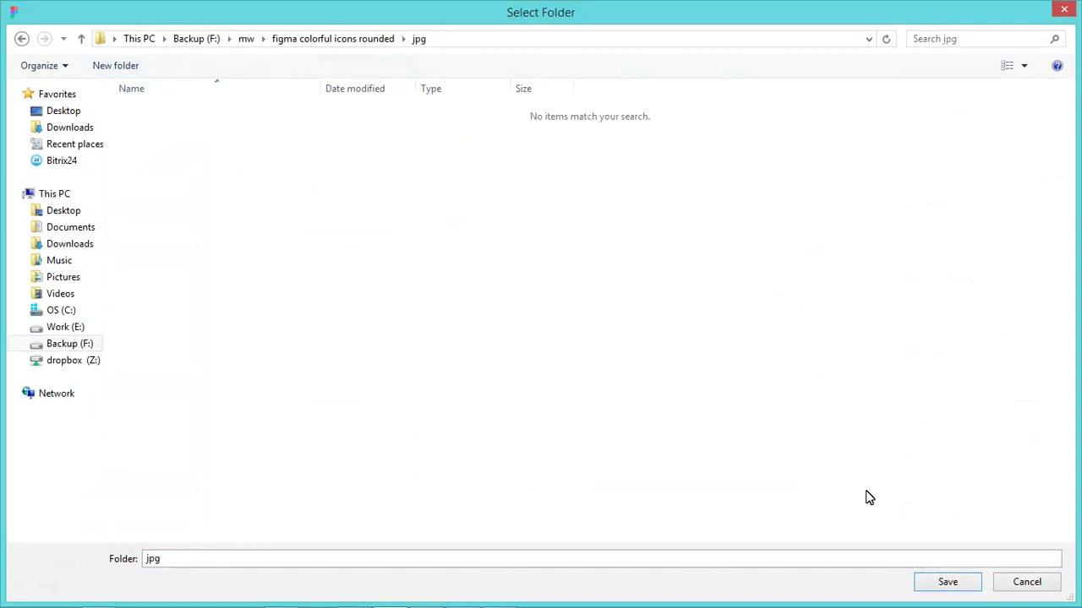
click(947, 581)
drag(1074, 355, 1075, 144)
scroll(1074, 144, up, 1)
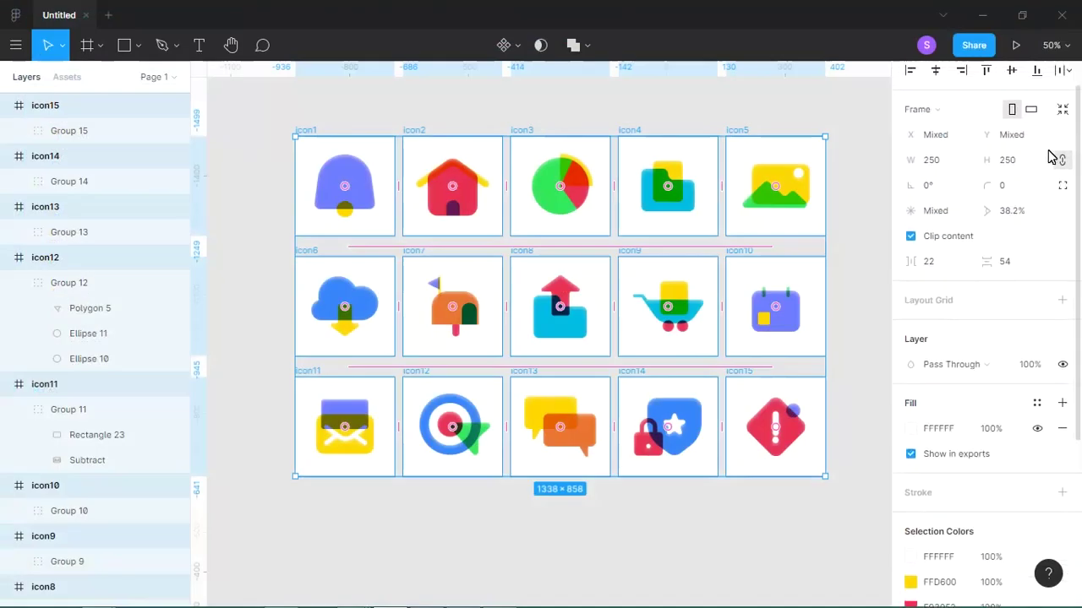
Step: Hide the white fill on the icon frames and export the 15 layers as SVG
click(1037, 428)
scroll(1062, 592, down, 3)
scroll(1062, 600, down, 1)
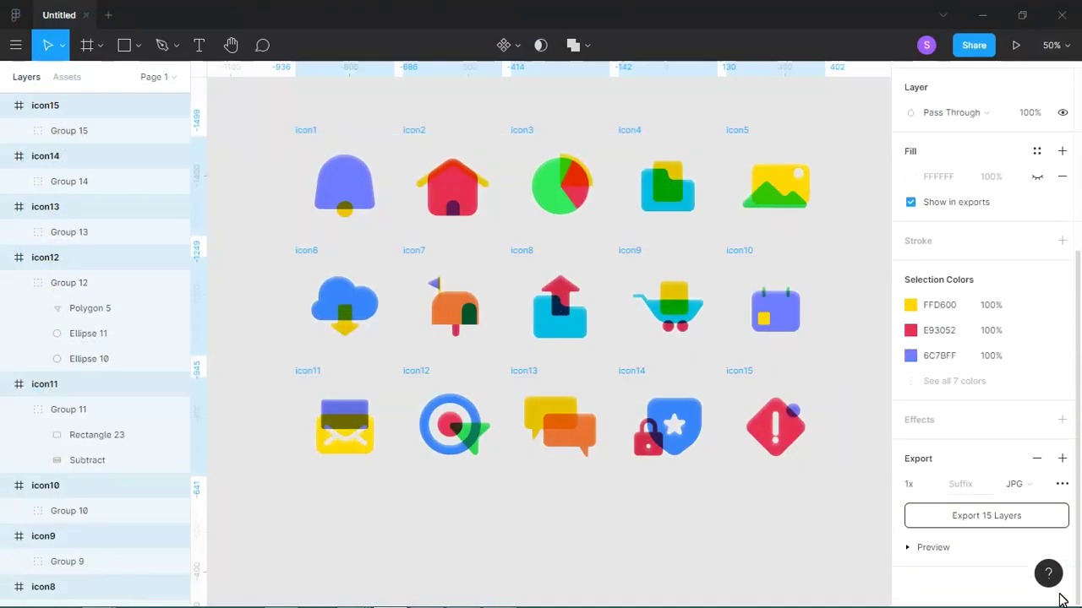
click(1018, 484)
click(1035, 510)
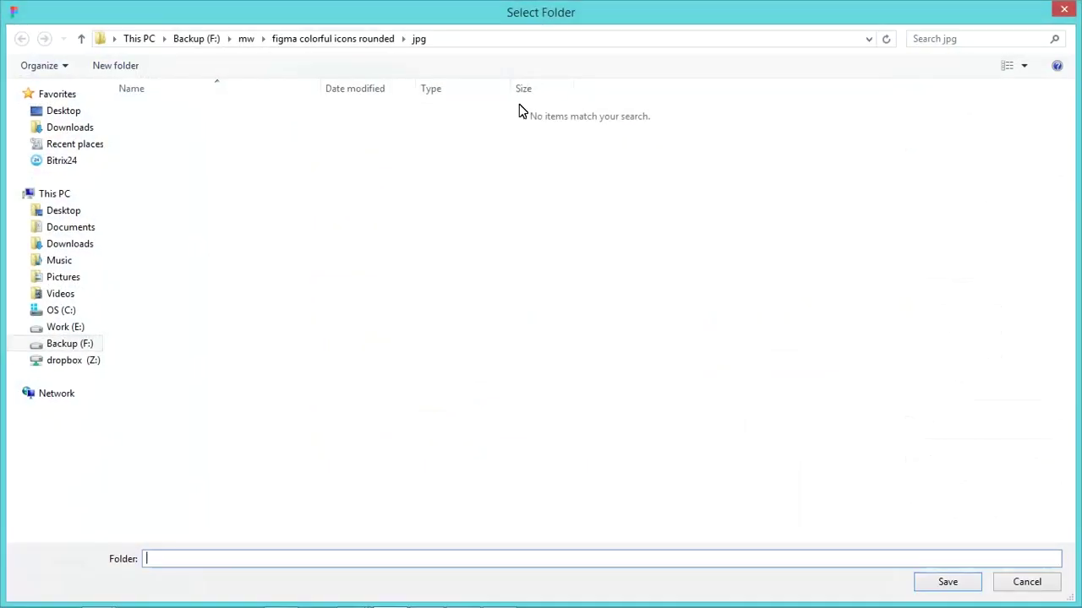
Step: Save the SVG exports into a new 'svg' folder, correcting the misspelled 'scg' name
click(277, 42)
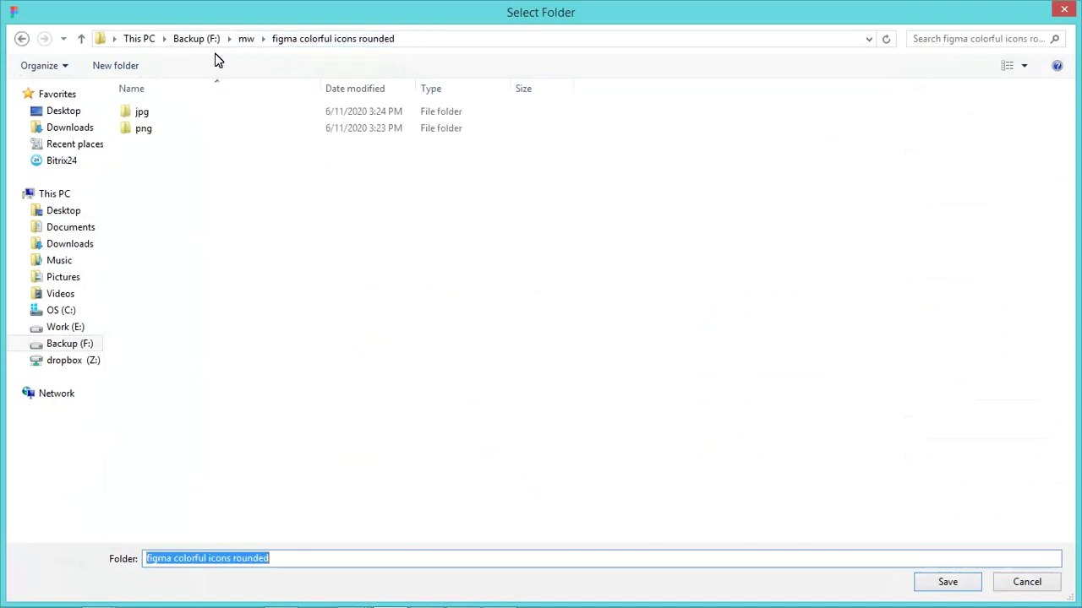
click(135, 66)
text(scg)
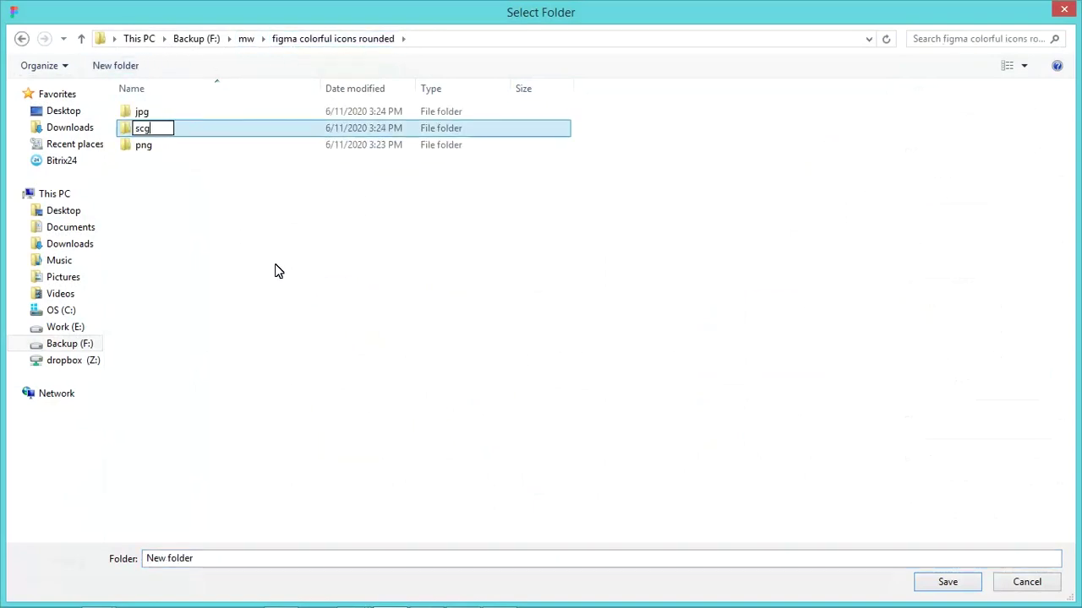
key(Return)
key(F2)
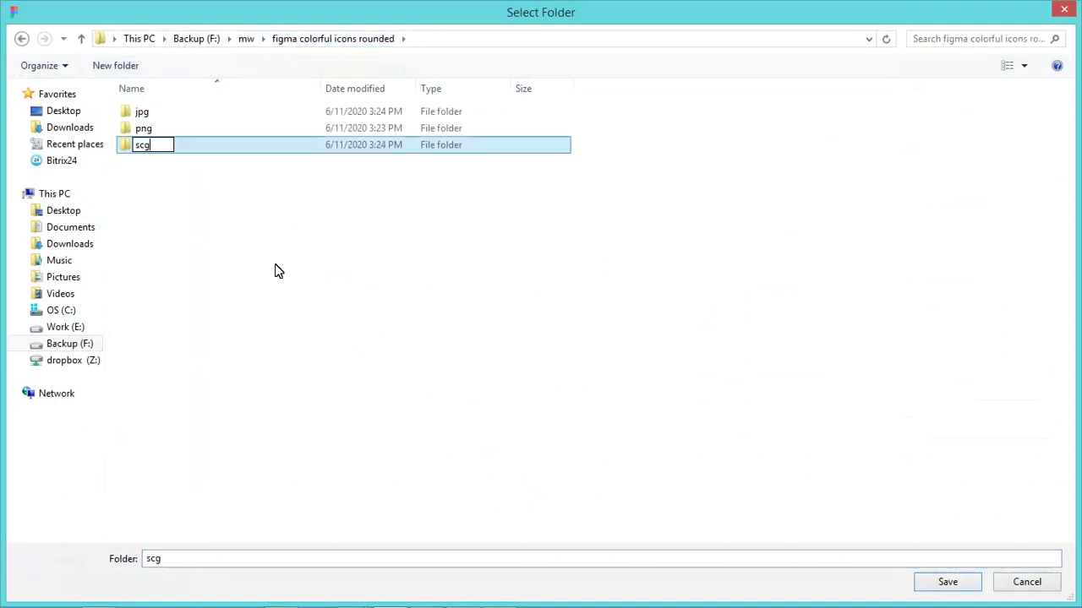
text(svg)
key(Return)
key(Return)
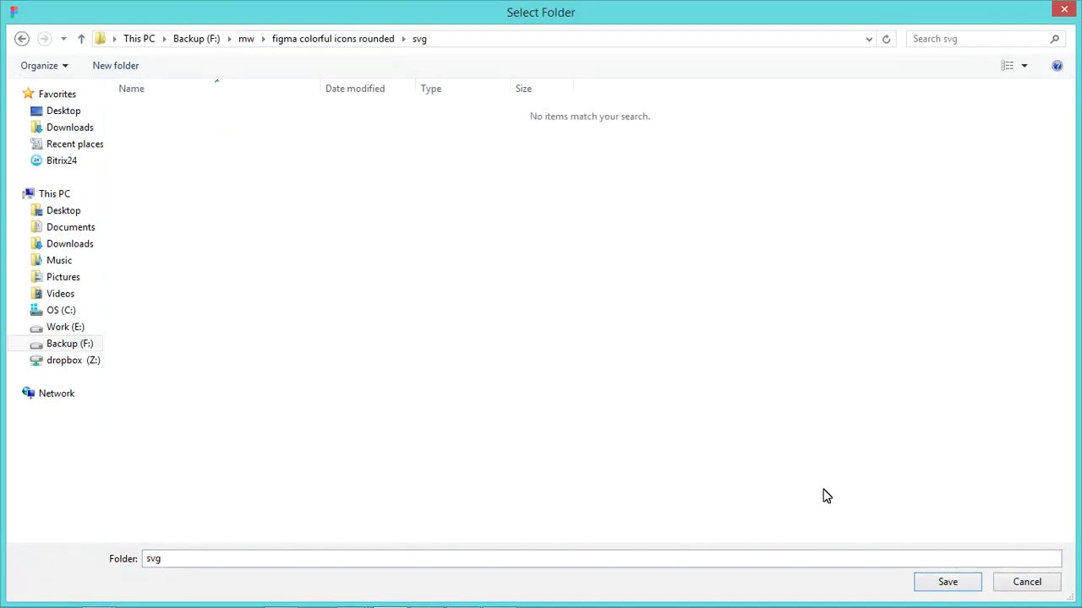
click(950, 582)
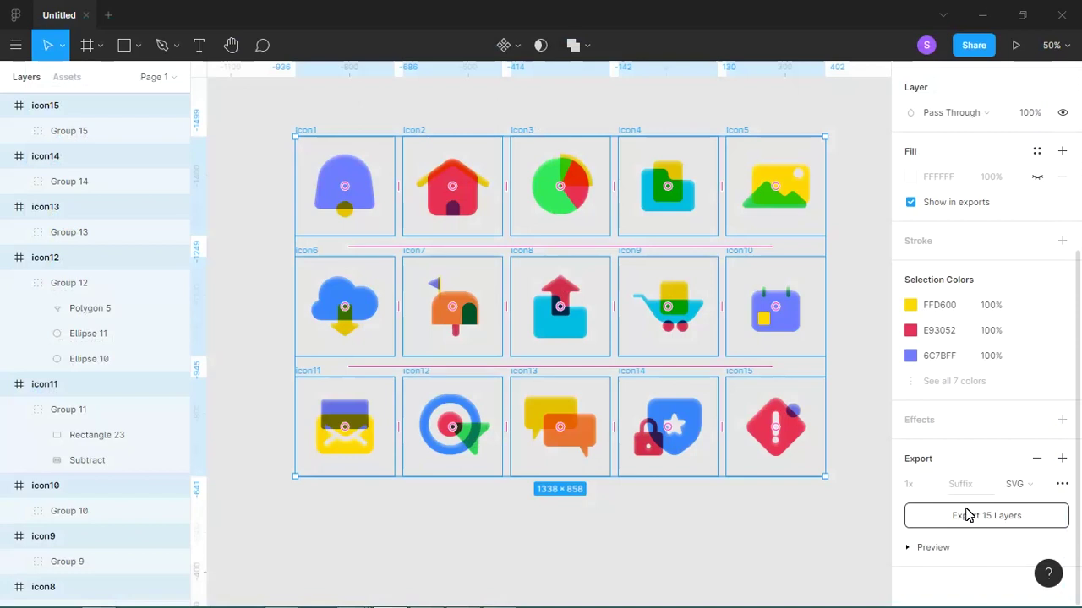
Step: Show the white fill on the icon frames again and deselect them
drag(1080, 246, 1078, 150)
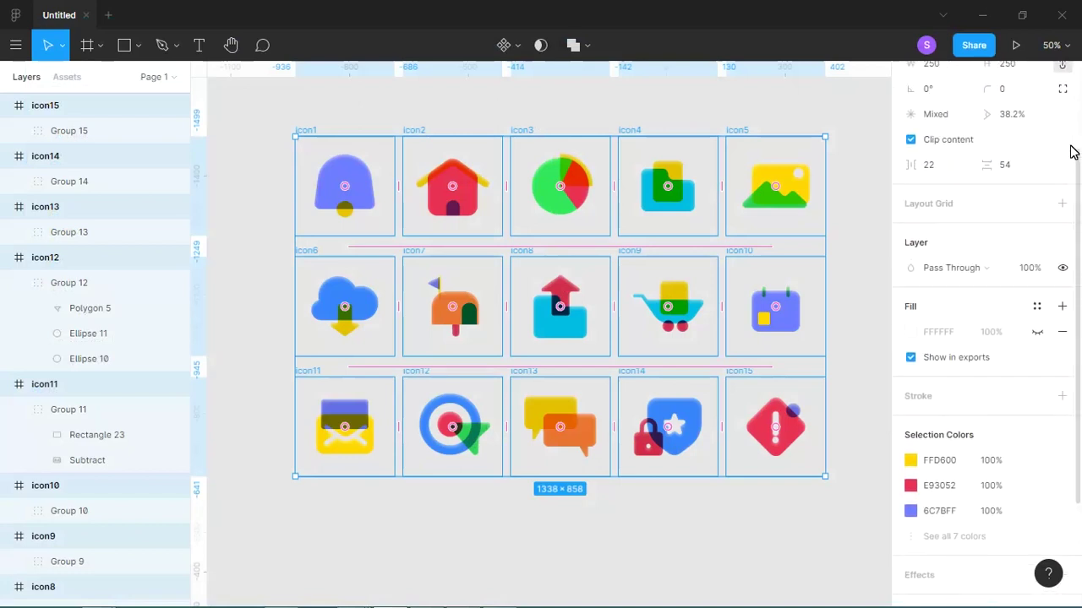
click(1037, 331)
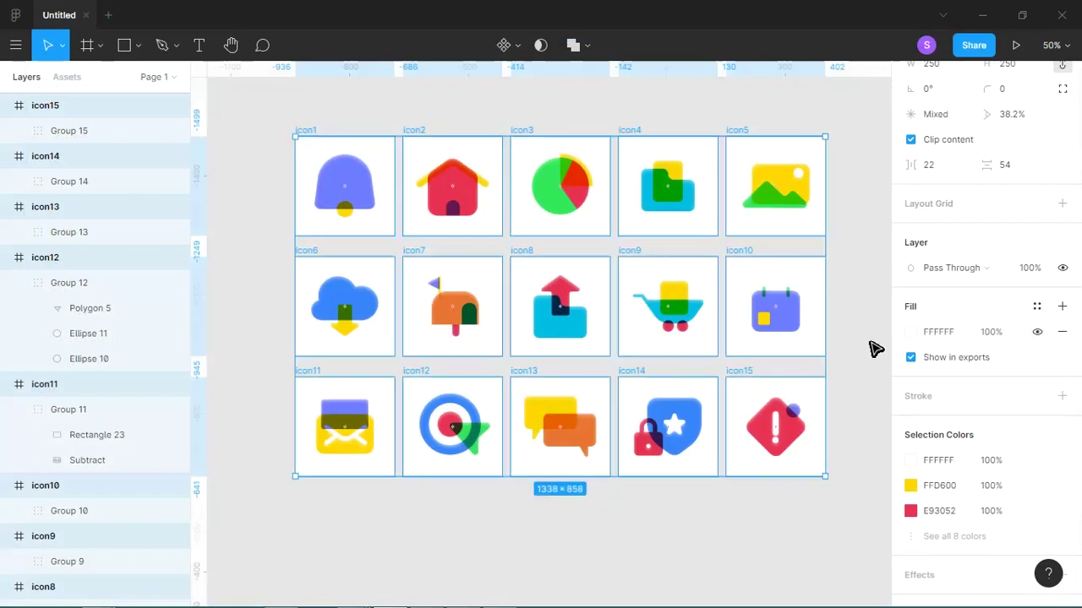
click(871, 349)
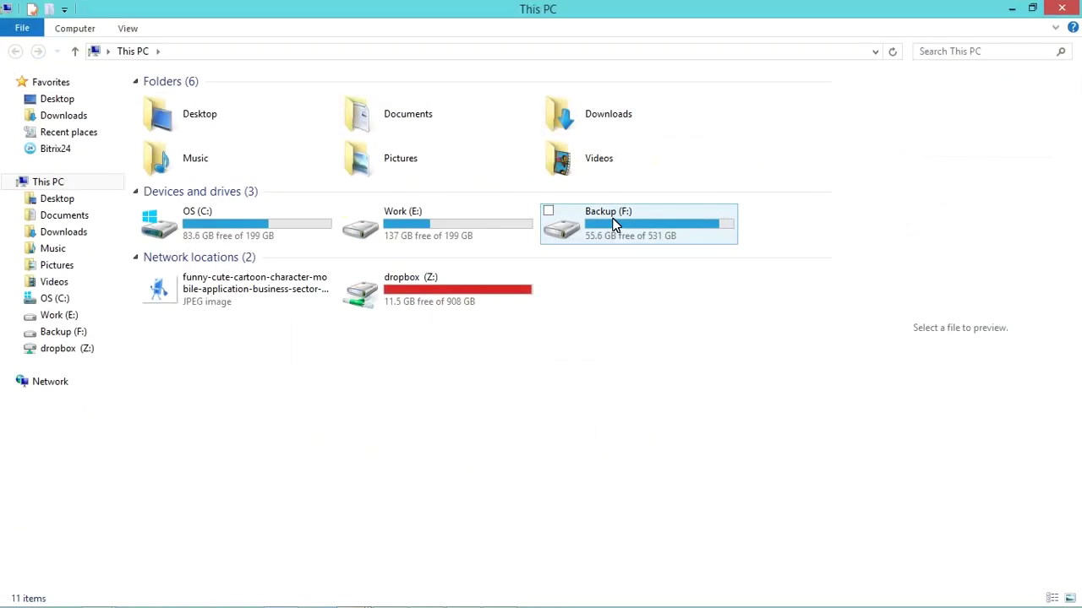
Step: Browse to Backup (F:) > mw > figma colorful icons rounded > jpg and open icon1
click(614, 226)
double_click(614, 234)
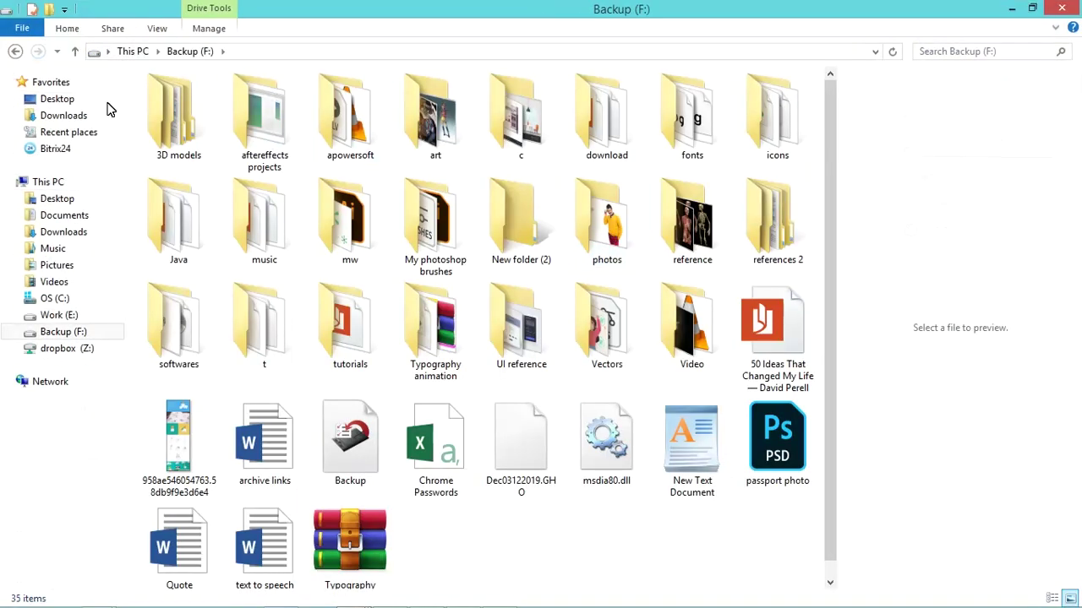
click(294, 234)
key(Right)
key(Return)
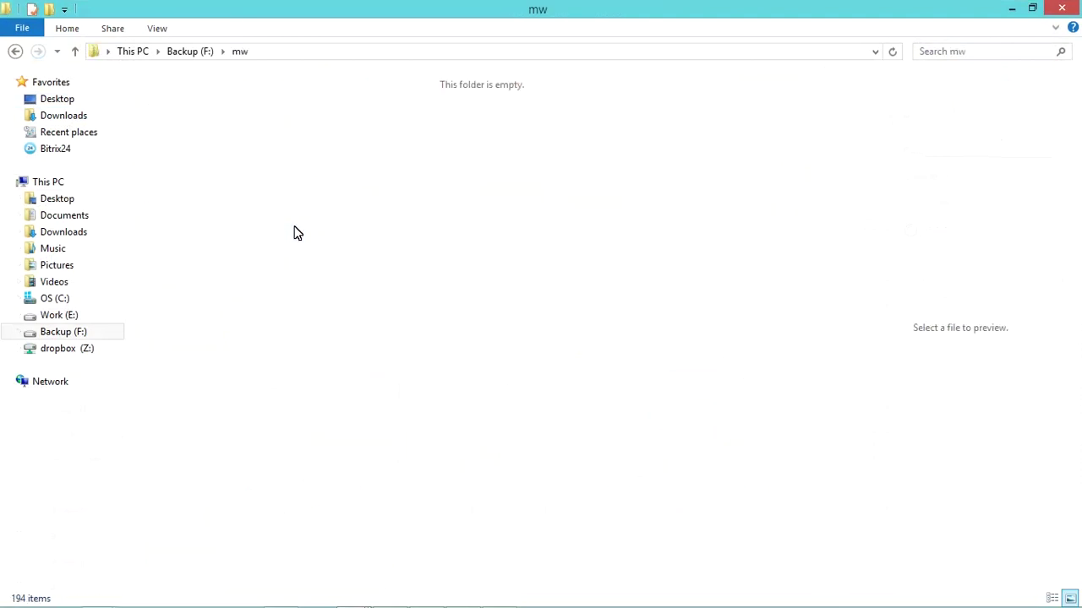
click(272, 166)
double_click(272, 166)
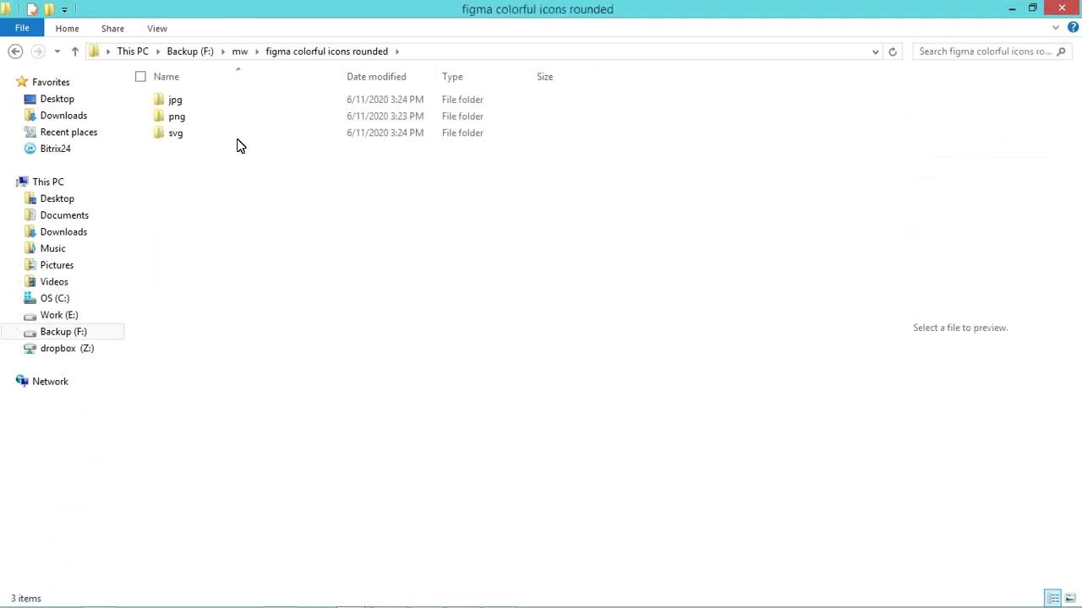
double_click(234, 107)
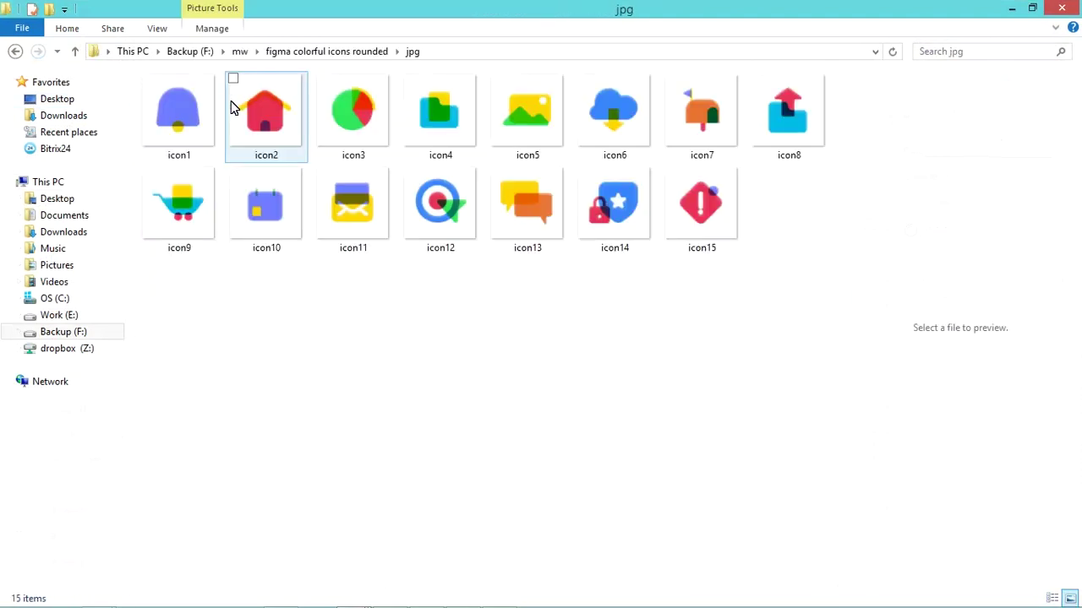
click(191, 127)
double_click(197, 137)
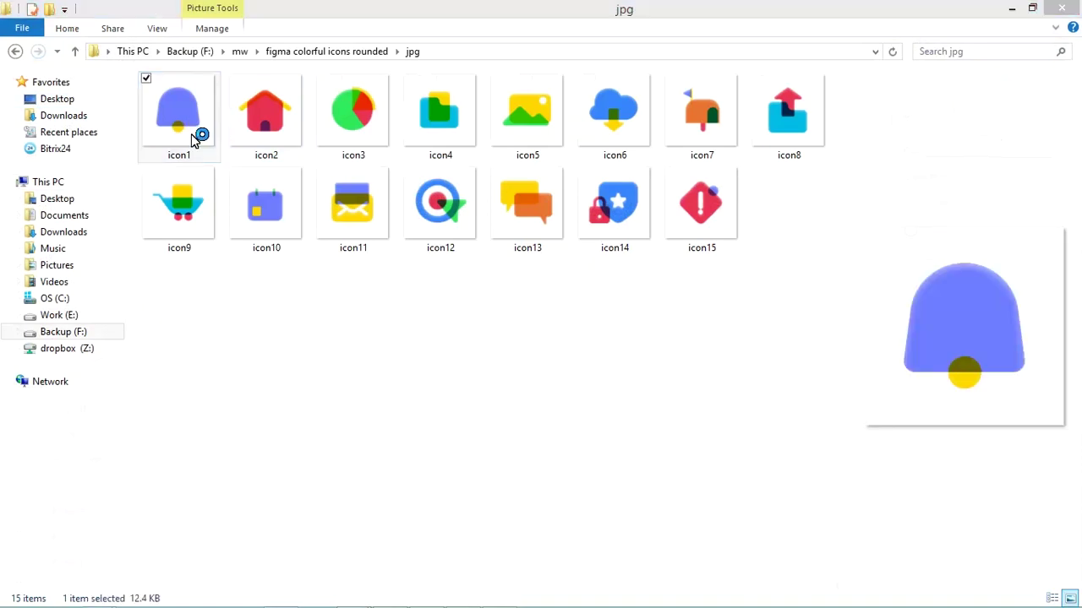
Step: Page forward through the exported JPG icons in Windows Photo Viewer
key(Right)
key(Right)
key(Right)
key(Right)
key(Right)
key(Right)
key(Right)
key(Right)
key(Right)
key(Right)
key(Right)
key(Right)
key(Right)
key(Right)
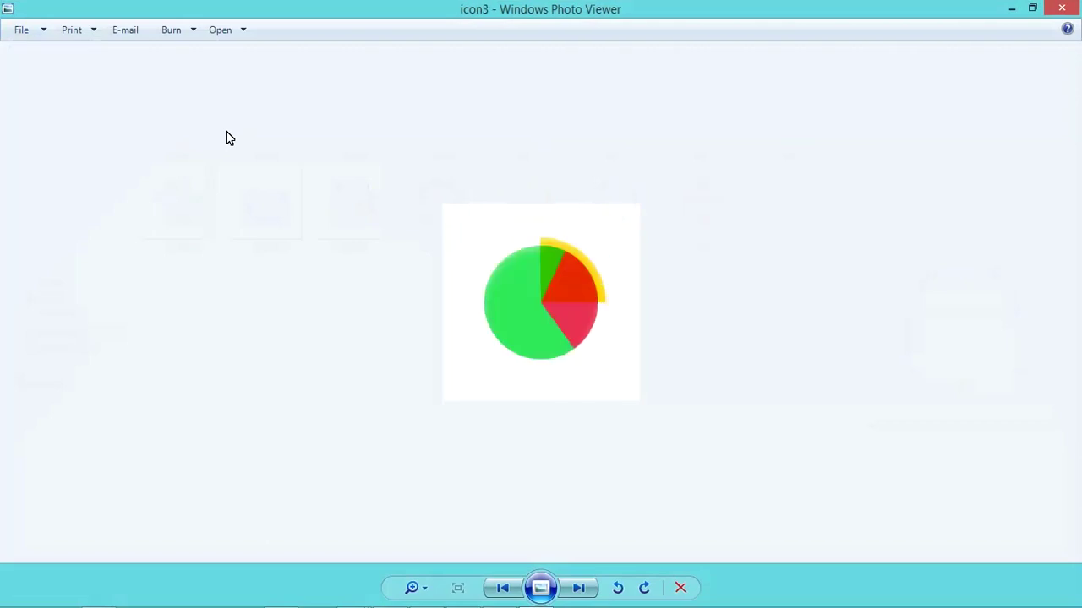
key(Right)
key(Right)
key(Right)
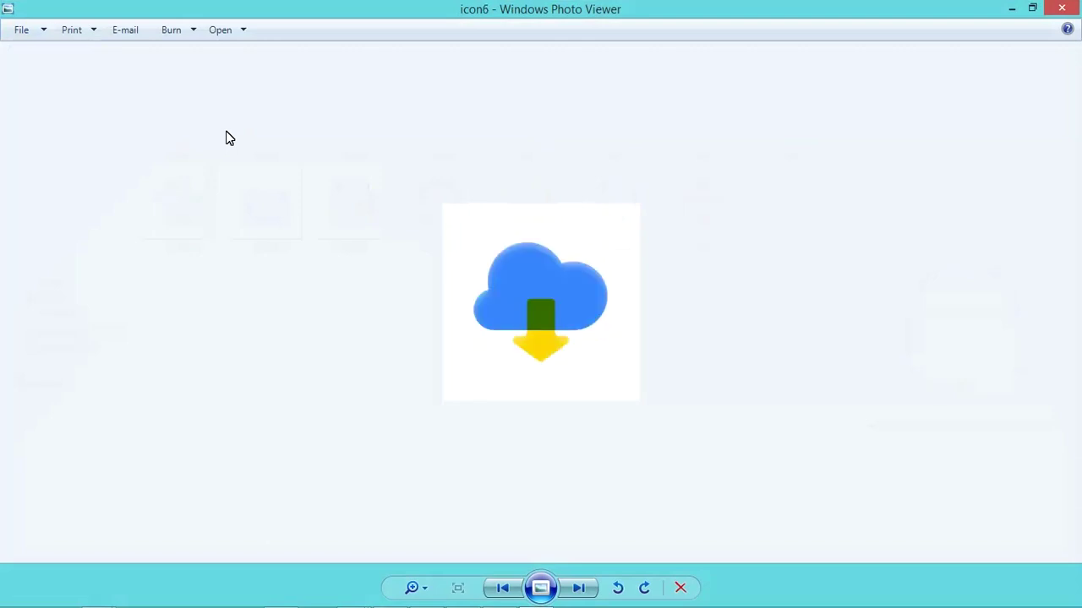
key(Right)
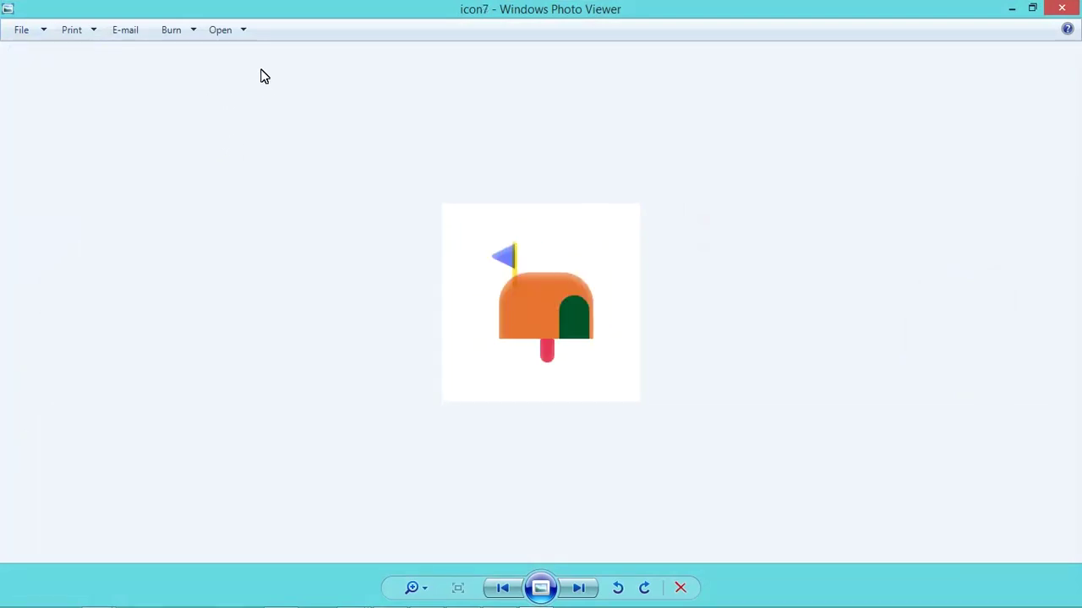